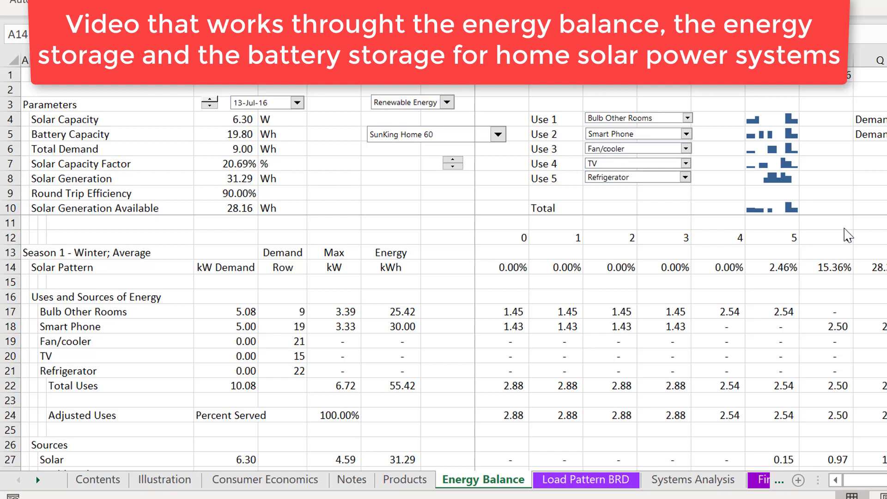
left_click(326, 274)
key("Left")
key("Left")
key("Left")
key("Left")
key("Left")
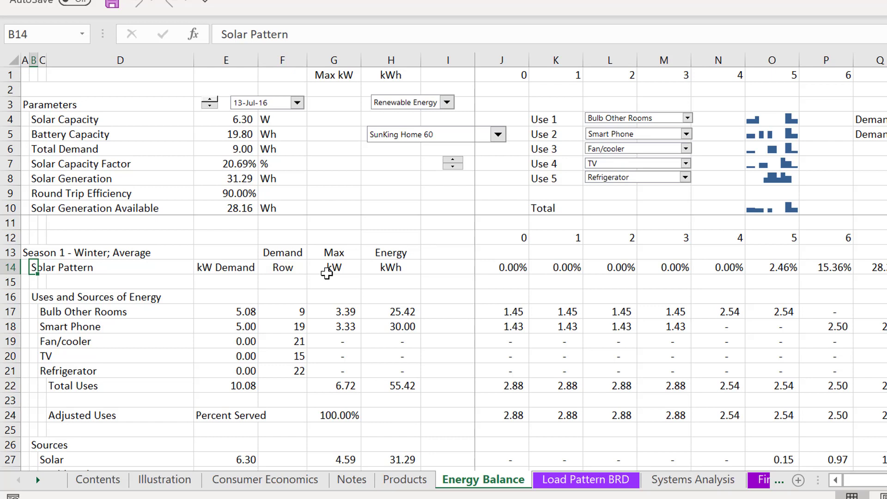
key("Down")
key("Down")
key("Up")
key("Up")
key("Down")
key("Down")
key("Left")
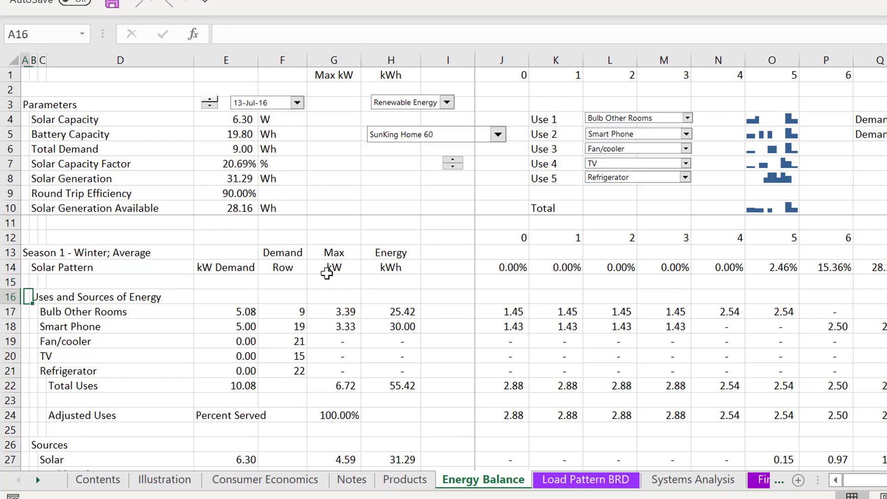
- Rename the section heading in cell B16 to "Uses of Energy"
key("Right")
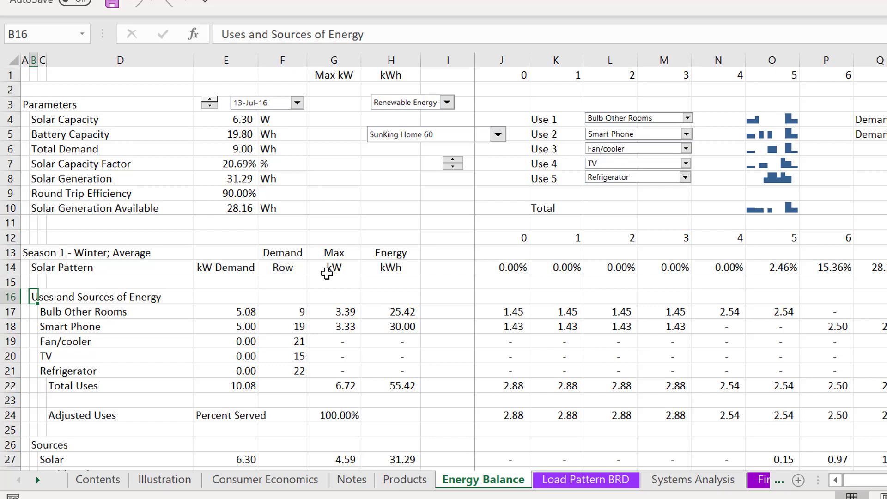
key("Down")
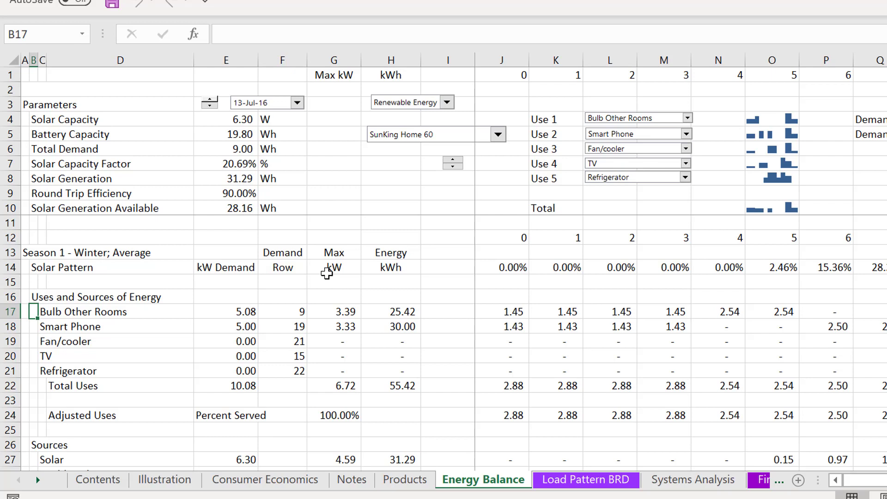
key("Up")
key("Left")
key("Right")
key("Left")
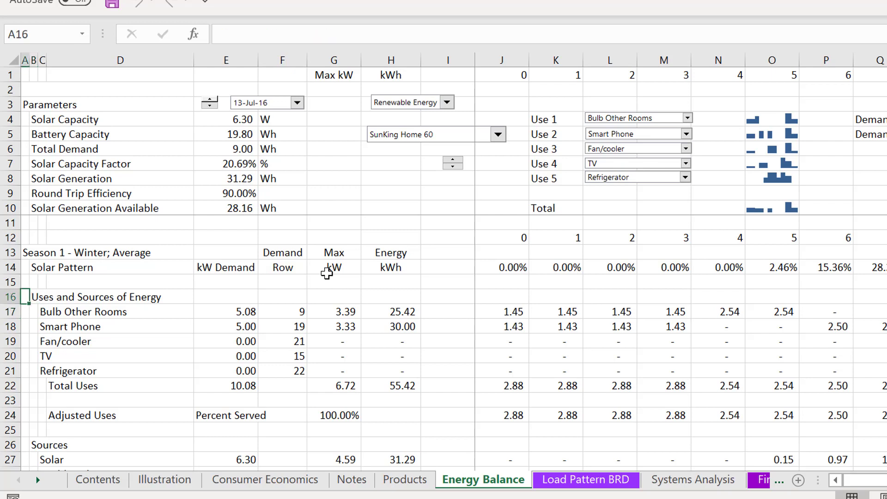
key("Right")
type("Uses of ")
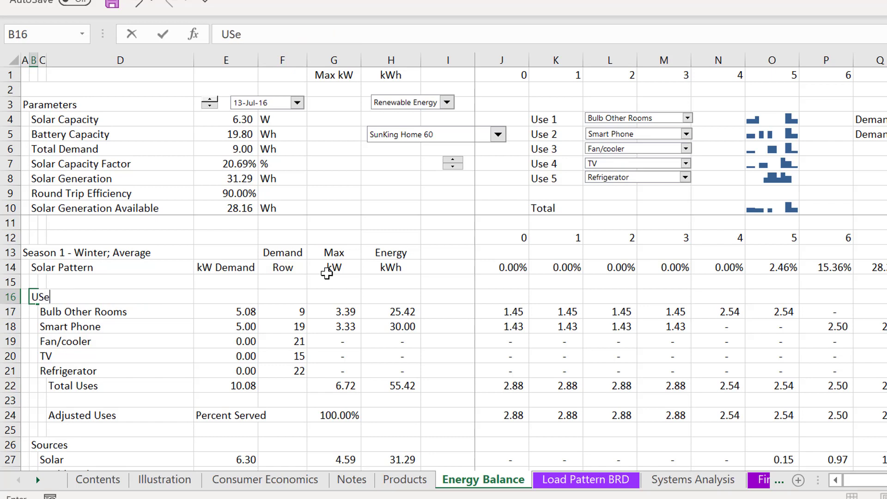
type("Energy")
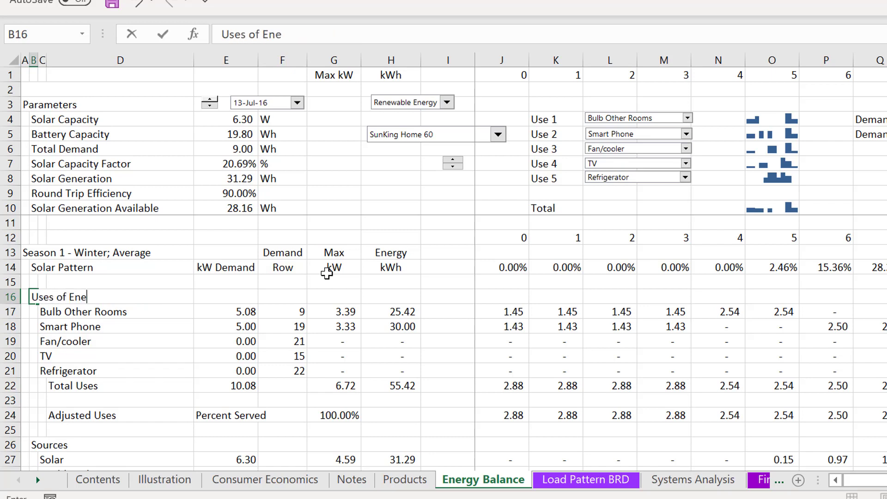
key("Return")
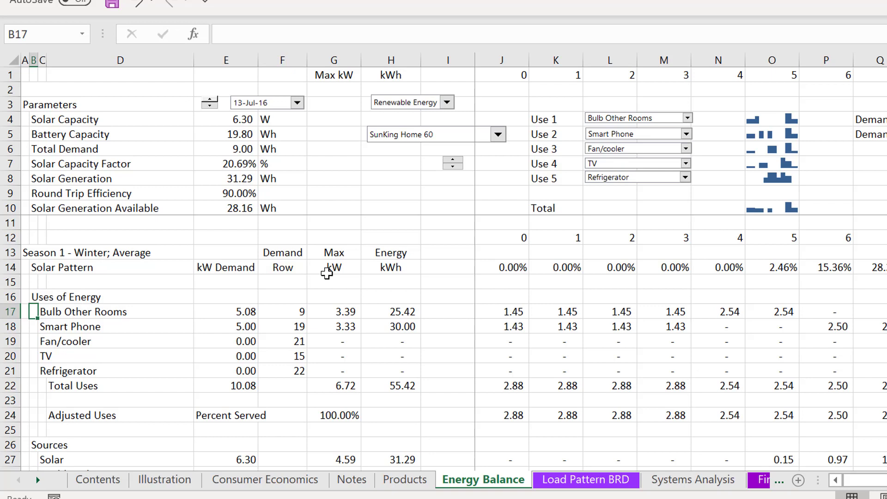
- Insert a column sparkline in I17 for the first energy use, based on the hourly data in J17:AG17
left_click(446, 306)
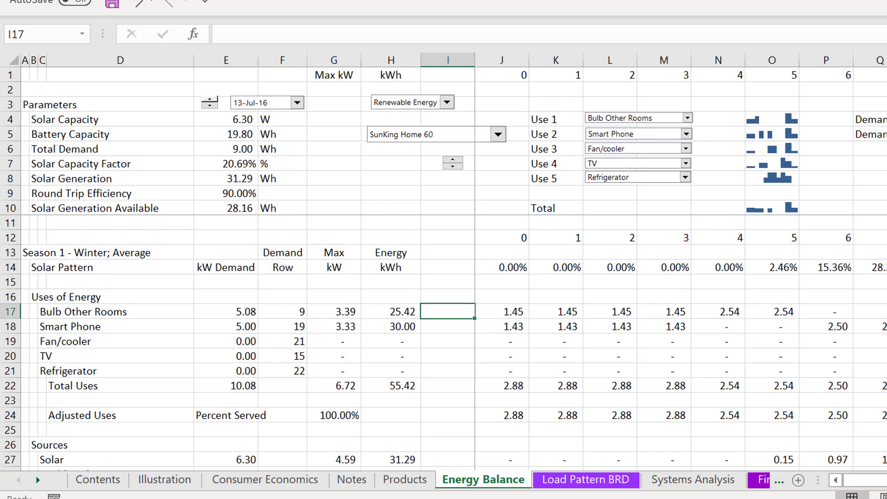
left_click(117, 1)
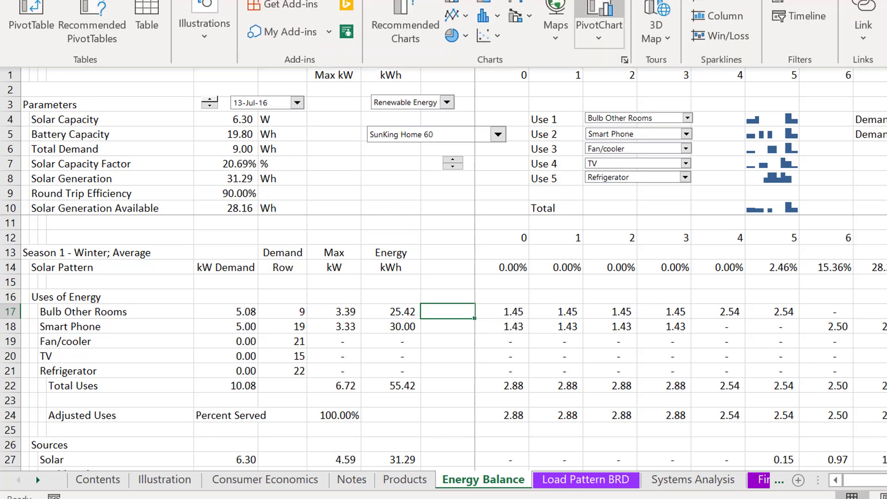
left_click(721, 18)
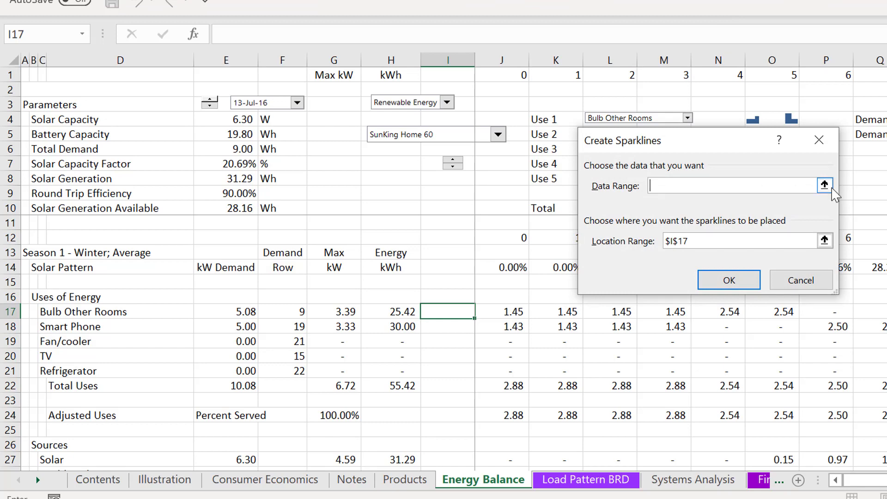
left_click(825, 185)
left_click(506, 310)
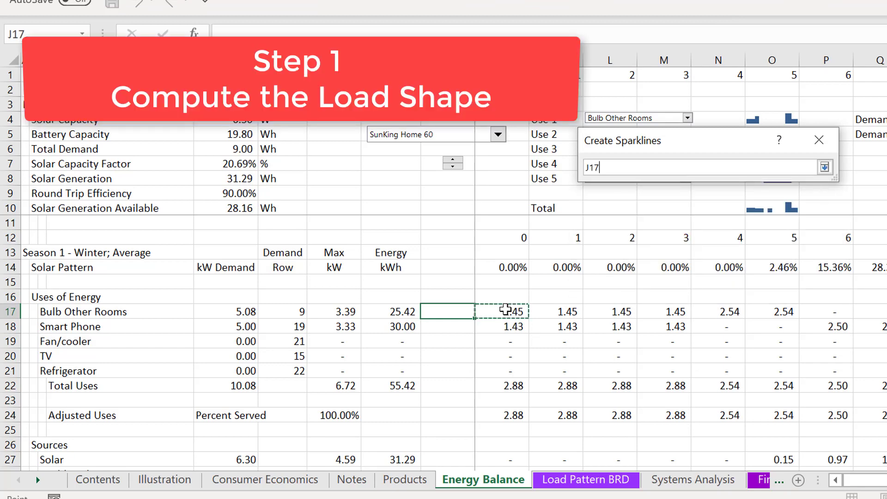
key("ctrl+shift+Right")
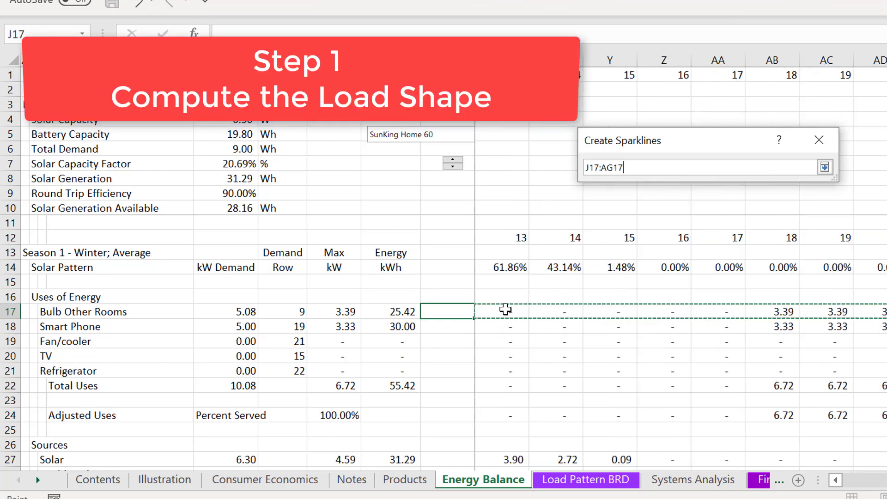
key("Return")
key("Return")
- Fill the column sparkline from I17 down to the Total Uses row in I22
key("Left")
key("Left")
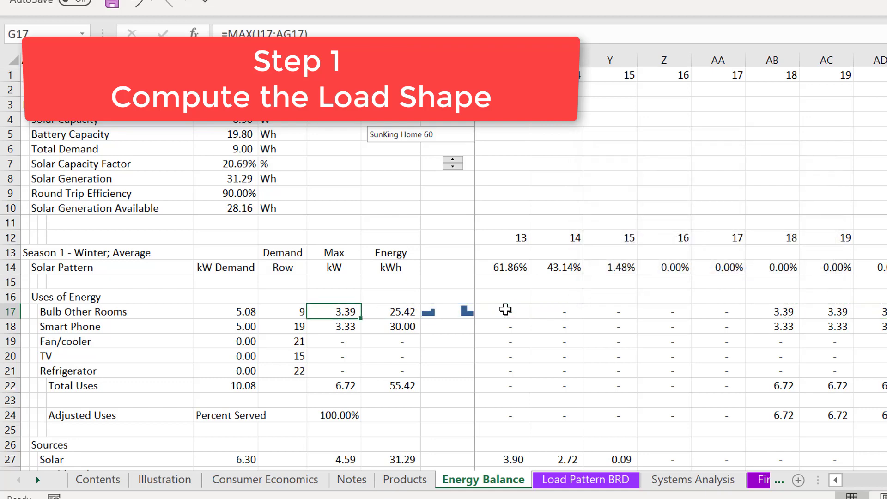
key("Right")
key("Right")
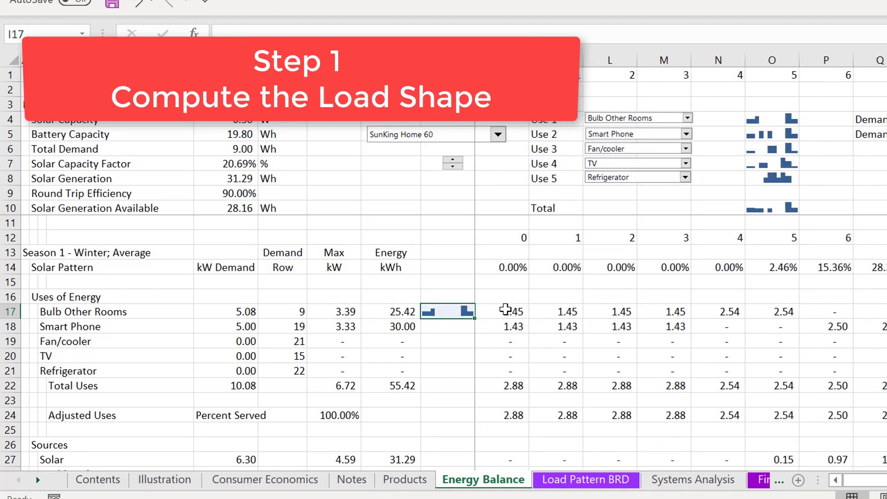
key("shift+Down")
key("shift+Down")
key("shift+Down")
key("shift+Down")
key("shift+Down")
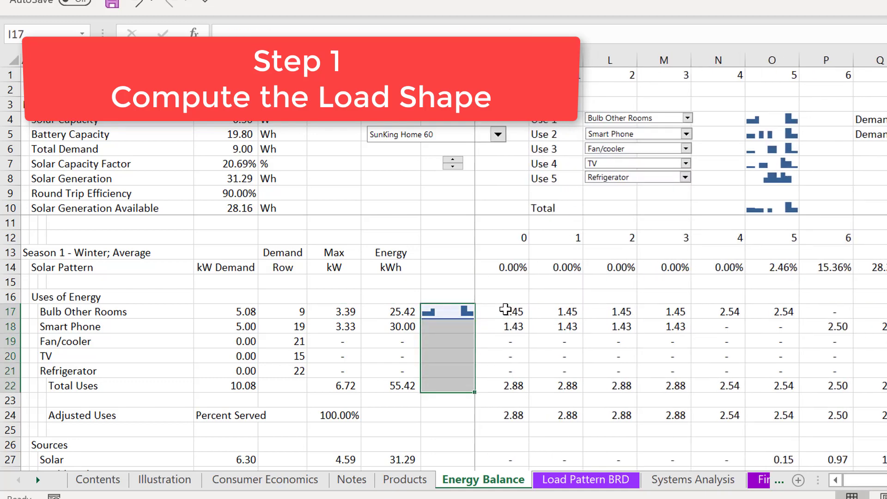
key("ctrl+d")
key("Return")
key("Return")
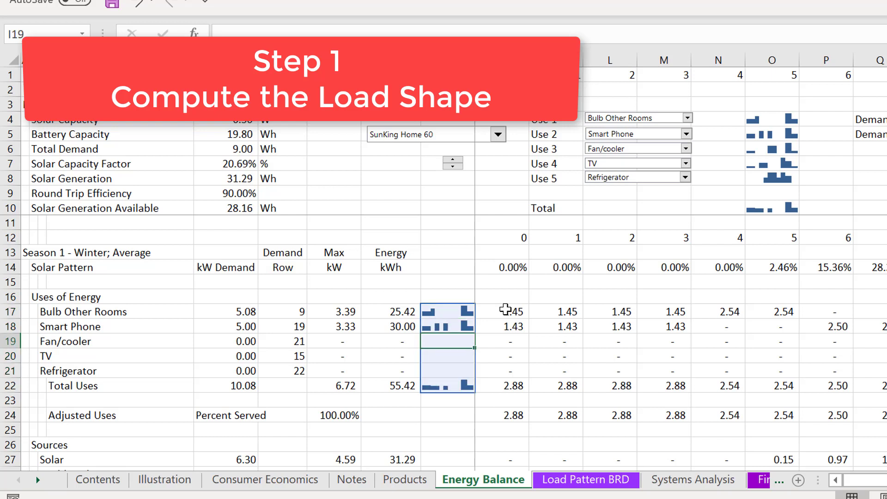
- Review the energy use rows and examine the hourly load formula of the first use in K17
key("Left")
key("Left")
key("Right")
key("Right")
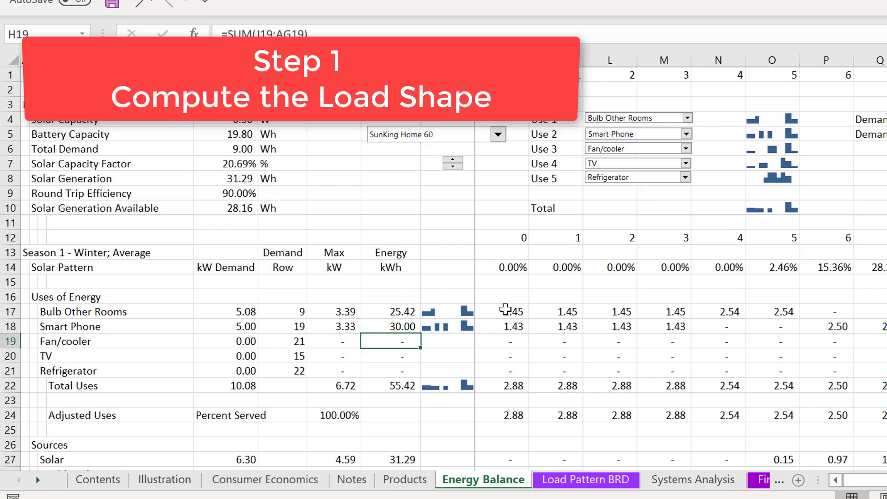
key("Up")
key("Up")
key("Up")
key("Left")
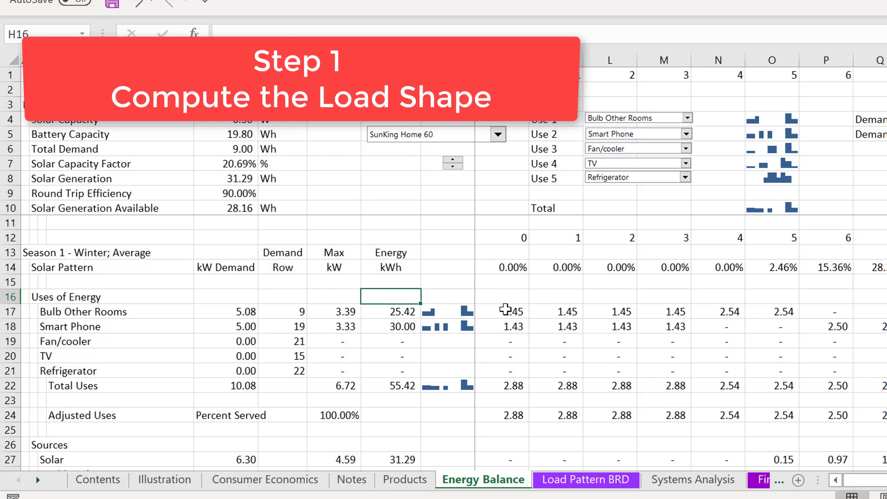
key("Down")
key("Right")
key("Right")
key("Right")
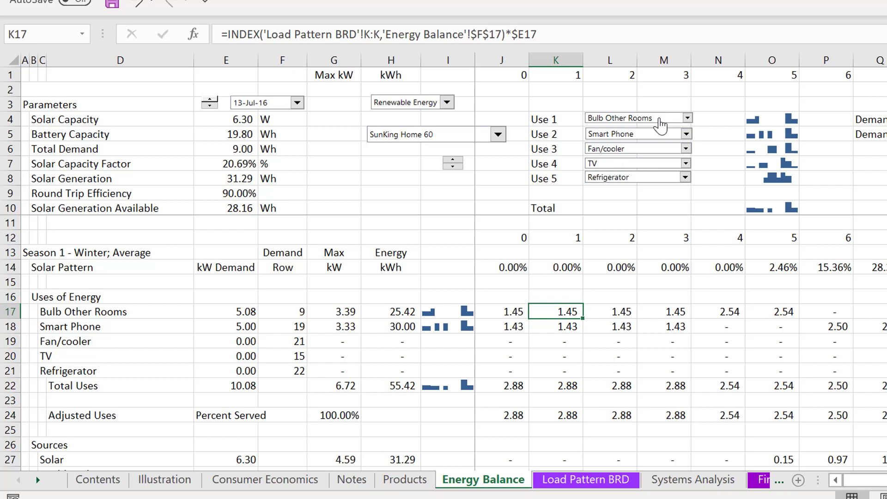
- Try Mobile/Radio Charger and Bulb Living Room as the Use 1 appliance to compare their load shapes
left_click(646, 124)
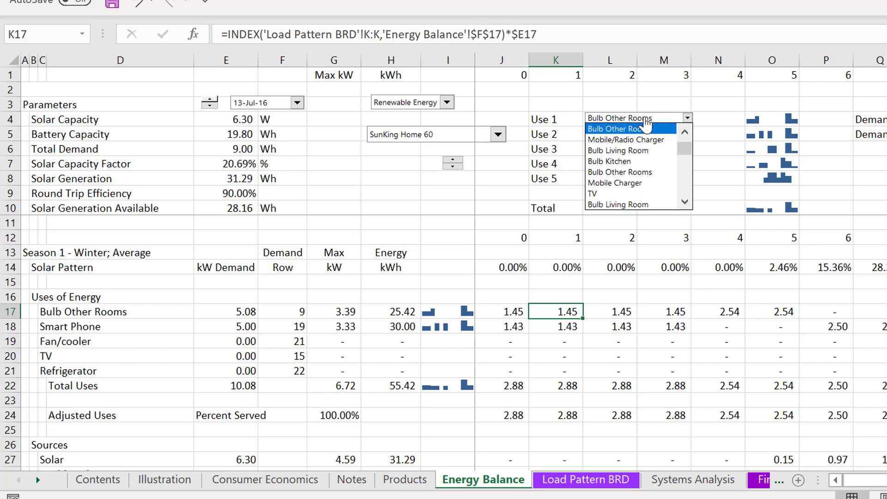
key("Down")
key("Return")
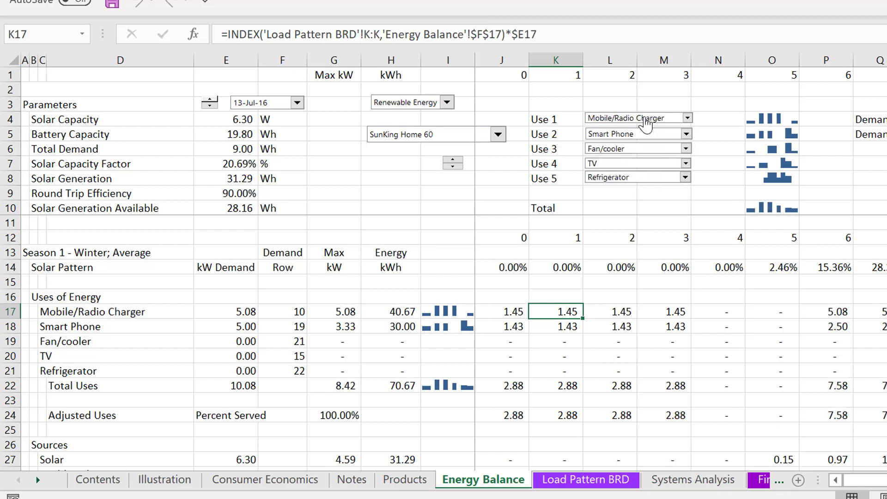
left_click(646, 118)
key("Up")
key("Up")
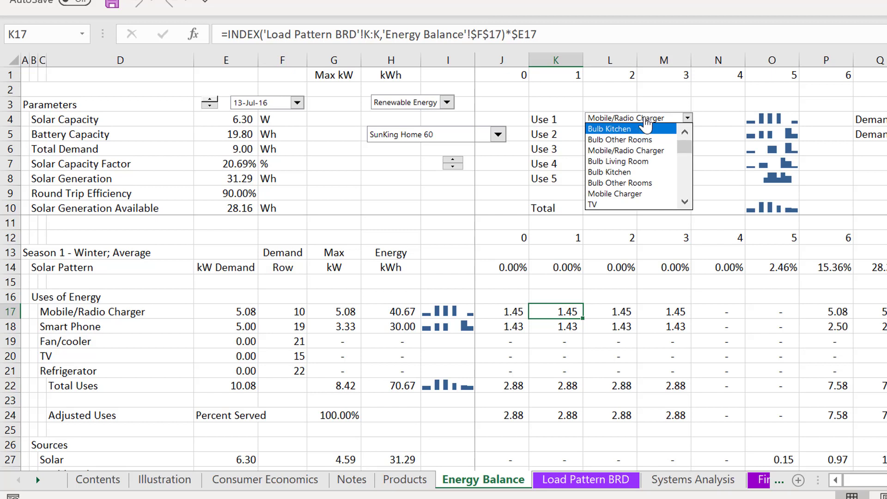
key("Up")
key("Return")
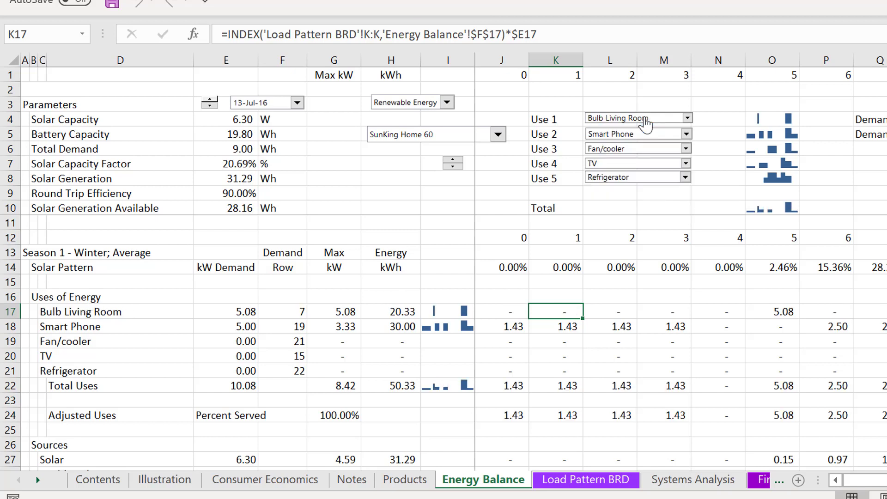
- Set the Use 1 appliance to Bulb Kitchen
left_click(646, 121)
key("Down")
key("Return")
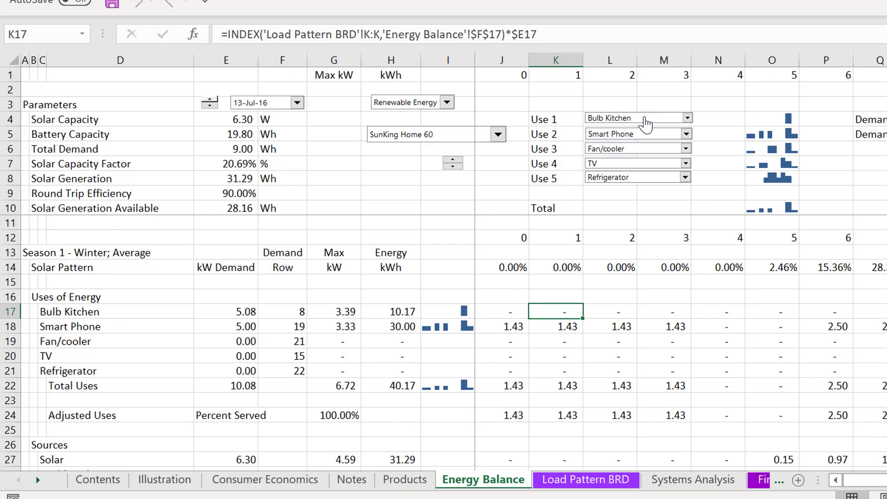
- Look through the energy uses, the sources and the net surplus and deficit rows of the Season 1 balance
left_click(425, 292)
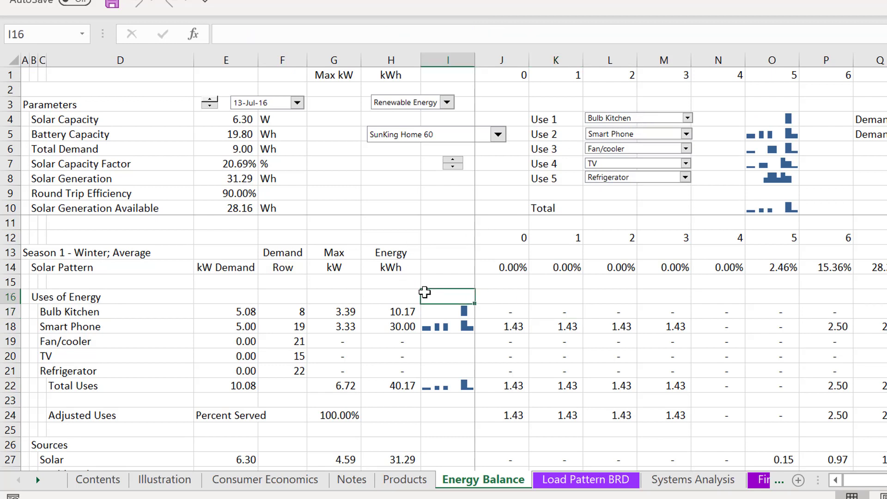
key("Down")
key("Down")
key("Down")
key("Down")
key("Down")
key("Down")
key("Down")
key("Down")
key("Down")
key("Down")
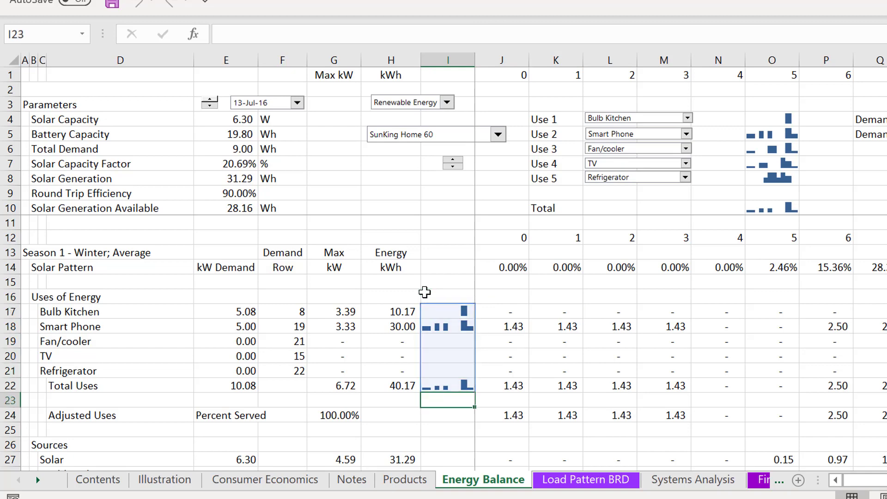
key("Down")
key("Down")
key("Down")
key("Down")
key("Down")
key("Down")
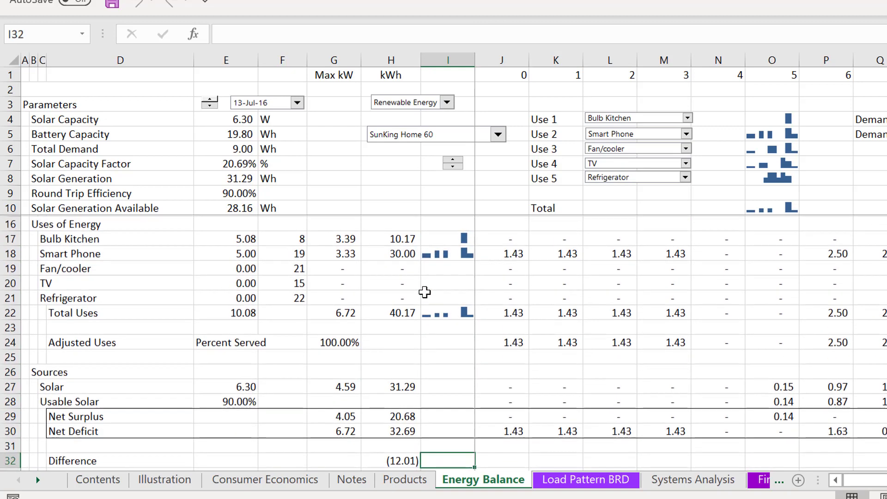
key("Up")
key("Up")
key("Up")
key("Up")
key("Up")
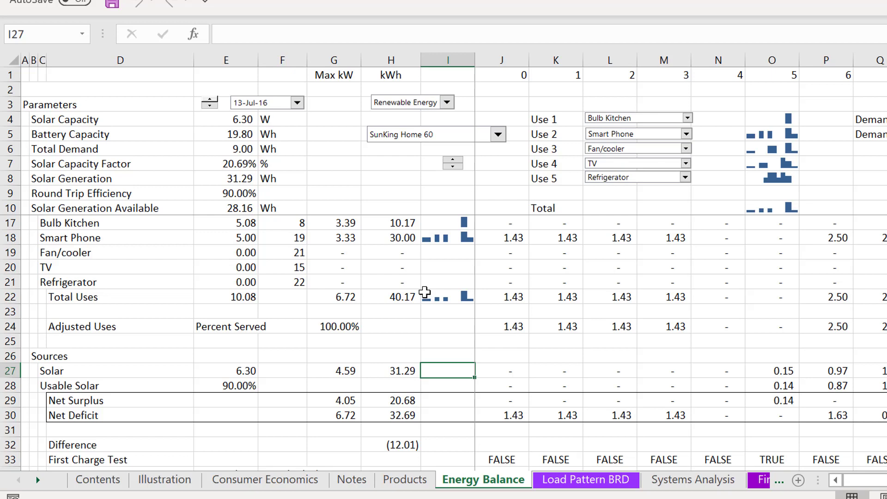
- Examine the Solar source row, including the formula behind its capacity in E27
key("Left")
key("Left")
key("Left")
key("Left")
key("Left")
key("Left")
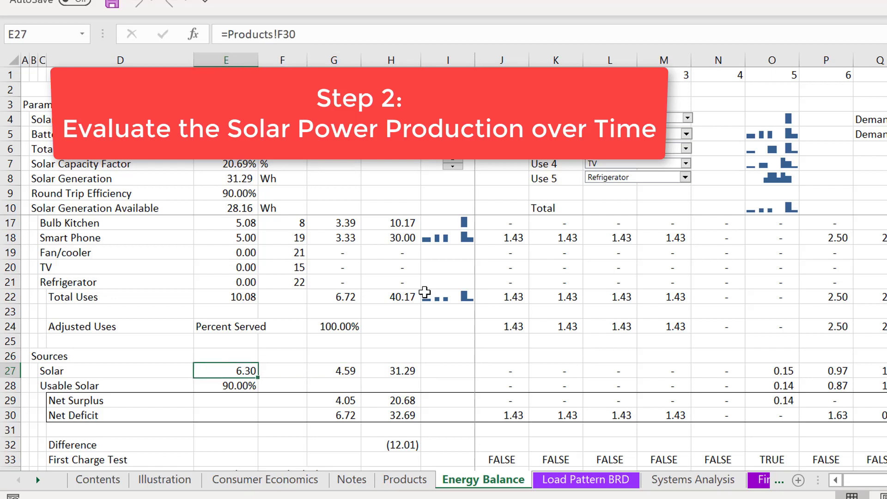
key("Right")
key("Right")
key("Right")
key("Right")
key("Right")
key("Right")
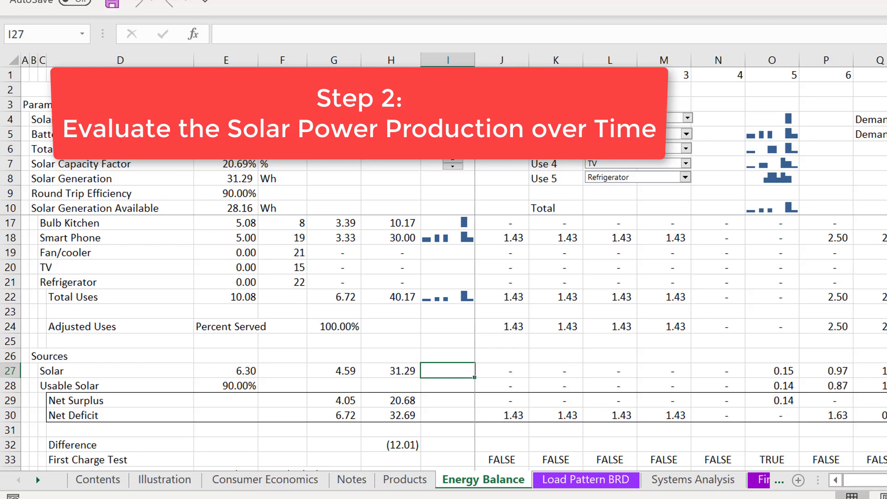
- Insert a column sparkline in I27 showing the hourly solar production in J27:AG27
left_click(106, 1)
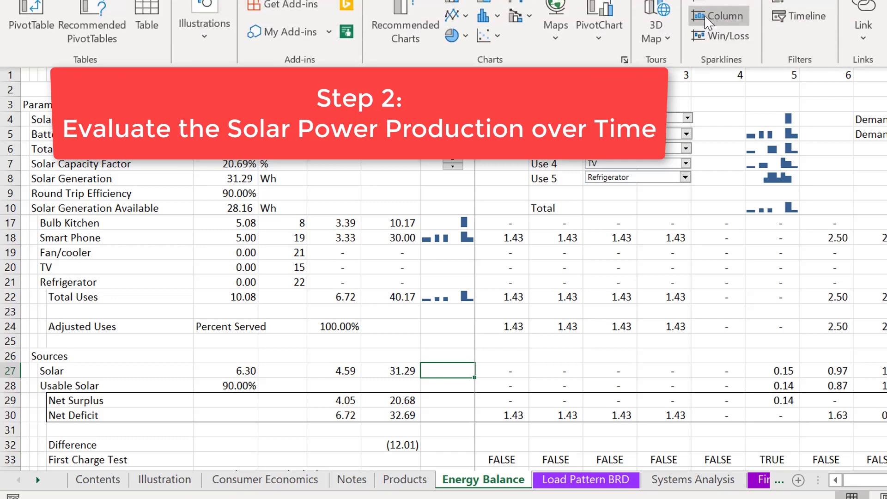
left_click(719, 17)
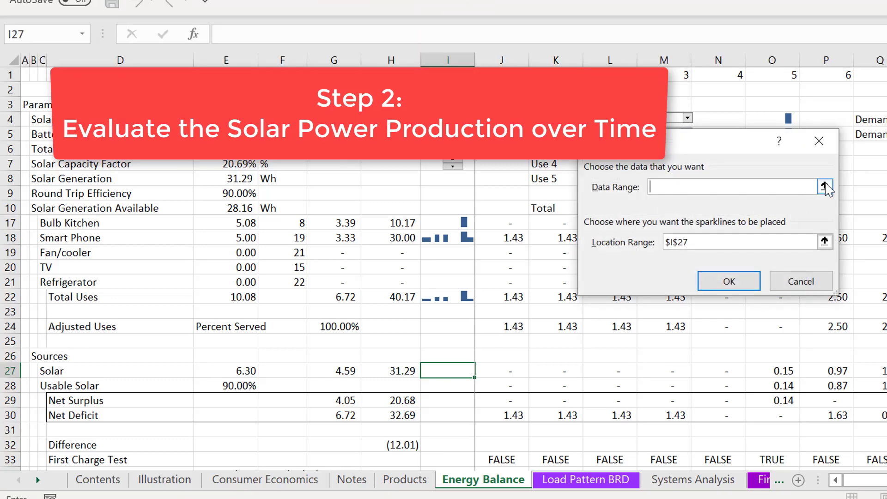
left_click(825, 187)
left_click(519, 373)
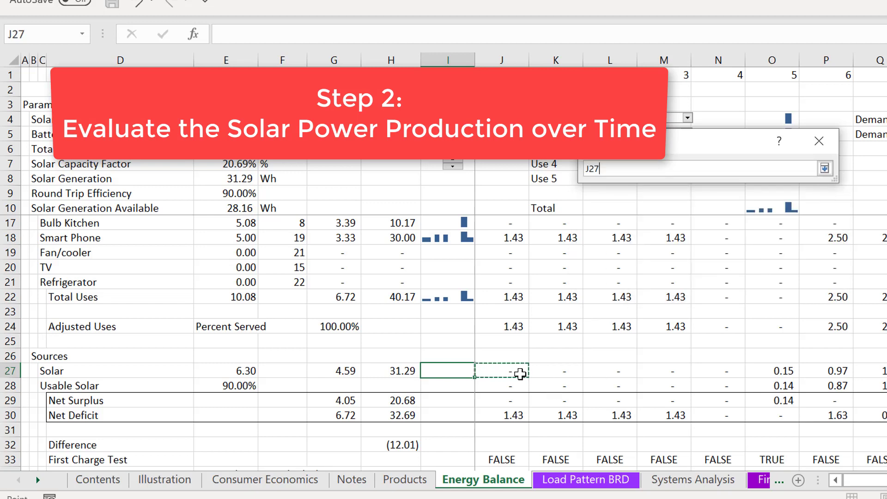
key("ctrl+shift+Right")
key("Return")
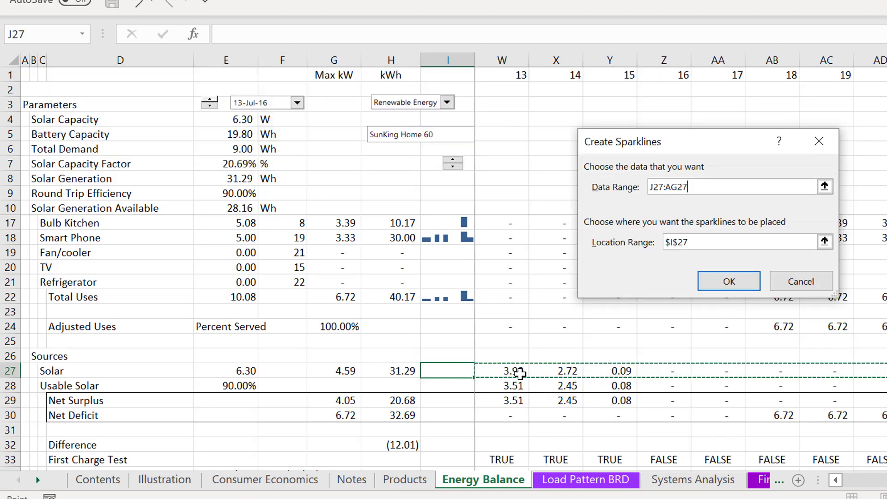
key("Return")
- Review the Solar row's capacity, maximum, energy total and production sparkline cells
key("Left")
key("Left")
key("Left")
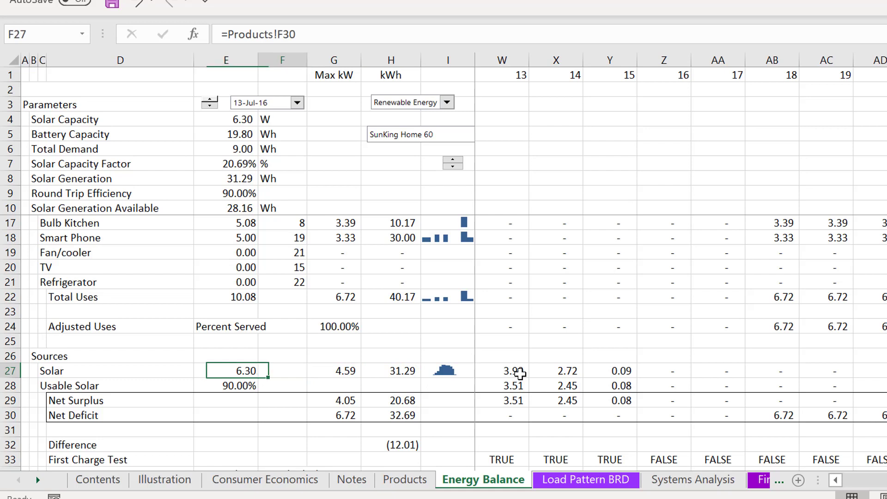
key("Right")
key("Right")
key("Right")
key("Right")
key("Left")
key("Left")
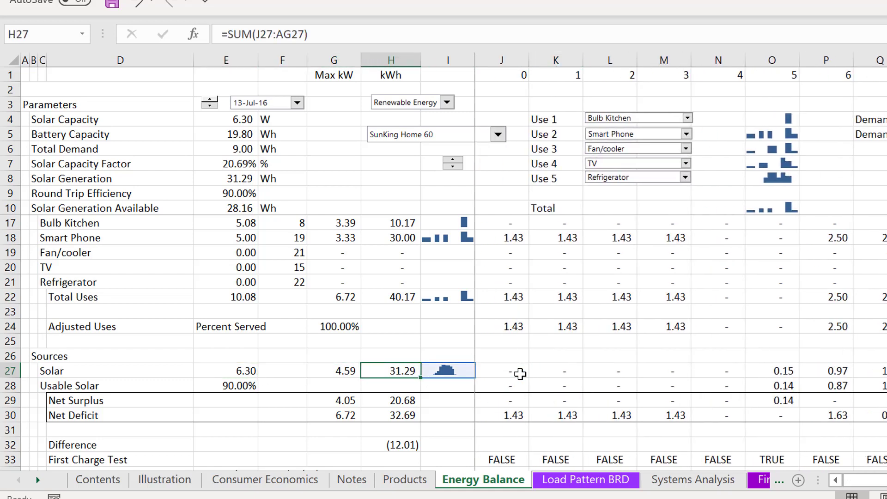
key("Left")
key("Left")
key("Left")
key("Left")
key("Left")
key("Left")
key("Left")
- Examine the Usable Solar row, including how its hourly formulas apply the efficiency in E28 to solar production
key("Down")
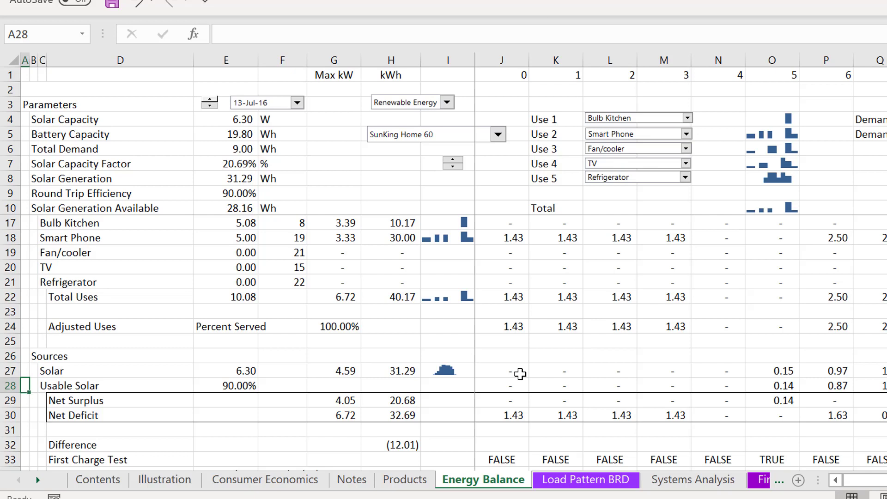
key("Right")
key("Right")
key("Right")
key("Right")
key("Right")
key("Right")
key("Right")
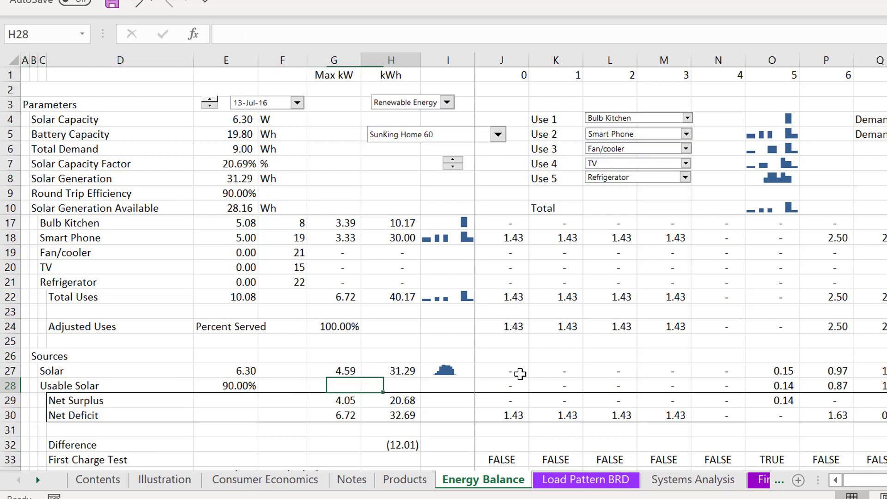
key("Right")
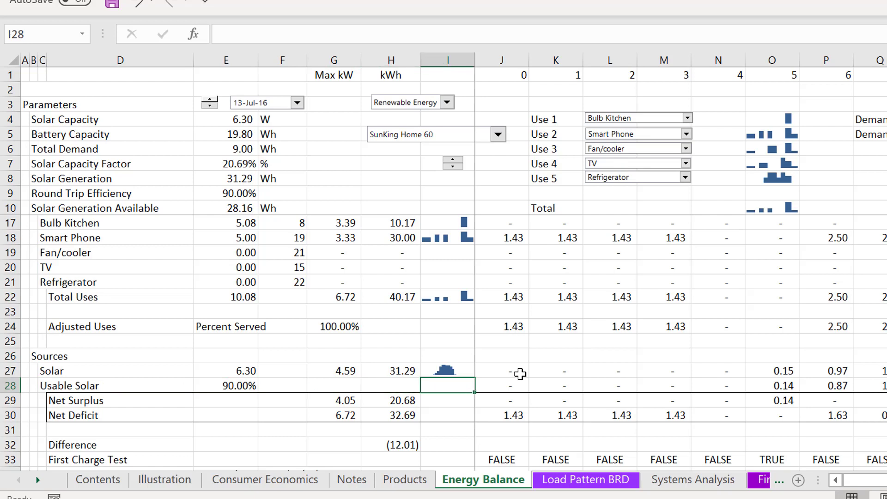
key("Right")
key("Right")
key("Right")
key("Right")
key("Right")
key("Right")
key("Right")
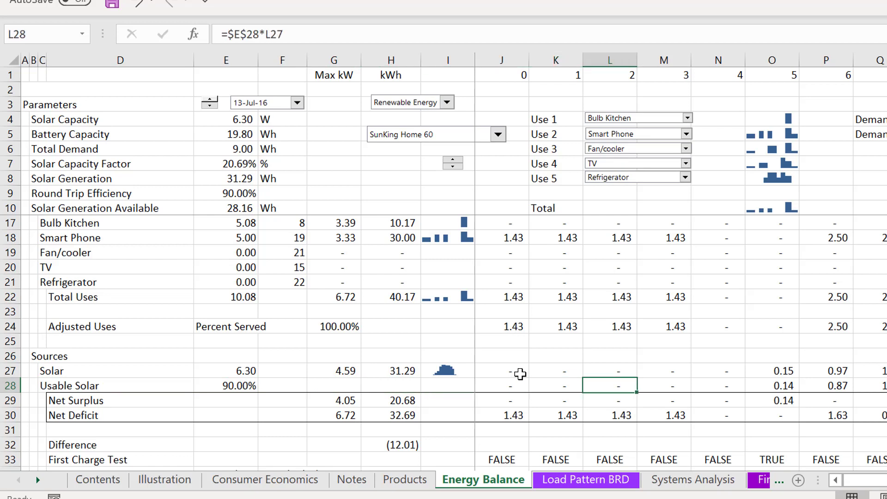
key("Right")
key("Right")
key("Right")
key("Right")
key("Right")
key("Right")
key("Right")
key("Right")
key("Right")
key("Right")
key("Right")
key("Right")
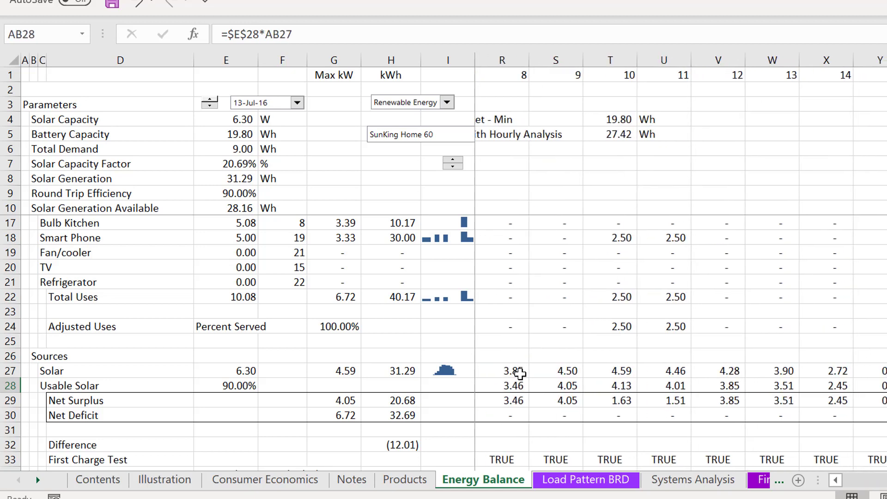
key("Left")
key("Left")
key("Left")
key("Left")
key("Left")
key("Left")
key("Left")
key("Left")
key("Left")
key("Left")
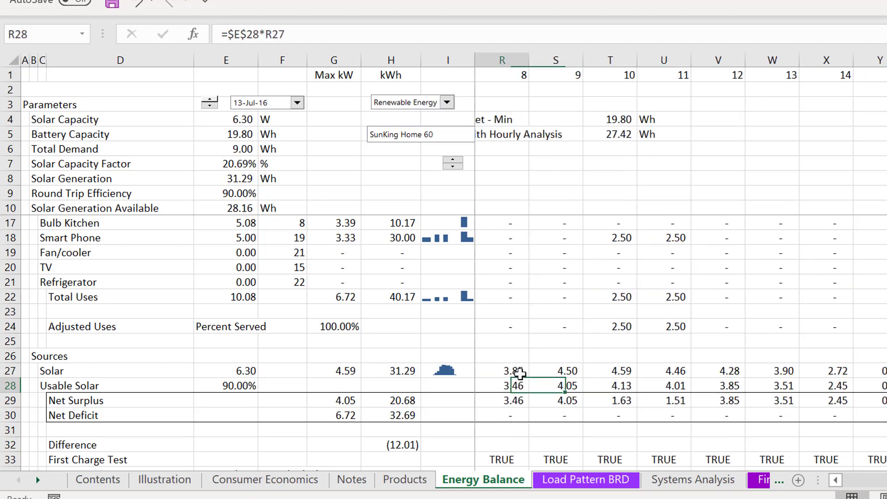
key("Left")
key("Left")
key("Left")
key("Left")
key("Left")
key("Left")
key("Left")
key("Left")
key("Left")
key("Left")
key("Left")
key("Left")
key("Left")
key("Left")
key("Left")
key("Left")
key("Left")
- Examine the Net Surplus row's hourly formulas comparing usable solar with adjusted uses across the day
key("Down")
key("Right")
key("Right")
key("Right")
key("Right")
key("Right")
key("Right")
key("Right")
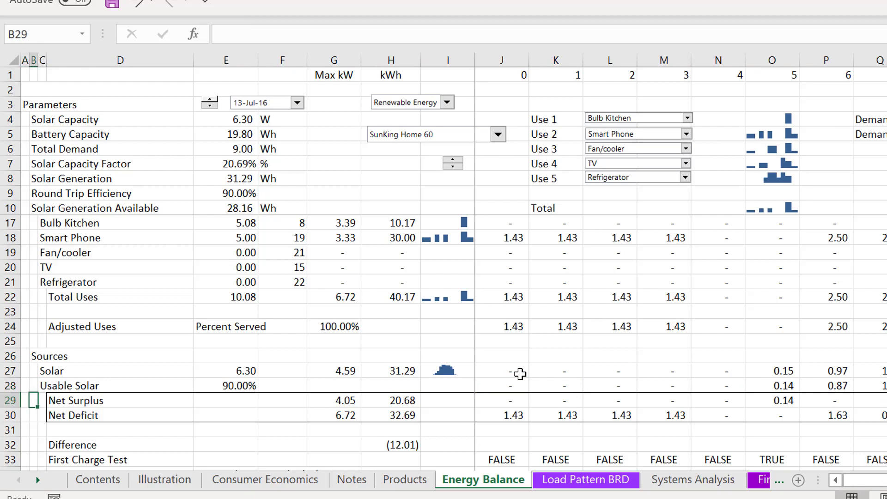
key("Right")
key("Right")
key("Right")
key("Right")
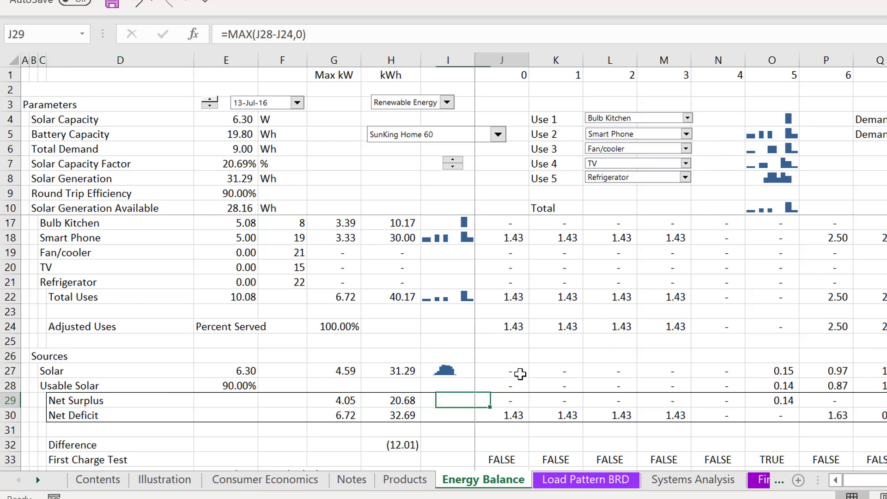
key("Right")
key("Right")
key("Right")
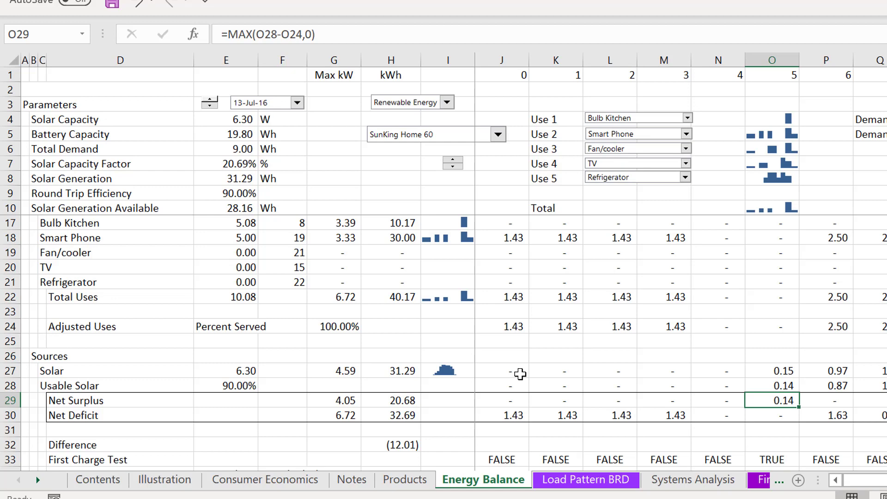
key("Right")
key("Right")
key("Right")
key("Right")
key("Right")
key("Right")
key("Right")
key("Right")
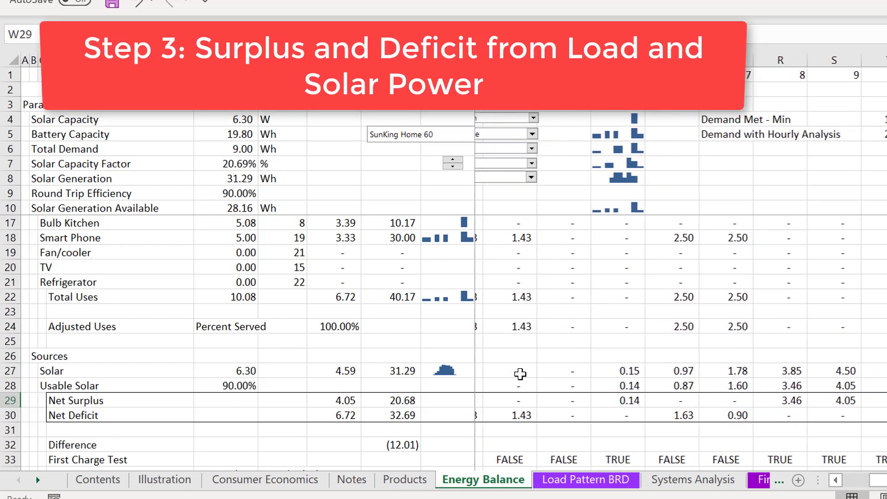
key("Right")
key("Right")
key("Right")
key("Right")
key("Left")
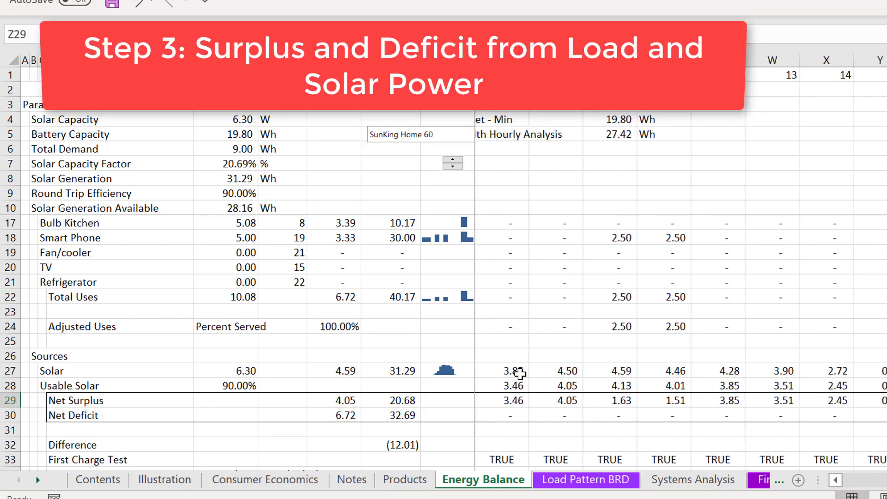
key("Left")
key("Left")
key("Left")
key("Left")
key("Left")
key("Left")
key("Left")
key("Left")
key("Left")
key("Left")
key("Left")
key("Left")
key("Left")
key("Left")
key("Left")
key("Left")
key("Left")
key("Left")
key("Left")
key("Left")
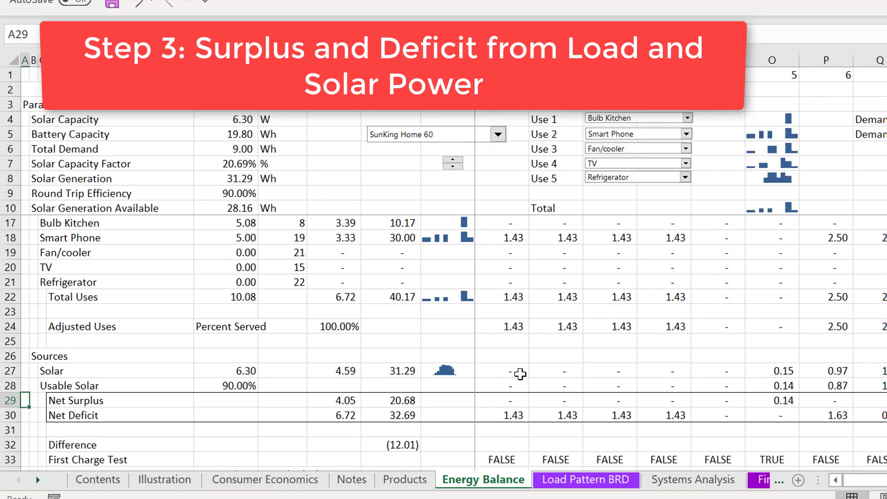
- Look through the rows below Net Surplus, from the First Charge Test to the re-ordered hours and Demand
key("Down")
key("Down")
key("Down")
key("Down")
key("Down")
key("Down")
key("Down")
key("Down")
key("Down")
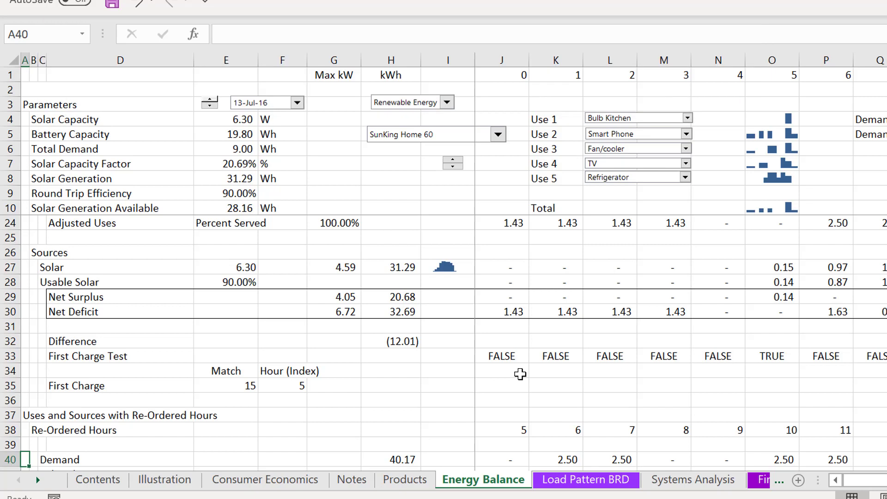
- Examine the First Charge Test formulas in row 33, from hour 0 through hour 5
key("Up")
key("Up")
key("Up")
key("Up")
key("Up")
key("Up")
key("Up")
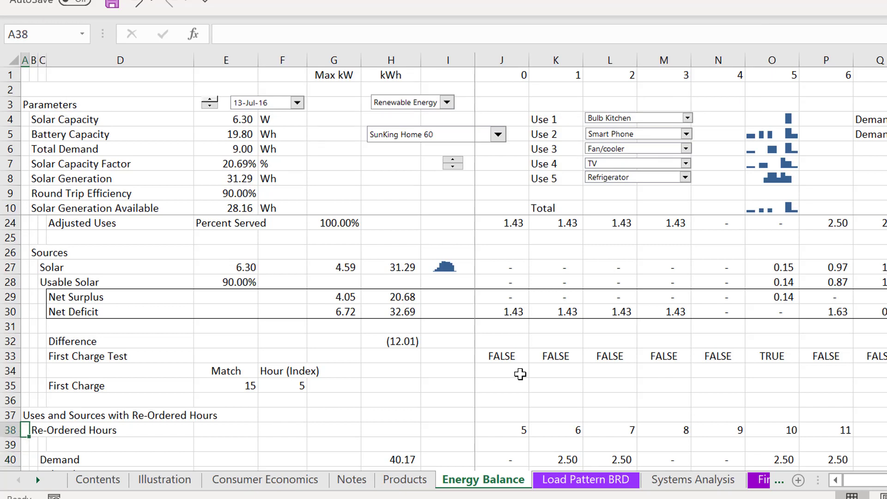
key("Right")
key("Right")
key("Right")
key("Right")
key("Right")
key("Right")
key("Right")
key("Right")
key("Right")
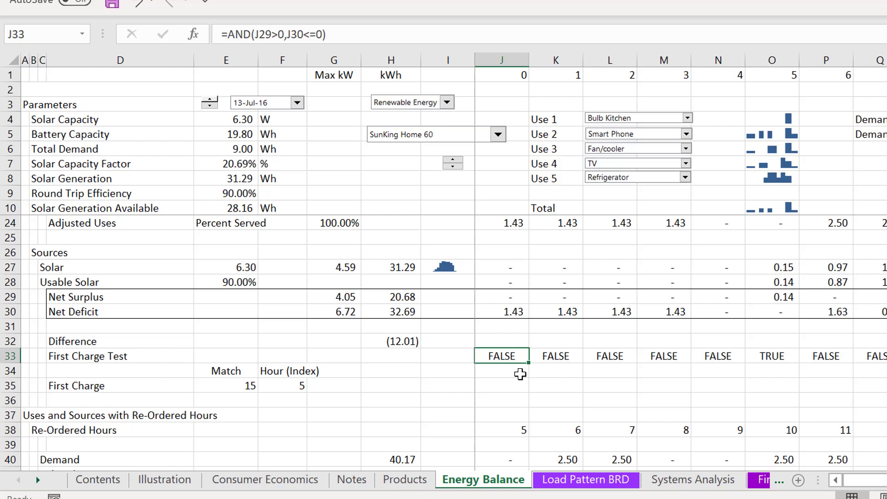
key("Right")
key("Right")
key("Right")
key("Right")
key("Right")
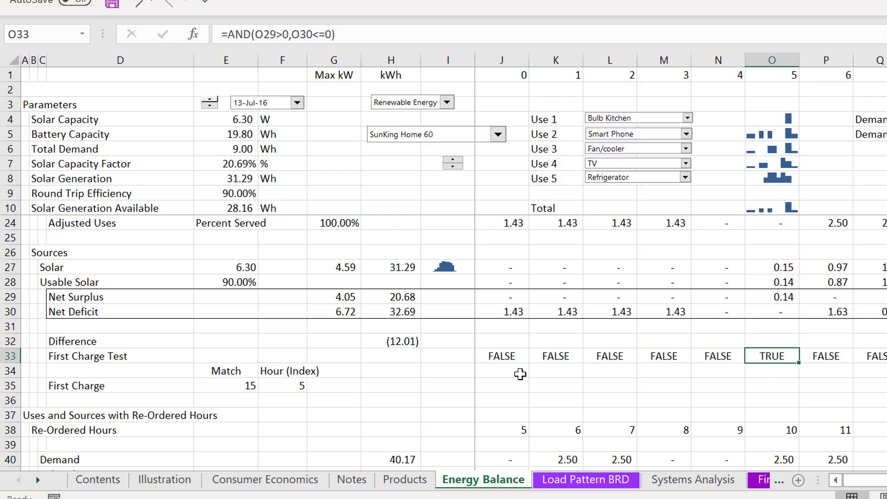
- Examine the hour 5 solar, net surplus and first-charge formulas, followed by the net deficit at hour 6
key("Up")
key("Up")
key("Up")
key("Up")
key("Up")
key("Up")
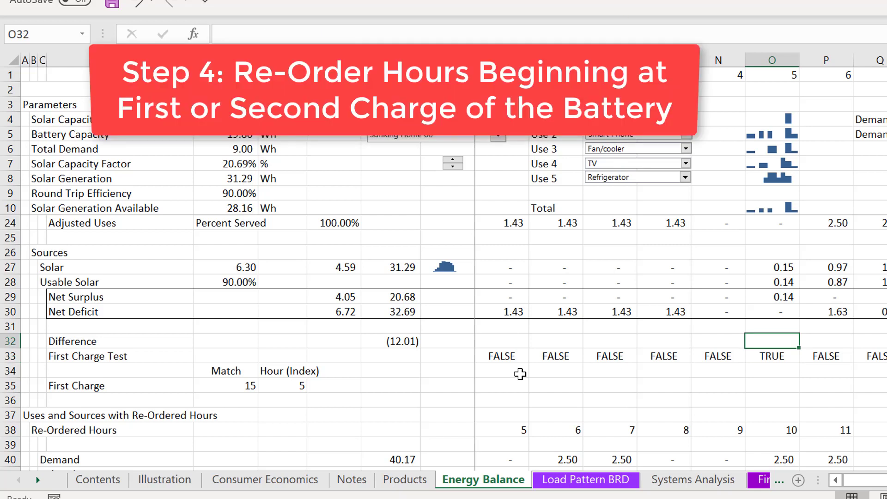
key("Down")
key("Down")
key("Down")
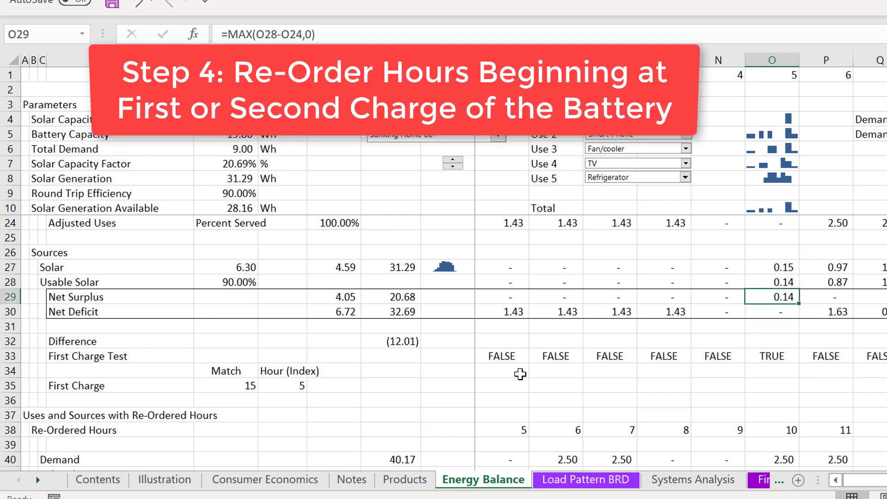
key("Up")
key("Up")
key("Up")
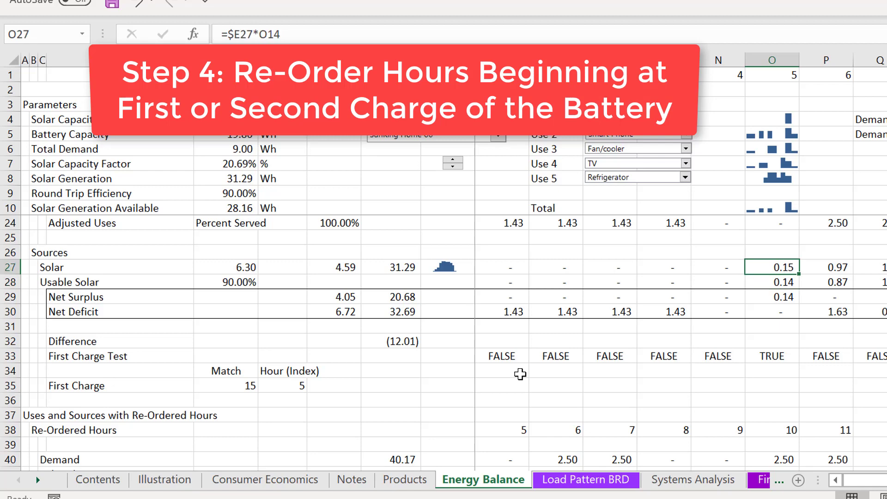
key("Down")
key("Down")
key("Down")
key("Right")
key("Down")
key("Down")
key("Down")
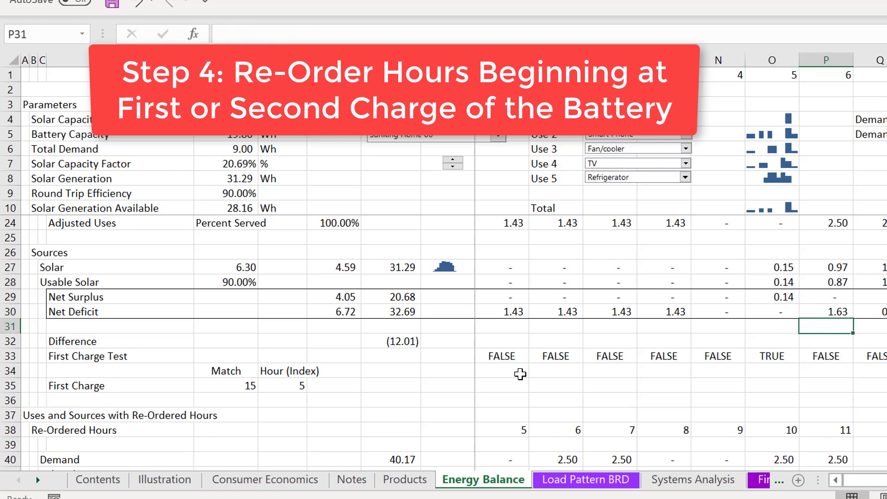
- Look through the re-ordered hours section from Demand and Solar Charge down to the battery's Closing balance
key("Right")
key("Down")
key("Down")
key("Down")
key("Down")
key("Down")
key("Down")
key("Down")
key("Down")
key("Down")
key("Down")
key("Down")
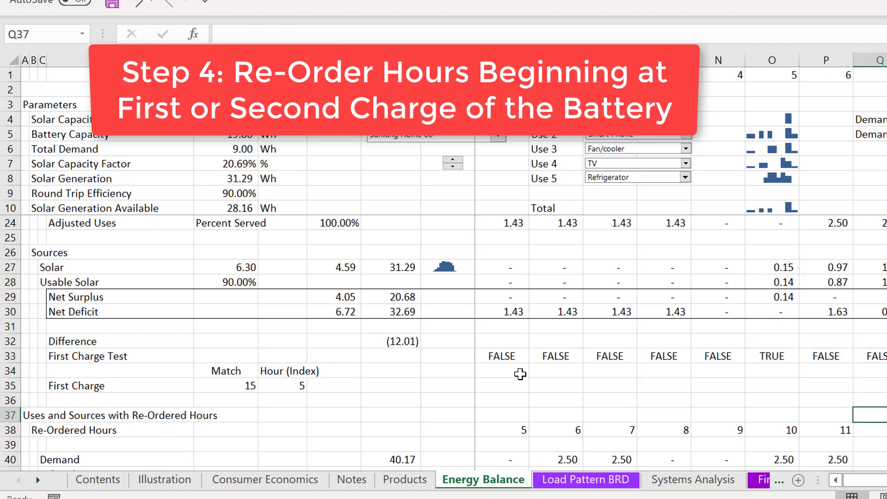
key("Down")
key("Down")
key("Down")
key("Down")
key("Down")
key("Down")
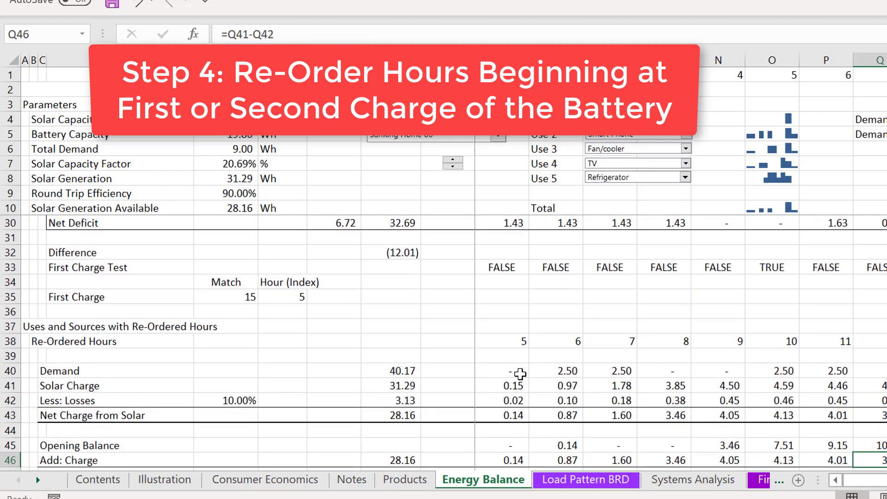
key("Up")
key("Up")
key("Up")
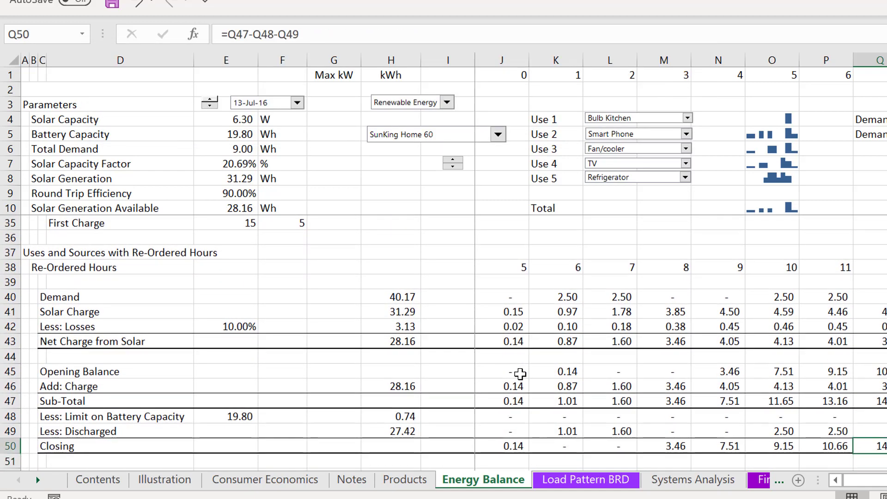
- Examine the battery balance's Sub-Total row, from its label to the first re-ordered hours
key("Left")
key("Left")
key("Left")
key("Left")
key("Left")
key("Left")
key("Left")
key("Left")
key("Left")
key("Left")
key("Left")
key("Left")
key("Left")
key("Left")
key("Left")
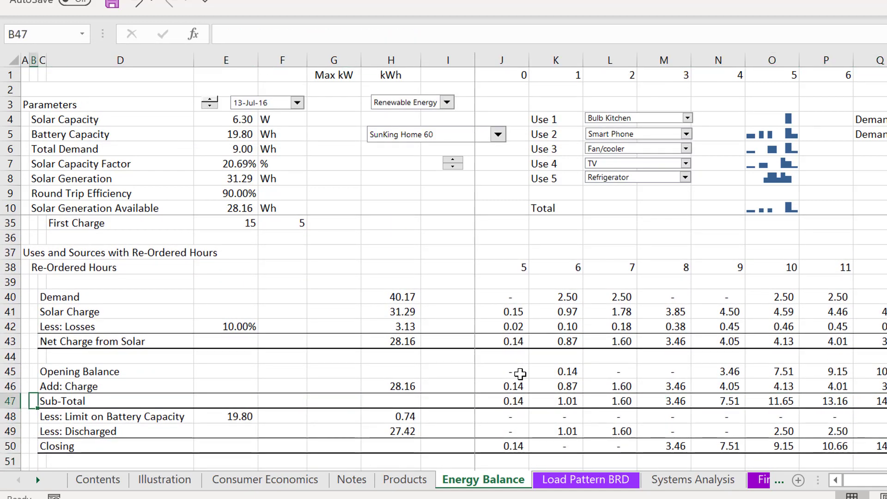
key("Right")
key("Right")
key("Right")
key("Right")
key("Right")
key("Right")
key("Right")
key("Right")
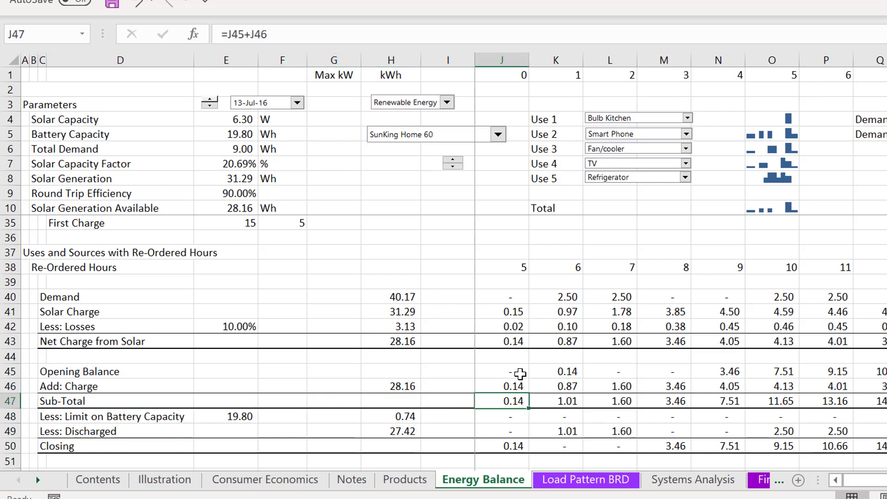
key("Left")
key("Right")
key("Right")
key("Right")
- Go back from the battery balance to the Usable Solar row and review its hour 2 formula
key("Up")
key("Up")
key("Up")
key("Up")
key("Up")
key("Up")
key("Up")
key("Up")
key("Up")
key("Up")
key("Up")
key("Up")
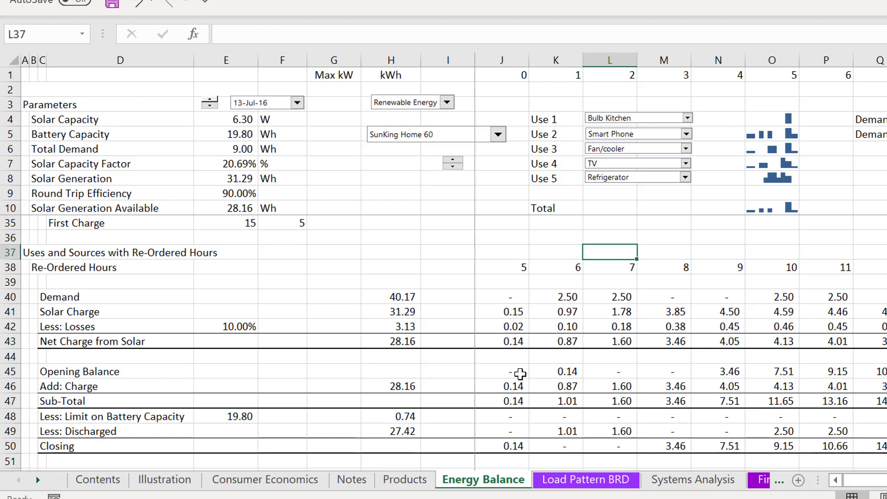
key("Up")
key("Up")
key("Up")
key("Up")
key("Up")
key("Up")
key("Up")
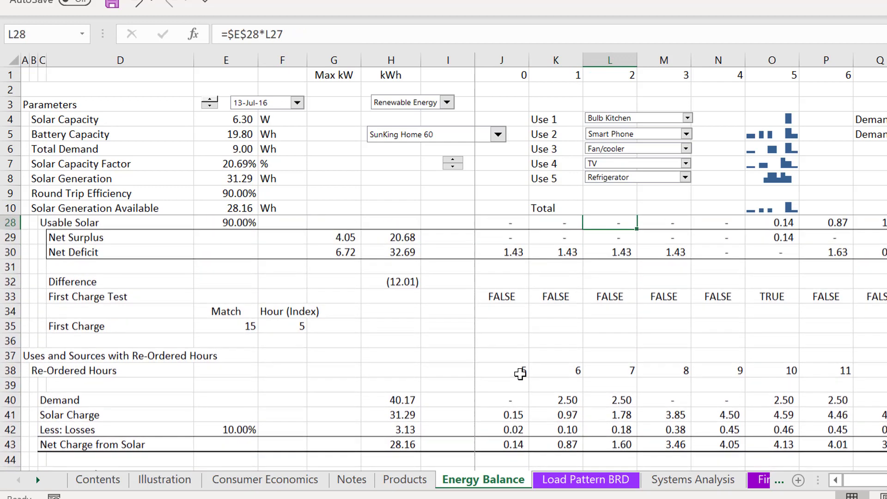
- Compare the First Charge Test formulas in row 33 from hour 5 through hour 8
key("Down")
key("Down")
key("Down")
key("Down")
key("Down")
key("Right")
key("Right")
key("Right")
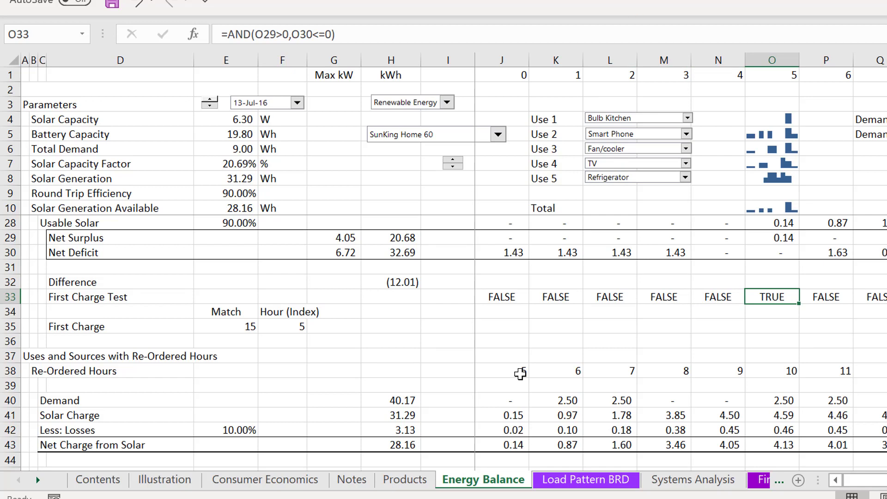
key("Right")
key("Right")
key("Right")
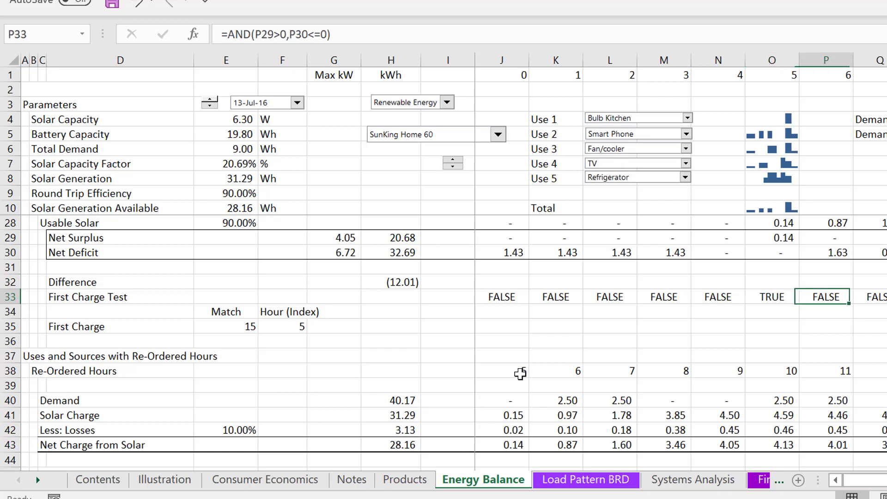
key("Left")
key("Left")
key("Left")
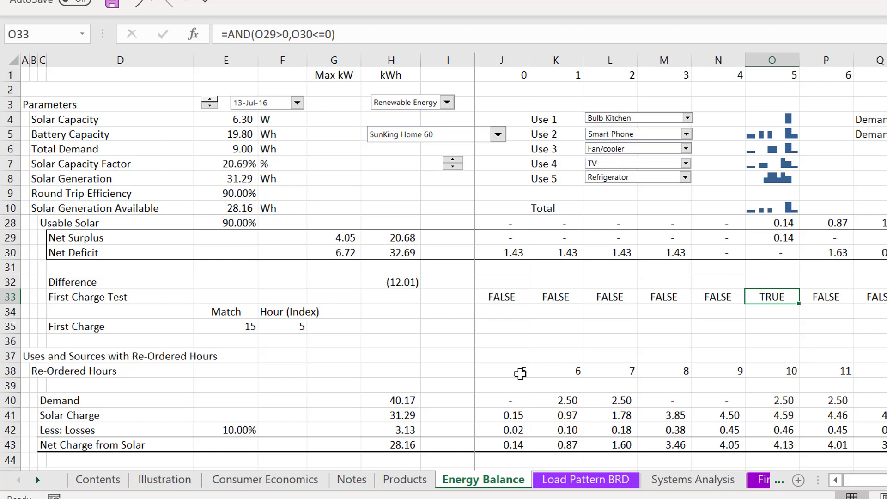
key("Right")
key("Right")
key("Right")
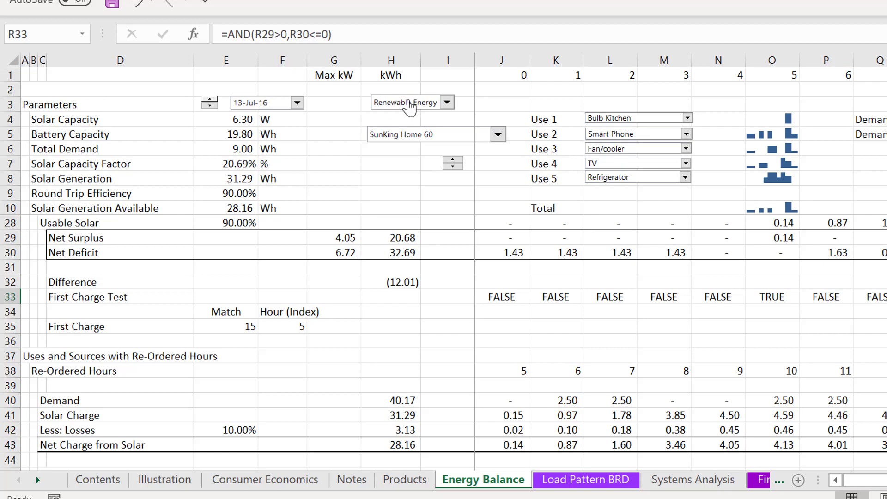
- Change Use 1 from Bulb Kitchen to Bulb Living Room, keeping the Renewable Energy selection
left_click(409, 104)
left_click(407, 124)
left_click(648, 120)
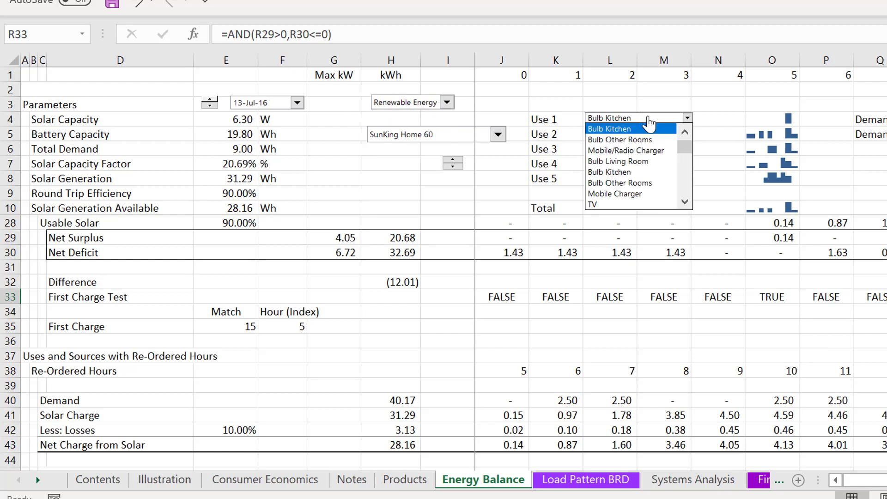
key("Down")
key("Down")
key("Down")
key("Return")
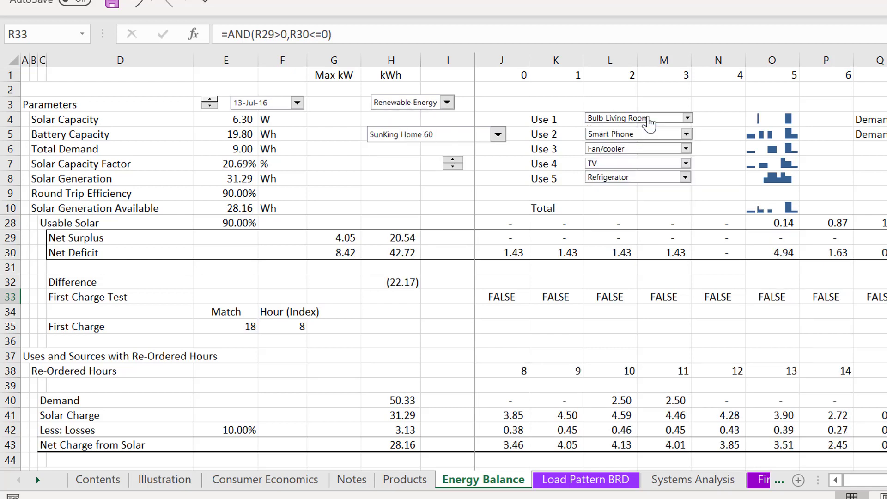
- Check the First Charge Test row from hour 0 through hour 8 with Bulb Living Room as Use 1
left_click(621, 323)
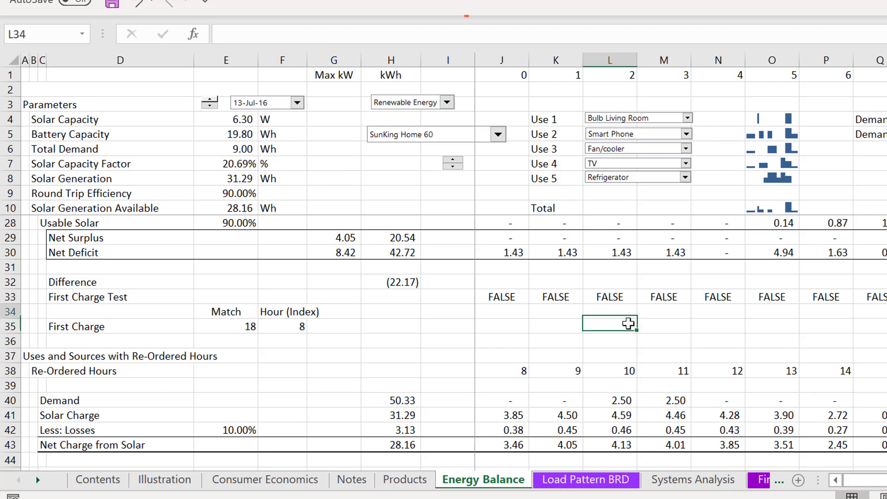
key("Up")
key("Right")
key("Right")
key("Right")
key("Left")
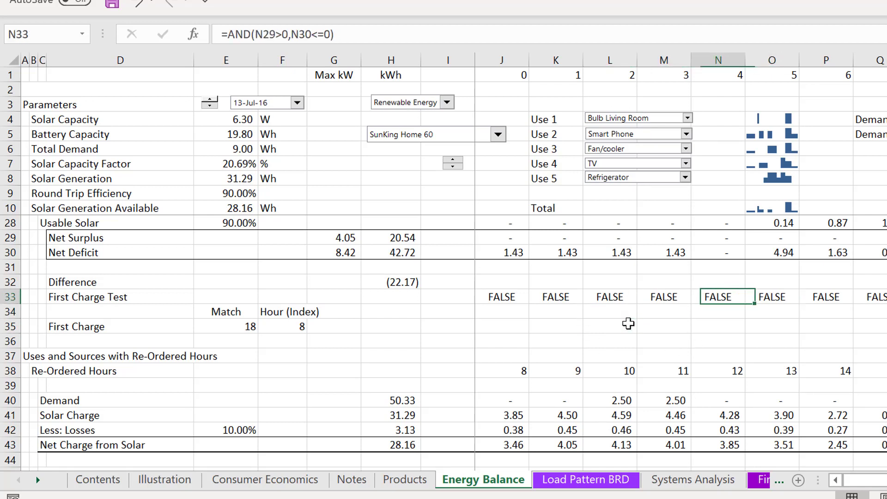
key("Left")
key("Left")
key("Left")
key("Left")
key("Left")
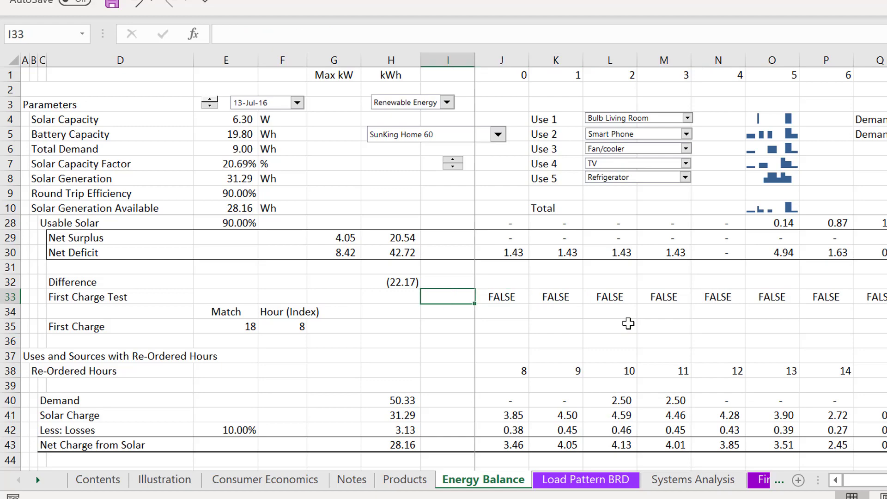
key("Right")
key("Right")
key("Right")
key("Right")
key("Right")
key("Right")
key("Right")
key("Right")
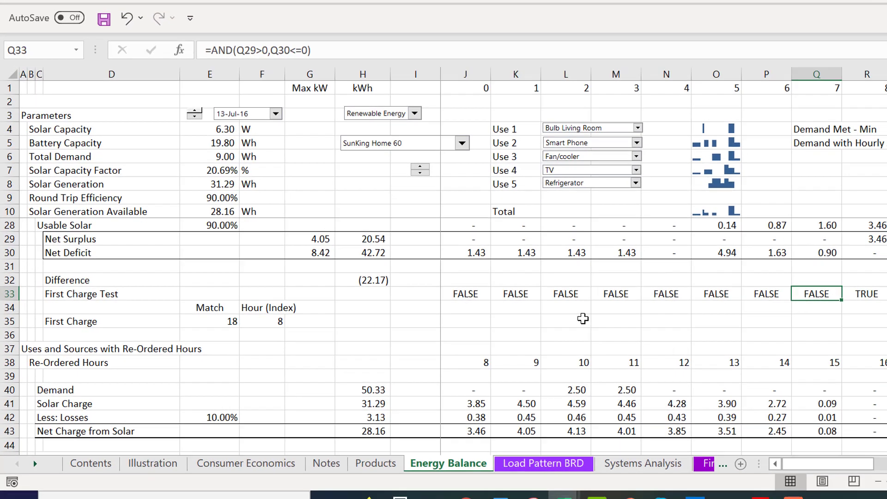
key("Right")
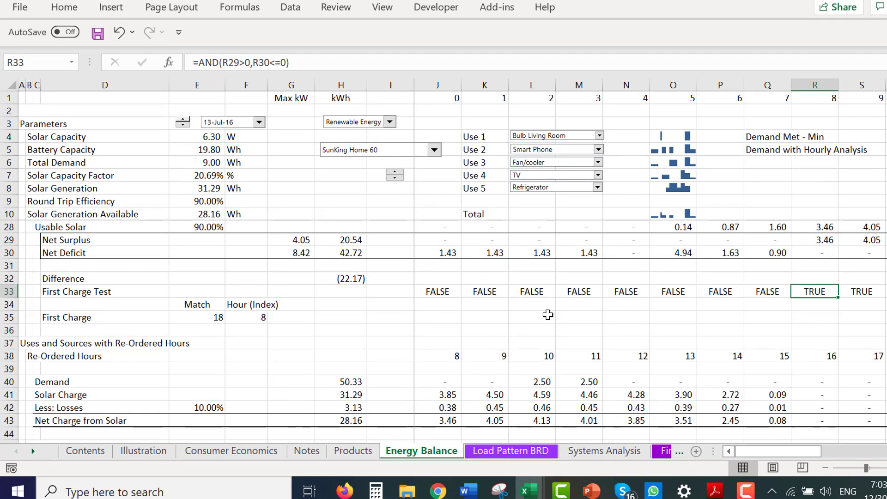
- Go from the hour 8 First Charge Test to the start of the Re-Ordered Hours row and review its order
key("Down")
key("Down")
key("Down")
key("Down")
key("Down")
key("Down")
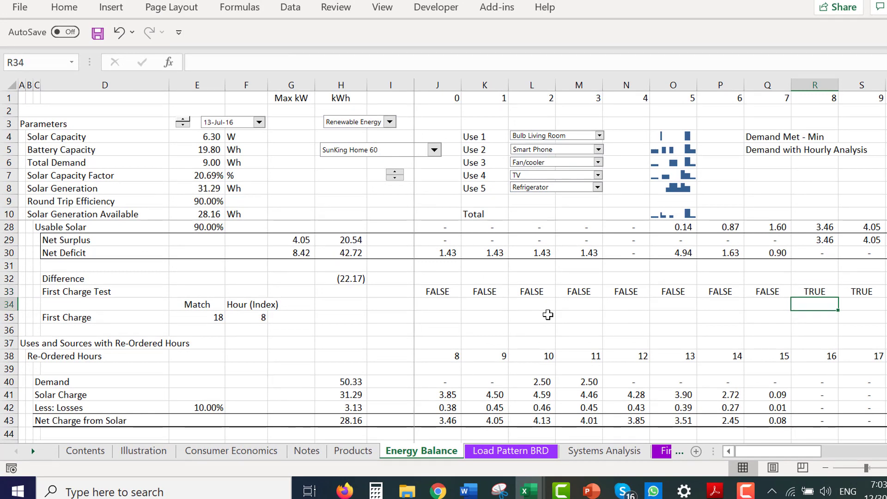
key("Left")
key("Left")
key("Left")
key("Left")
key("Left")
key("Left")
key("Left")
key("Left")
key("Left")
key("Left")
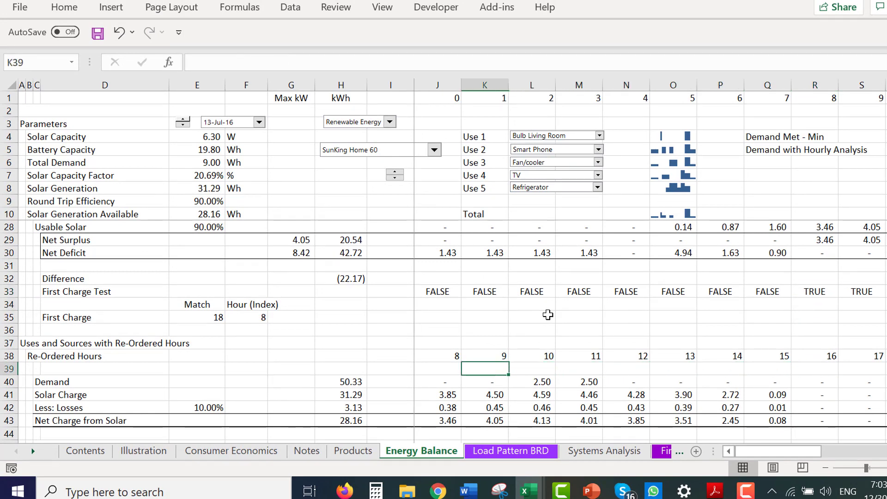
key("Up")
key("Right")
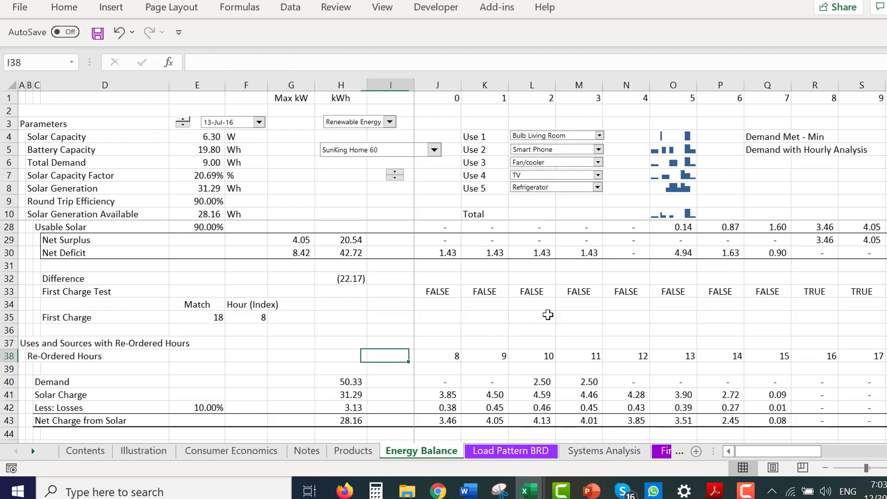
- Examine the re-ordered Demand, Solar Charge, Losses and Net Charge from Solar rows across the first four columns
key("Right")
key("Down")
key("Down")
key("Down")
key("Down")
key("Down")
key("Down")
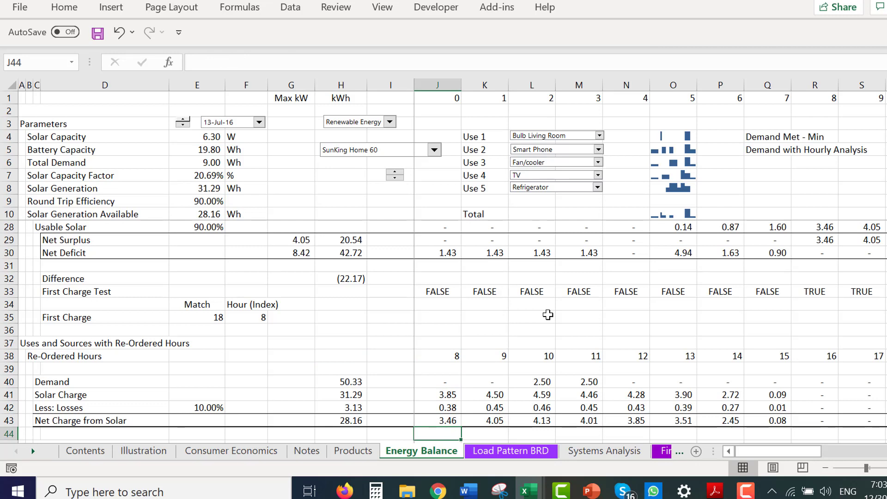
key("Up")
key("Right")
key("Right")
key("Right")
key("Down")
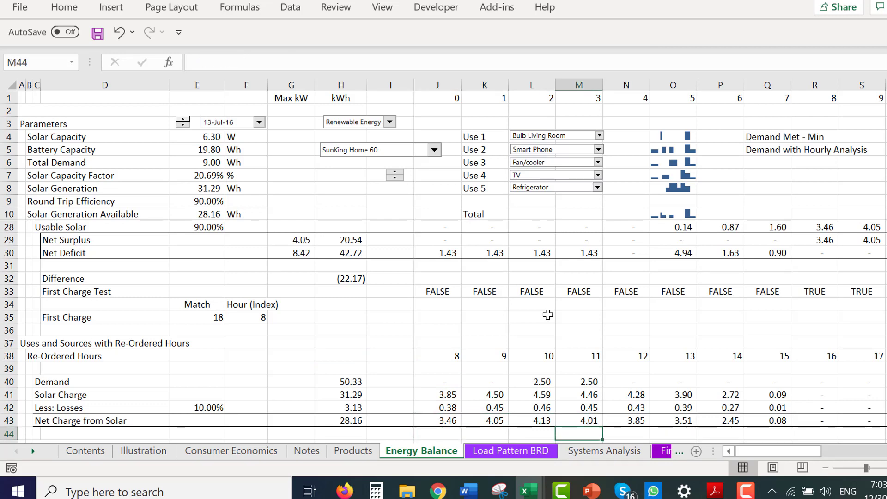
- Examine the re-ordered battery balance rows from Opening Balance through Closing for hour 11
key("Down")
key("Down")
key("Down")
key("Down")
key("Up")
key("Up")
key("Up")
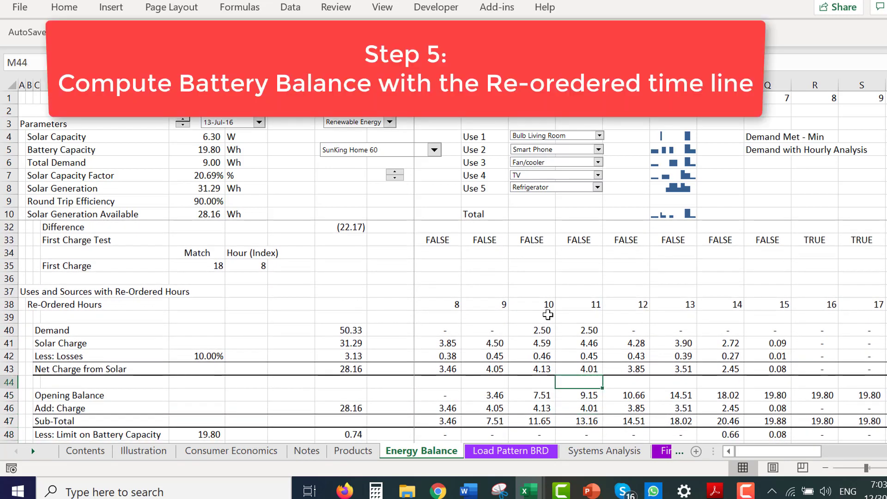
key("Down")
key("Down")
key("Down")
key("Down")
key("Down")
key("Up")
key("Up")
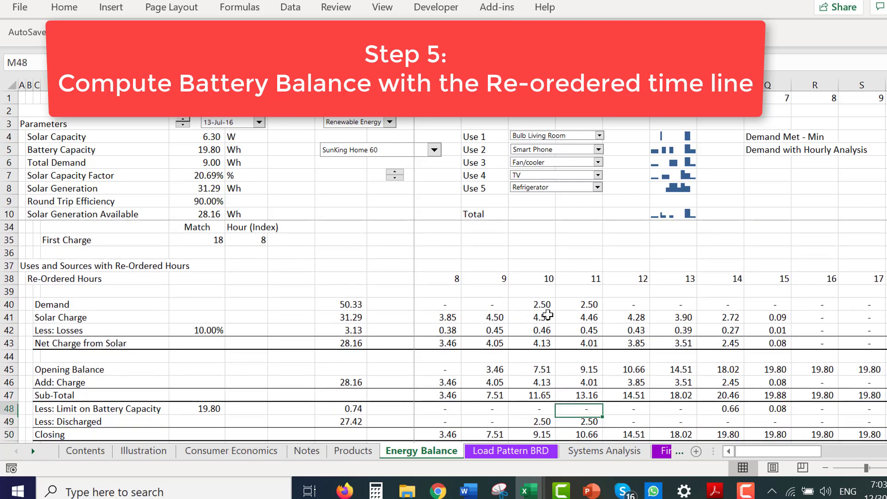
key("Up")
key("Down")
key("Down")
key("Down")
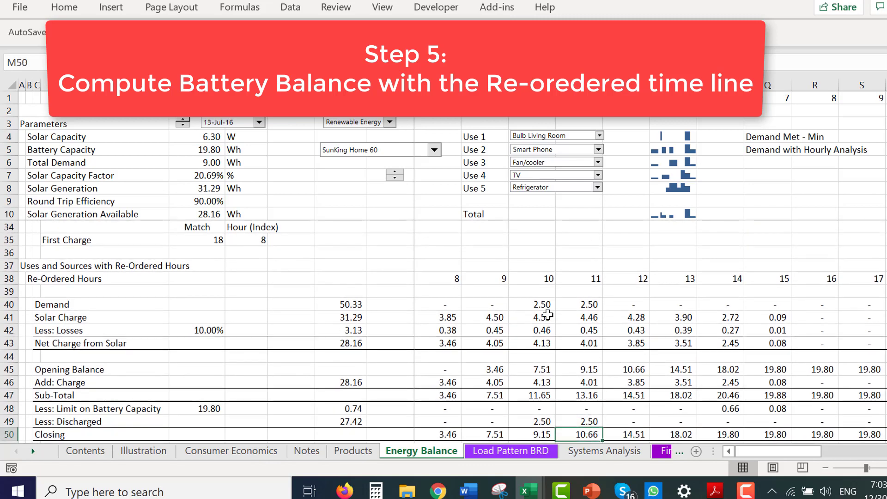
- Follow the Closing balance row from hour 11 through to the last re-ordered hour
key("Right")
key("Right")
key("Right")
key("Right")
key("Right")
key("Right")
key("Right")
key("Right")
key("Right")
key("Right")
key("Right")
key("Right")
key("Right")
key("Right")
key("Right")
key("Right")
key("Right")
key("Right")
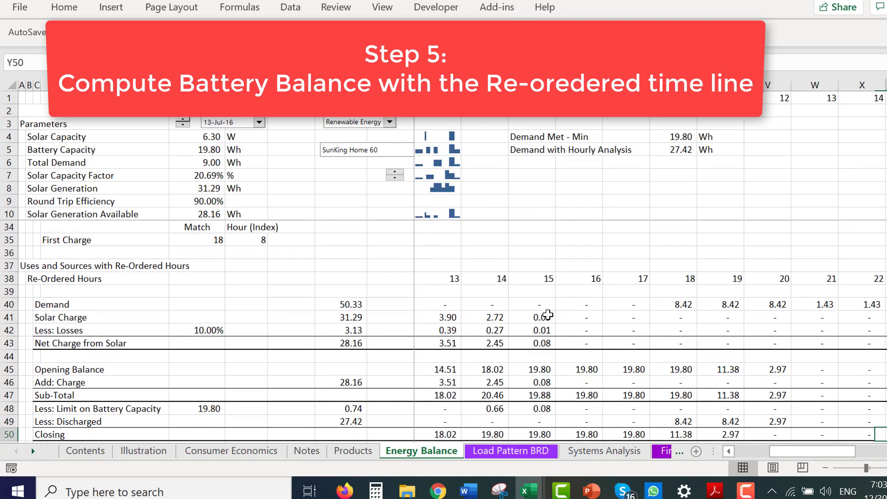
key("Right")
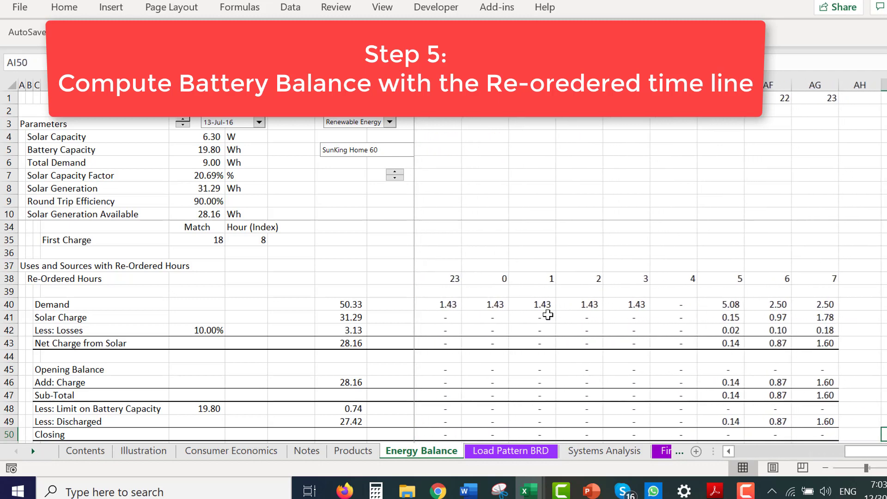
- Check the Unserved Energy, Sub-Total and Discharged rows for re-ordered hour 6
key("Down")
key("Down")
key("Down")
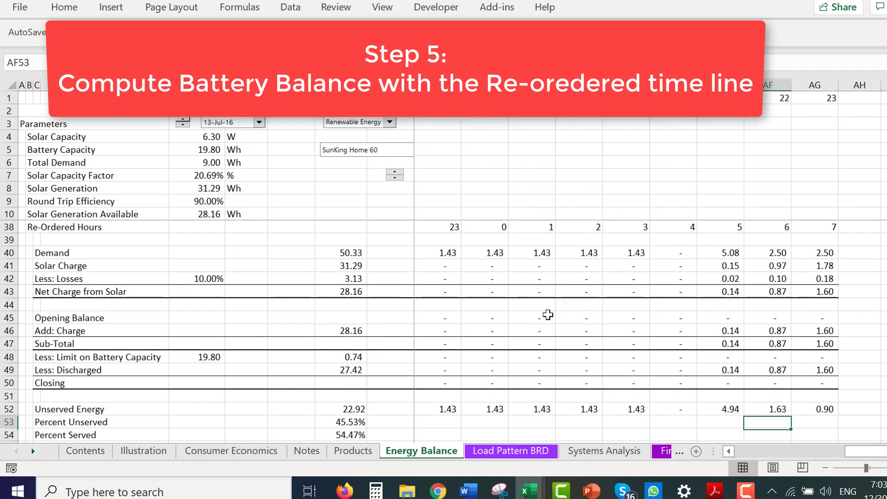
key("Up")
key("Up")
key("Up")
key("Up")
key("Up")
key("Up")
key("Down")
key("Down")
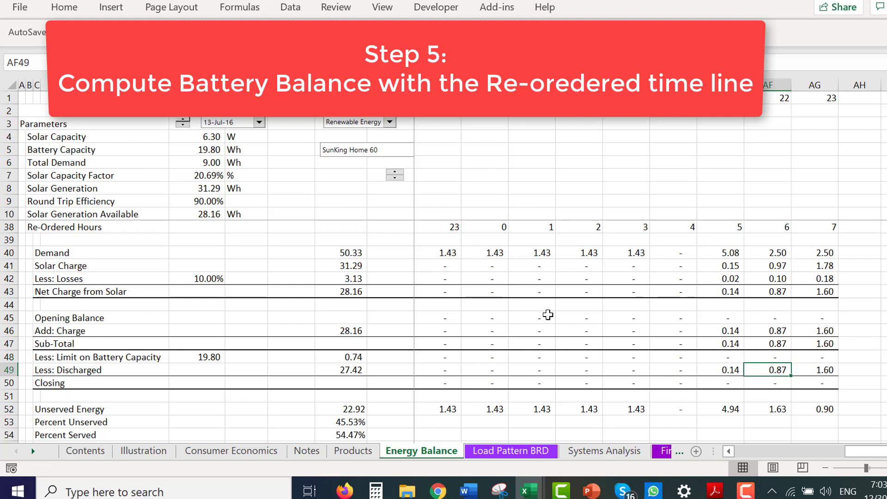
- Compare the charge Sub-Total, battery limit and discharge for hours 5 and 6, and inspect the hour 5 Unserved Energy formula
key("Left")
key("Left")
key("Up")
key("Up")
key("Right")
key("Right")
key("Down")
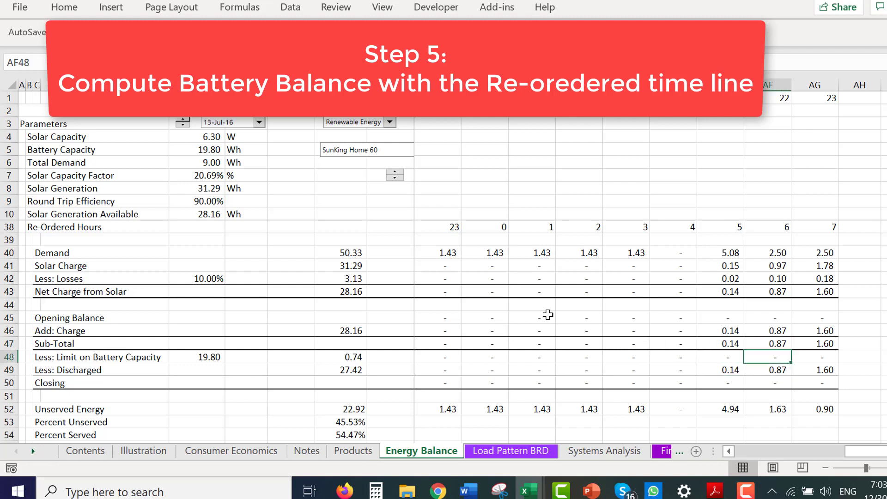
key("Down")
key("Down")
key("Up")
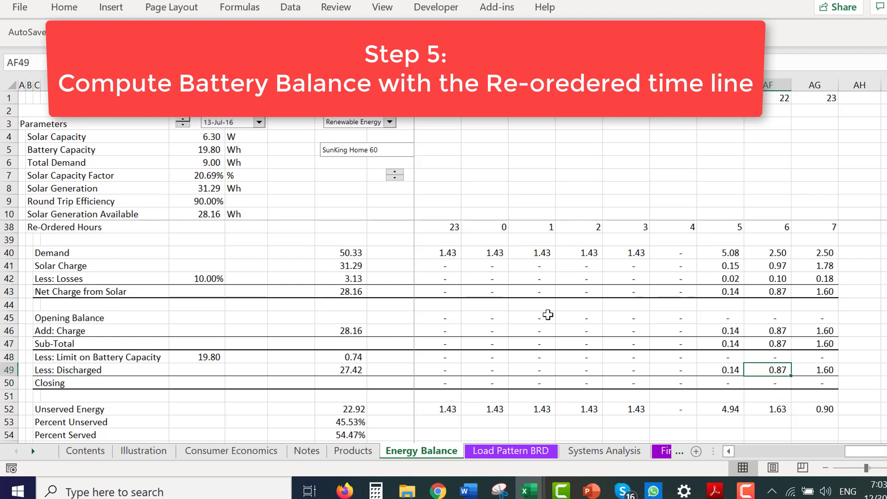
key("Left")
key("Down")
key("Down")
key("Down")
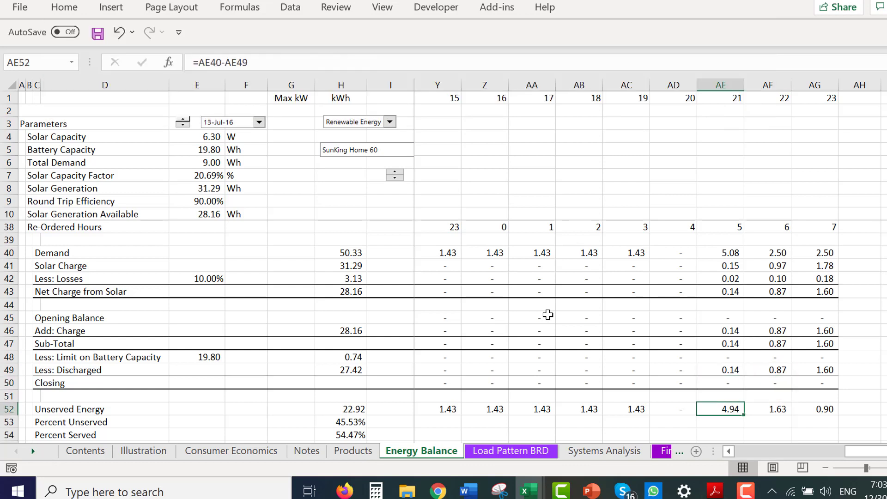
- Trace the Unserved Energy row back from hour 5 to the start of the row
key("Left")
key("Left")
key("Left")
key("Left")
key("Left")
key("Left")
key("Left")
key("Left")
key("Left")
key("Left")
key("Left")
key("Left")
key("Left")
key("Left")
key("Left")
key("Left")
key("Left")
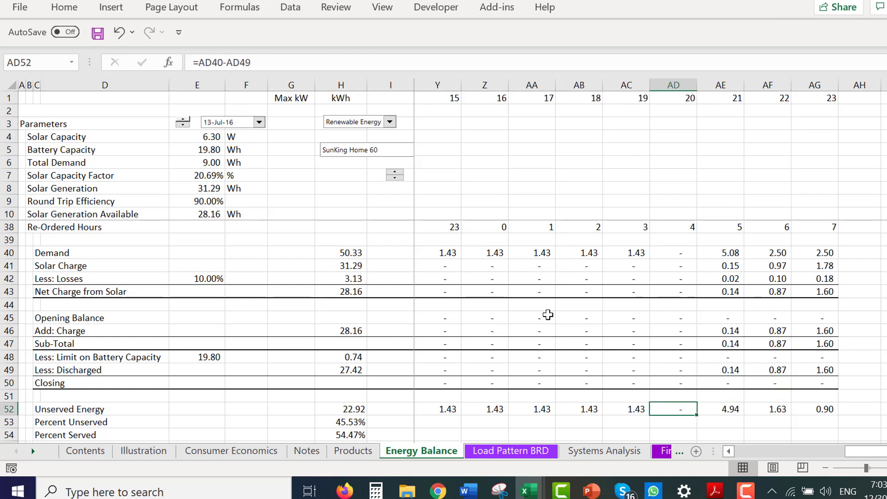
key("Left")
key("Left")
key("Left")
key("Left")
key("Left")
key("Left")
key("Left")
key("Left")
key("Left")
key("Left")
key("Left")
key("Left")
key("Left")
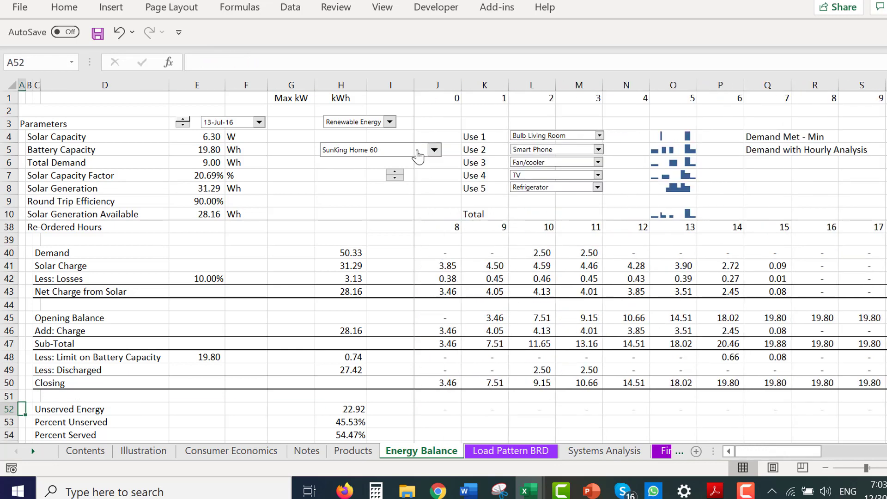
- Switch the solar home system product from SunKing Home 60 to Sun King 400
left_click(372, 124)
left_click(371, 123)
left_click(347, 154)
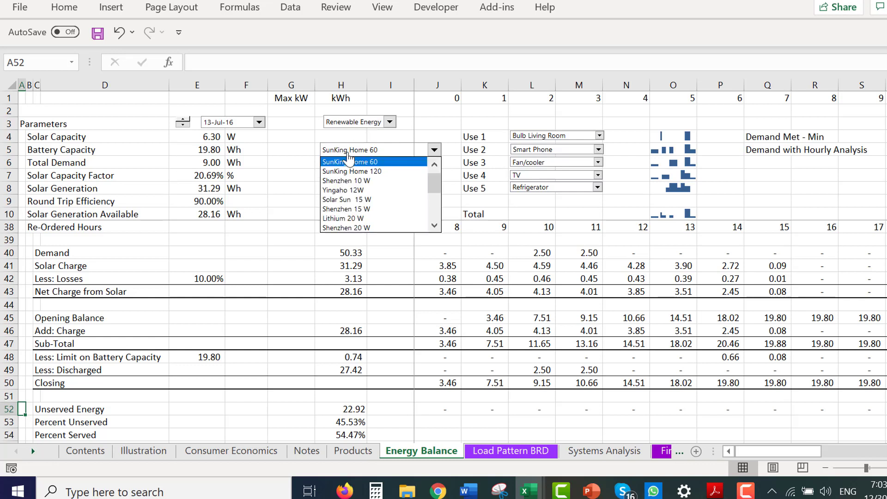
key("Up")
key("Return")
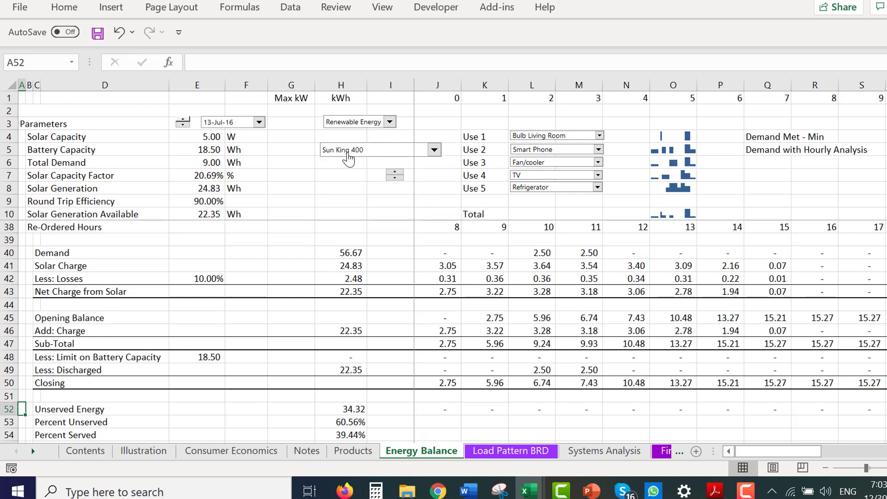
- Set the solar home system product to Solar Sun 15 W
left_click(347, 155)
key("Down")
key("Down")
key("Down")
key("Down")
key("Down")
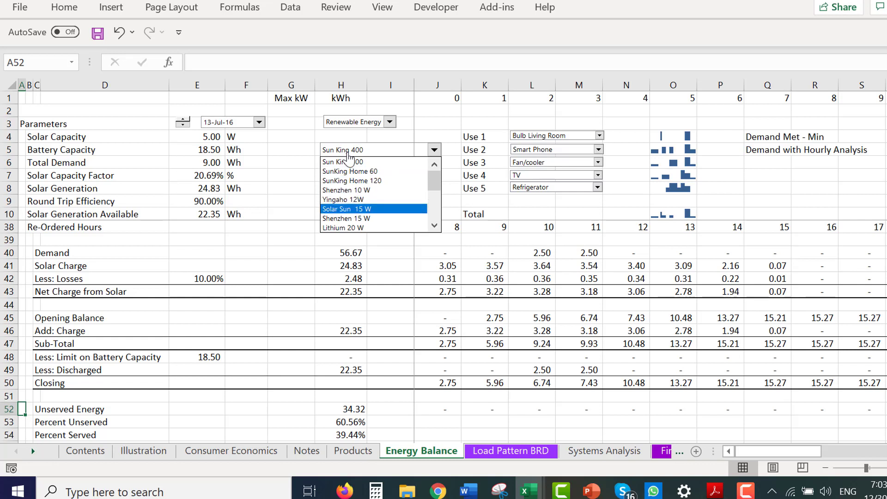
key("Return")
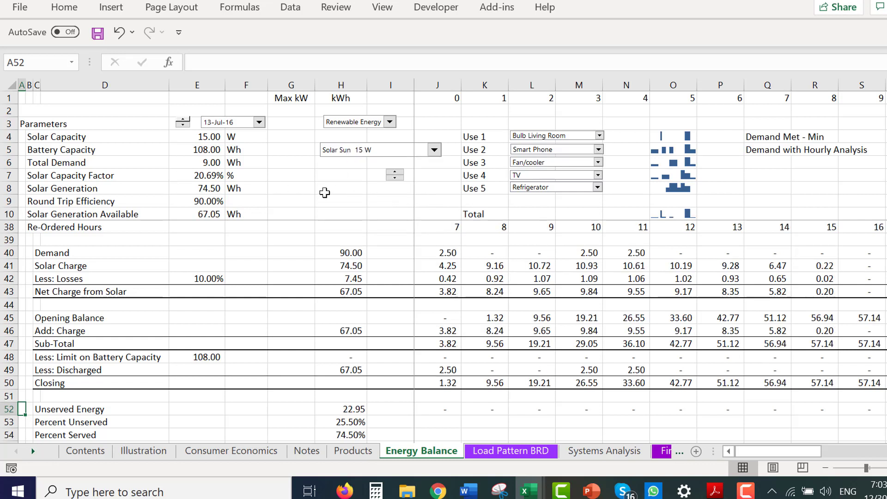
left_click(325, 193)
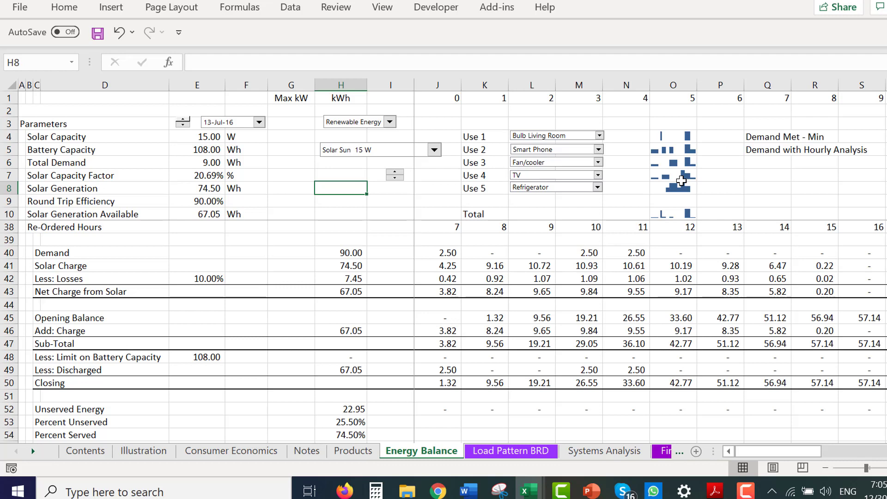
- Review the battery balance totals down to the Percent Unserved and Percent Served rows for Solar Sun 15 W
key("Down")
key("Down")
key("Down")
key("Down")
key("Down")
key("Down")
key("Down")
key("Down")
key("Down")
key("Down")
key("Down")
key("Down")
key("Down")
key("Down")
key("Down")
key("Down")
key("Down")
key("Down")
key("Down")
key("Down")
key("Down")
key("Down")
key("Down")
key("Down")
key("Down")
key("Down")
key("Down")
key("Down")
key("Down")
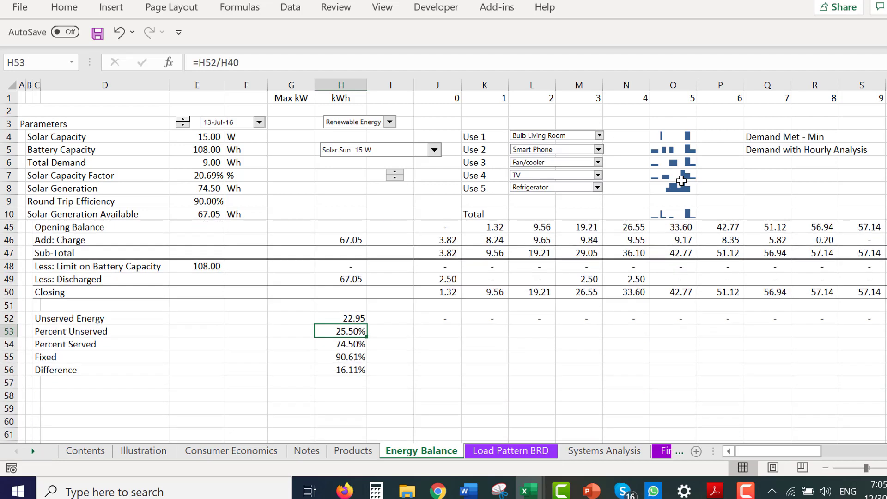
key("Down")
key("Left")
key("Left")
key("Left")
key("Left")
key("Left")
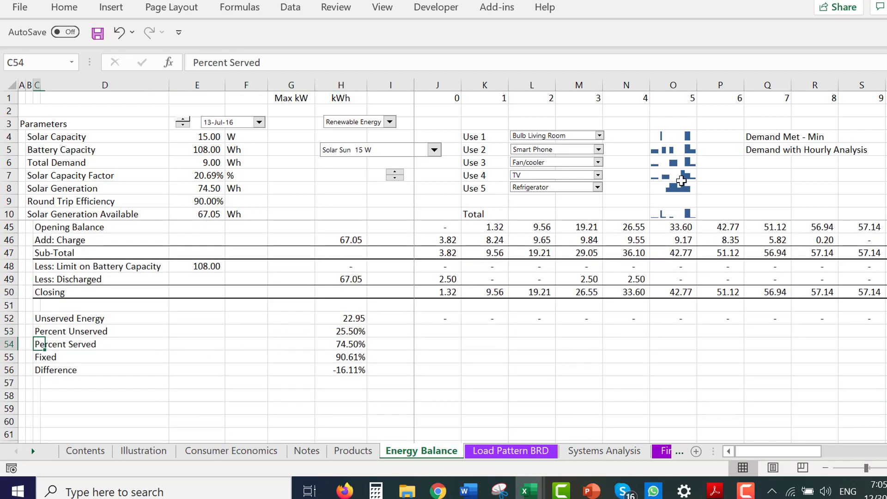
- Clear the Fixed and Difference rows below Percent Served, including their labels and values (C55:H56)
key("Right")
key("Right")
key("Down")
key("Left")
key("Left")
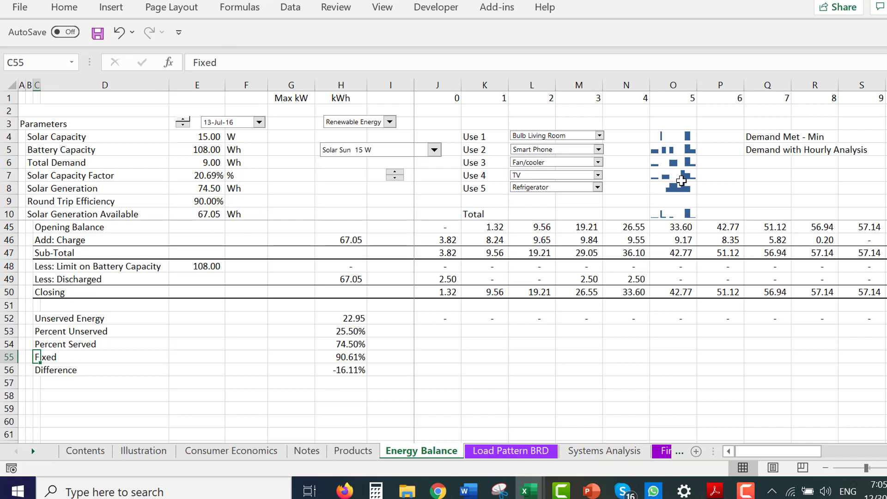
key("Right")
key("Right")
key("Right")
key("Left")
key("Left")
key("Left")
key("shift+Right")
key("shift+Right")
key("shift+Right")
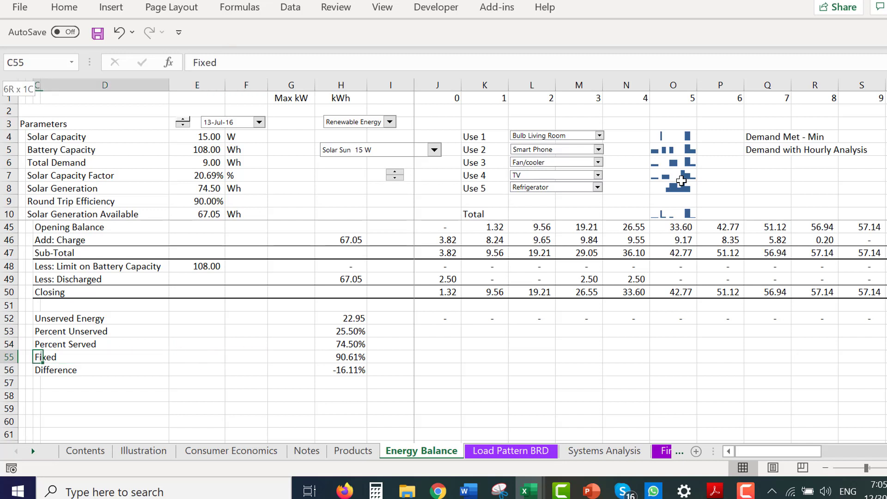
key("shift+Right")
key("shift+Right")
key("shift+Down")
key("Delete")
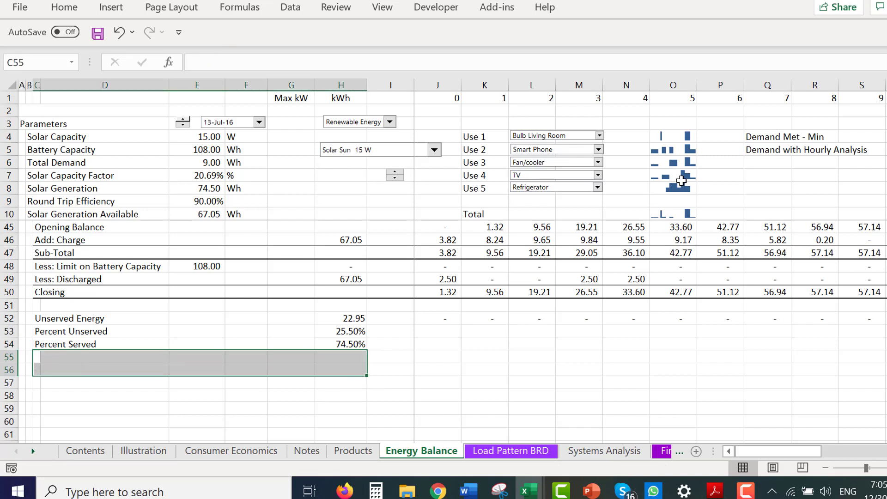
- Inspect the Percent Unserved formula in H53
key("Up")
key("Up")
key("Right")
key("Right")
key("Right")
key("Right")
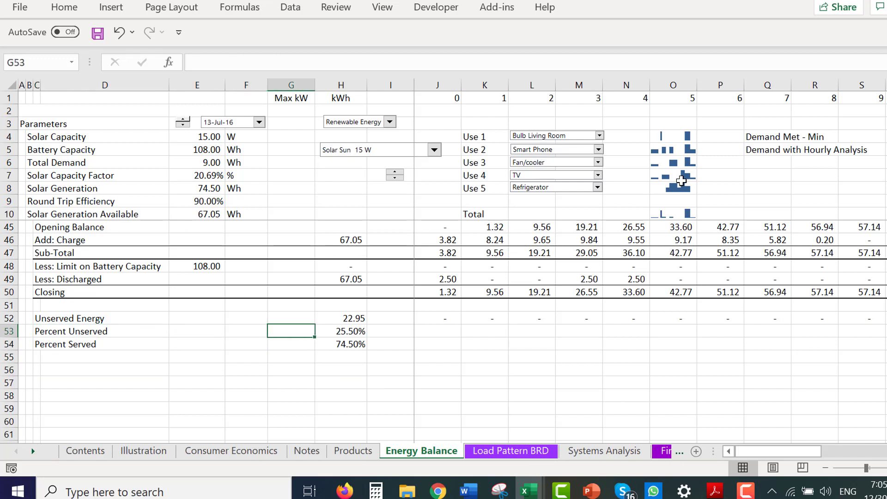
key("Right")
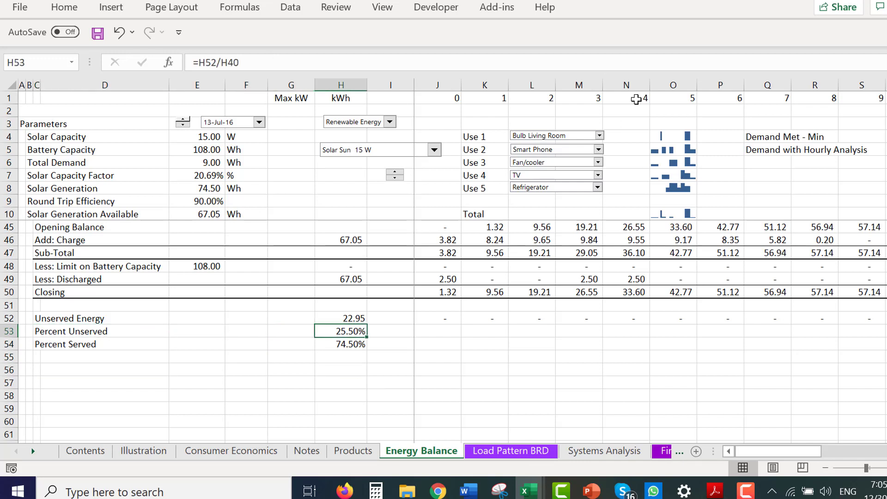
- Try the solar home system products Mini 30 W and SolarSun 40 W one after the other
left_click(341, 150)
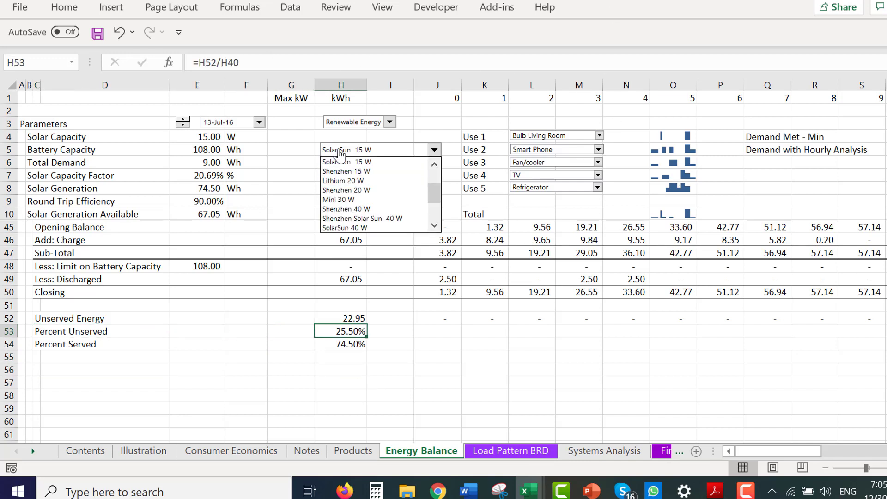
key("Return")
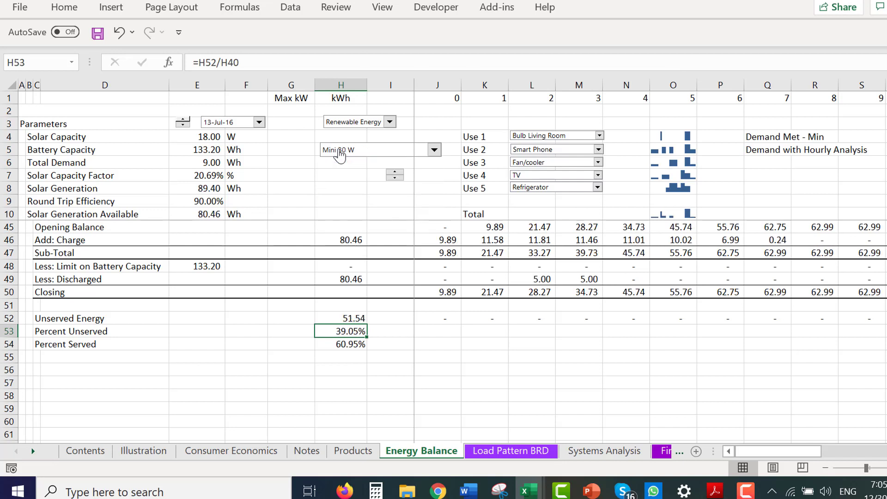
left_click(341, 151)
key("Down")
key("Down")
key("Down")
key("Return")
- Set the solar home system product to Shenzhen 60 W
left_click(341, 151)
key("Down")
key("Down")
key("Down")
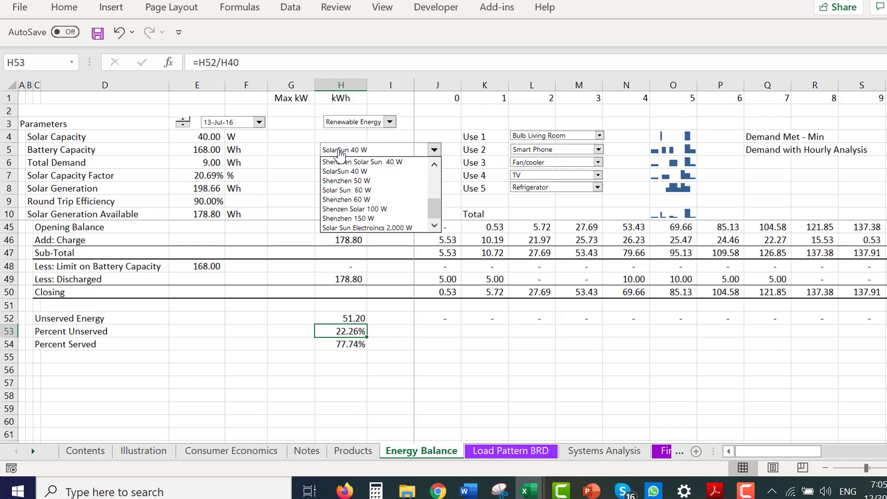
key("Return")
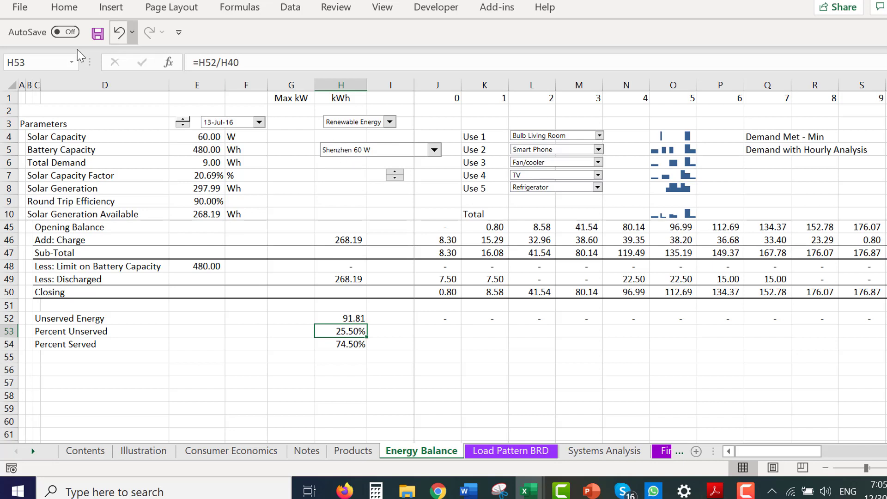
- Examine the parameter formulas from Solar Generation Available up to Battery Capacity for Shenzhen 60 W
left_click(264, 182)
key("Left")
key("Left")
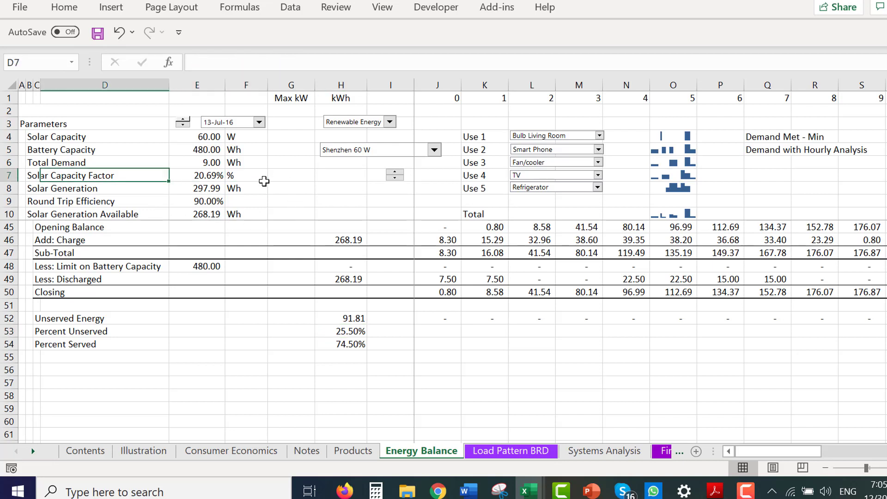
key("Down")
key("Right")
key("Down")
key("Down")
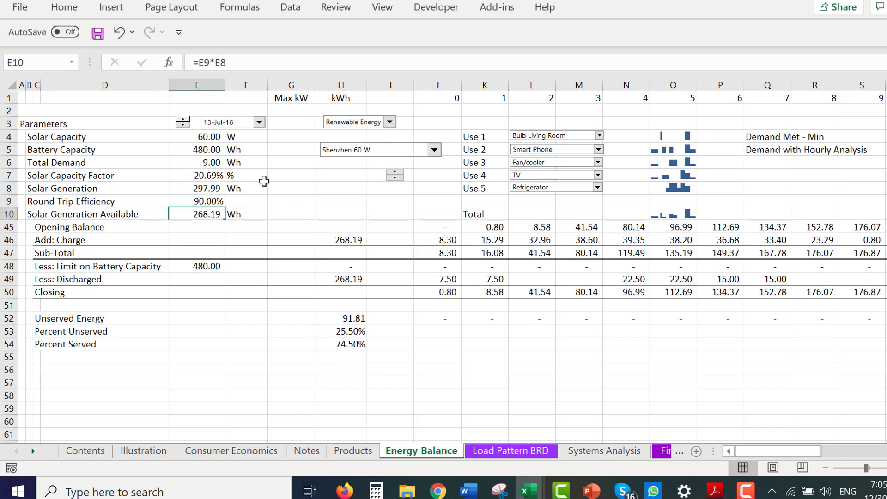
key("Up")
key("Up")
key("Up")
key("Up")
key("Up")
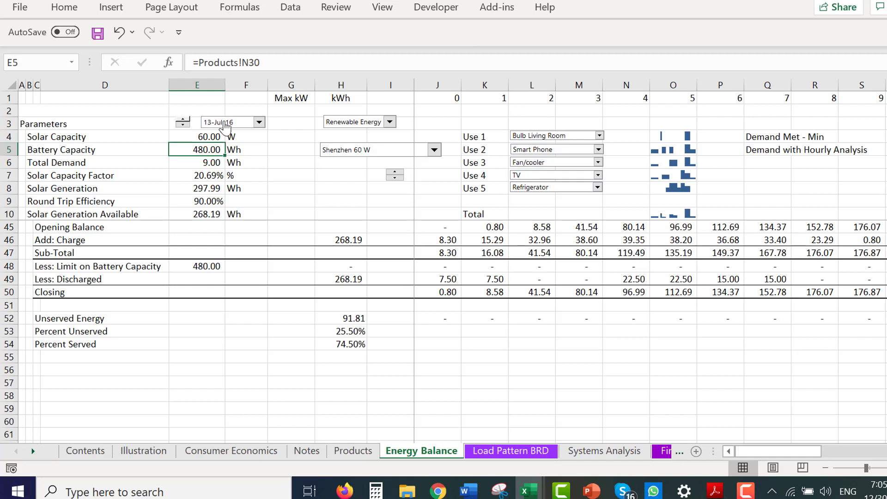
- Change the solar generation date in the parameters to 11-Jun-16
left_click(225, 126)
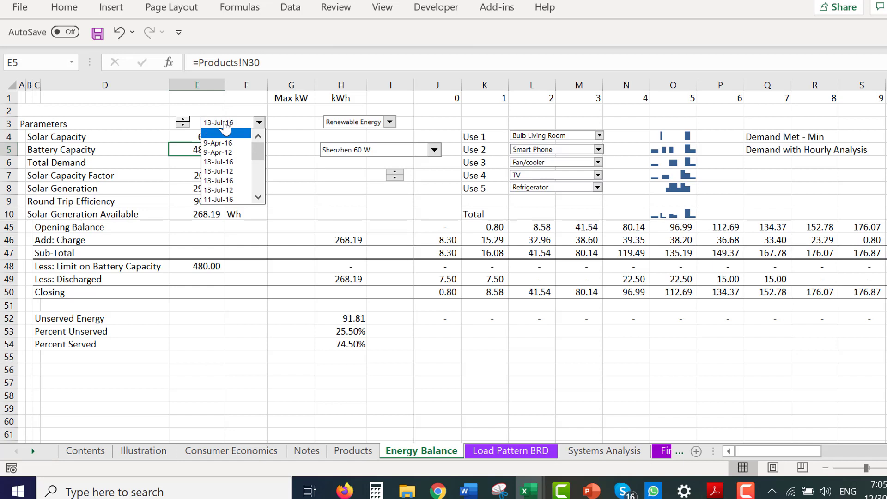
key("Down")
key("Down")
key("Down")
key("Down")
key("Down")
key("Down")
key("Down")
key("Down")
key("Down")
key("Down")
key("Down")
key("Down")
key("Down")
key("Down")
key("Up")
key("Up")
key("Up")
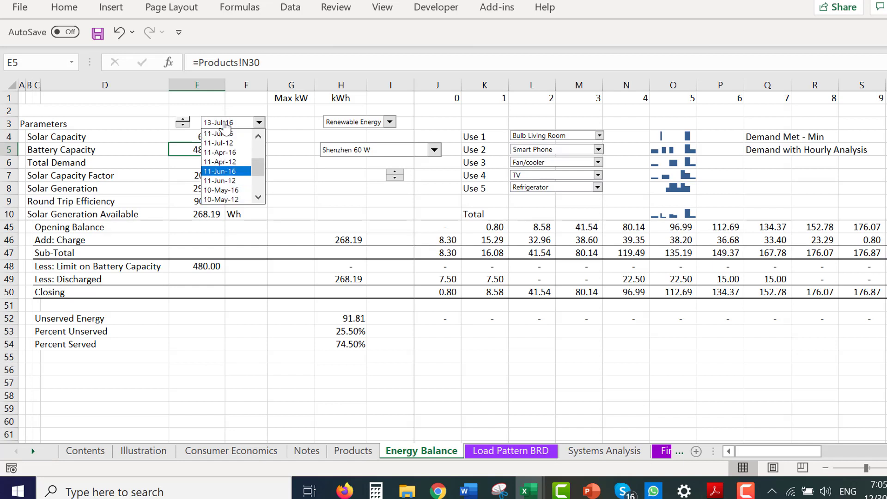
key("Return")
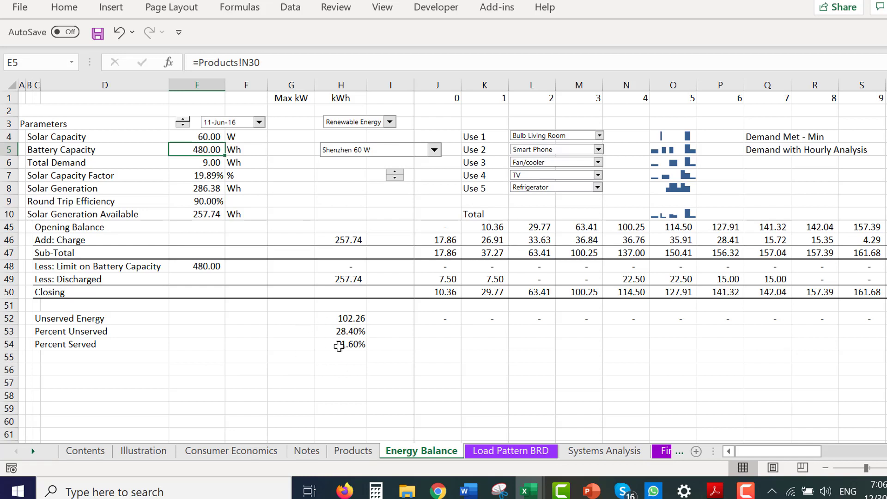
- Examine the Less: Discharged row hour by hour, comparing it with demand and unserved energy for the 11-Jun-16 solar pattern
left_click(336, 276)
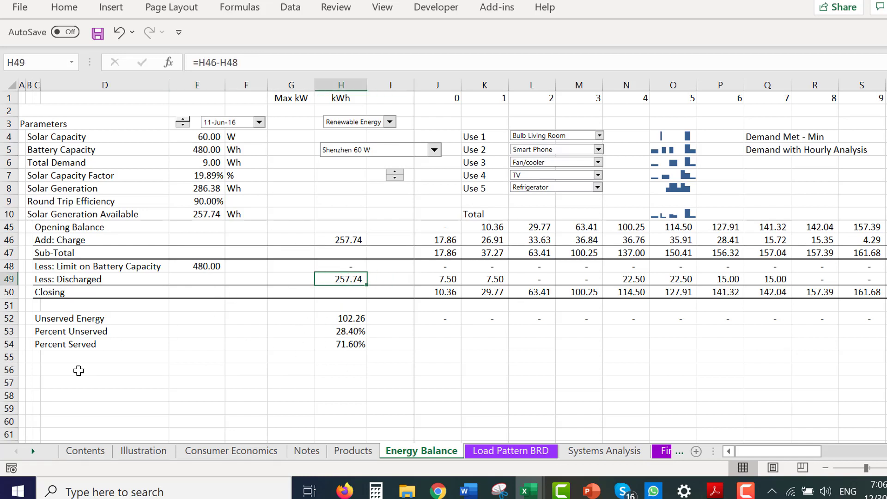
key("Right")
key("Right")
key("Right")
key("Right")
key("Right")
key("Right")
key("Right")
key("Right")
key("Right")
key("Right")
key("Right")
key("Right")
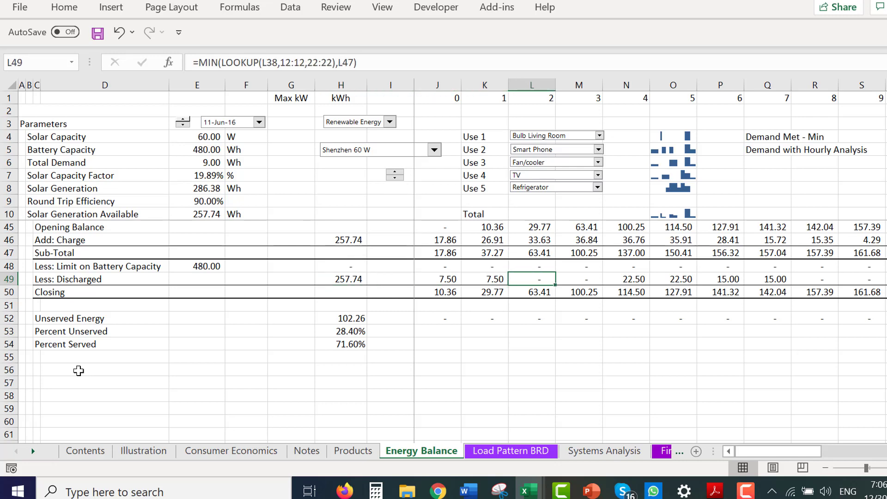
key("Right")
key("Right")
key("Right")
key("Right")
key("Right")
key("Right")
key("Right")
key("Right")
key("Left")
key("Left")
key("Left")
key("Left")
key("Left")
key("Left")
key("Left")
key("Left")
key("Left")
key("Left")
key("Left")
key("Left")
key("Left")
key("Left")
key("Left")
key("Left")
key("Left")
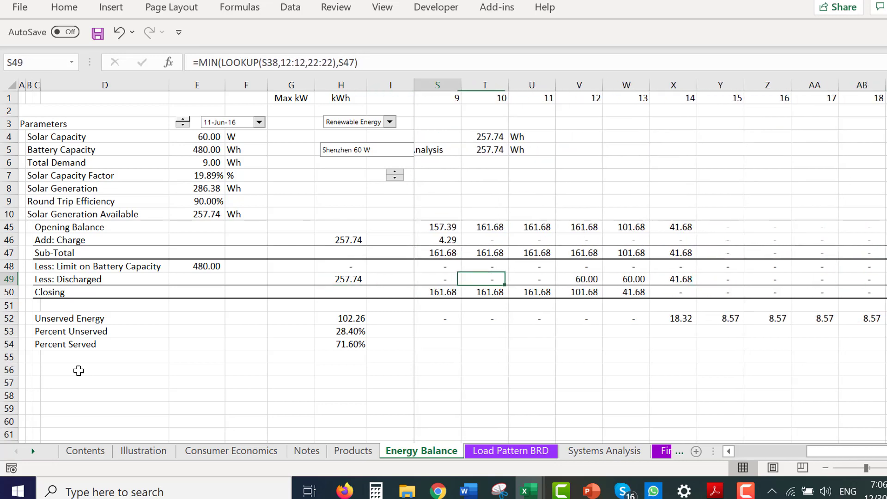
key("Left")
key("Left")
key("Left")
key("Left")
key("Left")
key("Left")
key("Left")
key("Left")
key("Right")
key("Right")
key("Right")
key("Right")
key("Right")
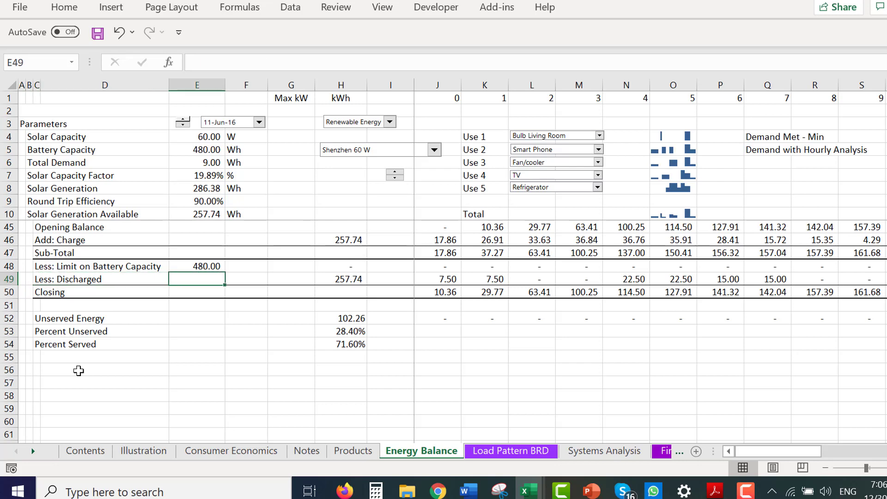
key("Right")
key("Right")
key("Right")
key("Right")
key("Right")
key("Right")
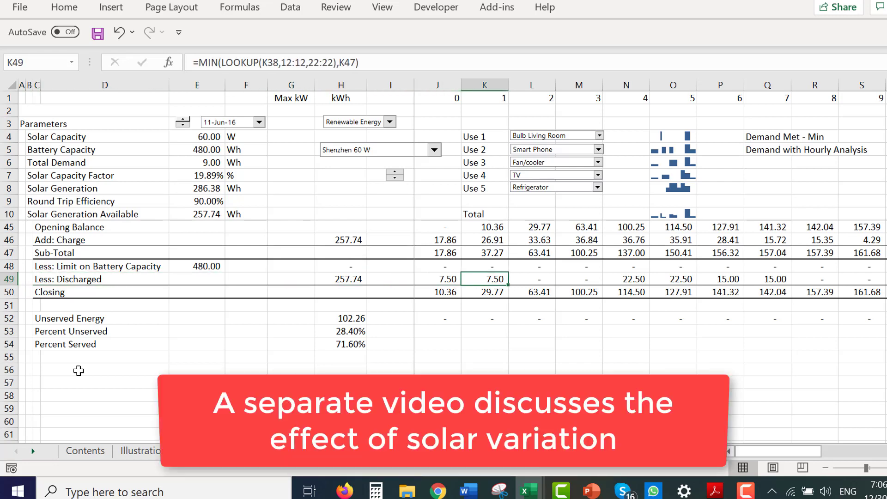
key("Right")
key("Right")
key("Right")
key("Right")
key("Right")
key("Right")
key("Right")
key("Right")
key("Right")
key("Right")
key("Right")
key("Right")
key("Right")
key("Right")
key("Left")
key("Left")
key("Left")
key("Left")
key("Left")
key("Left")
key("Left")
key("Left")
key("Left")
key("Left")
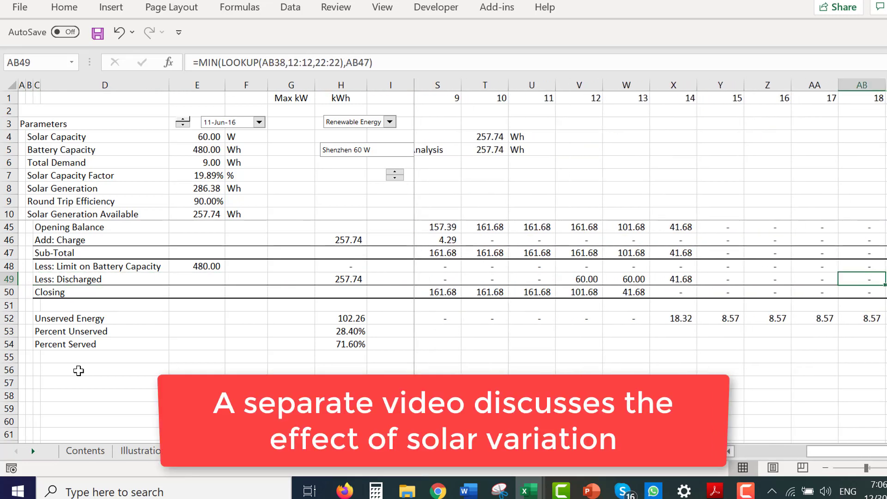
key("Home")
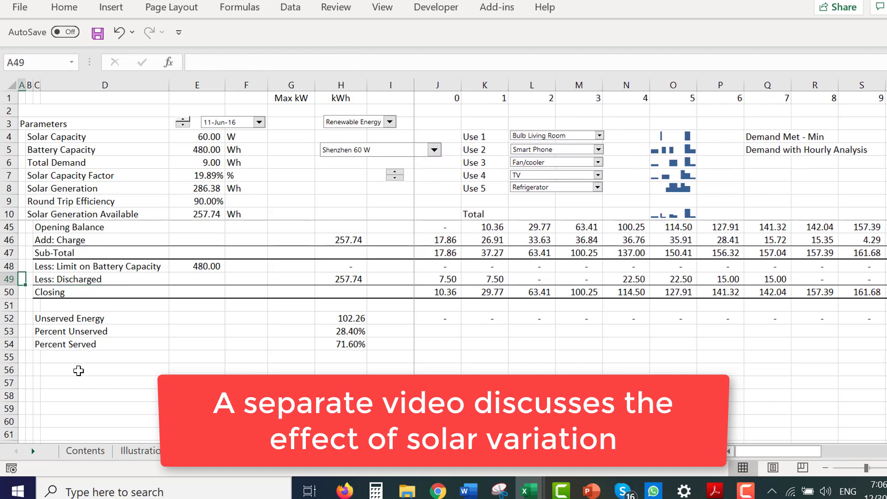
- Review the re-ordered hours section from Demand and Net Charge from Solar down to the battery's Less: Discharged row
key("Up")
key("Up")
key("Up")
key("Up")
key("Up")
key("Up")
key("Up")
key("Up")
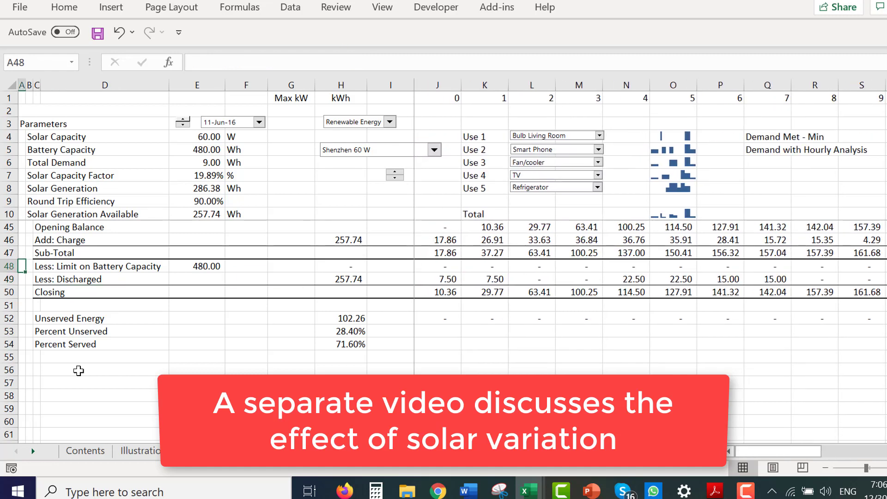
key("Up")
key("Up")
key("Up")
key("Up")
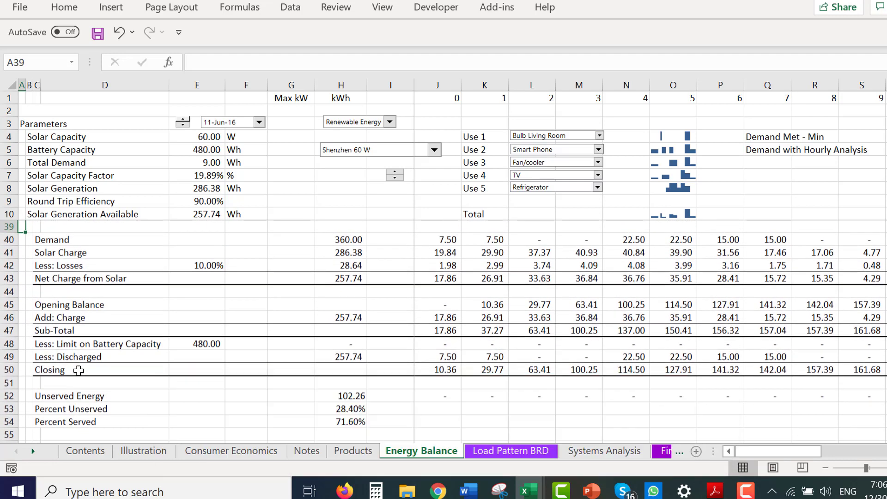
key("Down")
key("Down")
key("Down")
key("Down")
key("Down")
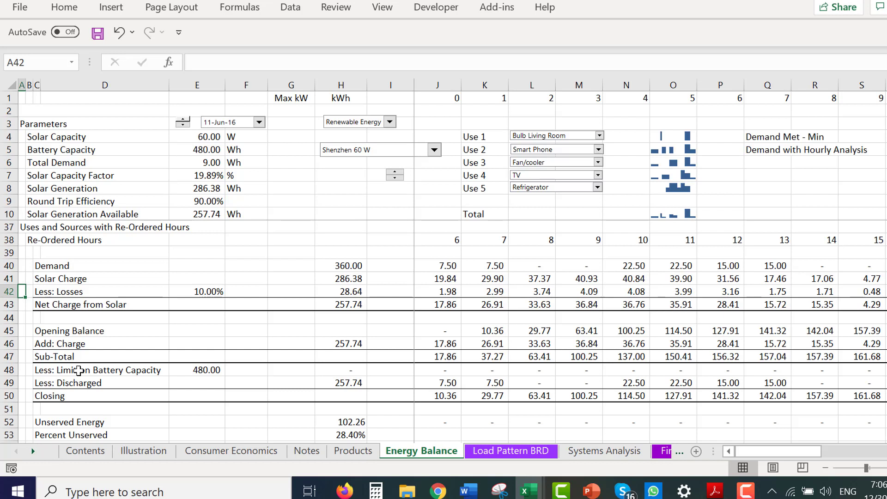
key("Down")
key("Down")
key("Down")
key("Down")
key("Down")
key("Down")
key("Down")
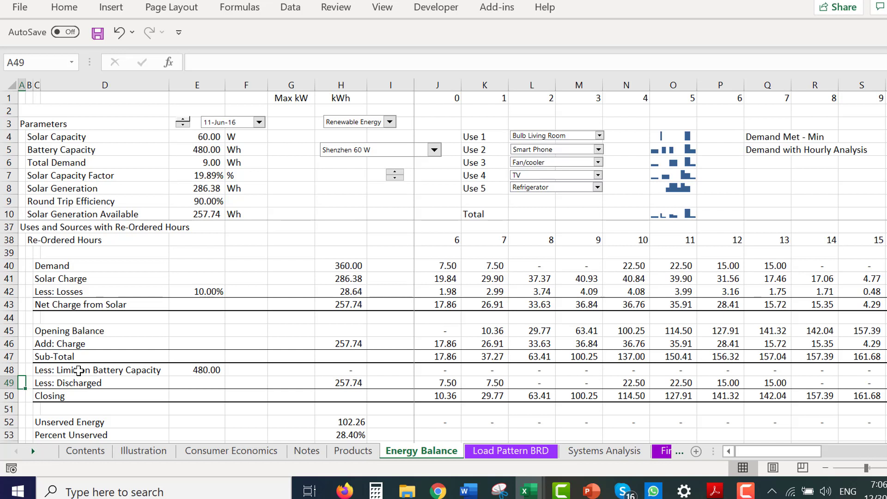
- Examine the rows below the battery balance from Less: Discharged through Unserved Energy, Percent Unserved and Percent Served
key("Down")
key("Up")
key("Right")
key("Right")
key("Left")
key("Right")
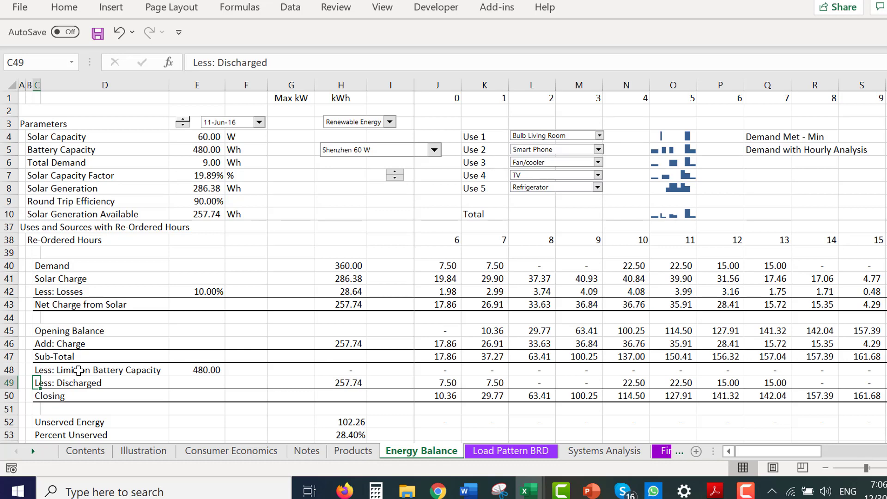
key("Down")
key("Down")
key("Down")
key("Down")
key("Down")
key("Down")
key("Down")
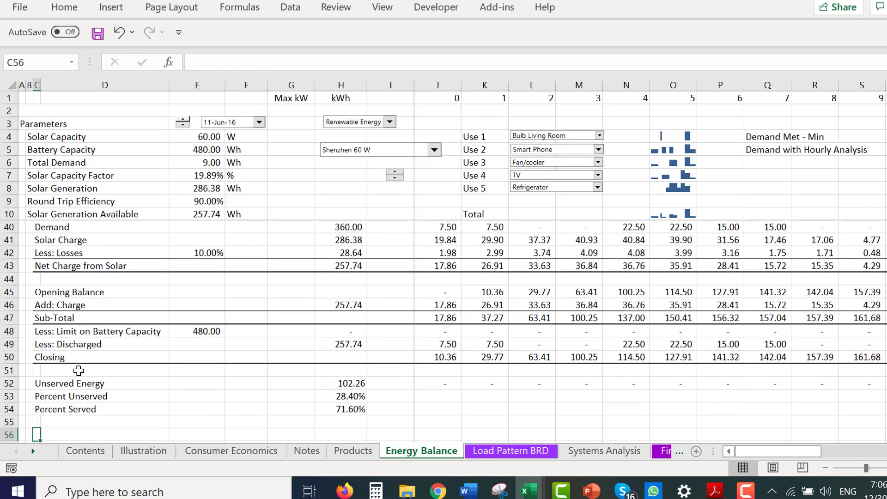
key("Up")
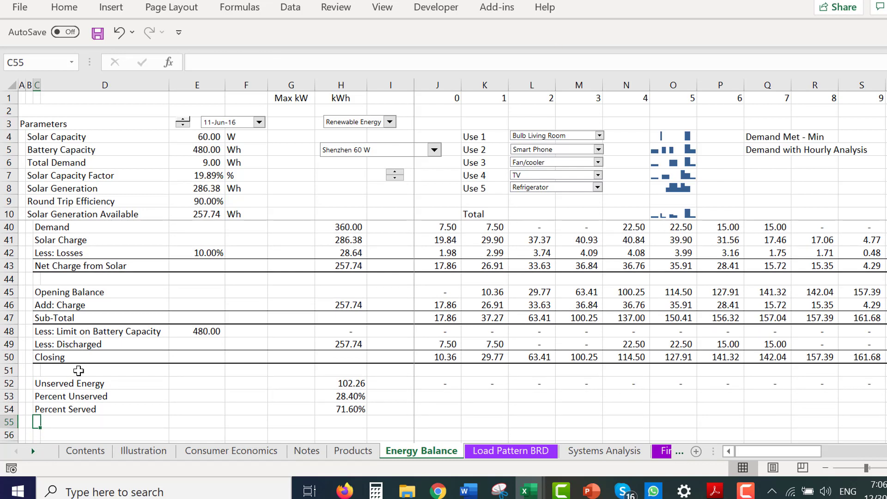
key("Up")
key("Down")
key("Down")
key("Up")
- Inspect the formulas behind Percent Served, Percent Unserved, the Unserved Energy total and its first hourly cell
key("Right")
key("Right")
key("Right")
key("Right")
key("Right")
key("Up")
key("Up")
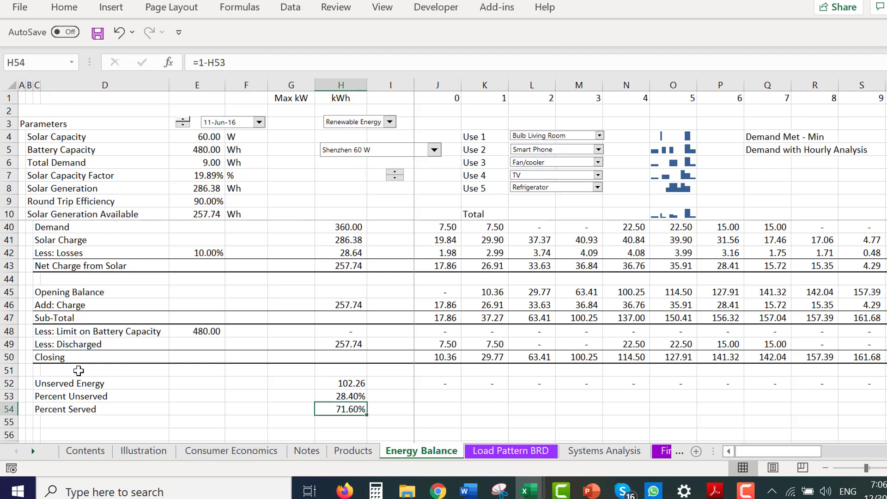
key("F2")
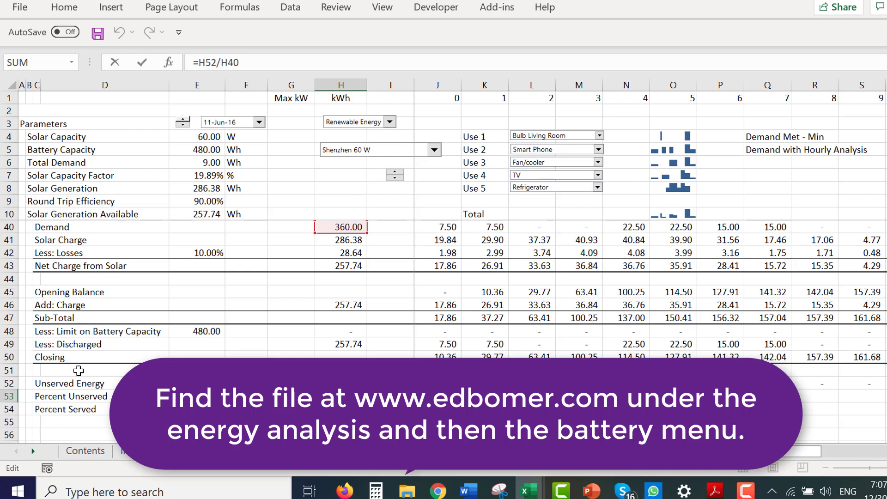
key("Escape")
key("Up")
key("F2")
key("Escape")
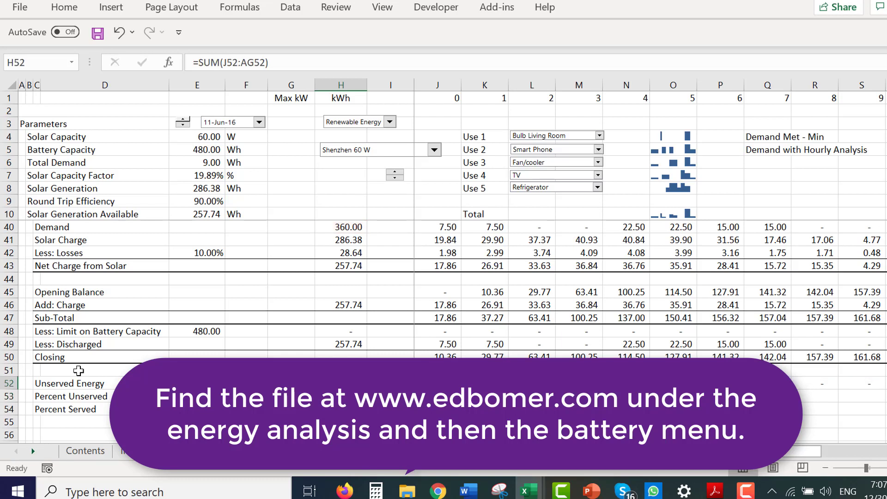
key("Right")
key("Right")
key("F2")
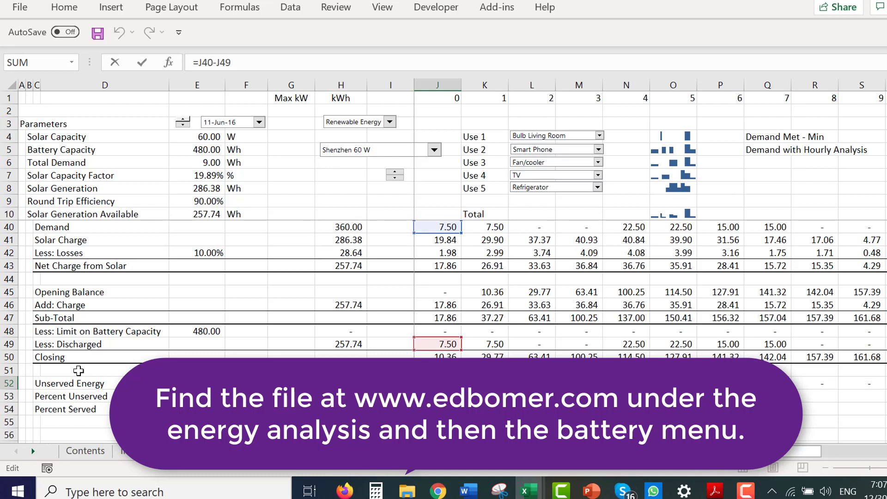
key("Escape")
- Review the Unserved Energy row across the first re-ordered hours and return to the row's start
key("Right")
key("Right")
key("Right")
key("Right")
key("Right")
key("Left")
key("Left")
key("Left")
key("Left")
key("Left")
key("Left")
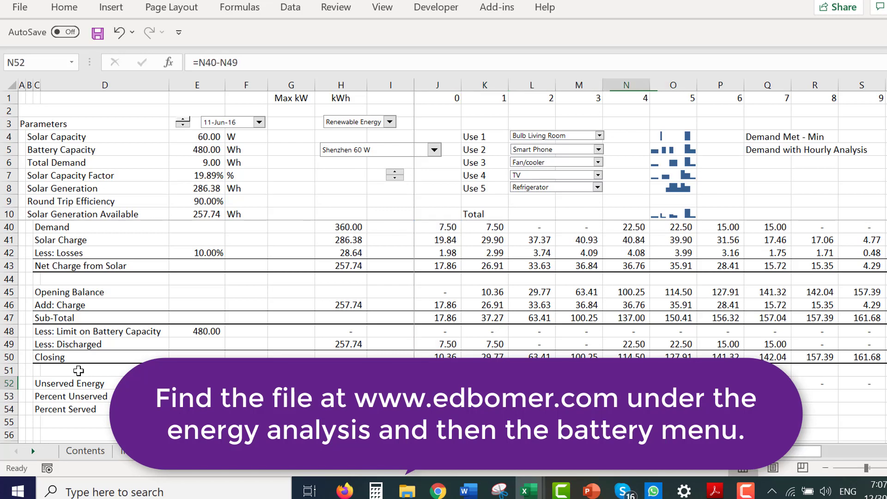
key("Left")
key("Left")
key("Left")
key("Left")
key("Left")
key("Left")
key("Left")
key("Left")
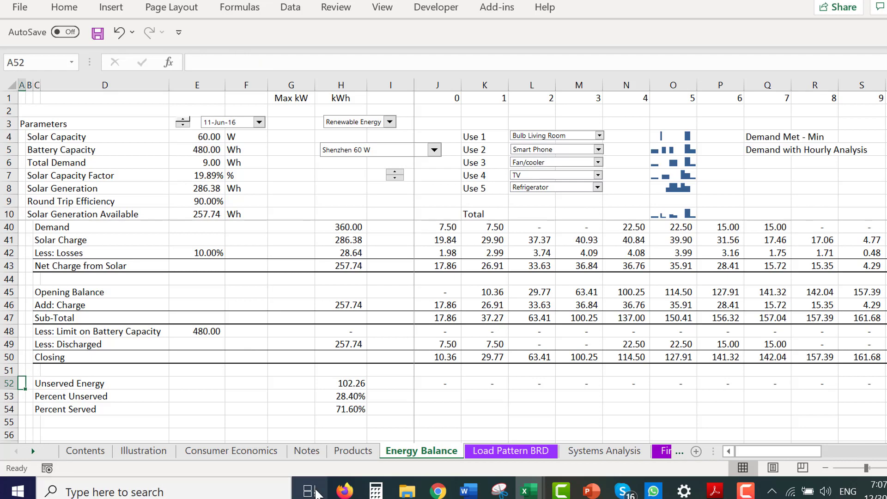
- Switch to the WordPress page editor in Firefox and review the page's introduction comparing home solar systems with kerosene lamps
left_click(343, 491)
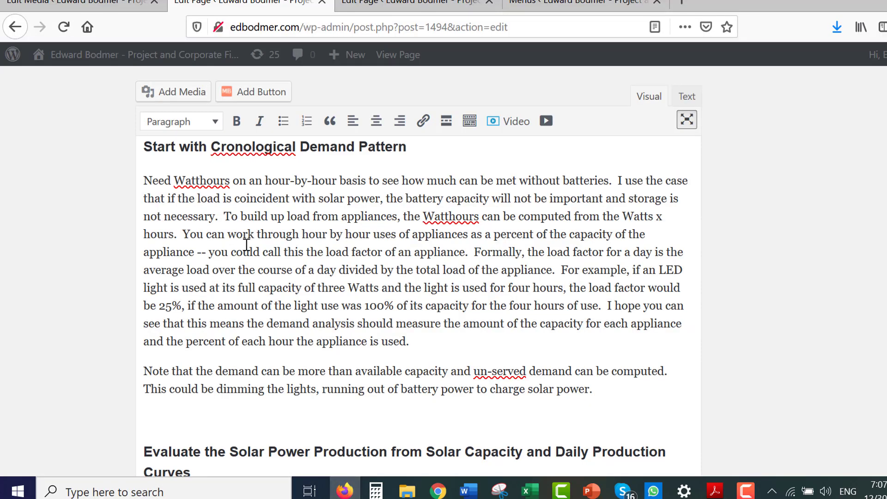
scroll(246, 245, "up", 3)
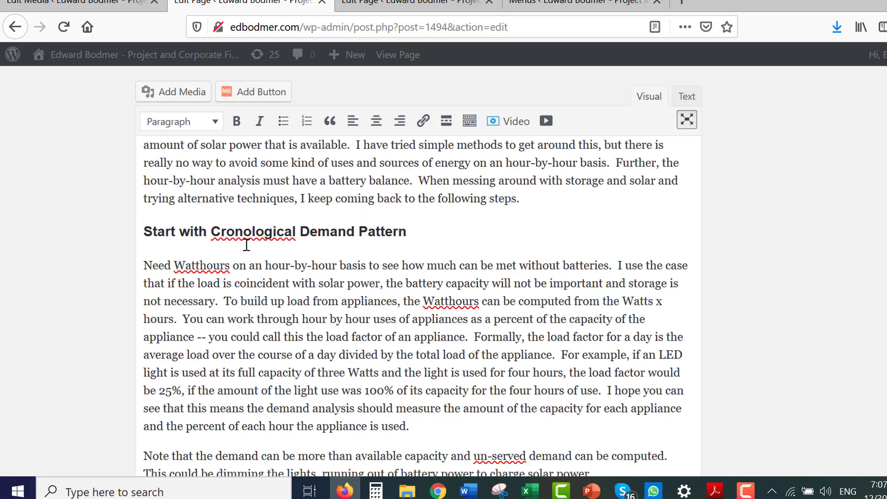
key("Down")
key("Down")
scroll(417, 235, "down", 10)
scroll(416, 234, "down", 10)
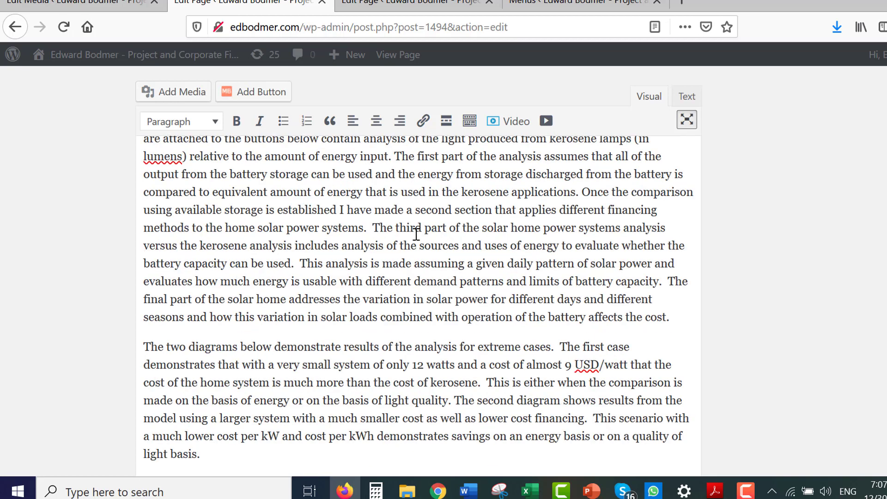
scroll(417, 235, "up", 3)
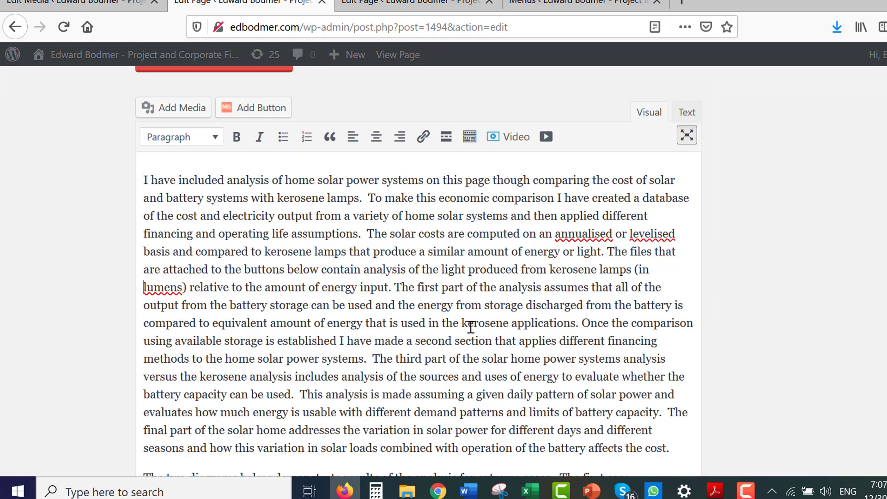
- Look through the page from the battery cost database text to the paragraphs on the hour-by-hour demand pattern
scroll(471, 327, "down", 10)
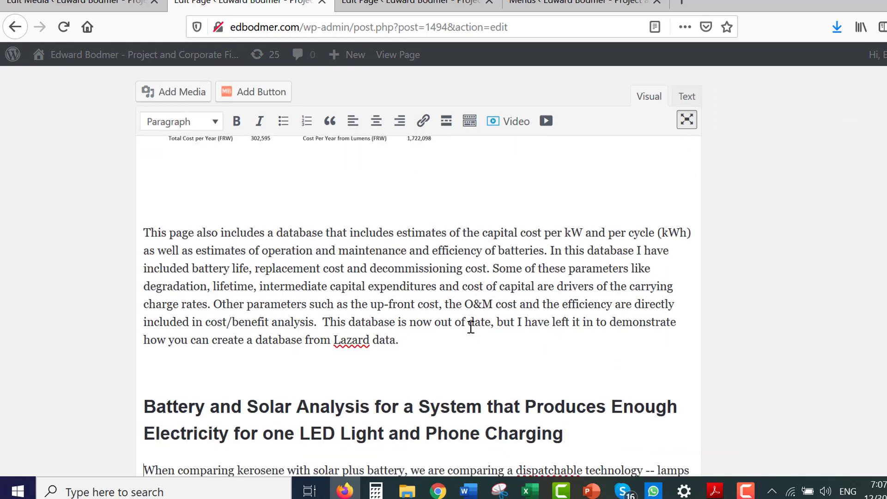
scroll(471, 327, "down", 5)
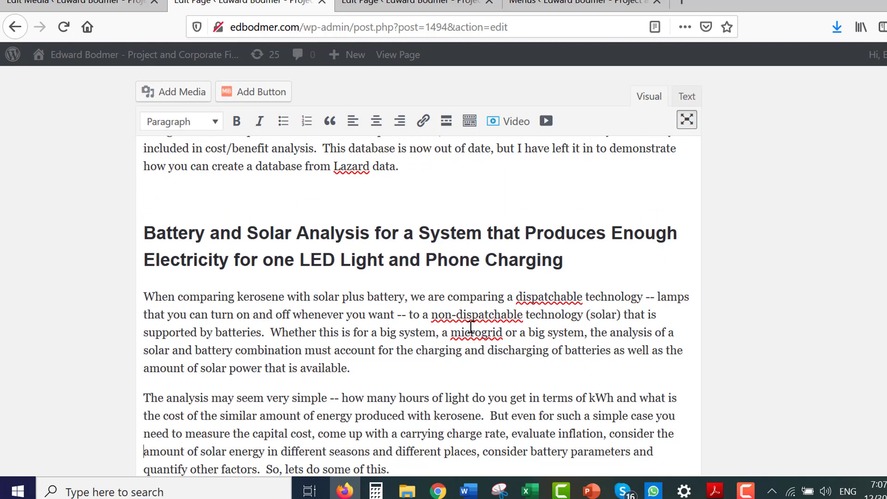
scroll(470, 327, "down", 6)
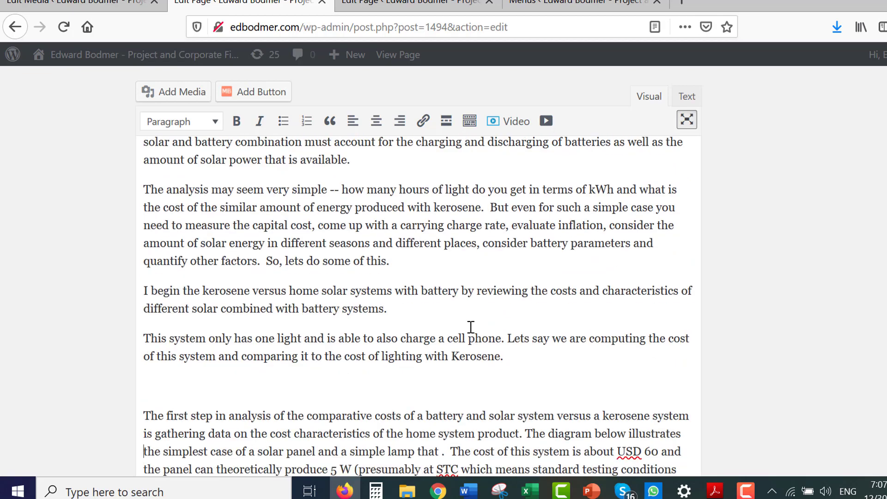
scroll(471, 327, "down", 14)
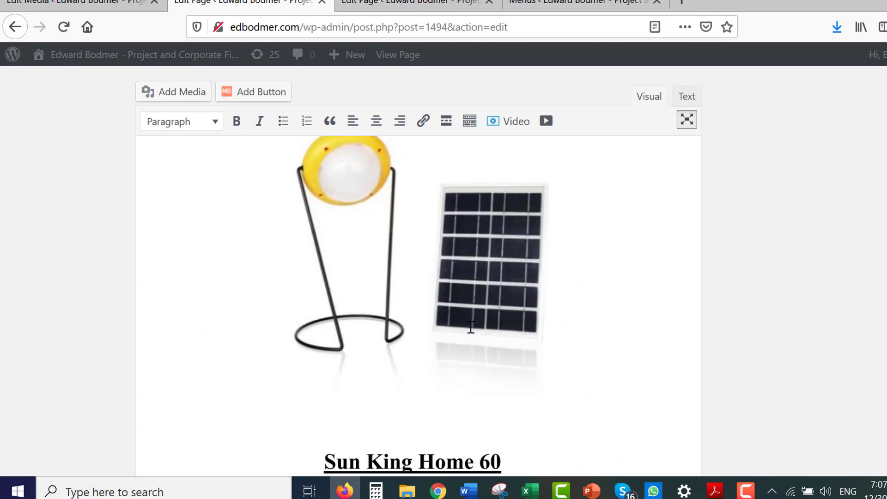
scroll(471, 327, "down", 20)
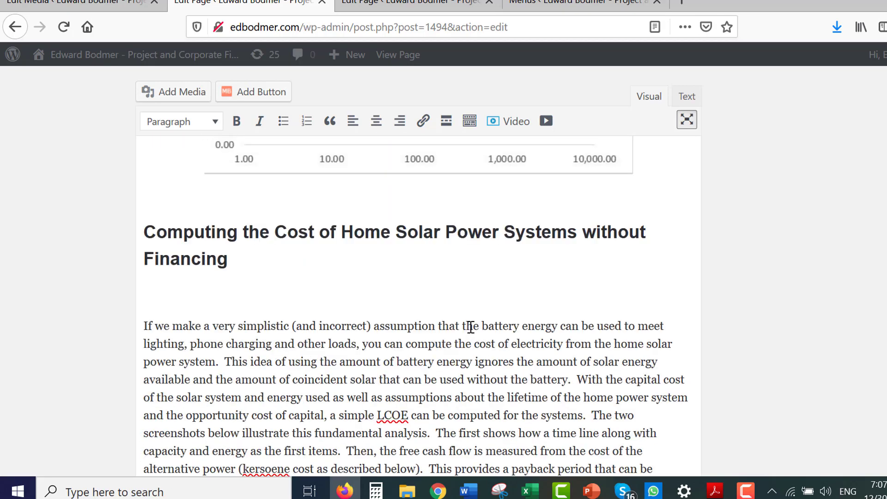
scroll(471, 327, "down", 20)
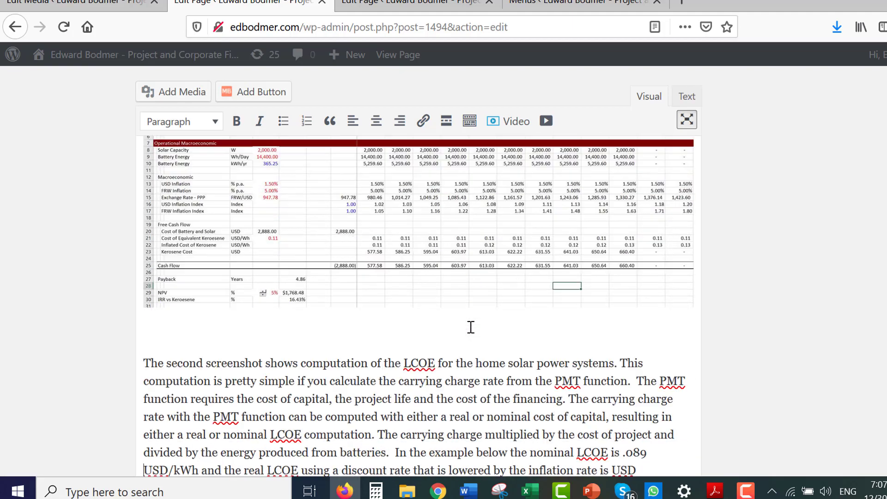
scroll(470, 327, "down", 5)
scroll(471, 327, "down", 5)
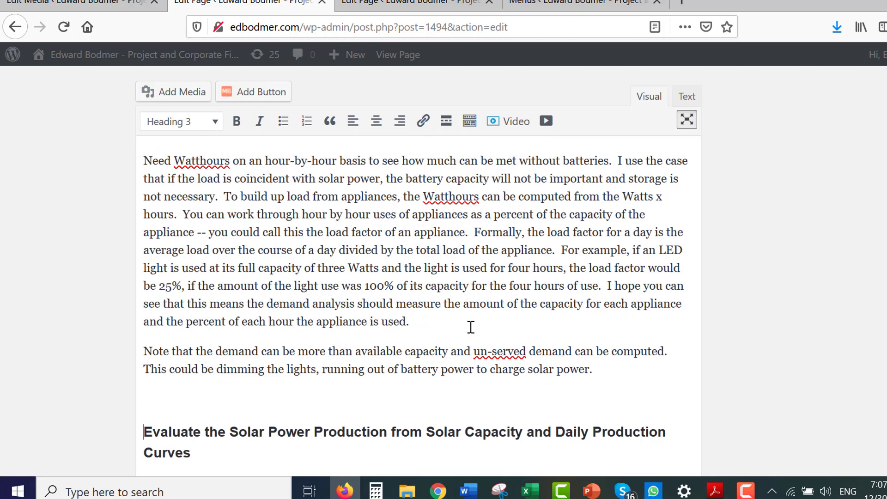
- Read the section headings from Evaluate the Solar Power Production to Evaluate the Amount of Load that Can Be Served from the Battery
key("Down")
key("Down")
key("Down")
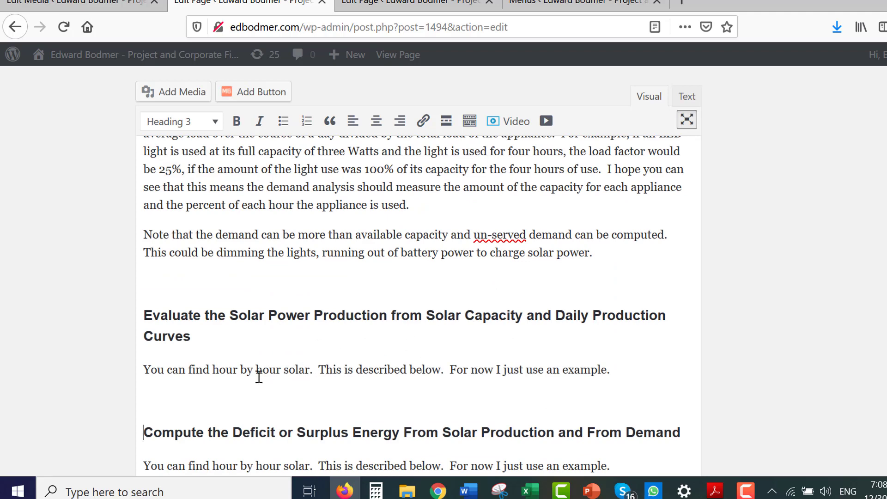
key("Down")
key("Down")
key("Down")
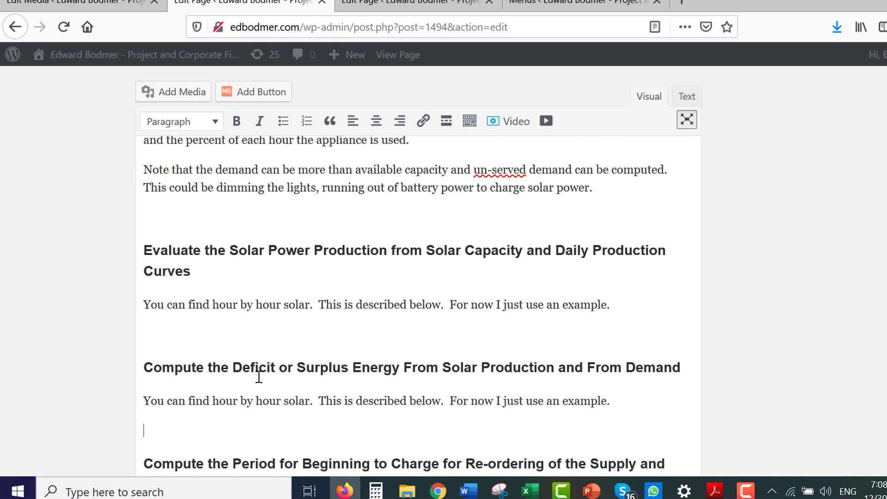
key("Down")
key("Down")
key("Down")
key("Down")
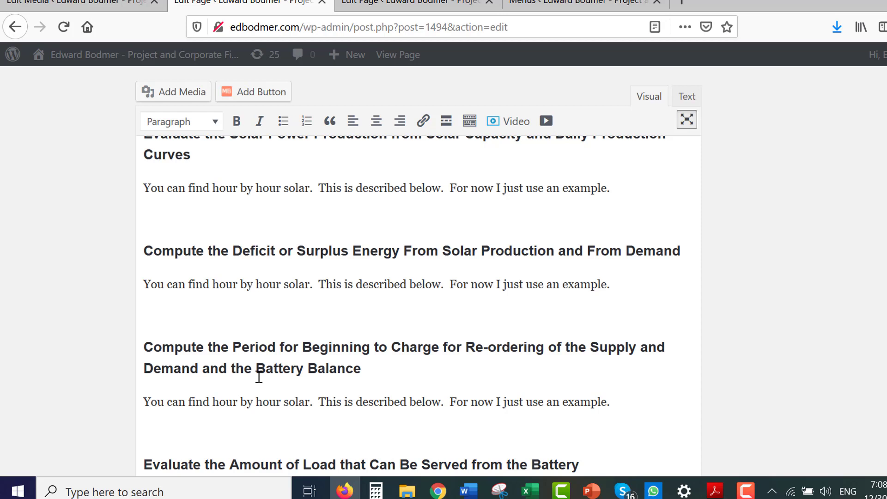
scroll(259, 377, "down", 3)
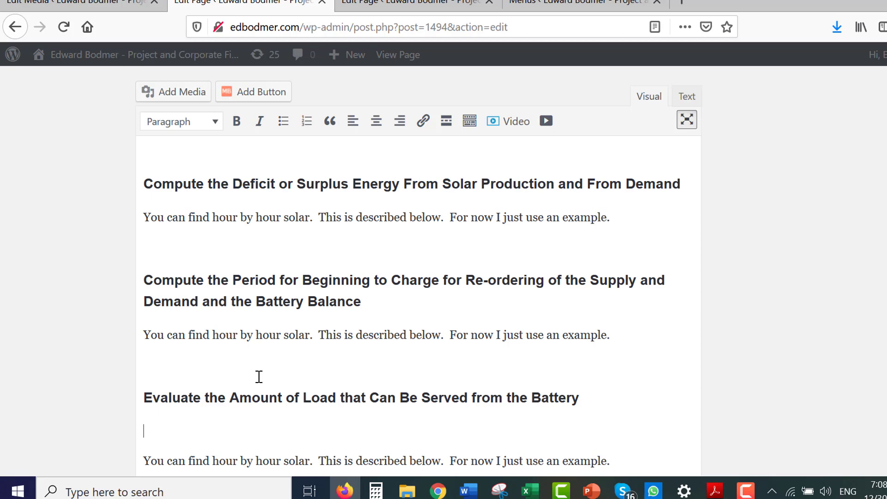
scroll(259, 378, "down", 3)
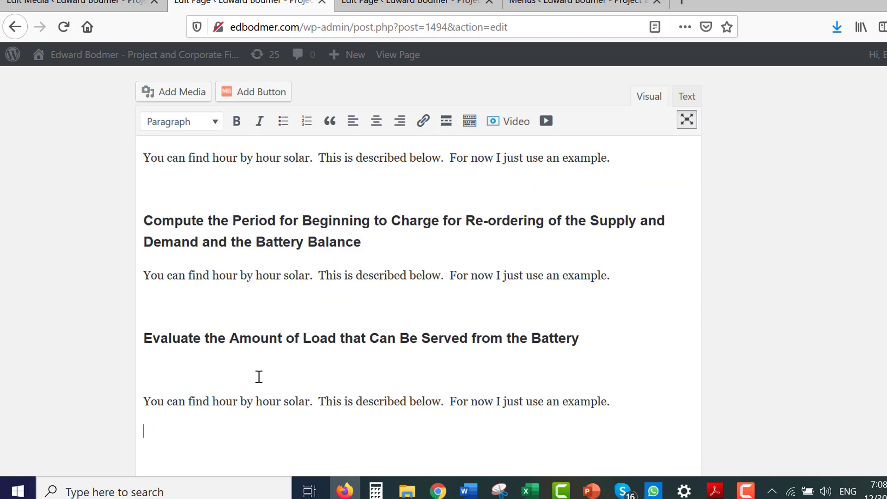
scroll(259, 377, "down", 1)
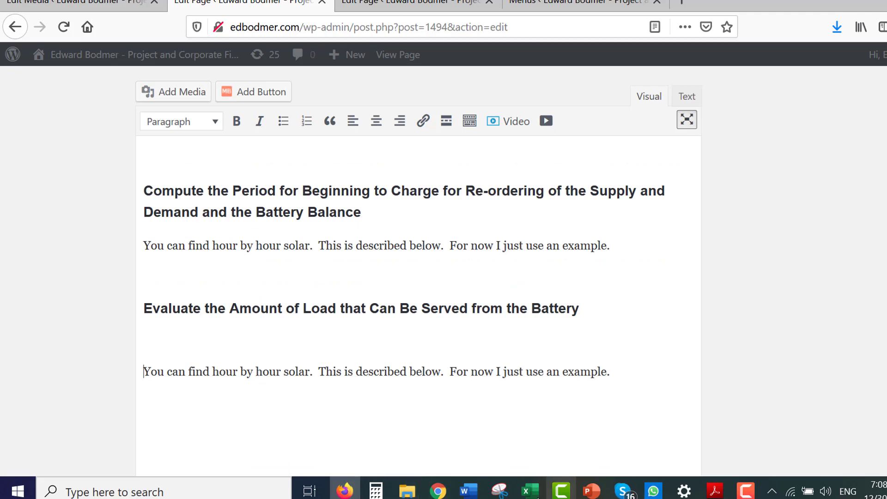
- Switch back to the Home Solar Systems workbook in Excel and open its Products sheet
mouse_move(533, 498)
left_click(433, 442)
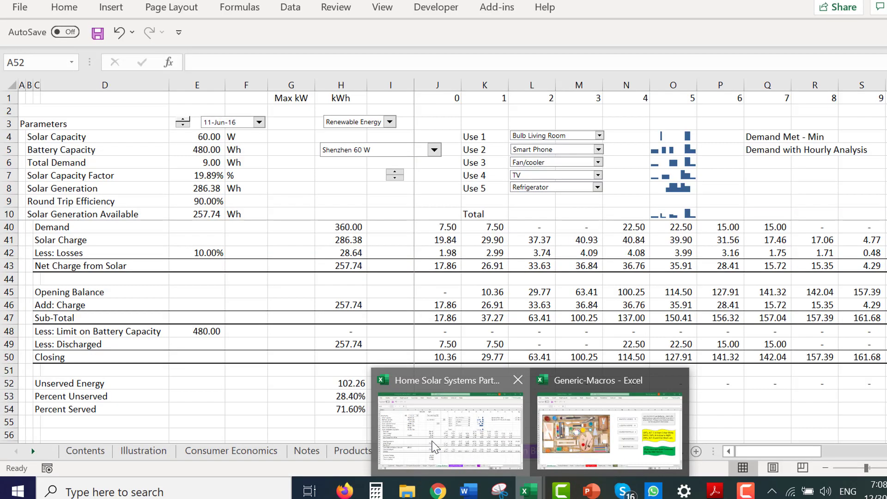
left_click(495, 297)
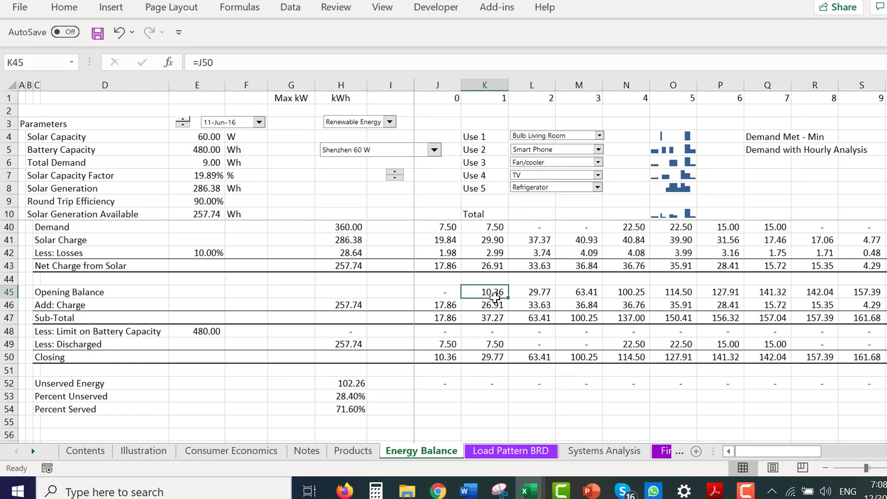
scroll(495, 297, "up", 6)
left_click(495, 298)
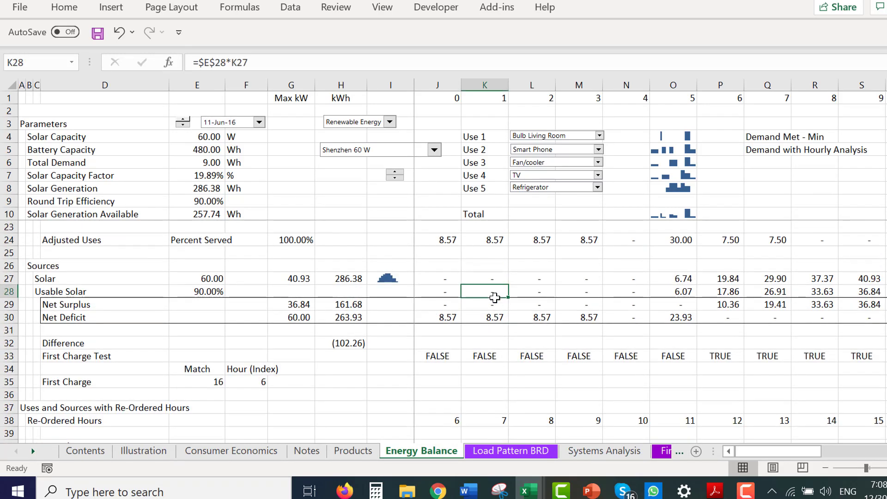
key("ctrl+Page_Up")
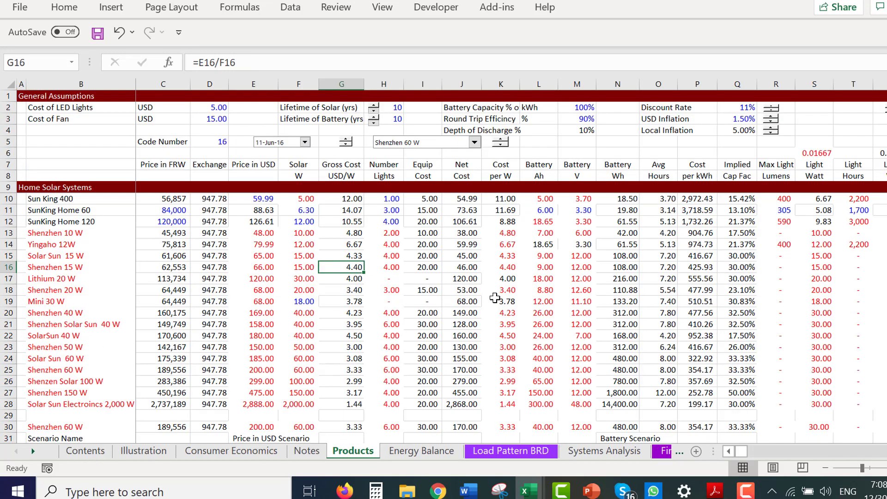
- Examine the Home Solar Systems table's price, solar capacity, lights and cost columns in the Shenzhen 15 W and Shenzhen 10 W rows
key("Left")
key("Left")
key("Left")
key("Right")
key("Right")
key("Right")
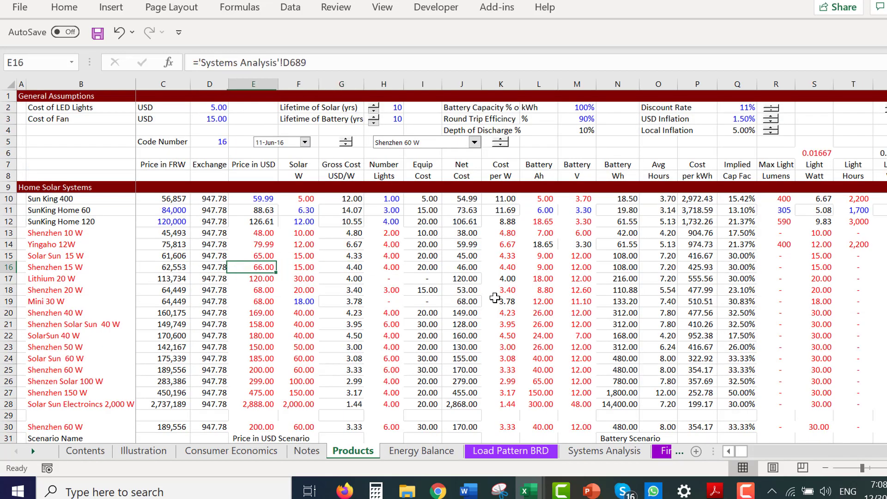
key("Right")
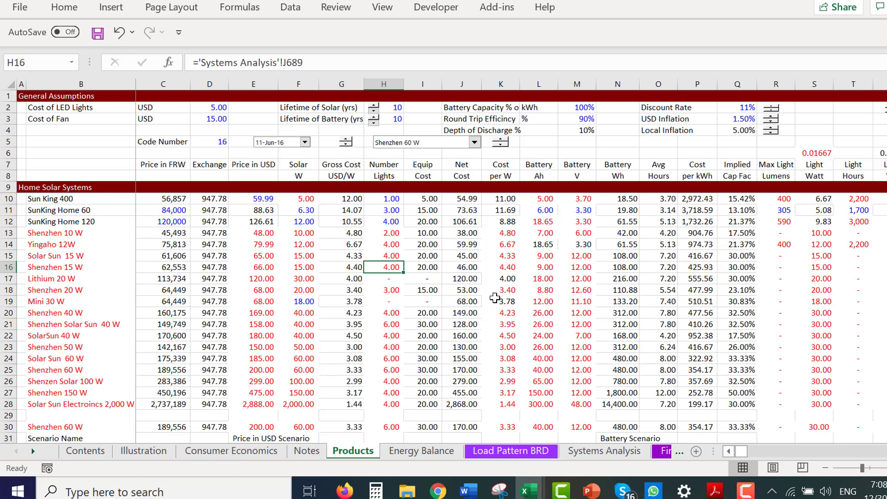
key("Up")
key("Up")
key("Up")
key("Right")
key("Right")
key("Right")
key("Right")
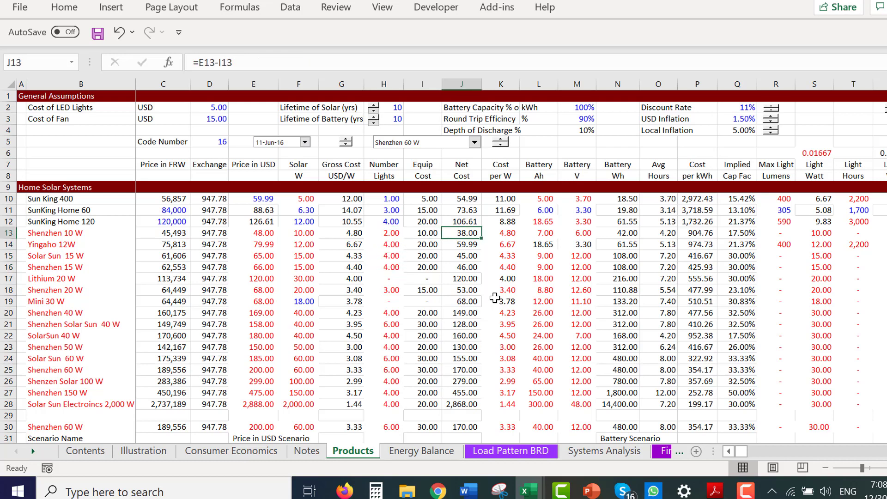
- Examine the Shenzhen 10 W row across the battery, cost per kWh, implied capacity factor and light output columns
key("Right")
key("Right")
key("Right")
key("Right")
key("Right")
key("Right")
key("Right")
key("Right")
key("Right")
key("Right")
key("Right")
key("Right")
key("Right")
key("Right")
key("Right")
key("Right")
key("Right")
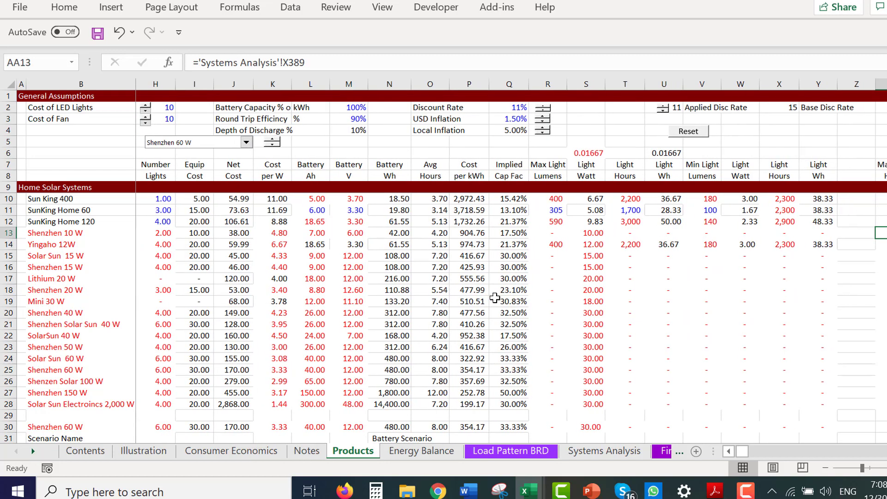
- Examine the Max and Min Light Hours columns and the Bulb Living Room use, hours and kW columns for the Shenzhen 10 W row
key("Right")
key("Right")
key("Right")
key("Right")
key("Right")
key("Right")
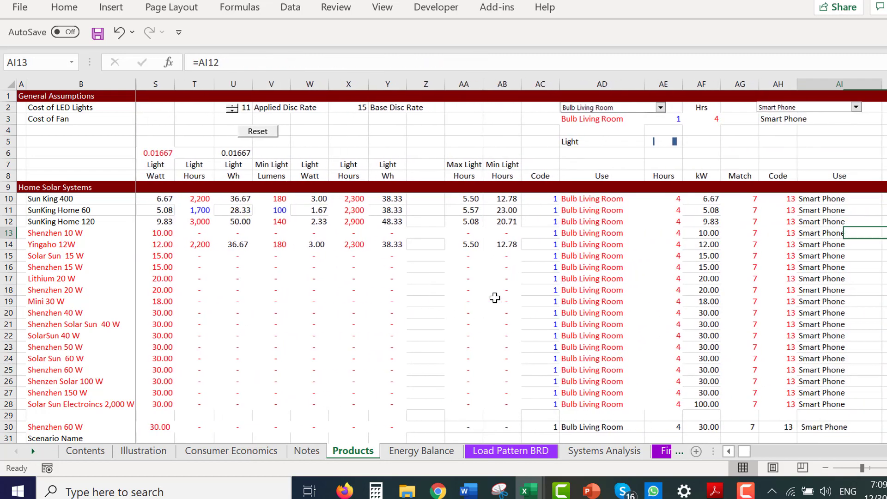
key("Left")
key("Left")
key("Left")
key("Left")
key("Right")
key("Right")
key("Right")
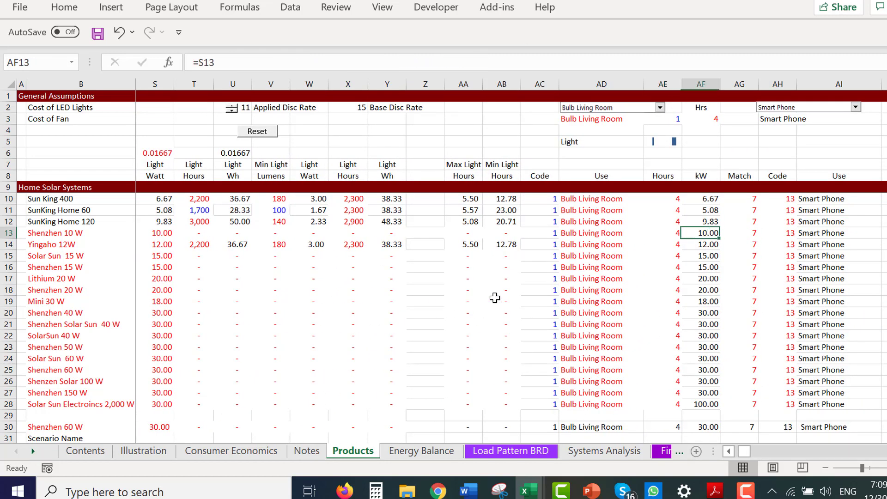
- Look across the appliance use columns for Smart Phone, Fan/cooler and TV, including their hours, kW, match and code values
key("Right")
key("Right")
key("Right")
key("Right")
key("Right")
key("Right")
key("Right")
key("Right")
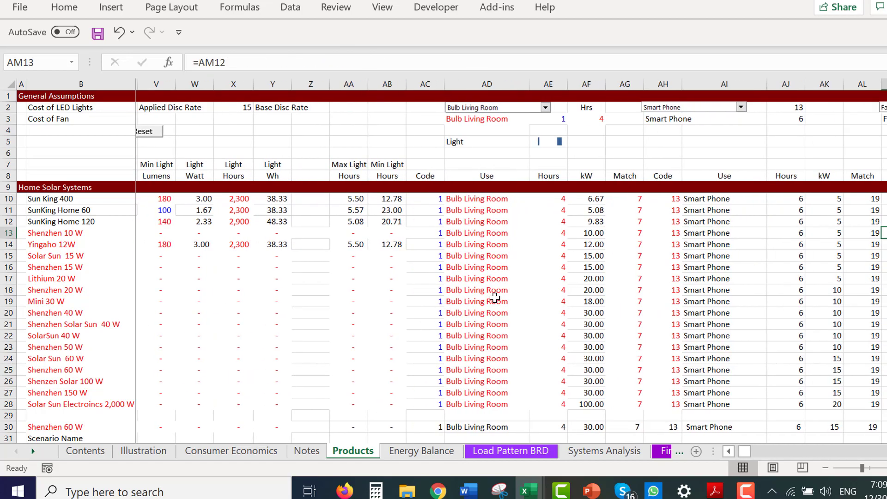
key("Right")
key("Right")
key("Right")
key("Right")
key("Right")
key("Right")
key("Right")
key("Right")
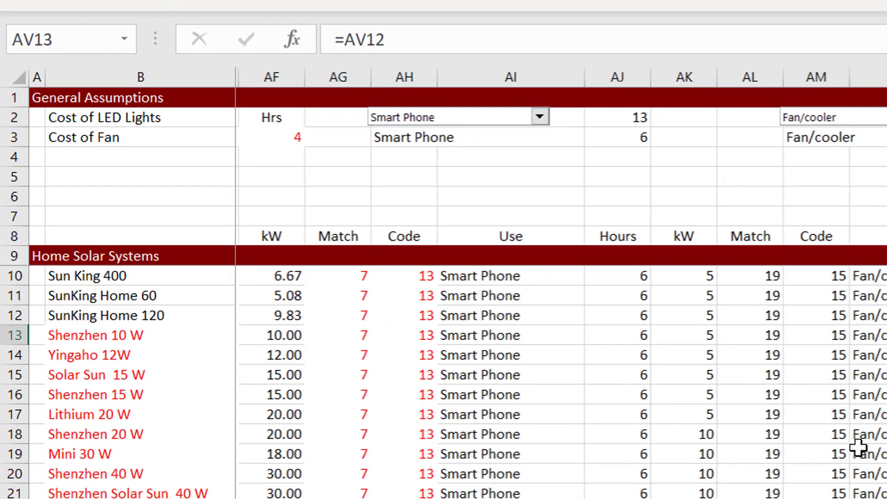
key("Right")
key("Right")
key("Right")
key("Right")
key("Right")
key("Right")
key("Right")
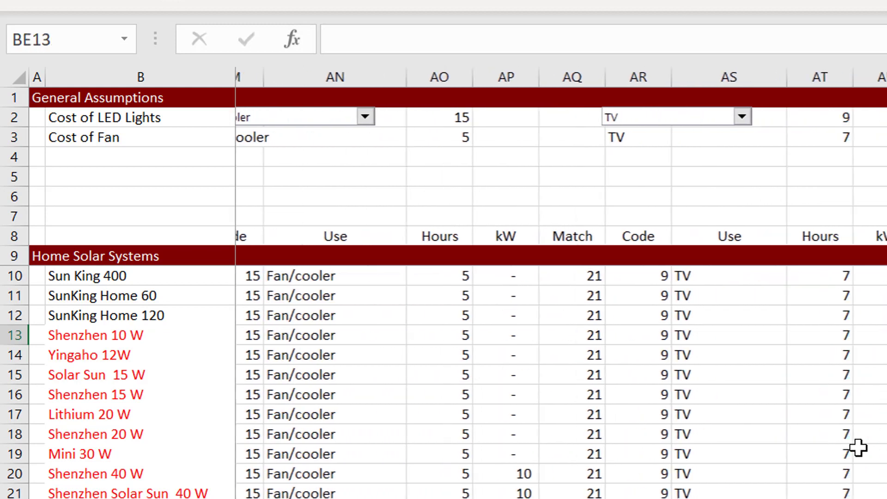
- Review the appliance columns in reverse, from past the TV use back to the light hours columns in the Shenzhen 10 W row
key("Left")
key("Left")
key("Left")
key("Left")
key("Left")
key("Left")
key("Left")
key("Left")
key("Left")
key("Left")
key("Left")
key("Left")
key("Left")
key("Left")
key("Left")
key("Left")
key("Left")
key("Left")
key("Left")
key("Left")
key("Left")
key("Left")
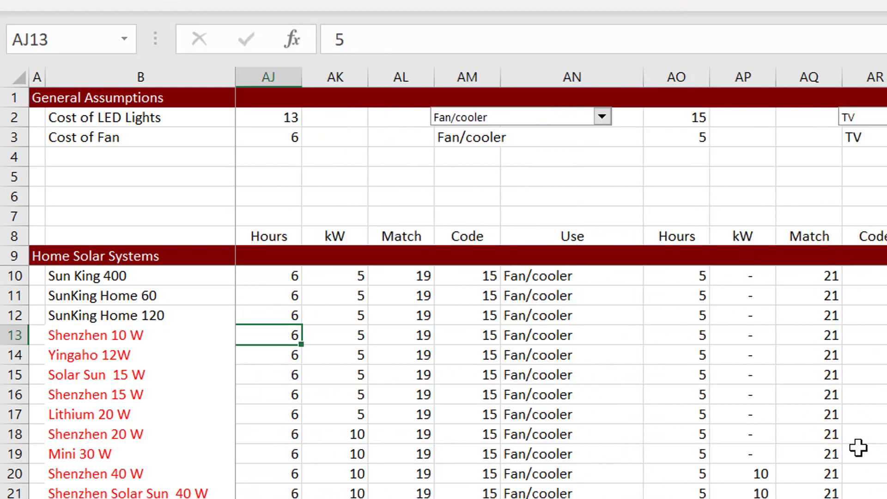
key("Left")
key("Left")
key("Left")
key("Left")
key("Right")
key("Right")
key("Right")
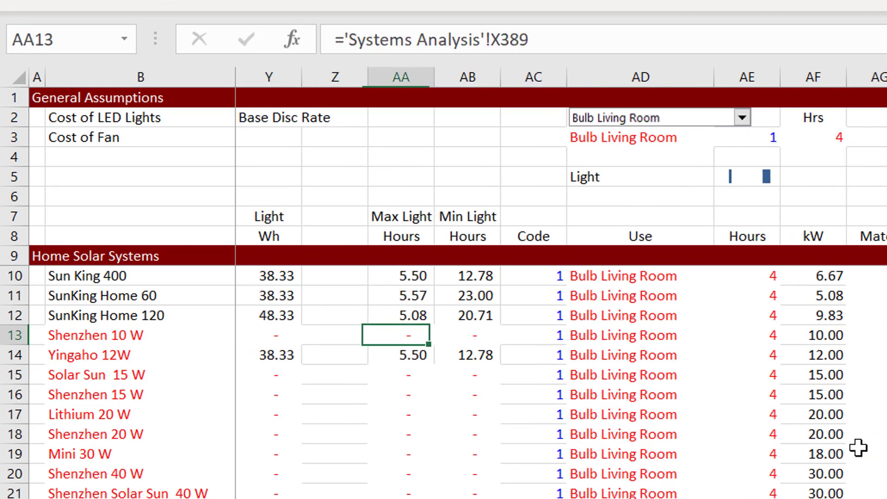
key("Right")
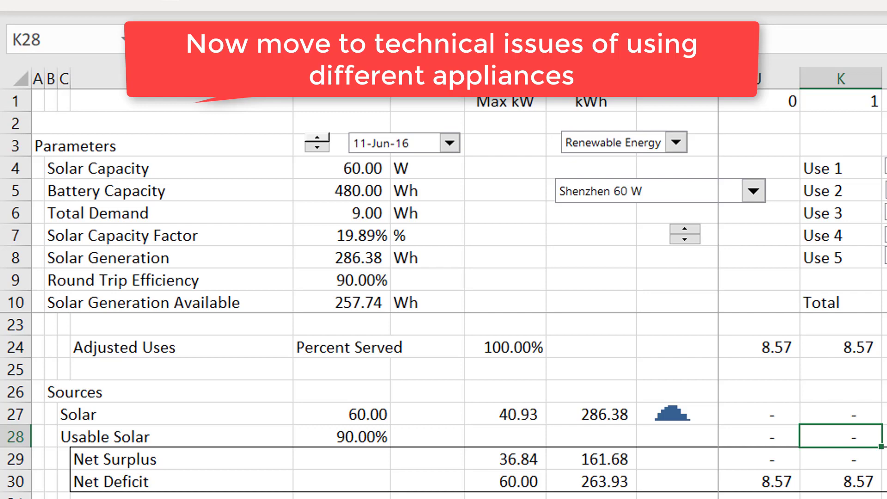
- Examine the hour 1 column of the energy calculation from the Usable Solar row down through the Net Surplus and Net Deficit rows
key("Down")
key("Down")
key("Down")
key("Down")
key("Down")
key("Down")
key("Down")
key("Down")
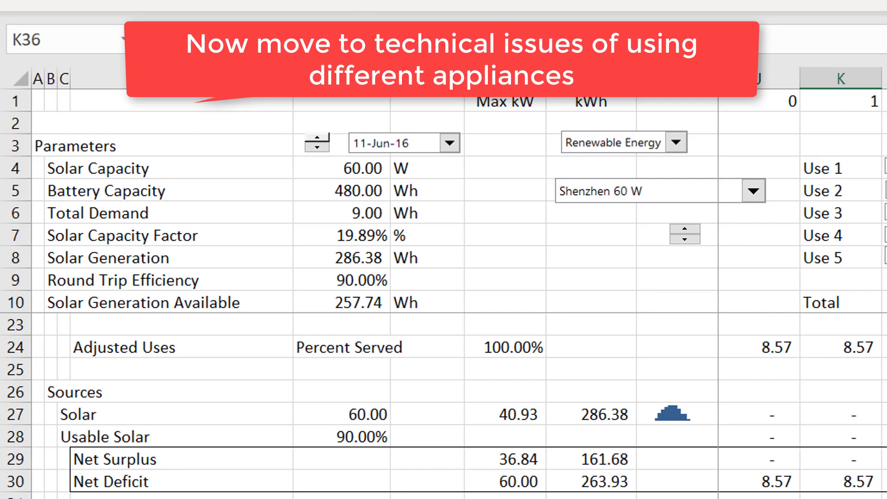
- Open the Load Pattern BRD sheet and go to the hour 0 cell of the T3 Bulb Living Room row
key("ctrl+Page_Up")
left_click(798, 487)
key("Left")
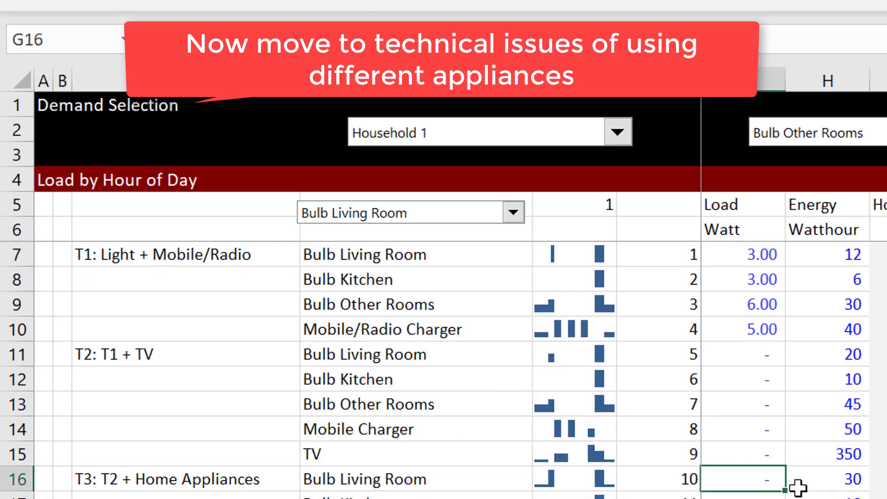
key("Left")
key("Left")
key("Right")
key("Right")
key("Right")
key("Right")
key("Right")
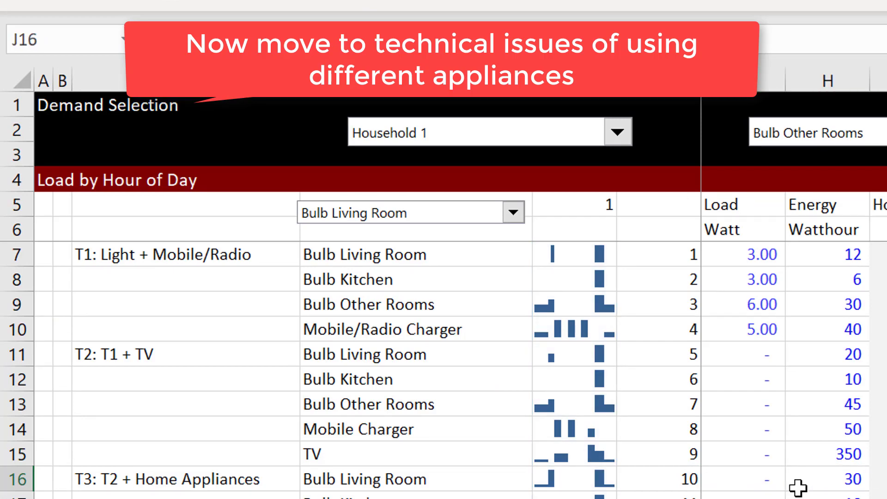
- Go up to the hour headings above the Load by Hour of Day table, ending at hour 0
key("Up")
key("Up")
key("Up")
key("Up")
key("Up")
key("Up")
key("Up")
key("Up")
key("Up")
key("Up")
key("Up")
key("Up")
key("Up")
key("Up")
key("Up")
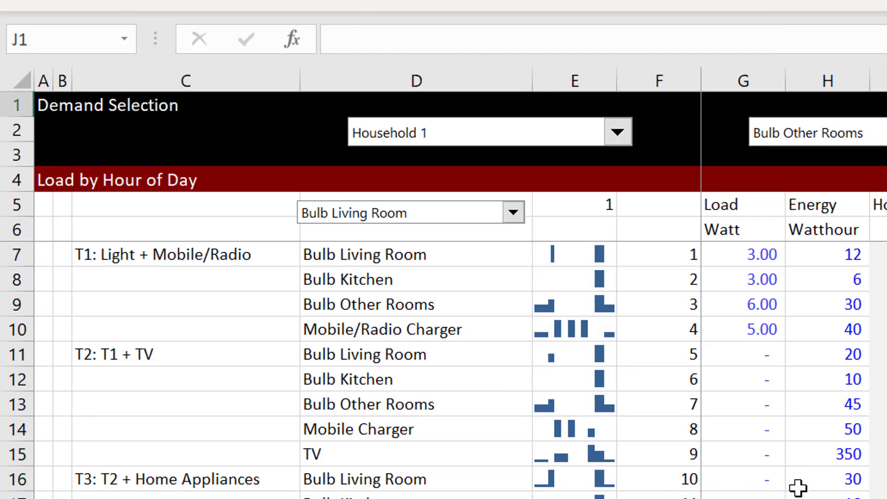
key("Down")
key("Down")
key("Down")
key("Down")
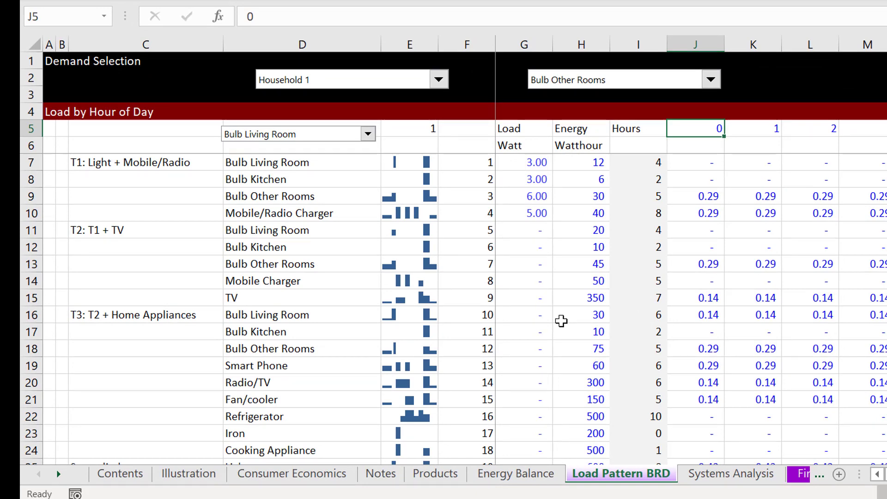
- Select the T1 Bulb Living Room row's values across all hours of the day, and go down to the Mobile/Radio Charger row
key("Down")
key("Down")
key("Down")
key("Up")
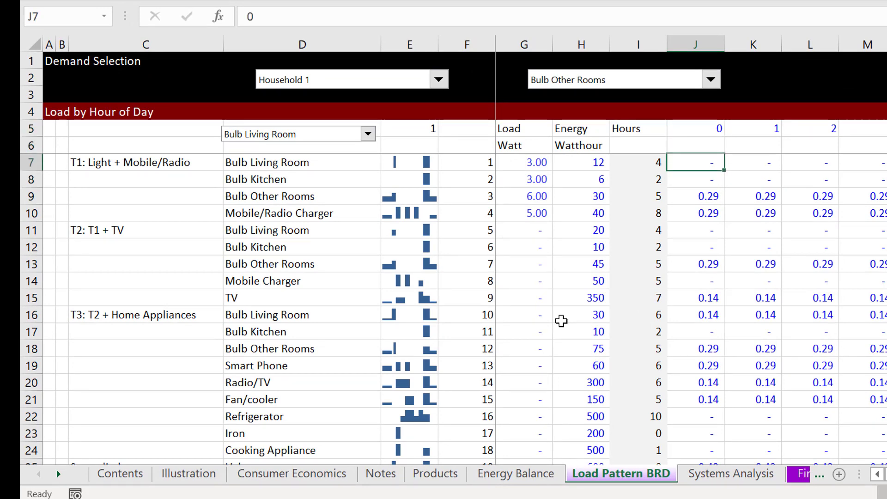
key("ctrl+shift+Right")
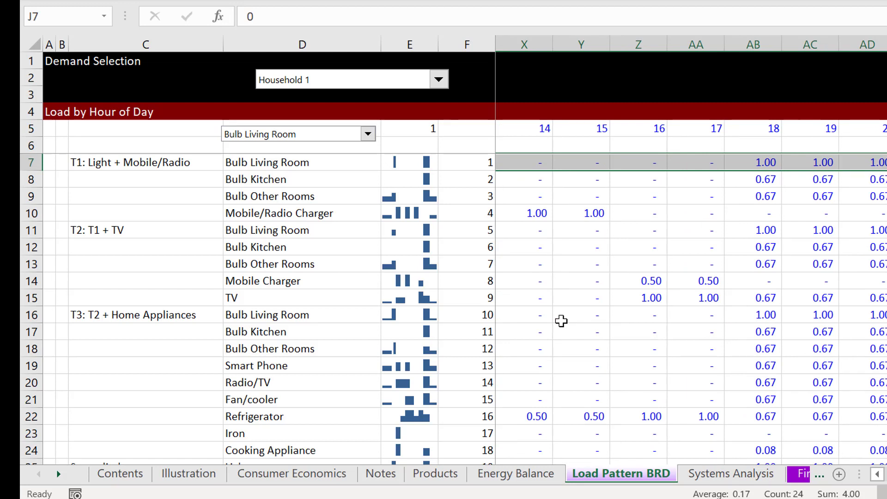
key("Down")
key("Down")
key("Down")
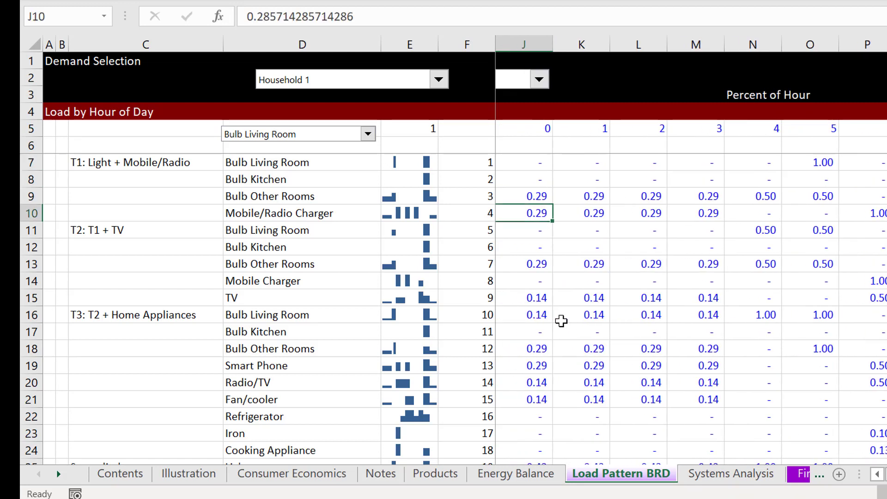
- Go down through the T2 rows and examine the TV row's hourly usage shares from hour 0 through the daytime hours
key("Left")
key("Right")
key("Down")
key("Down")
key("Down")
key("Down")
key("Down")
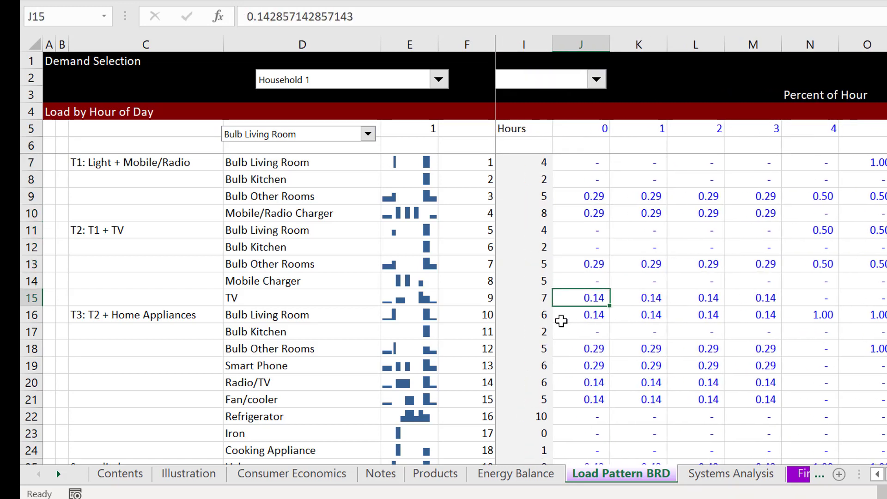
key("Right")
key("Right")
key("Right")
key("Right")
key("Right")
key("Right")
key("Right")
key("Right")
key("Right")
key("Right")
key("Right")
key("Right")
key("Right")
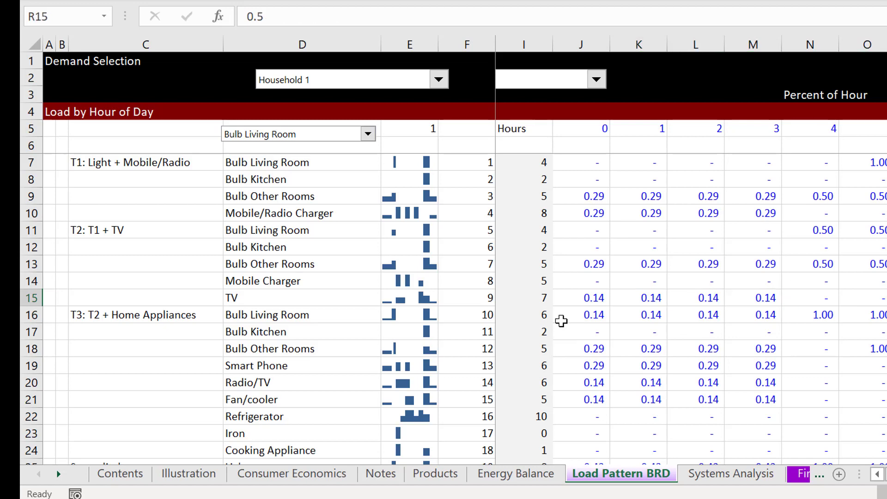
key("Right")
key("Left")
key("Left")
key("Left")
- Go down from the T2 TV row through the T3, street light and school loads to the health posts' Laptop and printer row
key("Down")
key("Down")
key("Down")
key("Down")
key("Down")
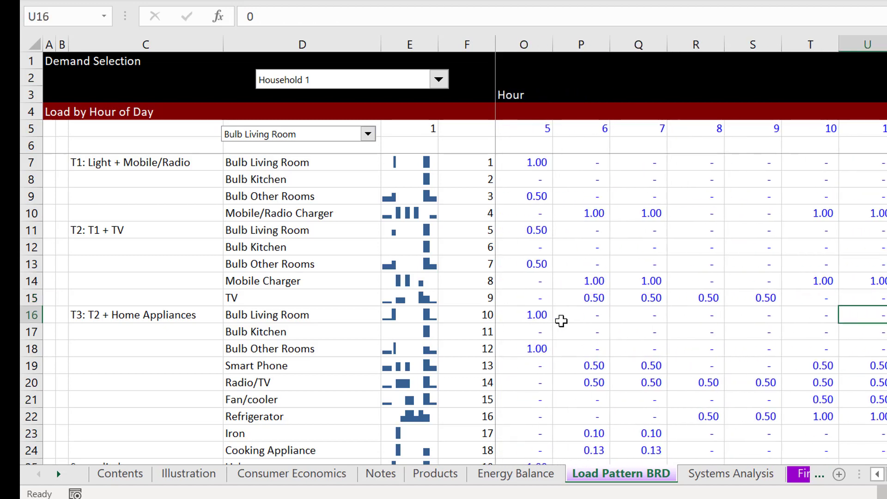
key("Down")
key("Down")
key("Down")
key("Down")
key("Down")
key("Down")
key("Down")
key("Down")
key("Down")
key("Down")
key("Down")
key("Down")
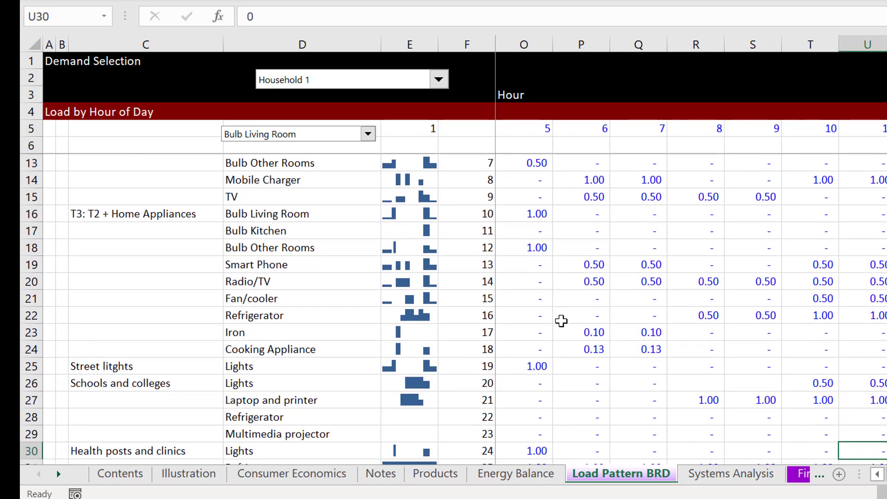
- Go back across the hours to hour 0 in the health posts' Laptop and printer row, bringing the Load, Energy and Hours columns into view
key("Left")
key("Left")
key("Left")
key("Left")
key("Left")
key("Left")
key("Left")
key("Left")
key("Left")
key("Left")
key("Left")
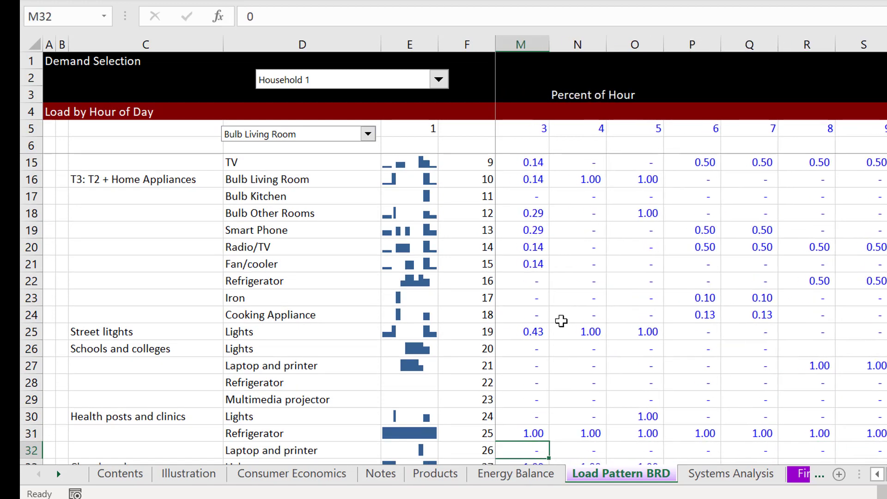
key("Left")
key("Left")
key("Right")
key("Right")
key("Right")
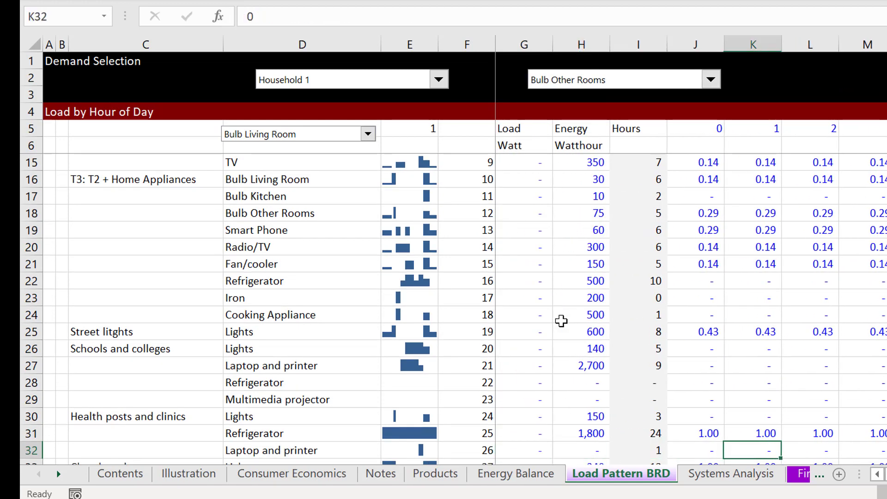
key("Left")
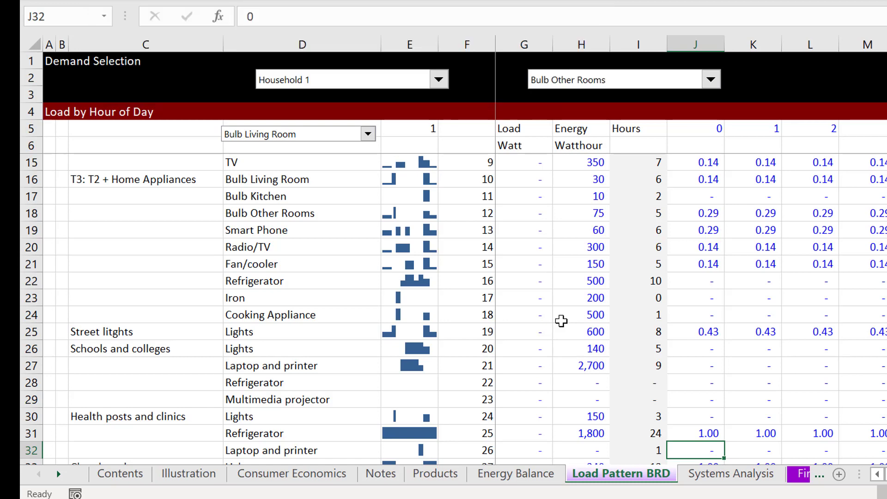
- Return up the hour 0 column to the T1 Bulb Living Room row
key("Page_Up")
key("Up")
key("Up")
key("Up")
key("Up")
key("Up")
key("Up")
key("Up")
key("Up")
key("Up")
key("Up")
key("Up")
key("Up")
key("Up")
key("Up")
key("Up")
key("Up")
key("Up")
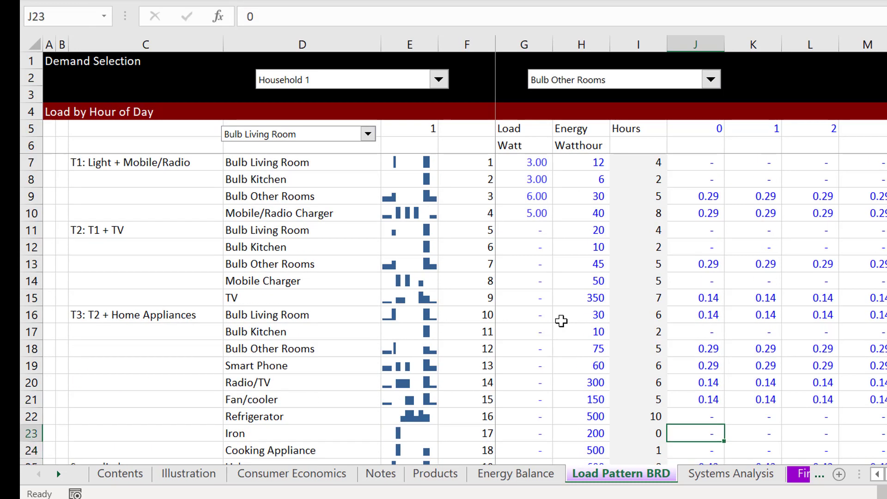
key("Down")
key("Down")
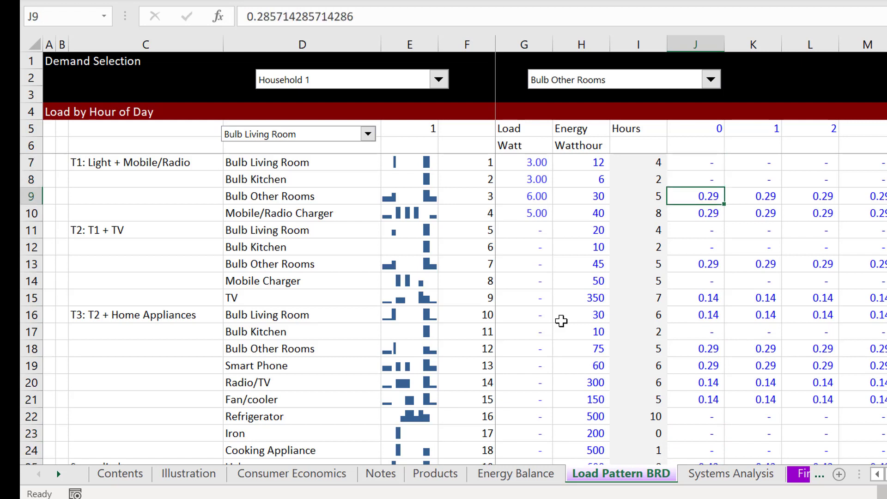
key("Up")
key("Up")
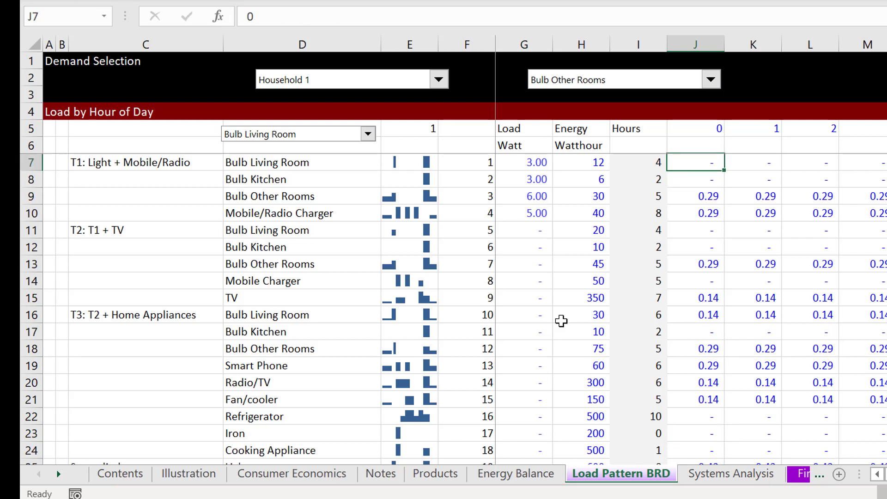
- Examine the T1 Bulb Living Room row's early-morning usage shares and return to hour 0
key("Right")
key("Right")
key("Right")
key("Right")
key("Right")
key("Left")
key("Left")
key("Left")
key("Left")
key("Left")
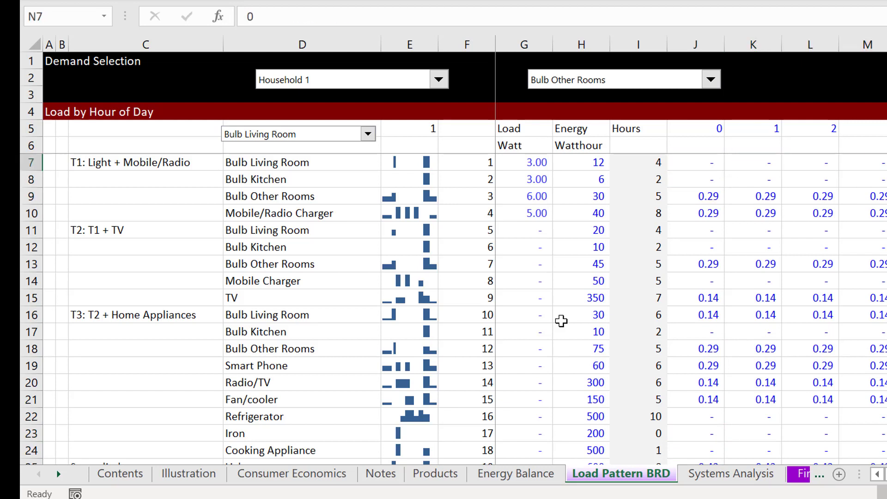
- Examine the T1 Bulb Other Rooms row's usage shares from hour 0 across the day to hour 23
key("Down")
key("Down")
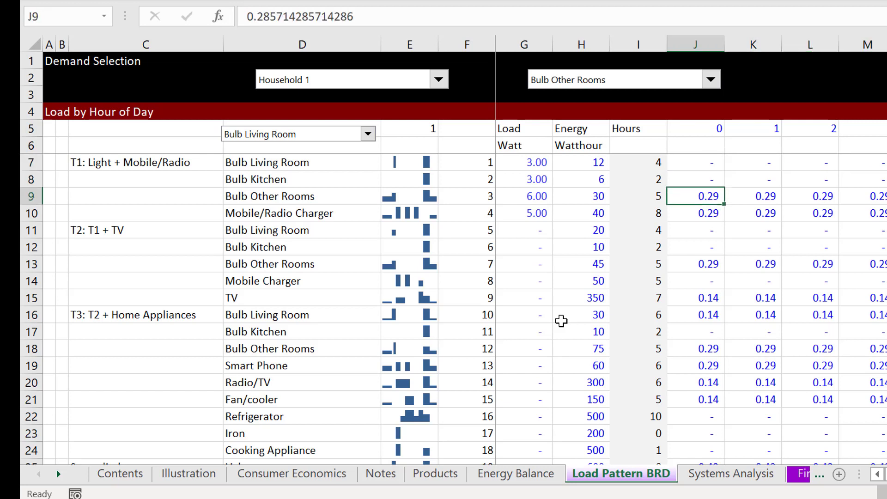
key("Left")
key("Left")
key("Left")
key("Left")
key("Right")
key("Right")
key("Right")
key("Right")
key("Right")
key("Right")
key("Right")
key("Right")
key("Right")
key("Right")
key("Right")
key("Right")
key("Right")
key("Right")
key("Right")
key("Right")
key("Right")
key("Right")
key("Right")
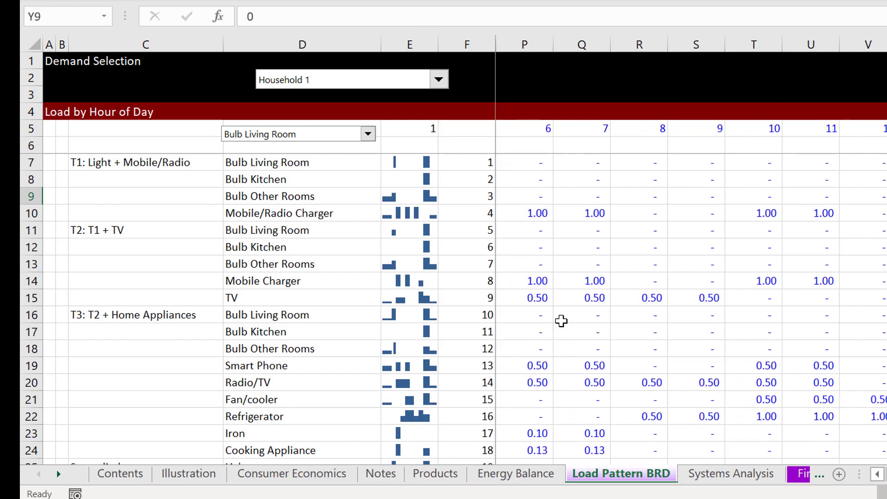
key("Right")
key("Right")
key("Right")
key("Right")
key("Right")
key("Right")
key("Right")
key("Right")
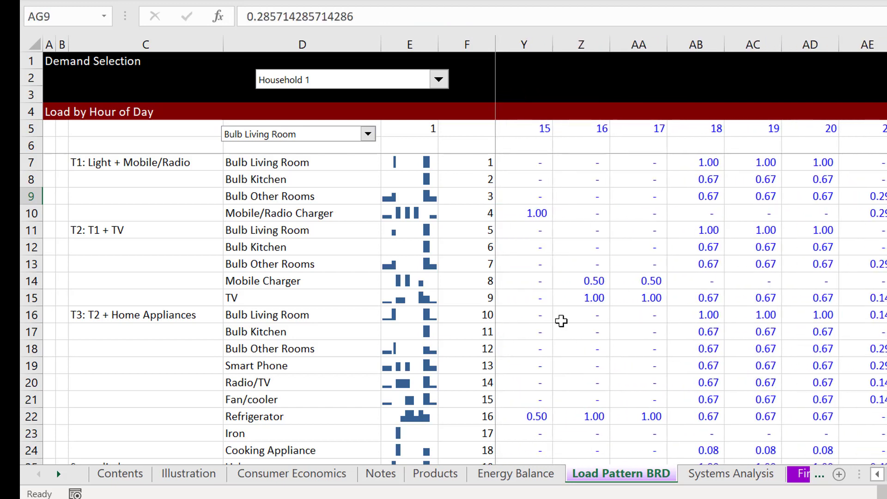
- Examine the T1 Mobile/Radio Charger row's usage shares from the evening back through the daytime to the early-morning hours
key("Left")
key("Down")
key("Left")
key("Left")
key("Left")
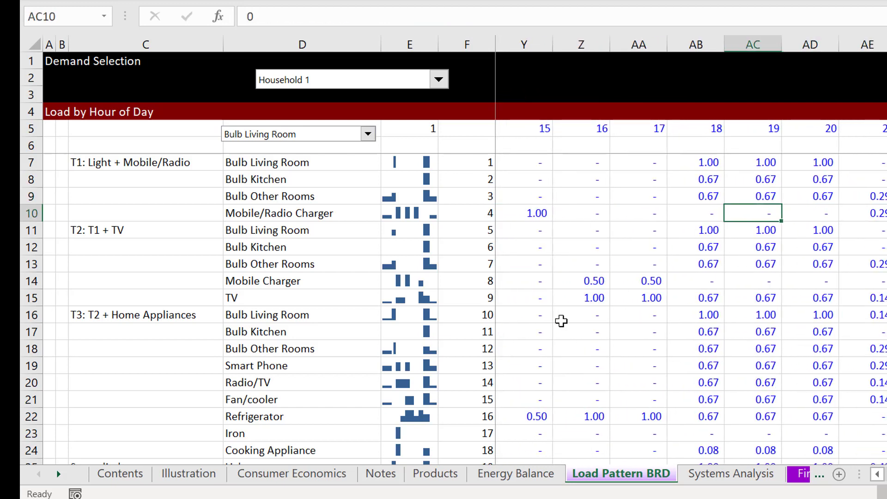
key("Left")
key("Left")
key("Left")
key("Left")
key("Left")
key("Left")
key("Left")
key("Left")
key("Left")
key("Left")
key("Left")
key("Left")
key("Right")
key("Right")
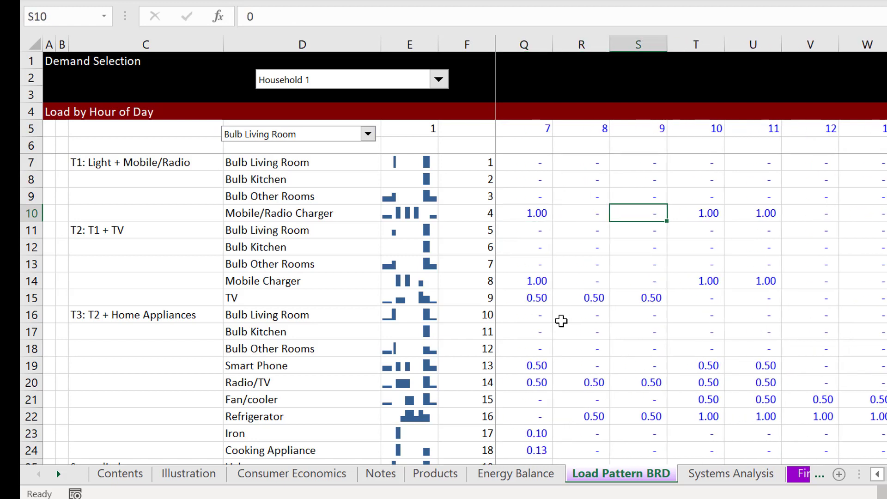
key("Right")
key("Right")
key("Right")
key("Right")
key("Right")
key("Left")
key("Left")
key("Left")
key("Left")
key("Left")
key("Left")
key("Left")
key("Left")
key("Left")
key("Left")
key("Left")
key("Left")
key("Left")
key("Left")
key("Left")
key("Left")
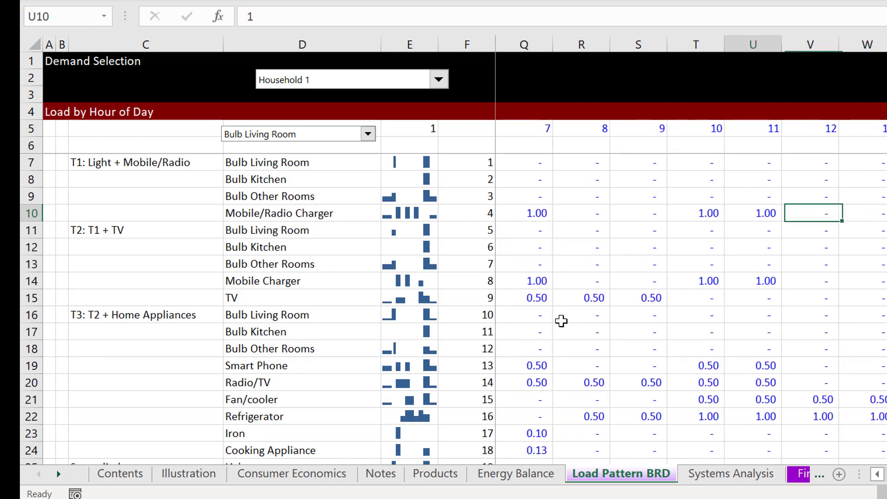
- Go down to the hour 0 cell of the T2 Bulb Other Rooms row
key("Right")
key("Right")
key("Right")
key("Down")
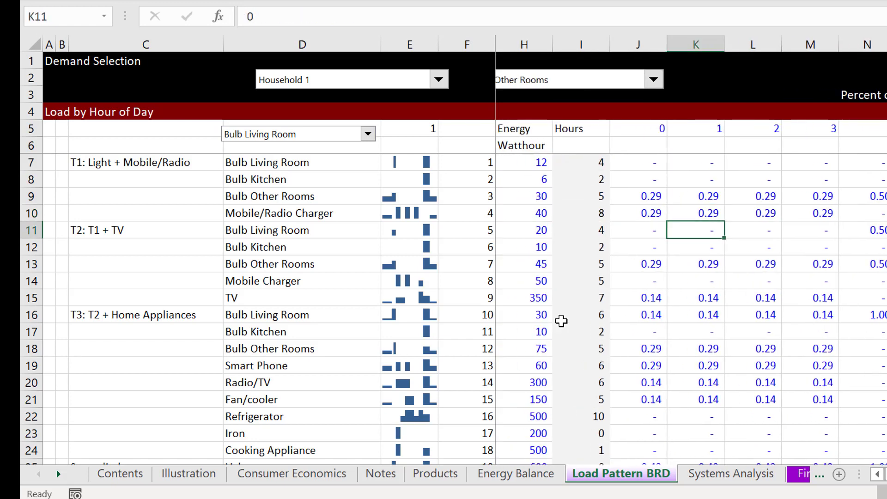
key("Down")
key("Down")
key("Left")
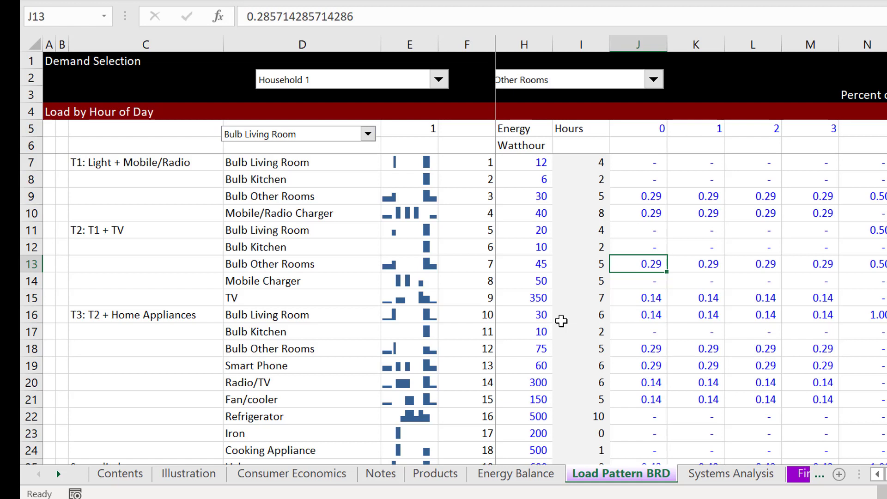
- Go down to the T2 TV row and select its hour 0 usage share
key("Down")
key("Down")
key("Right")
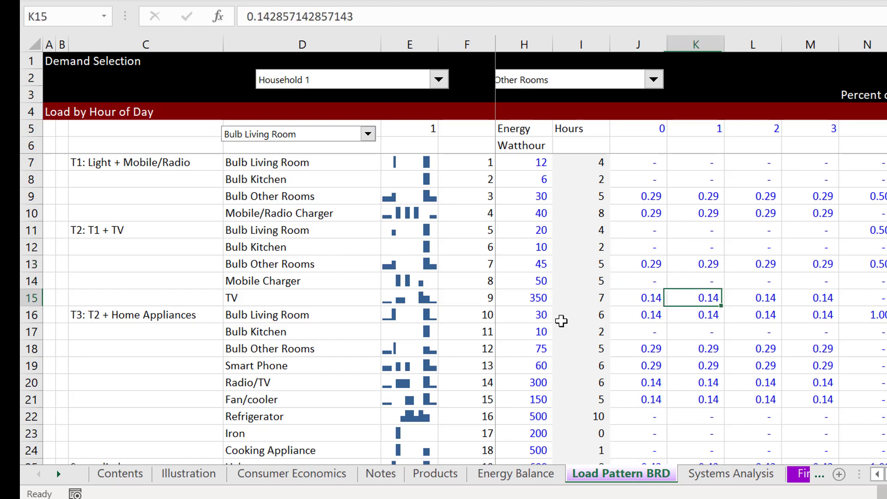
key("Left")
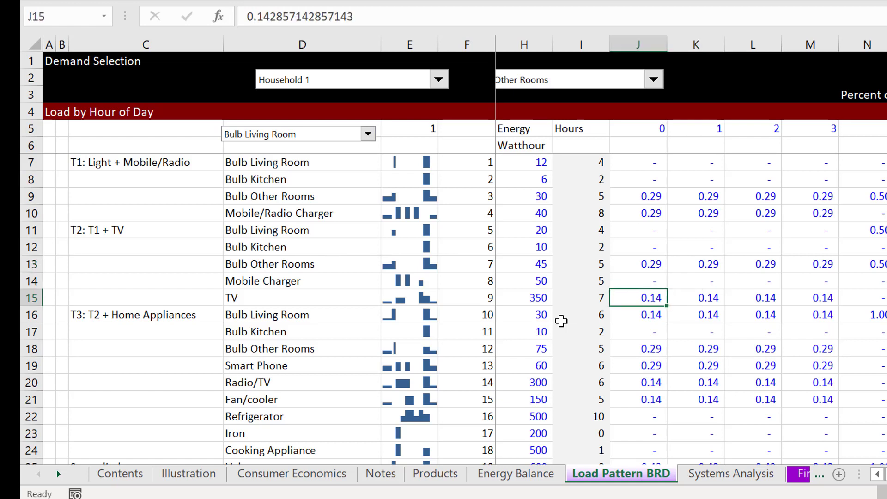
- Examine the T2 TV row's usage shares from hour 0 through the morning hours
key("Right")
key("Right")
key("Right")
key("Right")
key("Right")
key("Right")
key("Right")
key("Right")
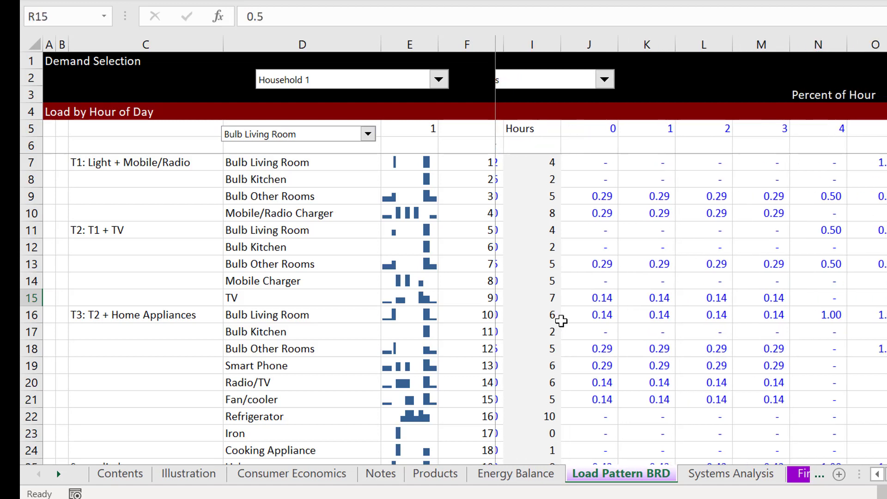
key("Right")
key("Right")
key("Left")
key("Left")
key("Left")
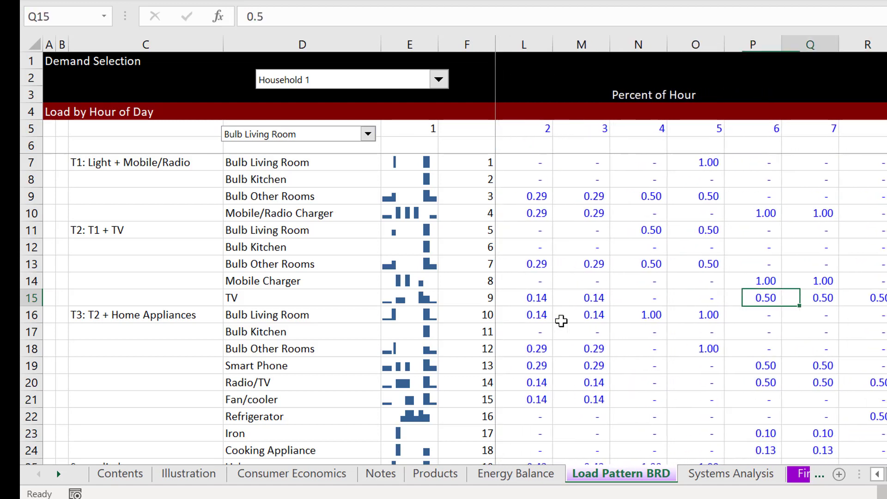
- Examine the T2 TV row's usage shares from hour 7 across midday and the afternoon to hour 20
key("Right")
key("Right")
key("Right")
key("Right")
key("Right")
key("Right")
key("Right")
key("Right")
key("Right")
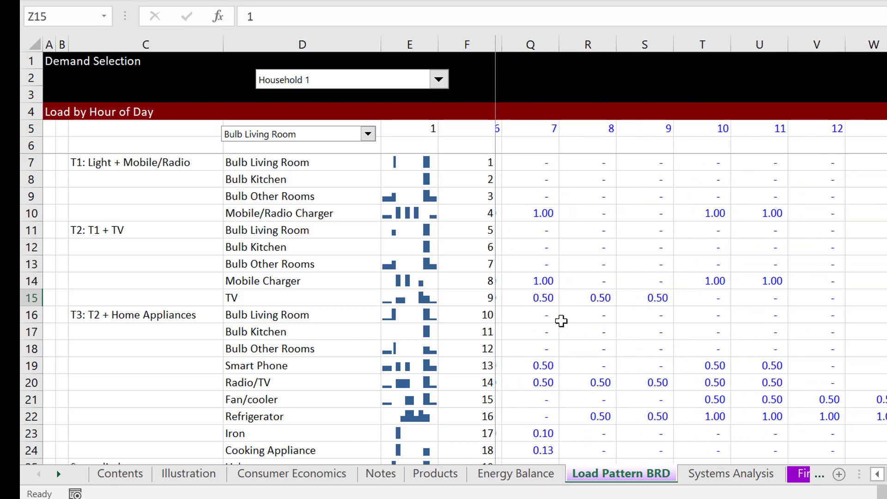
key("Right")
key("Right")
key("Right")
key("Right")
key("Left")
key("Left")
key("Left")
key("Left")
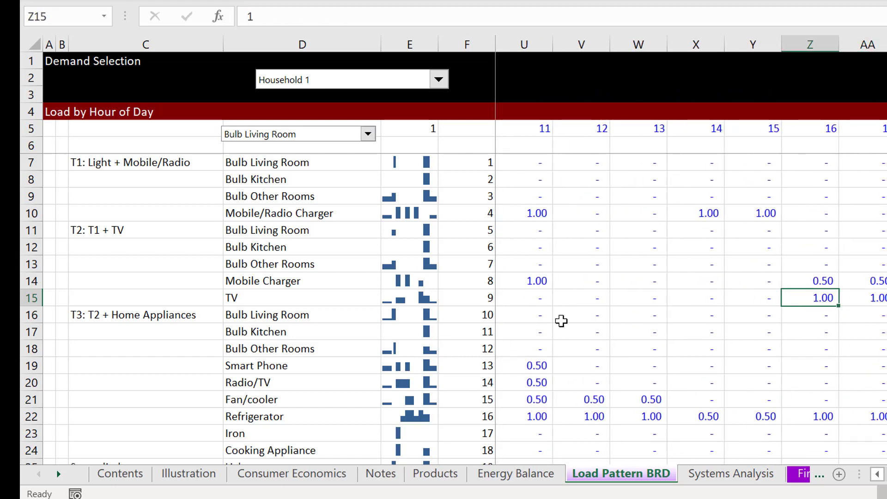
- Compare the T2 TV row's hour 16 and 17 usage shares and continue to the evening share at hour 20
key("Right")
key("Left")
key("Right")
key("Left")
key("Right")
key("Left")
key("Right")
key("Left")
key("Right")
key("Left")
key("Right")
key("Right")
key("Right")
key("Right")
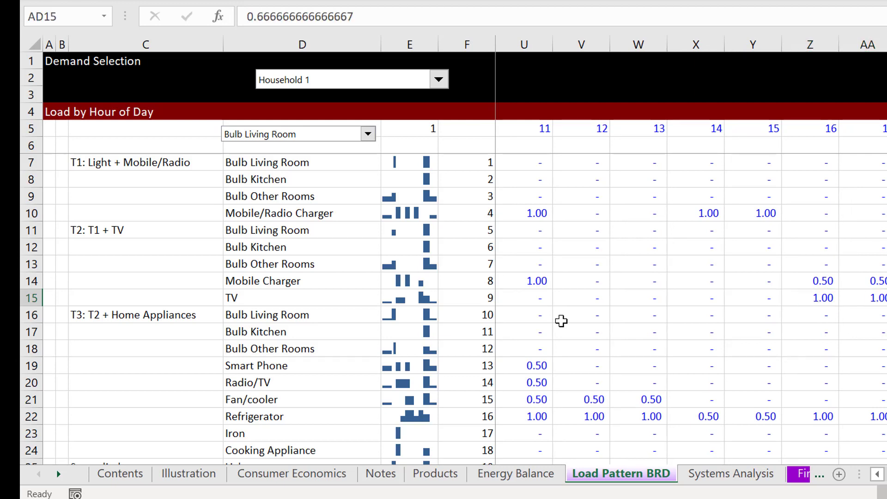
- Review the T2 TV row's usage shares from the evening back to the morning at hour 7
key("Left")
key("Left")
key("Left")
key("Left")
key("Left")
key("Left")
key("Left")
key("Left")
key("Left")
key("Left")
key("Left")
key("Left")
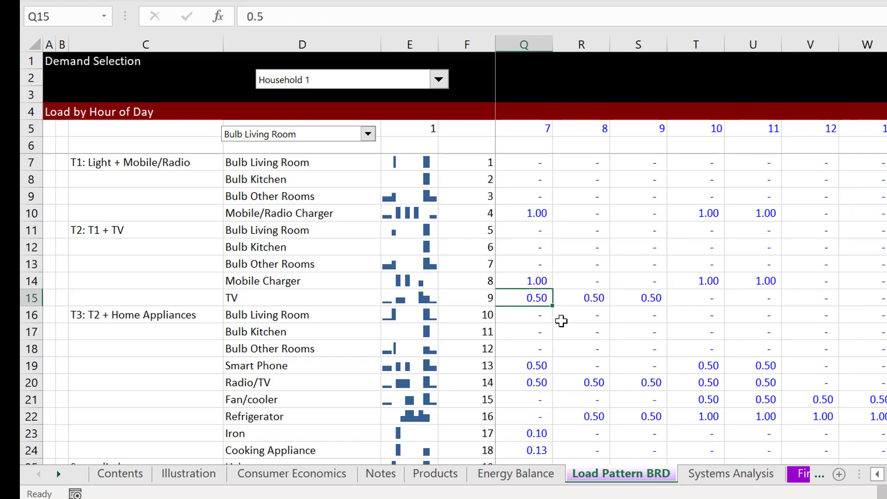
- Go down to the T3 Bulb Other Rooms row and select its hour 0 usage share
key("Down")
key("Down")
key("Down")
key("Left")
key("Left")
key("Left")
key("Left")
key("Left")
key("Left")
key("Left")
key("Left")
key("Left")
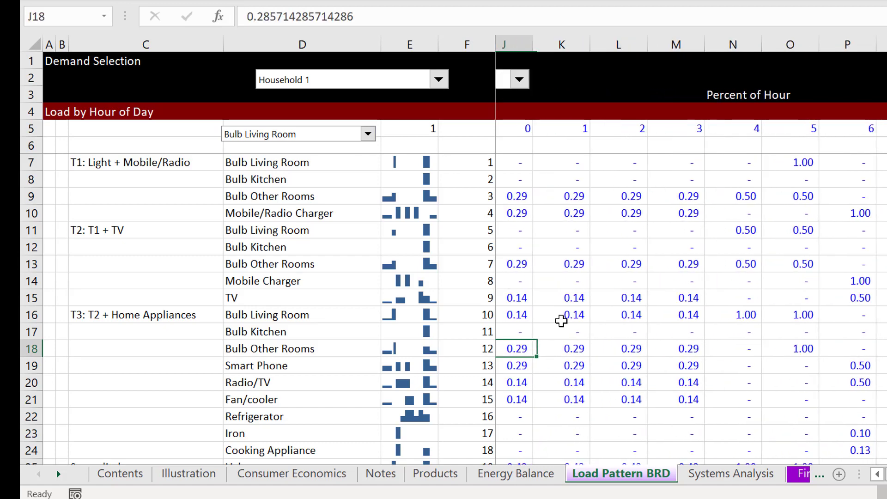
- Check the load, energy and hours columns beside the T3 Bulb Other Rooms row and return to its hour 0 share
key("Left")
key("Left")
key("Right")
key("Right")
key("Right")
key("Right")
key("Right")
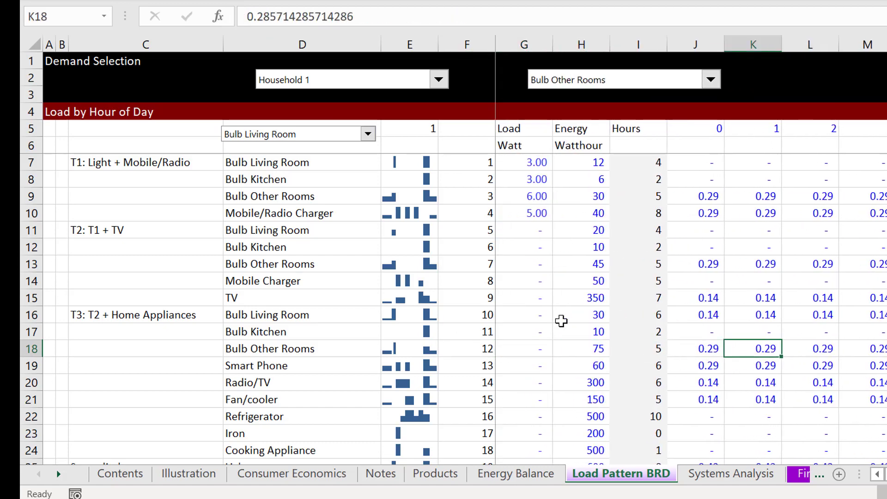
key("Left")
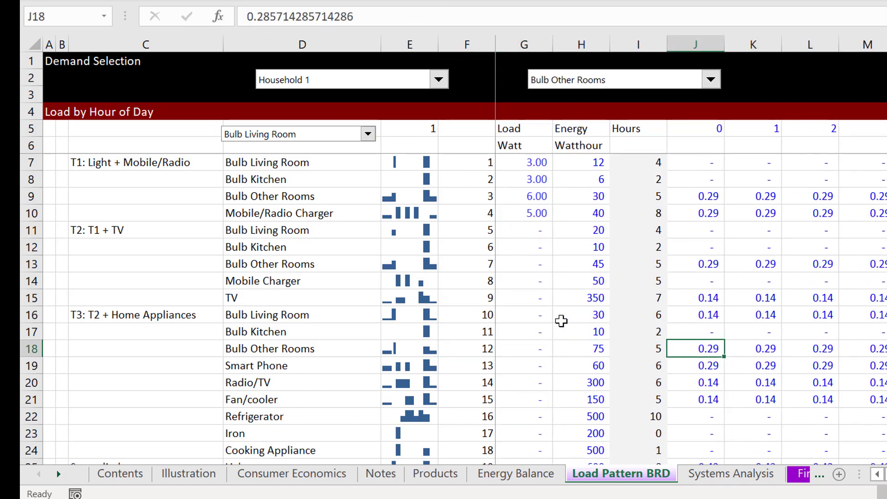
- Enter the note "kWh = h x Watt" in cell L1
left_click(810, 75)
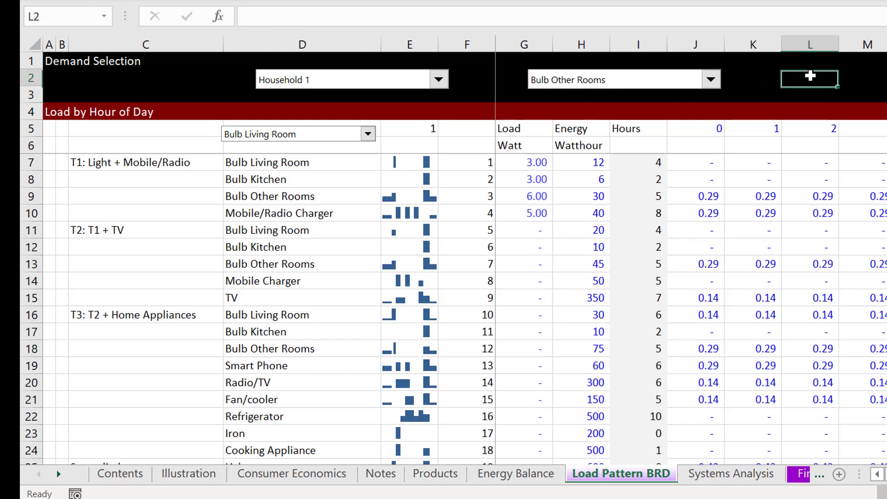
key("Up")
type("kWh")
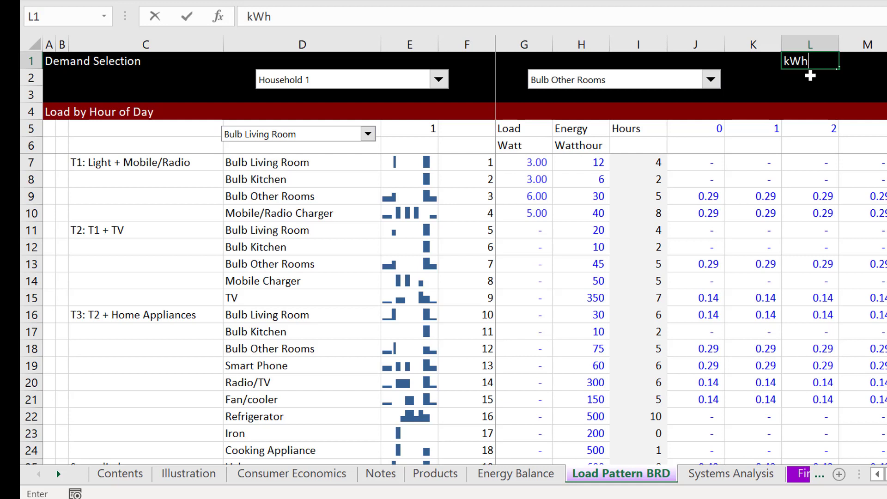
type("= h x W")
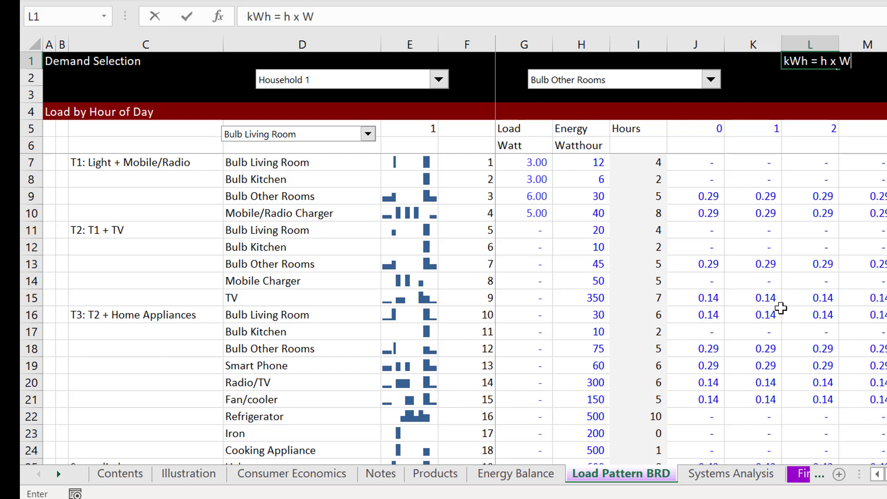
type("att")
key("Return")
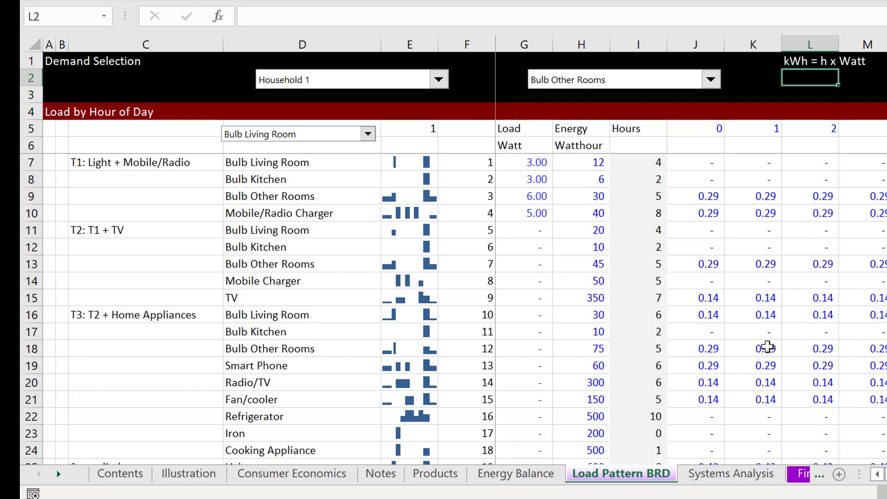
- Check the T2 TV row's total hours formula, energy value and load value against the hourly shares
left_click(748, 304)
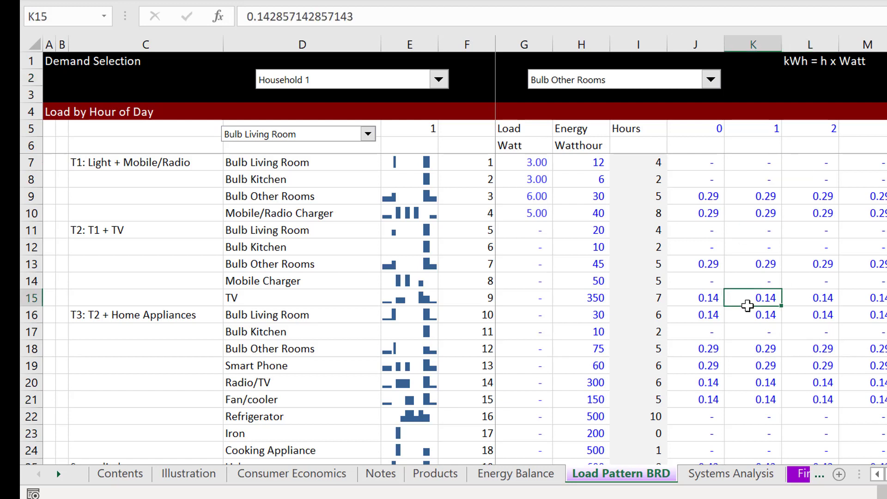
key("Left")
key("Left")
key("Right")
key("Left")
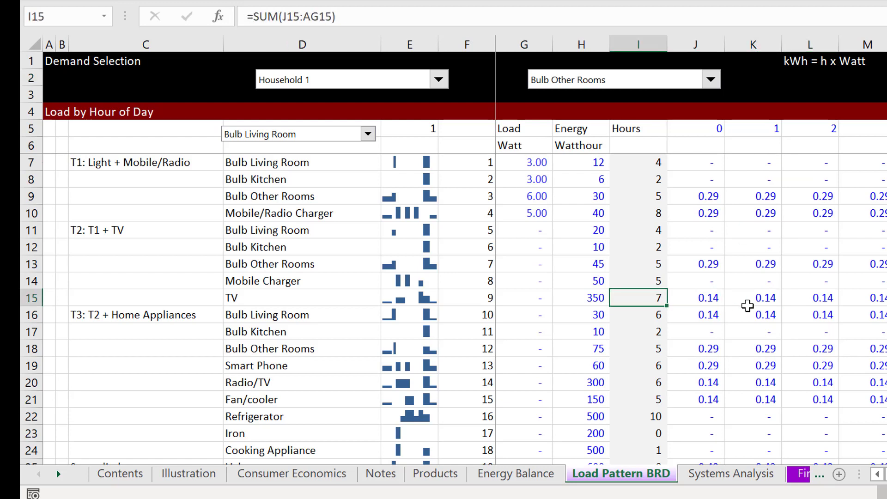
key("Left")
key("Left")
key("Right")
key("Left")
key("Left")
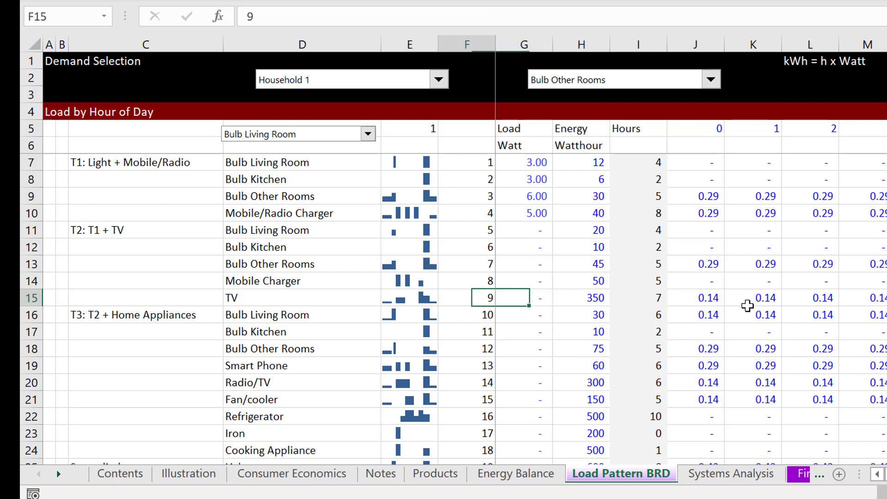
- Inspect the load formulas of the T2 rows above the TV and go to the Bulb Kitchen row's hour 0 share
key("Right")
key("Up")
key("Up")
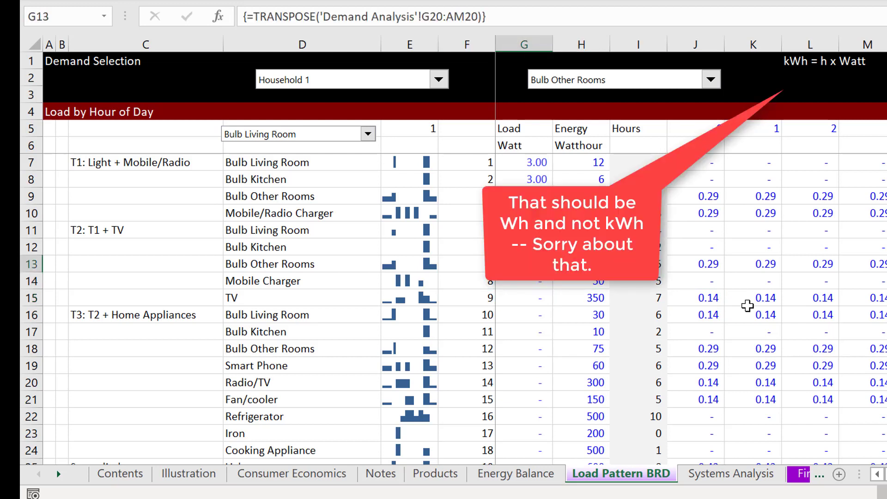
key("Up")
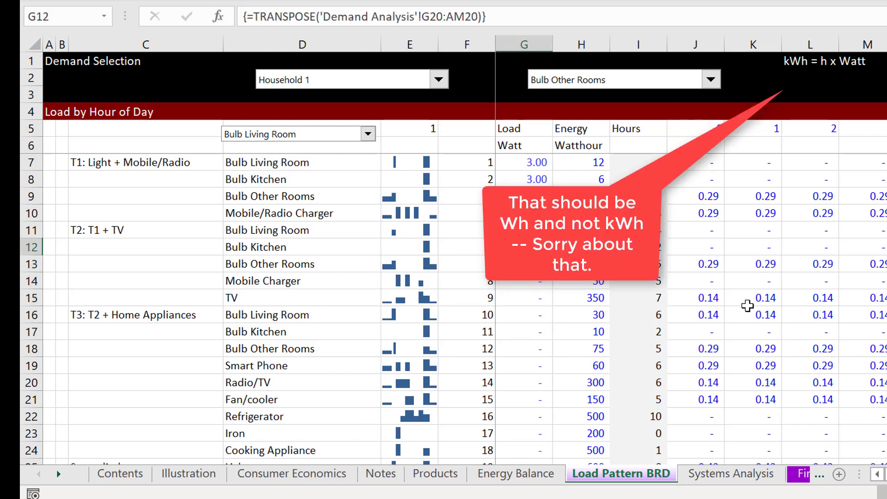
key("Right")
key("Right")
key("Right")
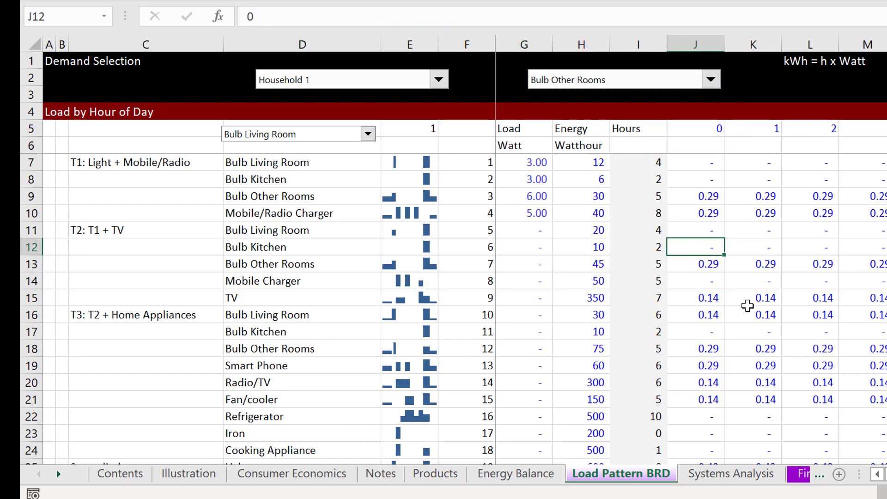
- Go to the Products sheet and inspect the match formula in the Sun King 400 row
key("ctrl+Page_Up")
key("ctrl+Page_Up")
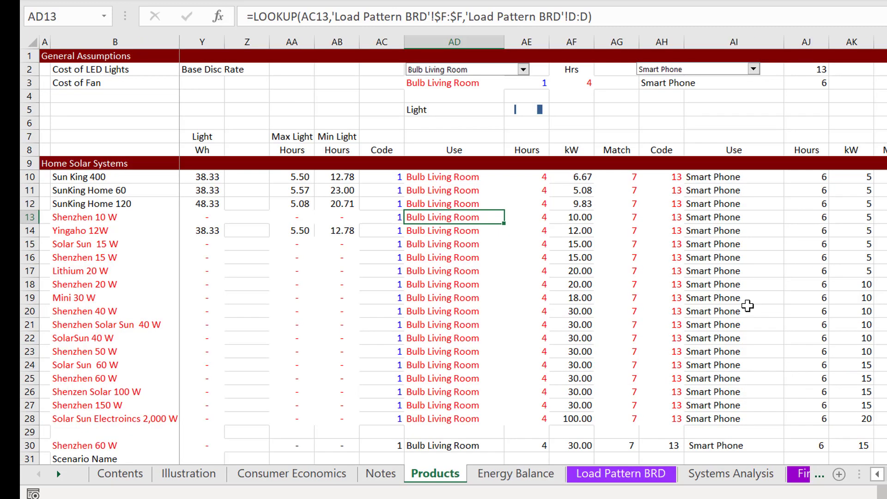
key("Left")
key("Left")
key("Right")
key("Right")
left_click(466, 123)
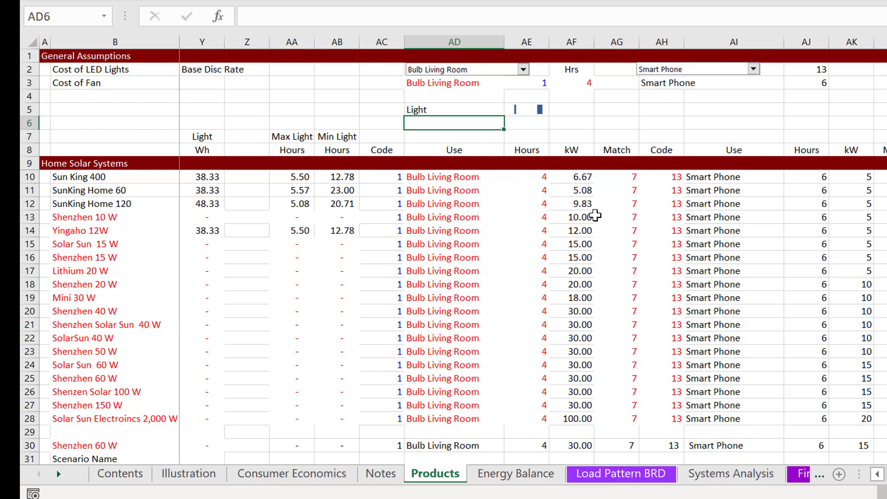
left_click(627, 177)
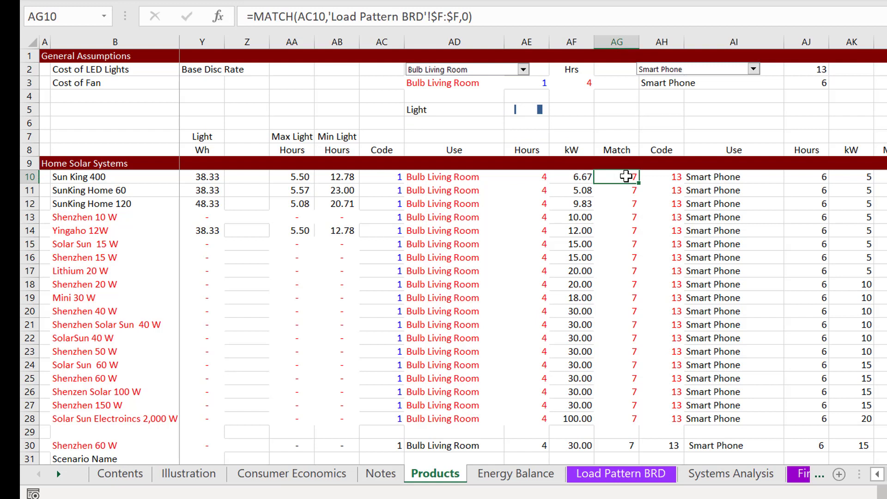
- Check the Mini 30 W row's Bulb Living Room use, hours, kW and match formula, up to its second use code
left_click(484, 297)
key("Right")
key("Right")
key("Right")
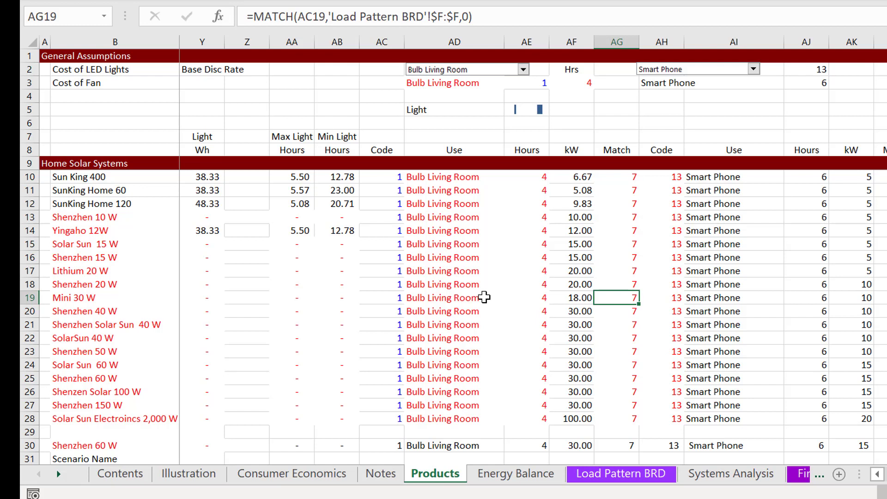
key("Right")
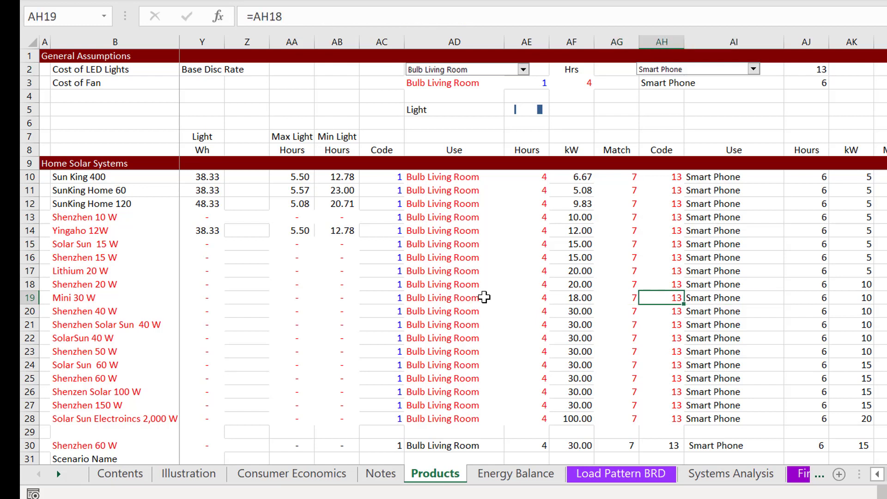
- Compare the Mini 30 W row's living room bulb columns with its smart phone columns, ending on the second use name
key("Left")
key("Left")
key("Left")
key("Right")
key("Right")
key("Right")
key("Right")
key("Right")
key("Right")
key("Left")
key("Left")
key("Left")
key("Left")
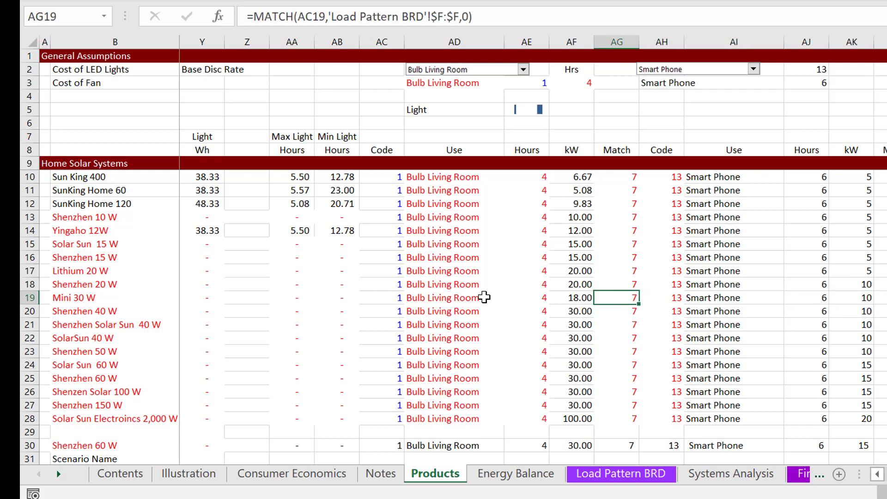
key("Right")
key("Right")
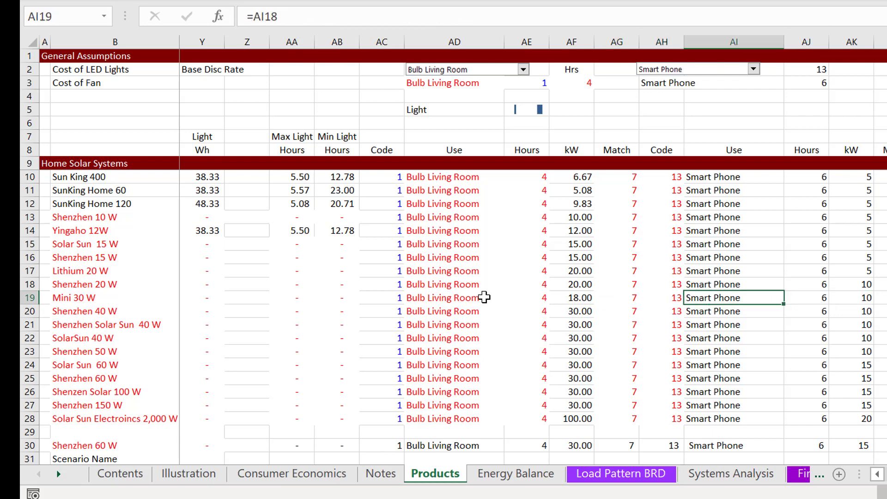
- Return to the Load Pattern BRD sheet and review the T2 Bulb Kitchen row's hours, energy and load
key("ctrl+Page_Down")
key("ctrl+Page_Down")
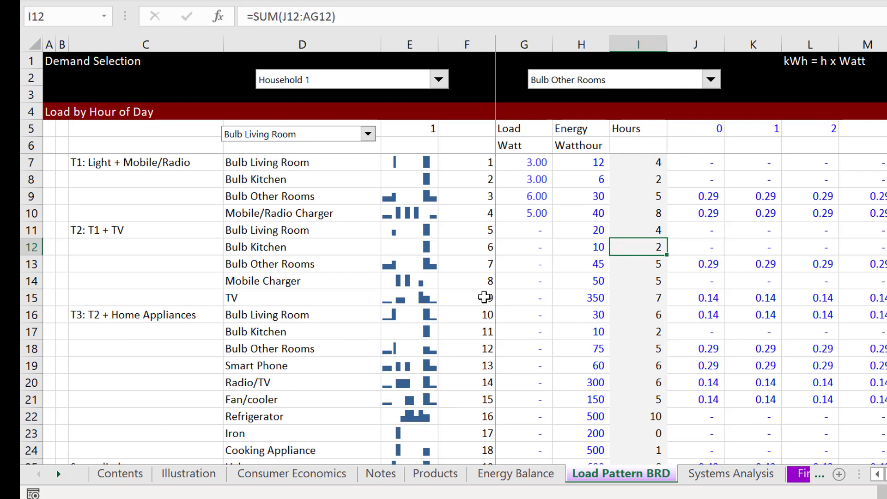
key("Left")
key("Left")
key("Left")
key("Left")
key("Right")
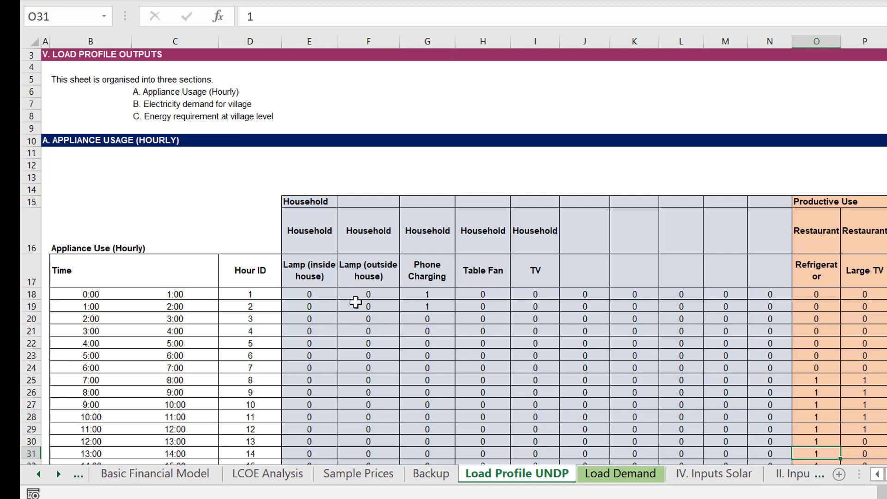
- In the Load Profile UNDP sheet, check the 2:00 to 3:00 row's hour ID and household lamp usage
left_click(410, 323)
key("Left")
key("Left")
key("Left")
key("Left")
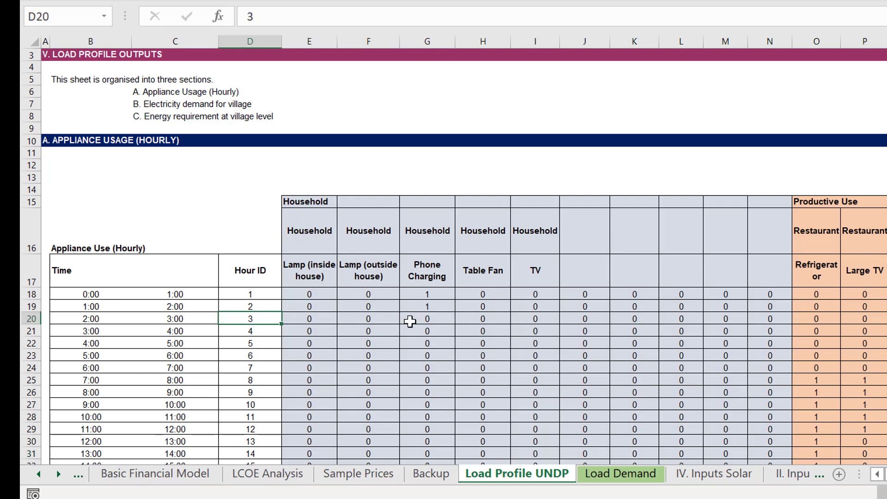
key("Right")
key("Right")
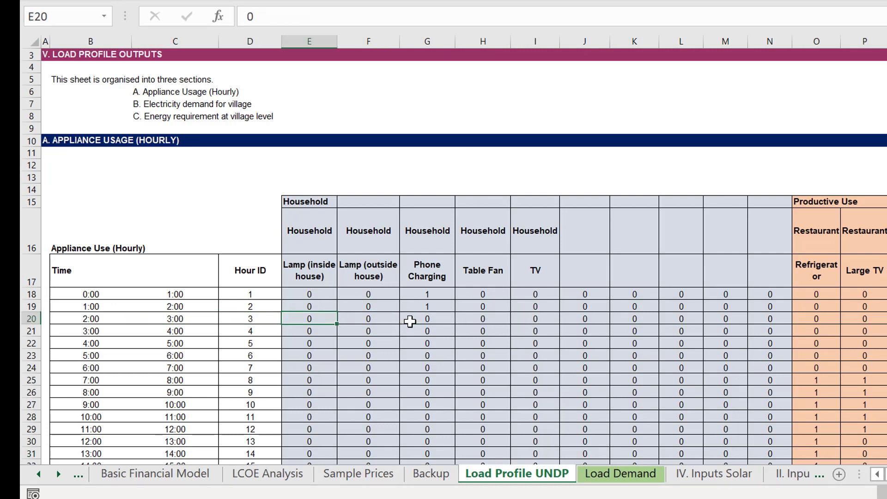
- Review the inside-house lamp's hourly usage from the 3:00 to 4:00 row through the 23:00 to 0:00 row
key("Down")
key("Down")
key("Down")
key("Down")
key("Down")
key("Down")
key("Down")
key("Down")
key("Down")
key("Down")
key("Down")
key("Down")
key("Down")
key("Down")
key("Down")
key("Down")
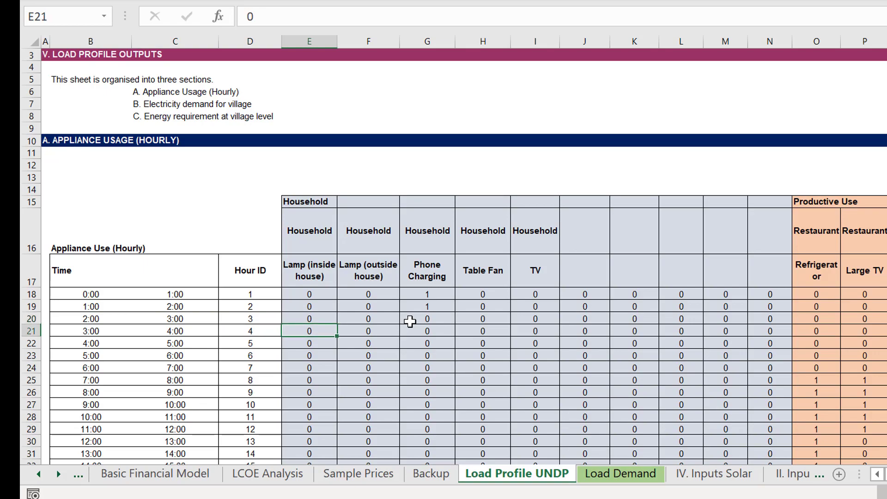
key("Down")
key("Down")
key("Down")
key("Down")
key("Down")
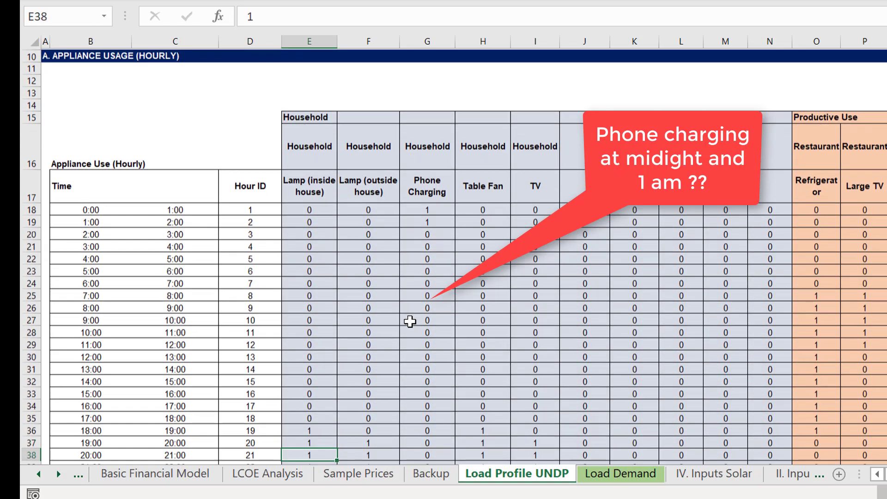
key("Up")
key("Down")
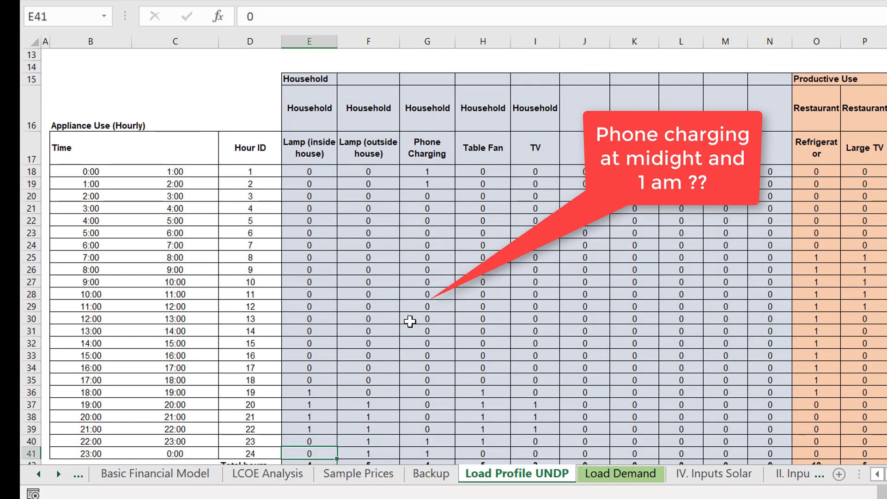
- Examine the inside-house lamp's evening usage, selecting the rows from 18:00 to 21:00
key("Up")
key("Up")
key("Up")
key("Up")
key("Up")
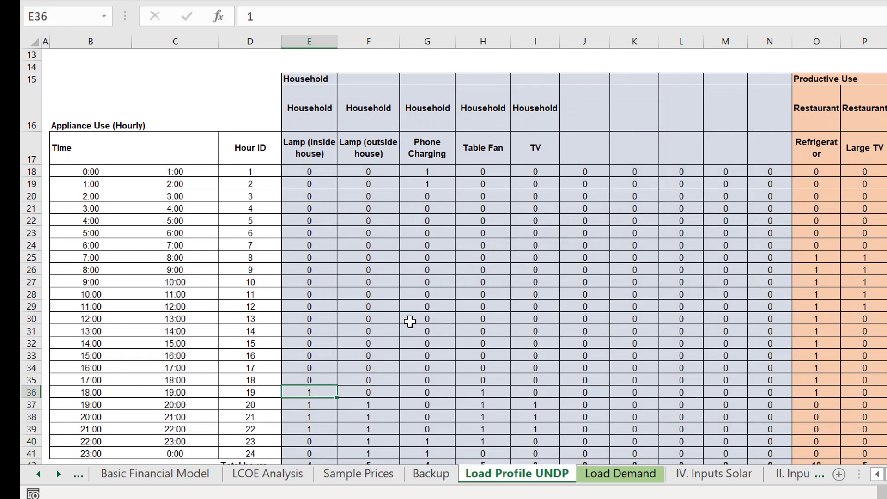
key("shift+Down")
key("shift+Down")
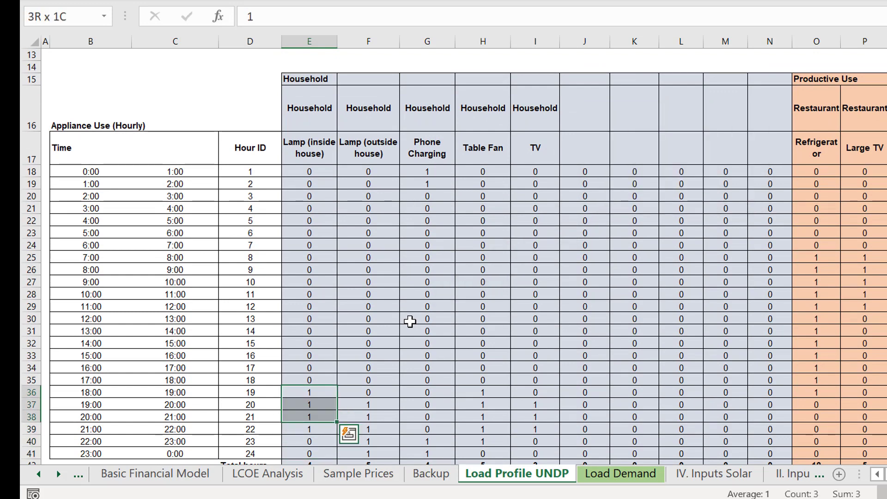
key("Down")
key("Down")
key("Up")
key("Up")
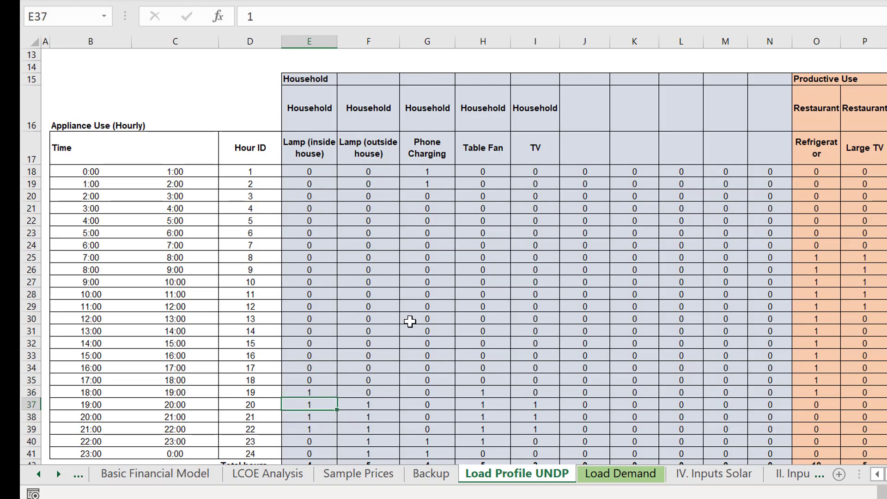
- Check the inside-house lamp's remaining evening rows and its Total hours value
key("Down")
key("Down")
key("Down")
key("Down")
key("Down")
key("Down")
key("Down")
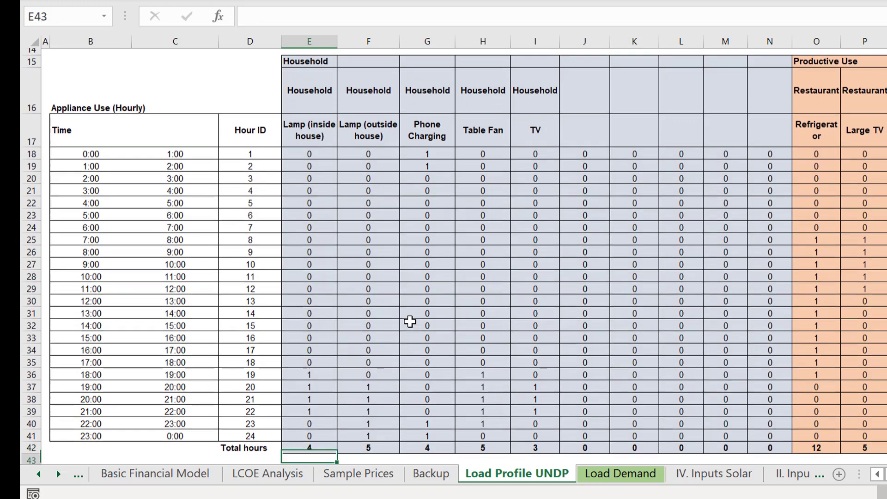
key("Up")
key("Up")
key("Right")
key("Down")
key("Left")
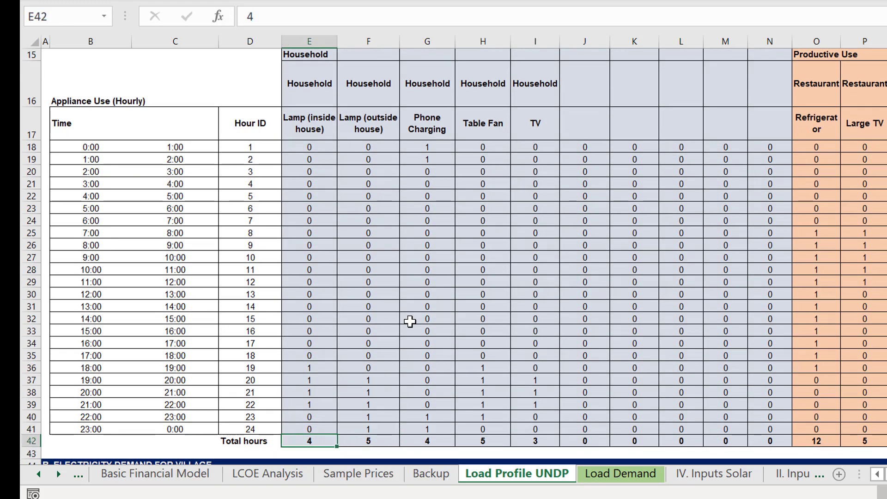
- Review the outside-house lamp's hourly usage from the 19:00 to 20:00 row down to its total hours
key("Right")
key("Up")
key("Up")
key("Up")
key("Up")
key("Up")
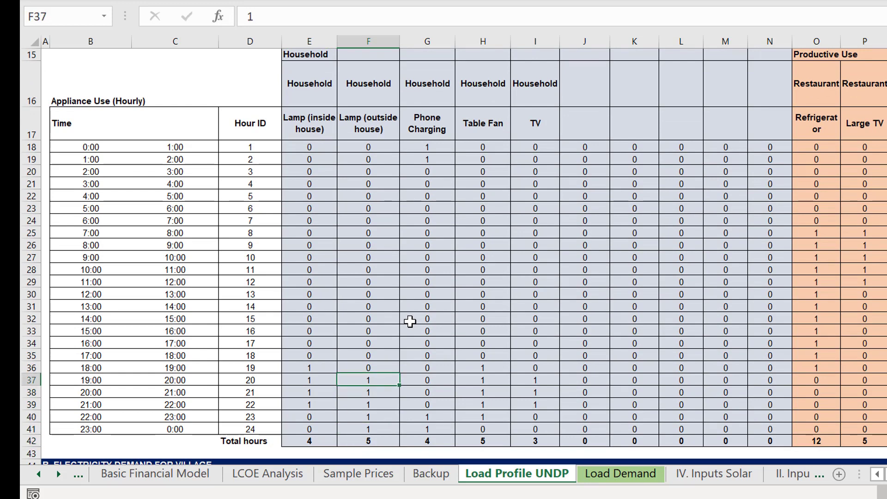
key("Down")
key("Down")
key("Down")
key("Down")
key("Down")
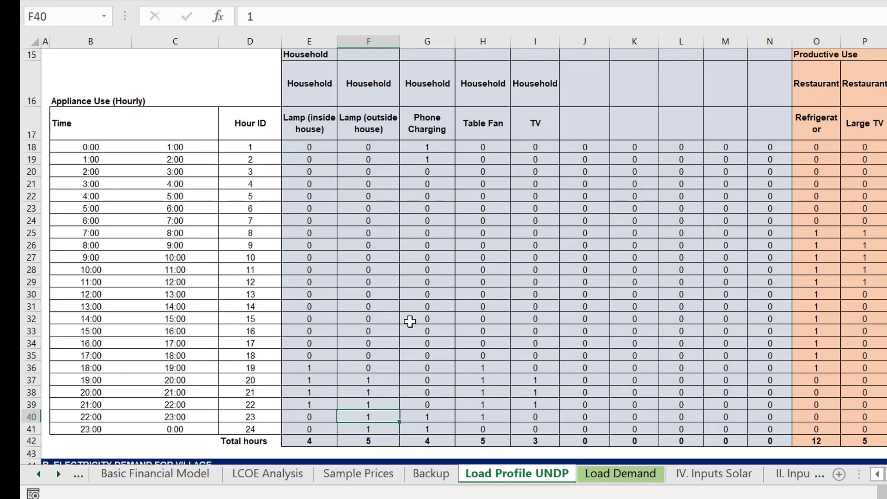
- Check the household TV's total hours and select its evening usage rows from 19:00 to 22:00
key("Right")
key("Right")
key("Right")
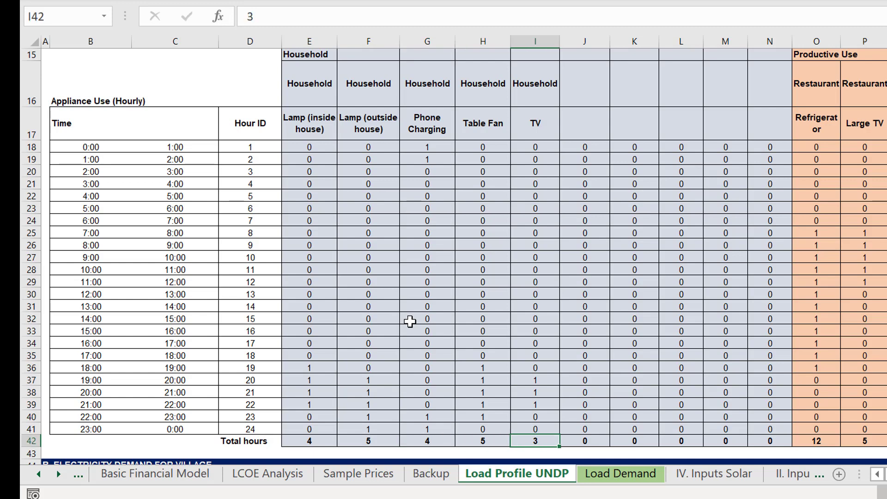
key("Up")
key("Up")
key("Up")
key("Up")
key("Up")
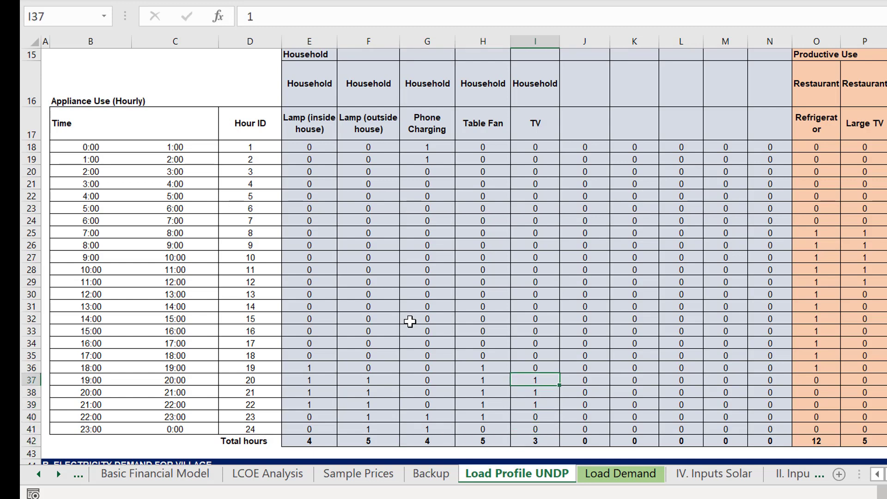
key("shift+Down")
key("shift+Down")
key("shift+Down")
key("shift+Up")
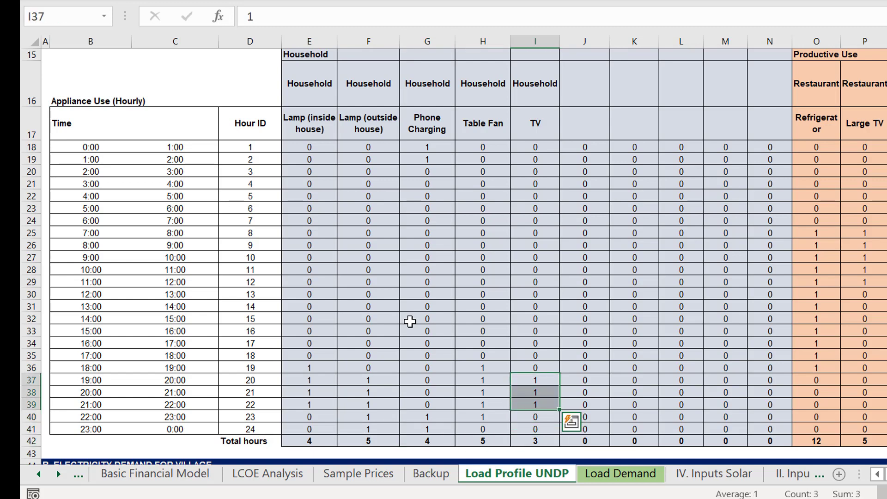
- Examine the 19:00 to 20:00 row across the Productive Use and Social Infrastructure appliances
key("Left")
key("Right")
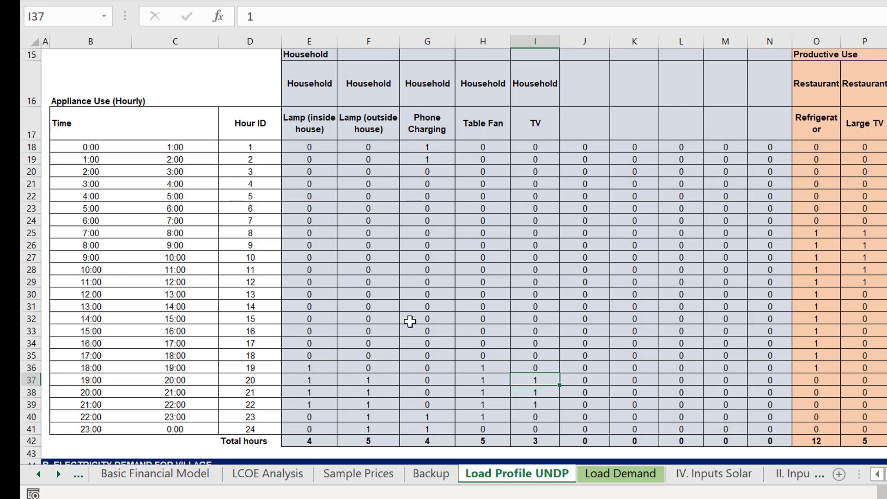
key("Right")
key("Right")
key("Right")
key("Right")
key("Right")
key("Right")
key("Right")
key("Right")
key("Right")
key("Right")
key("Right")
key("Right")
key("Right")
key("Right")
key("Right")
key("Right")
key("Right")
key("Right")
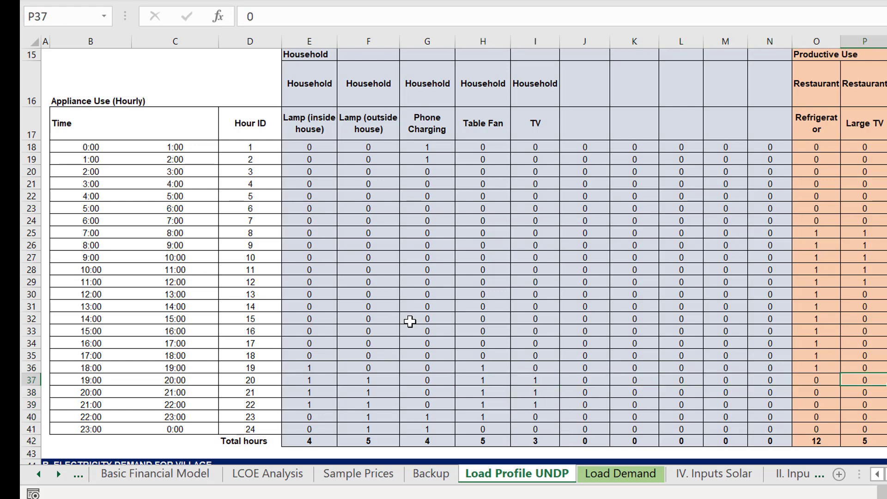
key("Right")
key("Right")
key("Right")
key("Right")
key("Right")
key("Right")
key("Left")
key("Left")
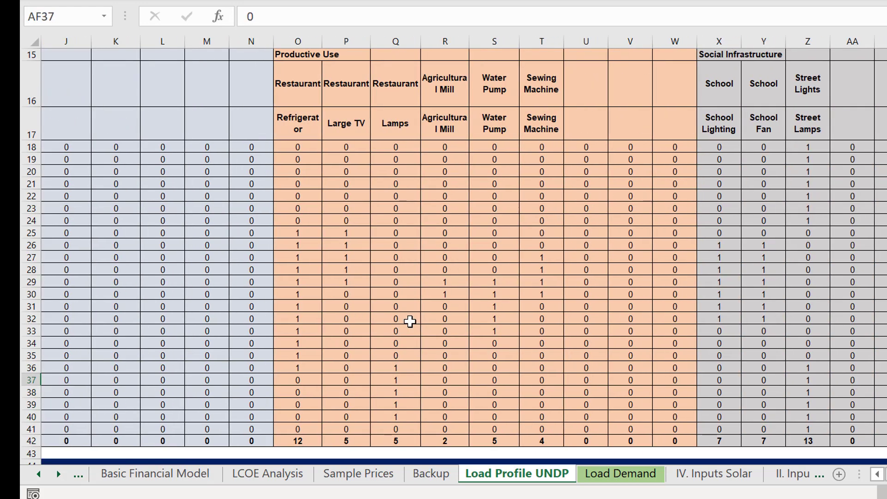
- Return along the 19:00 to 20:00 row to its time range and hour ID
key("Left")
key("Left")
key("Left")
key("Left")
key("Left")
key("Left")
key("Left")
key("Left")
key("Left")
key("Left")
key("Left")
key("Left")
key("Left")
key("Left")
key("Left")
key("Left")
key("Left")
key("Left")
key("Left")
key("Left")
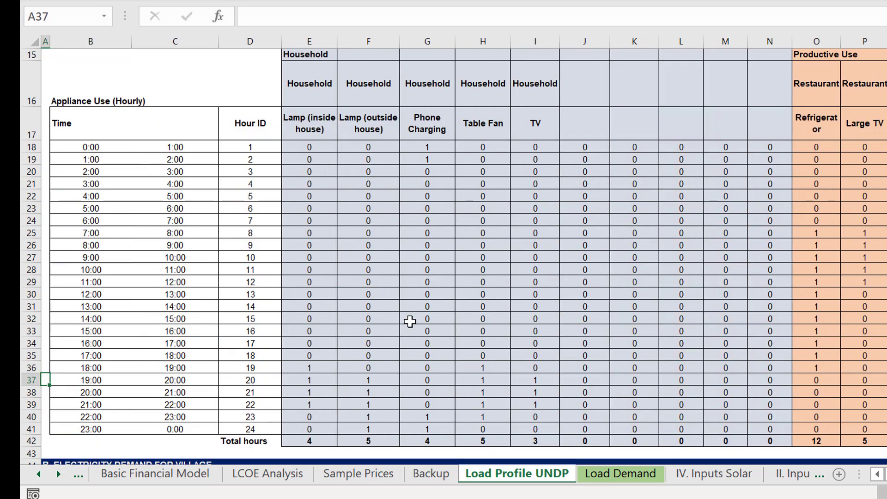
key("Right")
key("Right")
key("Right")
key("Right")
key("Left")
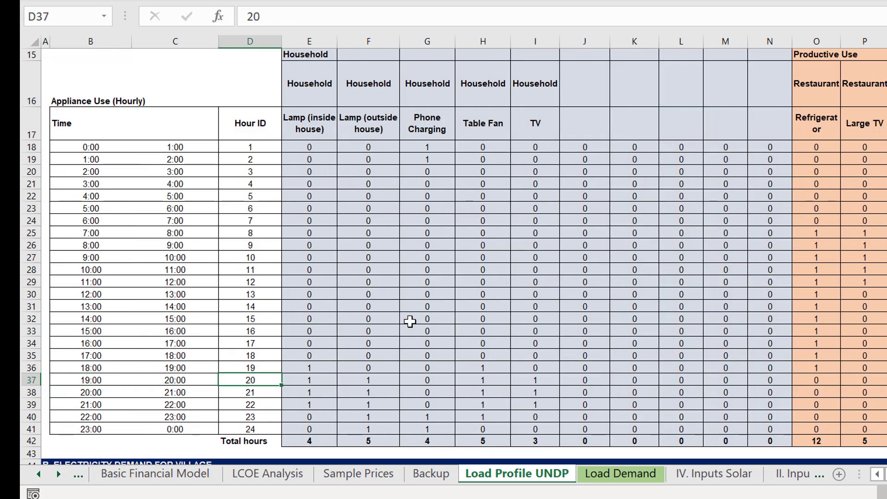
- Review household appliance usage in the 20:00 to 21:00 row, from the lamps to the TV and table fan
key("Down")
key("Right")
key("Right")
key("Right")
key("Right")
key("Right")
key("Left")
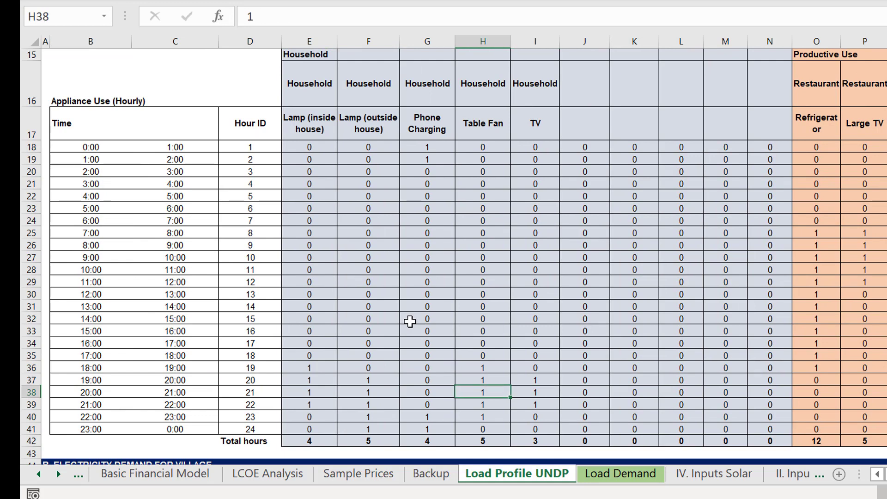
- Check the household TV's usage in the rows between 18:00 and 22:00, ending on the 18:00 to 19:00 row
key("Right")
key("Up")
key("Up")
key("Down")
key("Down")
key("Down")
key("Down")
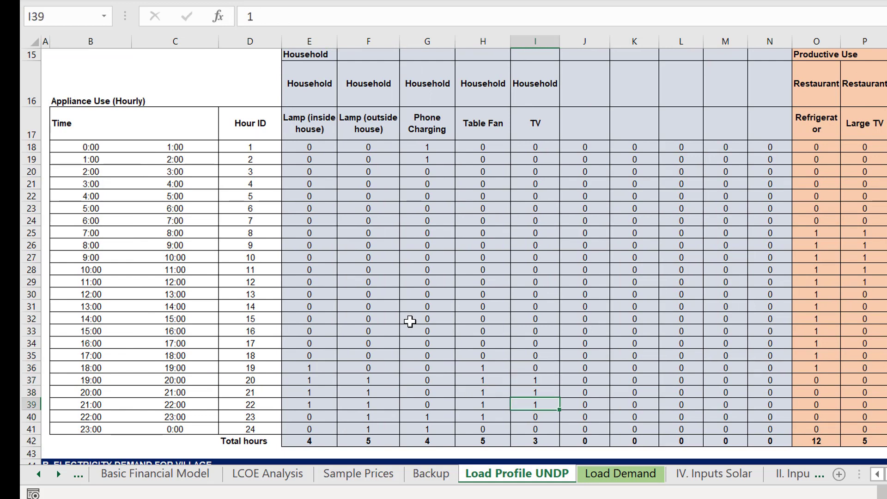
key("Up")
key("Up")
key("Up")
key("Up")
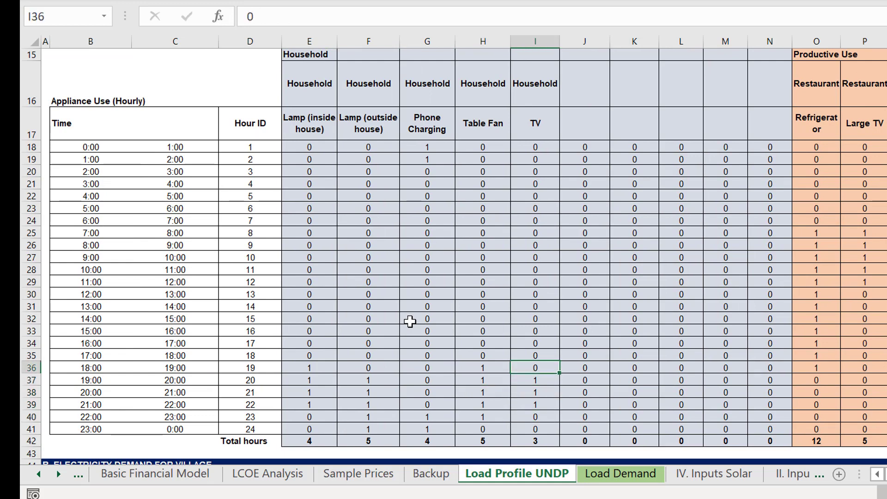
- Switch back to the Load Pattern BRD sheet and check the T2 TV row's hours and hour 0 share against the T3 bulb rows
key("alt+Tab")
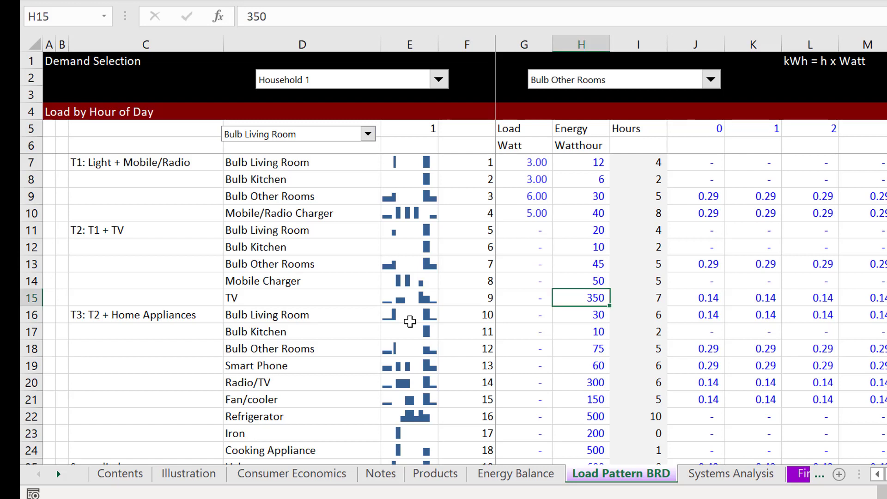
key("Right")
key("Right")
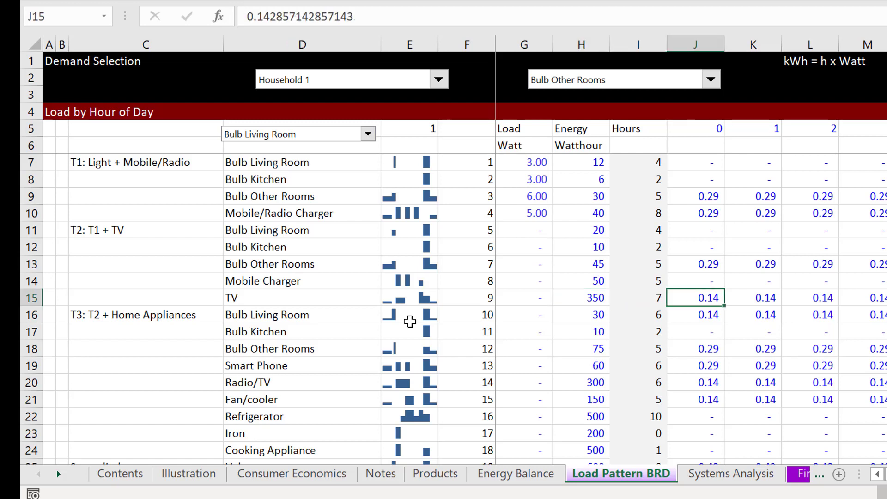
key("Down")
key("Down")
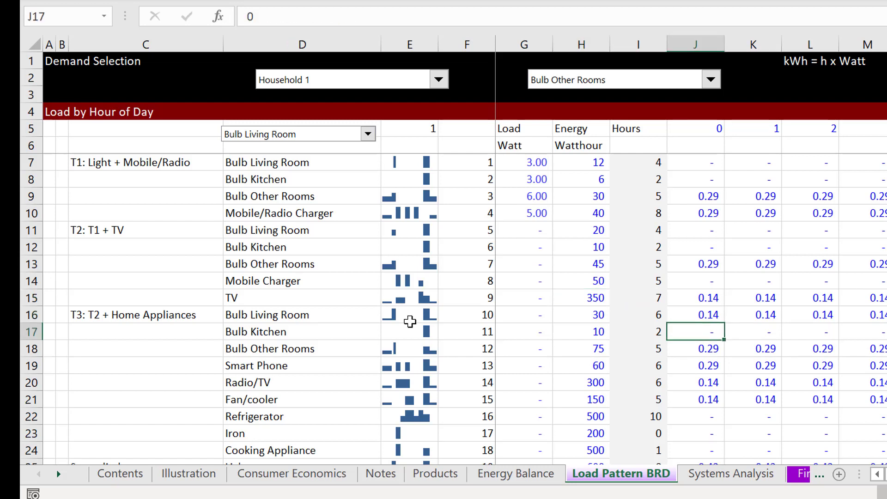
- Check the T3 Bulb Kitchen and Bulb Other Rooms rows for hours 0 to 3 and open the Energy Balance sheet
key("Right")
key("Right")
key("Right")
key("Down")
key("Left")
key("Left")
key("Left")
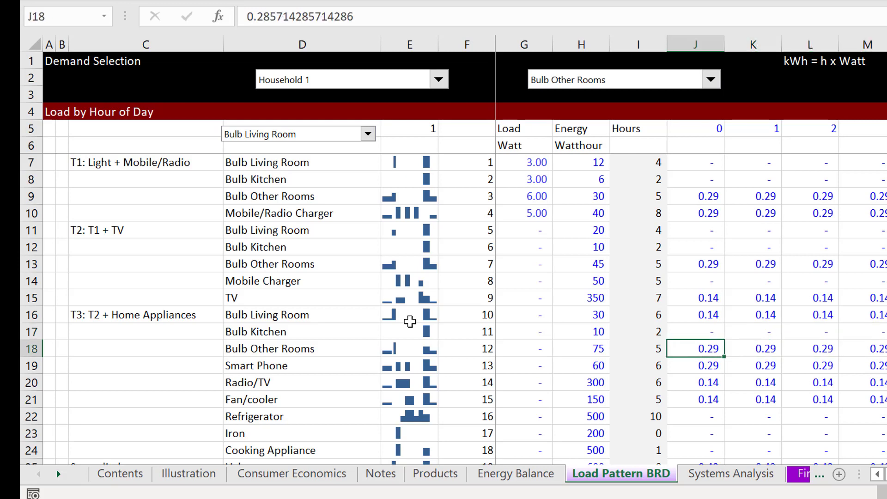
key("ctrl+Page_Up")
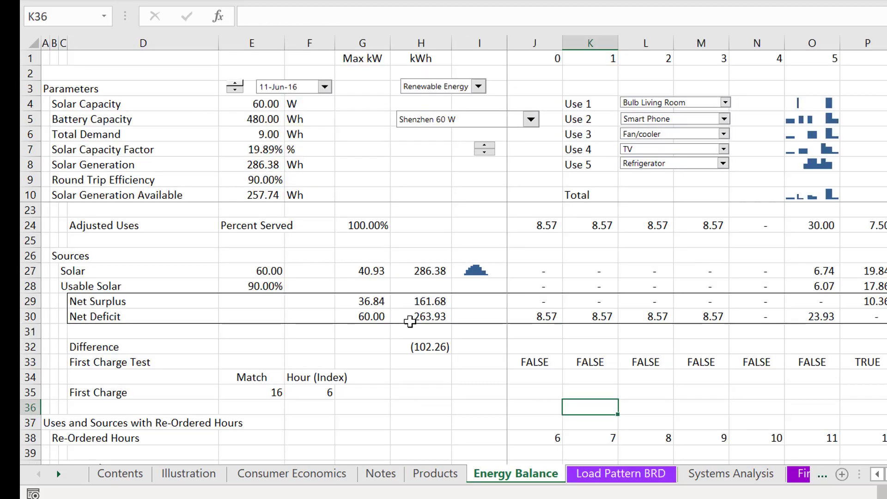
- Examine the Energy Balance sheet from the net surplus, deficit and first charge rows down to the re-ordered hours' Demand and Solar Charge
key("Left")
key("Left")
key("Left")
key("Left")
key("Left")
key("Left")
key("Left")
key("Left")
key("Left")
key("Left")
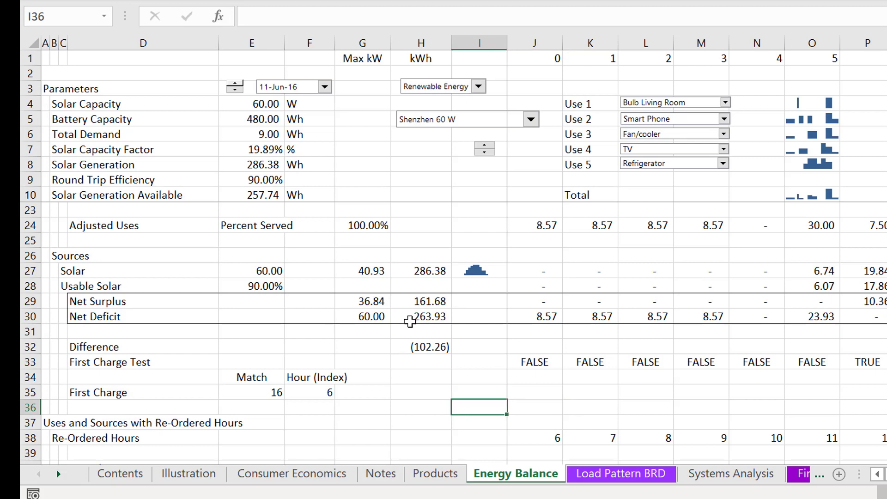
key("Down")
key("Down")
key("Down")
key("Down")
key("Down")
key("Down")
key("Down")
key("Down")
key("Down")
key("Down")
key("Down")
key("Down")
key("Down")
key("Down")
key("Down")
key("Down")
key("Down")
key("Down")
key("Down")
key("Down")
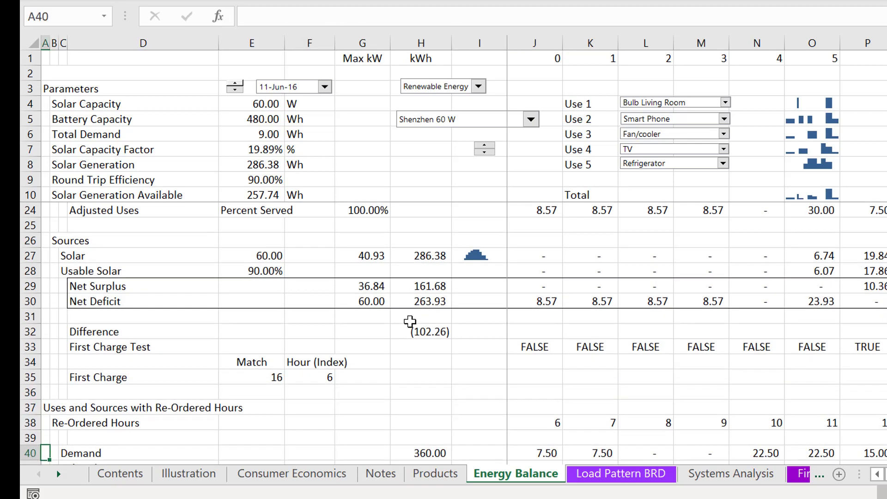
- Return to the Uses of Energy block and review its appliance demands together with the Solar source row
key("Up")
key("Up")
key("Up")
key("Up")
key("Up")
key("Up")
key("Up")
key("Up")
key("Up")
key("Up")
key("Up")
key("Up")
key("Up")
key("Up")
key("Up")
key("Up")
key("Up")
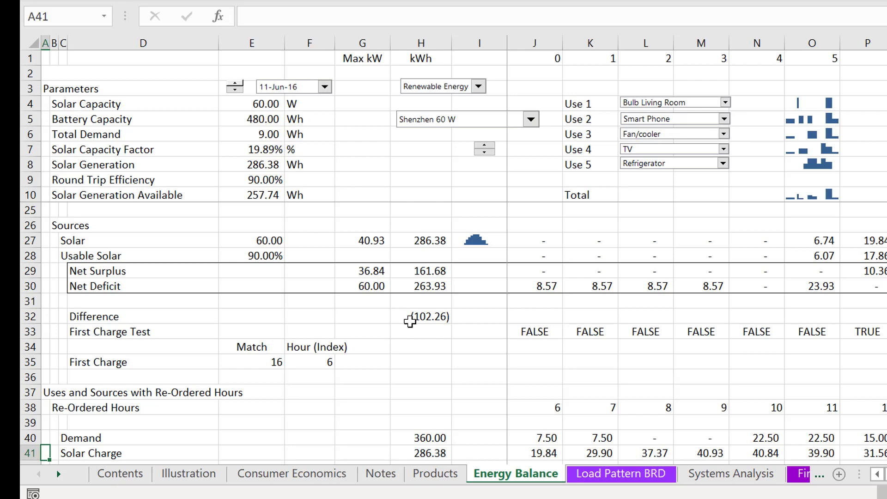
key("Up")
key("Up")
key("Up")
key("Up")
key("Up")
key("Up")
key("Up")
key("Up")
key("Up")
key("Up")
key("Up")
key("Up")
key("Up")
key("Up")
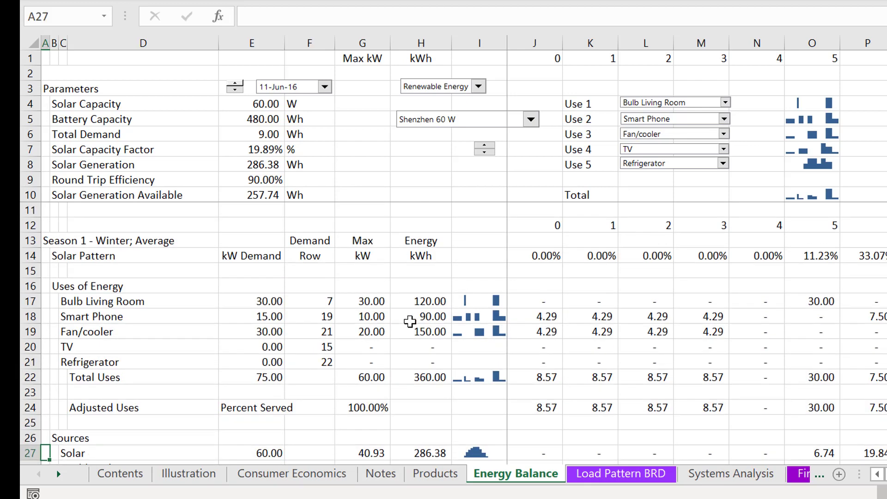
- Switch to the Products sheet and check the bulb Hours lookup formula in the Mini 30 W row
key("ctrl+Page_Up")
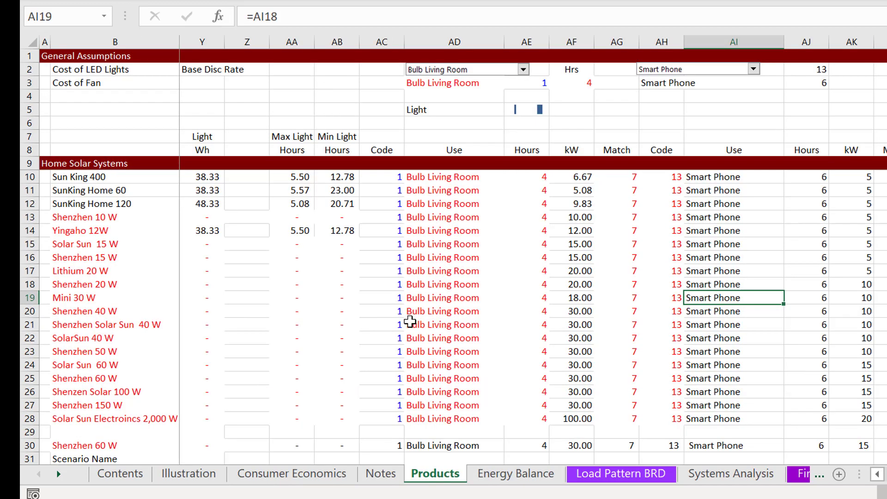
key("Left")
key("Left")
key("Left")
key("Left")
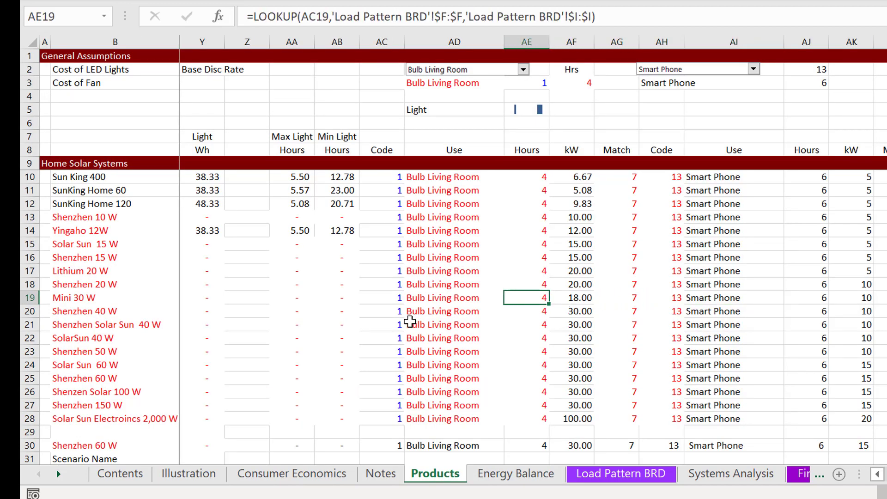
- Switch to the Load Pattern BRD sheet and check the watthours and use code of the T3 Bulb Other Rooms row
key("ctrl+Page_Down")
key("ctrl+Page_Down")
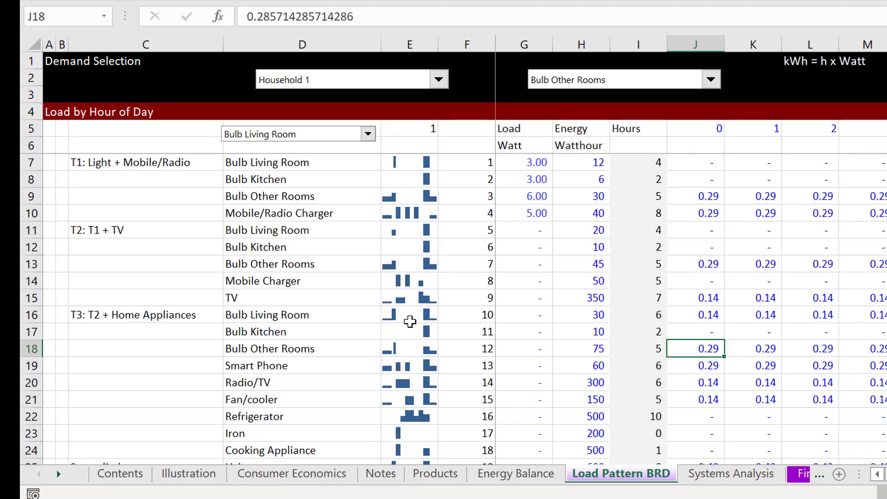
key("Left")
key("Left")
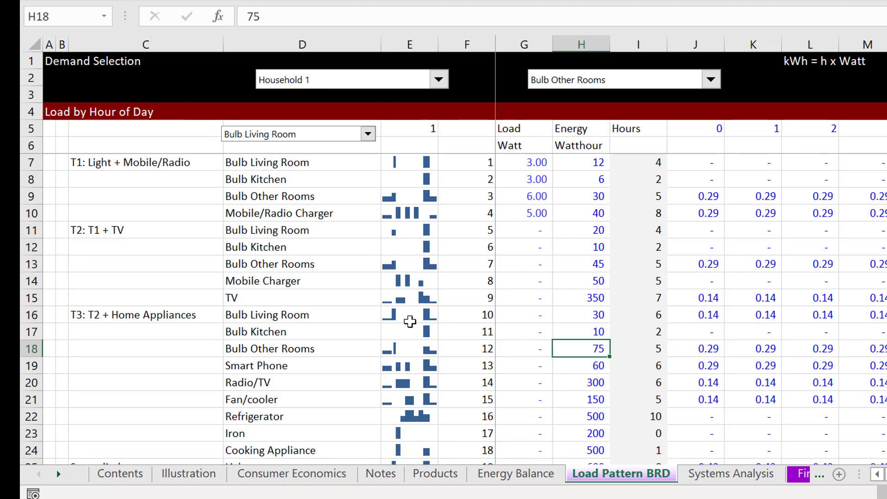
key("Page_Down")
key("Page_Up")
key("Left")
key("Left")
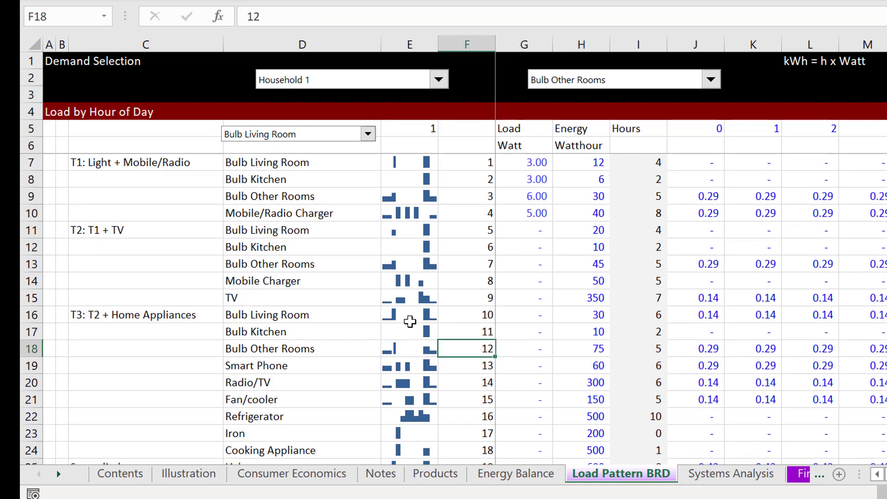
- Highlight the use codes of all load rows in F7:F39, from T1 Bulb Living Room to Government and other offices
key("Up")
key("Up")
key("Up")
key("Up")
key("Up")
key("Up")
key("Up")
key("Up")
key("Up")
key("Up")
key("Up")
key("Up")
key("Down")
key("shift+Down")
key("shift+Down")
key("shift+Down")
key("shift+Down")
key("shift+Down")
key("shift+Down")
key("shift+Down")
key("shift+Down")
key("shift+Down")
key("shift+Down")
key("shift+Down")
key("shift+Down")
key("shift+Down")
key("shift+Down")
key("shift+Down")
key("shift+Down")
key("shift+Down")
key("shift+Down")
key("shift+Down")
key("shift+Down")
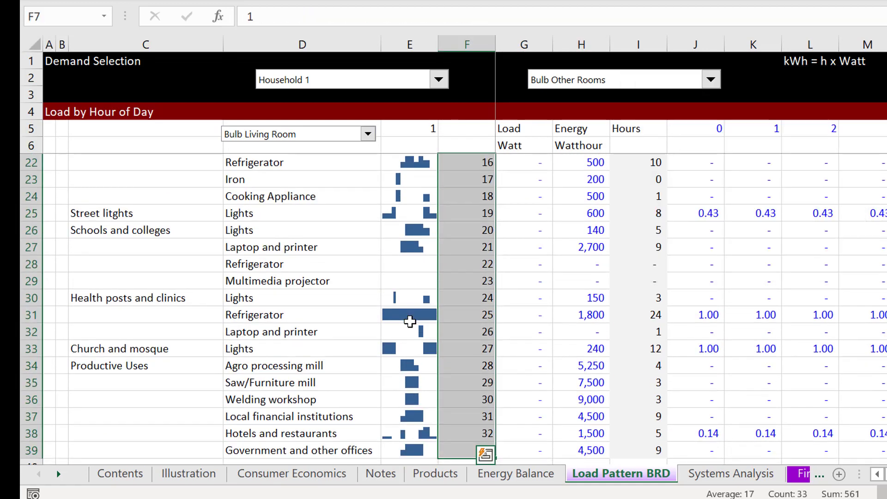
- Compare the hourly load sparklines in column E with the use codes, from the T1 rows down to Total Load
key("Left")
key("Up")
key("Down")
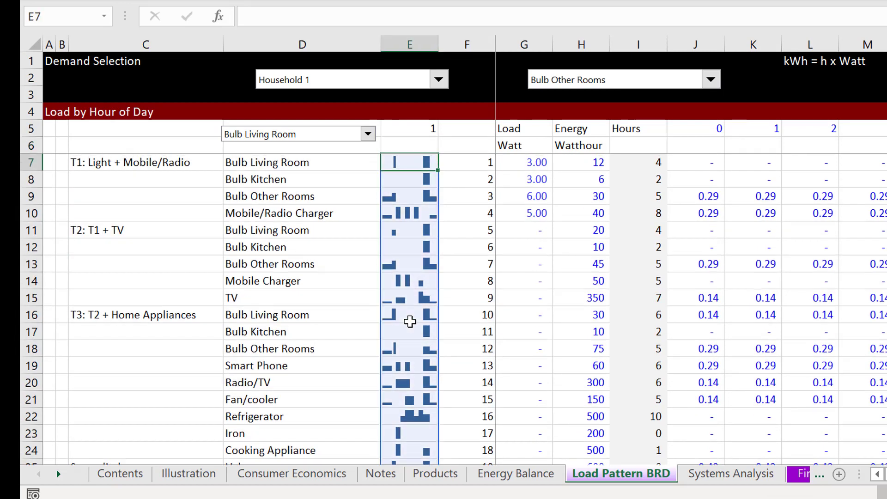
key("Down")
key("Right")
key("Up")
key("Down")
key("Page_Down")
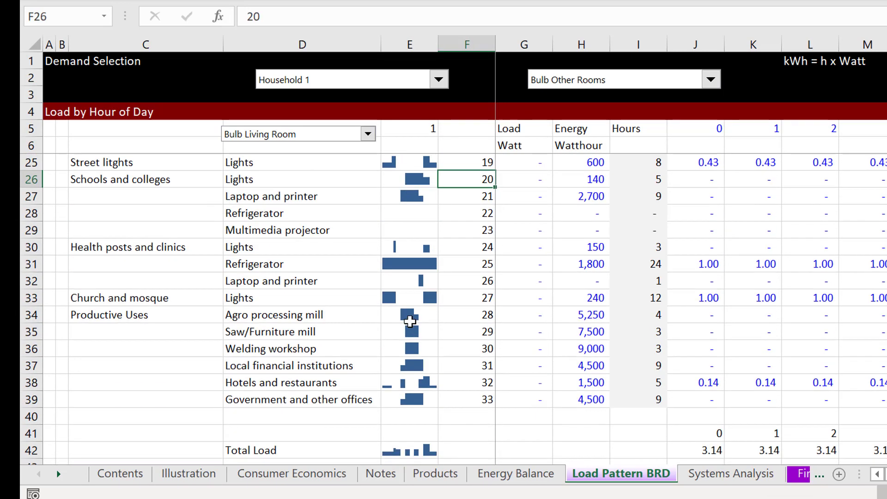
key("Page_Up")
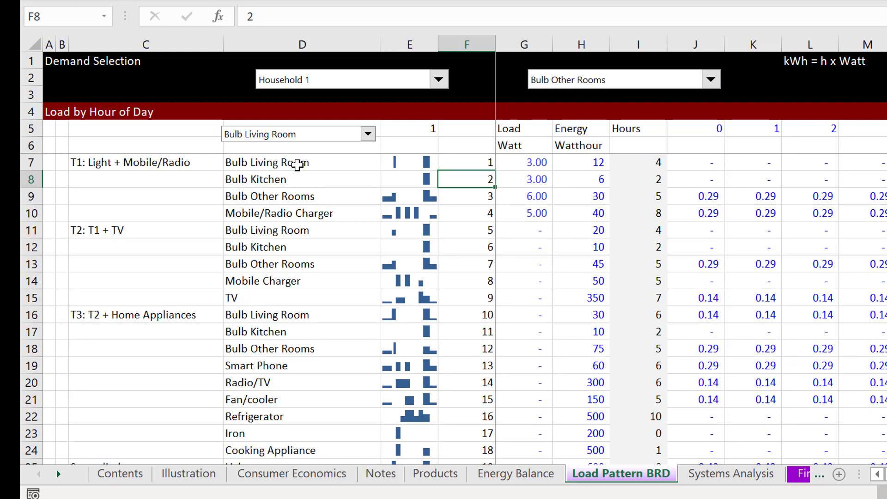
left_click(314, 138)
left_click(314, 138)
right_click(312, 133)
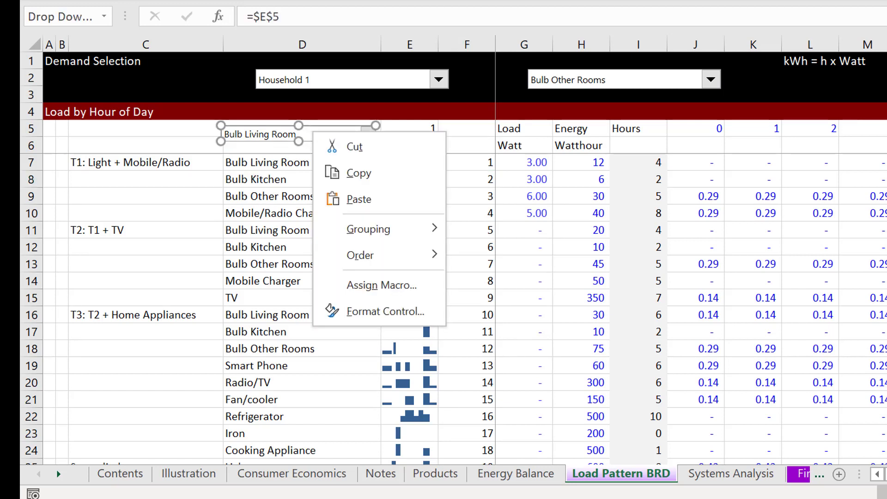
key("Escape")
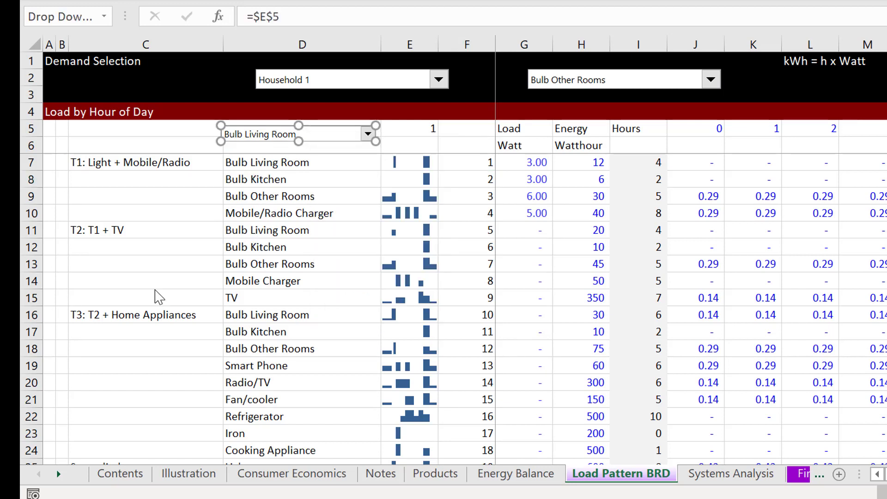
key("Escape")
- Return to the Products sheet and inspect the input range and cell link in the Bulb Living Room drop-down's Format Control settings
key("ctrl+Page_Up")
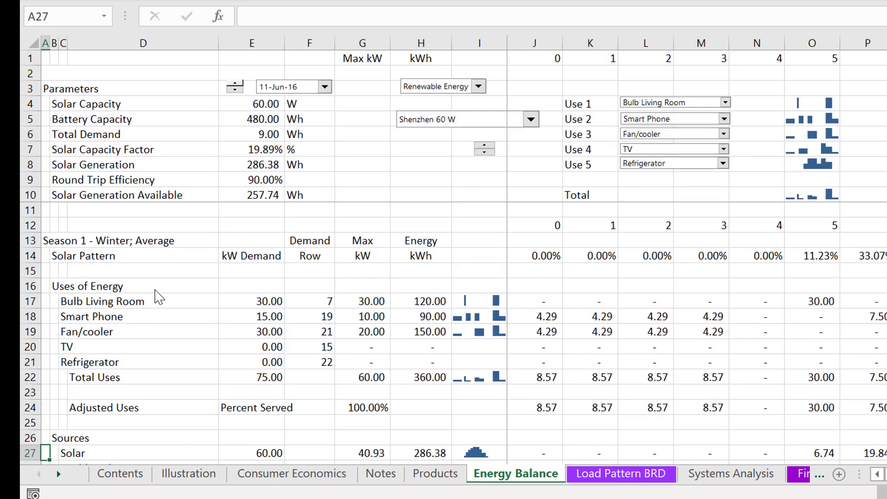
key("ctrl+Page_Up")
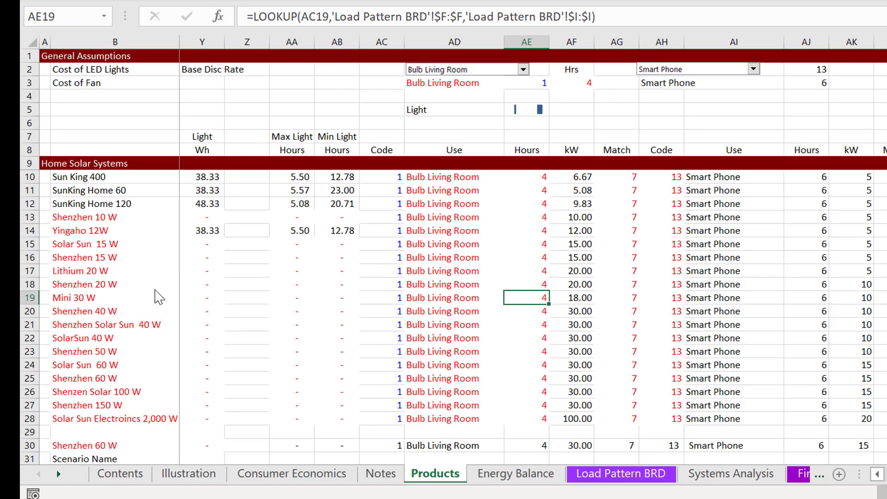
right_click(448, 69)
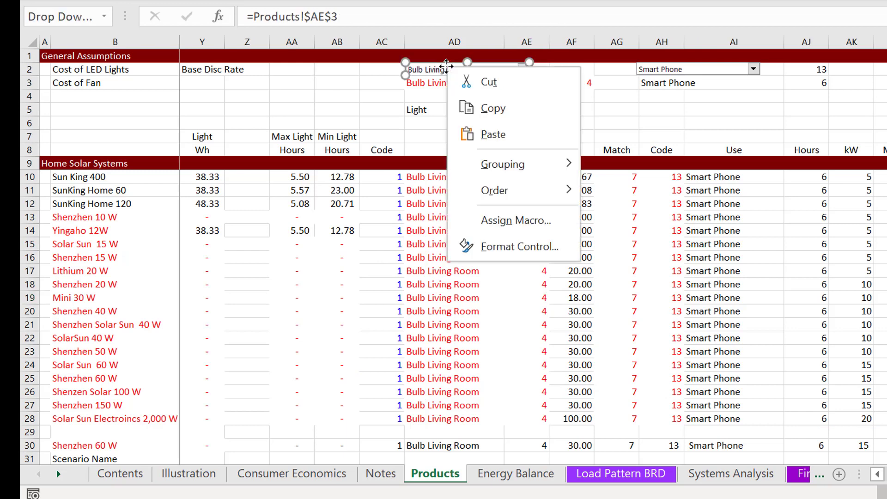
left_click(484, 239)
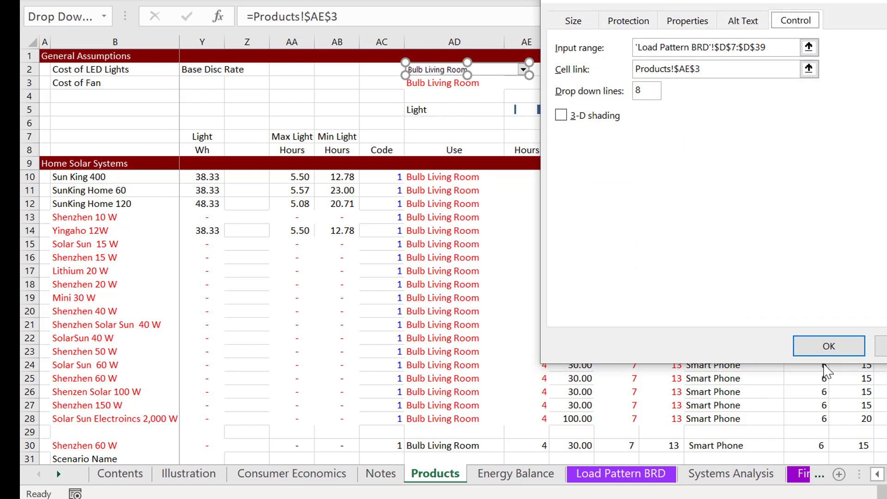
left_click(827, 345)
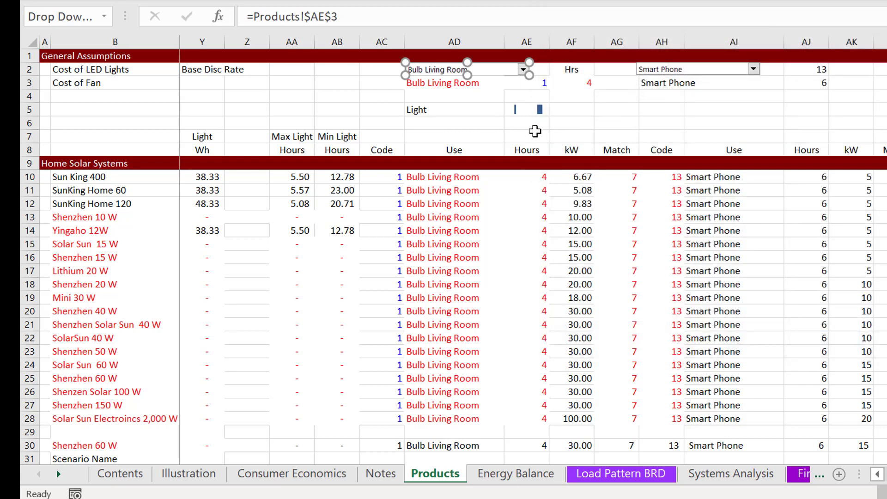
- Check cell AE3, which the light use drop-down is linked to, and its neighbouring cells
left_click(591, 114)
left_click(538, 88)
key("Up")
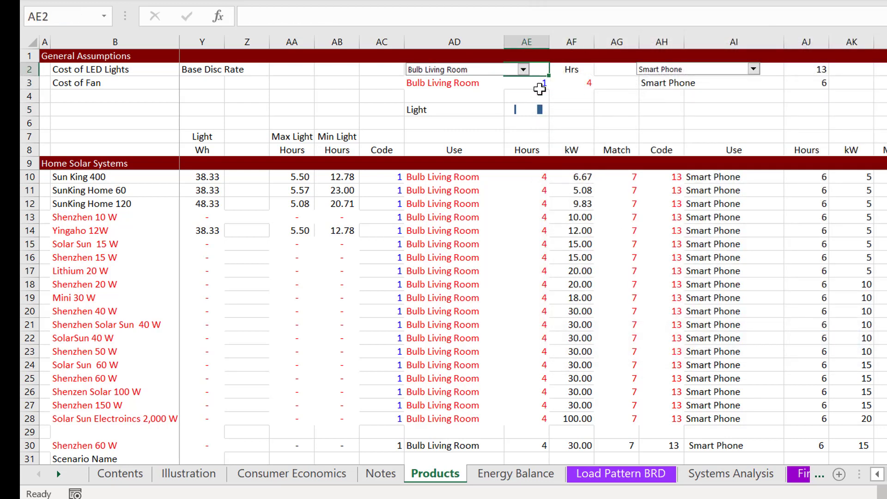
key("Left")
key("Down")
key("Right")
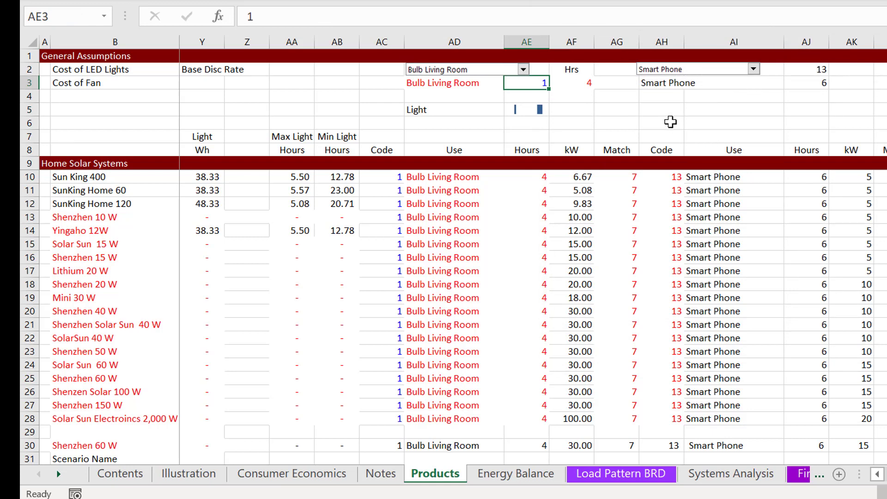
- Change the light use selection on the Products sheet to the first Bulb Other Rooms entry
left_click(469, 70)
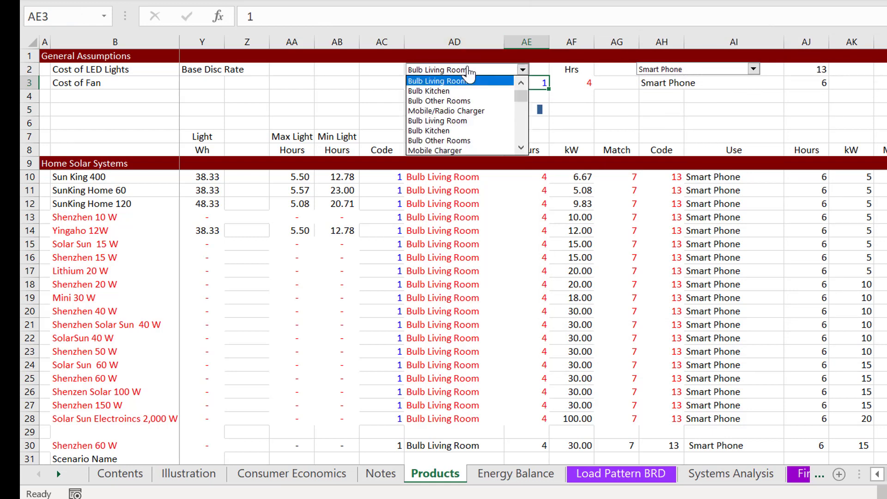
key("Down")
key("Down")
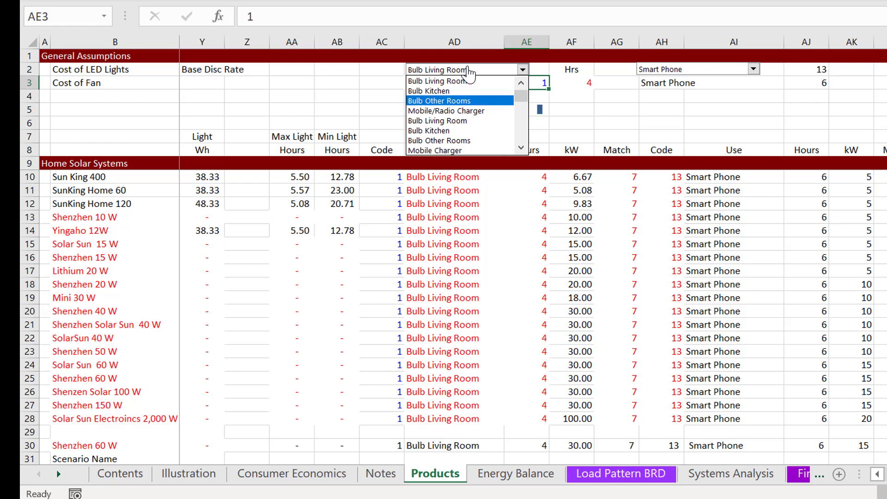
key("Return")
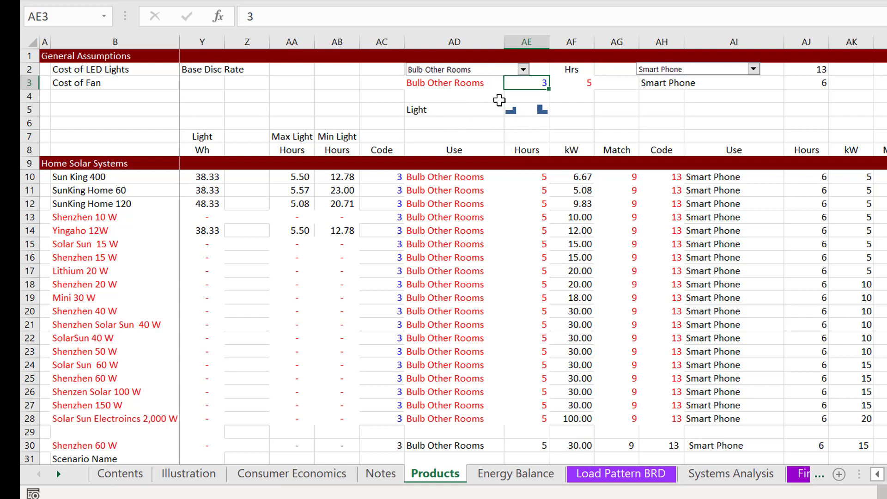
- Check the Hours, kW and Match formulas of the light use in the Sun King 400 row
left_click(513, 196)
key("Up")
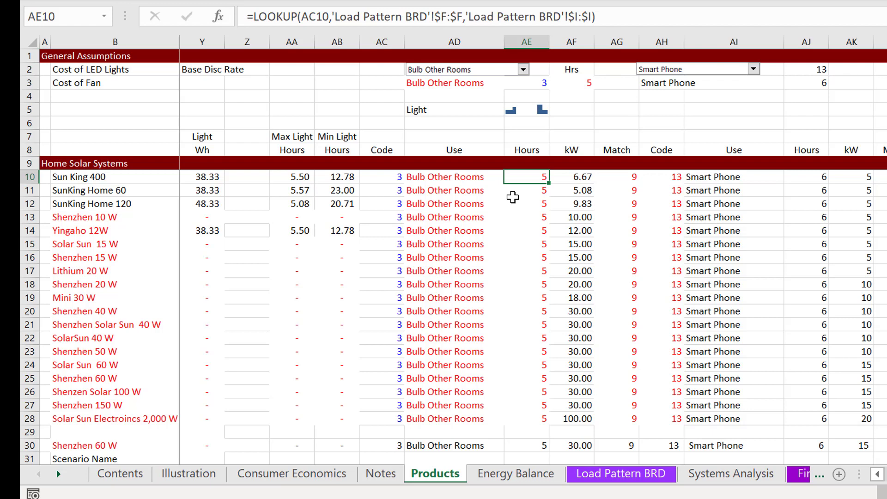
key("Right")
key("Right")
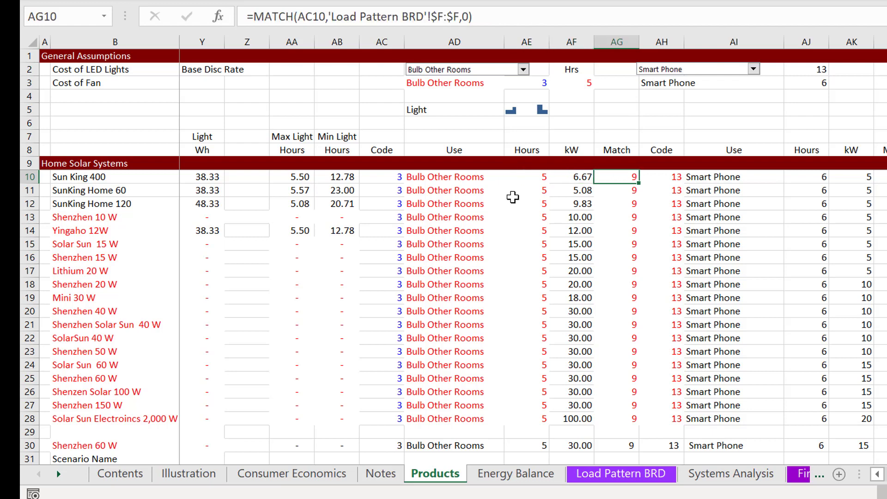
key("Left")
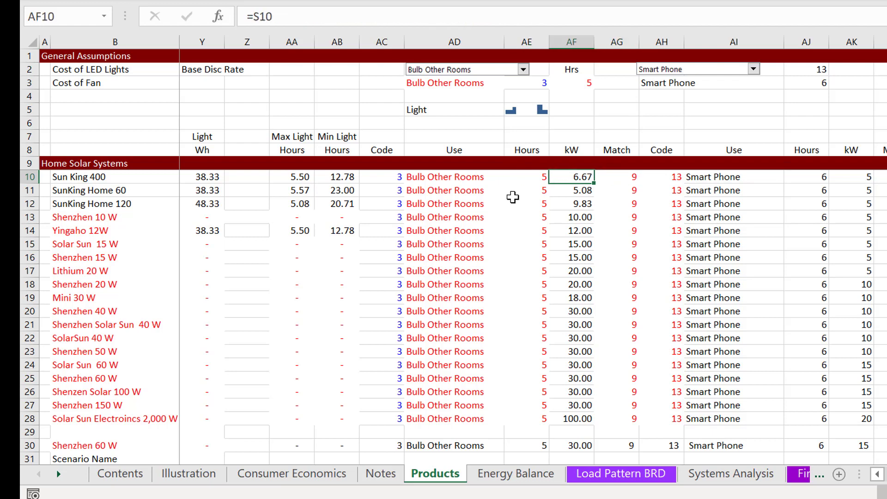
key("Right")
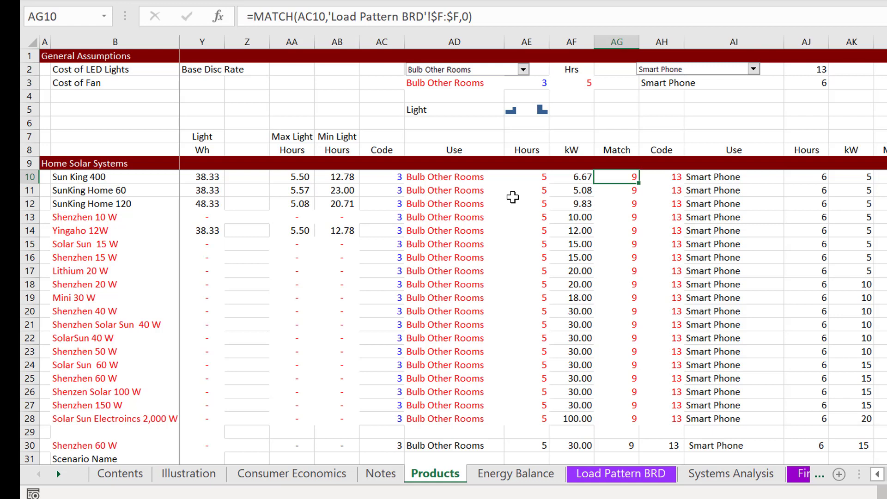
- Add the label "Row #" in AG7, above the Match heading
key("Up")
key("Up")
key("Up")
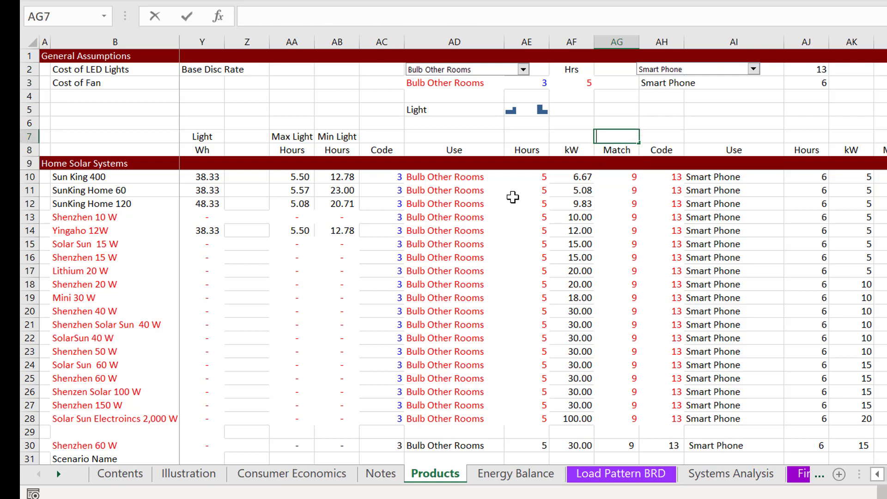
type("Row ")
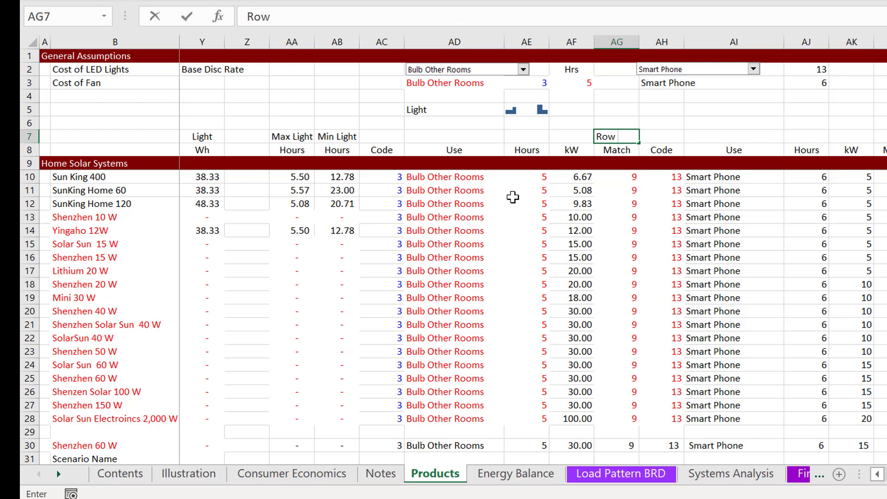
type("#")
key("Return")
key("Up")
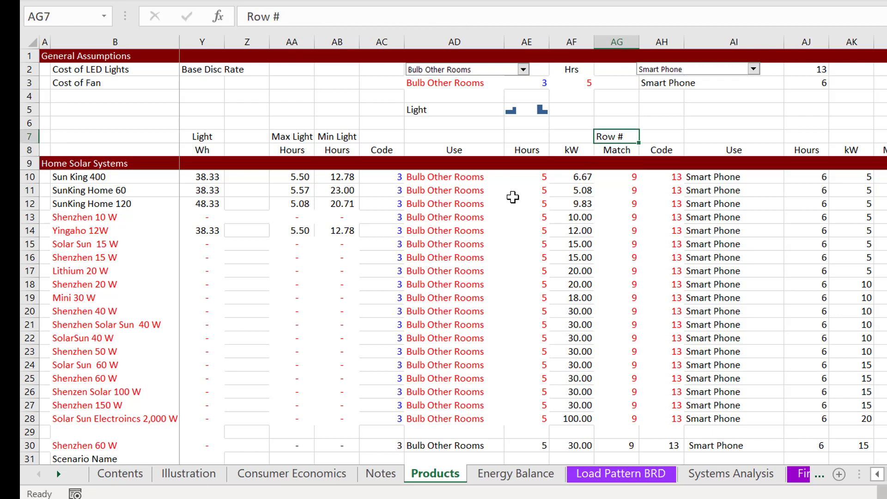
key("Left")
key("Left")
key("Left")
key("Right")
key("Right")
key("Right")
key("Right")
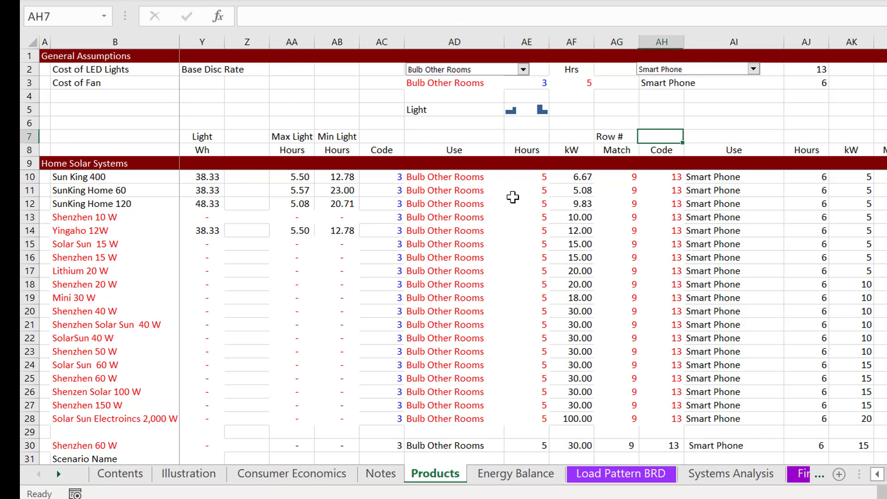
- Add the label "Demand" in AC7, above the light use's Code heading
key("Left")
key("Left")
key("Left")
key("Left")
key("Left")
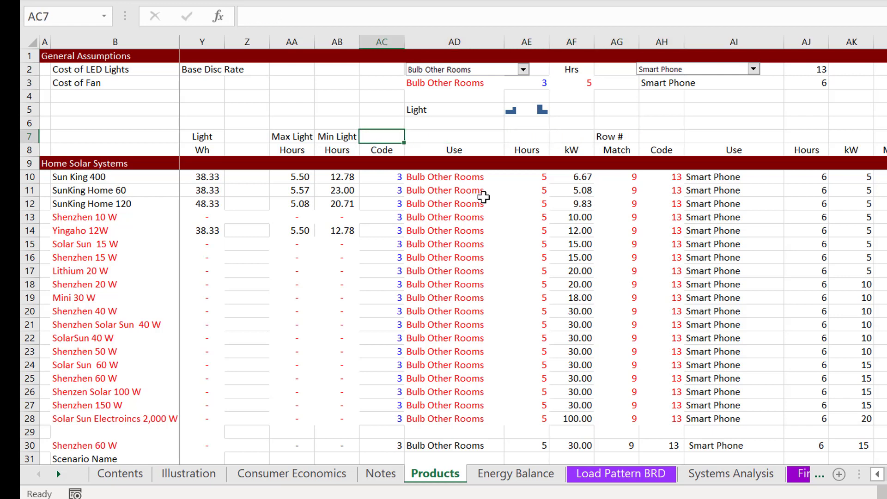
type("Applianc")
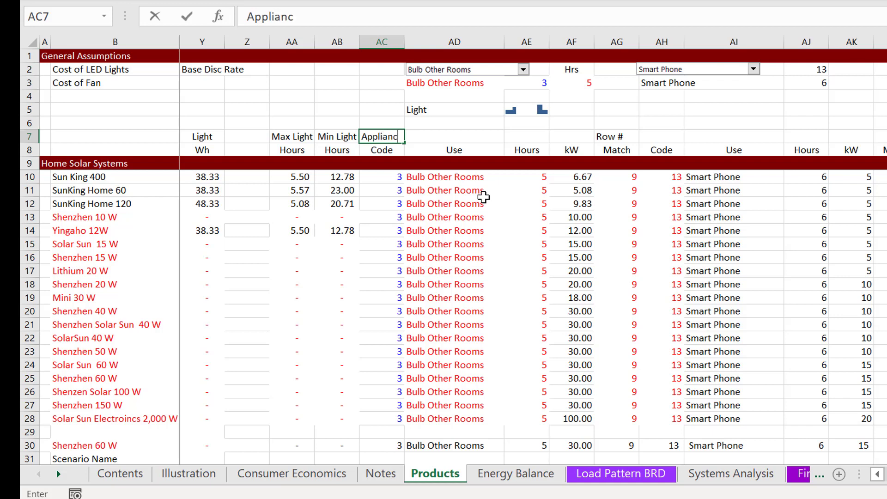
key("Escape")
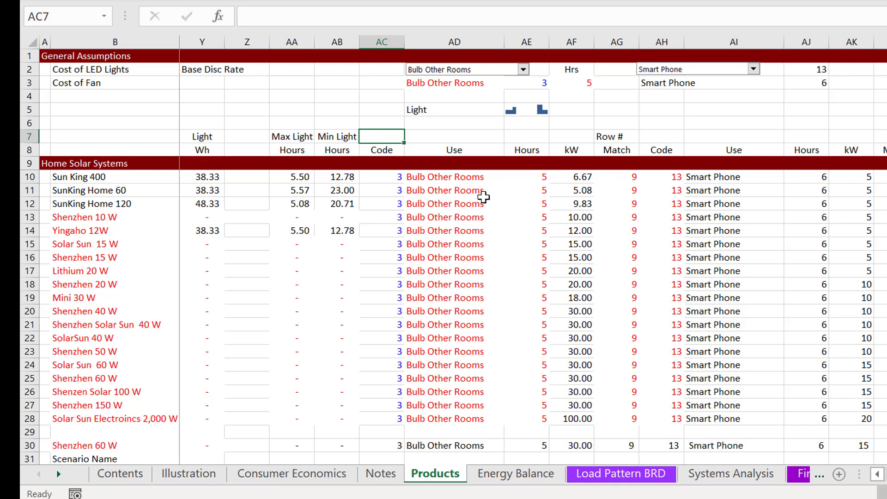
type("D")
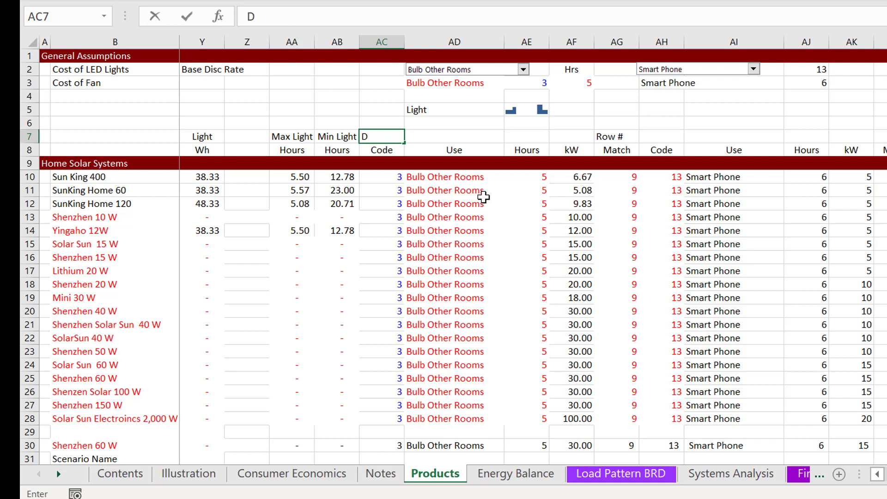
key("BackSpace")
type("Demand")
key("Return")
- Check the lookup formula that returns the light use name in the Sun King 400 row
key("Up")
key("Right")
key("Down")
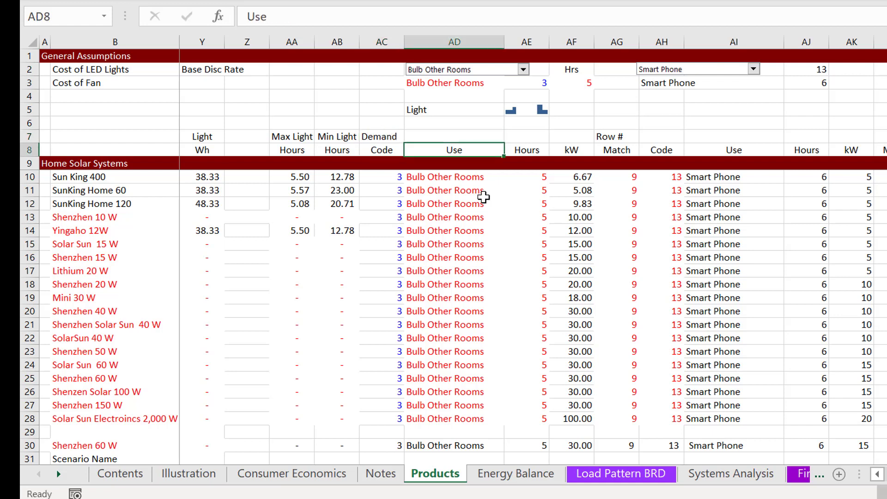
key("Down")
key("Down")
key("F2")
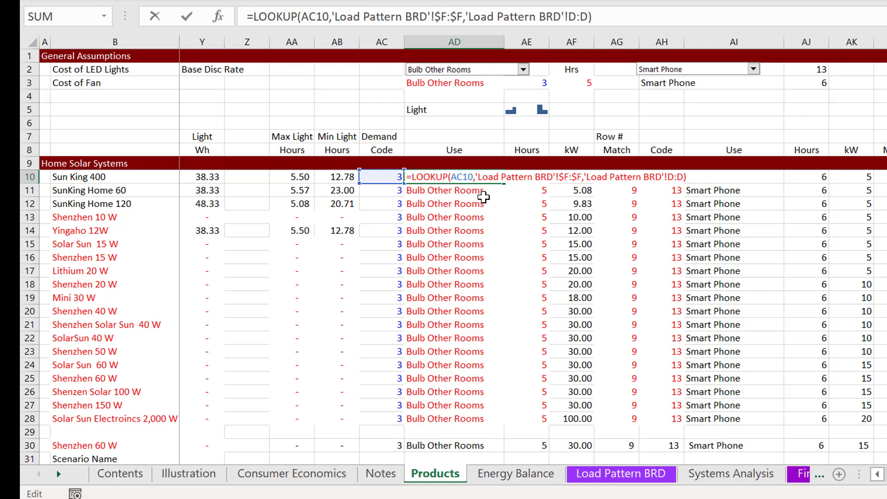
key("Escape")
- Examine the code and the first hourly load values of the T1 Bulb Other Rooms row on the Load Pattern BRD sheet
key("ctrl+Page_Down")
key("ctrl+Page_Down")
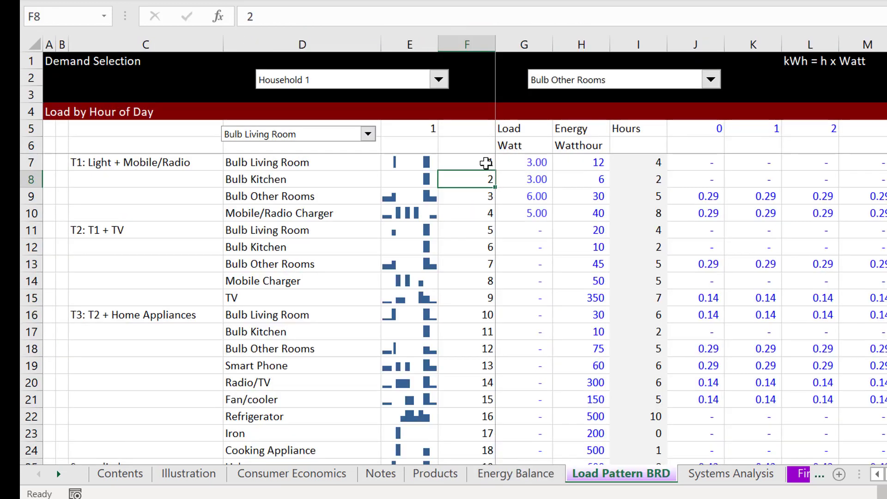
left_click(478, 198)
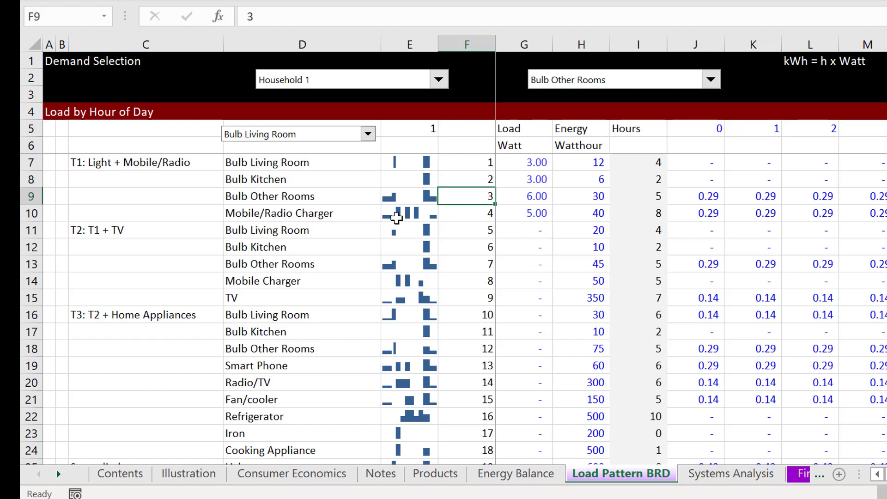
left_click(679, 194)
key("Right")
key("Right")
key("Right")
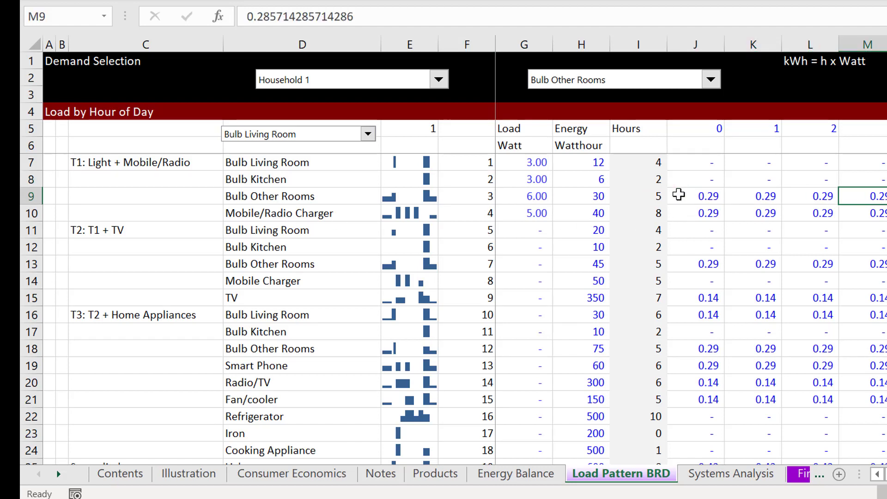
key("Left")
key("Left")
key("Left")
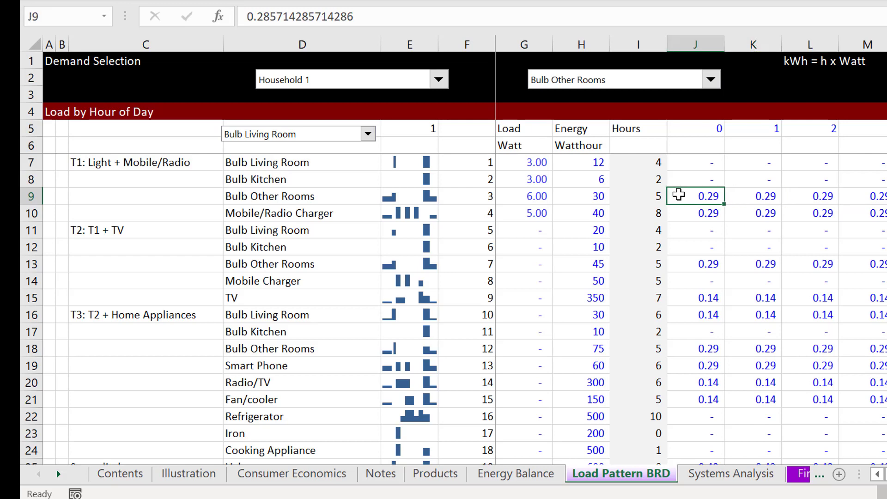
- Compare the light use on the Products sheet with the uses of energy on the Energy Balance sheet
key("ctrl+Page_Up")
key("ctrl+Page_Up")
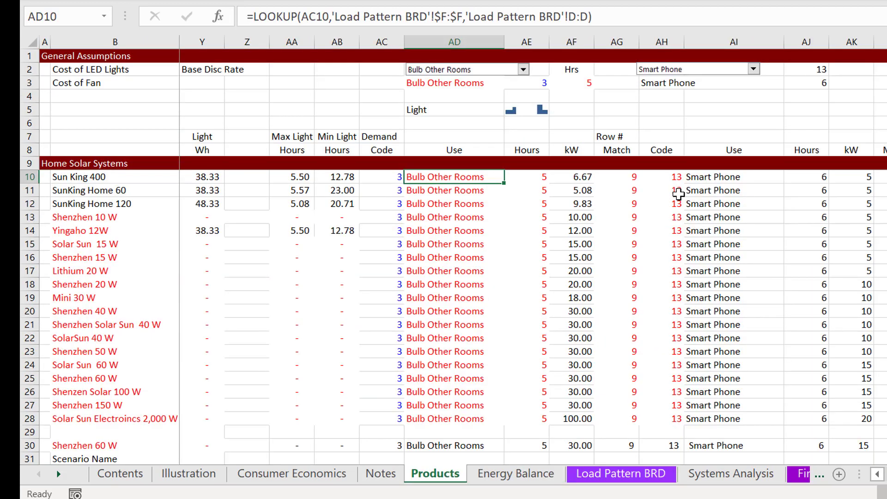
key("Right")
key("Left")
key("ctrl+Page_Down")
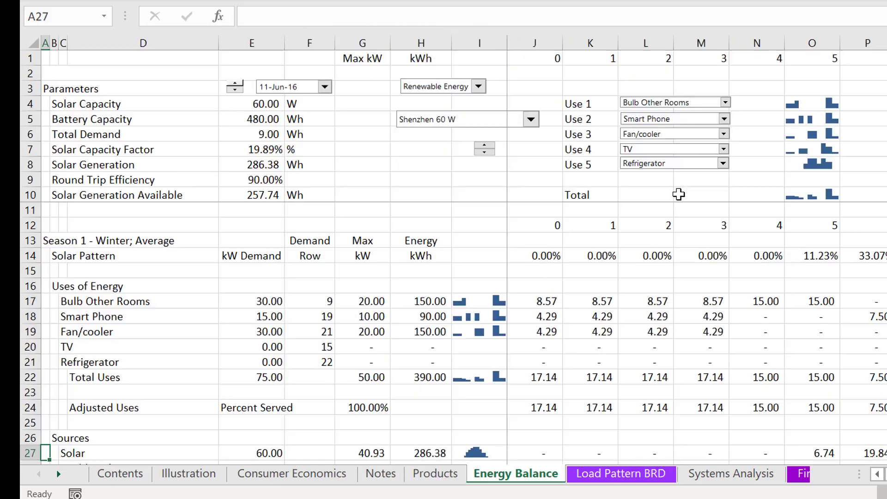
key("ctrl+Page_Up")
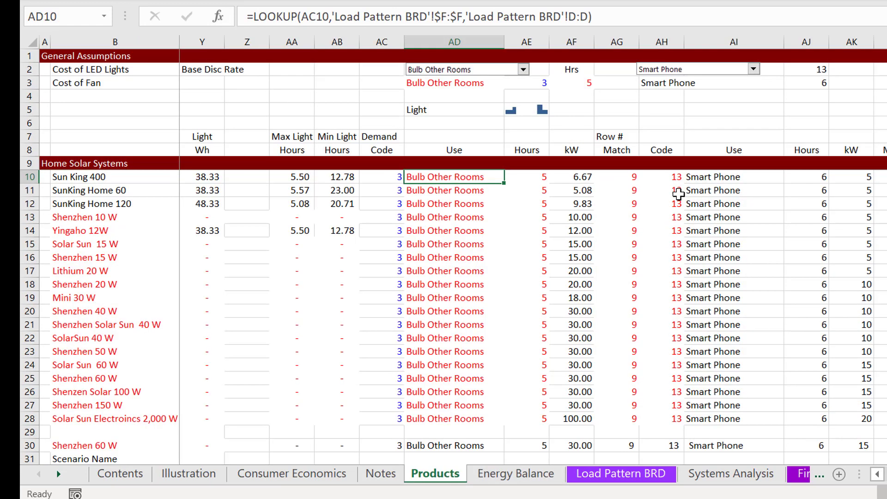
key("ctrl+Page_Down")
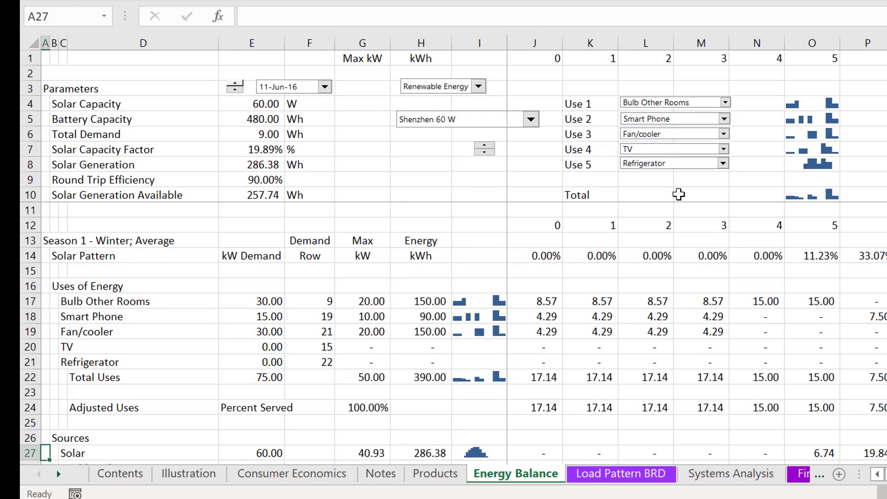
- Check the load, energy and hours cells of the T1 Bulb Other Rooms row on the Load Pattern BRD sheet
key("ctrl+Page_Down")
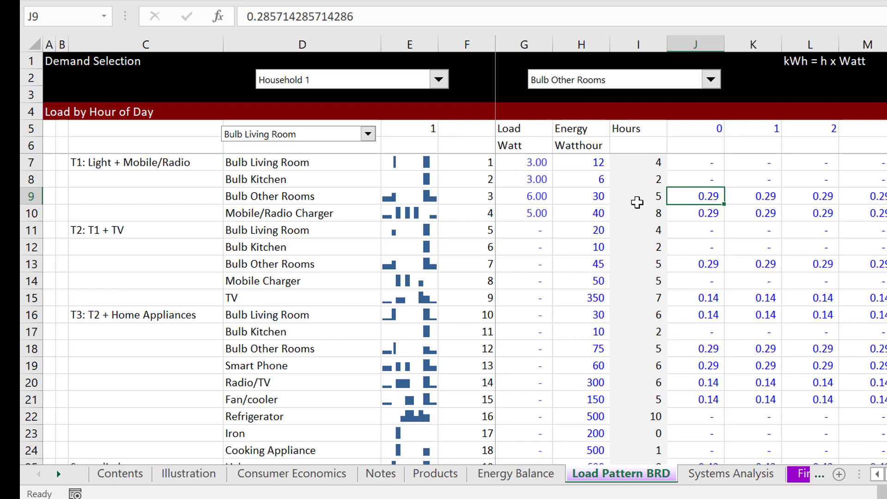
key("Left")
key("Left")
key("Left")
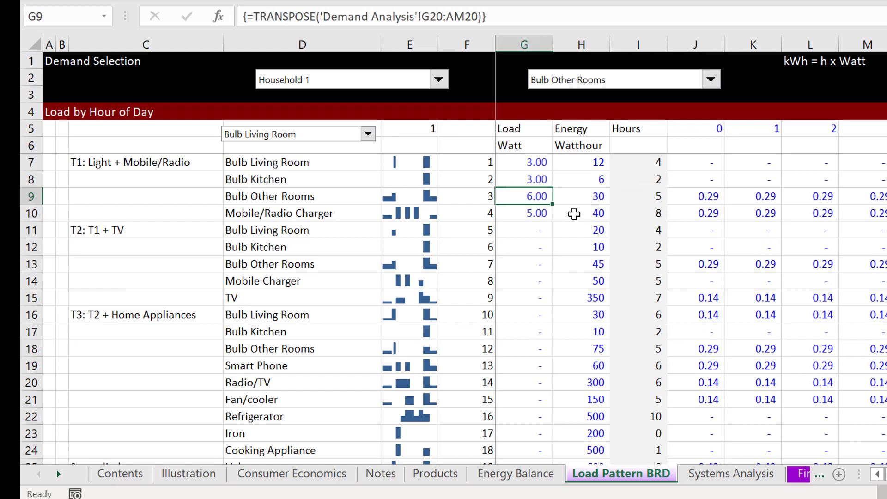
key("Left")
key("Right")
key("Right")
key("Right")
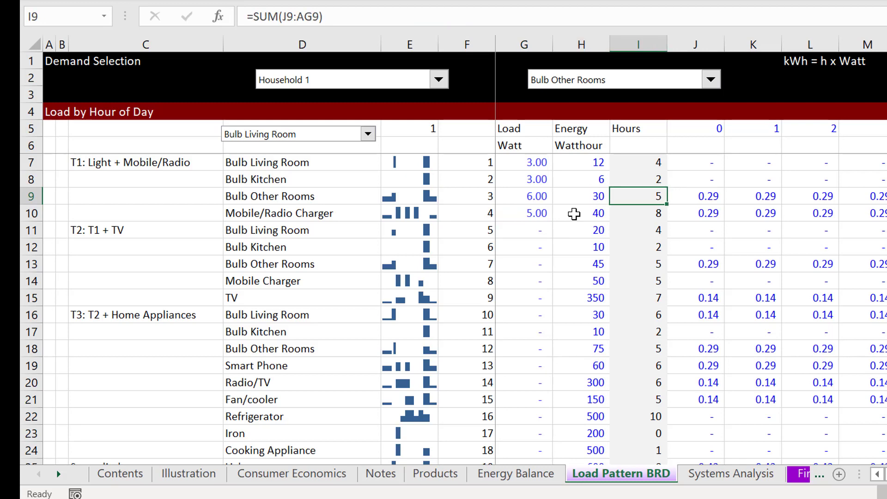
- Review the light use's kW cells for the first products on the Products sheet
key("ctrl+Page_Up")
key("ctrl+Page_Up")
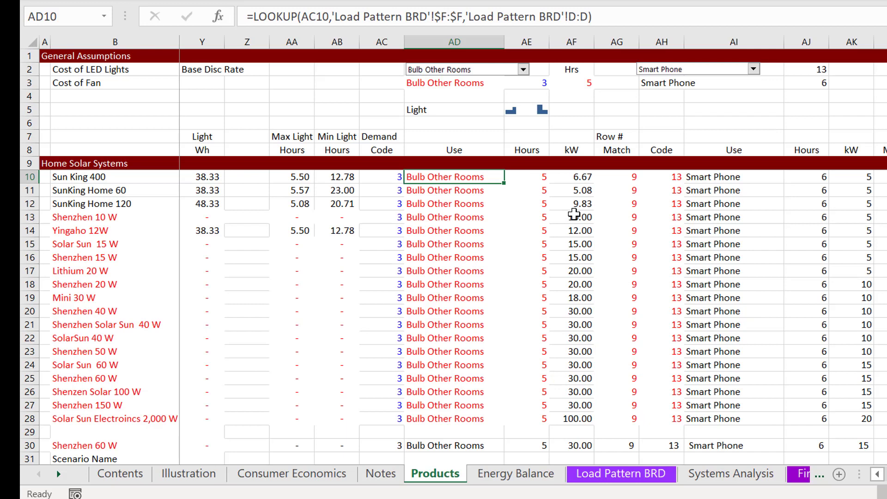
key("Right")
key("Right")
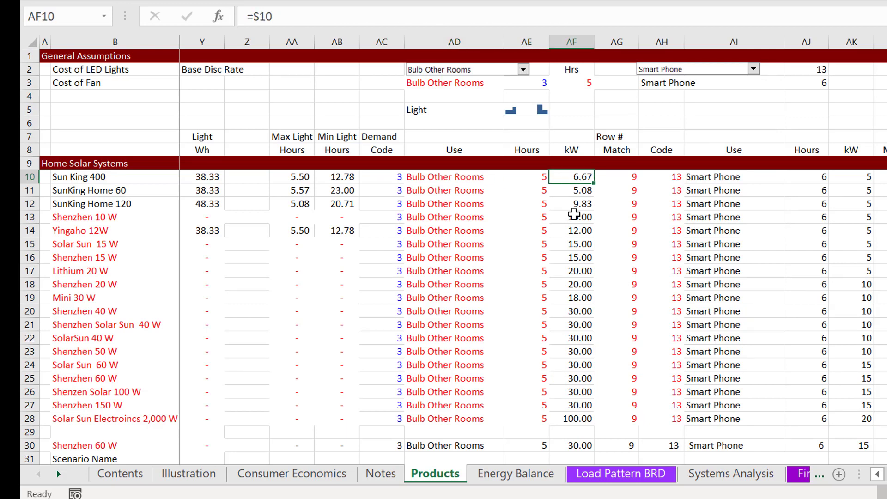
key("Down")
key("Down")
key("Down")
key("Up")
key("Up")
key("Up")
- Check the light Match cell and the Smart Phone Code and Use formulas in the Sun King 400 row
key("Right")
key("Right")
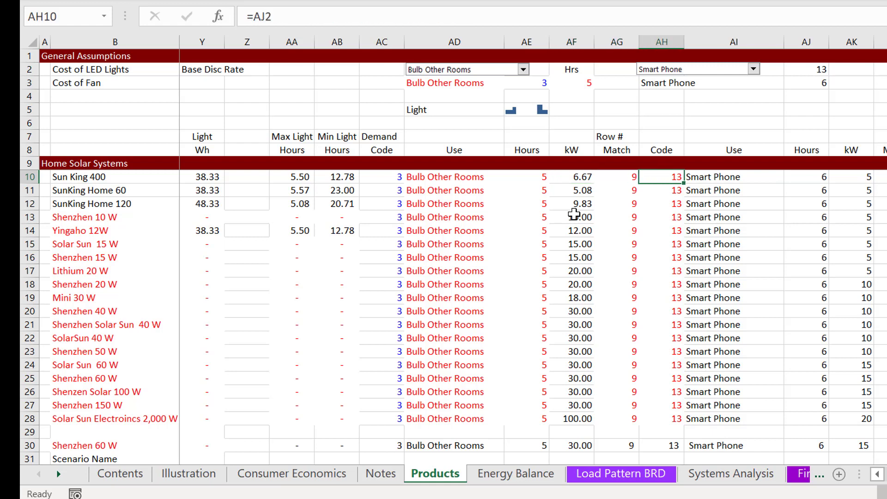
key("Left")
key("Left")
key("Right")
key("Right")
key("Right")
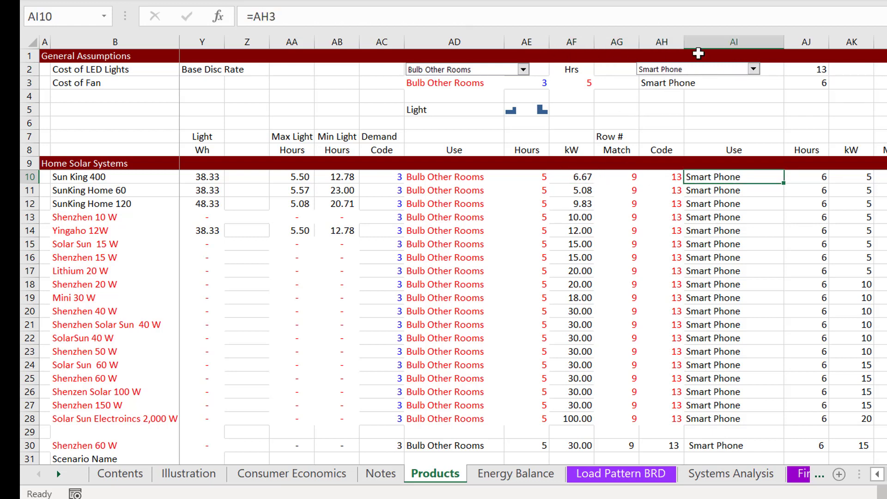
- Review the Smart Phone Hours cell and the kW values of the first three products
key("Right")
key("Right")
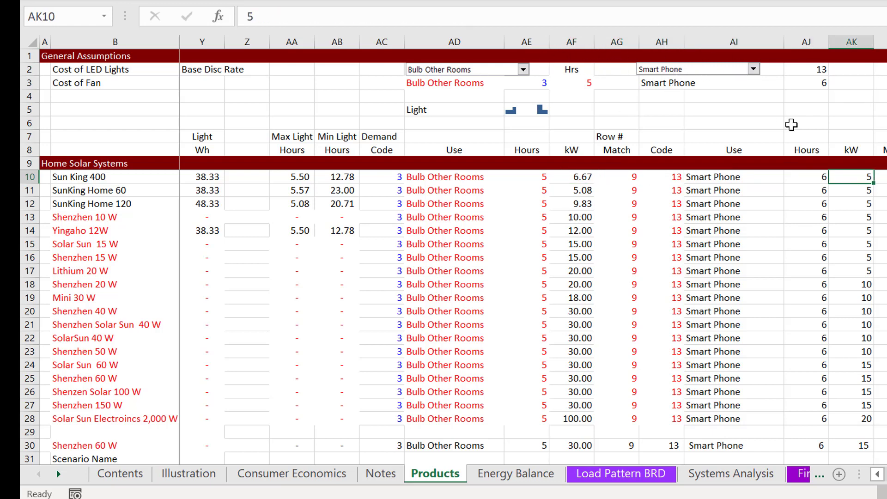
key("Down")
key("Down")
key("Up")
key("Up")
key("Down")
key("Down")
key("Up")
key("Up")
key("Up")
- Change the light use's kW heading in AF8 to "W"
key("Left")
key("Left")
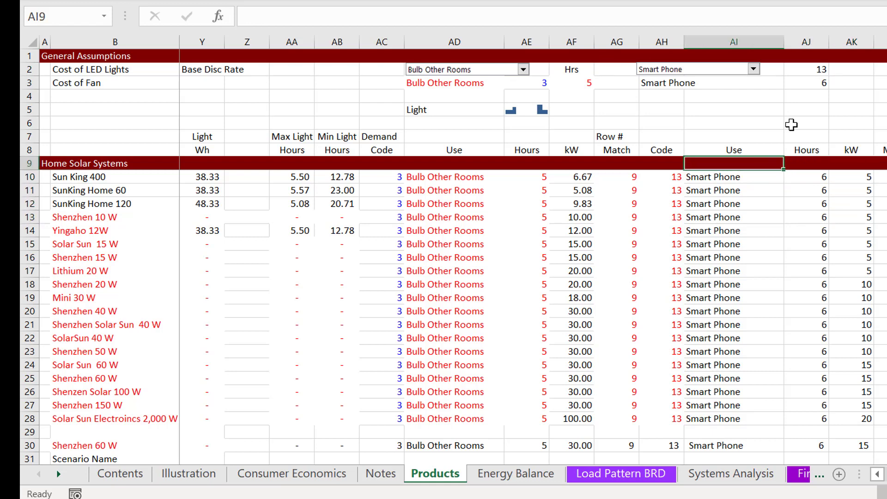
key("Up")
key("Left")
key("Left")
key("Left")
key("Left")
key("Right")
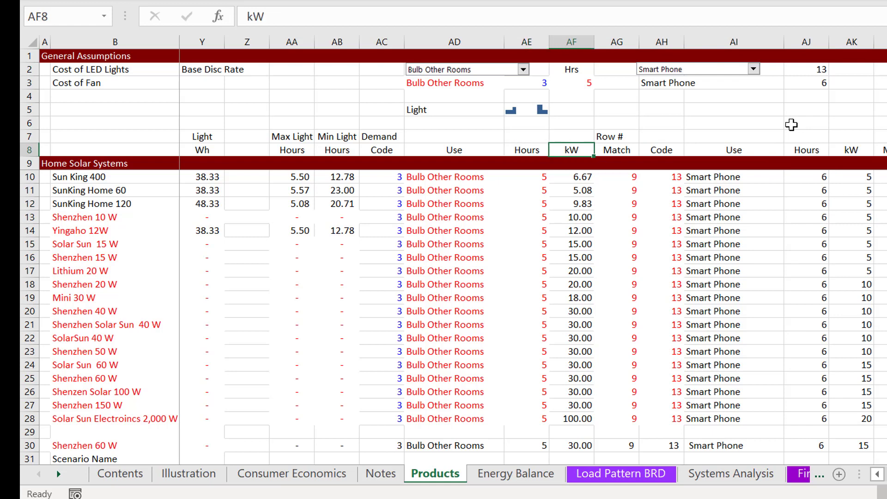
type("W")
key("Return")
- Change the Smart Phone kW heading in AK8 to "W"
key("Up")
key("Right")
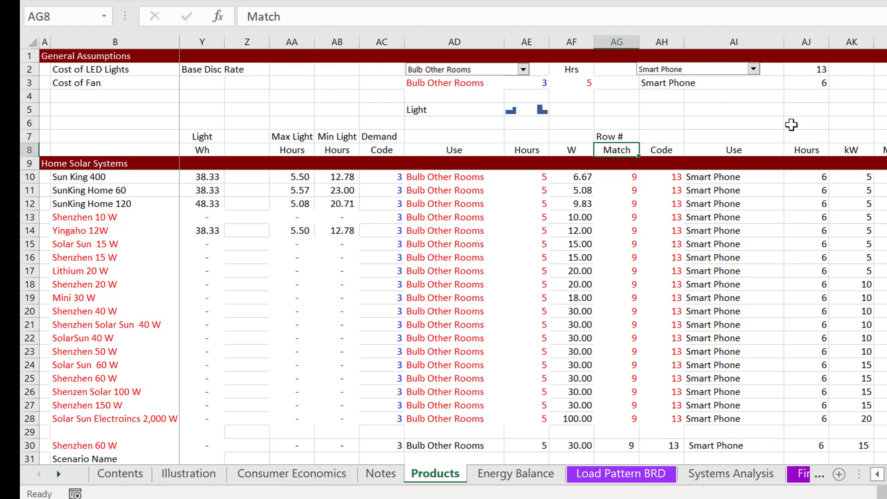
key("Right")
key("Right")
key("Right")
key("Right")
type("W")
key("Return")
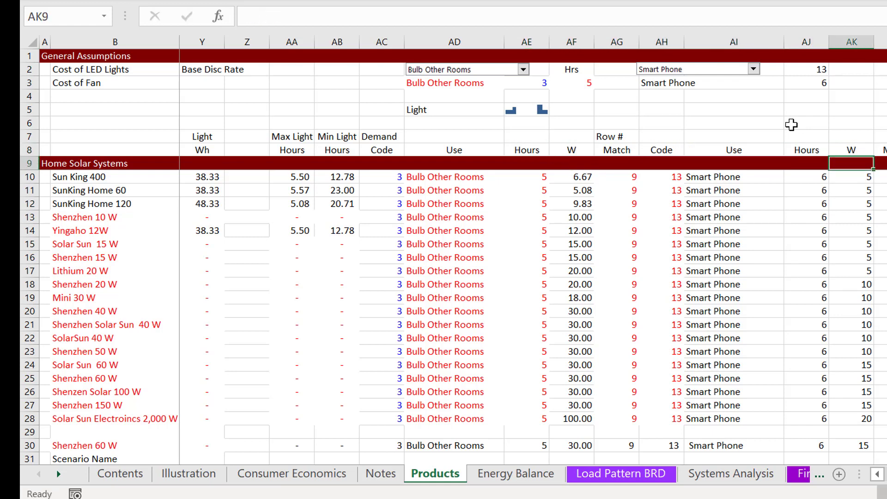
- Change the Fan/cooler kW heading in AP8 to "W"
key("Up")
key("Right")
key("Right")
key("Right")
key("Right")
key("Right")
key("Right")
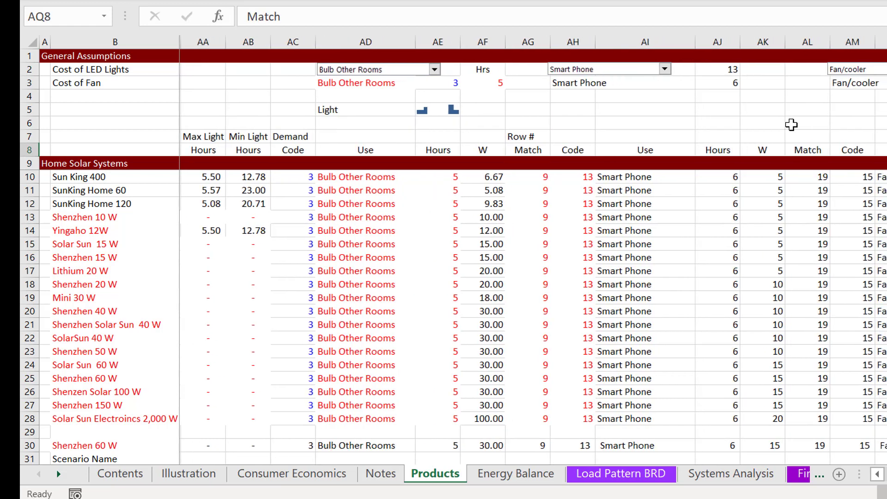
key("Left")
type("W")
key("Return")
- Change the TV kW heading in AU8 to "W"
key("Up")
key("Right")
key("Right")
key("Right")
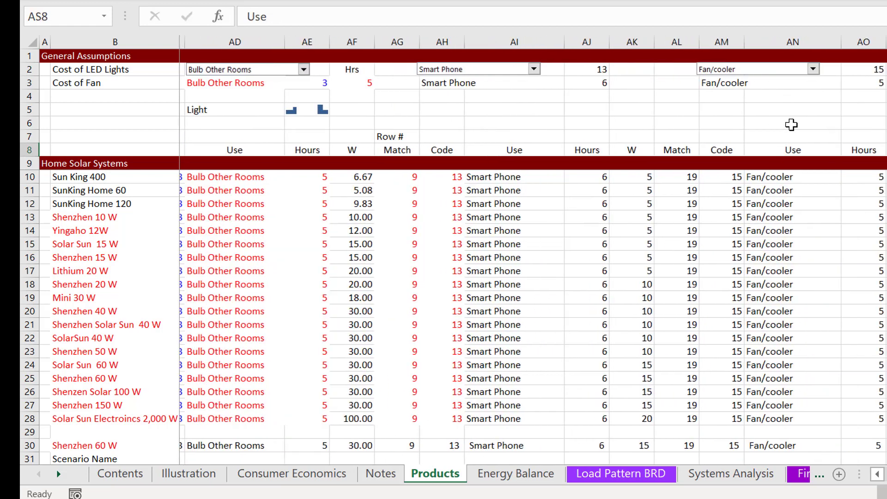
key("Right")
key("Right")
type("W")
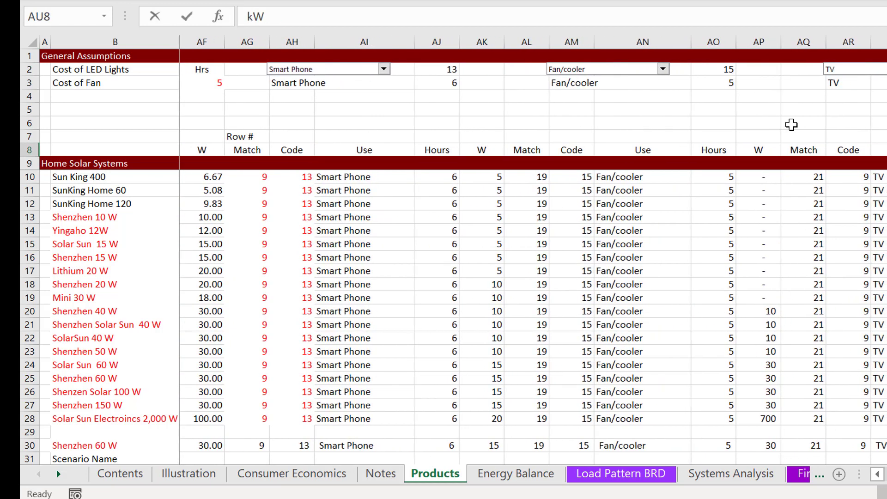
key("Return")
- Change the Refrigerator kW heading in AZ8 to "W"
key("Up")
key("Right")
key("Right")
key("Right")
key("Right")
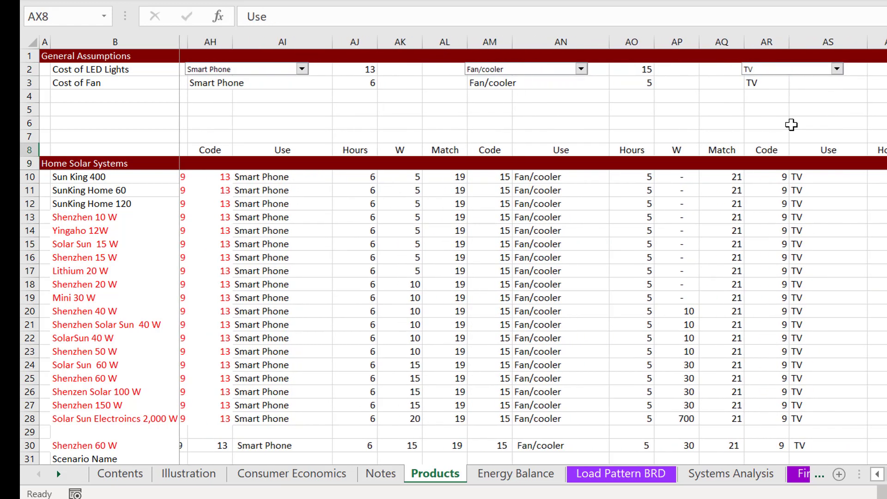
key("Right")
key("Right")
key("Right")
key("Right")
key("Left")
key("Left")
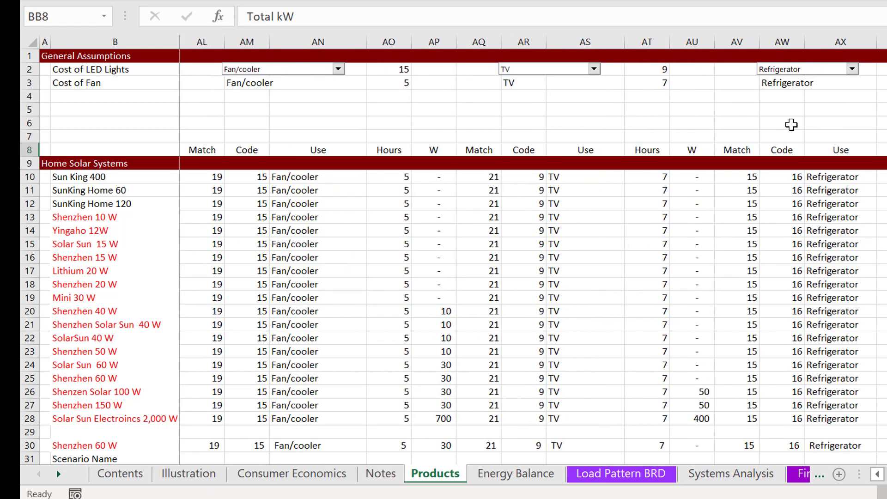
key("Left")
type("W")
key("Right")
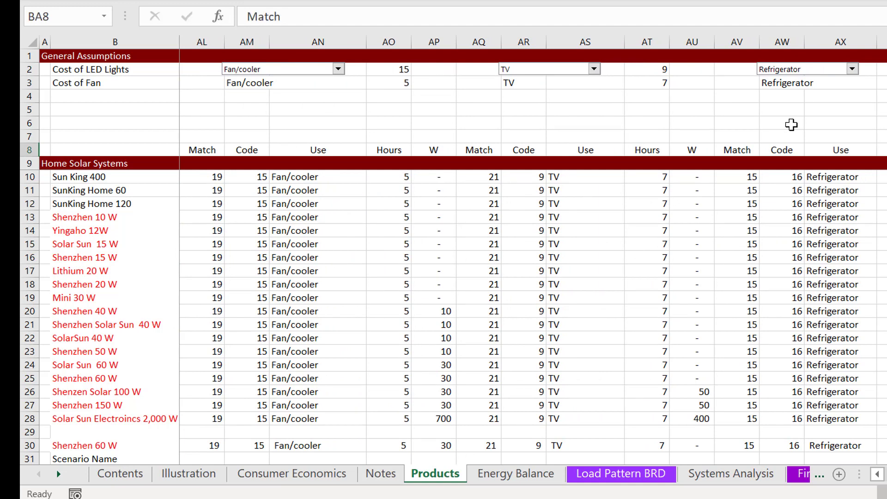
- Rename the total power heading in BB8 to "Total W"
key("Right")
key("F2")
key("BackSpace")
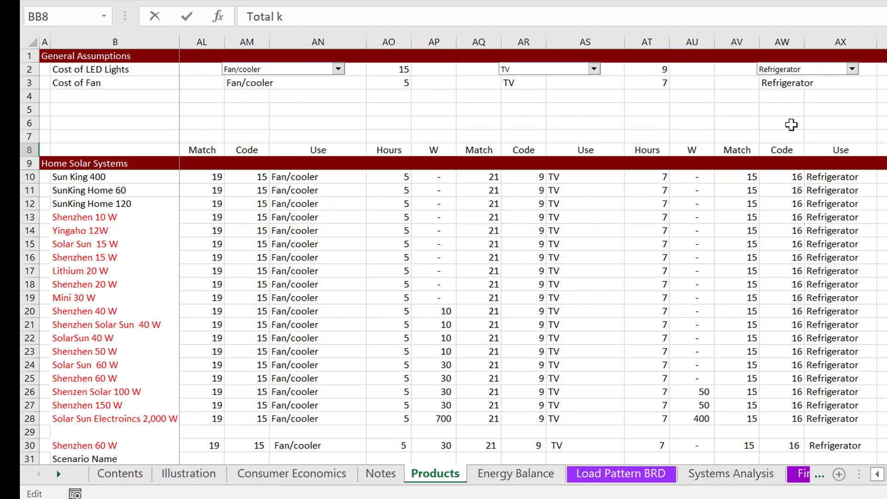
key("BackSpace")
type("W")
key("Return")
- Review the appliance and lighting columns on the Products sheet, from the total power heading back to Light Watt
key("Left")
key("Left")
key("Left")
key("Left")
key("Left")
key("Left")
key("Left")
key("Left")
key("Left")
key("Left")
key("Left")
key("Left")
key("Left")
key("Left")
key("Left")
key("Left")
key("Left")
key("Left")
key("Left")
key("Left")
key("Left")
key("Left")
key("Left")
key("Left")
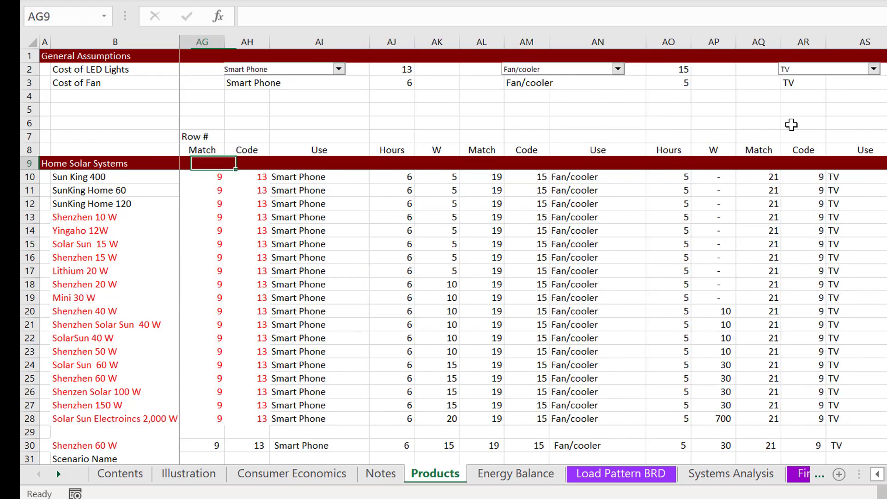
key("Down")
key("Left")
key("Left")
key("Left")
key("Left")
key("Left")
key("Left")
key("Left")
key("Left")
key("Left")
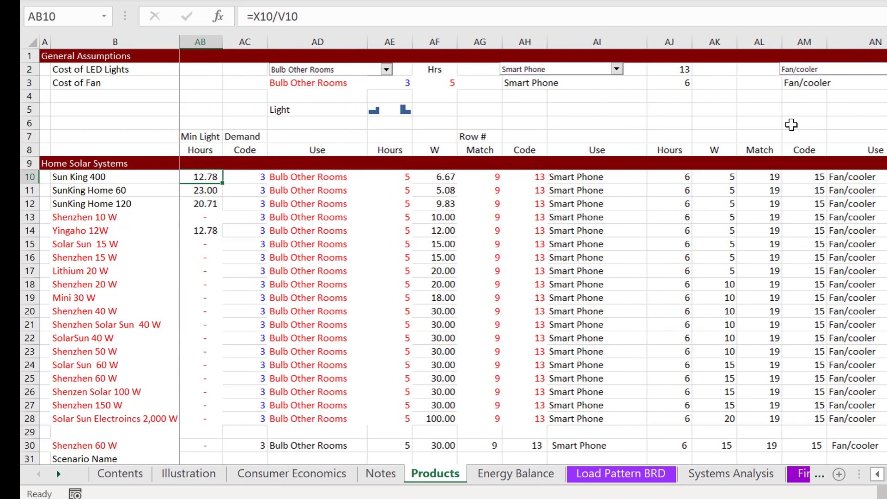
key("Left")
key("Left")
key("Left")
key("Left")
key("Left")
key("Left")
key("Left")
key("Left")
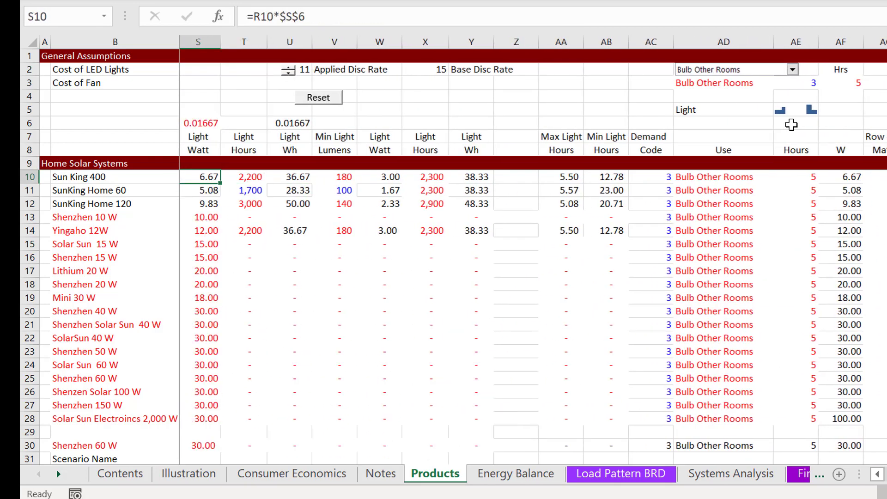
- Examine the battery, cost and solar W figures for the Sun King 400 in row 10
key("Left")
key("Left")
key("Left")
key("Left")
key("Left")
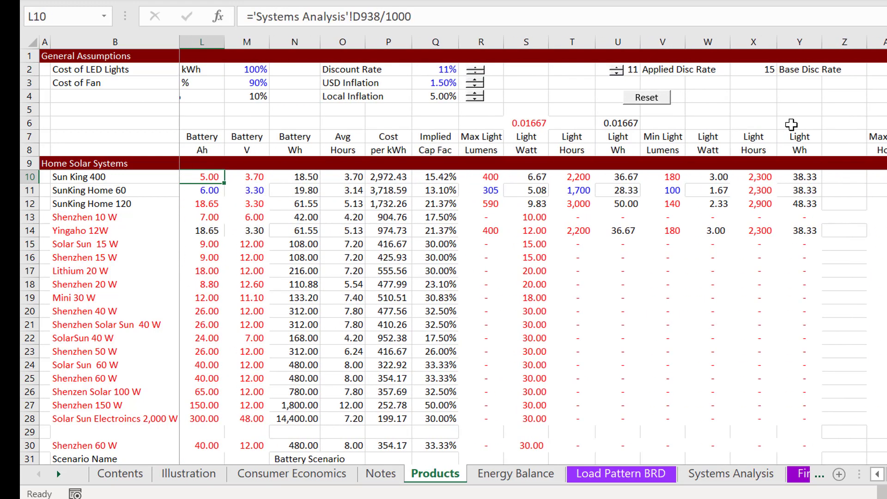
key("Right")
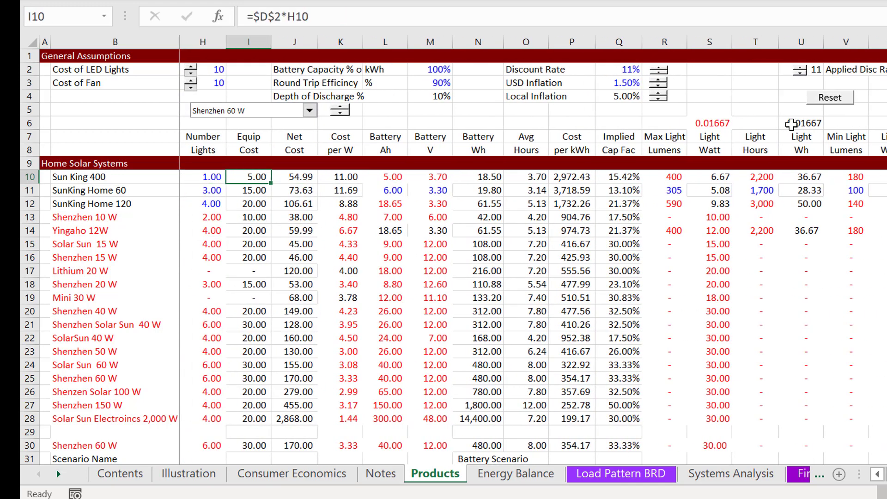
key("Left")
key("Left")
key("Left")
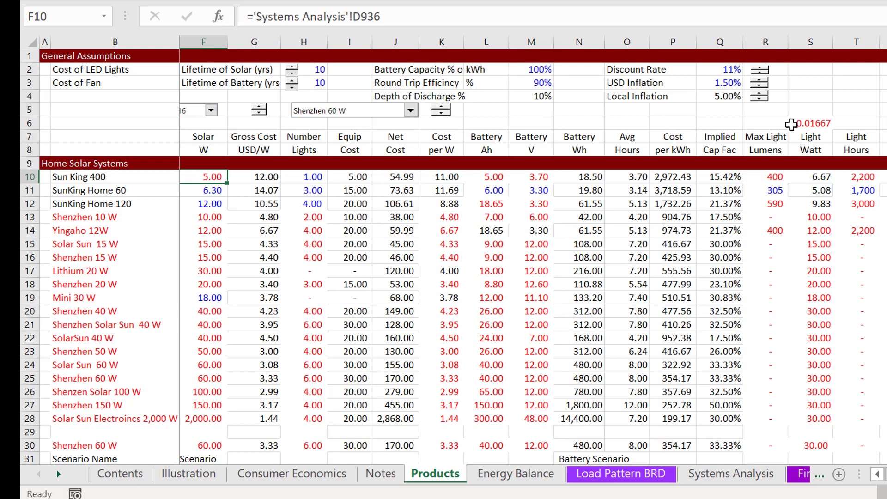
key("Left")
key("Right")
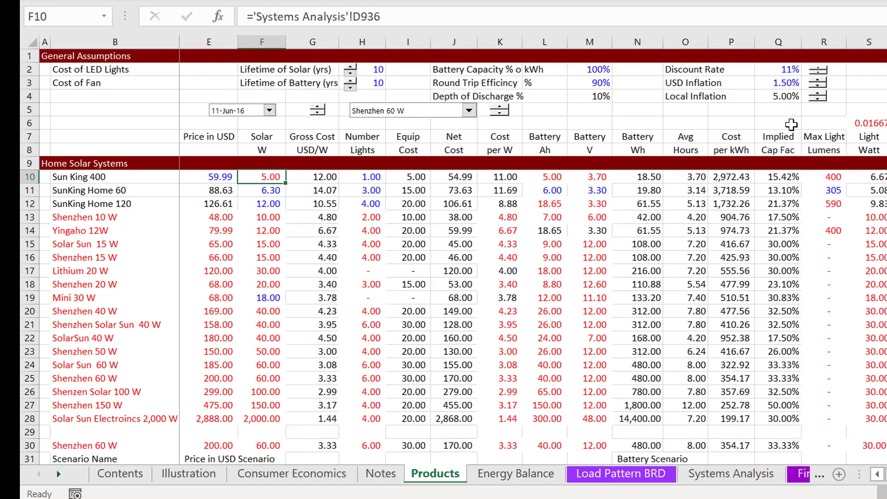
- Examine the light, bulb and smart phone demand columns for the Sun King 400 in row 10
key("Right")
key("Right")
key("Right")
key("Right")
key("Right")
key("Right")
key("Right")
key("Right")
key("Right")
key("Right")
key("Right")
key("Right")
key("Right")
key("Right")
key("Right")
key("Right")
key("Right")
key("Right")
key("Right")
key("Right")
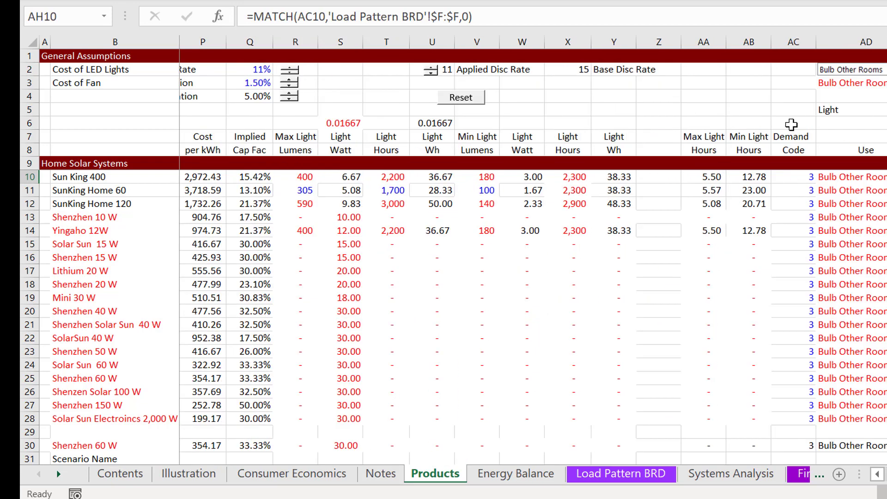
key("Right")
key("Right")
key("Right")
key("Right")
key("Right")
key("Left")
key("Left")
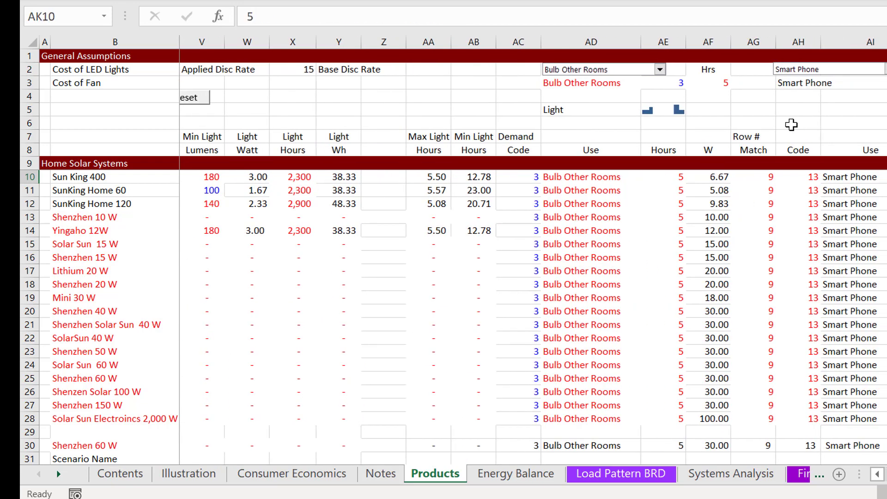
key("Right")
key("Right")
key("Right")
key("Right")
key("Left")
key("Left")
key("Left")
key("Left")
key("Left")
key("Left")
key("Left")
key("Left")
key("Left")
key("Left")
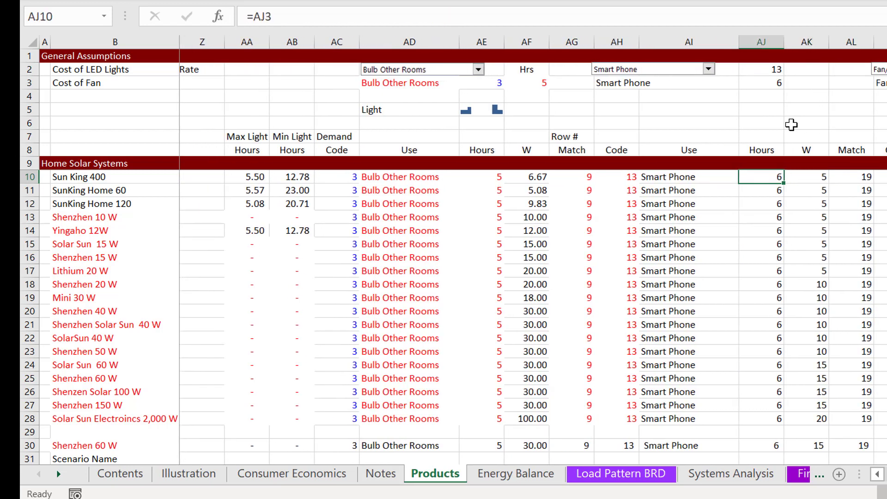
- Overwrite the Sun King 400's Bulb Other Rooms wattage in AF10 with 5
key("Left")
key("Left")
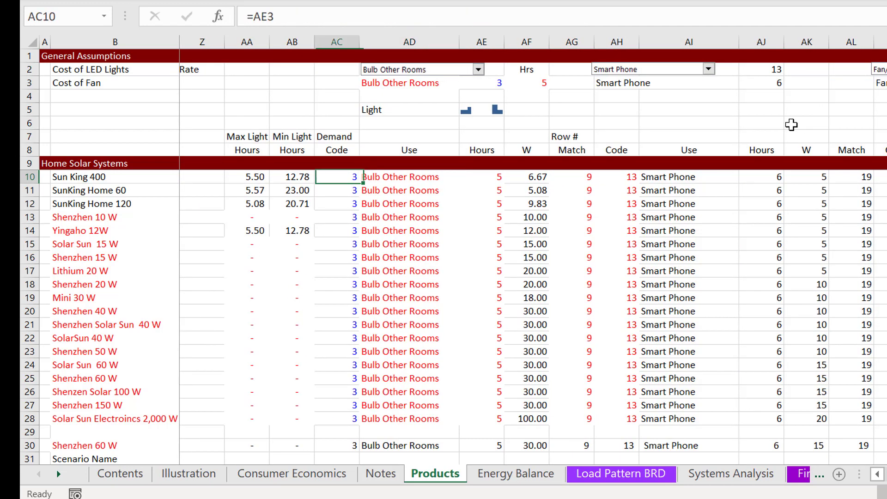
key("Right")
key("Right")
key("Right")
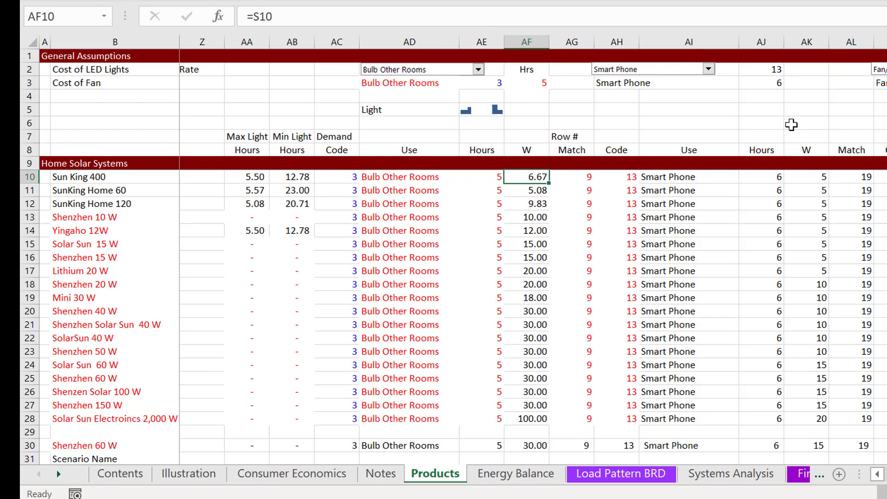
type("5")
key("Return")
key("Up")
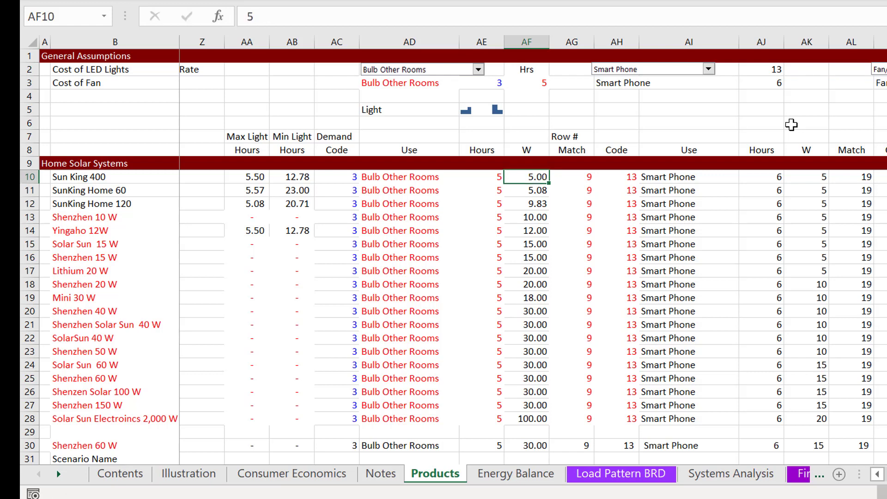
- Format the Smart Phone wattages in AK10:AK28 as numbers with two decimals
key("Right")
key("Right")
key("Right")
key("Right")
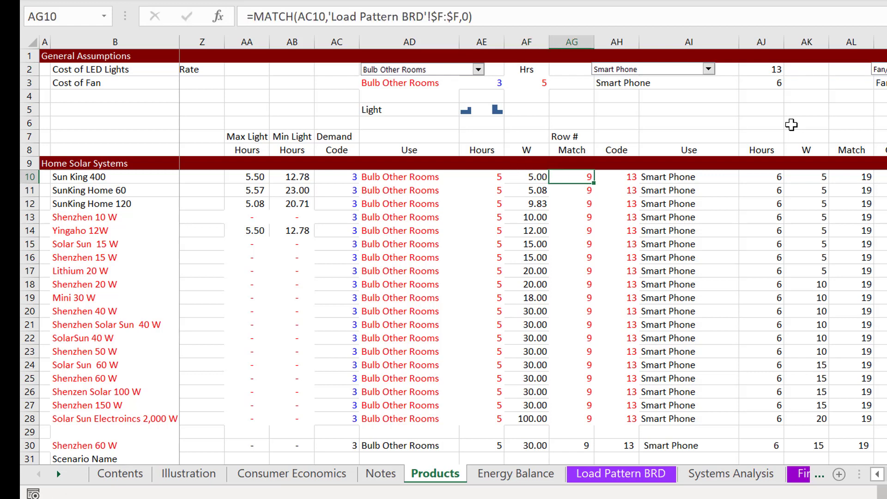
key("Left")
key("Left")
key("Left")
key("Left")
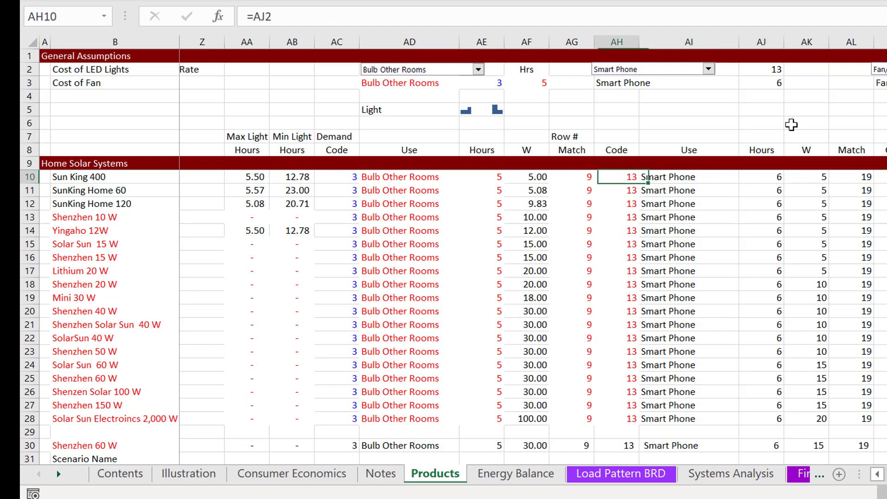
key("Right")
key("Right")
key("Right")
key("Right")
key("Right")
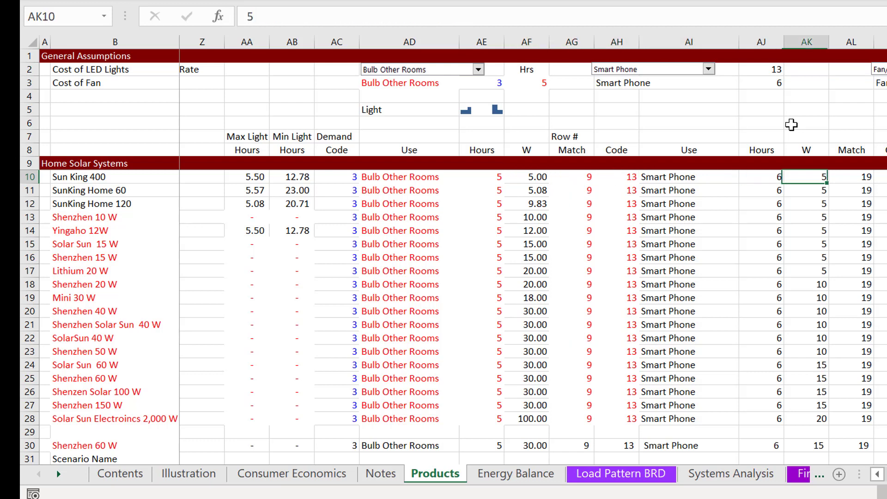
key("ctrl+shift+Down")
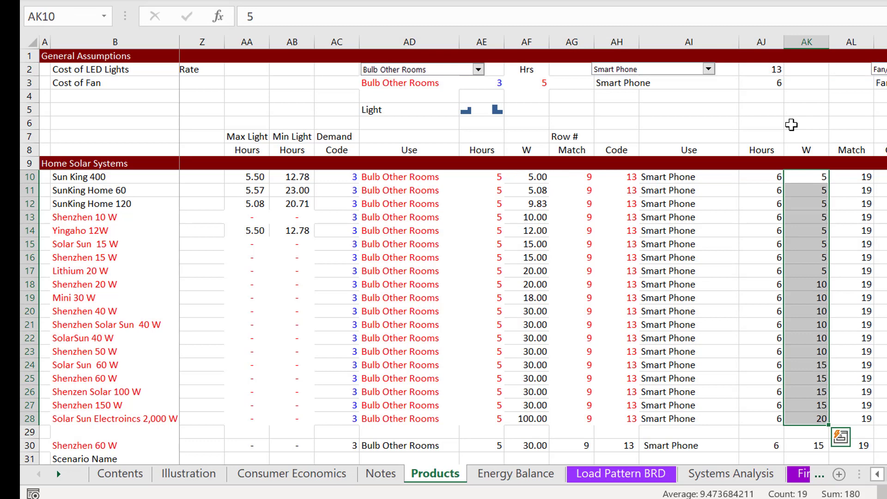
key("ctrl+shift+1")
- Compare the Smart Phone wattages down the product list, ending with the bulb wattage of the 2,000 W system in row 28
key("Left")
key("Down")
key("Down")
key("Down")
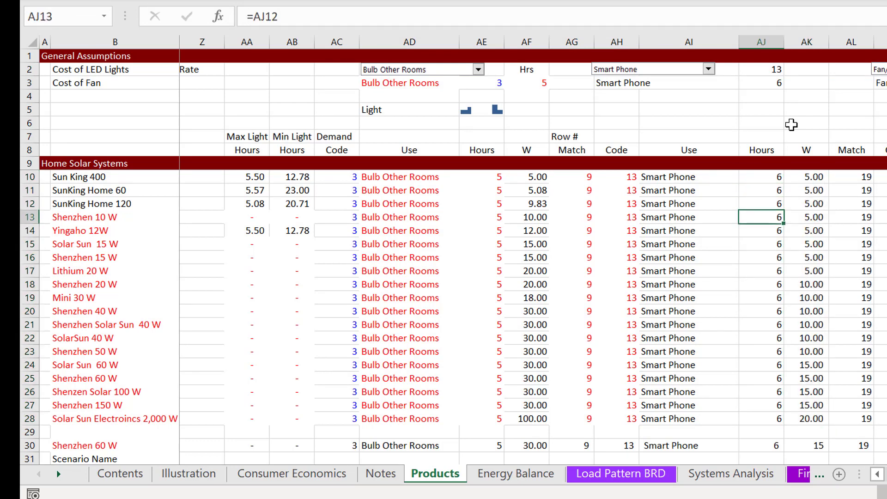
key("Down")
key("Down")
key("Down")
key("Down")
key("Down")
key("Down")
key("Right")
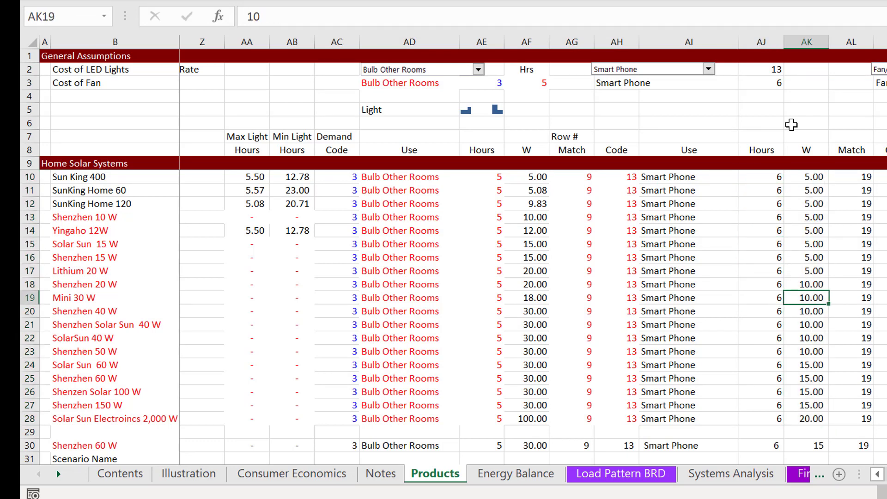
key("Left")
key("Down")
key("Down")
key("Down")
key("Down")
key("Down")
key("Down")
key("Right")
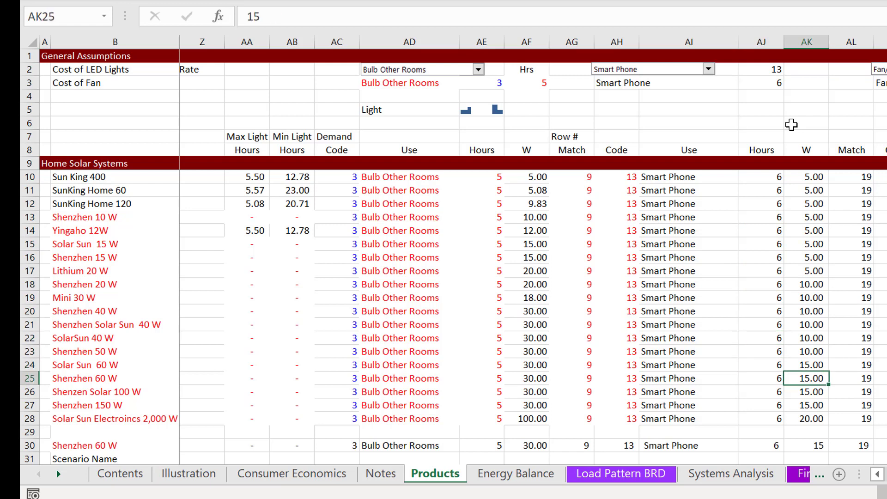
key("Down")
key("Down")
key("Down")
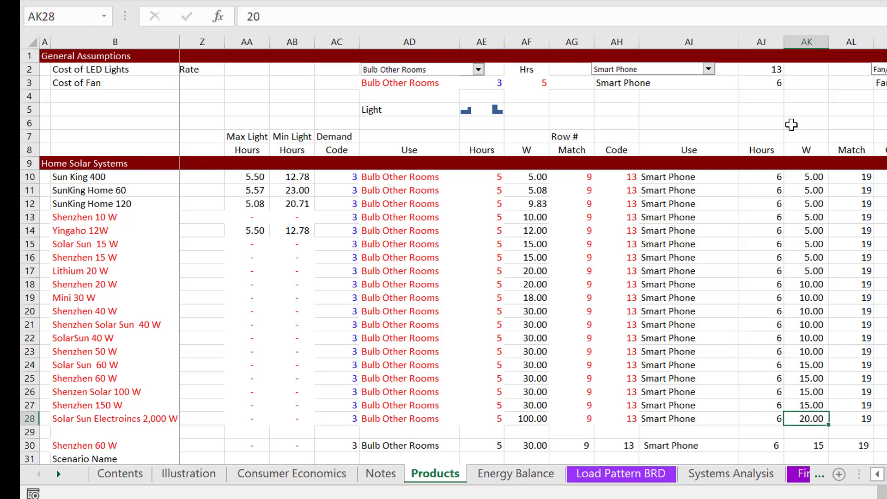
key("Left")
key("Left")
key("Left")
key("Left")
key("Left")
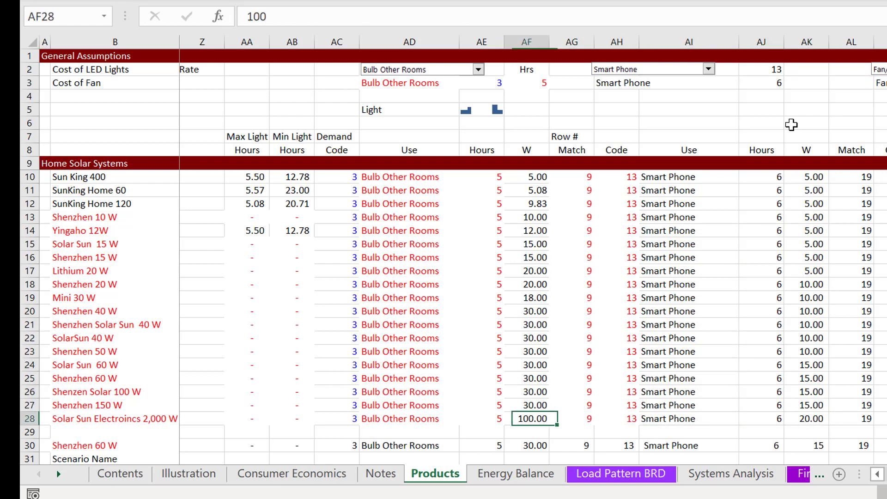
- Compare the Bulb Other Rooms and Smart Phone columns across row 28 for the 2,000 W system
key("Right")
key("Right")
key("Right")
key("Right")
key("Right")
key("Left")
key("Left")
key("Left")
key("Left")
key("Left")
key("Right")
key("Right")
key("Right")
key("Right")
key("Right")
key("Right")
key("Right")
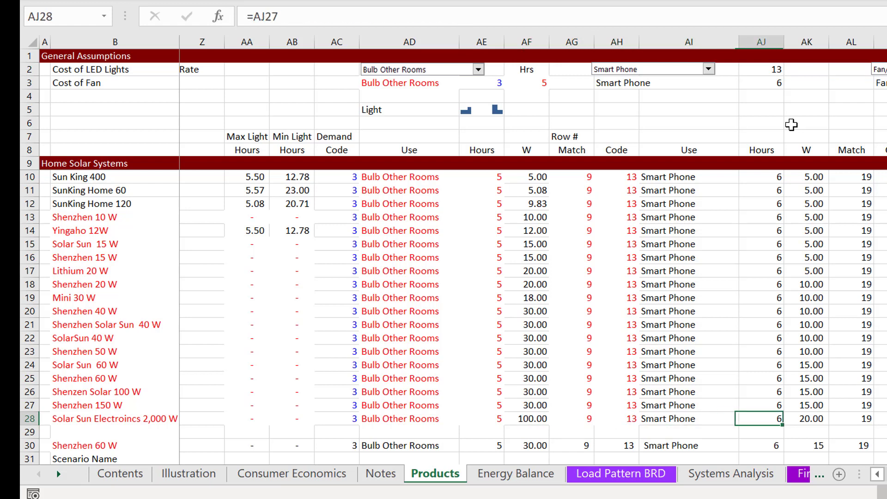
- Format the Fan/cooler hours in AO10:AO28 as numbers with two decimals
key("Right")
key("Right")
key("Right")
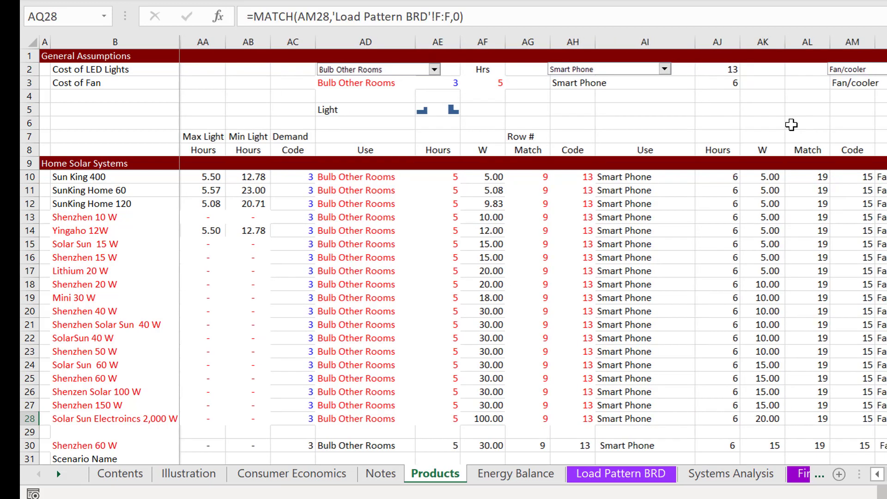
key("Left")
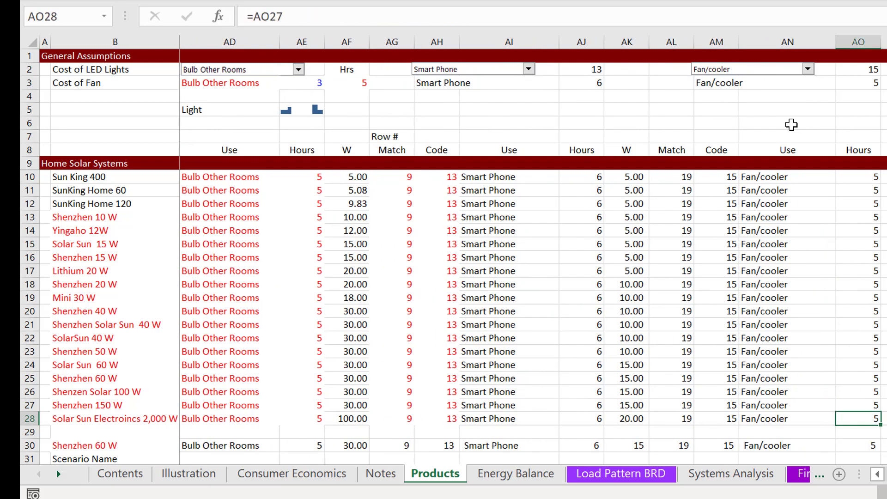
key("ctrl+Up")
key("ctrl+shift+Down")
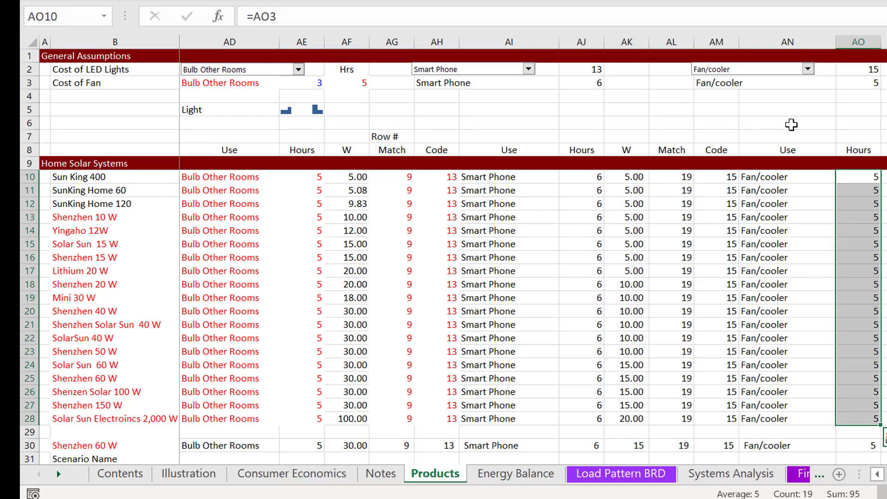
key("ctrl+shift+1")
key("Left")
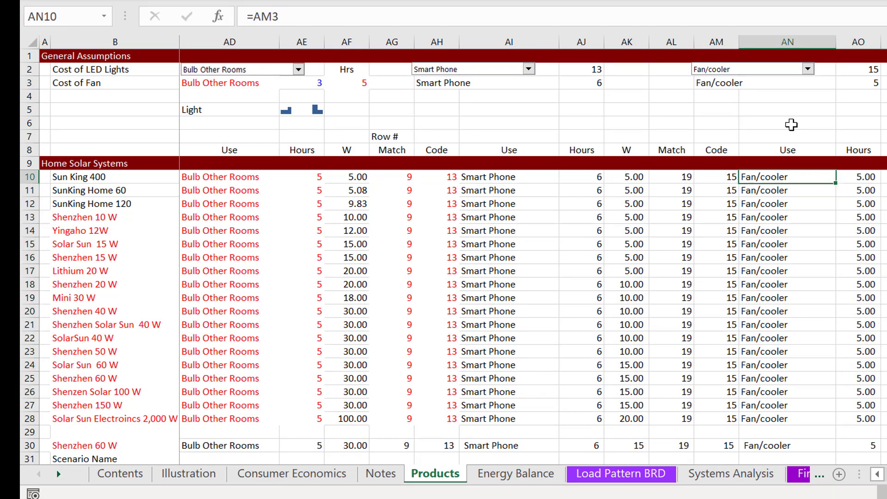
- Examine the Fan/cooler, TV and Refrigerator demand columns along row 10, ending with the row-match formula in BA10
key("Right")
key("Right")
key("Right")
key("Right")
key("Right")
key("Right")
key("Right")
key("Right")
key("Right")
key("Right")
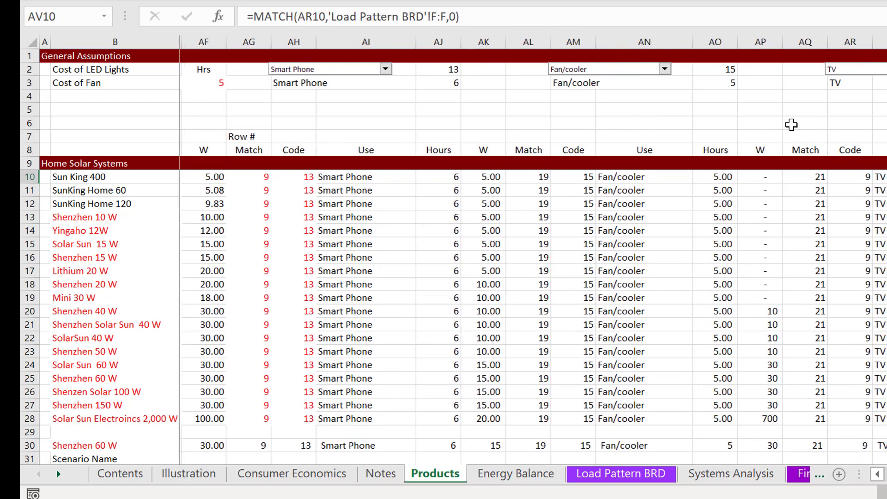
key("Right")
key("Right")
key("Right")
key("Right")
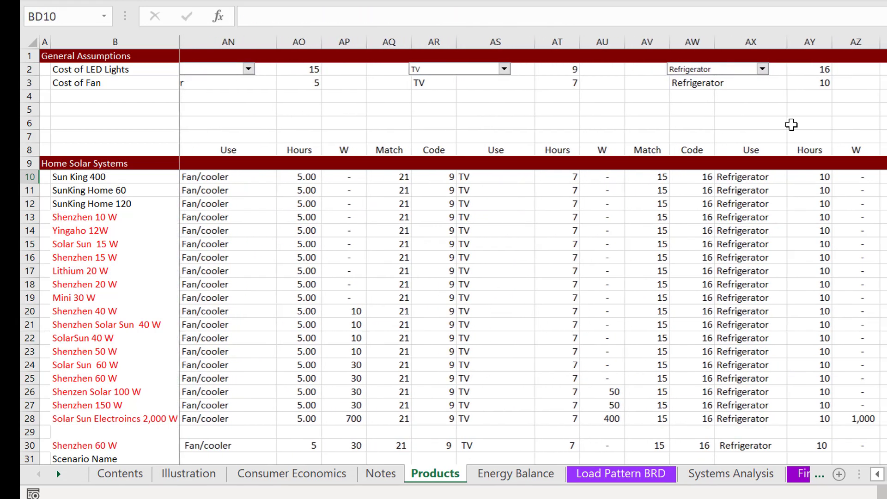
key("Left")
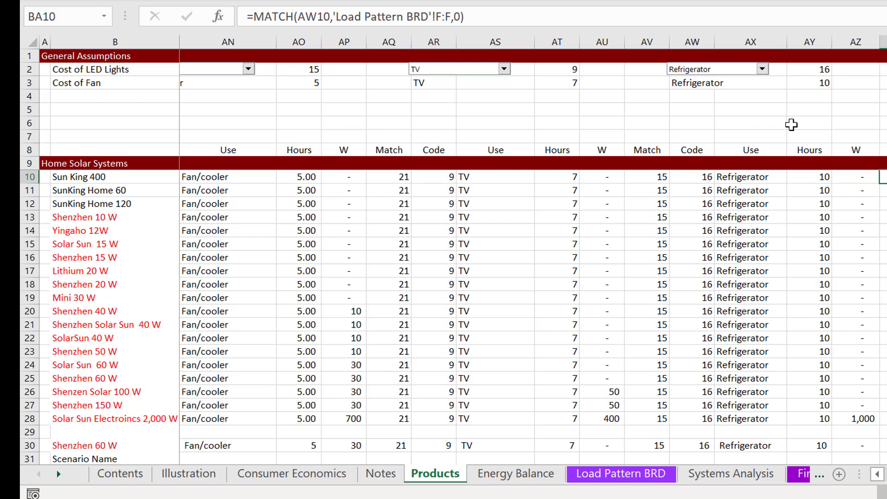
- Check the hour 0 demand formula for Bulb Other Rooms in J17 of the Energy Balance sheet
key("ctrl+Page_Up")
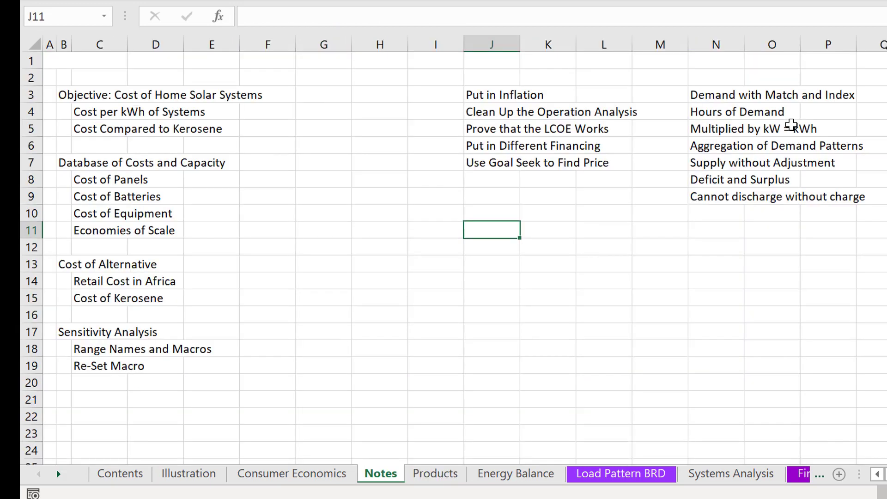
key("ctrl+Page_Down")
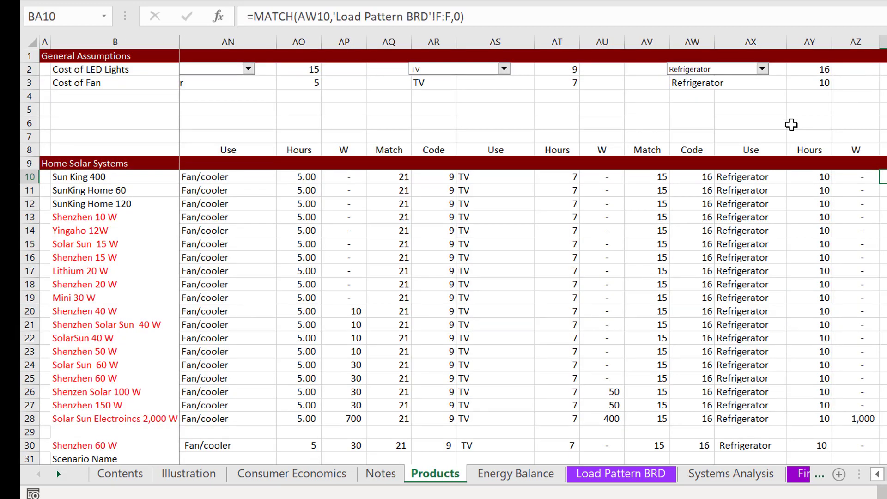
key("ctrl+Page_Down")
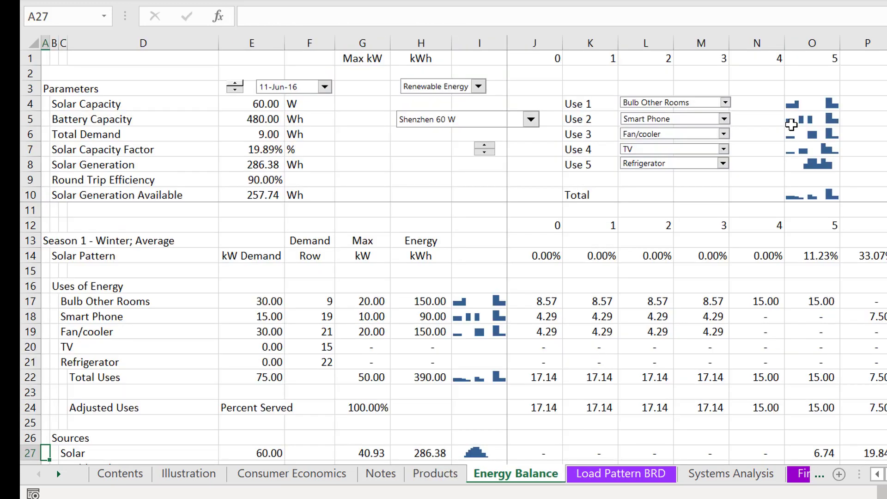
left_click(515, 300)
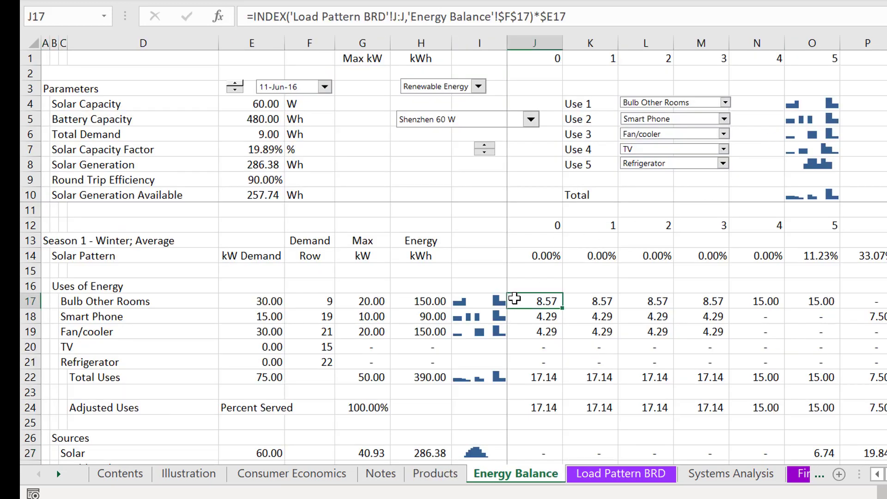
- Review the Energy Balance rows from the uses of energy down to Net Deficit in row 30
key("Left")
key("Left")
key("Left")
key("Left")
key("Left")
key("Left")
key("Left")
key("Left")
key("Down")
key("Down")
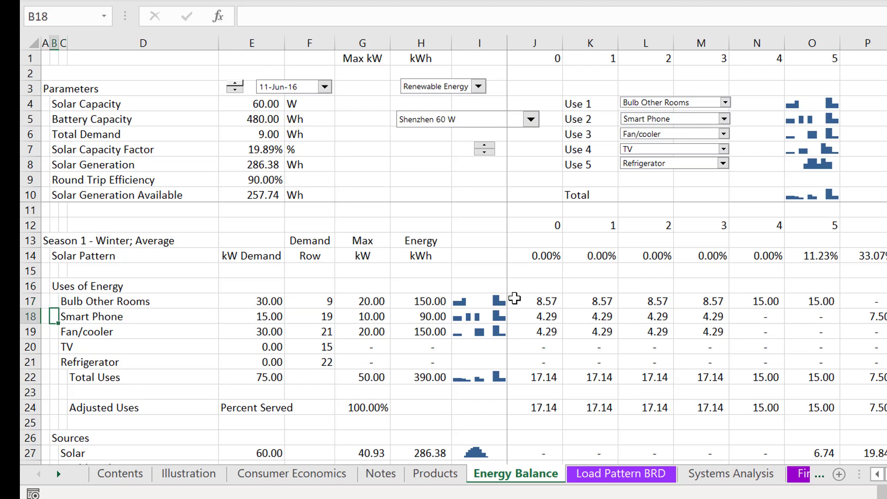
key("Down")
key("Down")
key("Down")
key("Down")
key("Down")
key("Down")
key("Down")
key("Down")
key("Down")
key("Down")
key("Down")
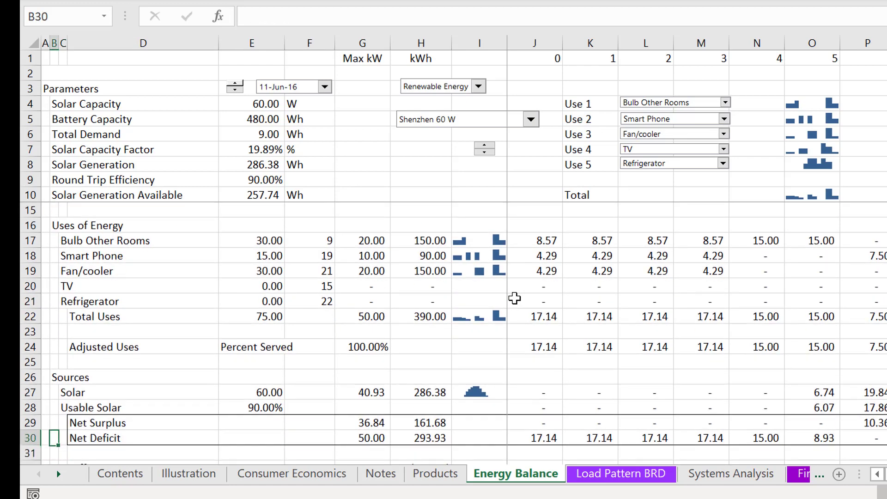
- Examine the Solar source in row 27, including its total energy and the hour 0 formula in J27
key("Up")
key("Up")
key("Up")
key("Right")
key("Right")
key("Right")
key("Right")
key("Right")
key("Right")
key("Right")
key("Right")
key("Right")
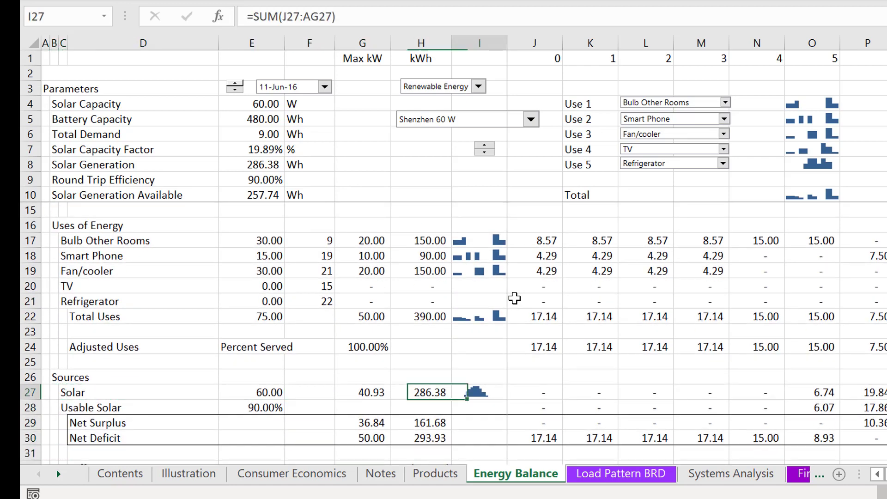
key("Left")
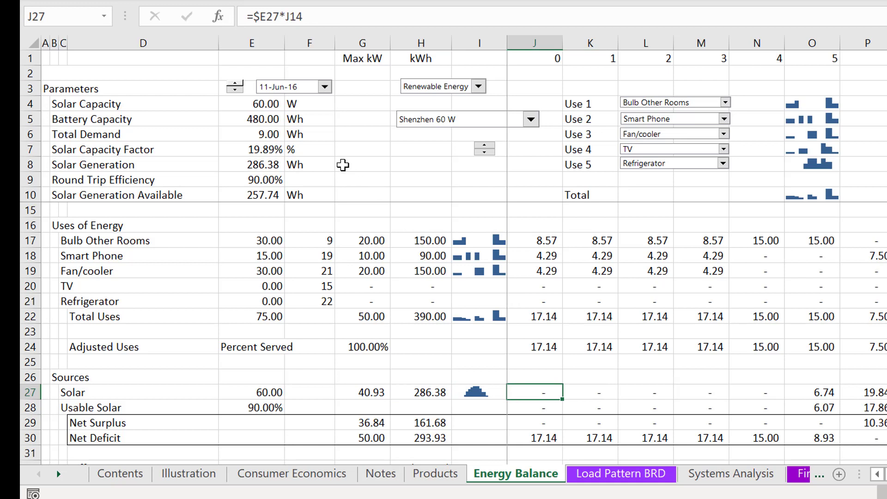
- Set the date for the solar pattern to 10-May-12
left_click(316, 87)
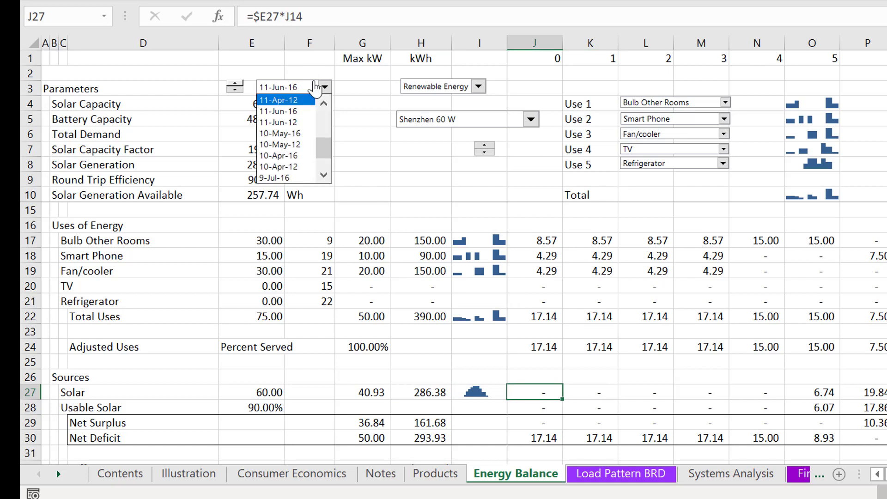
key("Down")
key("Down")
key("Down")
key("Return")
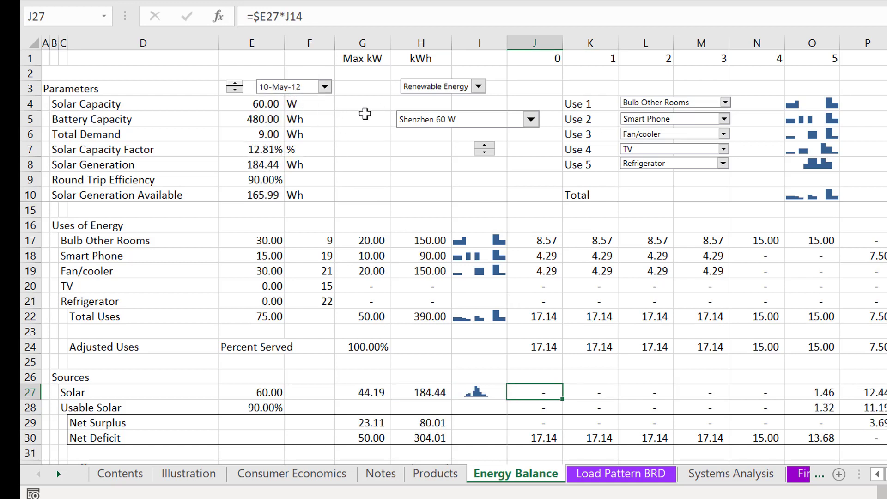
- Set the date for the solar pattern to 10-Apr-12
left_click(299, 88)
key("Down")
key("Down")
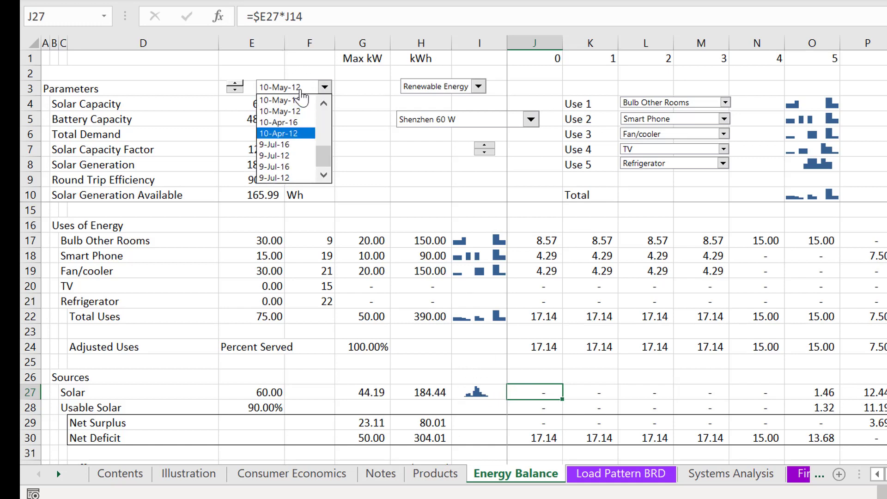
key("Return")
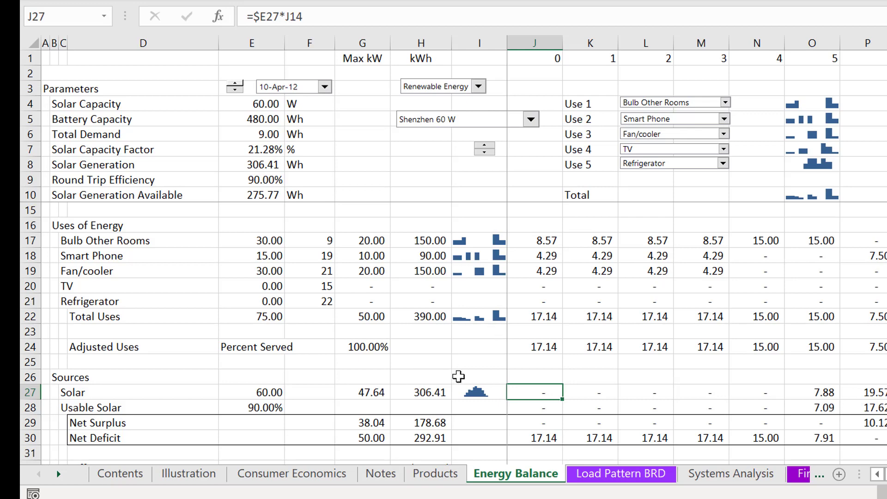
- Examine the load pattern sparklines in column I for each energy use and the parameter area above them
left_click(477, 360)
scroll(477, 360, "up", 1)
left_click(477, 361)
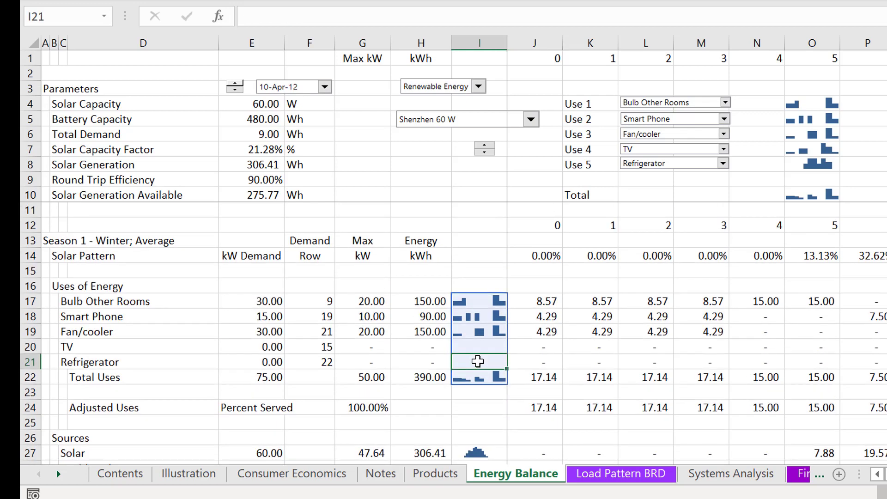
key("Up")
key("Up")
key("Up")
key("Up")
key("Up")
key("Up")
key("Up")
key("Up")
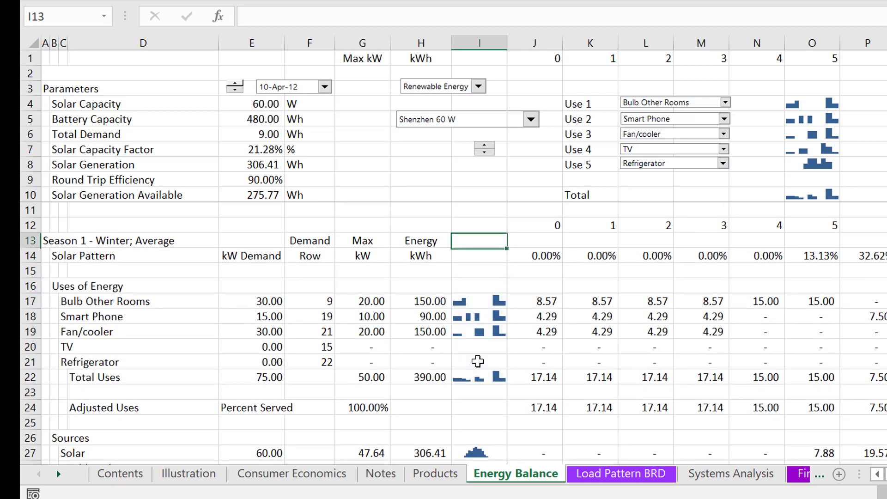
key("Up")
key("Up")
key("Up")
key("Up")
key("Up")
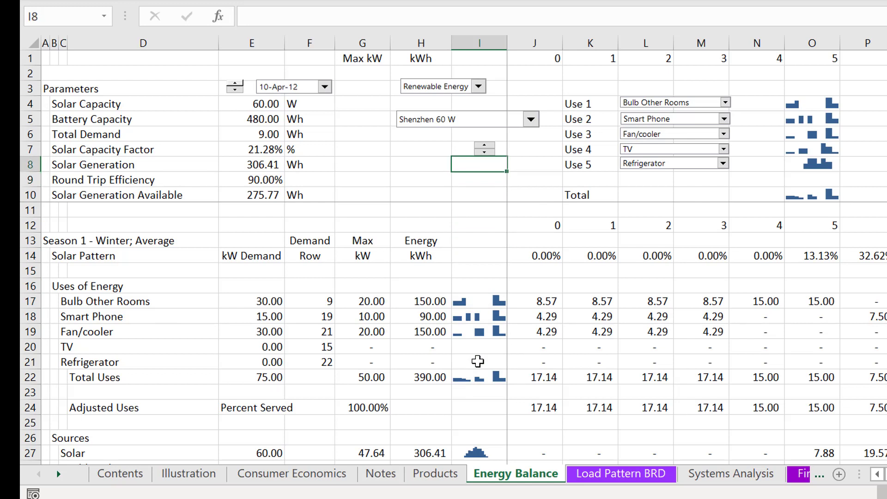
key("Down")
key("Down")
key("Down")
key("Down")
key("Down")
key("Down")
key("Down")
key("Down")
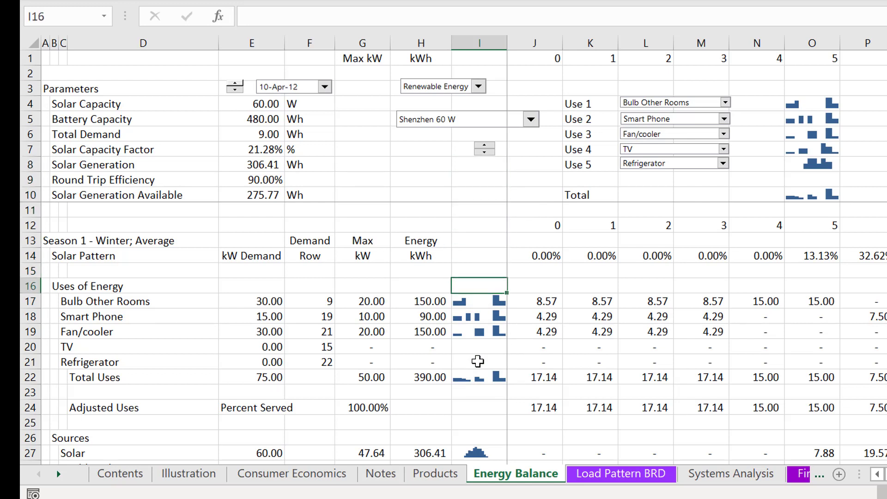
- Check the kW Demand formula for Bulb Other Rooms in E17 and its source on the Products sheet
key("Down")
key("Left")
key("Left")
key("Left")
key("Left")
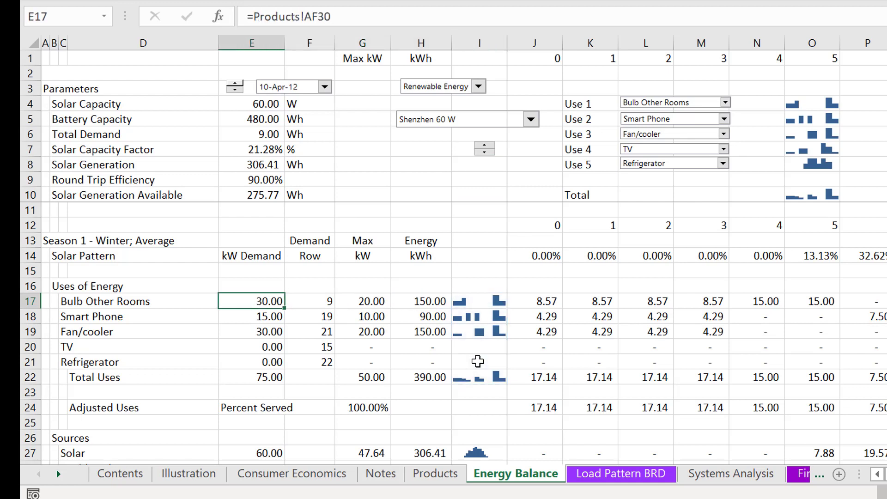
key("F2")
key("Escape")
key("Left")
key("Right")
key("Left")
key("Right")
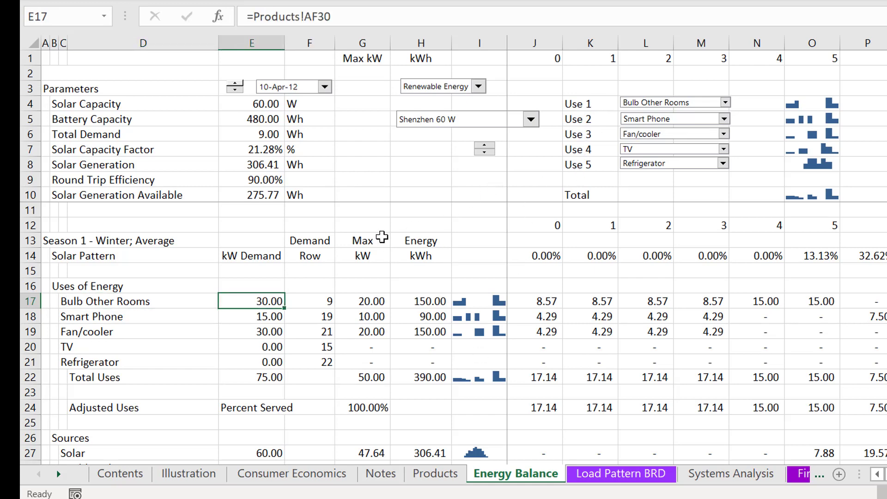
key("ctrl+Page_Up")
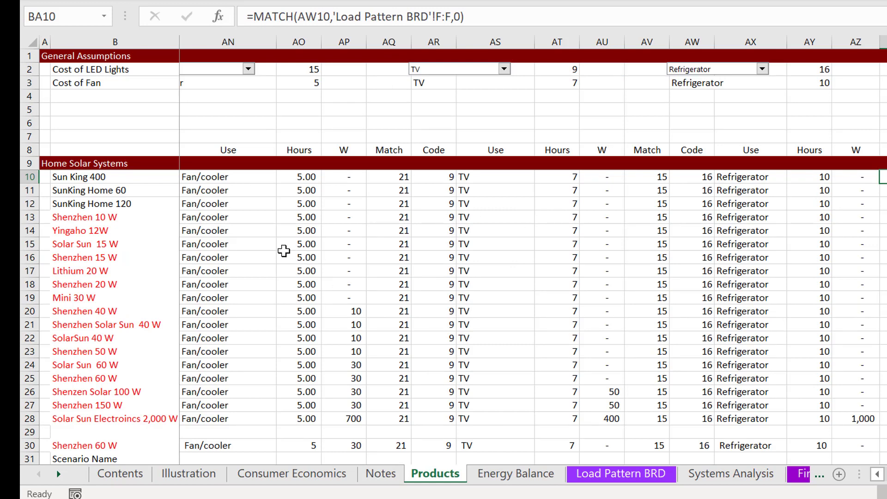
key("ctrl+Page_Down")
key("Left")
key("Right")
- Replace the Bulb Other Rooms kW Demand in E17 with a link to the Sun King 400's wattage, =Products!AF10
type("=")
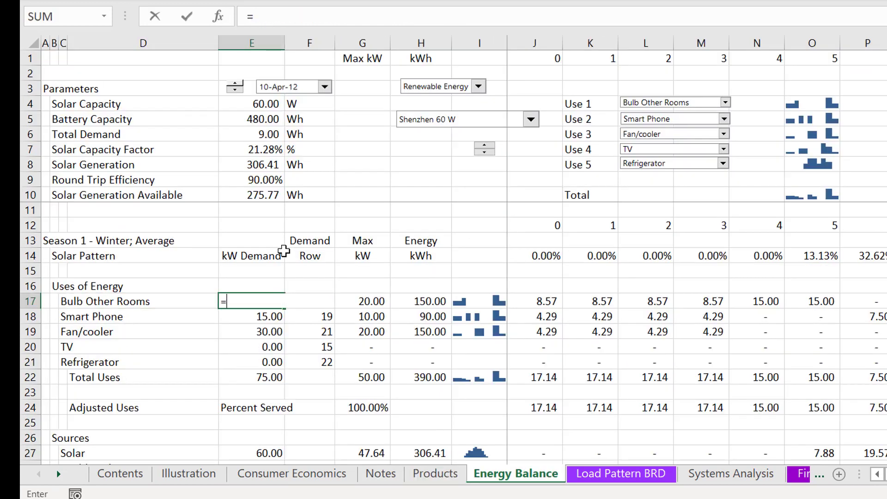
key("ctrl+Page_Up")
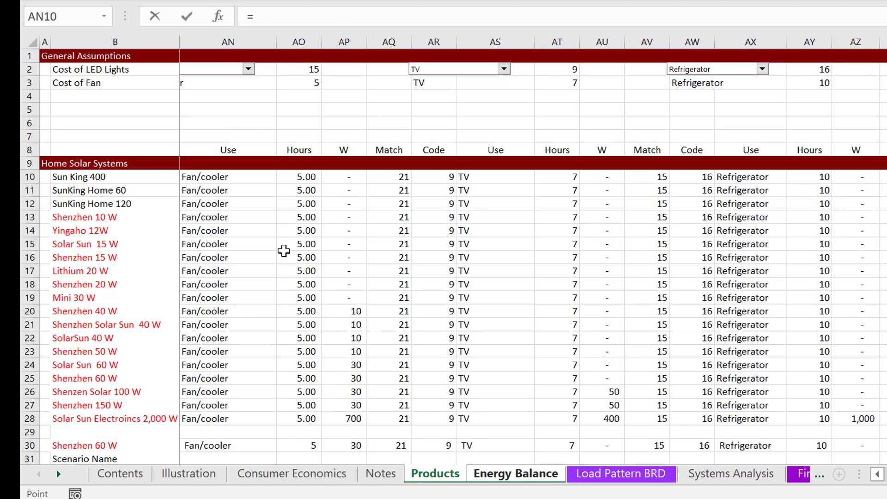
left_click(507, 191)
key("Left")
key("Left")
key("Left")
key("Left")
key("Left")
key("Left")
key("Left")
key("Left")
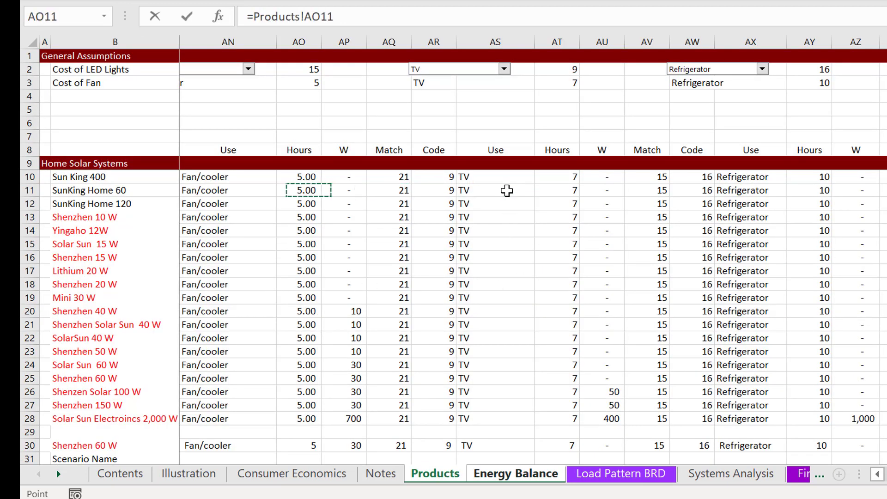
key("Left")
key("Left")
key("Left")
key("Left")
key("Left")
key("Left")
key("Left")
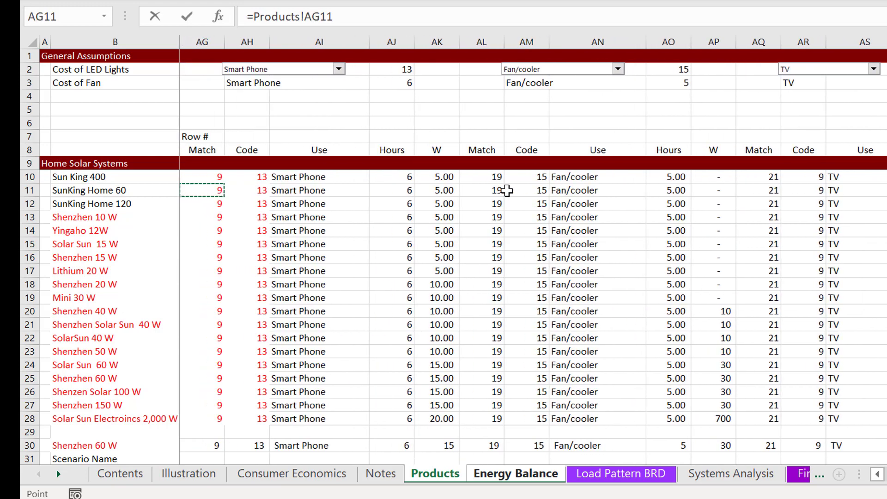
key("Left")
key("Left")
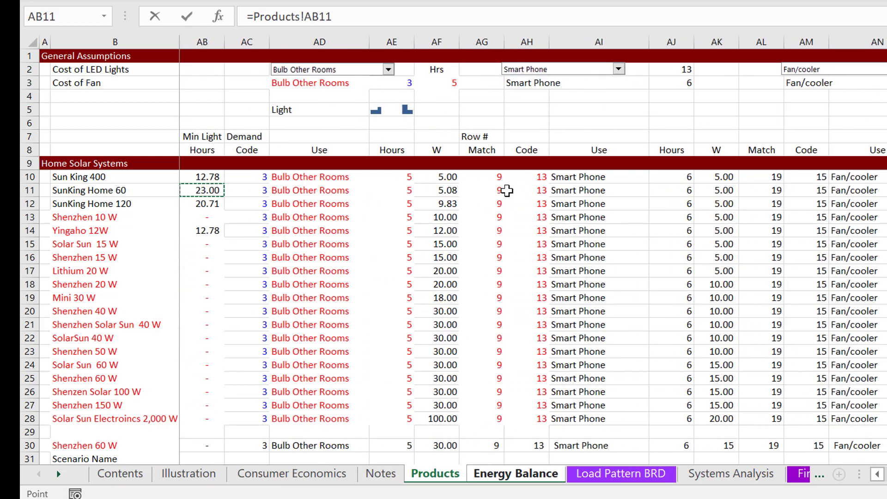
key("Right")
key("Up")
key("Right")
key("Right")
key("Right")
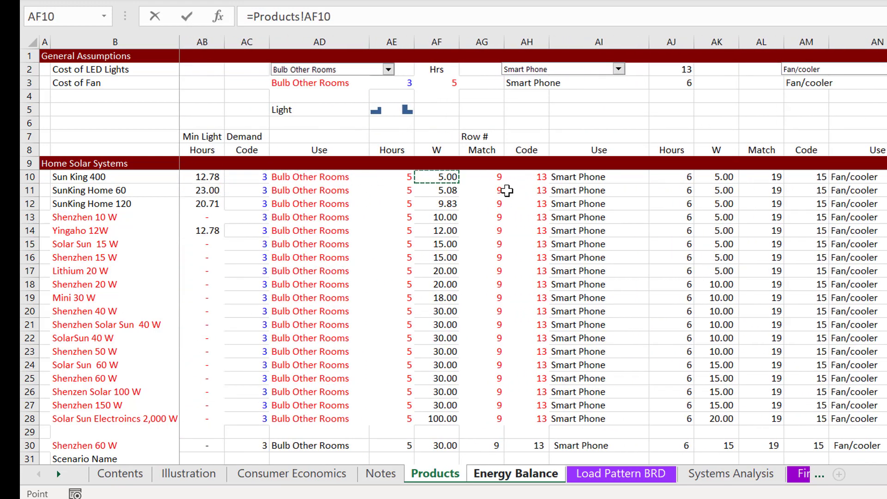
key("Return")
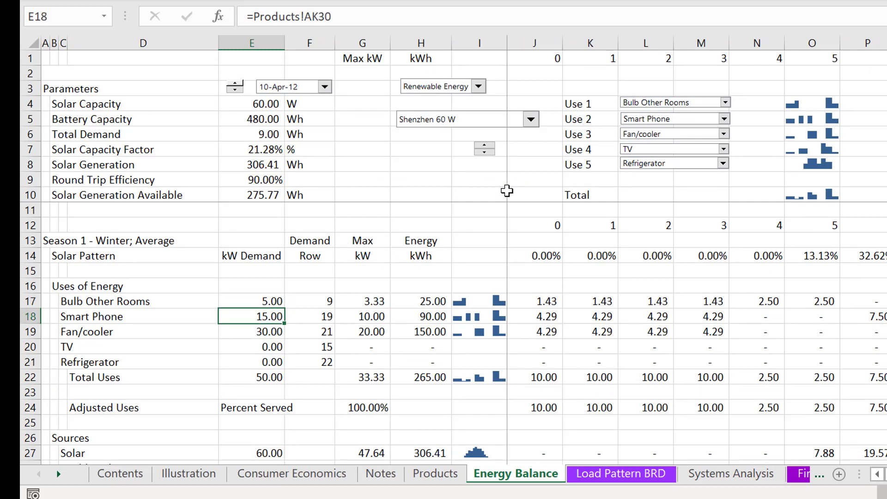
- Switch the selected solar product in the parameter area of the Energy Balance sheet to Sun King 400
key("Left")
key("Left")
key("Right")
key("Right")
left_click(457, 120)
key("Up")
key("Up")
key("Up")
key("Up")
key("Up")
key("Up")
key("Up")
key("Up")
key("Up")
key("Up")
key("Up")
key("Up")
key("Up")
key("Up")
key("Up")
key("Up")
key("Down")
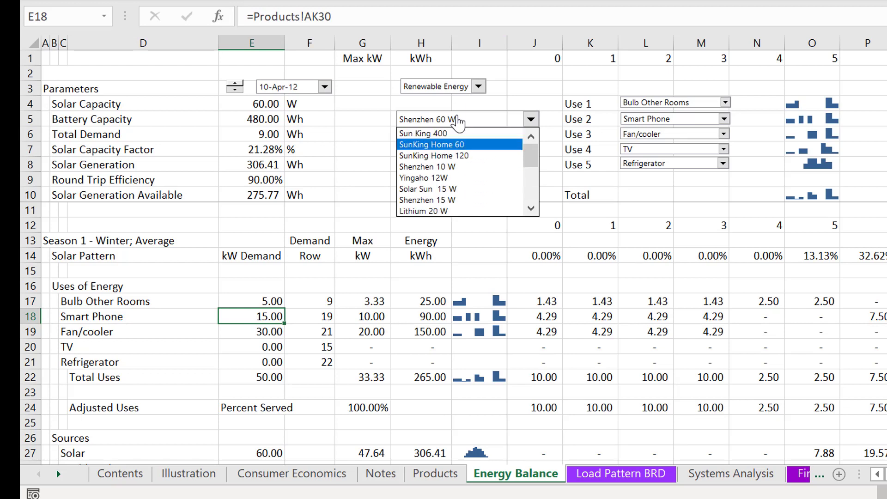
key("Up")
key("Return")
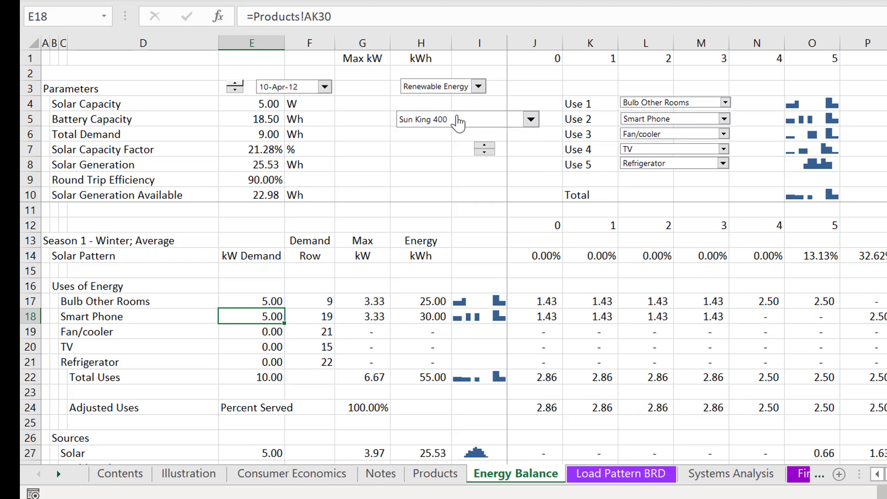
- Begin a replacement formula for the Bulb Other Rooms kW Demand in E17
key("Up")
type("=")
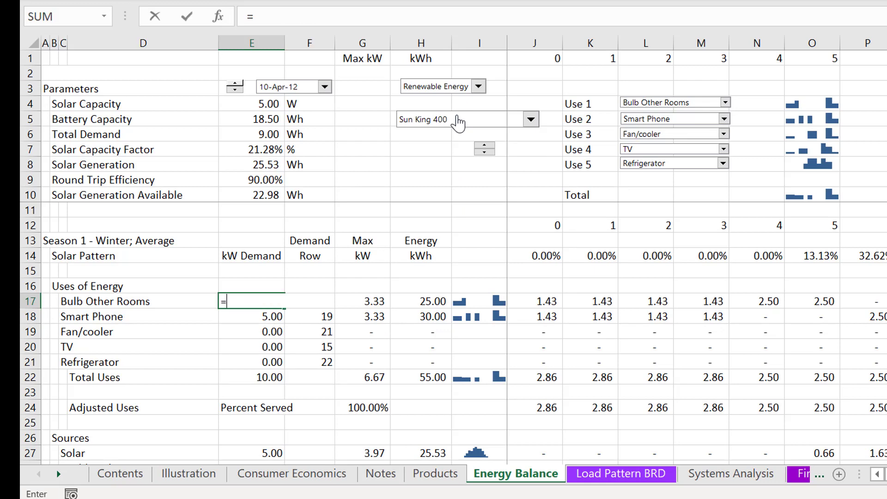
- Link the Bulb Other Rooms kW demand in E17 to the selected product's wattage in Products!AF30
key("ctrl+Page_Up")
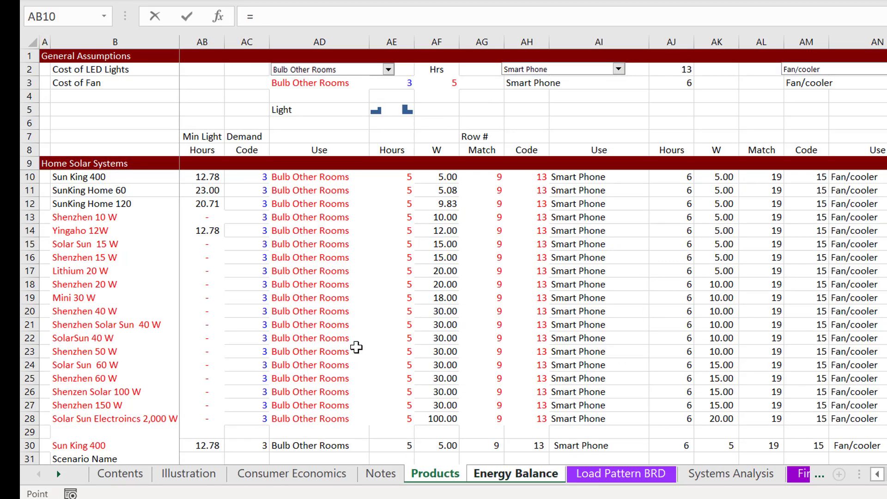
left_click(410, 436)
key("Down")
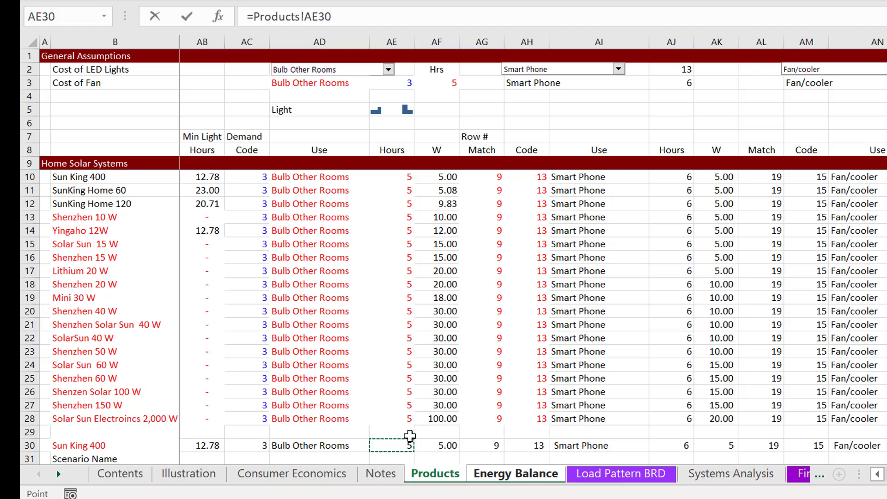
key("Right")
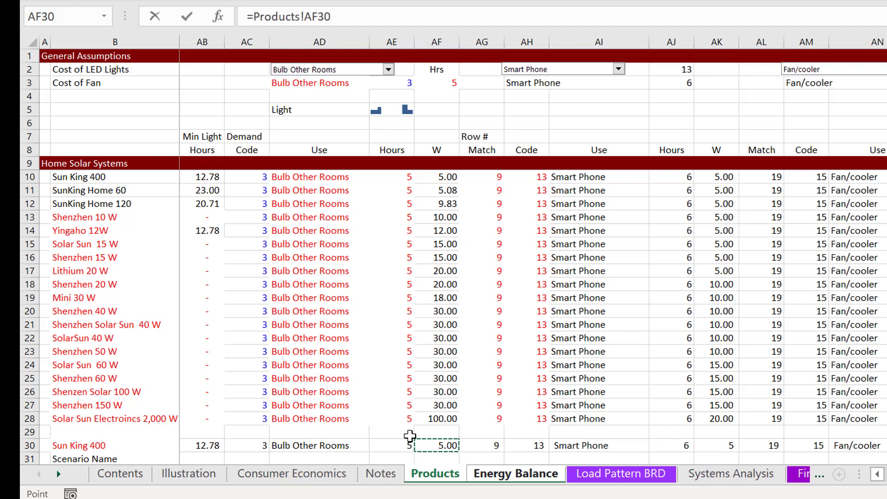
key("Return")
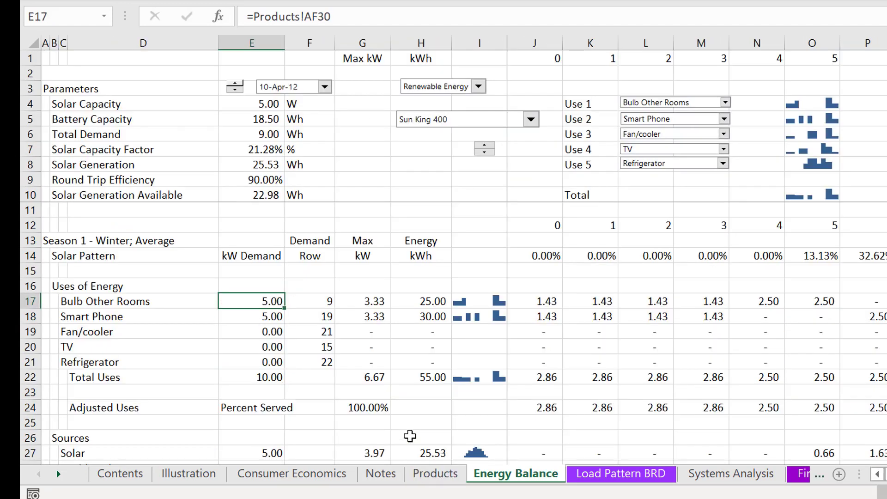
- Check the kW demand links for the smart phone, fan/cooler, TV and refrigerator rows
key("Down")
key("Down")
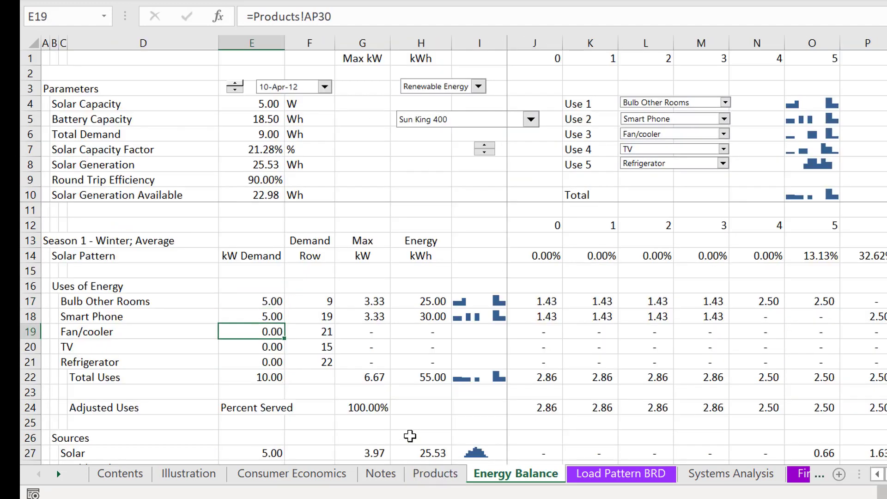
key("Up")
key("Up")
key("Down")
key("Down")
key("shift+Down")
key("shift+Down")
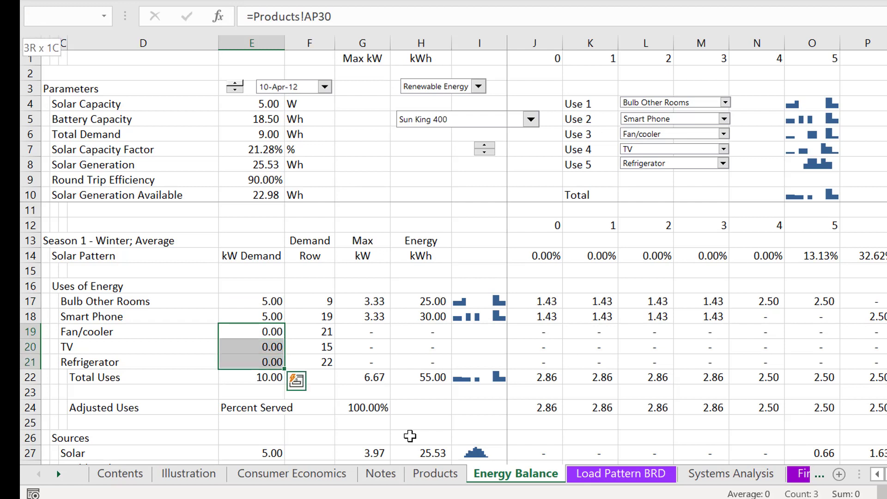
key("Up")
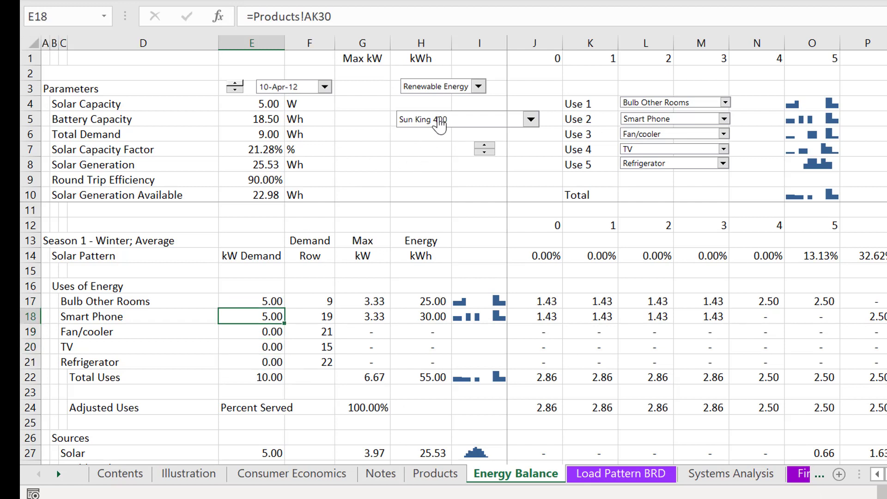
- Check the source links of the Solar Capacity and Battery Capacity parameters in E4 and E5
left_click(350, 285)
key("Left")
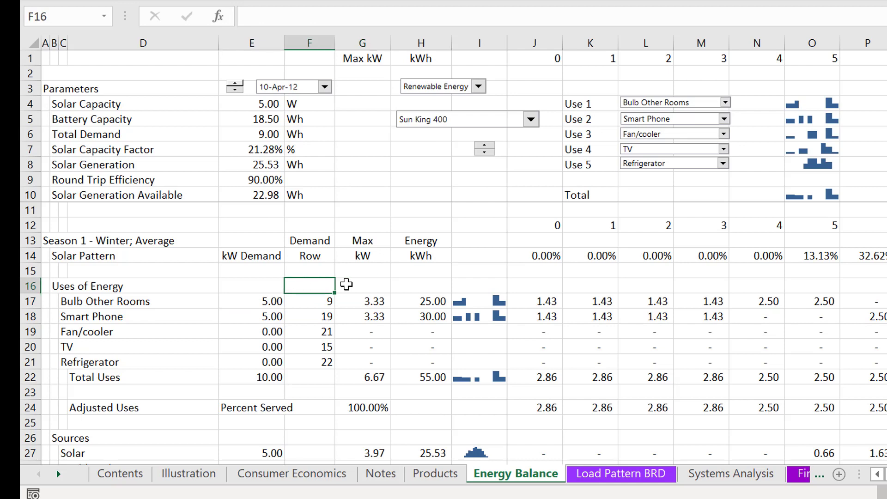
left_click(233, 125)
key("Up")
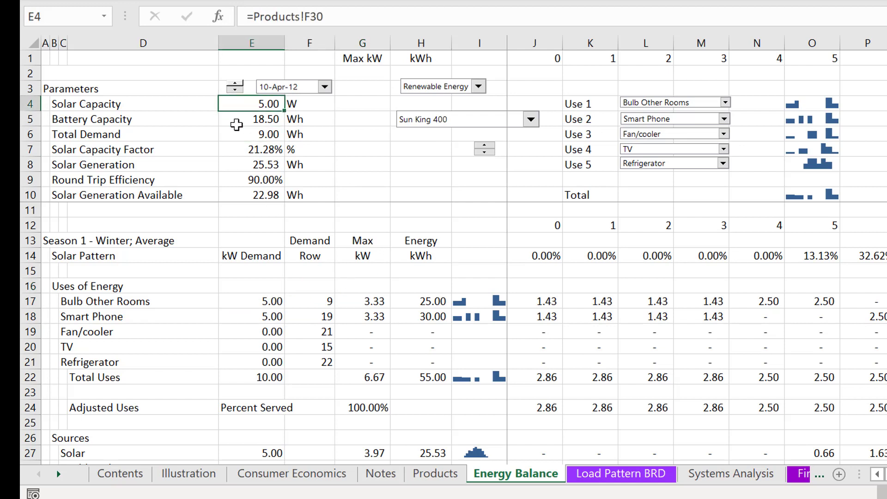
key("Down")
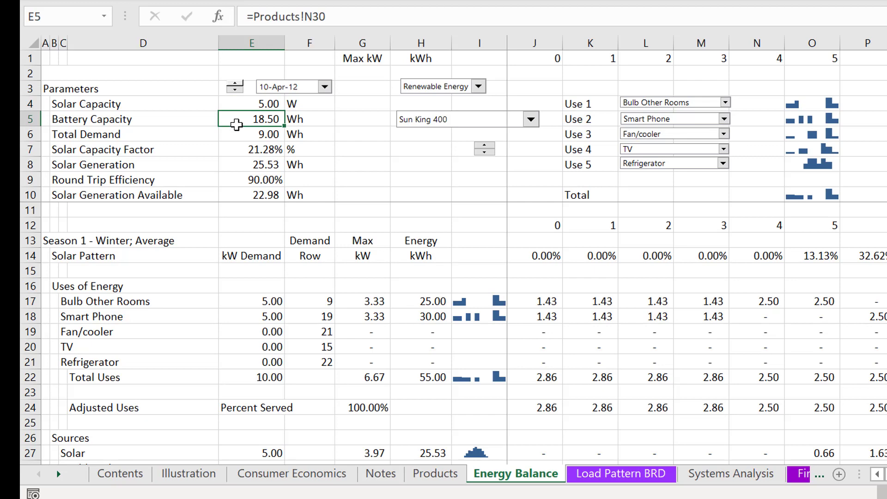
- Examine the selected product's lookup formulas along row 30 of the Products sheet, back to the number of lights and equipment cost
key("ctrl+Page_Up")
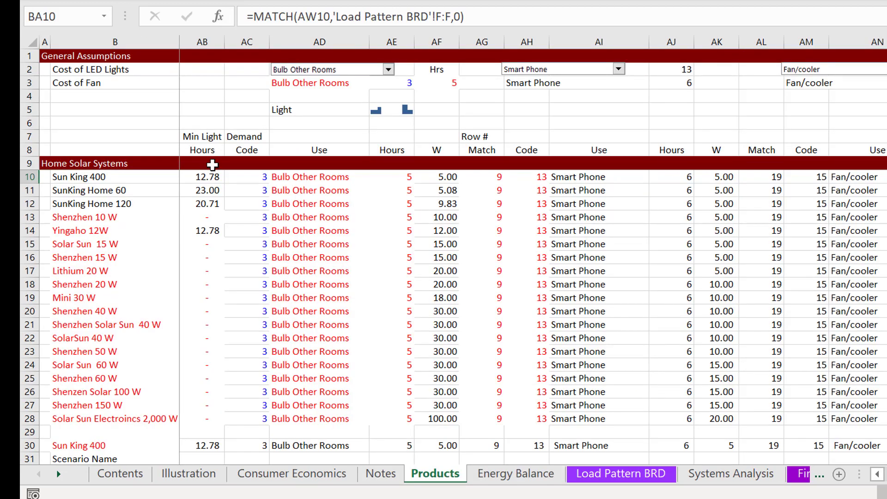
left_click(226, 462)
key("Up")
key("Left")
key("Left")
key("Left")
key("Left")
key("Left")
key("Left")
key("Left")
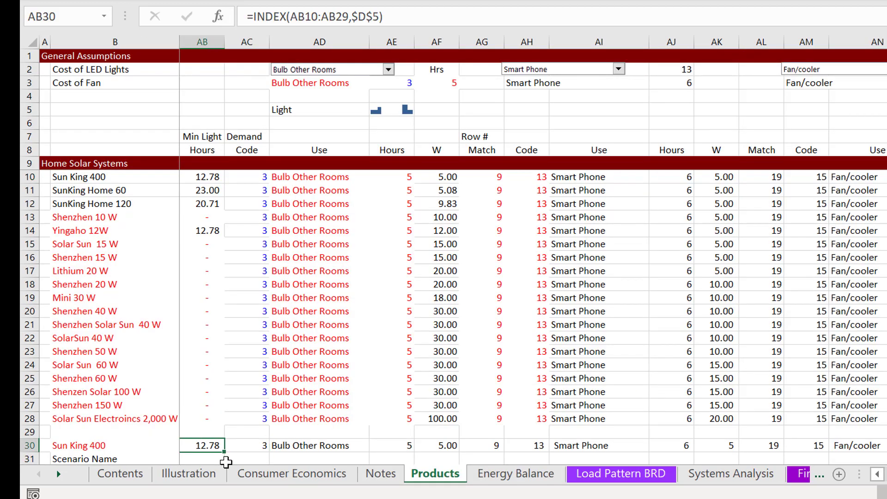
key("Left")
key("Left")
key("Left")
key("Left")
key("Left")
key("Left")
key("Left")
key("Left")
key("Left")
key("Left")
key("Left")
key("Left")
key("Left")
key("Left")
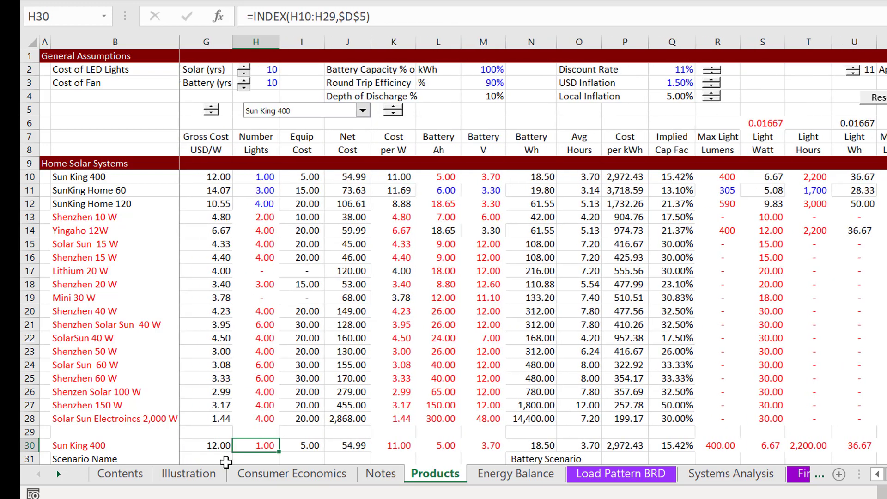
key("Right")
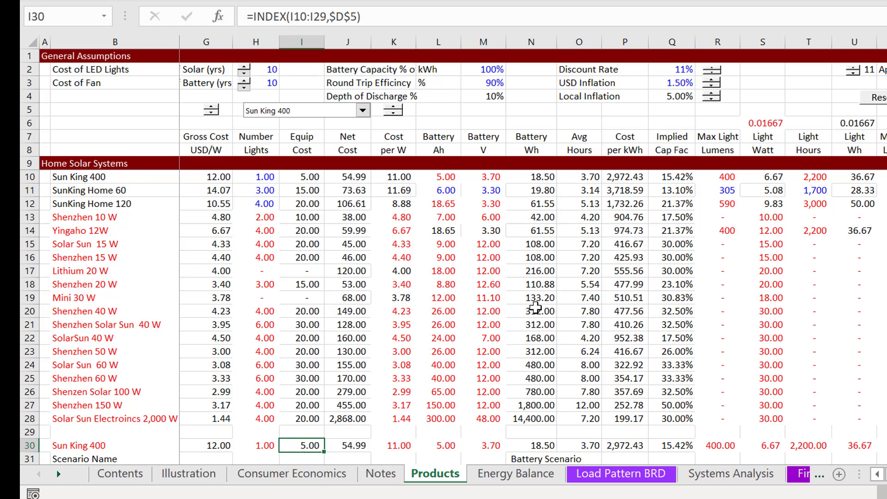
- Inspect the Battery Wh formula for Sun King 400 in N10 and return to the Energy Balance sheet
double_click(535, 177)
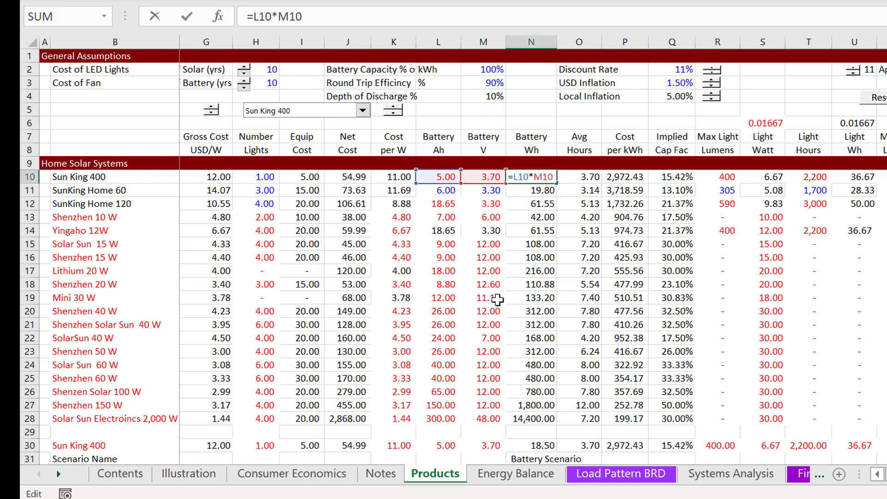
key("Return")
key("Up")
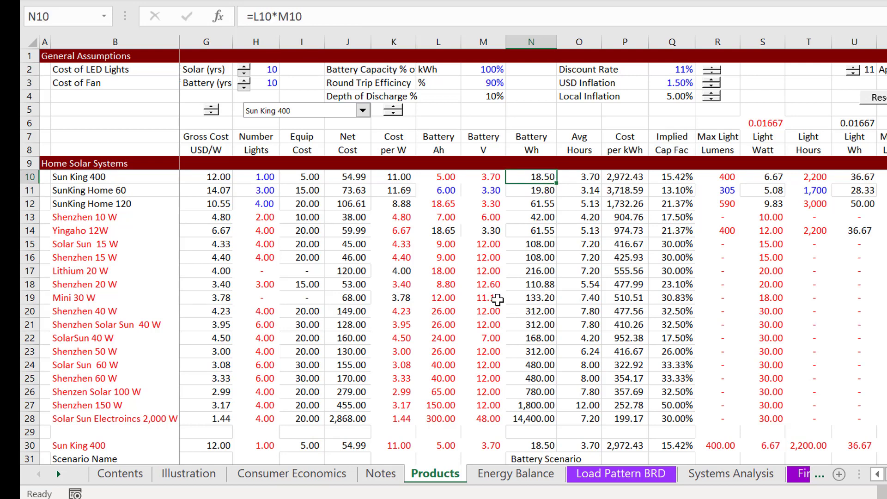
key("ctrl+Page_Down")
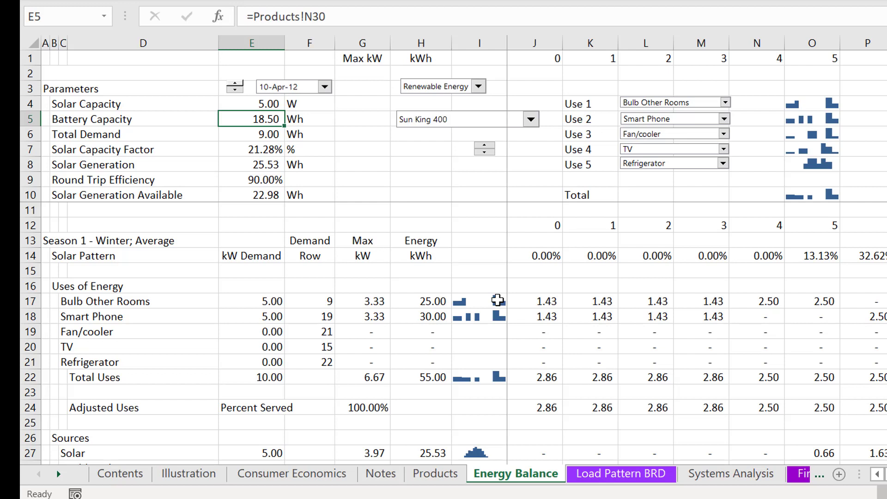
- Trace the Total Demand parameter in E6 to its source cell on the Products sheet and examine the neighbouring columns
key("Down")
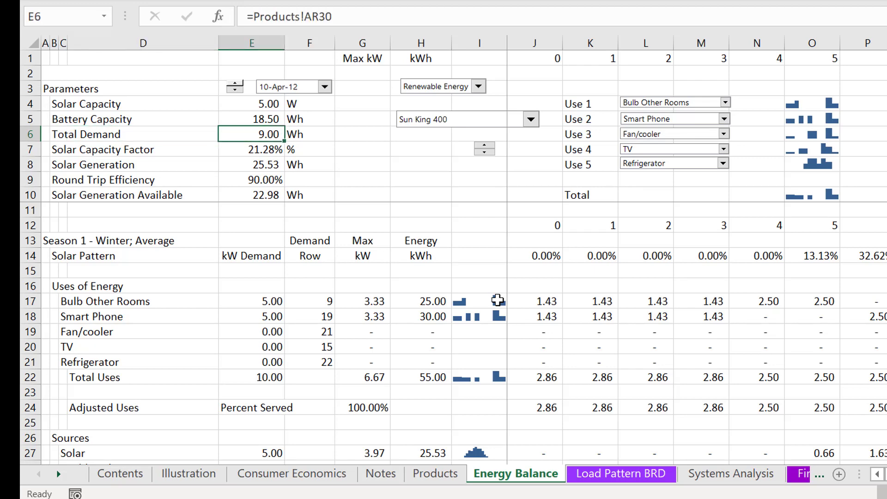
key("ctrl+bracketleft")
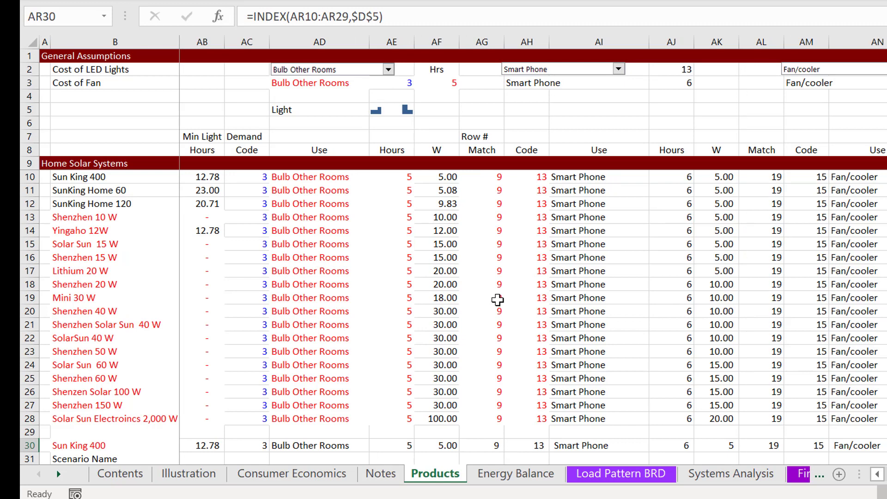
key("F5")
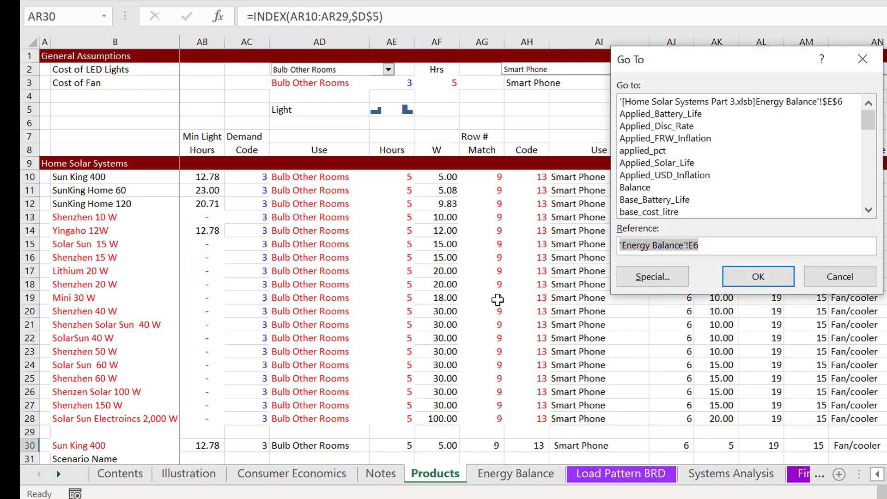
key("Escape")
key("Right")
key("Right")
key("Right")
key("Right")
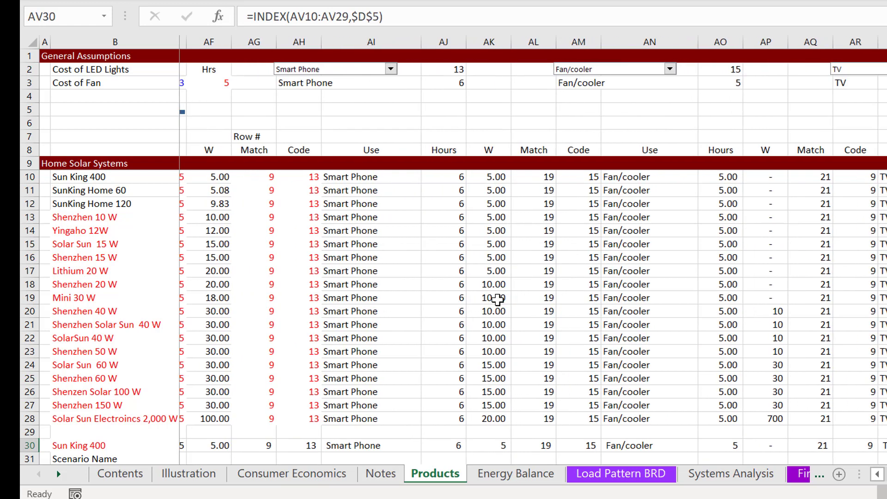
key("Left")
key("Left")
key("Left")
key("Left")
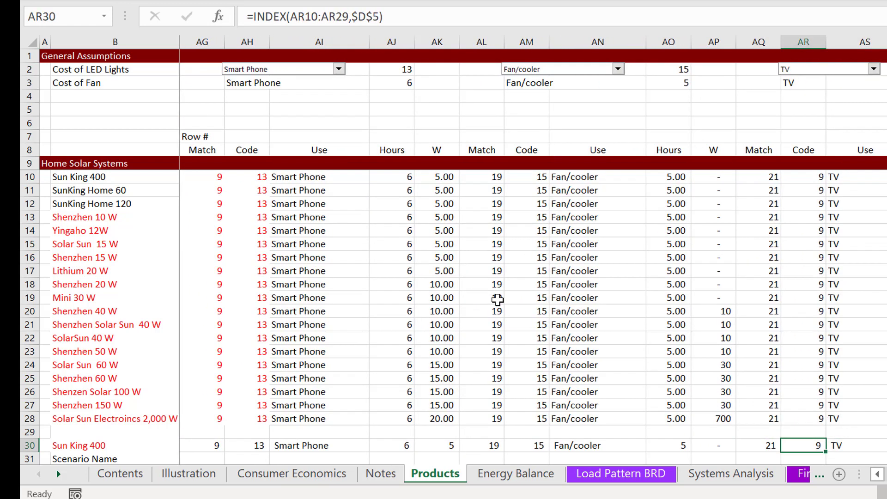
- Relink Total Demand in E6 of the Energy Balance sheet to Products!BB30
key("ctrl+Page_Down")
key("Up")
key("Down")
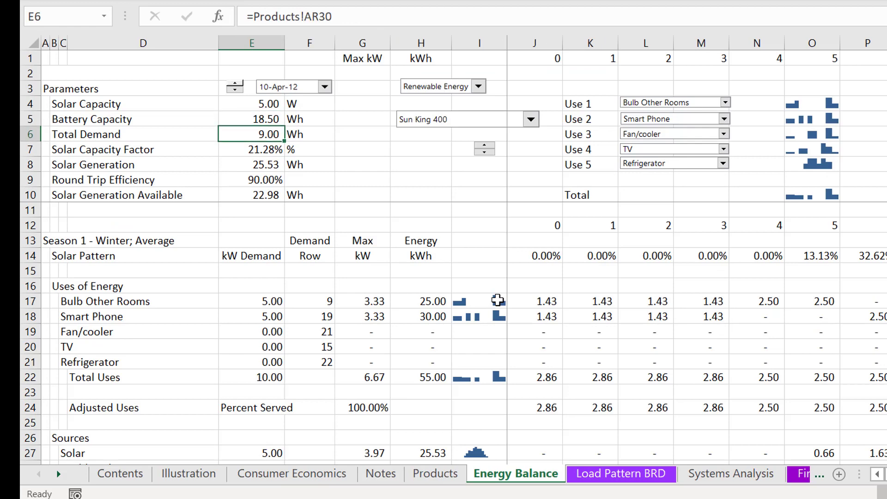
type("=")
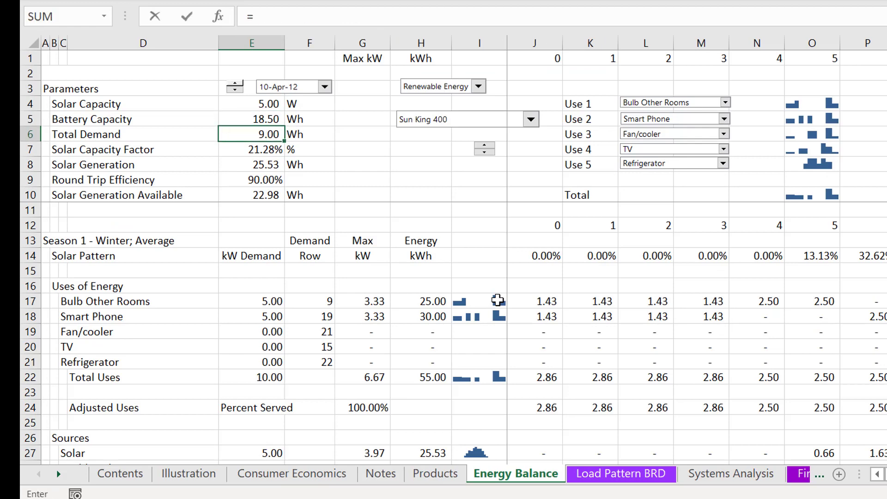
key("ctrl+Page_Up")
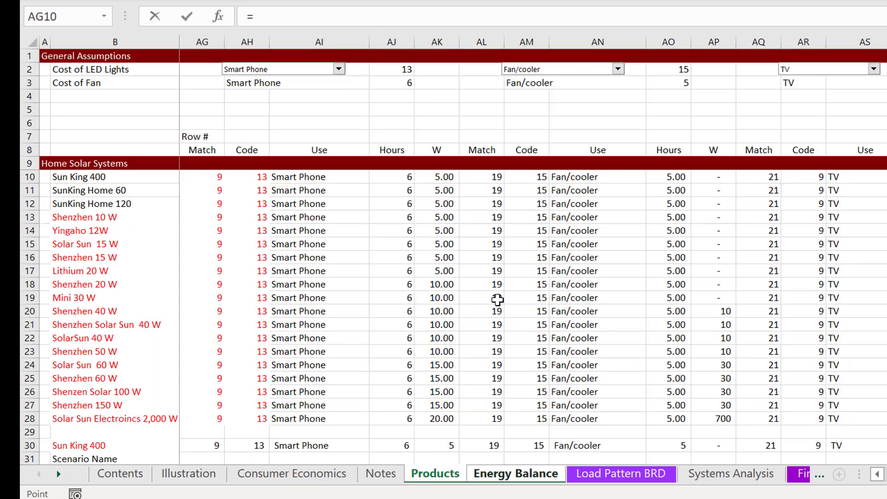
left_click(832, 440)
key("Right")
key("Right")
key("Right")
key("Right")
key("Right")
key("Right")
key("Right")
key("Right")
key("Right")
key("Right")
key("Right")
key("Right")
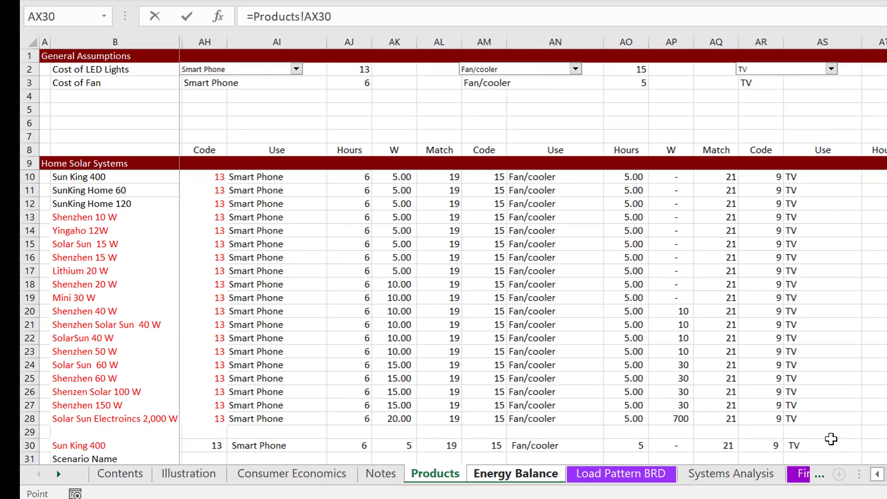
key("Left")
key("Left")
key("Left")
key("Left")
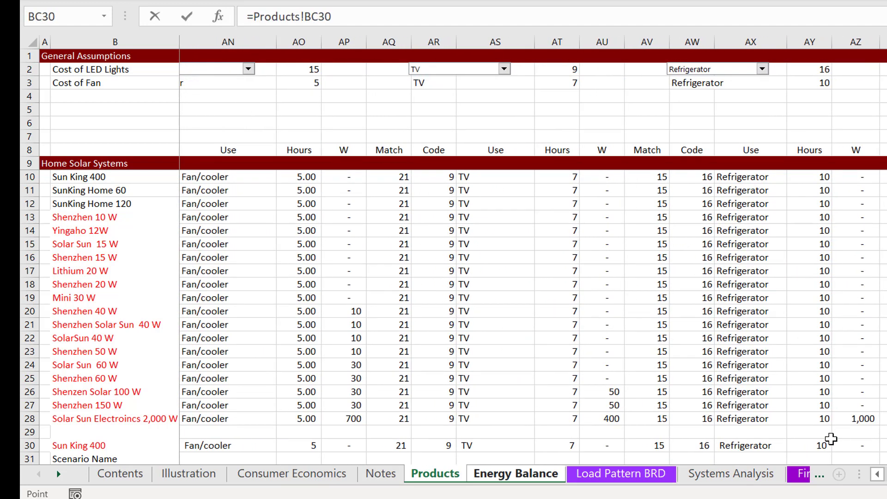
key("Right")
key("Return")
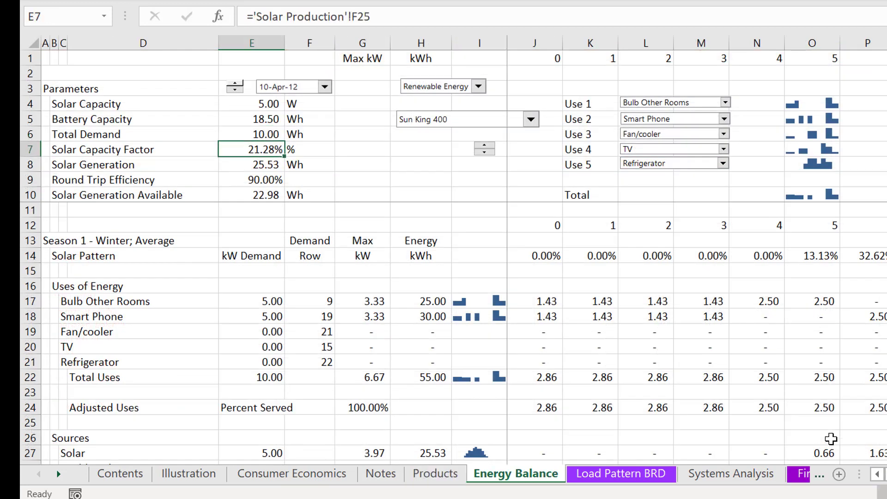
key("Up")
key("Up")
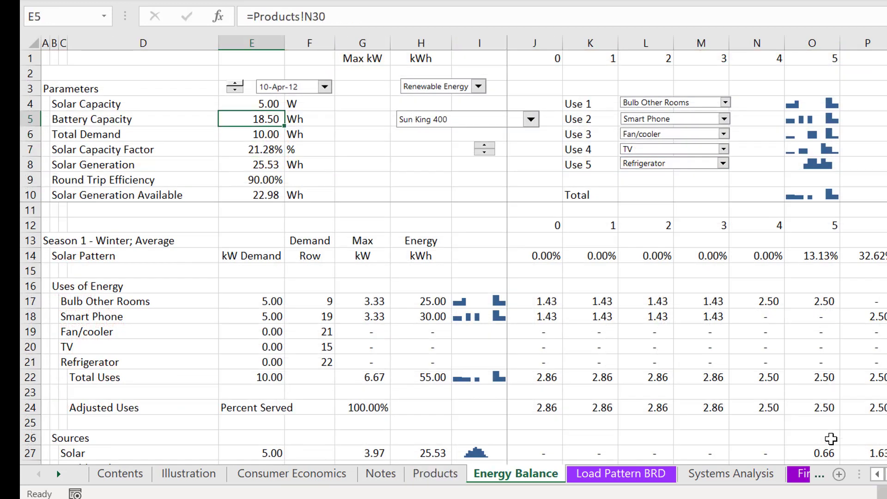
key("Down")
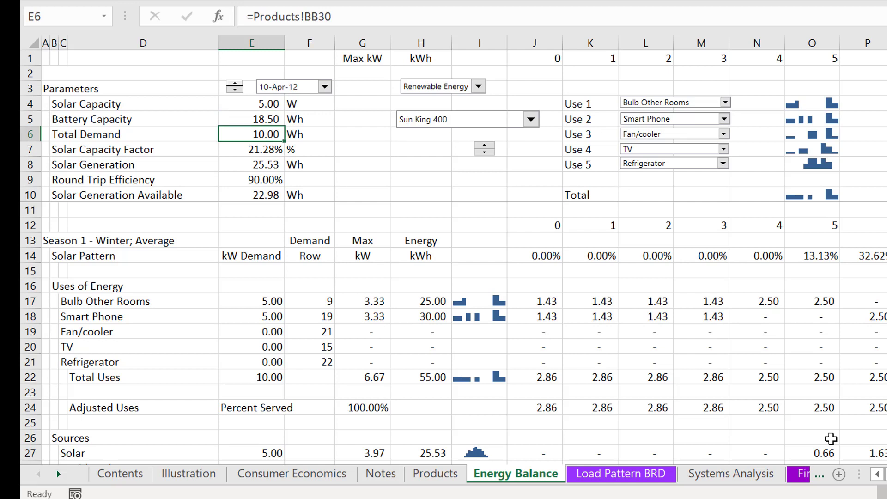
- Undo the last Total Demand link change and check the formula in E6
key("ctrl+z")
key("F2")
key("Escape")
- Trace Total Demand to Products!BC30 and inspect the underlying hours-times-watts formula for Sun King 400 in BC10
key("ctrl+bracketleft")
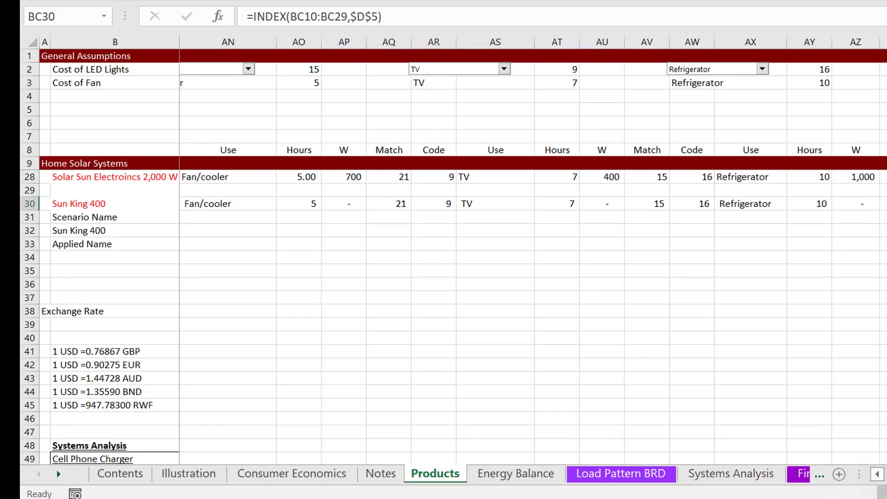
key("Up")
key("Up")
key("Up")
key("Up")
key("Up")
key("Up")
key("Up")
key("Up")
key("Up")
key("Up")
key("Up")
key("Up")
key("Up")
key("Up")
key("Up")
key("Up")
key("Up")
key("Up")
key("Up")
key("Up")
key("Up")
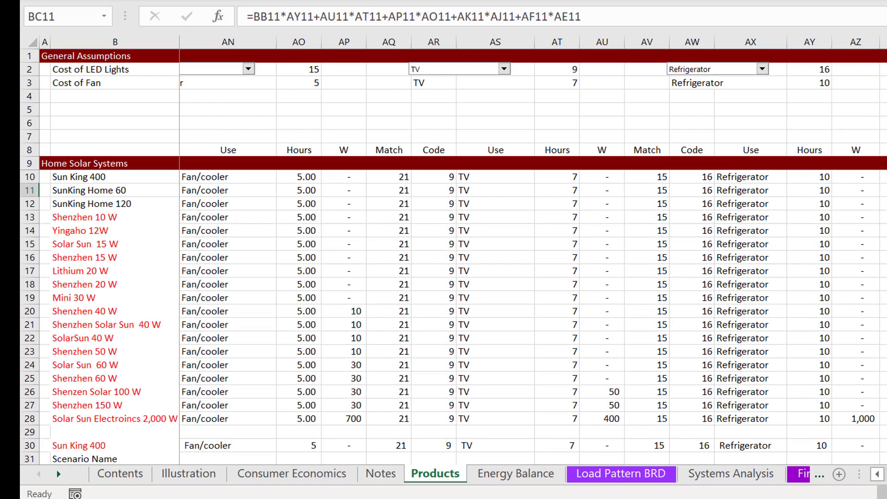
key("Down")
key("F2")
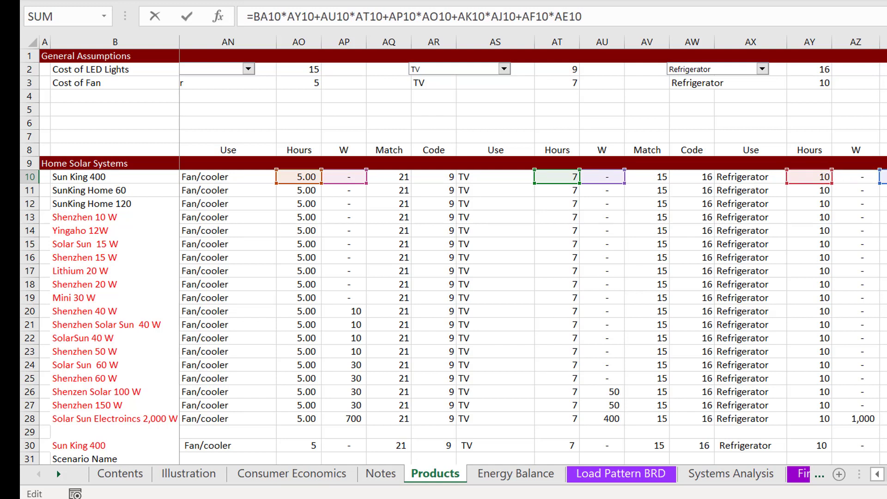
- Correct the formula in BC10 to multiply AZ10 instead of BA10 by AY10, and copy it down the Home Solar Systems rows
left_click(883, 180)
key("Right")
key("Right")
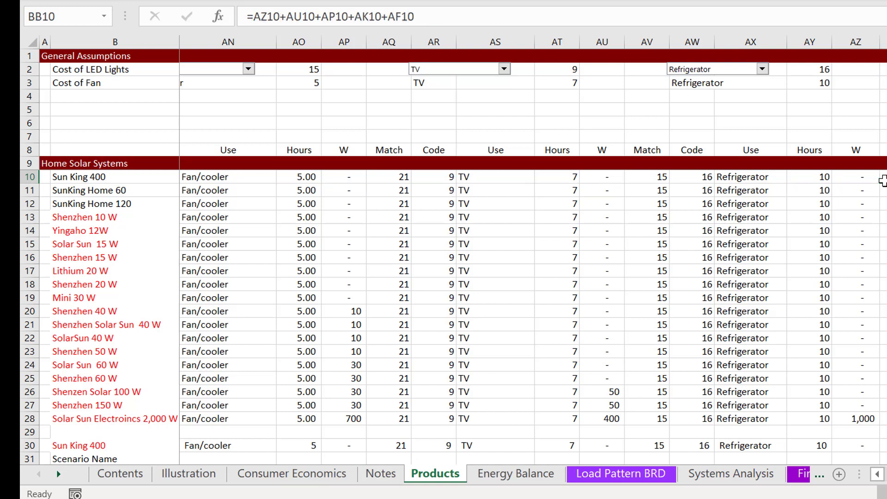
key("F2")
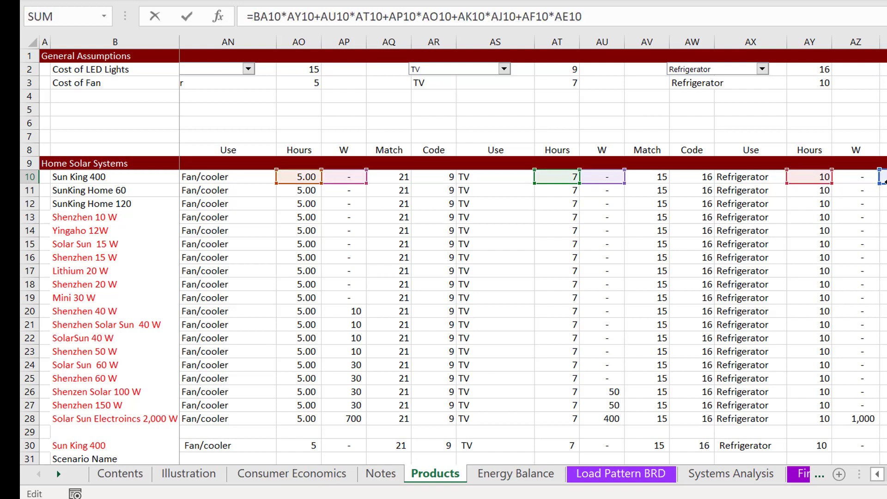
left_click_drag(883, 181, 837, 181)
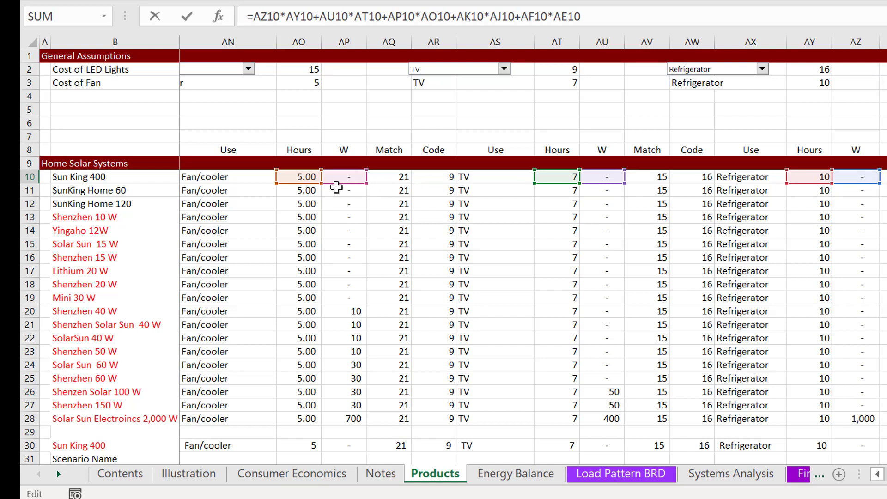
key("ctrl+Return")
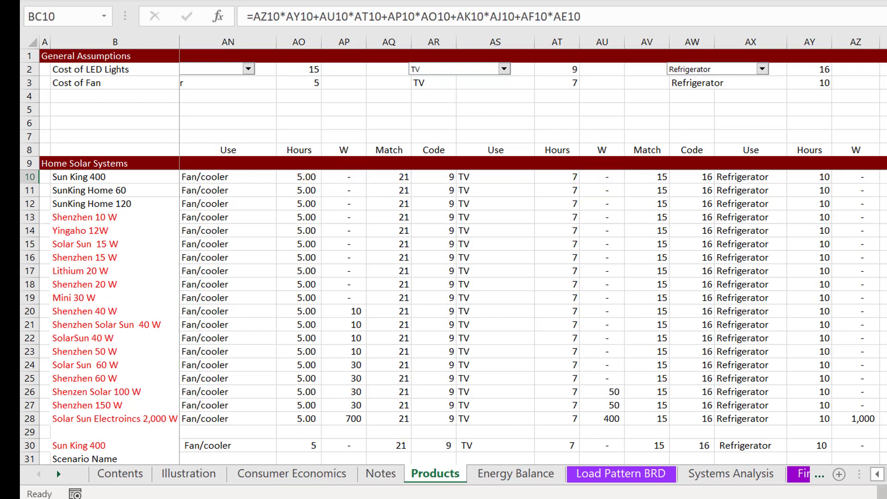
double_click(886, 183)
- Check the copied hours-times-watts formulas down column BC and inspect the INDEX lookup in BC30
key("Down")
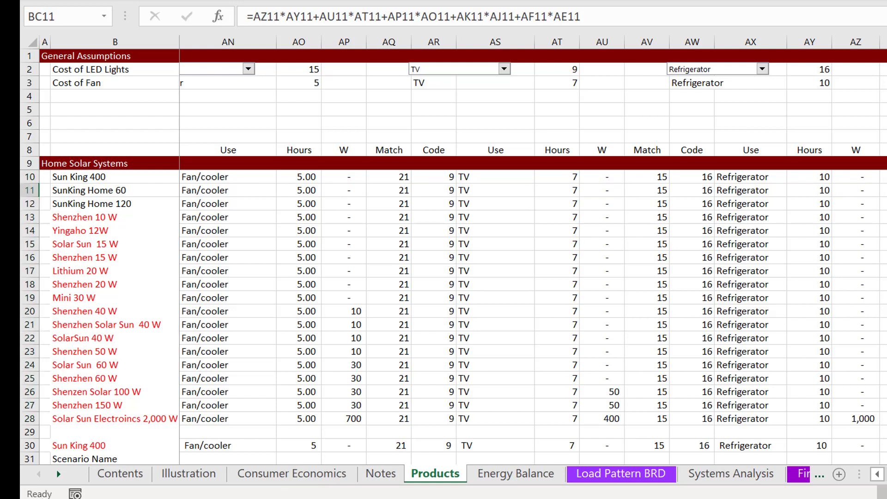
key("Down")
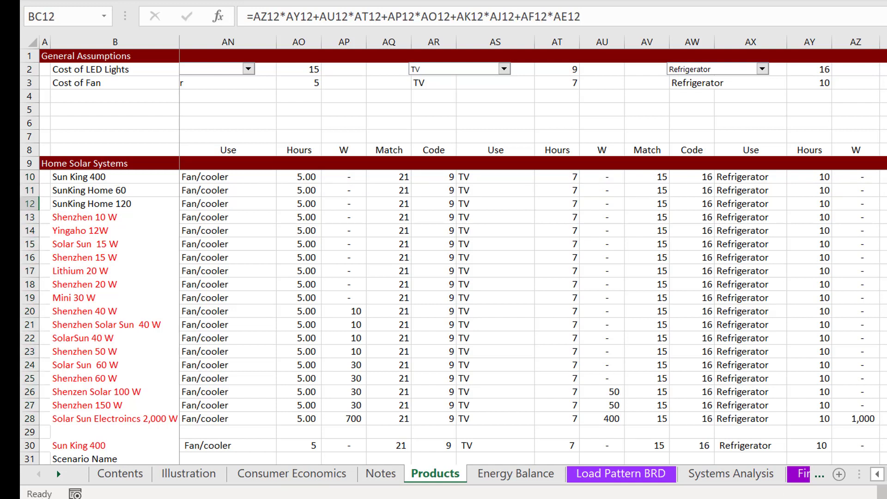
key("Down")
key("Down")
key("Down")
key("Down")
key("Down")
key("Down")
key("Down")
key("Down")
key("Down")
key("Down")
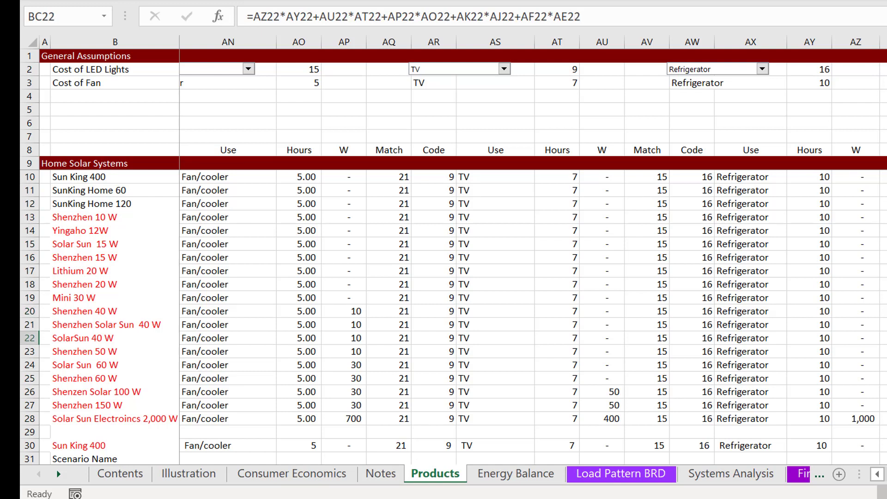
key("Down")
key("Down")
key("Down")
key("Down")
key("Down")
key("Down")
key("Down")
key("Down")
key("F2")
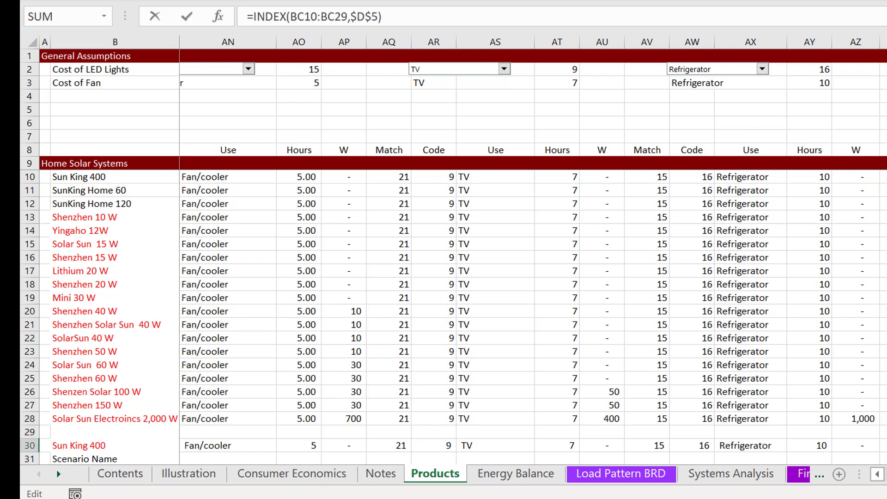
key("Escape")
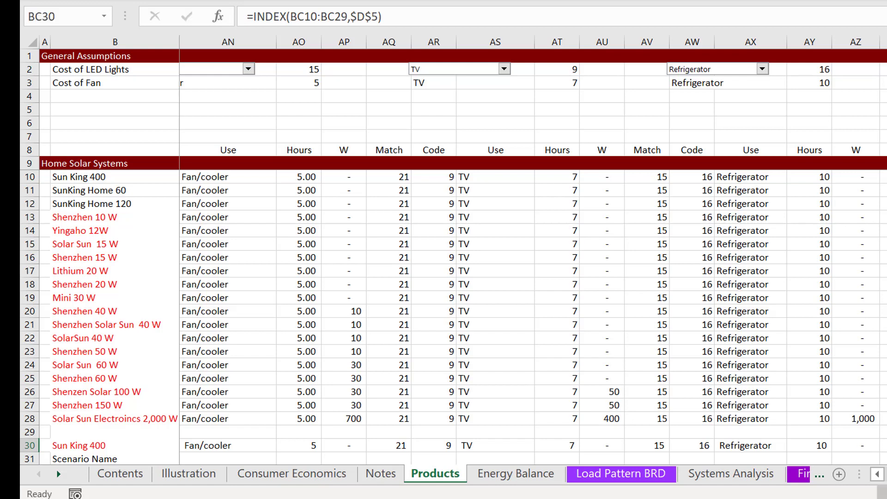
- Review the watt, watthour and hours columns of the Load Pattern BRD sheet and return to the Energy Balance sheet
key("ctrl+Page_Down")
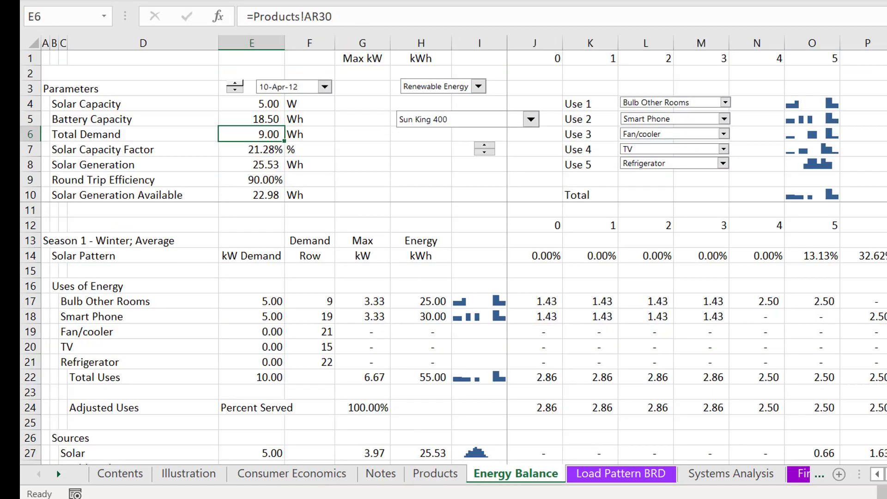
key("ctrl+Page_Down")
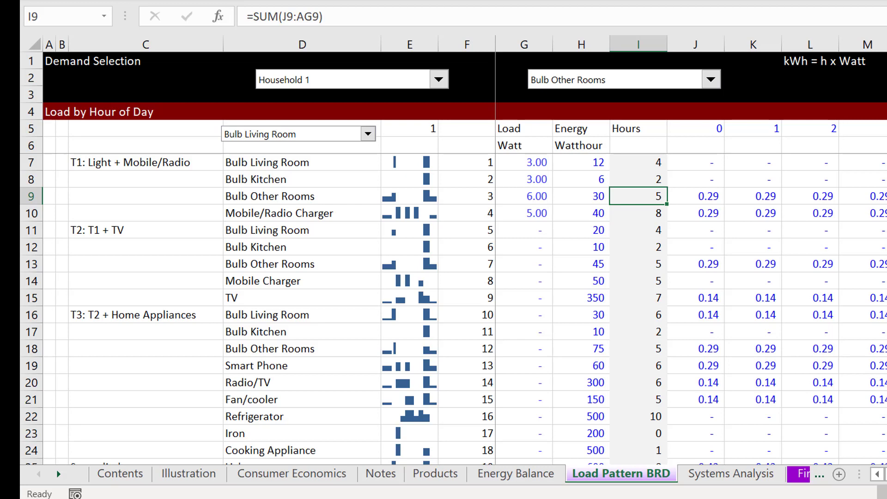
key("Right")
key("Left")
key("ctrl+Page_Down")
key("ctrl+Page_Up")
key("ctrl+Page_Up")
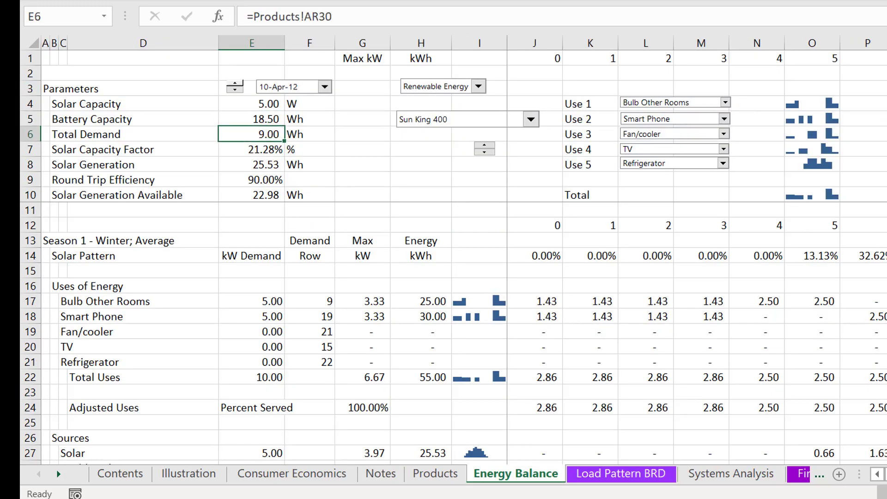
- Relink Total Demand in E6 of the Energy Balance sheet to Products!BC30
type("=")
key("ctrl+Page_Up")
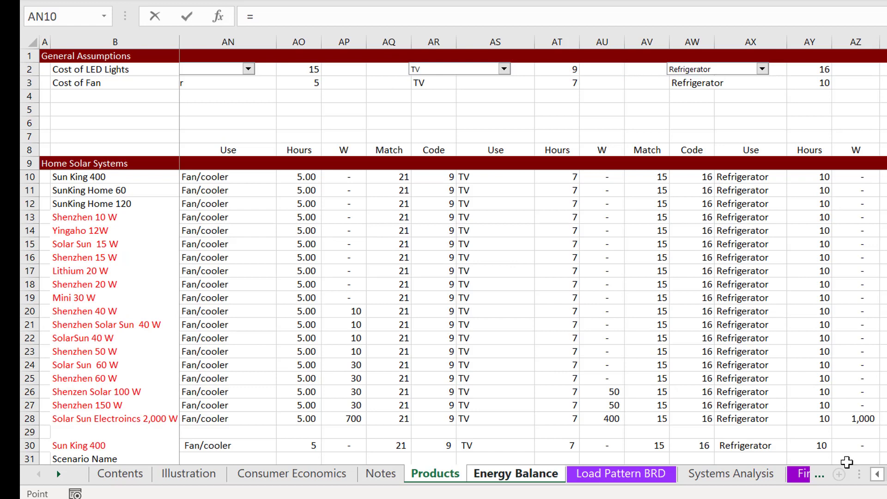
left_click(886, 446)
key("Return")
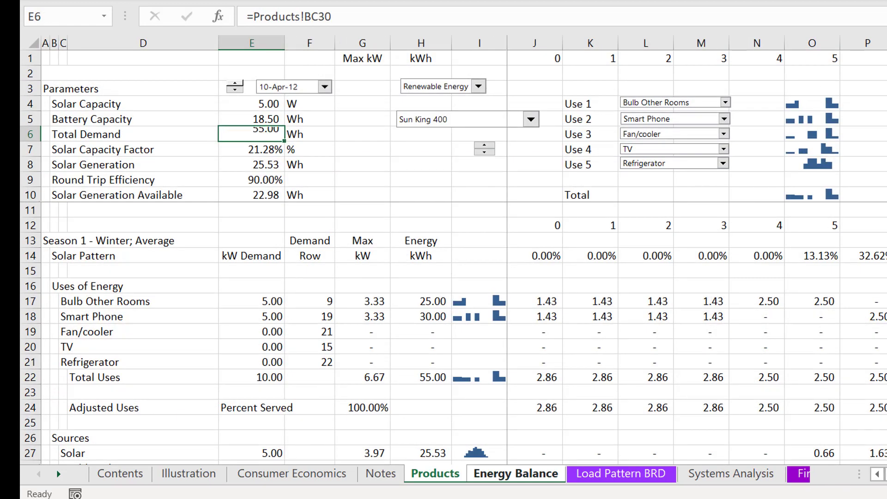
- Check the Products links behind Solar Capacity, Battery Capacity and Total Demand in E4 to E6
key("Up")
key("Up")
key("Down")
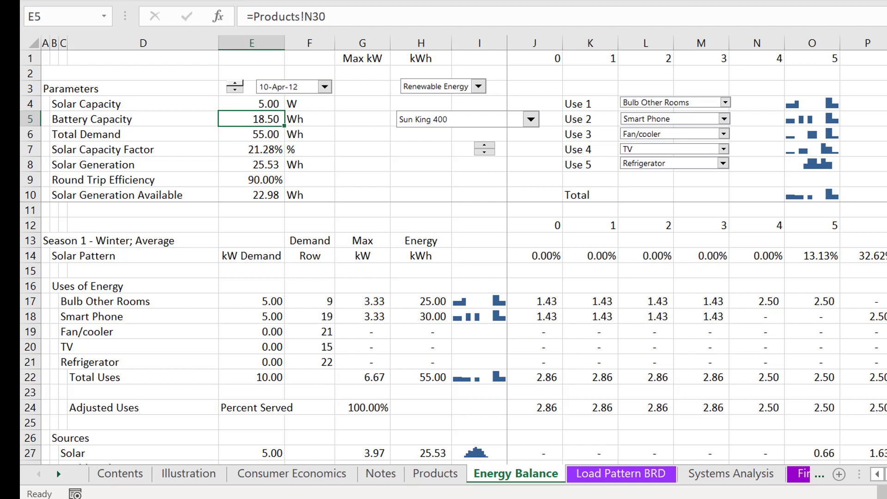
key("Down")
key("Up")
key("Up")
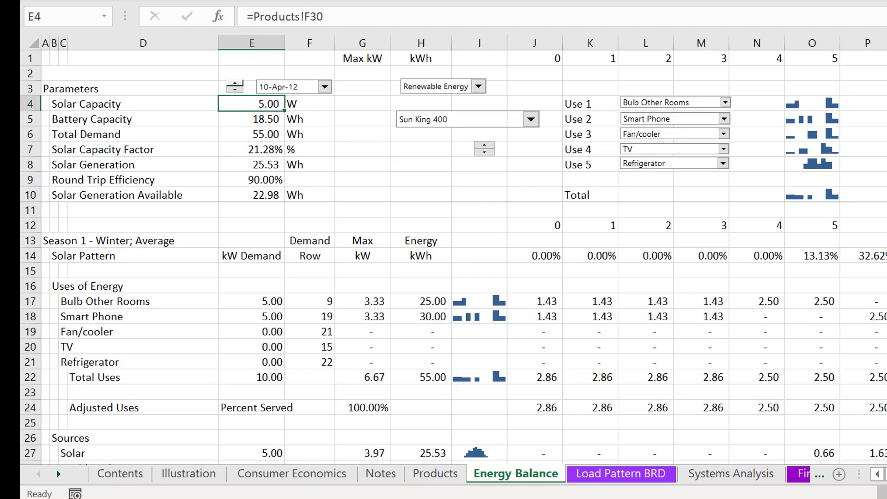
key("Down")
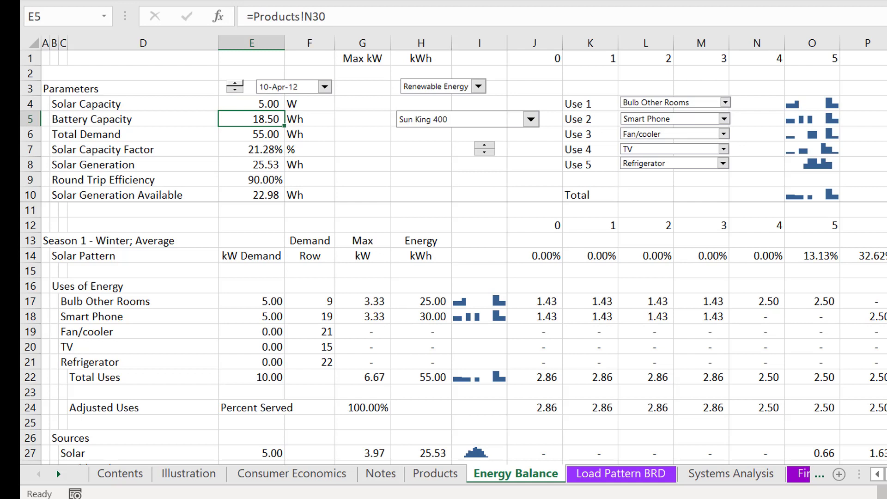
key("Down")
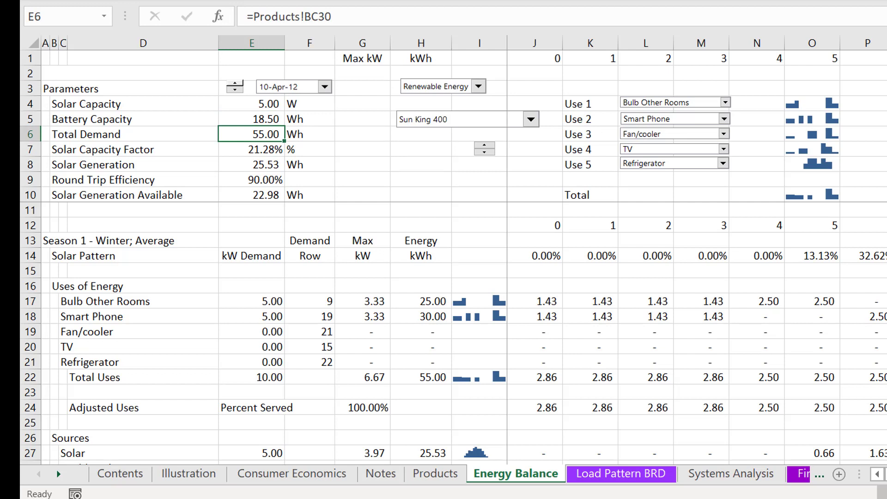
- Switch the selected product through SunKing Home 60, SunKing Home 120, Yingaho 12W and Solar Sun 15 W to compare the parameters
left_click(432, 126)
left_click(432, 141)
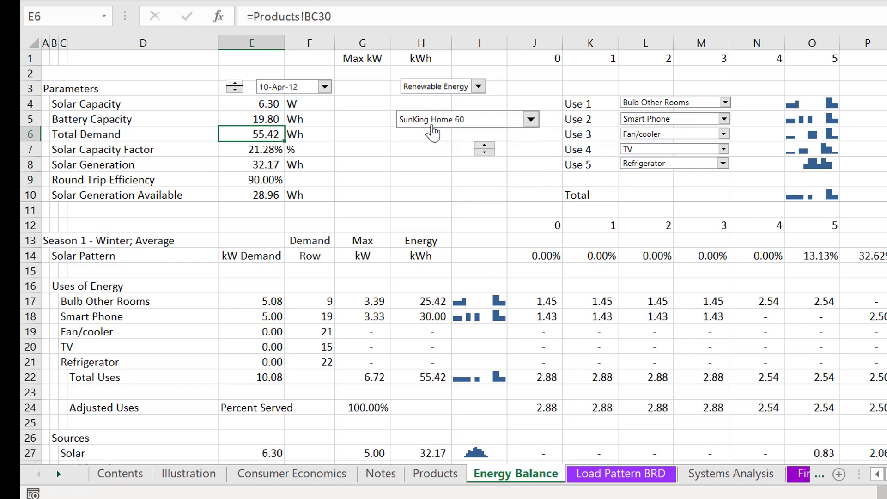
left_click(433, 125)
left_click(433, 142)
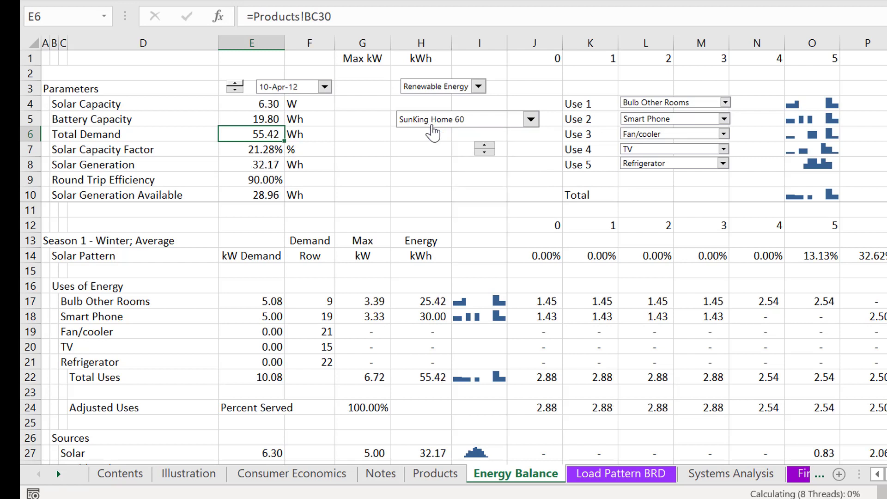
left_click(432, 125)
left_click(432, 132)
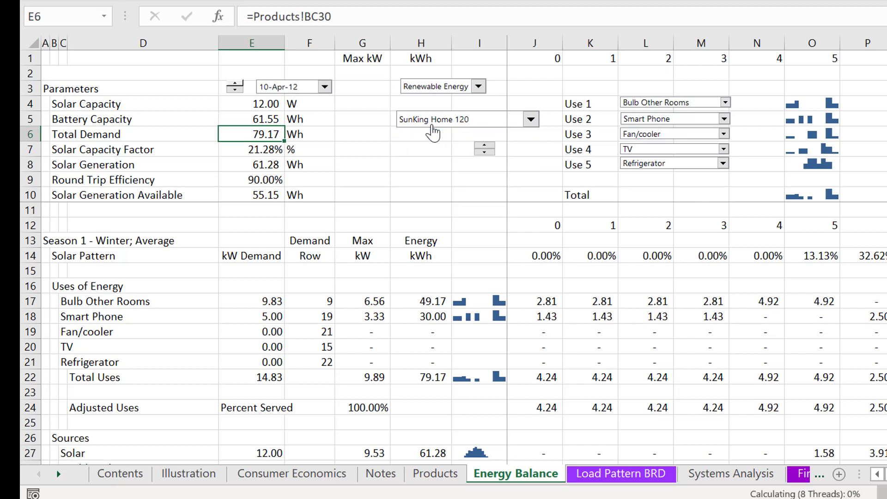
left_click(432, 126)
left_click(433, 132)
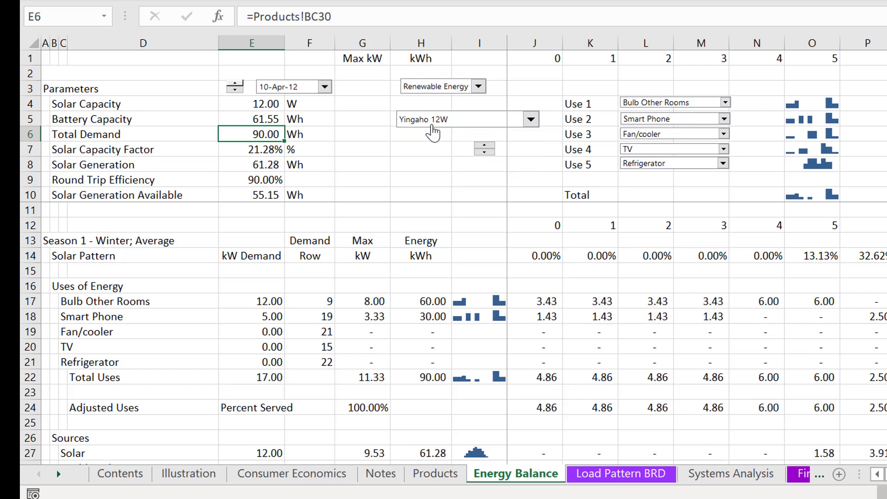
left_click(432, 125)
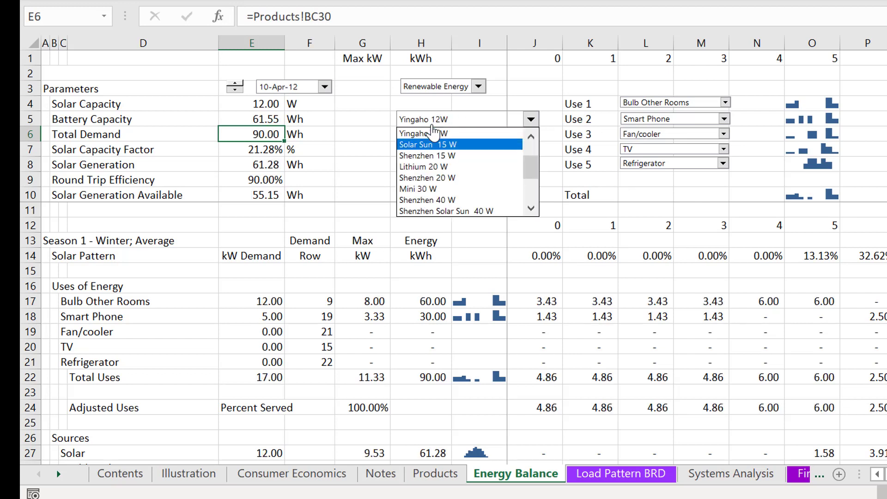
left_click(432, 132)
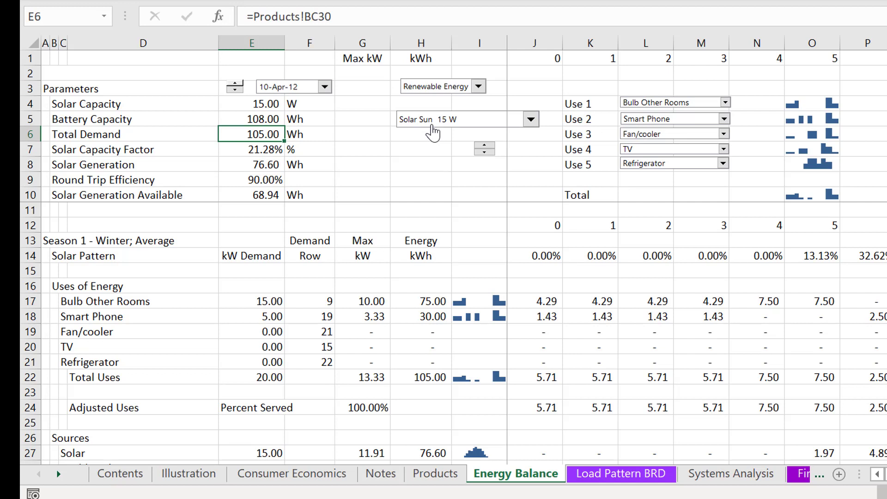
- Set the selected solar product to Sun King 400
left_click(426, 121)
key("Up")
key("Up")
key("Up")
key("Up")
key("Up")
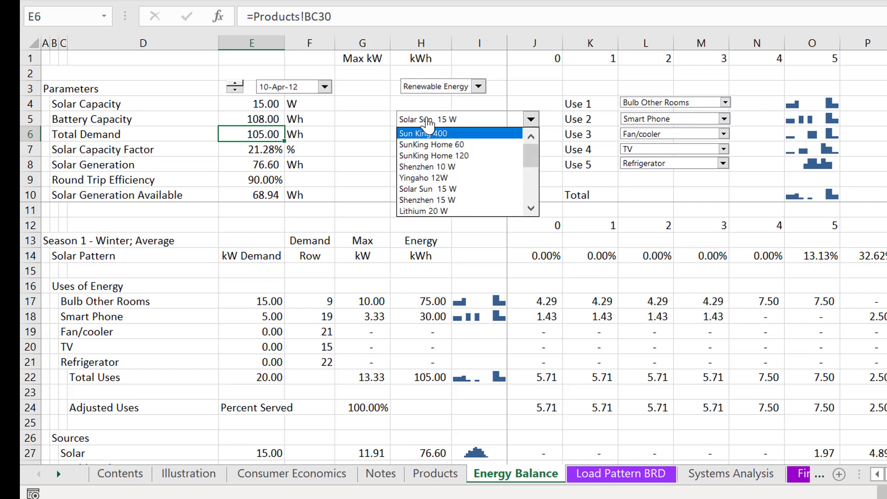
key("Return")
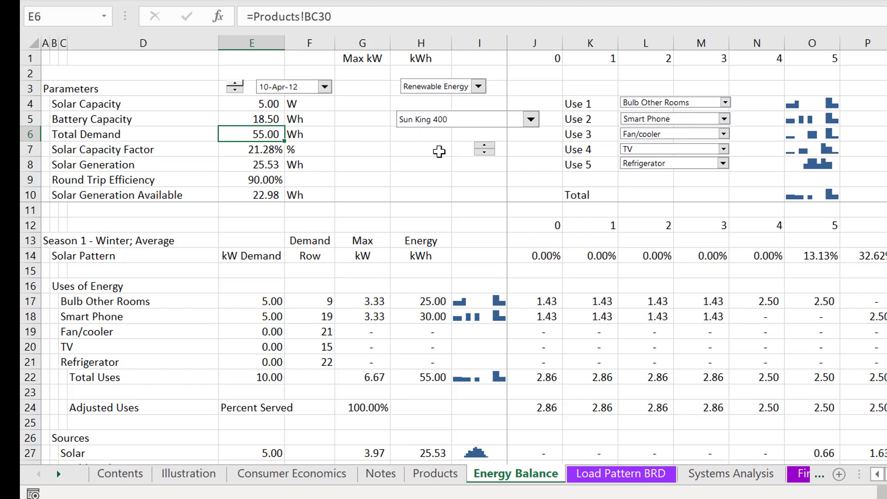
- Recheck the Battery Capacity and Total Demand links in E5 and E6 with Sun King 400 selected
left_click(359, 162)
key("Left")
key("Left")
key("Up")
key("Up")
key("Up")
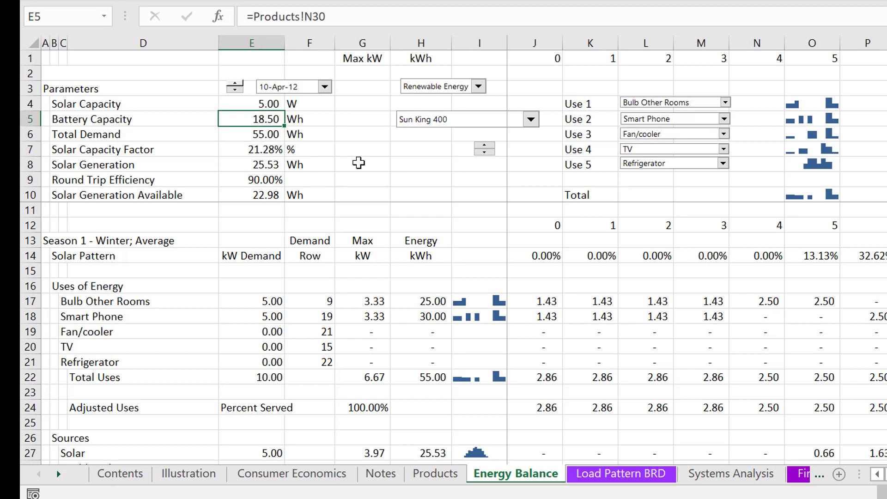
key("Down")
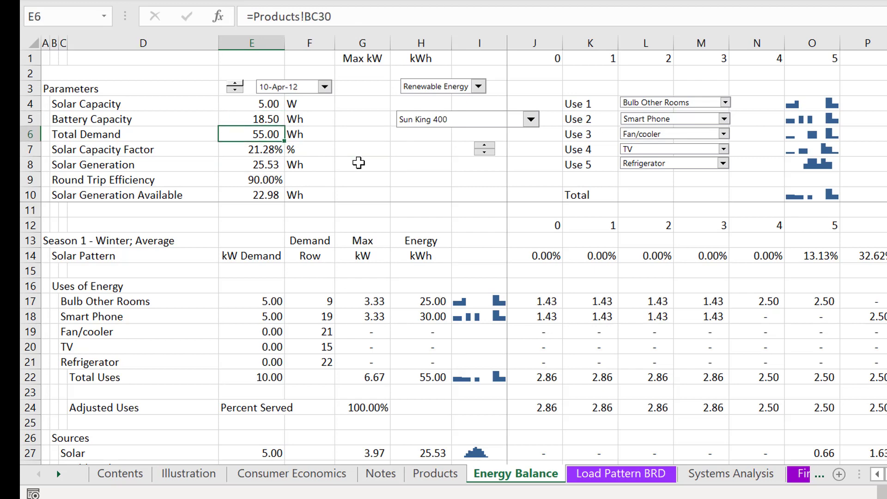
- Examine the battery balance, Unserved Energy, Percent Unserved and Discharged formulas in column H, and return to the Uses of Energy section
key("Page_Down")
key("Page_Down")
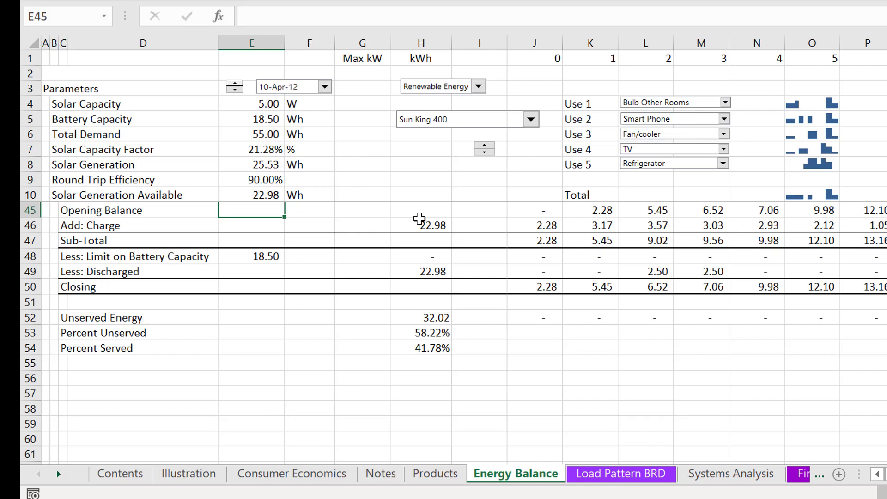
left_click(406, 332)
key("Right")
key("Left")
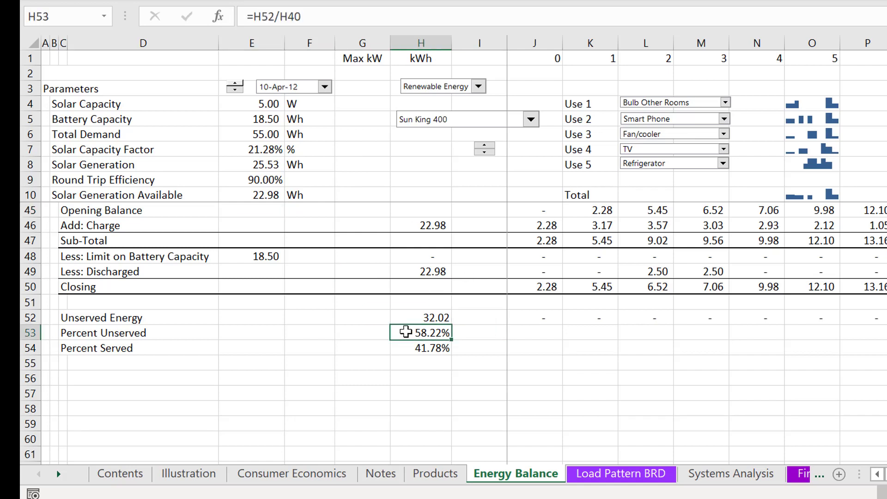
key("Up")
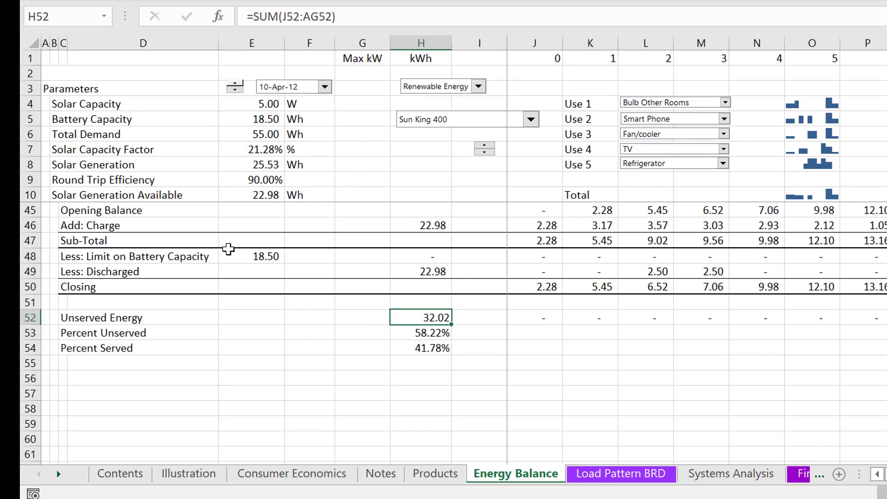
key("Up")
key("Up")
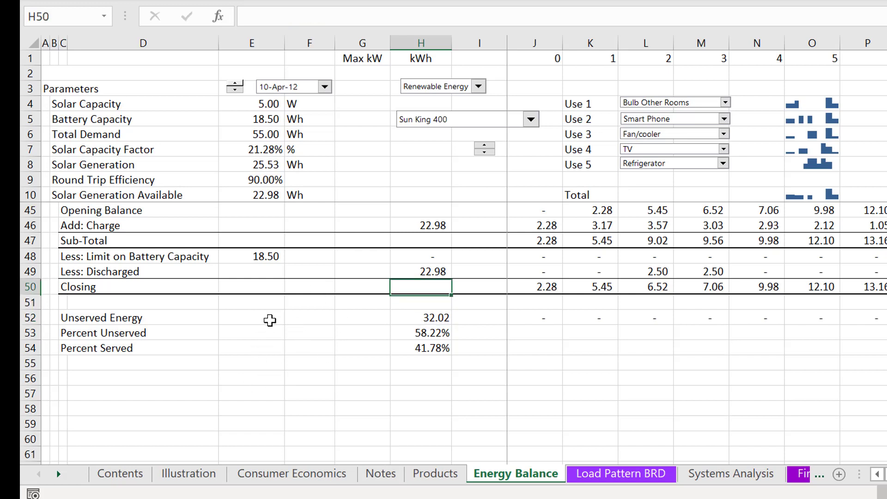
left_click(269, 319)
key("Up")
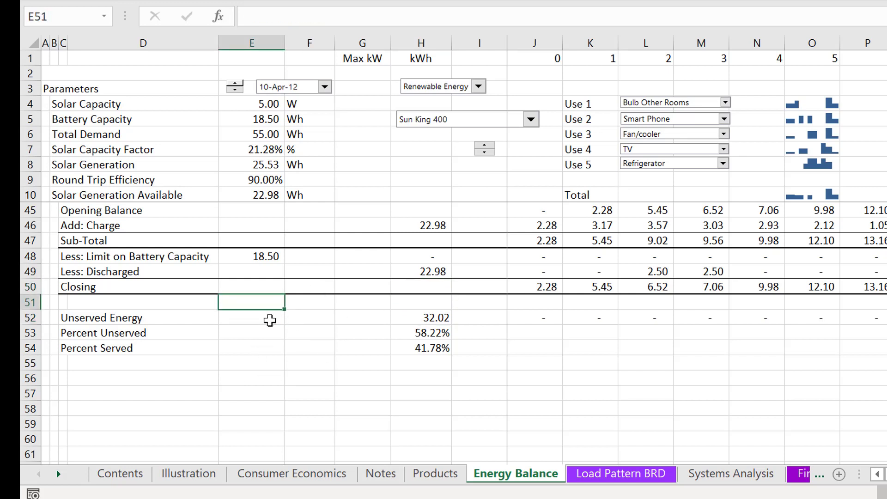
left_click(416, 265)
key("Down")
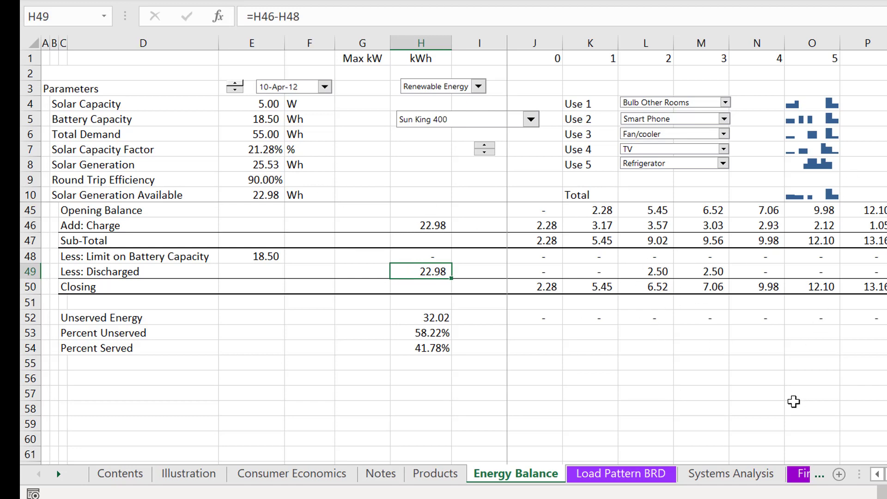
key("Page_Up")
key("Page_Up")
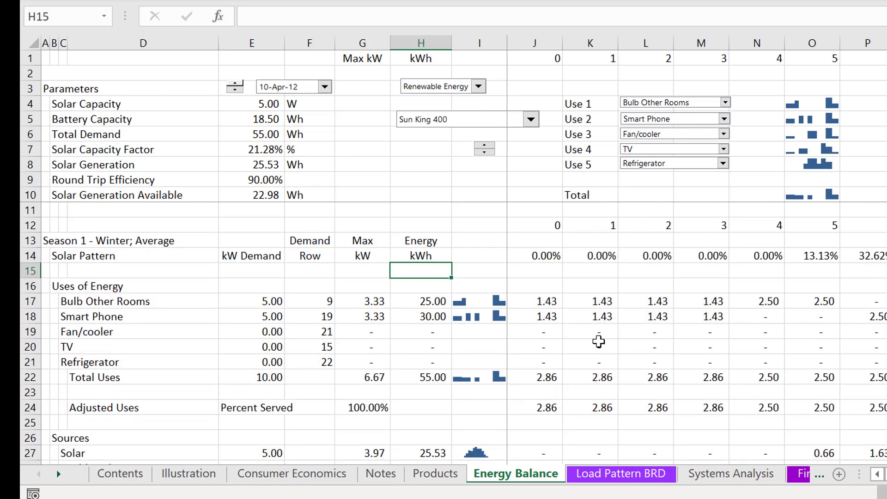
- Examine the Energy kWh formulas for each use and for Total Uses in column H
key("Down")
key("Down")
key("Down")
key("Down")
key("Down")
key("Down")
key("Down")
key("Down")
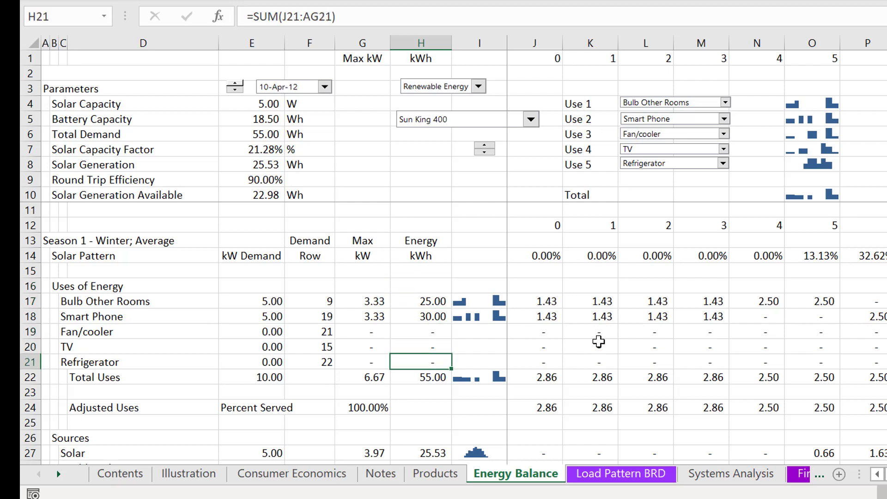
key("Down")
key("Down")
key("Up")
key("Up")
key("Up")
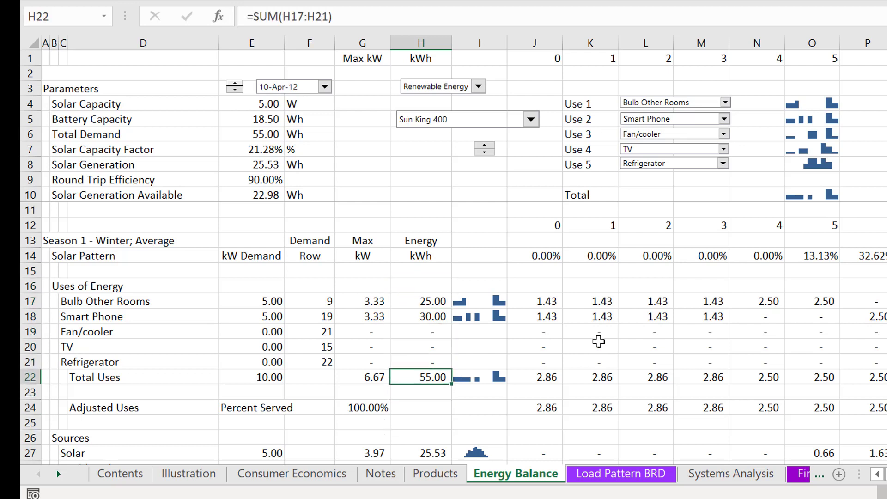
- Apply a thin top border and thick bottom border to the Total Uses row, from D22 across all the hourly columns
key("Left")
key("Left")
key("Left")
key("Left")
key("Left")
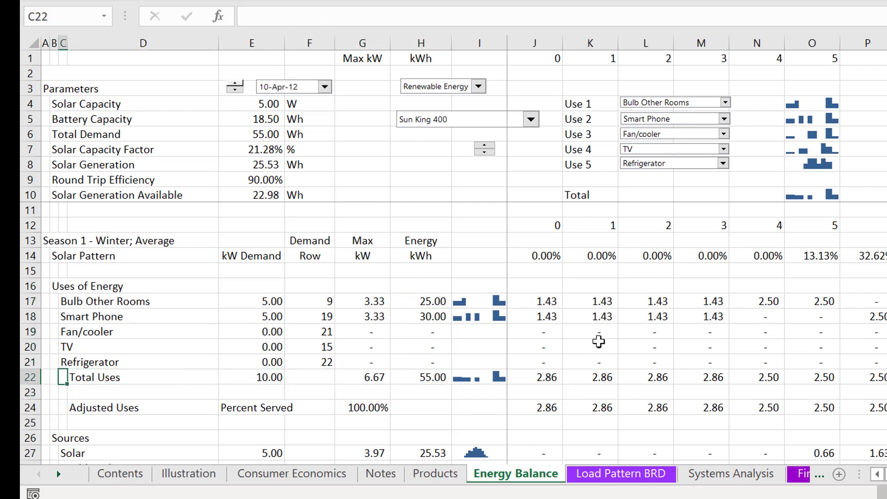
key("Right")
key("shift+Right")
key("shift+Right")
key("shift+Right")
key("shift+Right")
key("shift+Right")
key("shift+Right")
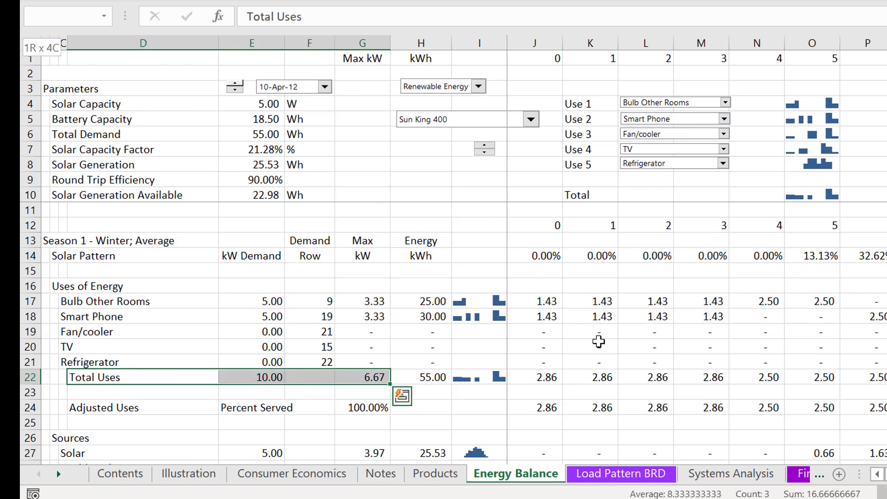
key("ctrl+shift+Right")
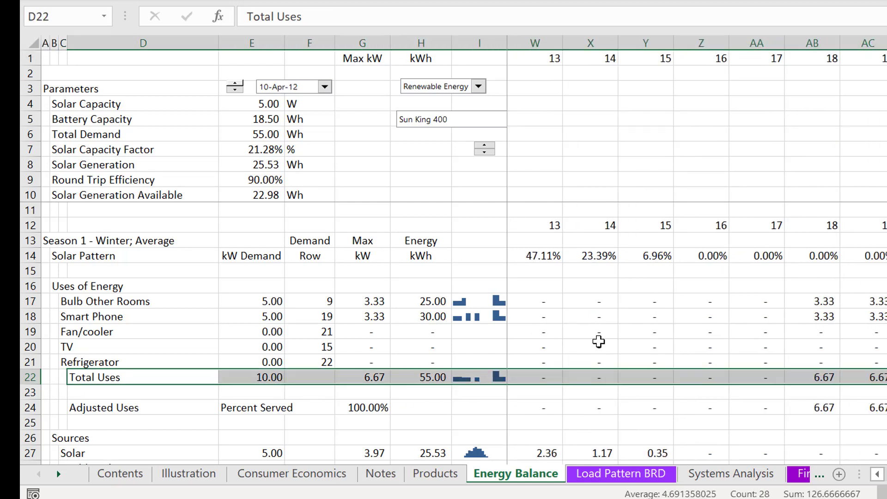
key("F4")
key("Left")
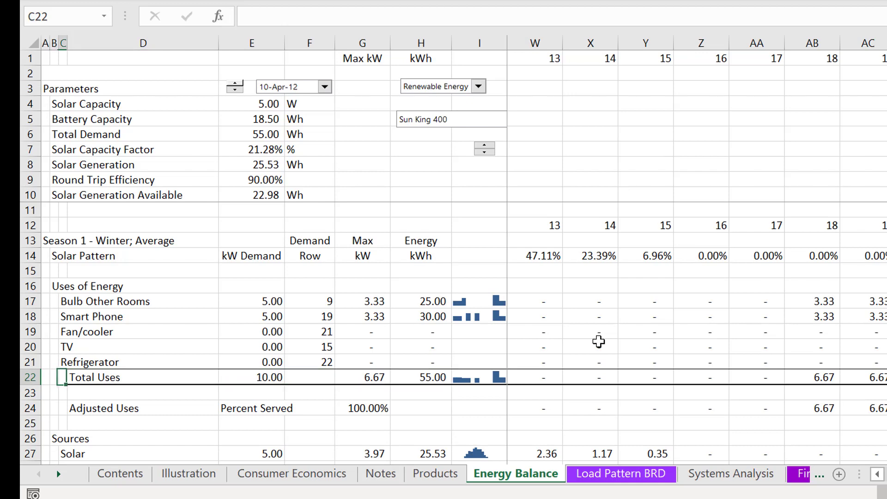
- Inspect the Total Uses sum formulas in row 22, from Max kW through the first hourly column
key("Right")
key("Right")
key("Right")
key("Right")
key("Right")
key("Left")
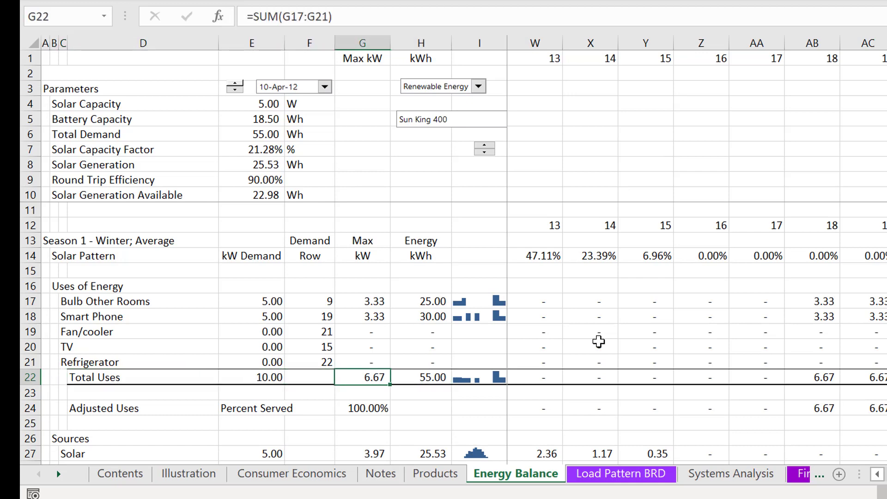
key("Right")
key("Right")
key("Right")
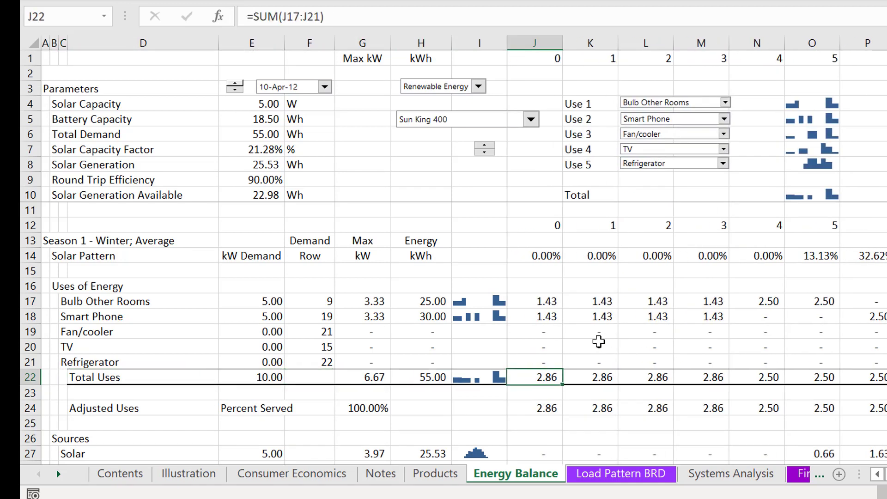
- Examine the Smart Phone hourly INDEX formulas across row 18 and return to the row's label
key("Up")
key("Up")
key("Up")
key("Up")
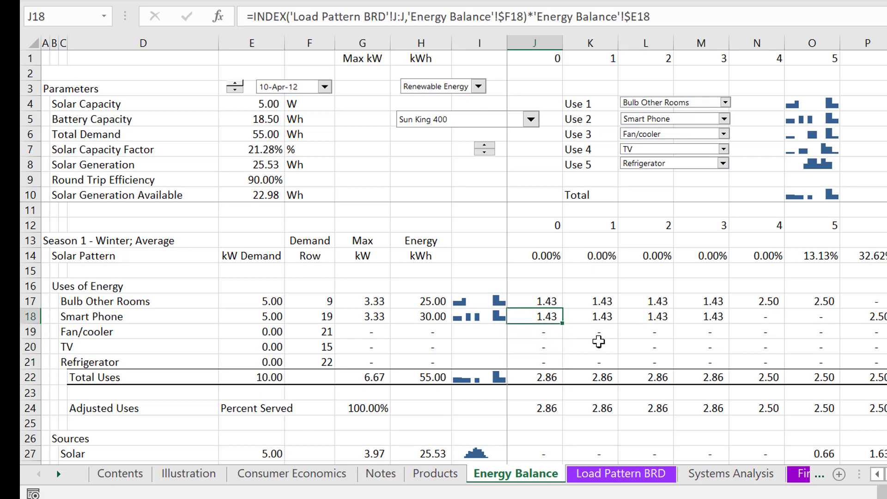
key("Right")
key("Right")
key("Right")
key("Right")
key("Right")
key("Right")
key("Right")
key("Right")
key("Right")
key("Right")
key("Right")
key("Right")
key("Right")
key("Right")
key("Right")
key("Right")
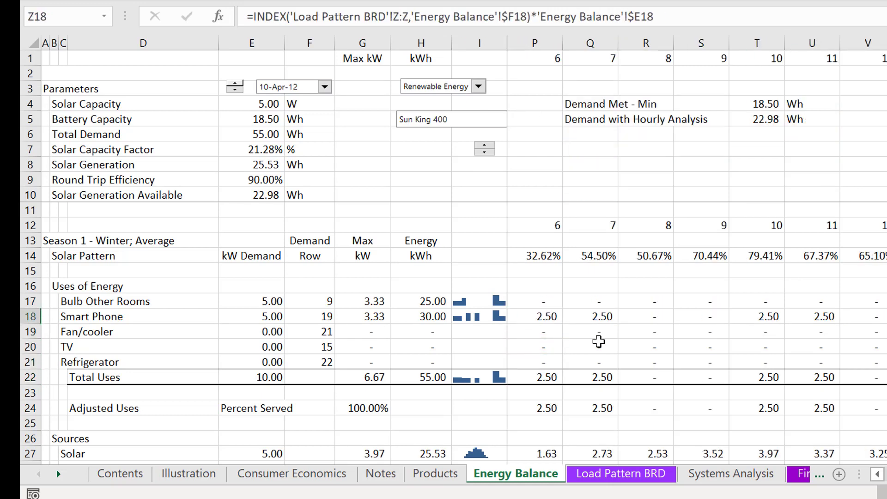
key("Left")
key("Left")
key("Left")
key("Left")
key("Left")
key("Left")
key("Left")
key("Left")
key("Left")
key("Left")
key("Left")
key("Left")
key("Left")
key("Left")
key("Left")
key("Left")
key("Left")
key("Left")
key("Left")
key("Left")
key("Left")
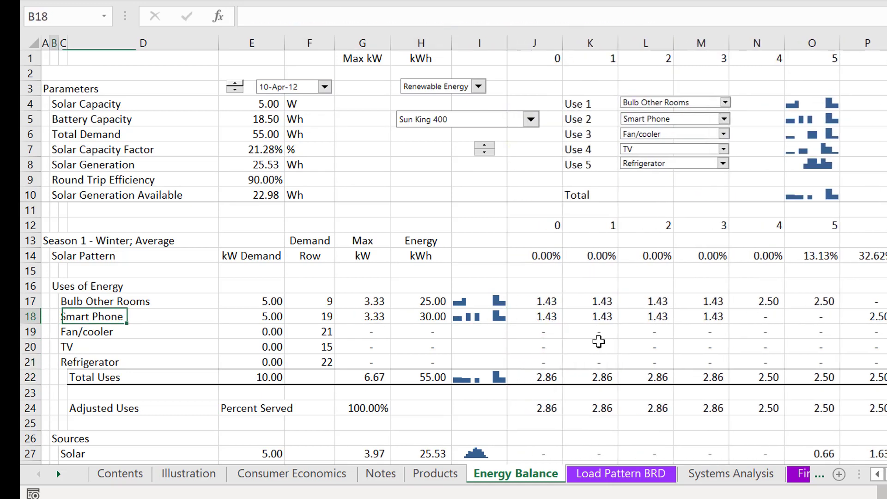
- Check the energy sums of the individual uses in column H and the Total Uses sum in H22
key("Right")
key("Right")
key("Right")
key("Right")
key("Right")
key("Right")
key("Right")
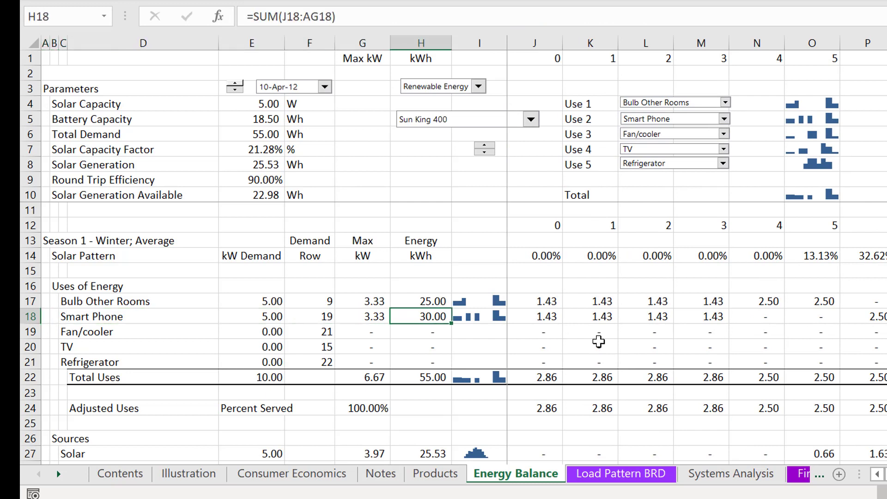
key("Up")
key("Down")
key("Down")
key("Down")
key("Down")
key("Down")
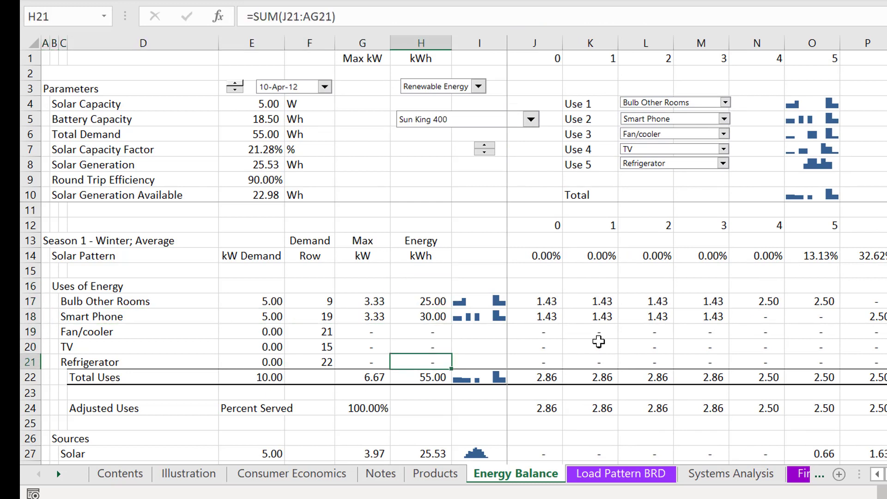
key("alt+equal")
key("Tab")
key("Right")
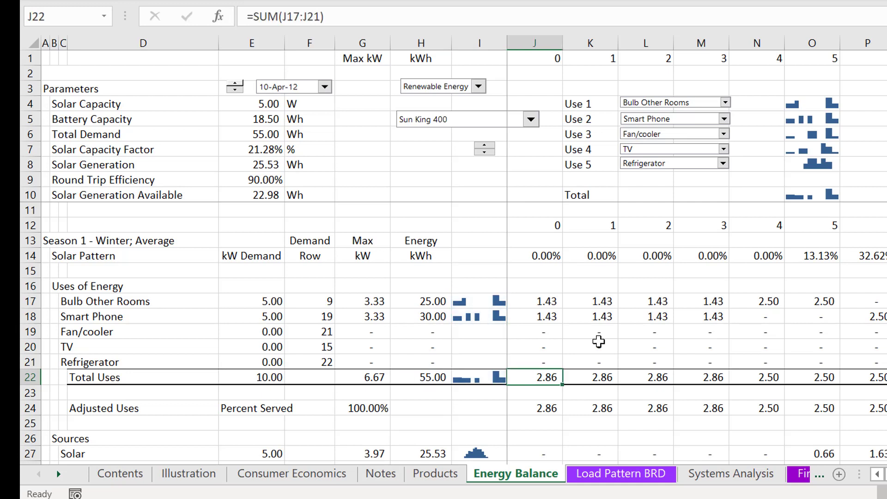
- Inspect the references of the Bulb Other Rooms INDEX formula in J17 without changing it
key("Up")
key("Up")
key("Up")
key("Up")
key("Up")
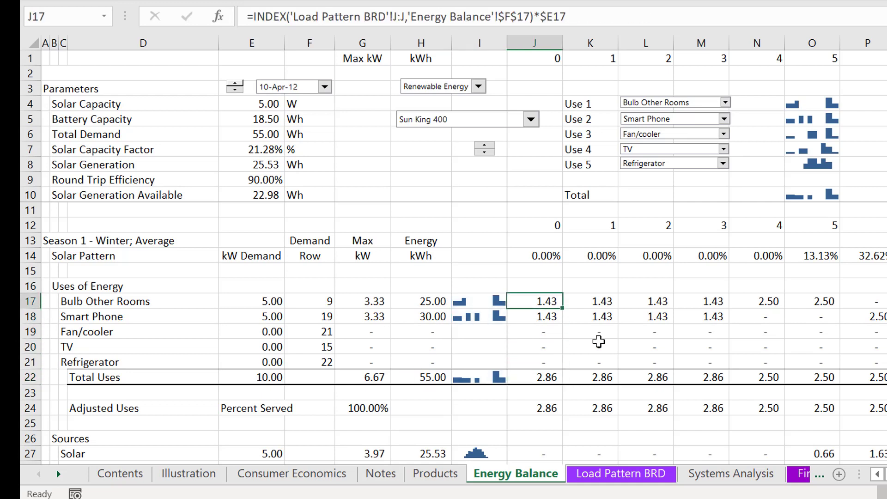
key("F2")
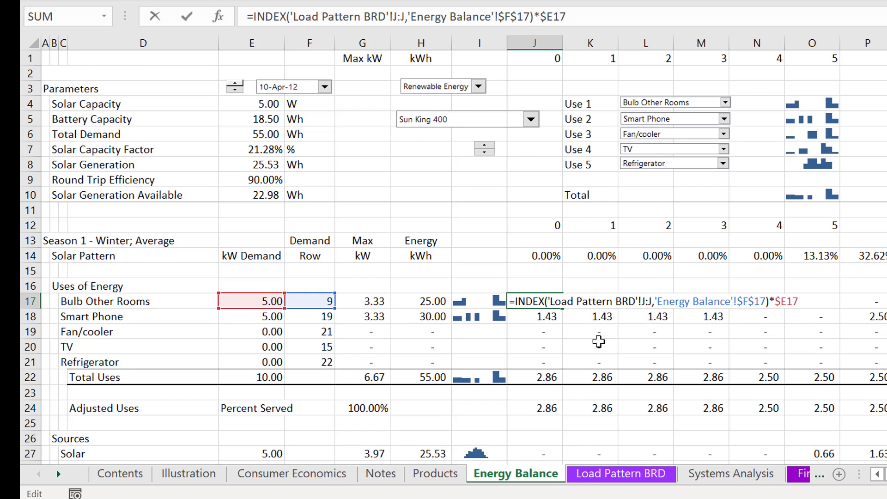
key("Escape")
- Check the Demand Row links in F17 and F18, and trace F17 to its source row on the Products sheet
key("Left")
key("Left")
key("Left")
key("Left")
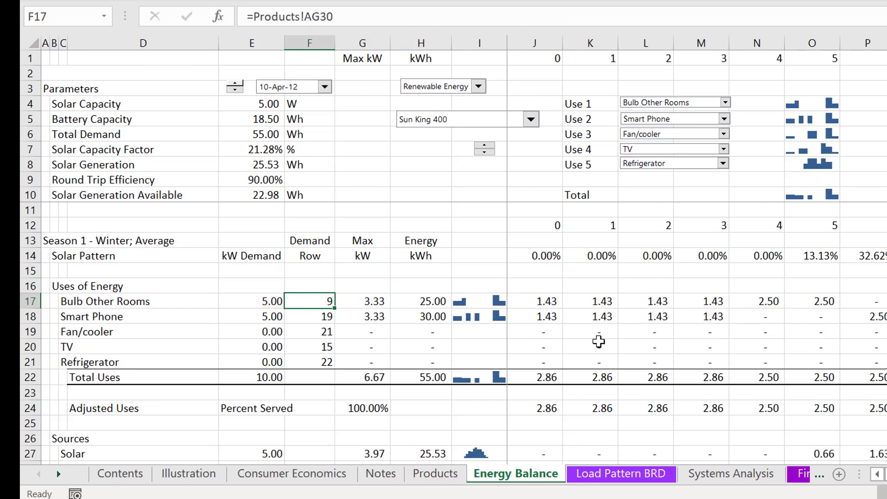
key("Down")
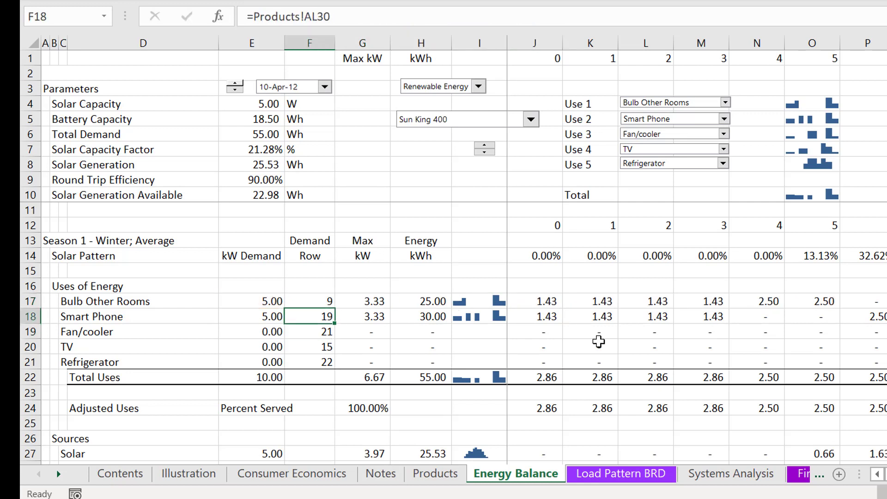
key("Up")
key("ctrl+bracketleft")
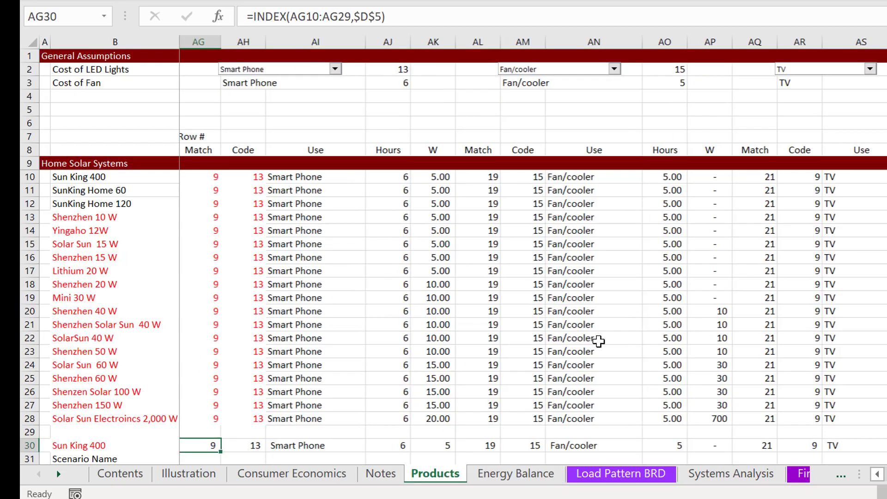
key("Left")
key("Right")
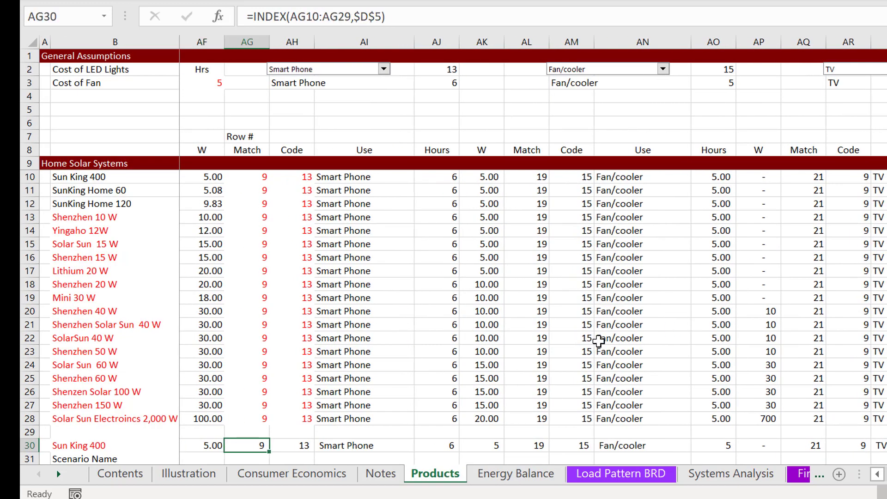
key("Left")
key("Left")
key("Left")
key("Left")
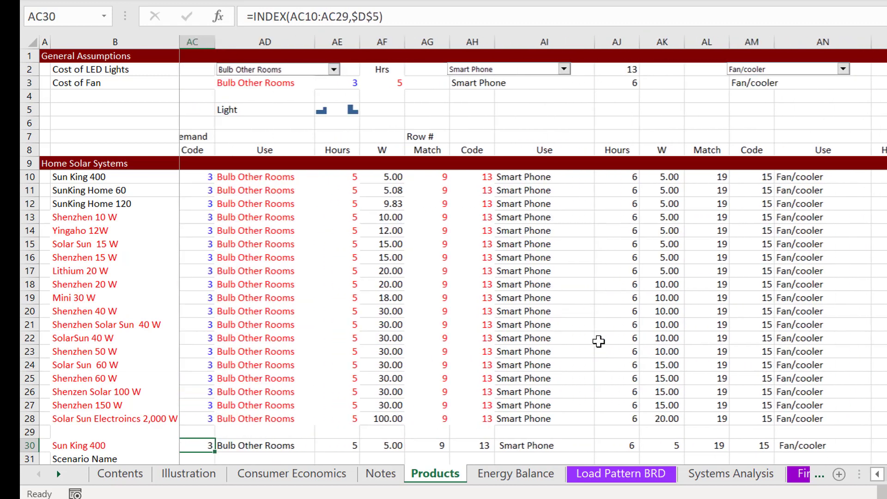
- Inspect the MATCH formula in AG28 that looks up the demand code on the Load Pattern BRD sheet
key("Right")
key("Right")
key("Right")
key("Up")
key("Up")
key("Right")
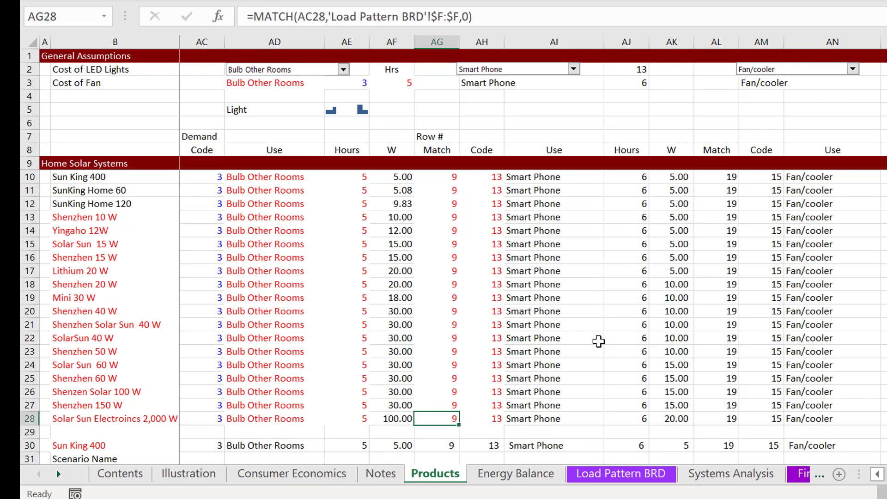
key("F2")
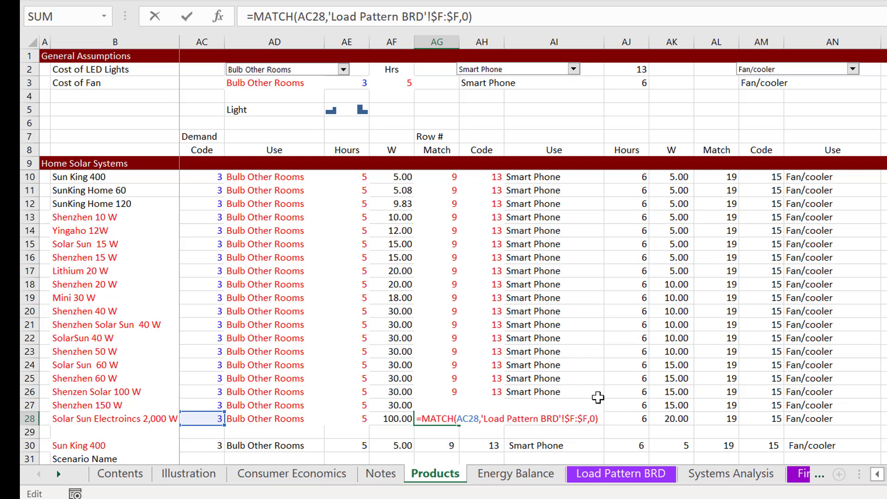
key("Return")
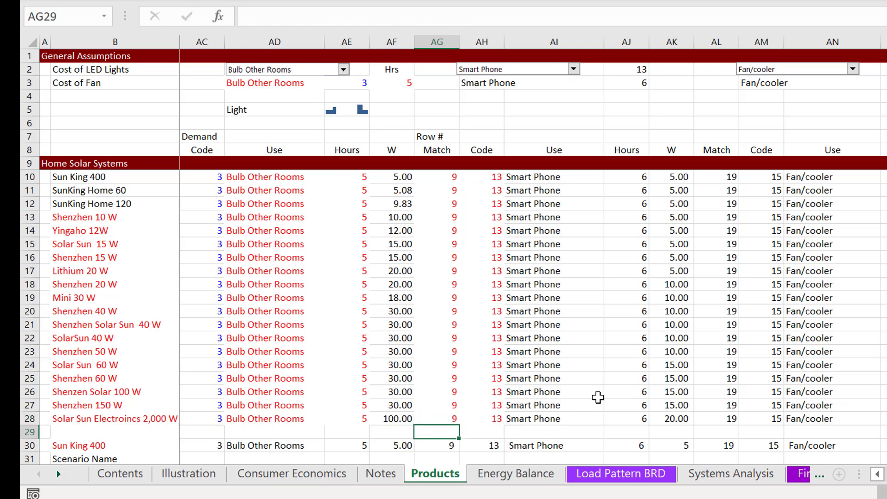
key("Up")
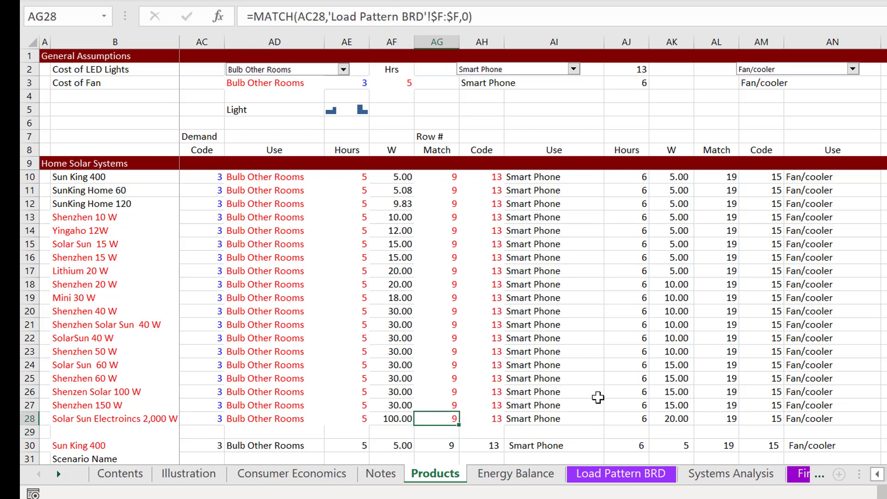
- Locate the first Bulb Other Rooms entry on the Load Pattern BRD sheet to verify the matched row
key("ctrl+Page_Down")
key("ctrl+Page_Down")
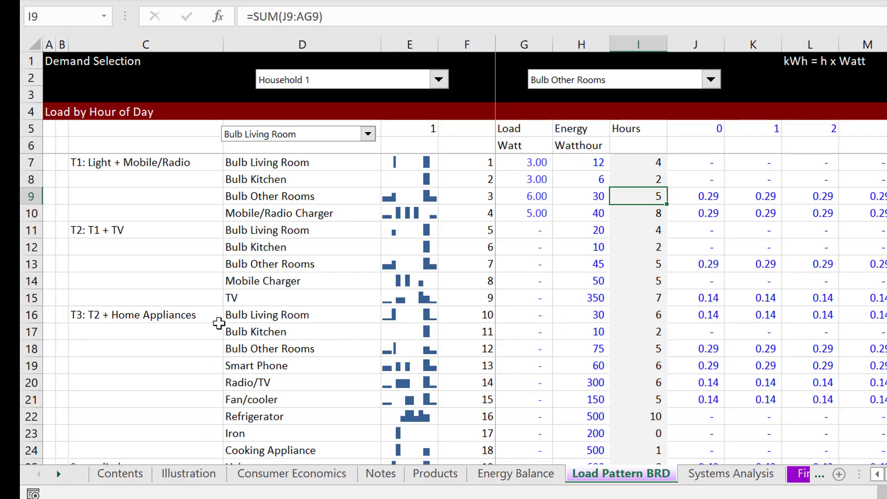
left_click(245, 266)
key("Up")
key("Up")
key("Up")
key("Up")
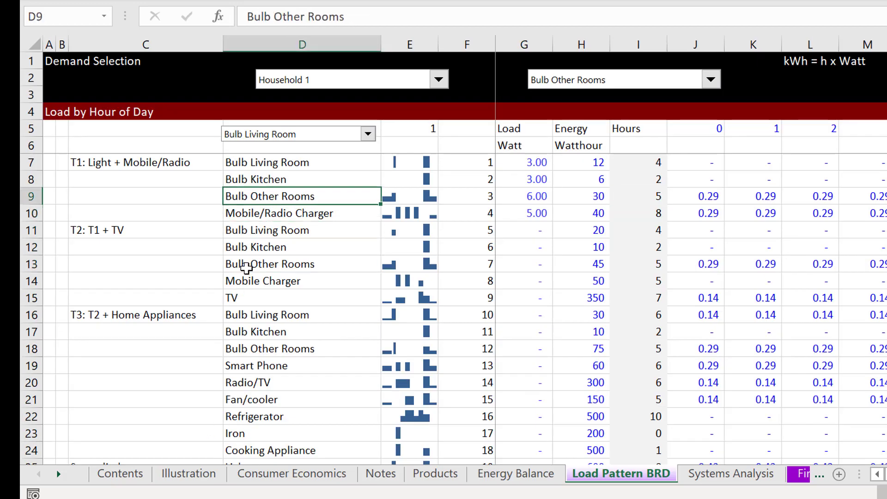
- On the Energy Balance sheet, switch Use 1 to Bulb Living Room, try Bulb Kitchen, and set it back to Bulb Living Room
key("ctrl+Page_Up")
key("Down")
key("Down")
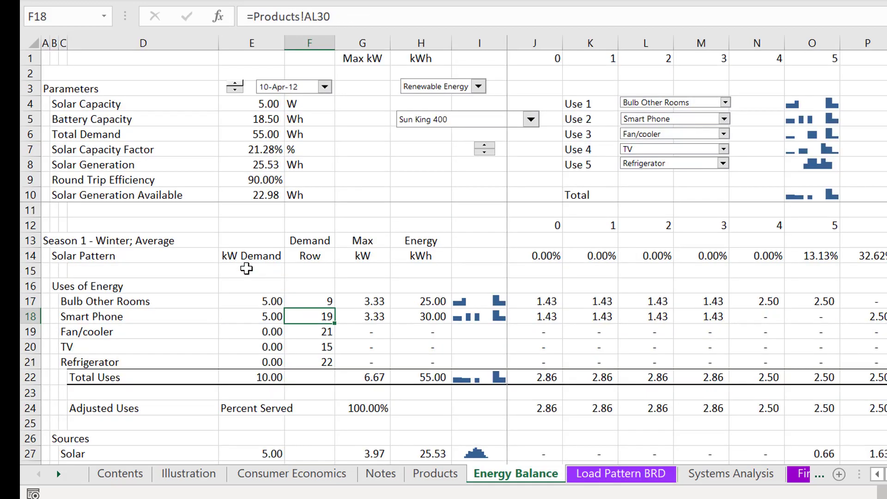
left_click(665, 104)
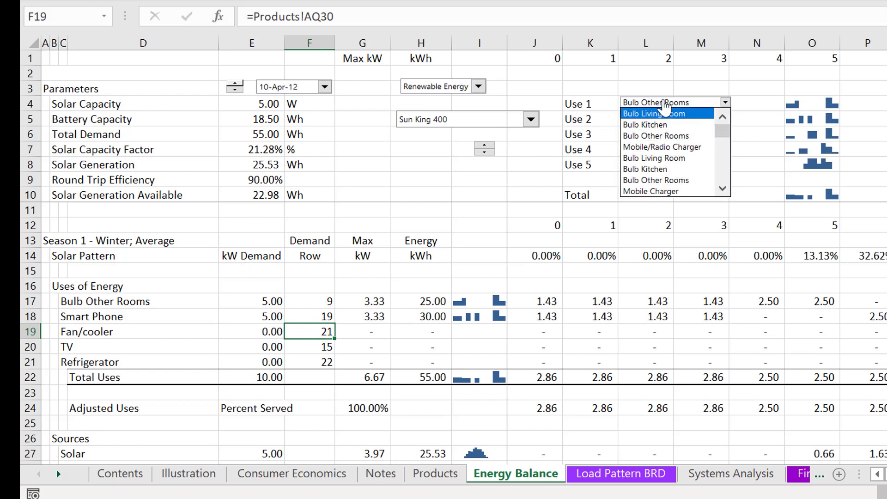
left_click(664, 111)
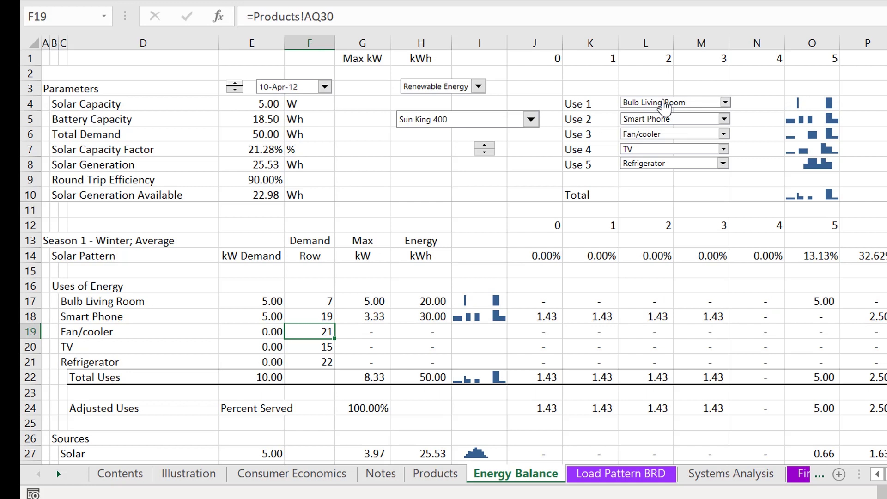
left_click(665, 103)
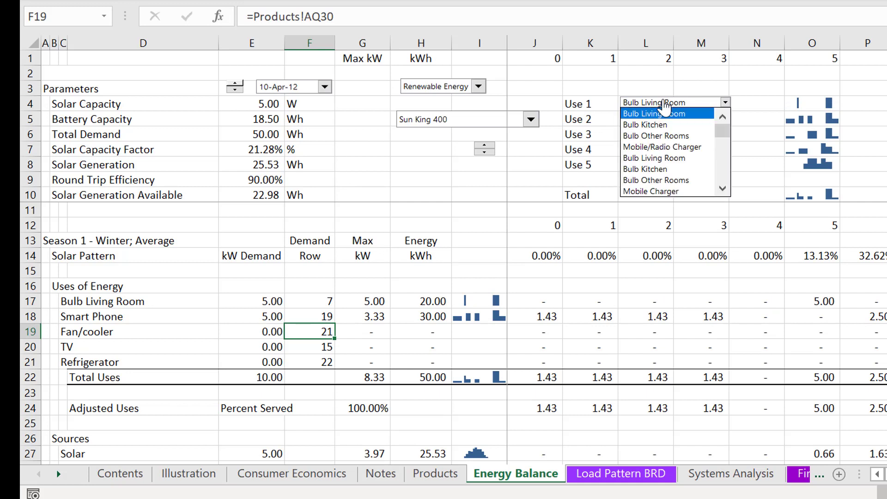
key("Down")
key("Return")
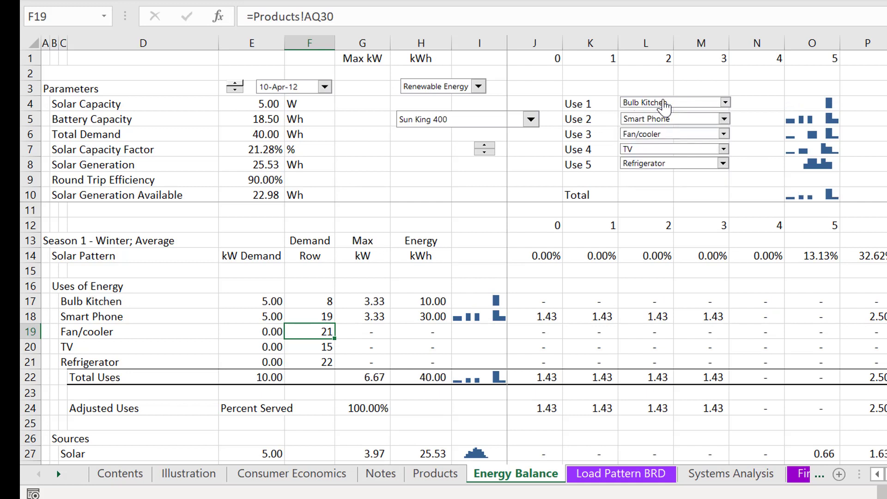
left_click(664, 104)
key("Return")
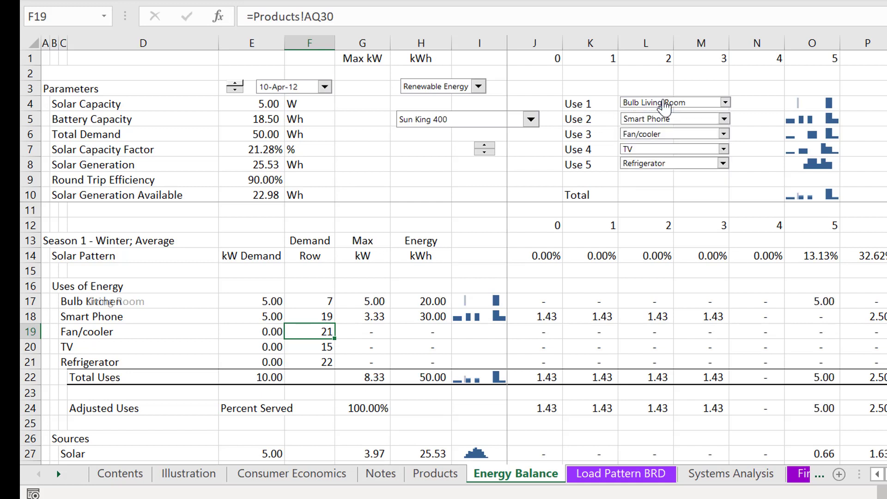
- Review the first hourly column from Total Uses and Adjusted Uses down to the Sources section
left_click(493, 357)
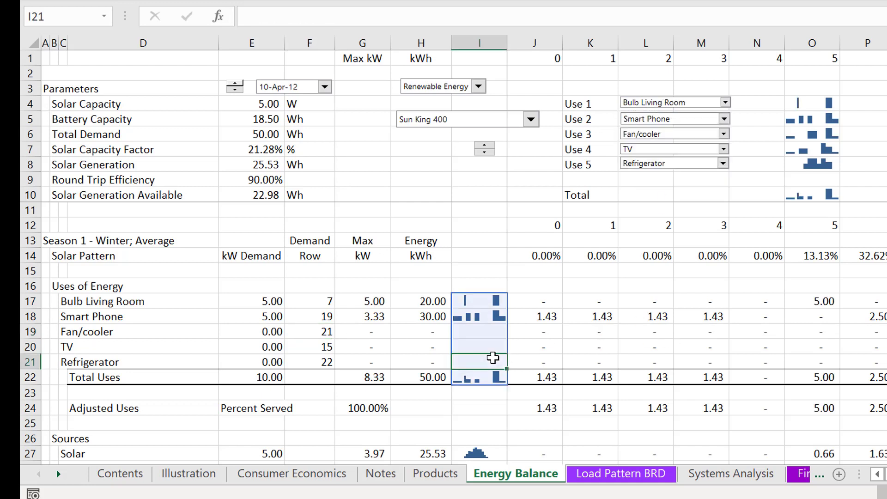
key("Right")
key("Down")
key("Down")
key("Down")
key("Down")
key("Down")
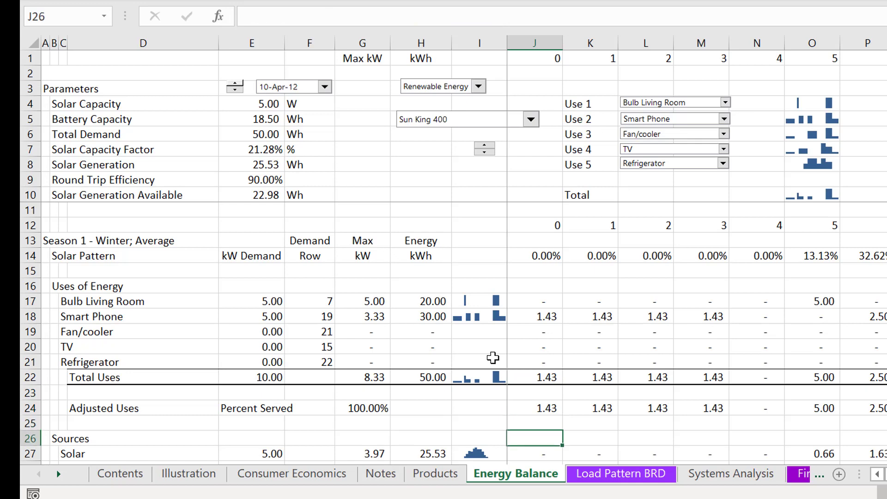
- Review the Sources rows down to Net Deficit in the hour 0 column and check the formula in the Solar row
key("Down")
key("Down")
key("Down")
key("Down")
key("Down")
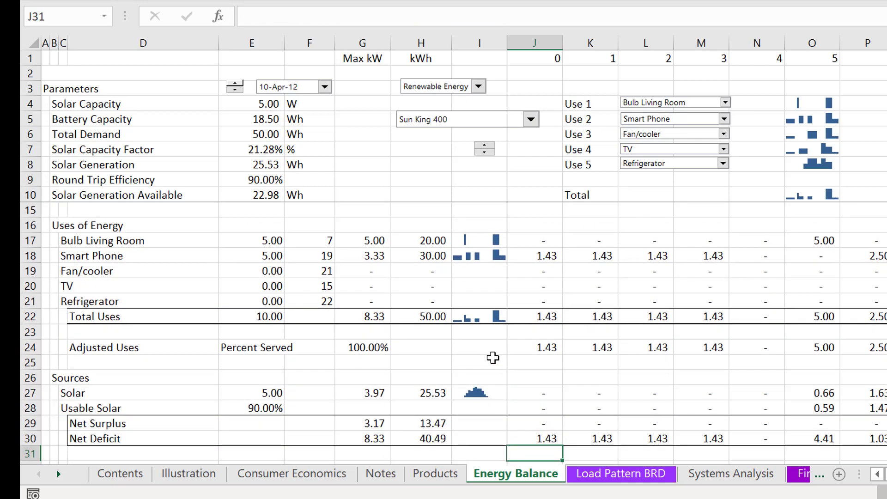
key("Up")
key("Up")
key("Up")
key("Up")
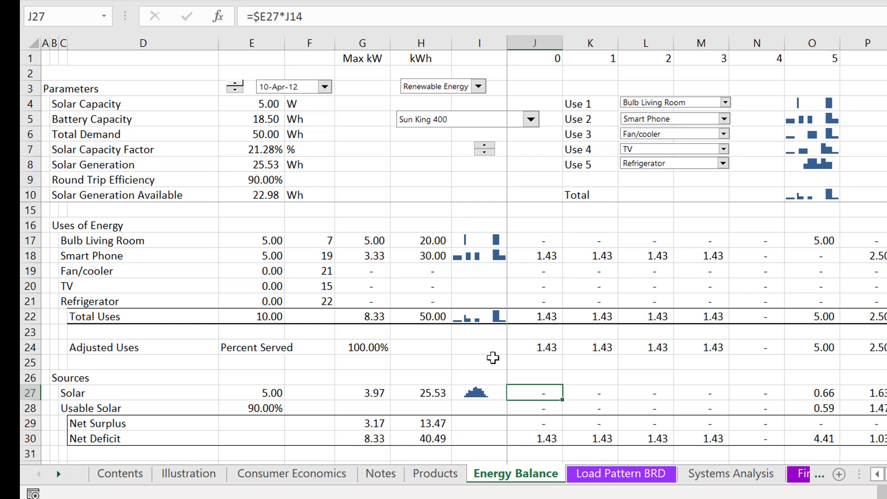
key("Left")
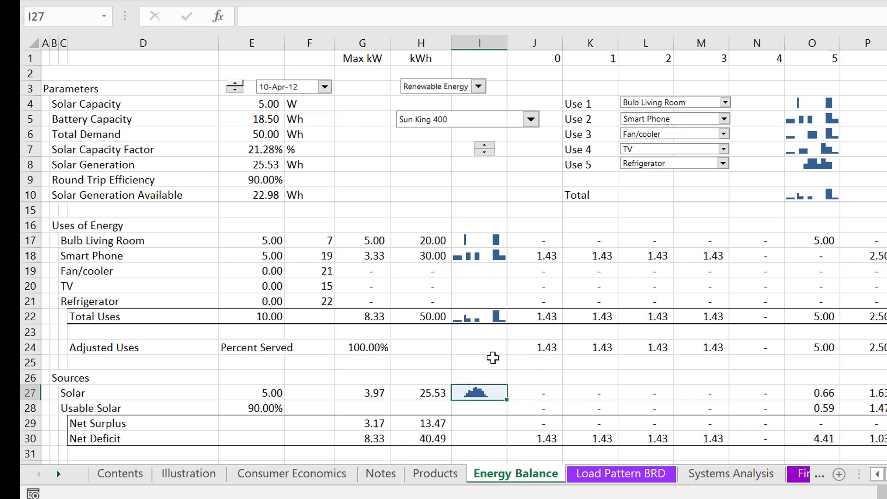
key("Right")
- Trace the Solar Pattern source for hour 0 by inspecting the formula in J14
scroll(493, 357, "up", 2)
key("Up")
key("Up")
key("Up")
key("Up")
key("Up")
key("Up")
key("Up")
key("Up")
key("Up")
key("Up")
key("Up")
key("Up")
key("Up")
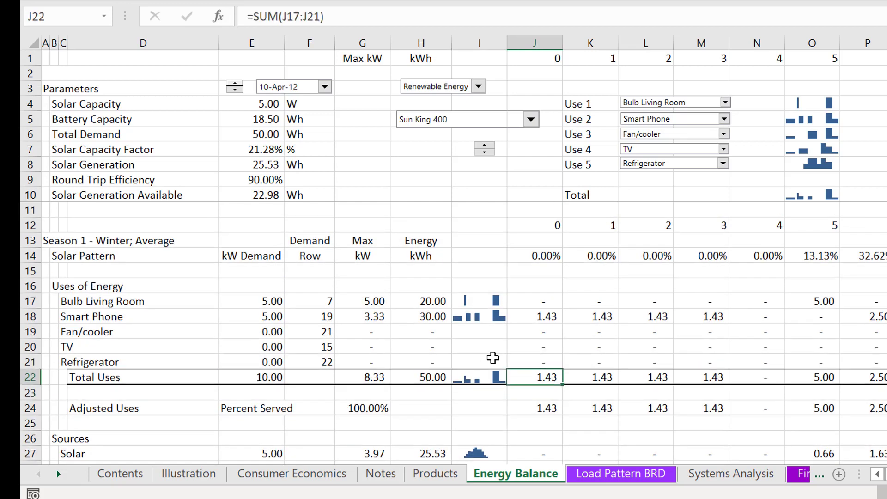
key("F2")
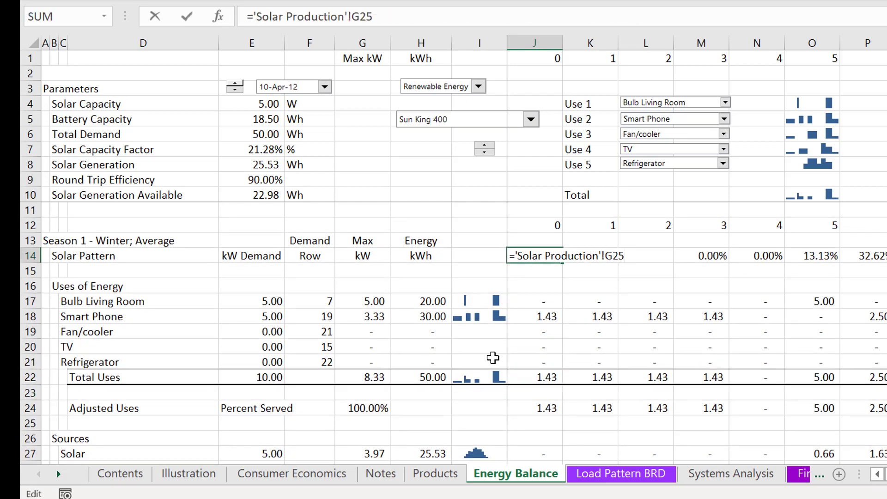
key("Escape")
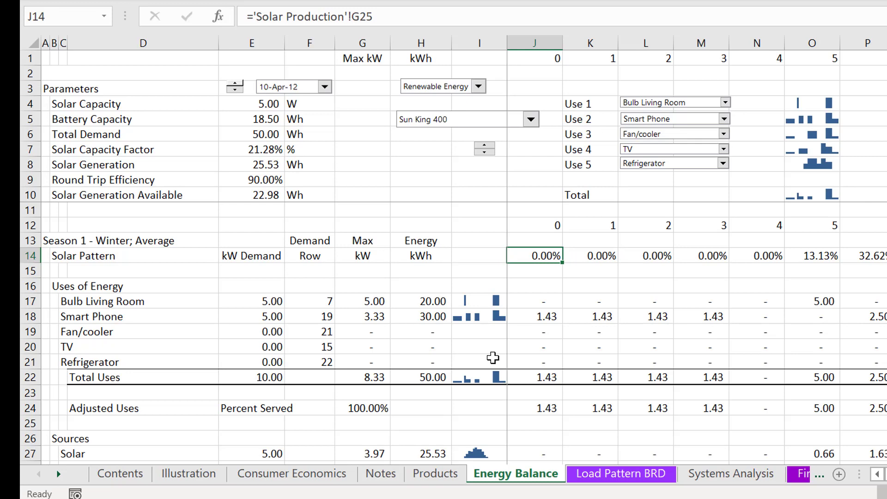
- Review the hourly Solar Pattern percentages across row 14, from the early hours through the afternoon
key("Left")
key("Right")
key("Right")
key("Right")
key("Right")
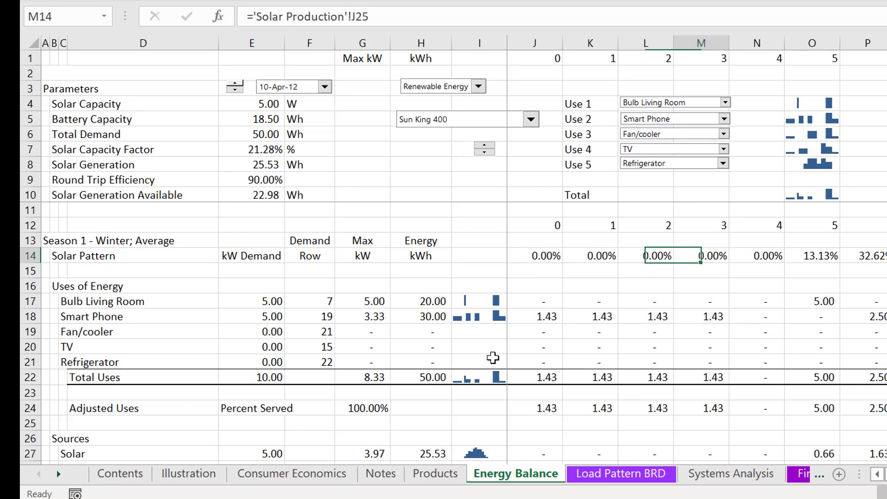
key("Right")
key("Right")
key("Right")
key("Right")
key("Right")
key("Right")
key("Right")
key("Right")
key("Right")
key("Right")
key("Right")
key("Right")
key("Right")
key("Right")
key("Left")
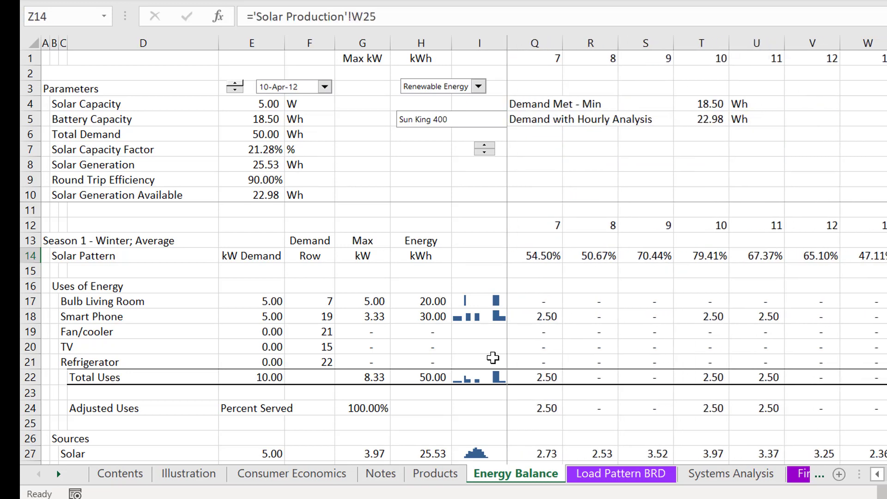
key("Left")
key("Left")
key("Left")
key("Left")
key("Left")
key("Left")
key("Left")
key("Left")
key("Left")
key("Left")
key("Left")
key("Left")
key("Left")
key("Left")
key("Left")
key("Left")
key("Left")
key("Left")
key("Left")
key("Left")
- Link cell I14 in the Solar Pattern row to the selected day's average capacity factor in F25 of the Solar Production sheet
key("Right")
key("Right")
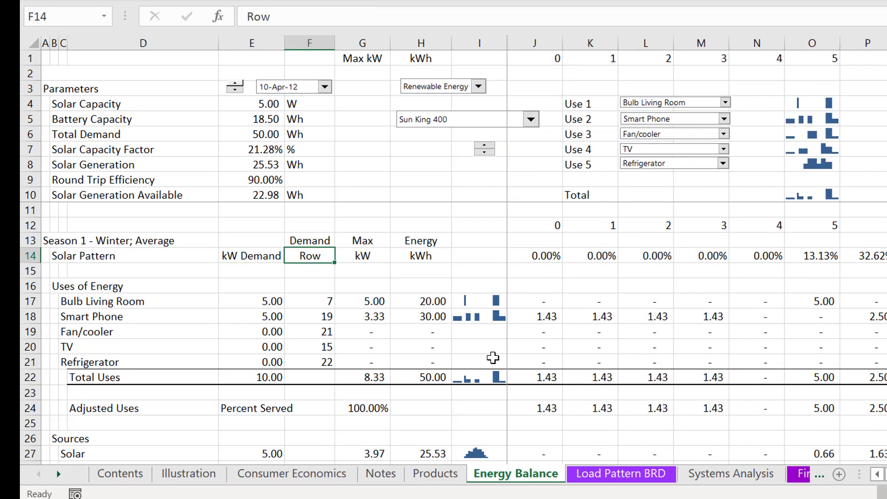
key("Right")
key("Right")
key("Right")
type("=")
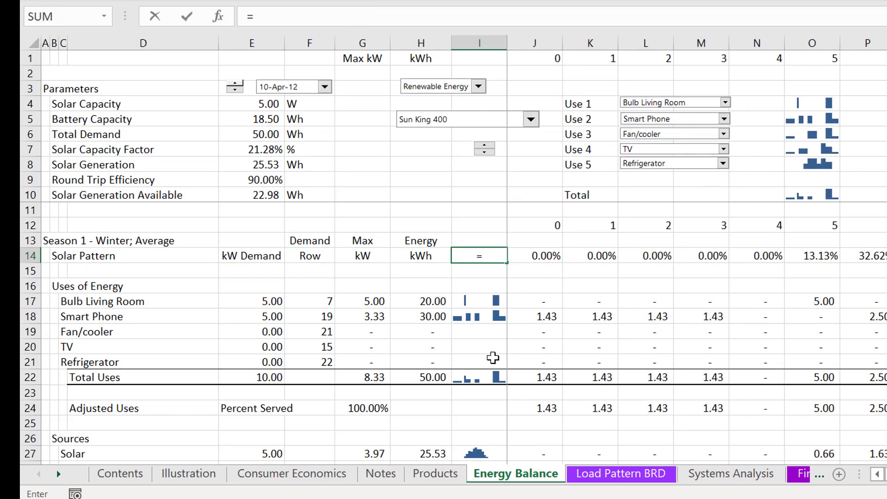
key("ctrl+Page_Down")
key("ctrl+Page_Down")
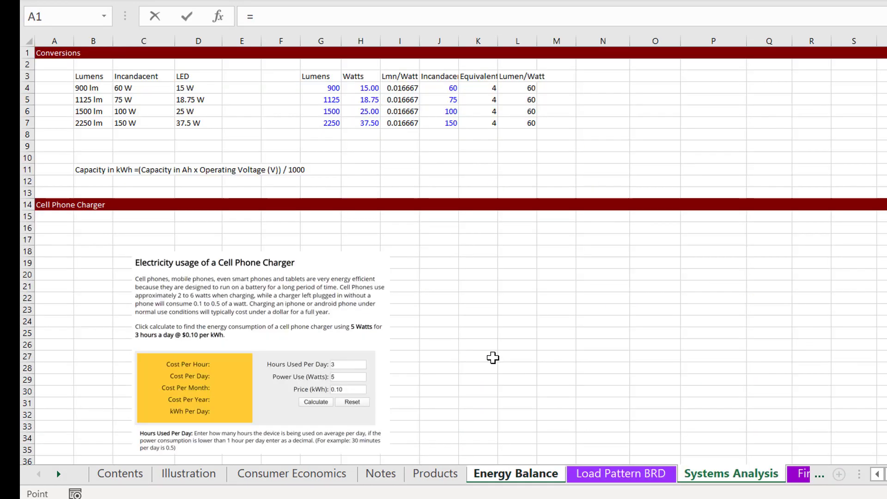
key("ctrl+Page_Down")
key("ctrl+Page_Down")
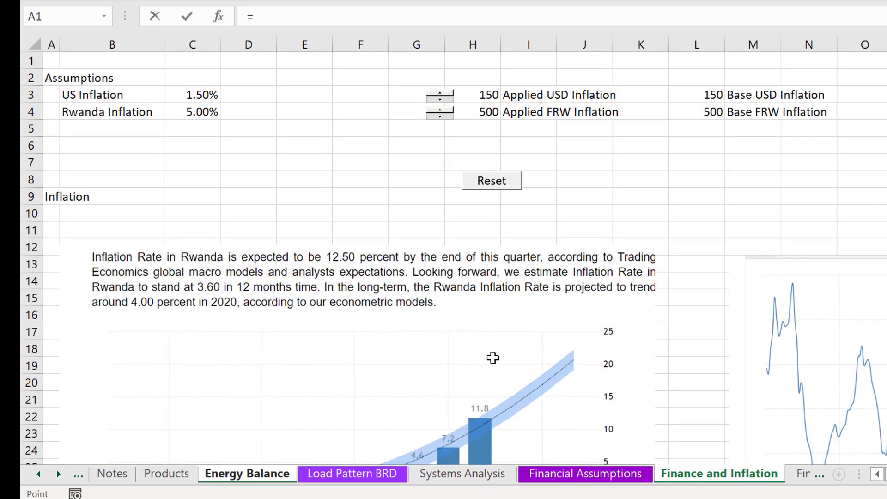
key("ctrl+Page_Down")
key("ctrl+Page_Down")
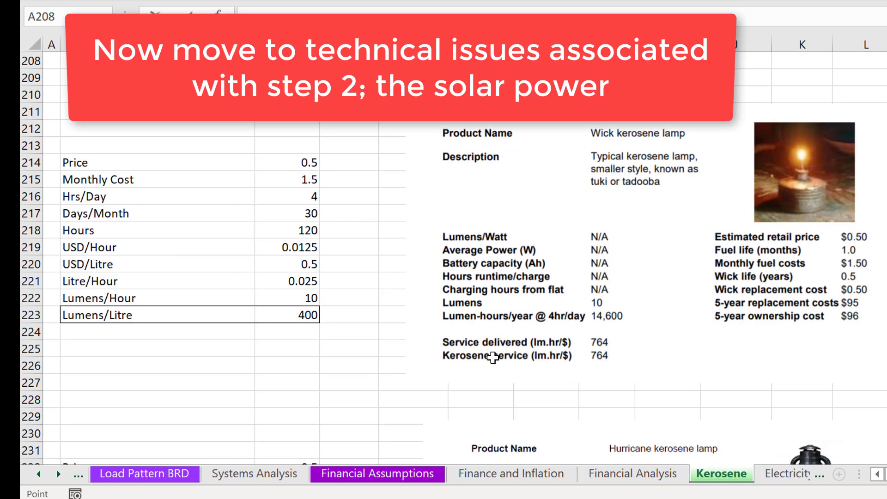
key("ctrl+Page_Down")
key("ctrl+Page_Down")
key("ctrl+Page_Down")
key("ctrl+Page_Down")
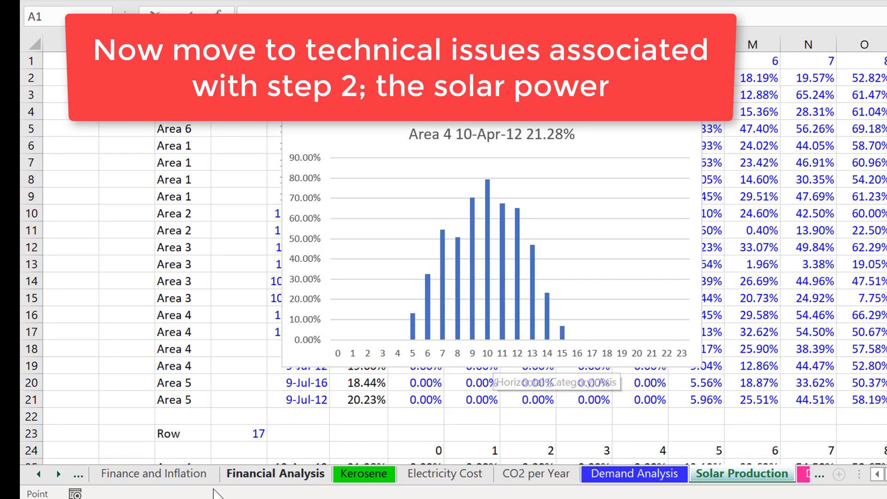
left_click(355, 447)
scroll(355, 447, "down", 1)
left_click(352, 447)
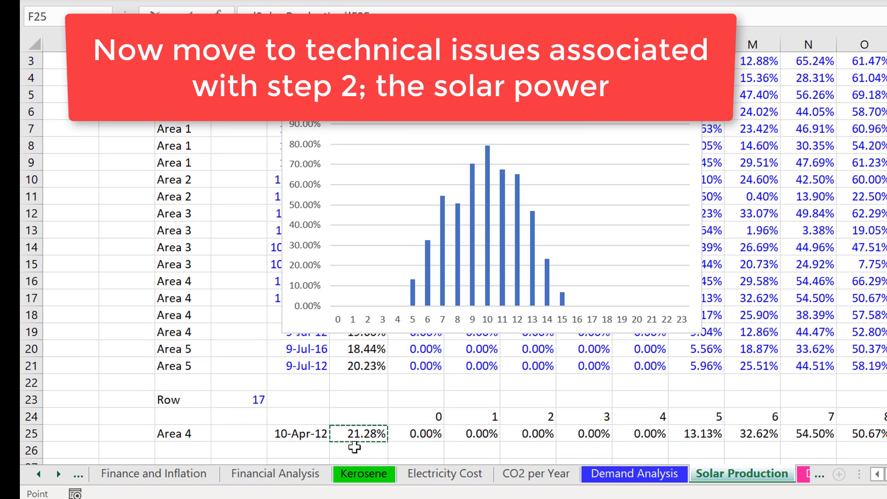
key("Return")
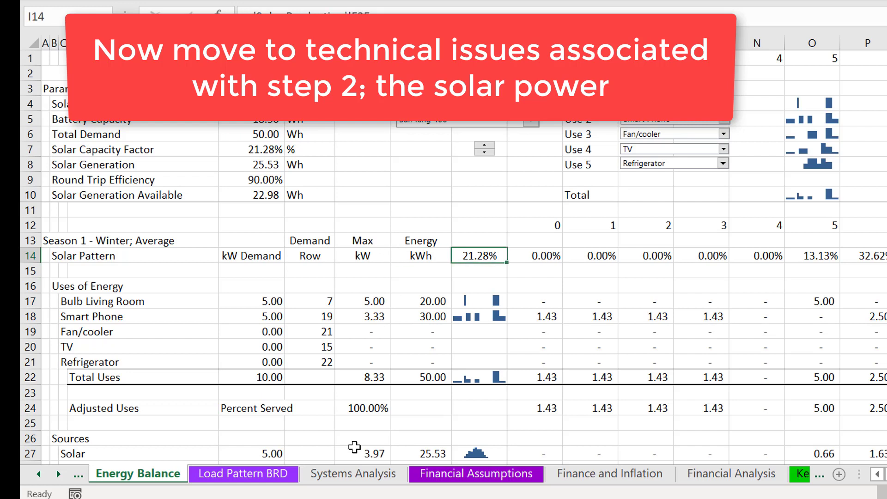
key("Up")
key("Down")
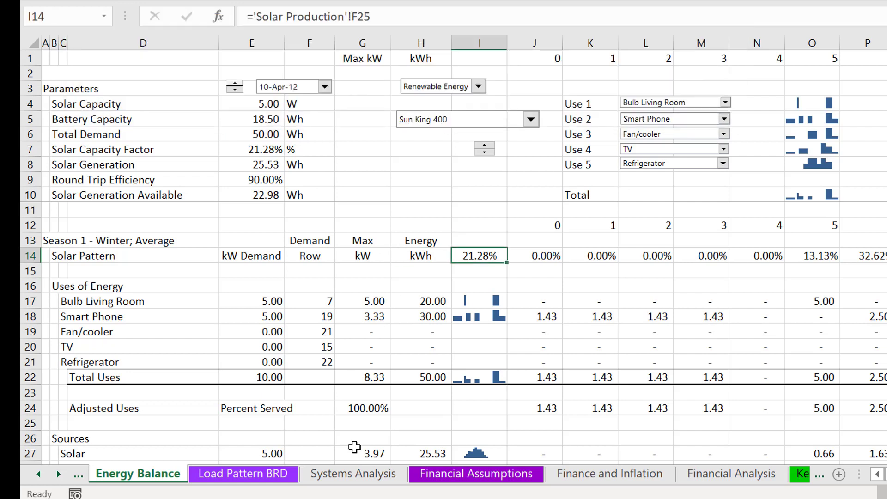
- Move the Demand Row, Max kW and Energy kWh headings from F13:H14 up one row to start at F12
key("Left")
key("Left")
key("Left")
key("Up")
key("shift+Down")
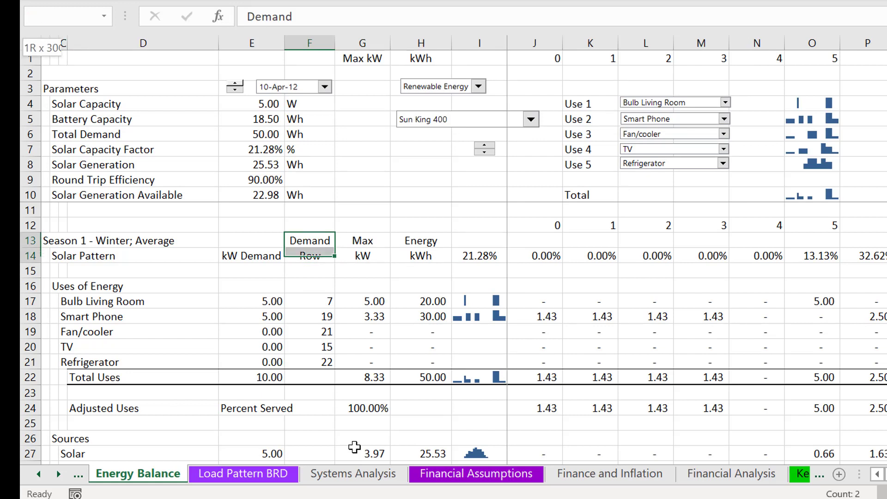
key("shift+Right")
key("shift+Right")
key("ctrl+x")
key("Up")
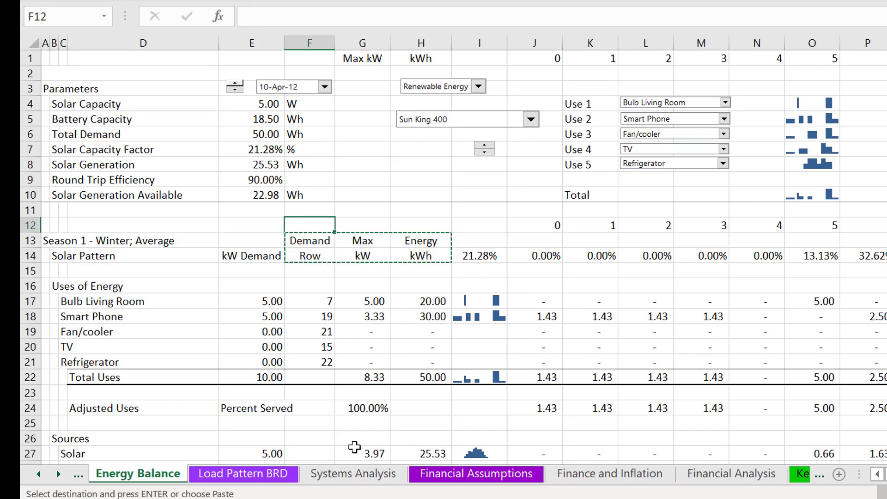
key("Return")
key("Down")
key("Down")
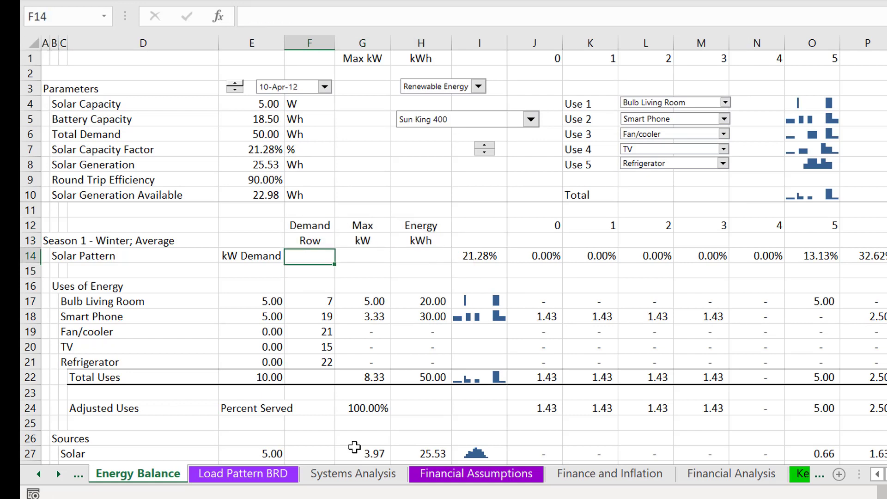
- Examine the Solar Pattern row hour by hour to see when production starts and peaks, ending at hour 5
key("Right")
key("Right")
key("Right")
key("Right")
key("Right")
key("Right")
key("Right")
key("Right")
key("Right")
key("Right")
key("Right")
key("Right")
key("Right")
key("Right")
key("Right")
key("Right")
key("Right")
key("Right")
key("Right")
key("Right")
key("Right")
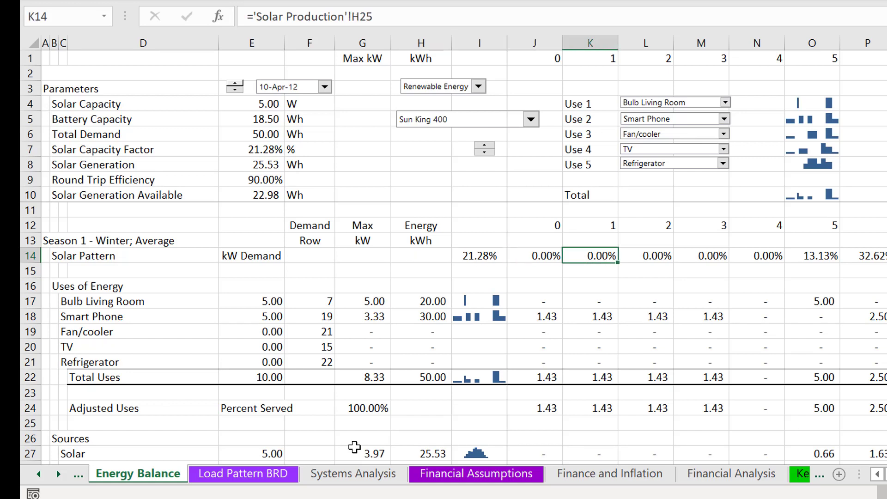
key("Left")
key("Left")
key("Left")
key("Left")
key("Left")
key("Left")
key("Left")
key("Left")
key("Left")
key("Left")
key("Left")
key("Left")
key("Left")
key("Left")
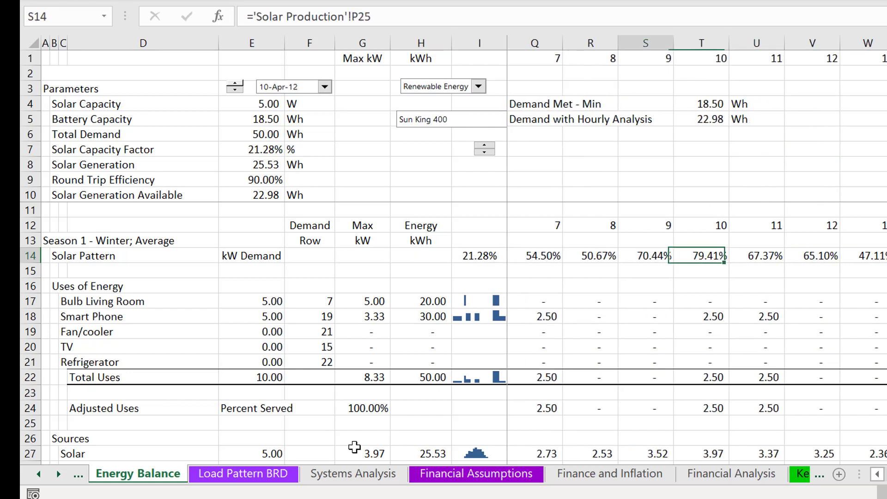
key("Right")
key("Right")
key("Right")
key("Right")
key("Right")
key("Right")
key("Right")
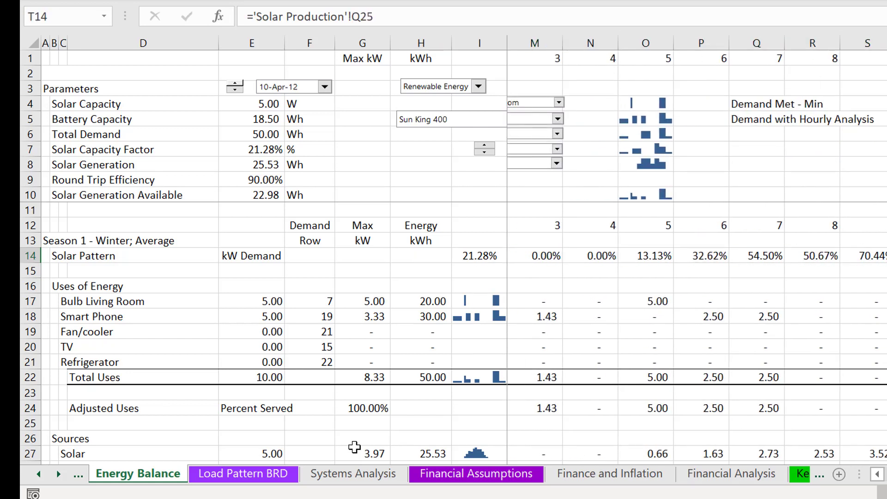
key("Left")
key("Right")
key("Left")
key("Left")
key("Left")
key("Left")
key("Left")
key("Left")
key("Right")
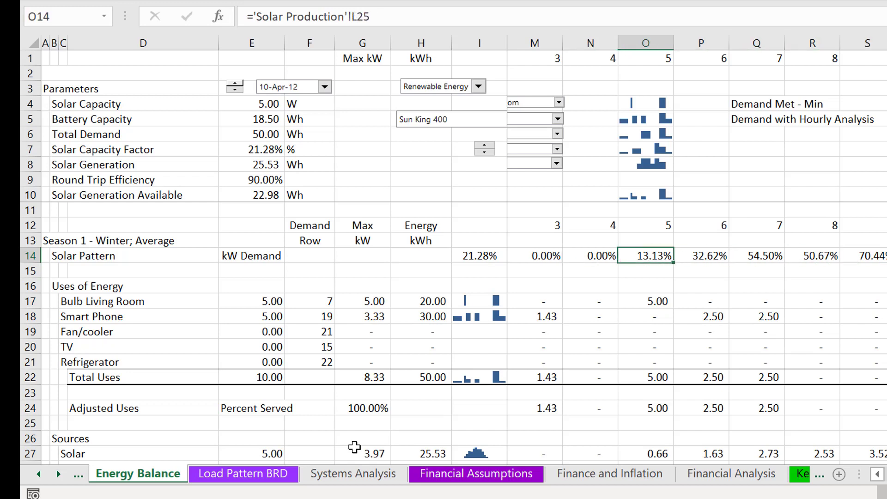
- Examine the hourly Solar Pattern percentages in row 14 from hour 5 through hour 10
key("Left")
key("Right")
key("Right")
key("Right")
key("Right")
key("Right")
key("Right")
key("Right")
key("Right")
key("Right")
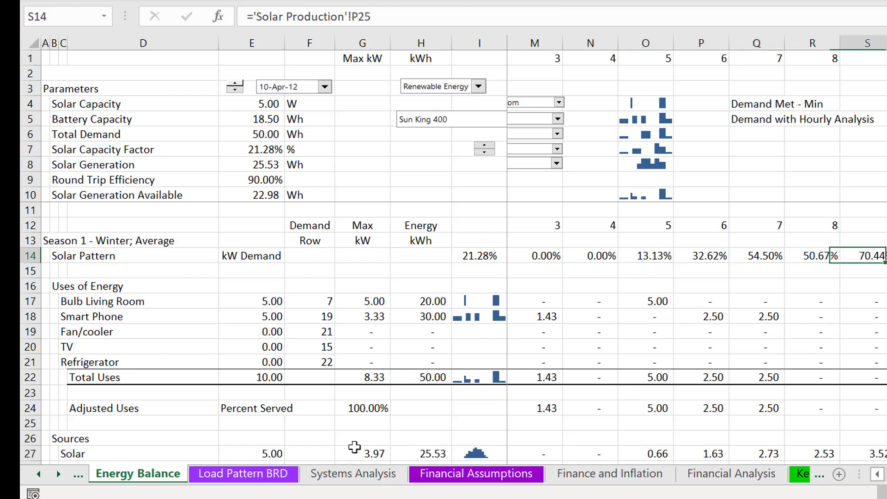
key("Left")
key("Left")
key("Left")
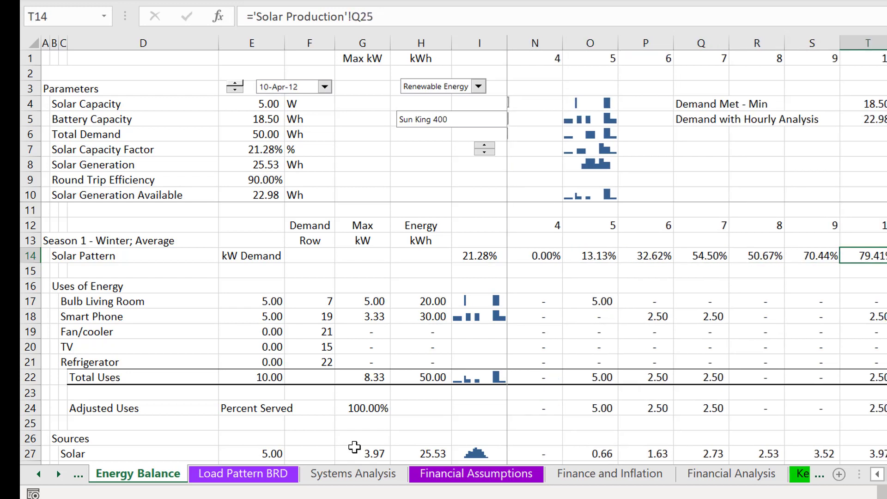
- Review the Bulb Living Room demand in row 17 from hour 10 back to the first hours of the day
key("Down")
key("Down")
key("Down")
key("Down")
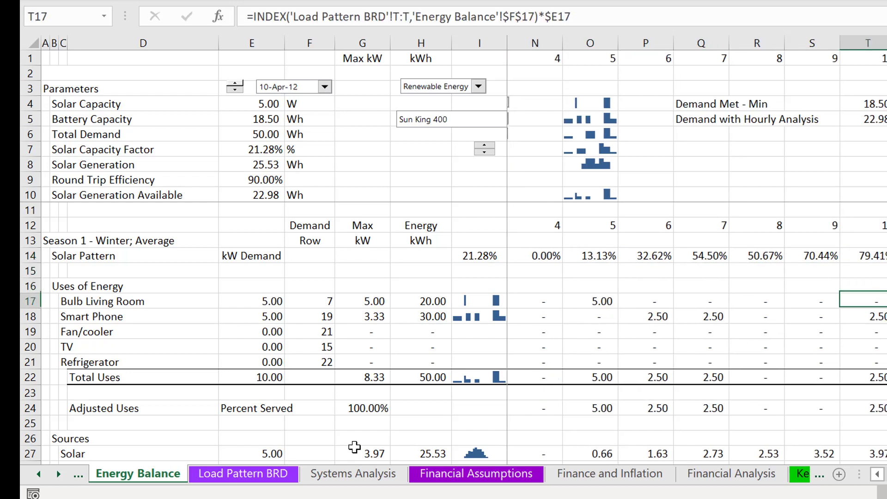
key("Up")
key("Left")
key("Left")
key("Left")
key("Left")
key("Left")
key("Left")
key("Left")
key("Left")
key("Left")
key("Left")
key("Left")
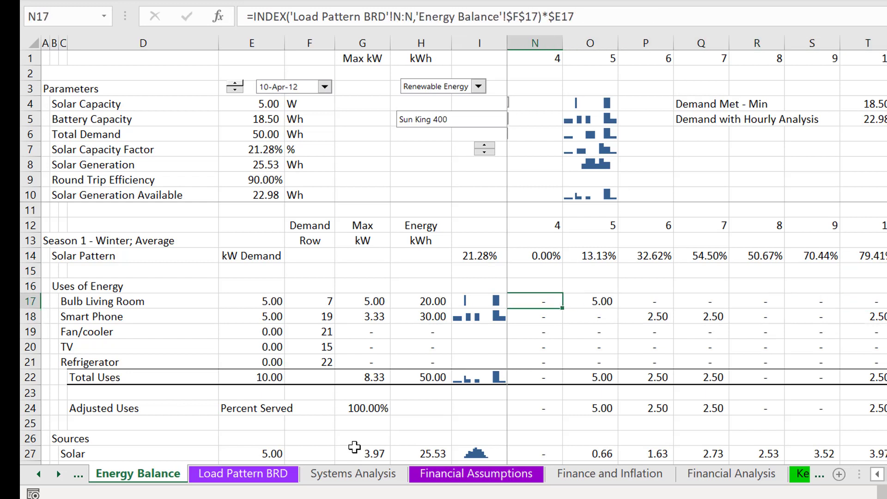
key("shift+Down")
key("shift+Down")
key("shift+Down")
key("shift+Down")
key("shift+Down")
key("Right")
key("Right")
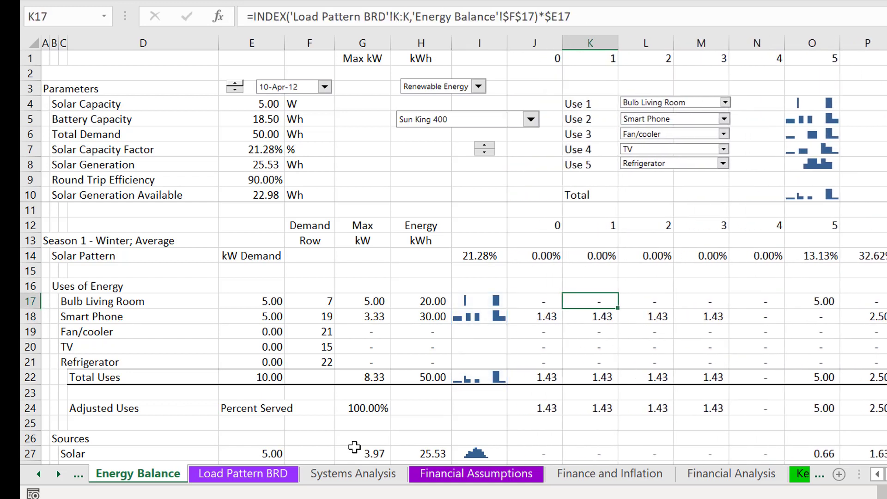
- Compare the Solar Pattern percentages in row 14 from hour 4 through the midday hours, checking where production peaks
key("Up")
key("Up")
key("Up")
key("Right")
key("Right")
key("Right")
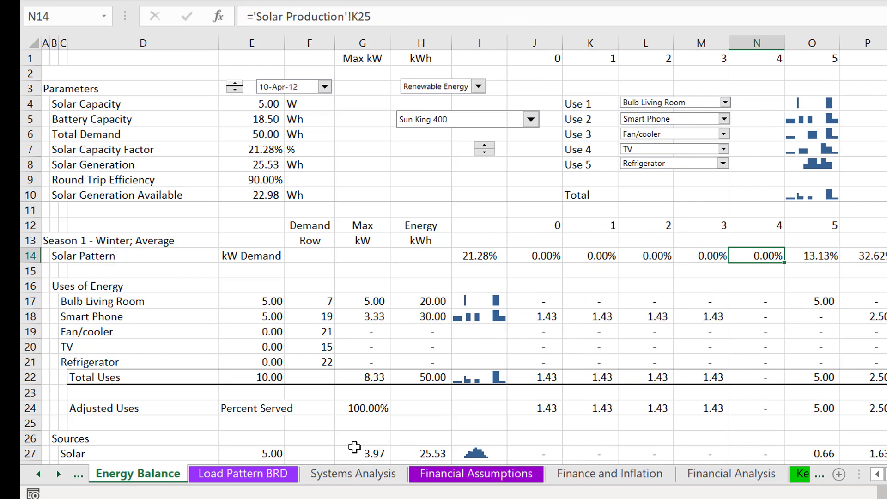
key("Right")
key("Right")
key("Right")
key("Right")
key("Right")
key("Right")
key("Right")
key("Right")
key("Right")
key("Right")
key("Right")
key("Left")
key("Left")
key("Left")
key("Left")
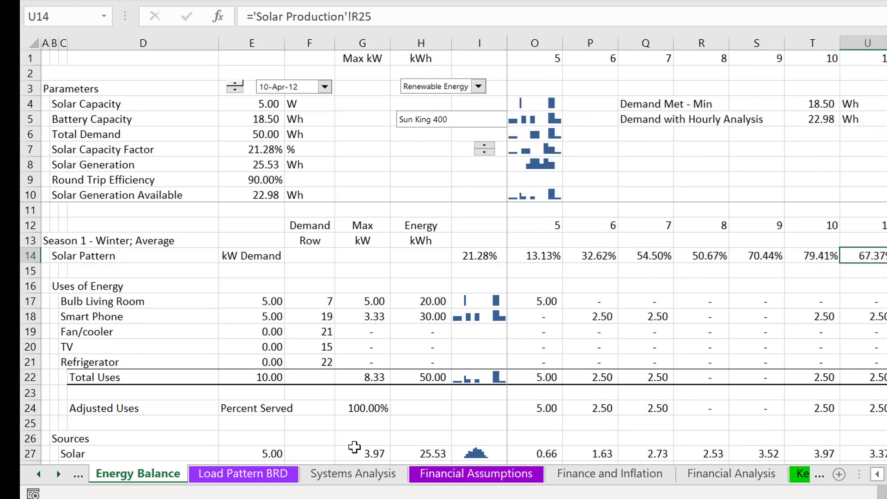
key("Left")
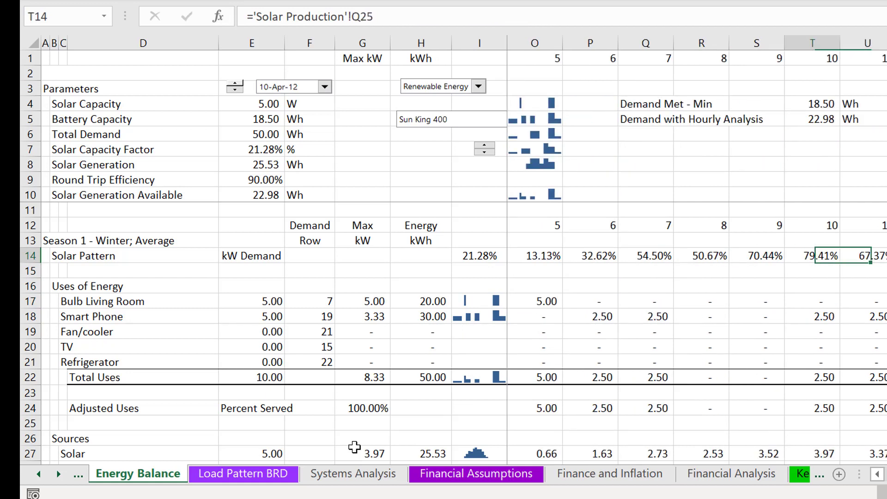
key("Right")
key("Right")
key("Right")
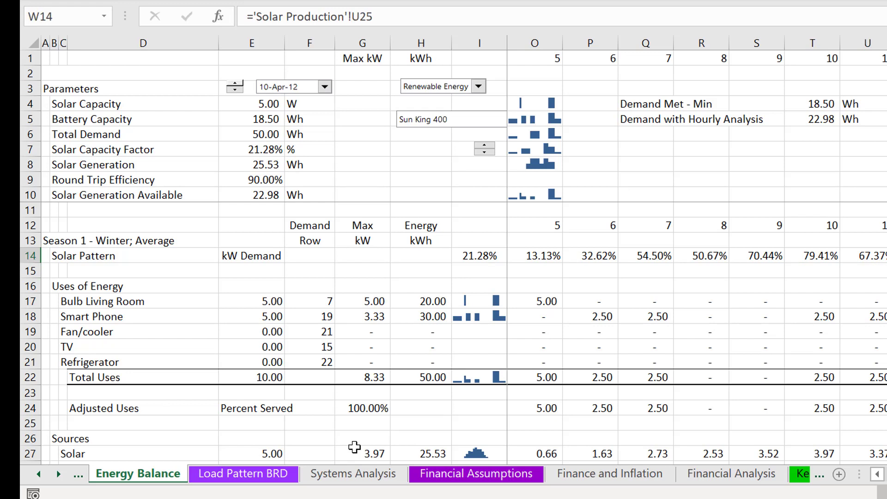
- Go back to the beginning of the Solar Pattern row and check the hour 0 link in J14
key("Left")
key("Left")
key("Left")
key("ctrl+Left")
key("ctrl+Left")
key("ctrl+Left")
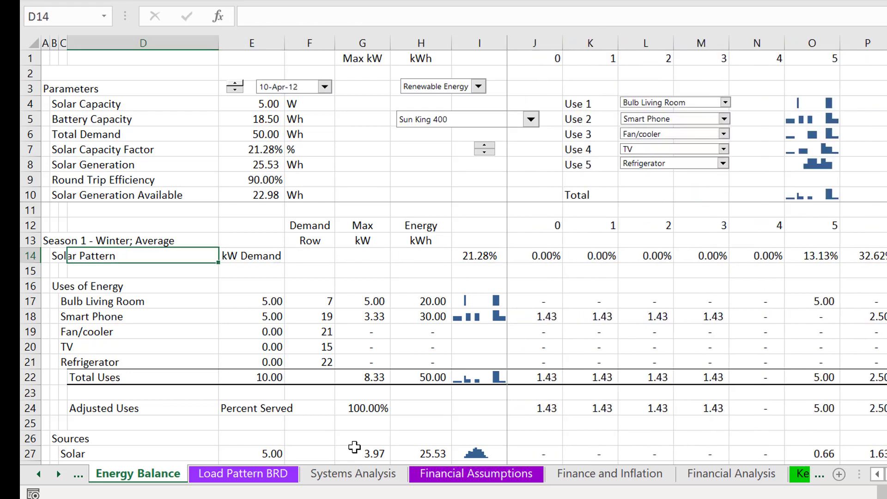
key("Right")
key("Right")
key("Right")
key("Right")
key("Right")
key("Right")
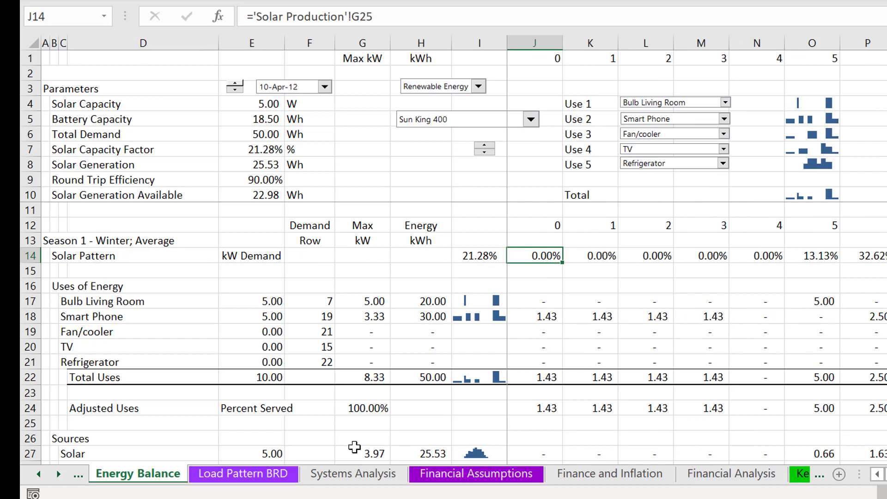
- Review the hour 0 uses down column J to Total Uses, ending at the Adjusted Uses percent served in G24
key("Down")
key("Down")
key("Down")
key("Down")
key("Down")
key("Down")
key("Down")
key("Down")
key("Down")
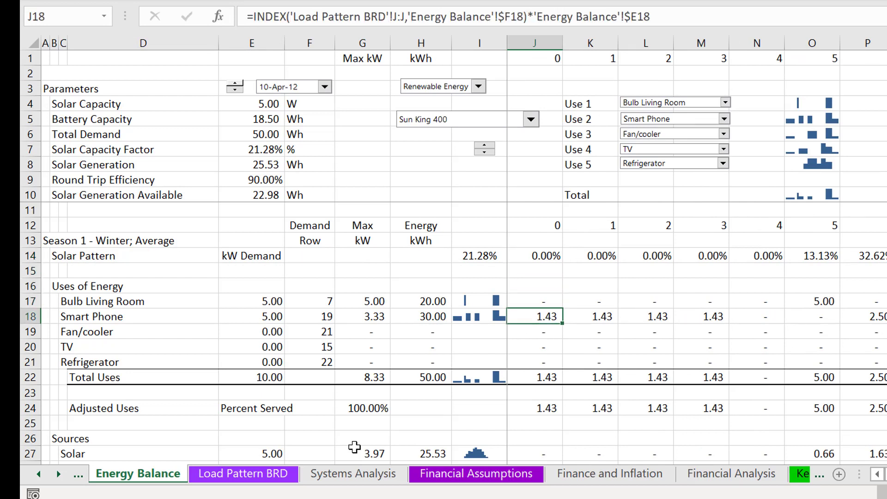
key("Down")
key("Up")
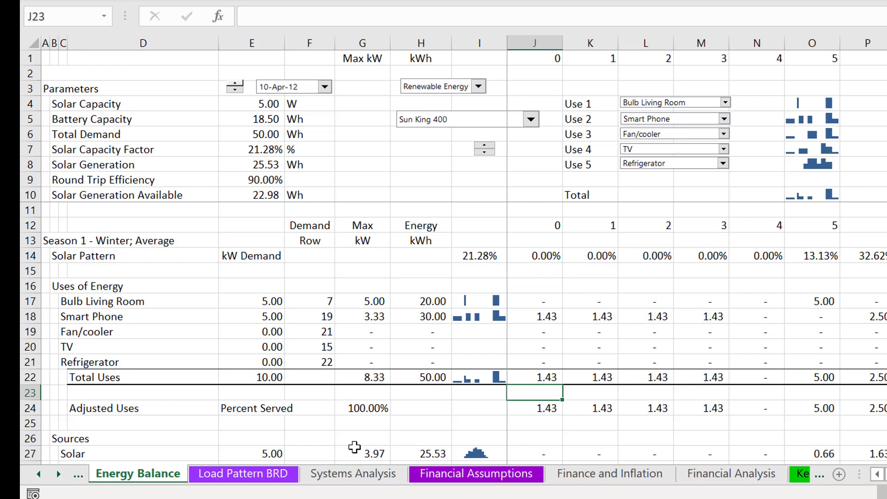
key("Down")
key("Left")
key("Left")
key("Left")
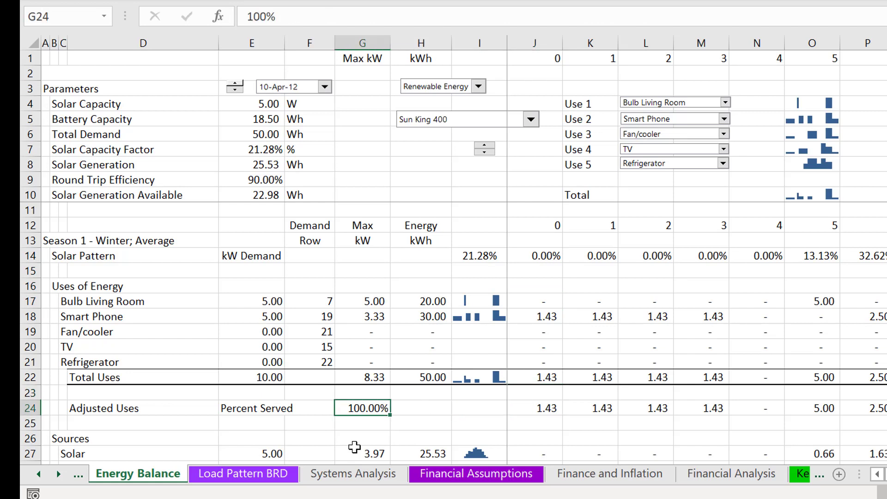
- Look over the Sources block from Solar to First Charge Test, ending at the Solar sparkline in I27
key("Down")
key("Down")
key("Down")
key("Down")
key("Down")
key("Down")
key("Down")
key("Down")
key("Down")
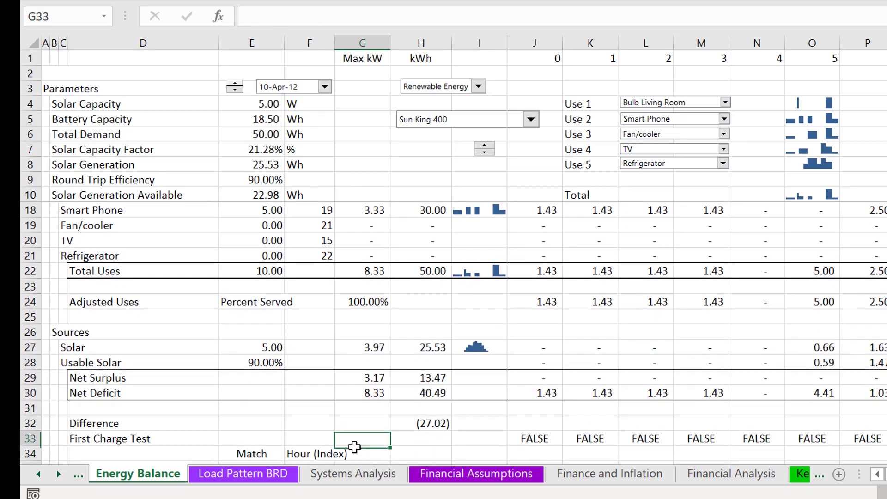
key("Up")
key("Up")
key("Up")
key("Up")
key("Up")
key("Up")
key("Right")
key("Right")
key("Right")
key("Right")
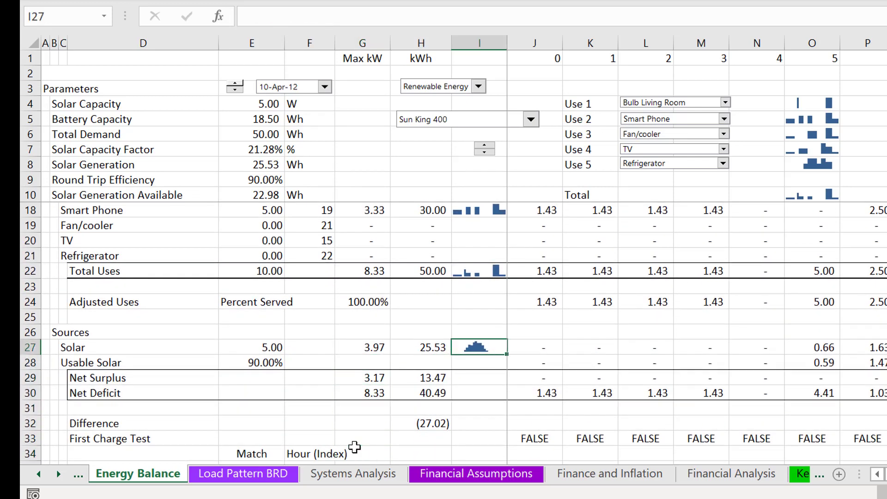
- Inspect the Solar row's formulas in row 27 for total energy, maximum output and solar capacity
key("Left")
key("Left")
key("Left")
key("Left")
key("Left")
key("Right")
key("Right")
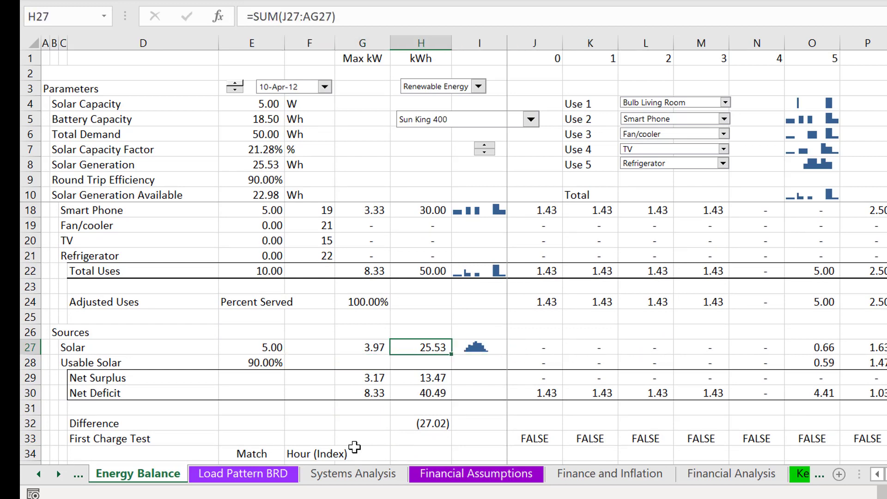
key("Left")
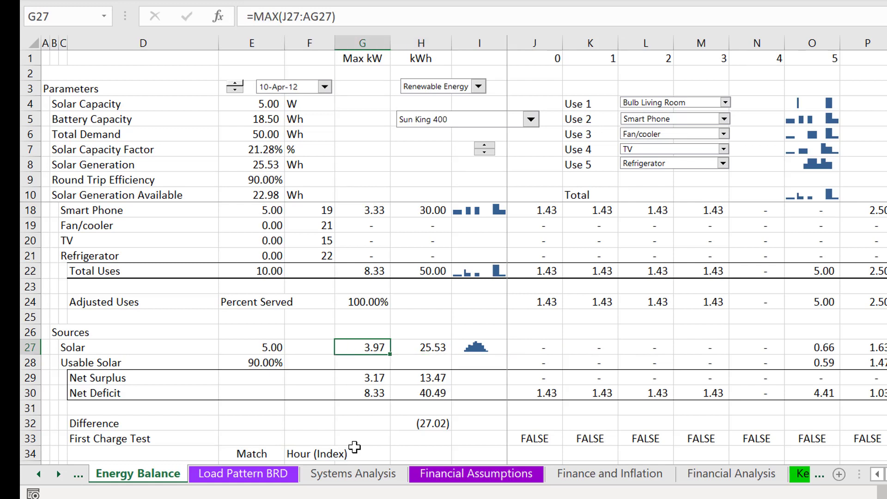
key("F2")
key("Escape")
key("Left")
key("Left")
key("Left")
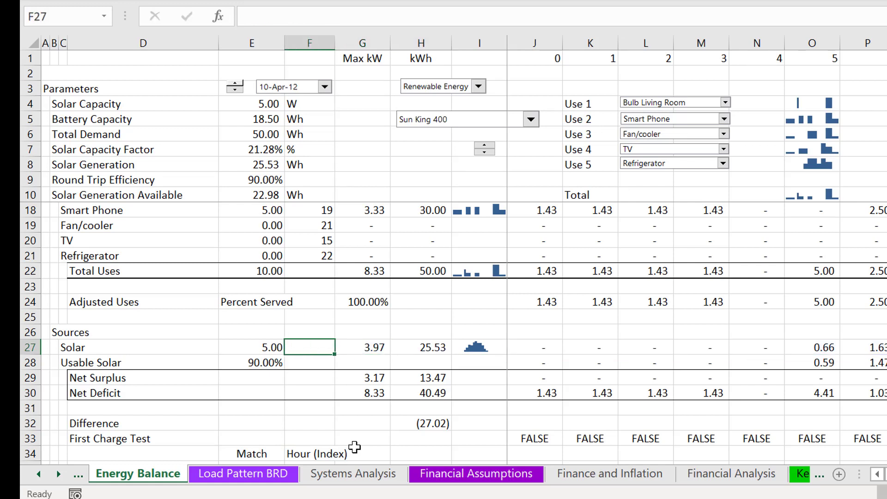
key("Right")
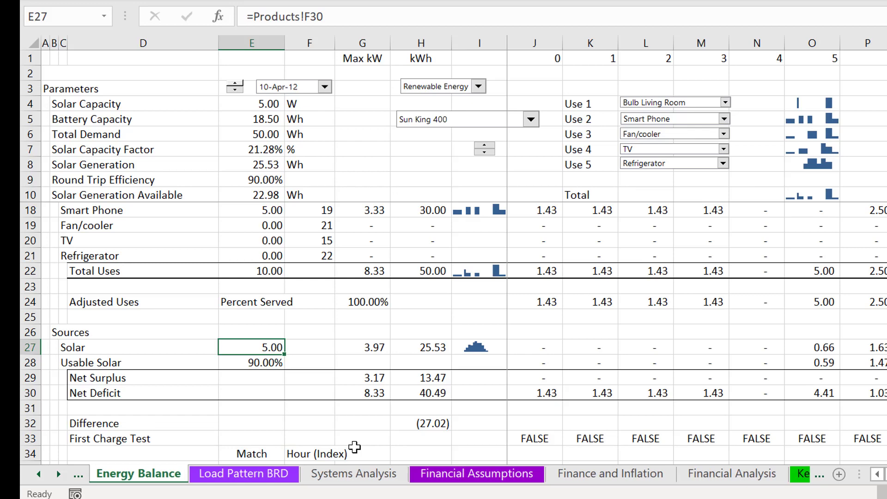
- Trace the solar capacity in E27 to F30 on the Products sheet, and return to the Energy Balance sheet
key("ctrl+bracketleft")
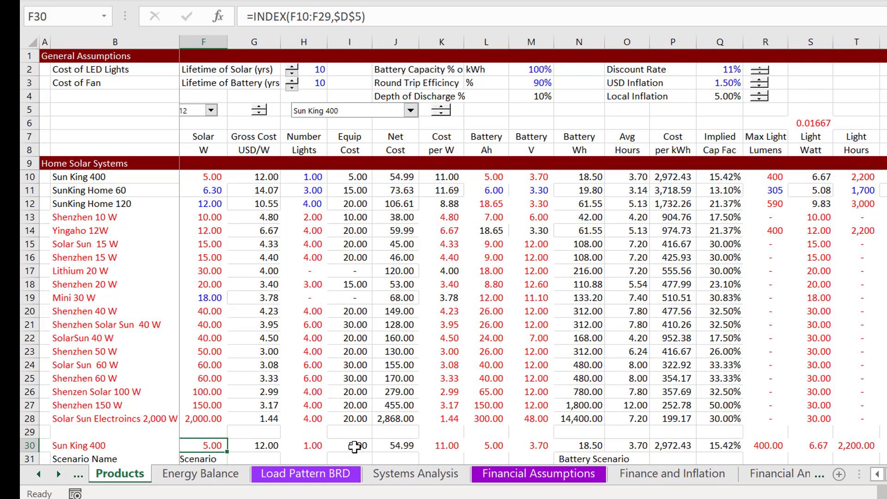
key("ctrl+Page_Down")
key("ctrl+Page_Down")
key("ctrl+Page_Down")
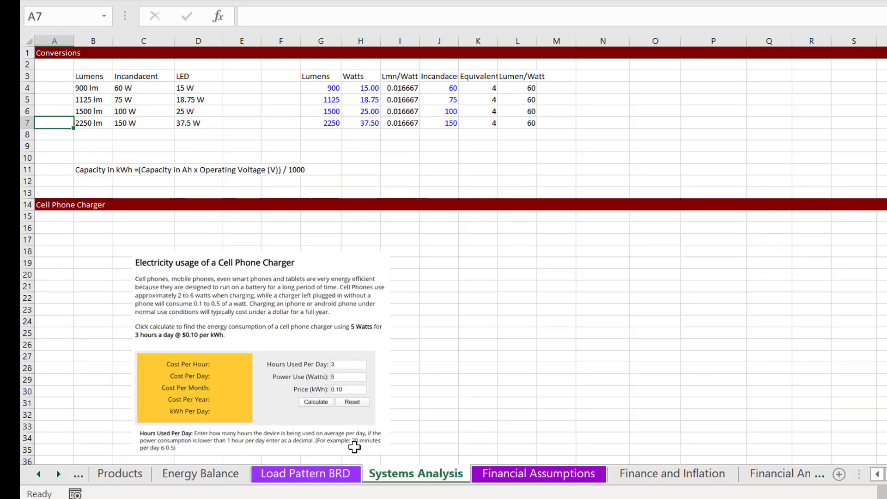
key("ctrl+Page_Up")
key("ctrl+Page_Up")
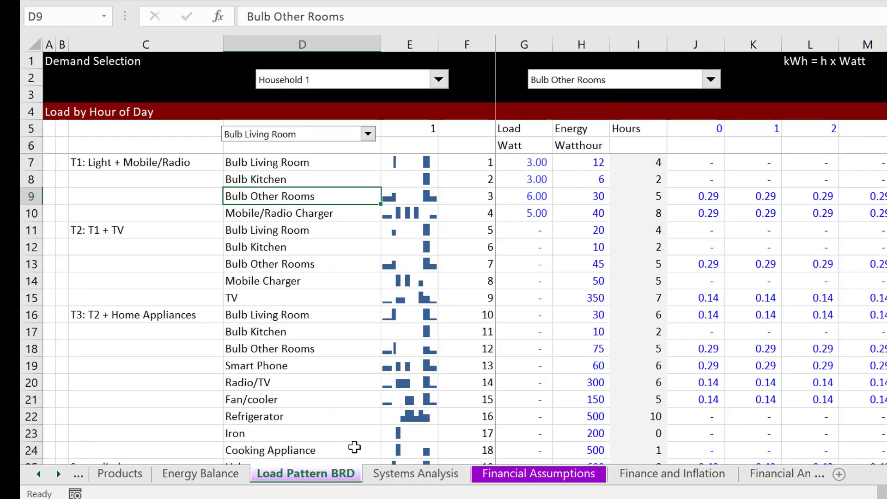
key("Left")
key("Left")
key("Right")
key("Right")
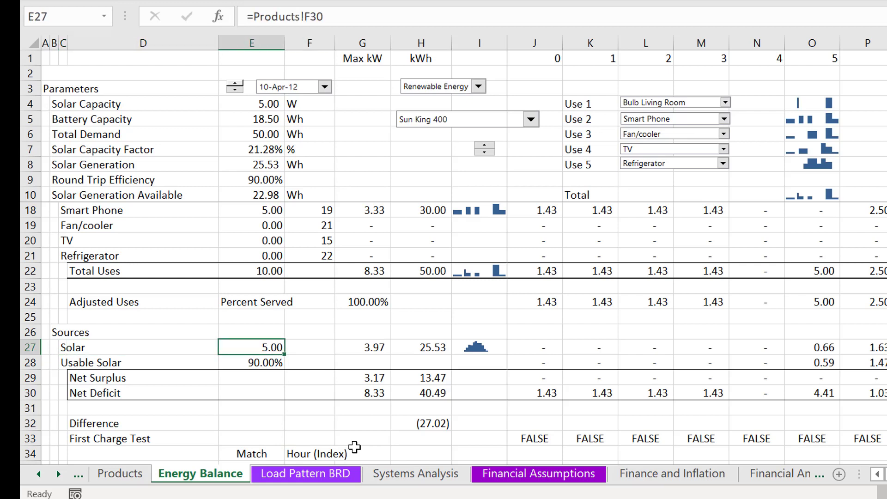
- Move the Solar capacity link in the Sources block from E27 to F27
key("Up")
key("Left")
key("Down")
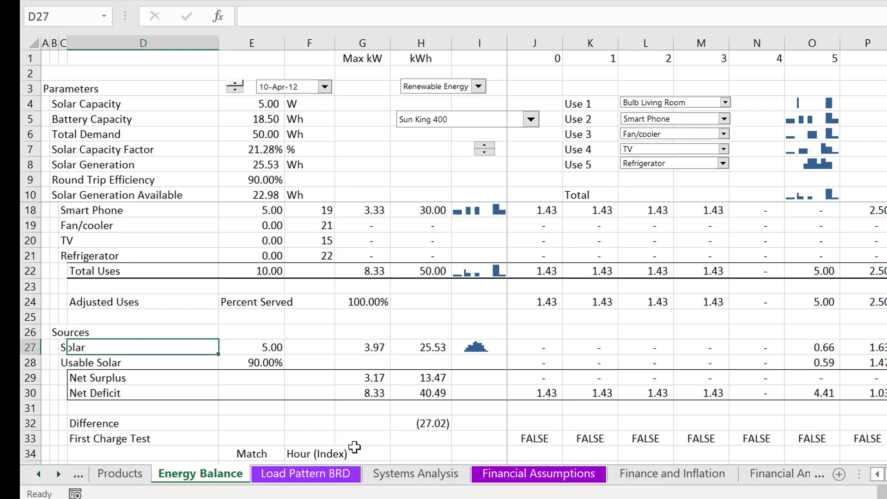
key("Right")
key("Right")
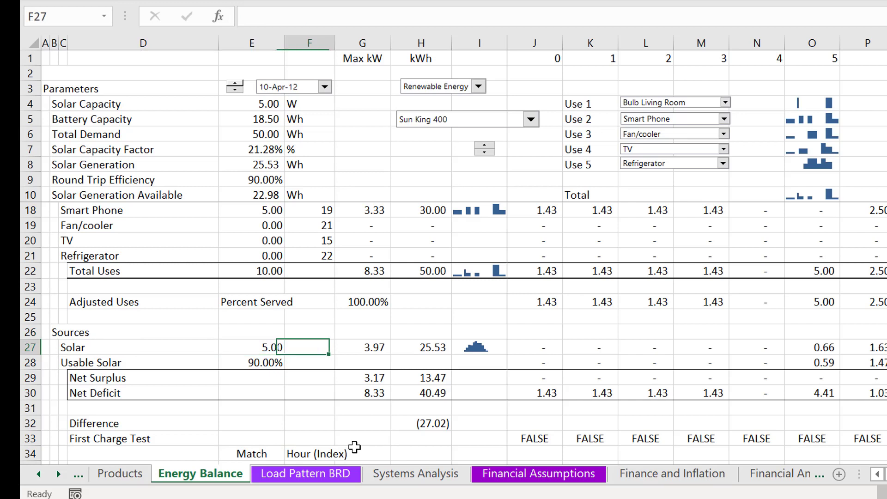
key("Left")
key("ctrl+c")
key("Right")
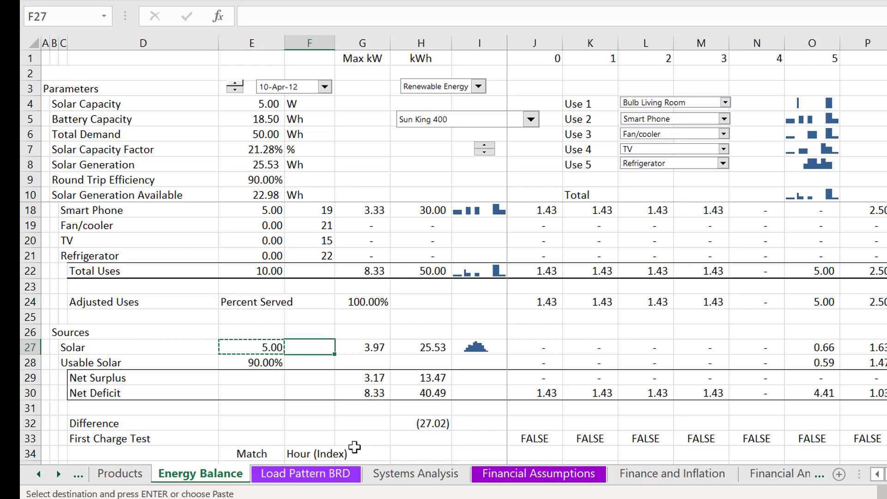
key("Return")
- Enter the heading "Cap - W" in F26 above the Solar capacity
key("Up")
type("Cap")
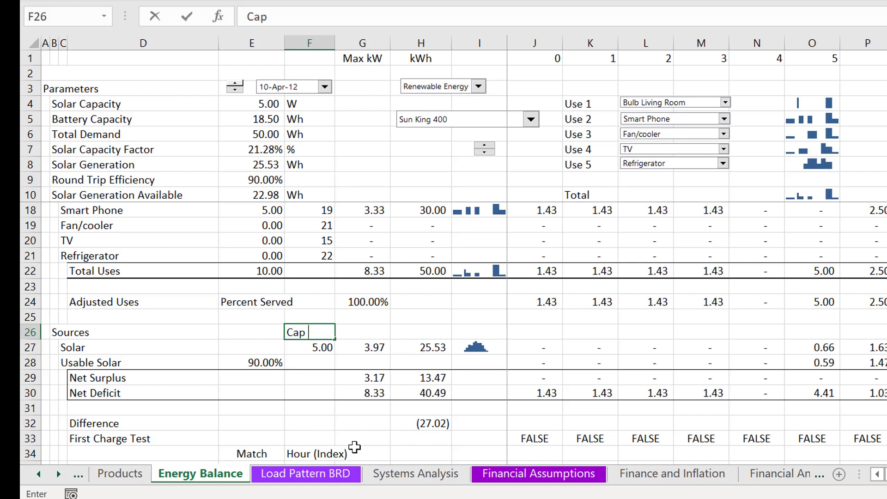
type(" -W")
key("Return")
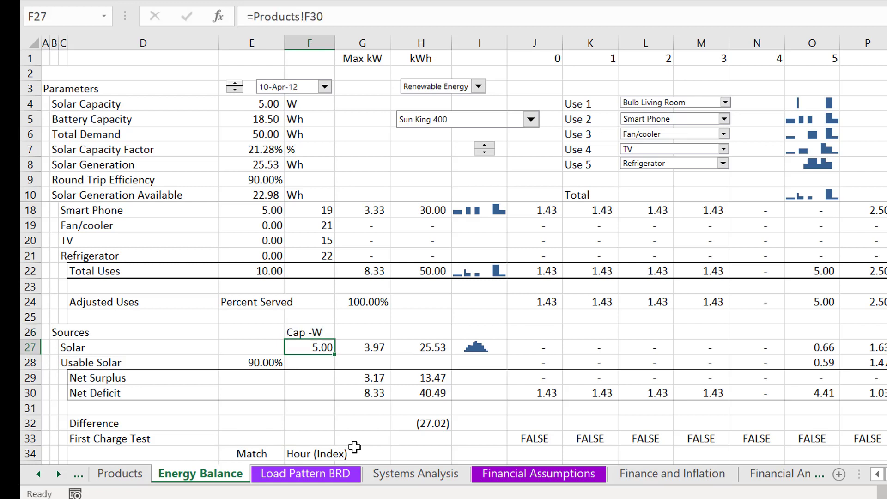
key("Up")
key("F2")
key("Left")
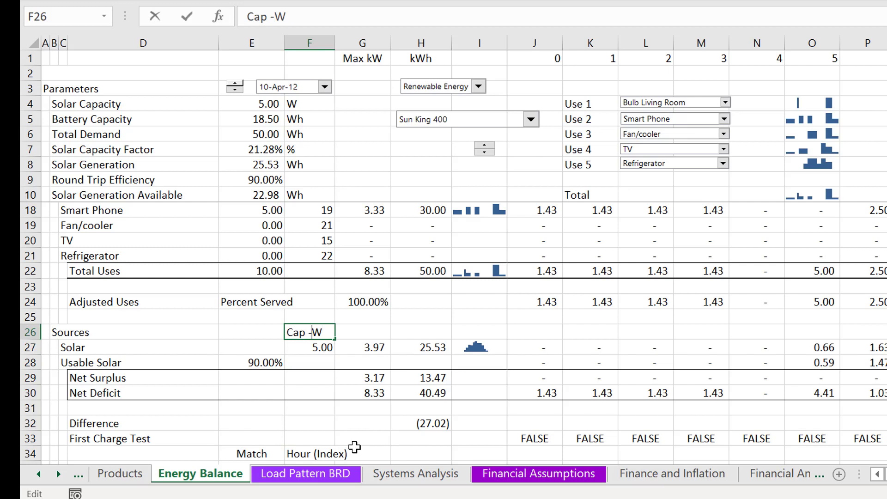
key("Return")
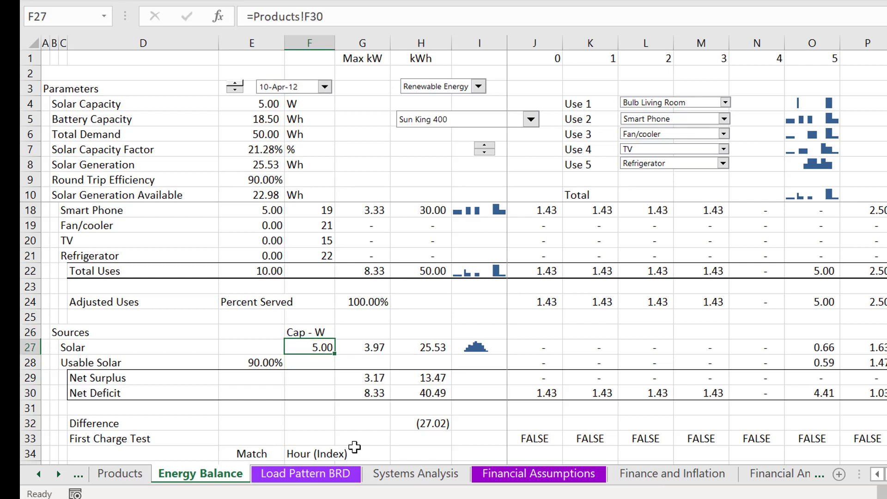
- Try to center the "Cap - W" heading in F26
key("Up")
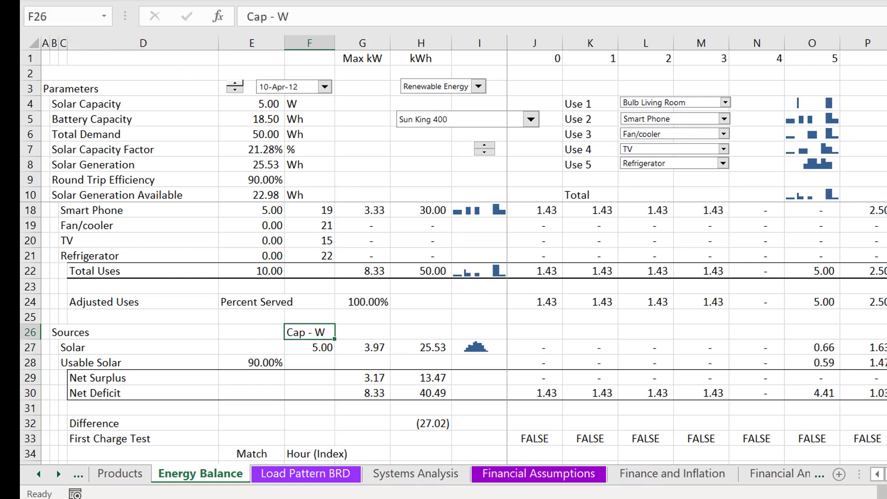
left_click(343, 13)
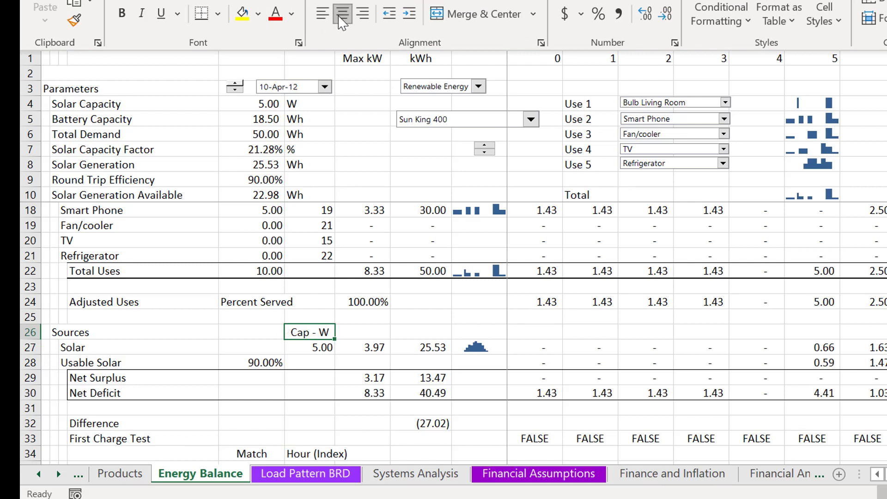
left_click(343, 13)
- Change the power heading in G1 to "Max W"
left_click(425, 52)
left_click(424, 52)
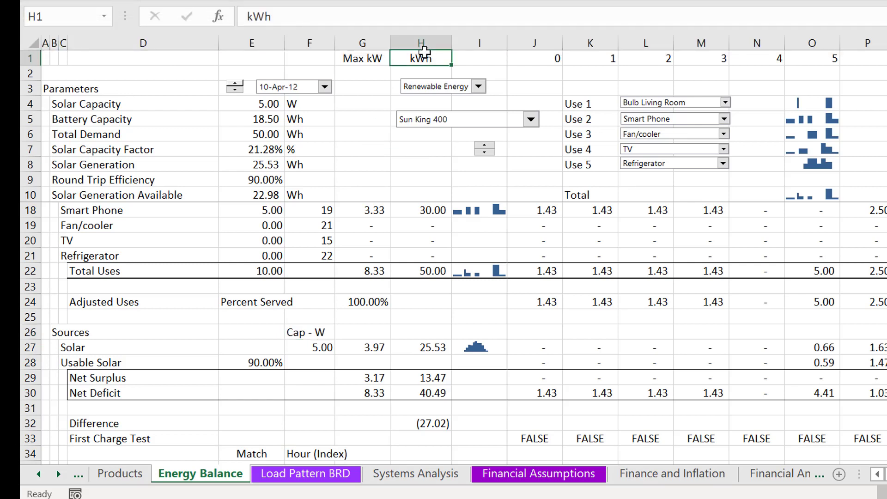
key("Left")
key("F2")
key("Left")
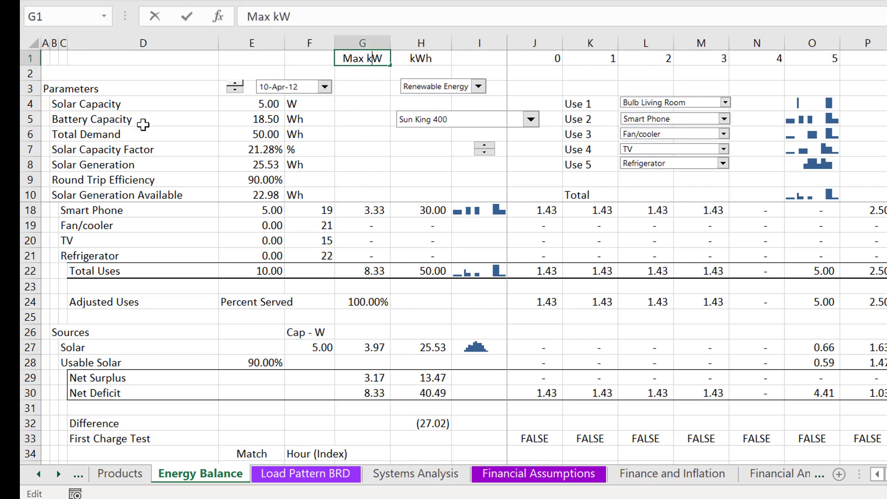
key("BackSpace")
key("Return")
- Change the energy heading in H1 to "Wh"
key("Up")
key("Right")
key("F2")
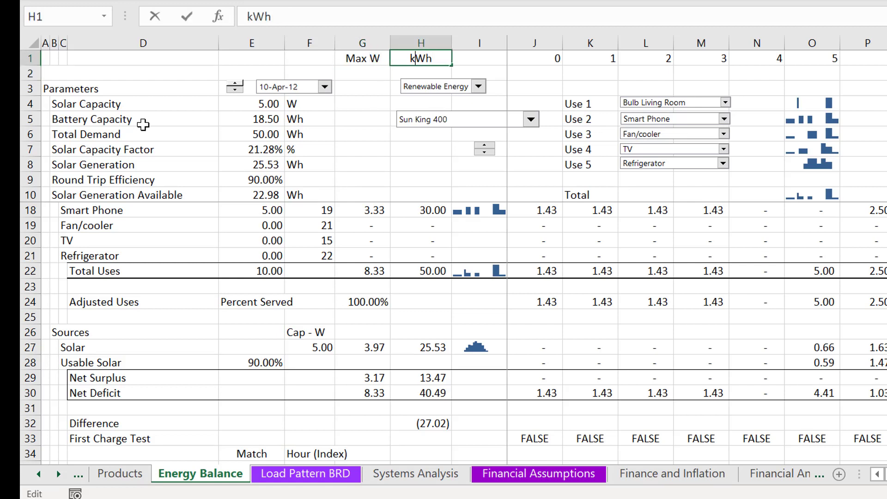
key("BackSpace")
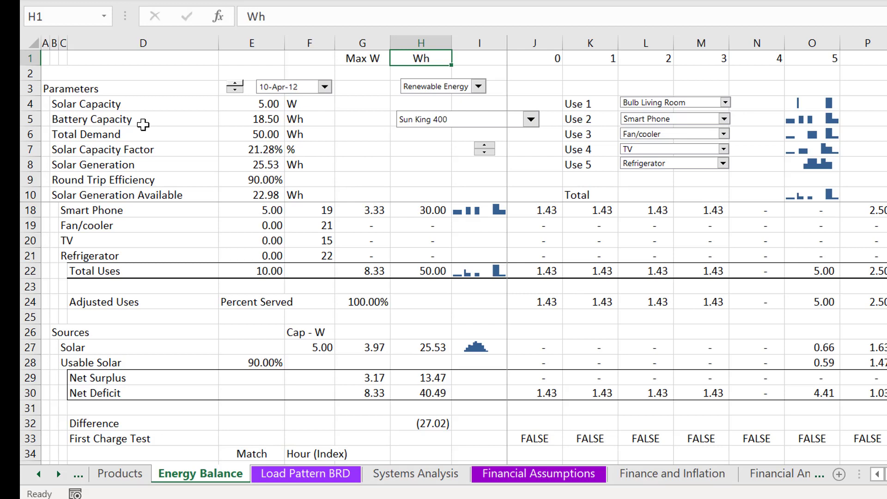
key("Return")
- Review the energy totals in column H from Uses of Energy through the Sources block to Solar
key("Down")
key("Down")
key("Down")
key("Down")
key("Down")
key("Down")
key("Down")
key("Down")
key("Down")
key("Down")
key("Down")
key("Down")
key("Down")
key("Down")
key("Down")
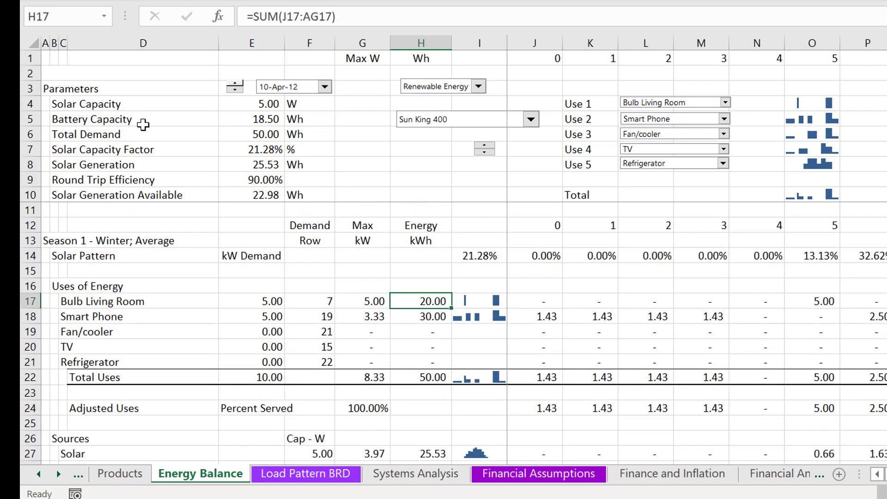
key("Down")
key("Down")
key("Down")
key("Down")
key("Down")
key("Down")
key("Down")
key("Down")
key("Down")
key("Down")
key("Down")
key("Down")
key("Down")
key("Down")
key("Down")
key("Down")
key("Down")
key("Up")
key("Up")
key("Up")
key("Up")
key("Up")
key("Up")
key("Up")
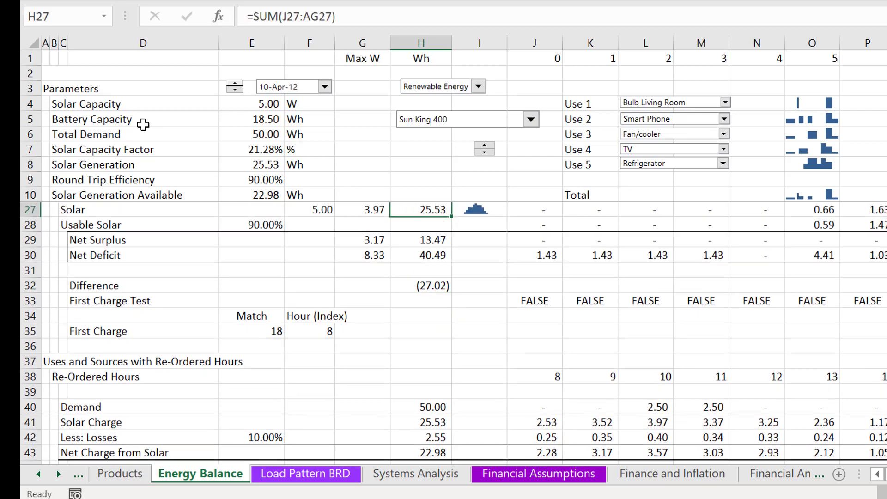
- Examine the hourly Solar formula in J27 and the capacity in F27 that it multiplies
key("Up")
key("Up")
key("Down")
key("Down")
key("Right")
key("Right")
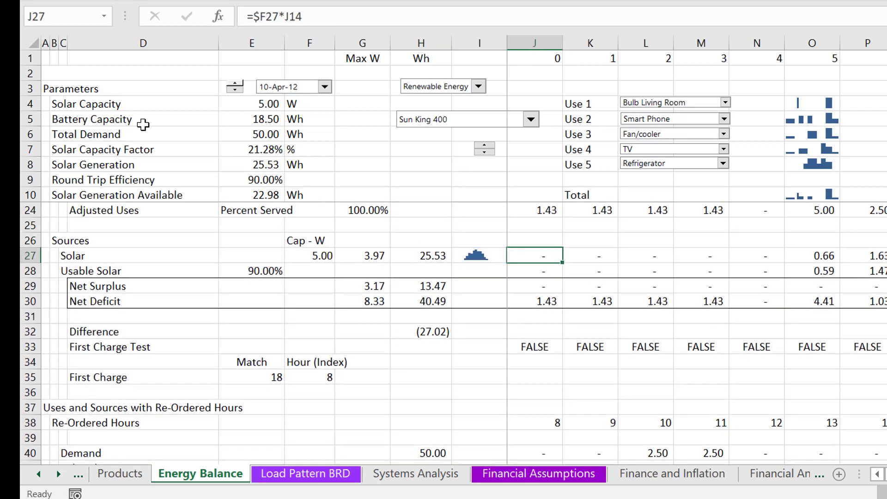
key("Left")
key("Left")
key("Left")
key("Left")
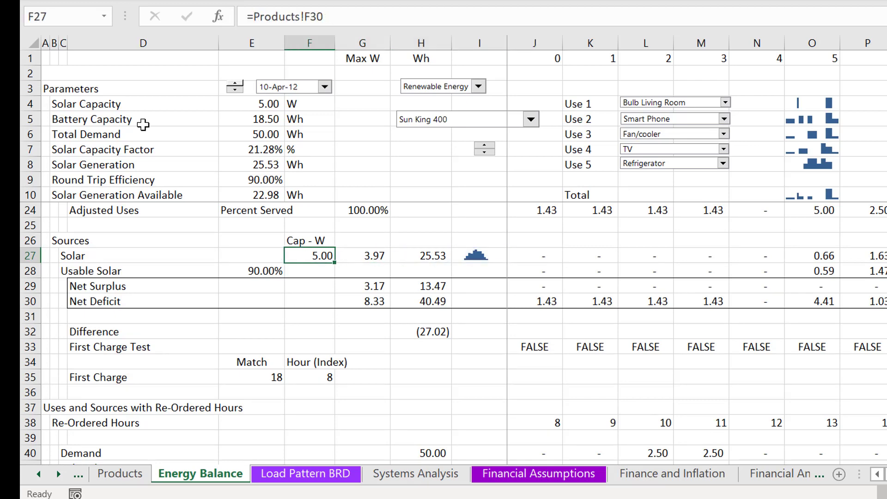
key("Right")
key("Right")
key("Right")
key("Right")
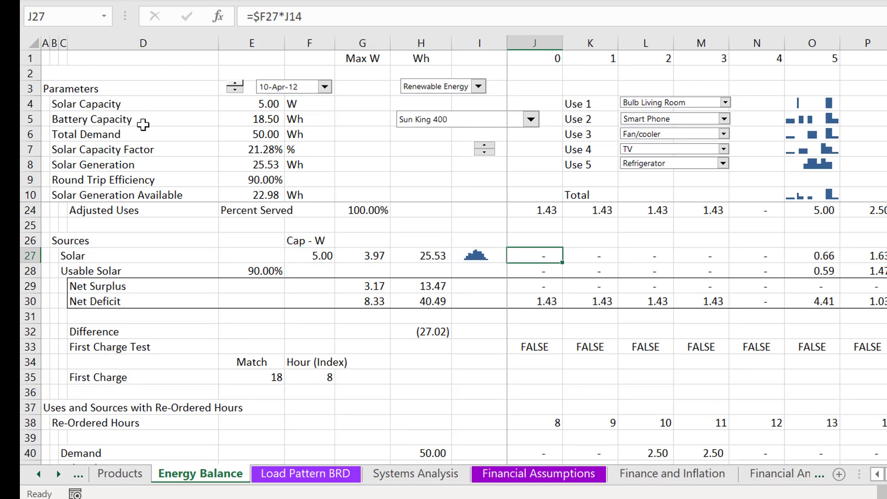
- Follow the hourly Solar formula up to the Solar Pattern in J14 and inspect that cell's source
key("Up")
key("Up")
key("Up")
key("Up")
key("Up")
key("Up")
key("Up")
key("Up")
key("Up")
key("Up")
key("Up")
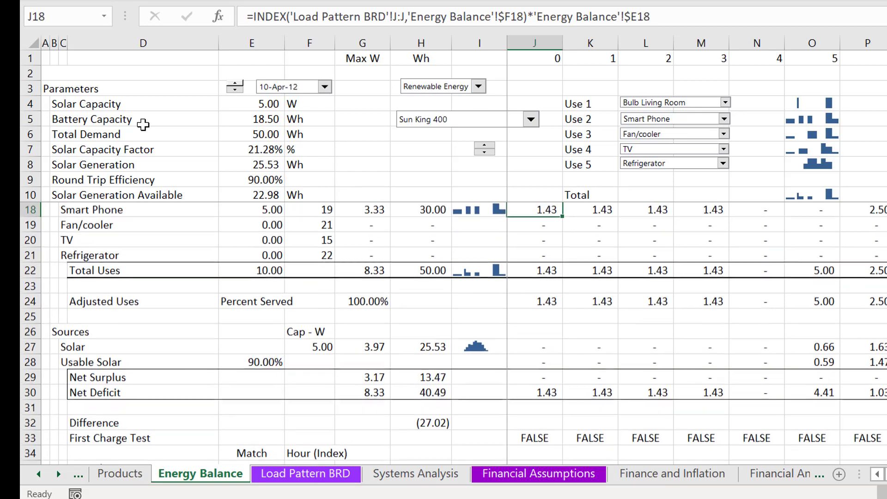
key("Up")
key("Up")
key("Up")
key("Up")
key("Down")
key("Down")
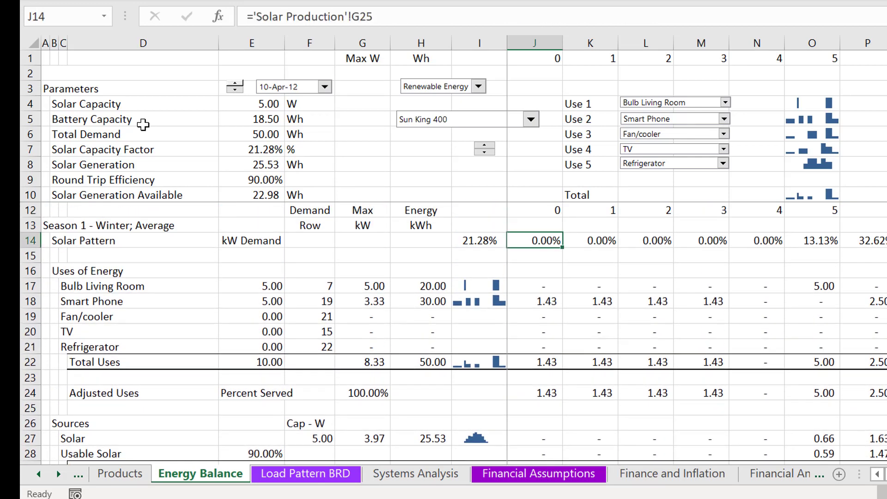
- Examine the hour 0 formulas in column J from the uses down to Net Deficit in J30
key("Down")
key("Down")
key("Down")
key("Down")
key("Down")
key("Down")
key("Down")
key("Down")
key("Down")
key("Down")
key("Down")
key("Down")
key("Down")
key("Down")
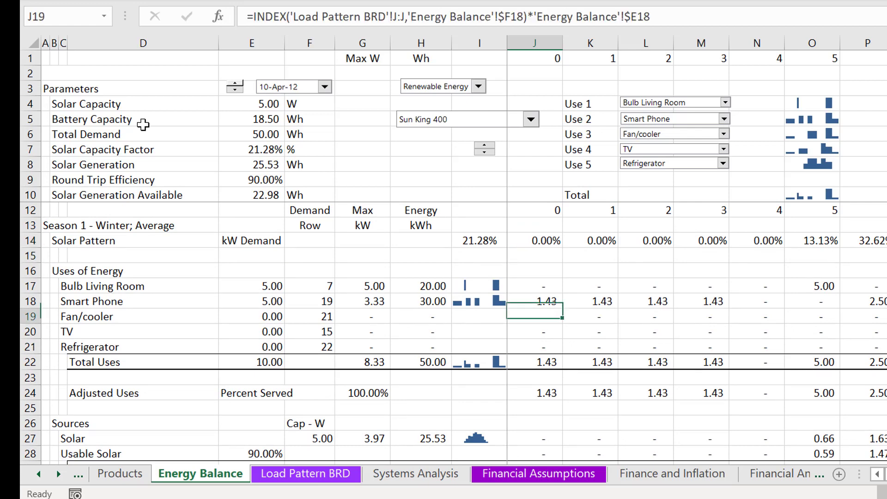
key("Down")
key("Down")
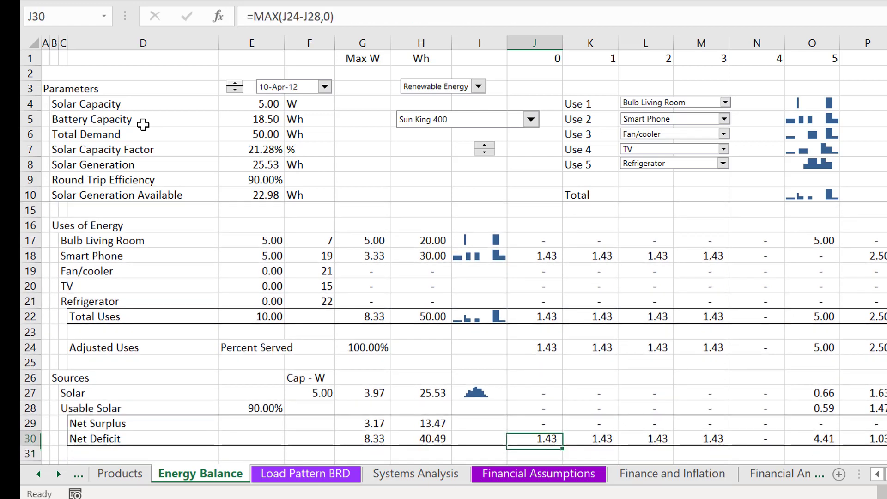
- Trace the Usable Solar percentage in E28 to the Round Trip Efficiency input in E9
key("Up")
key("Up")
key("Up")
key("Left")
key("Left")
key("Left")
key("Left")
key("Left")
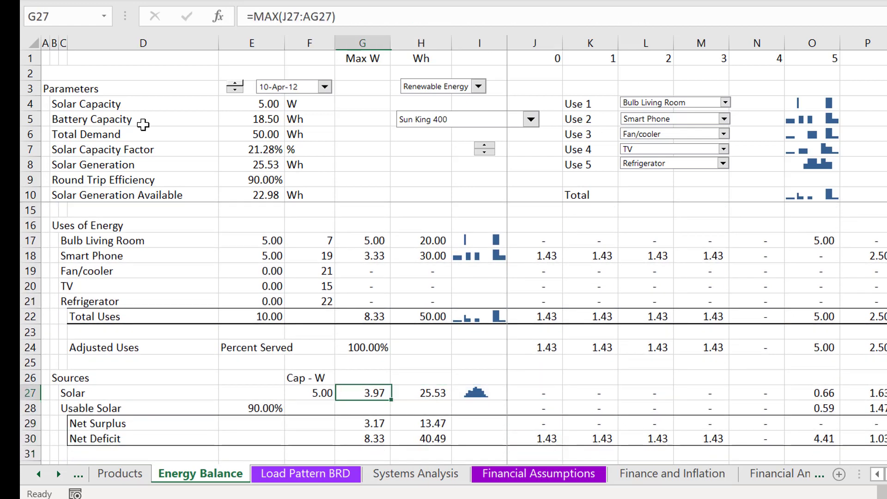
key("Down")
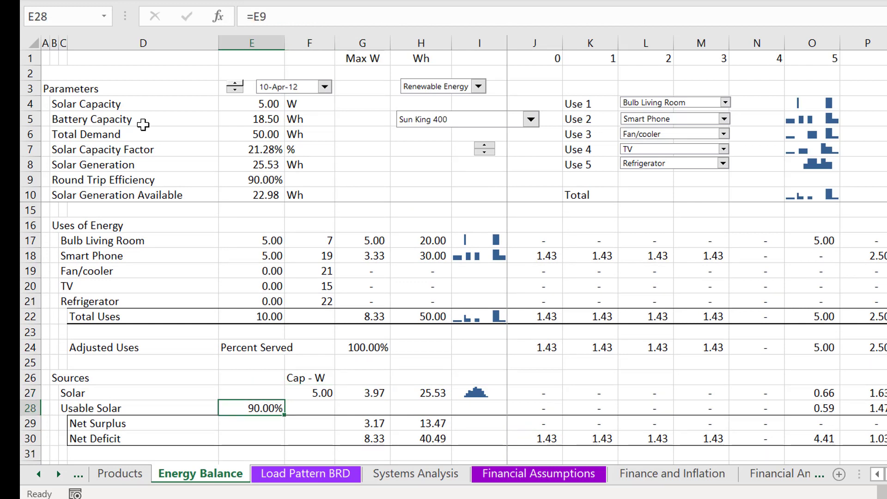
key("ctrl+bracketleft")
key("Left")
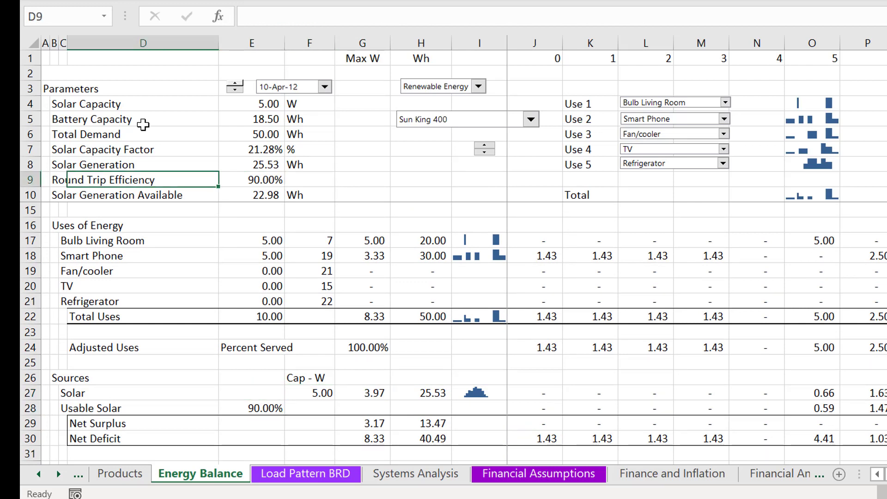
key("Right")
key("Left")
key("Left")
key("Right")
key("Right")
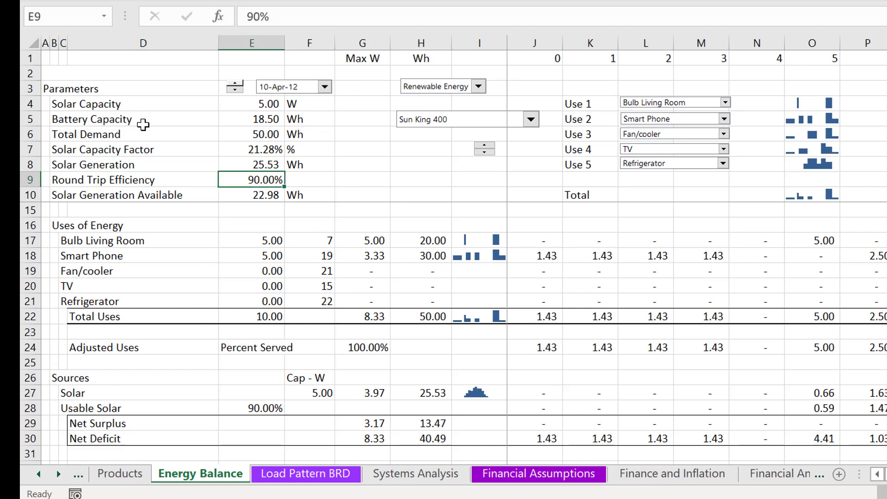
- Enter the unit "%" in F9 beside the Round Trip Efficiency
key("Left")
key("Right")
key("Right")
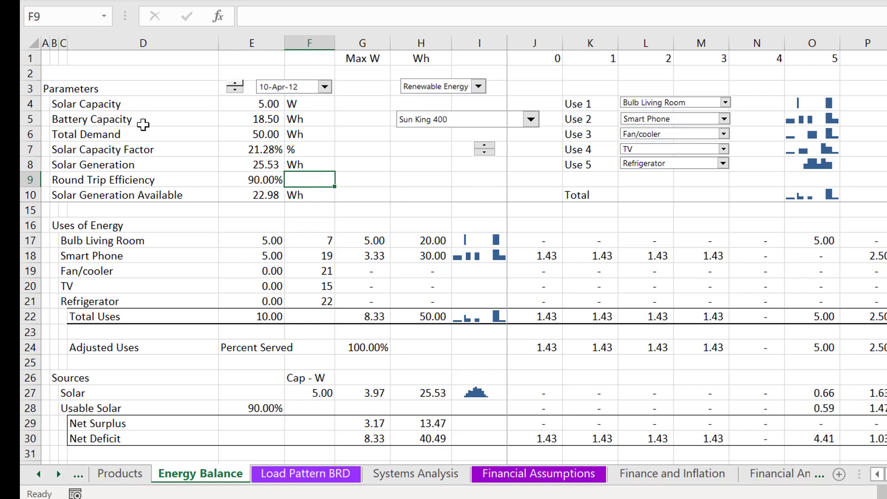
type("%")
key("Return")
key("Left")
key("Up")
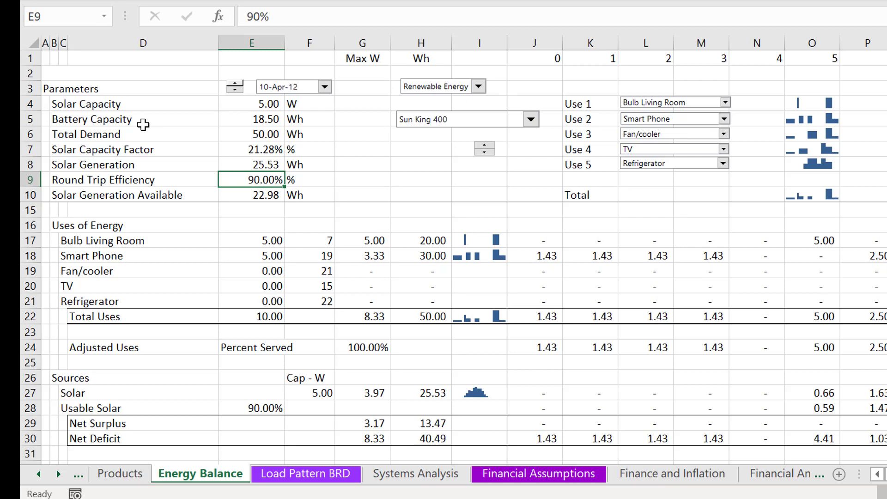
- Review the sheet from Round Trip Efficiency down to the Usable Solar, Net Surplus, Net Deficit and Difference rows
key("Down")
key("Down")
key("Down")
key("Down")
key("Down")
key("Down")
key("Down")
key("Down")
key("Down")
key("Down")
key("Down")
key("Down")
key("Down")
key("Down")
key("Down")
key("Down")
key("Down")
key("Down")
key("Down")
key("Down")
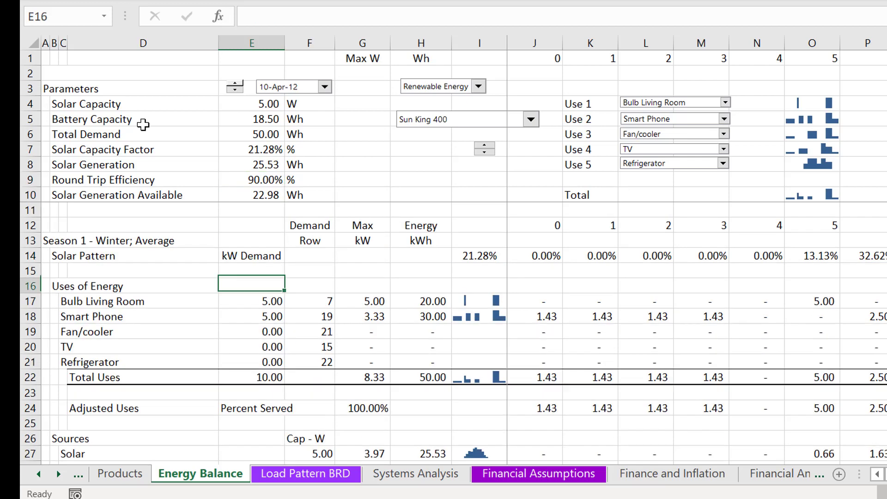
key("Up")
key("Up")
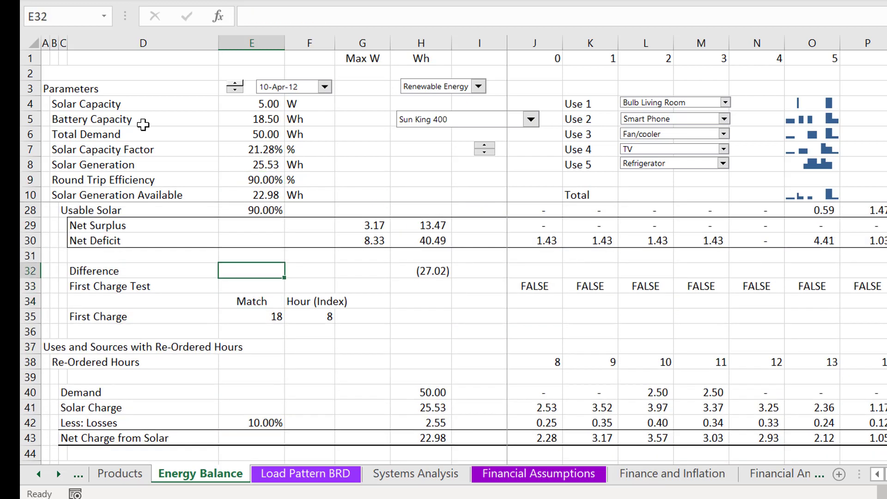
key("Down")
key("Down")
key("Up")
key("Up")
- Check the Battery Capacity and Total Demand parameters, and review the re-ordered hours section down to the battery capacity limit in row 48
left_click(233, 113)
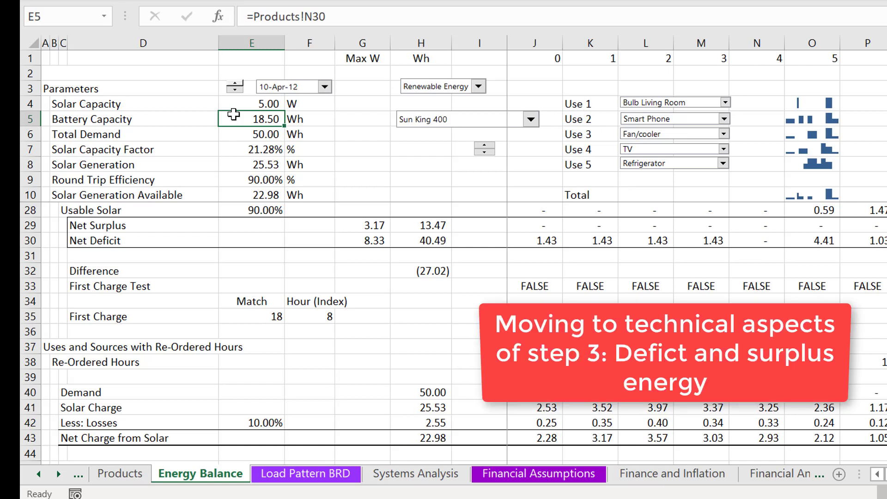
key("Down")
key("Down")
key("Down")
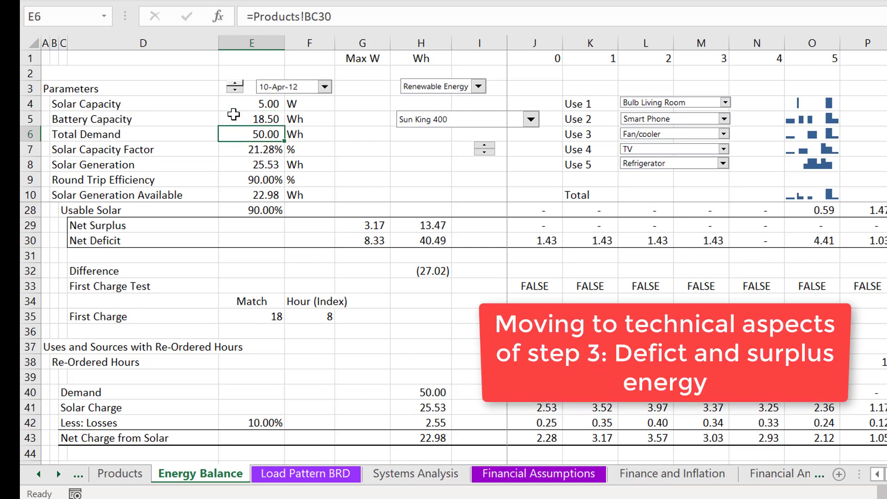
left_click(498, 412)
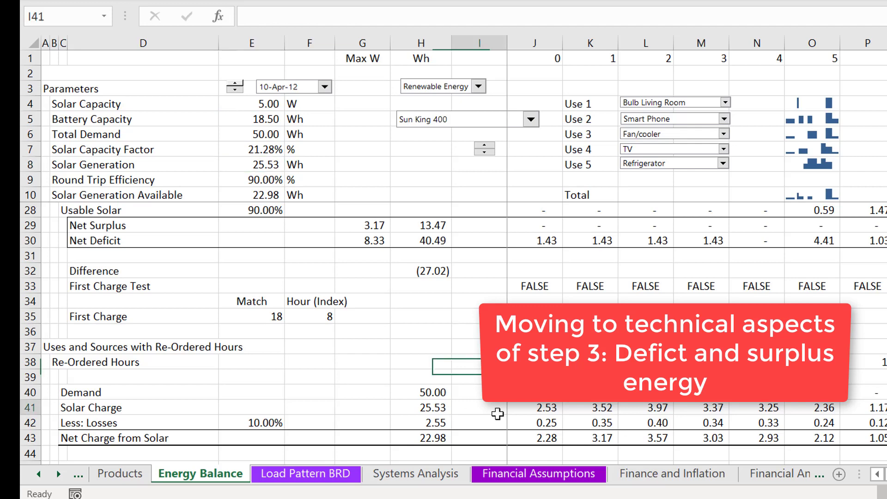
key("Down")
key("Down")
key("Down")
key("Down")
key("Down")
key("Down")
key("Down")
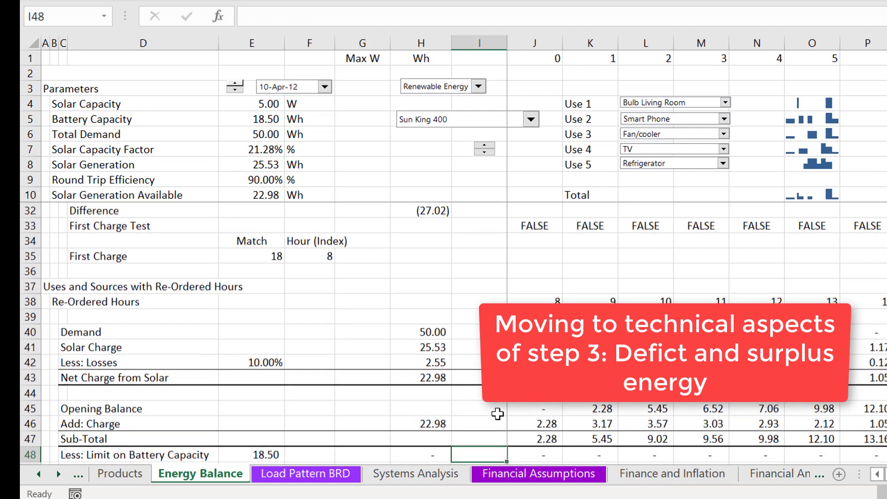
- Review the sheet from the battery capacity limit in row 48 back up through the re-ordered hours to Usable Solar in row 28
key("Up")
key("Up")
key("Up")
key("Up")
key("Up")
key("Up")
key("Up")
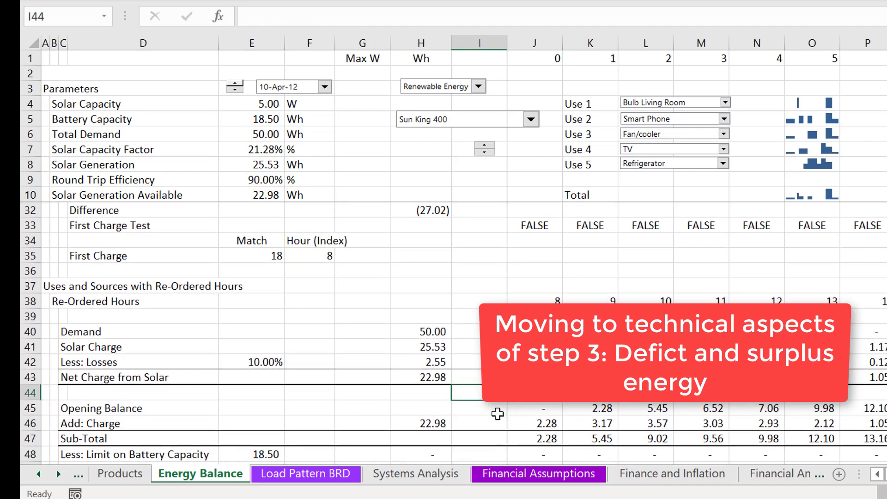
key("Left")
key("Left")
key("Left")
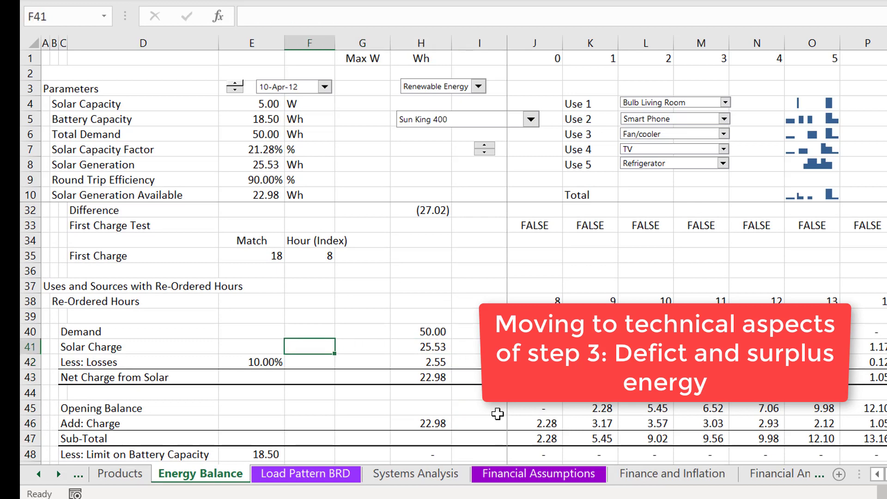
key("Down")
key("Up")
key("Up")
key("Up")
key("Up")
key("Up")
key("Up")
key("Up")
key("Up")
key("Up")
key("Up")
key("Up")
key("Up")
key("Up")
key("Up")
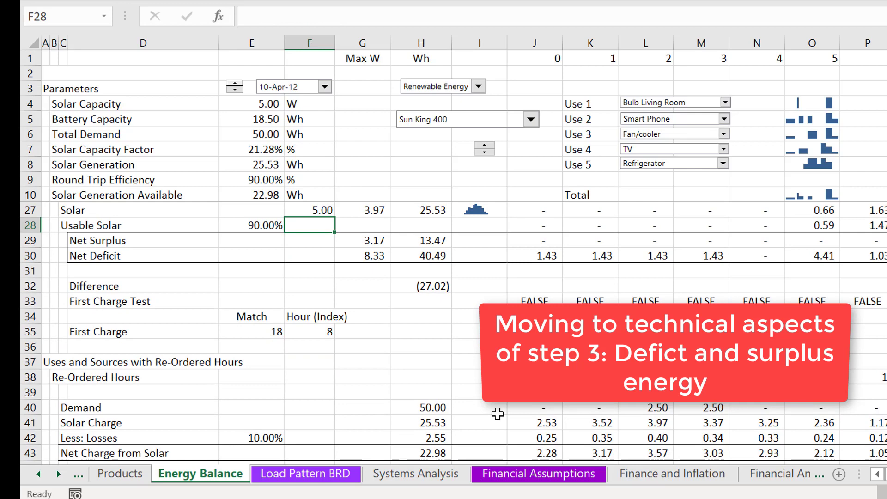
- Review the rows between the First Charge calculation and the TV use in row 20, returning to the Usable Solar row
key("Down")
key("Down")
key("Down")
key("Down")
key("Down")
key("Down")
key("Down")
key("Down")
key("Up")
key("Up")
key("Up")
key("Up")
key("Up")
key("Up")
key("Up")
key("Up")
key("Up")
key("Up")
key("Up")
key("Up")
key("Up")
key("Up")
key("Up")
key("Up")
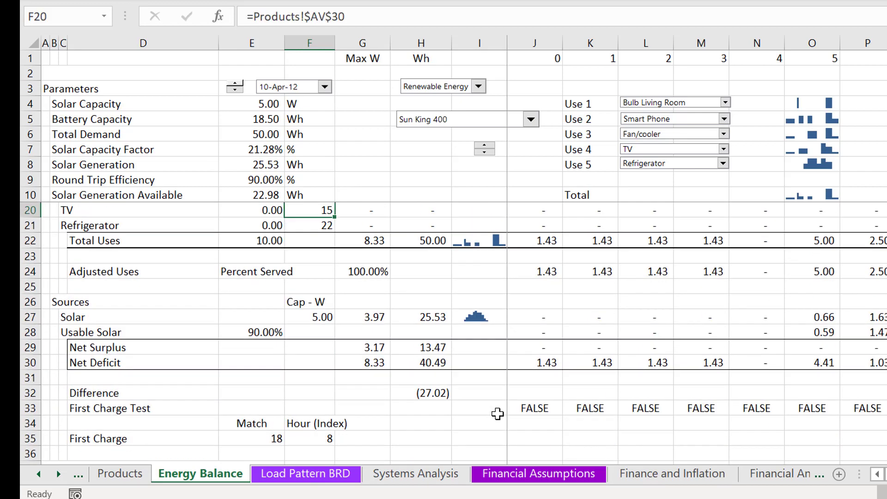
key("Down")
key("Down")
key("Down")
key("Down")
key("Down")
key("Down")
key("Down")
key("Down")
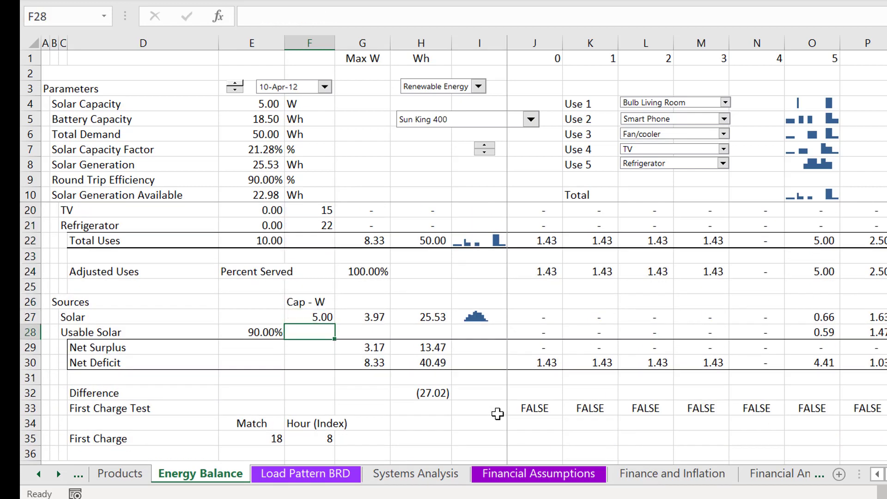
- Inspect the hourly Usable Solar formula in O28 and the cells it references
key("Right")
key("Right")
key("Right")
key("Right")
key("Right")
key("Right")
key("Right")
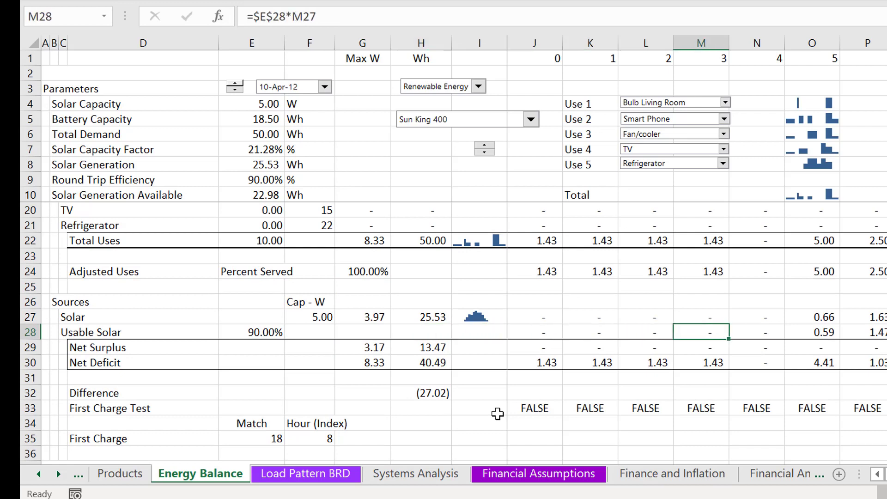
key("Right")
key("Right")
key("F2")
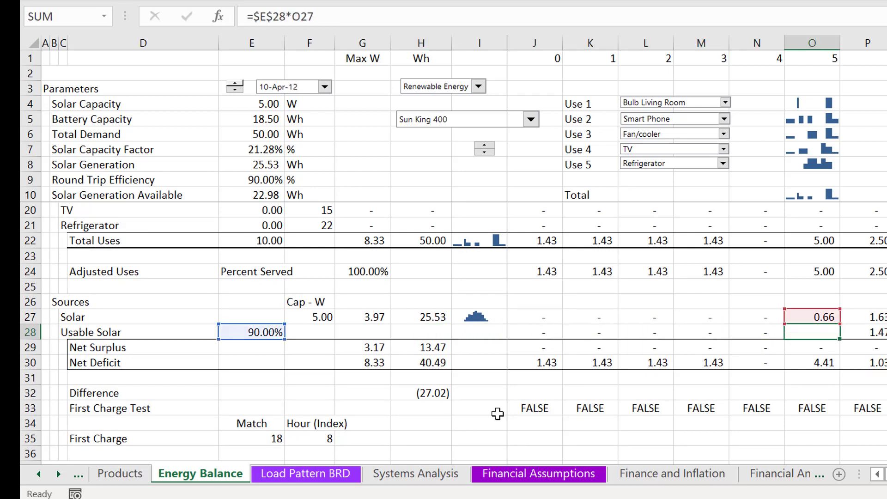
key("Escape")
- Review the Usable Solar values in row 28 across the later hours and return to the start of the row
key("Right")
key("Right")
key("Right")
key("Right")
key("Right")
key("Right")
key("Right")
key("Right")
key("Right")
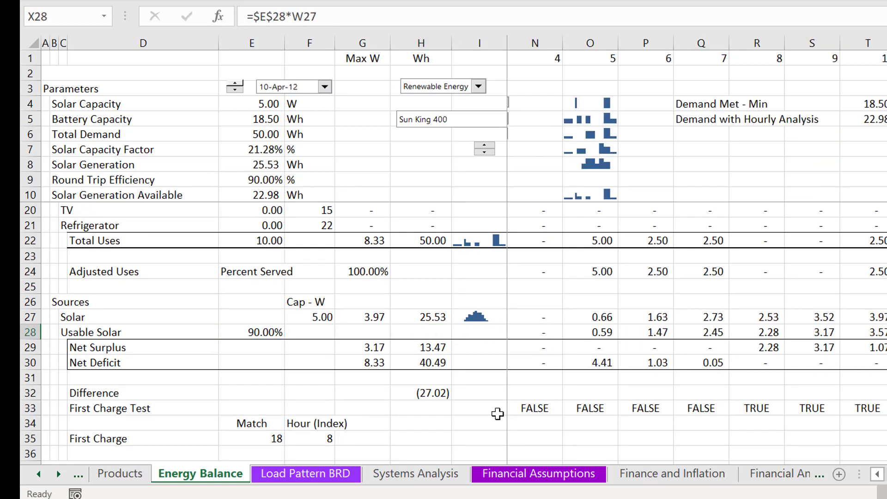
key("Right")
key("Right")
key("Right")
key("Left")
key("Left")
key("Left")
key("Left")
key("Left")
key("Left")
key("Left")
key("Left")
key("Left")
key("Left")
key("Left")
key("Left")
key("Left")
key("Left")
key("Left")
key("Left")
key("Left")
key("Left")
key("Left")
key("Left")
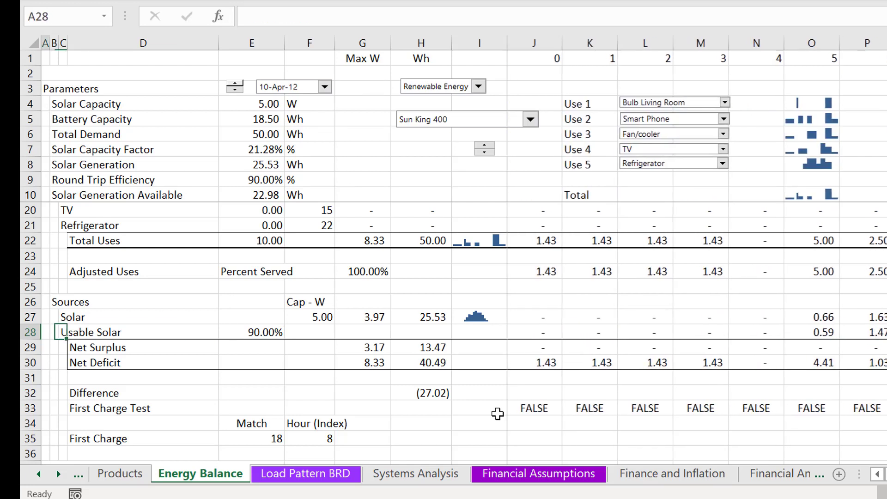
- Check the Net Surplus maximum formula in G29 and compare it with the Solar maximum in G27
key("Right")
key("Down")
key("Right")
key("Right")
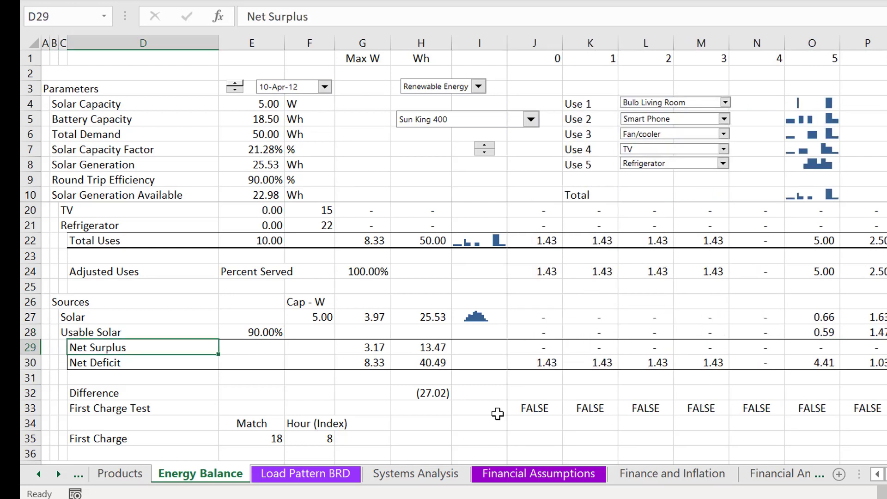
key("Right")
key("Right")
key("Right")
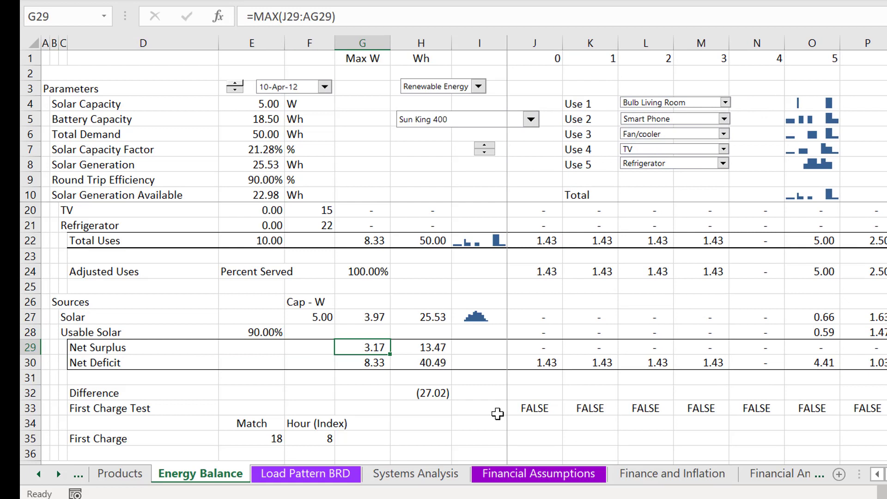
key("Up")
key("Up")
key("Up")
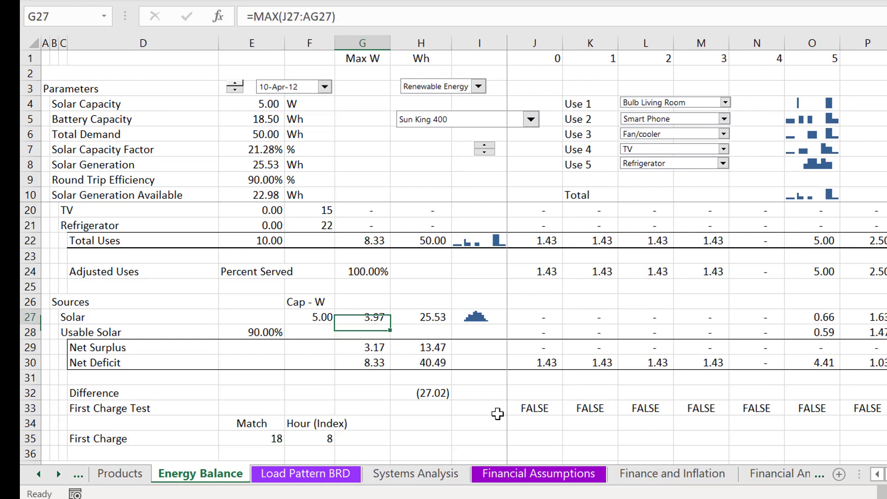
- Copy the "Max W" and "Wh" headings from G1:H1 to G26:H26 in the Sources section
left_click(360, 55)
key("shift+Right")
key("ctrl+c")
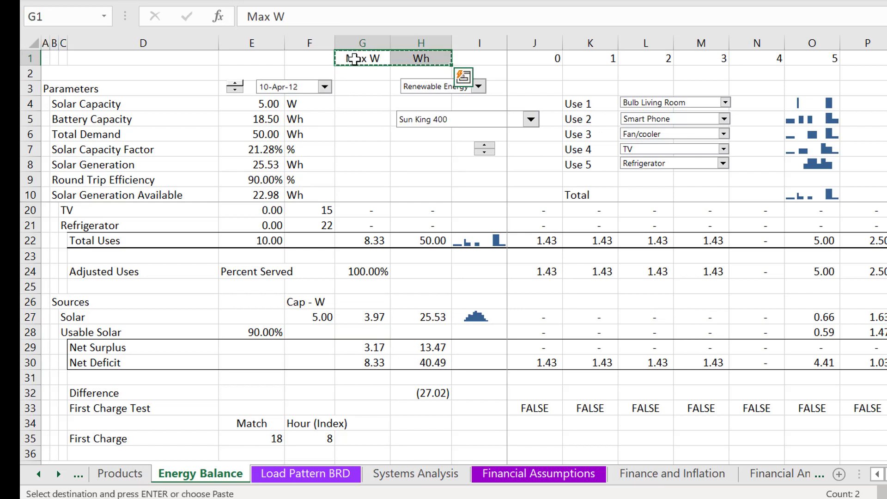
left_click(346, 301)
key("ctrl+v")
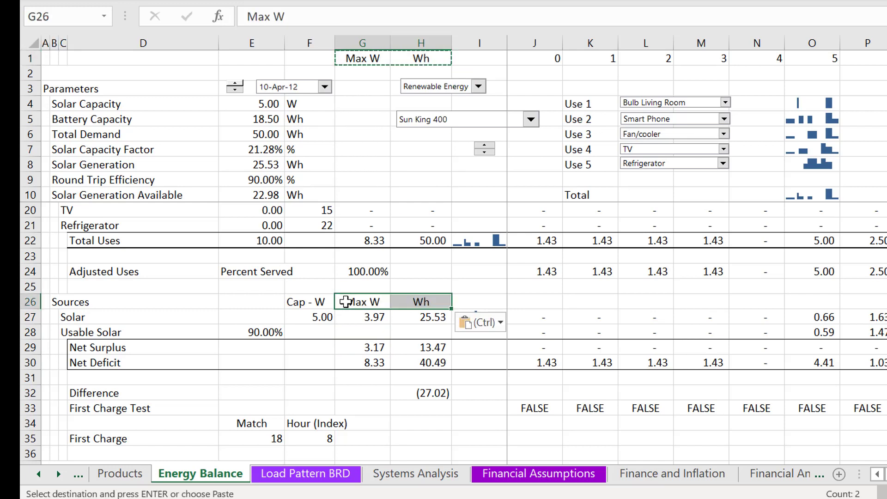
key("Escape")
key("Down")
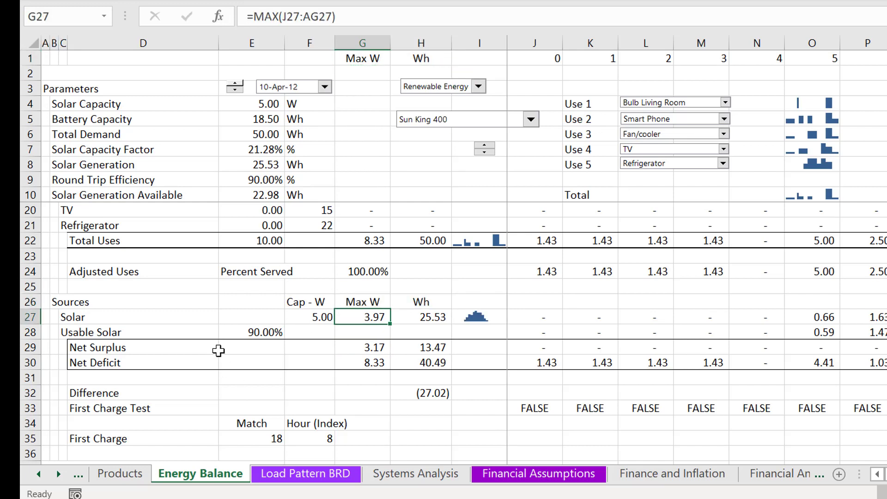
- Examine the Solar row's MAX formula in G27 against the capacity link in F27 and the SUM formula in H27
key("F2")
key("Escape")
key("Left")
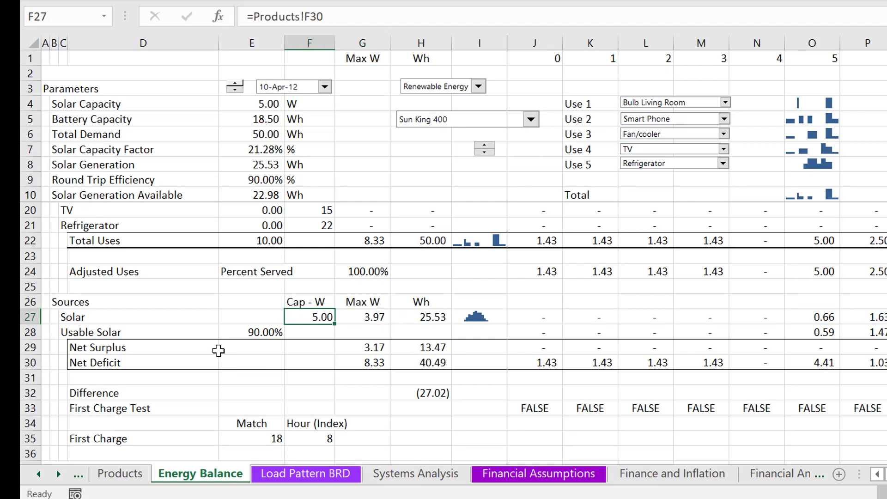
key("Right")
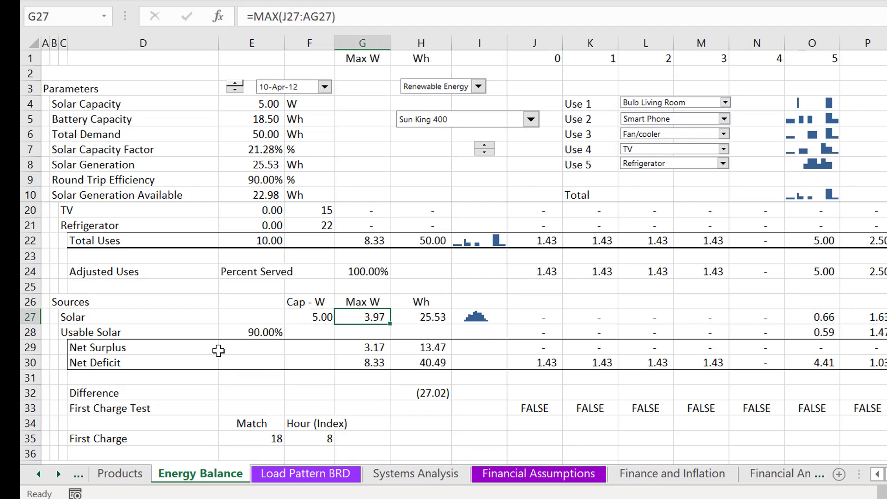
key("Left")
key("Right")
key("Right")
key("Left")
key("Right")
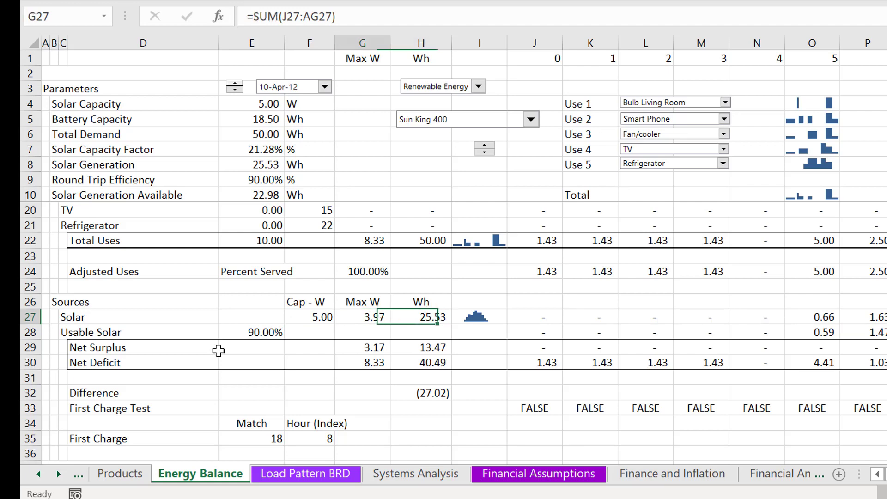
key("Left")
key("Left")
key("Left")
key("Right")
key("Right")
key("Left")
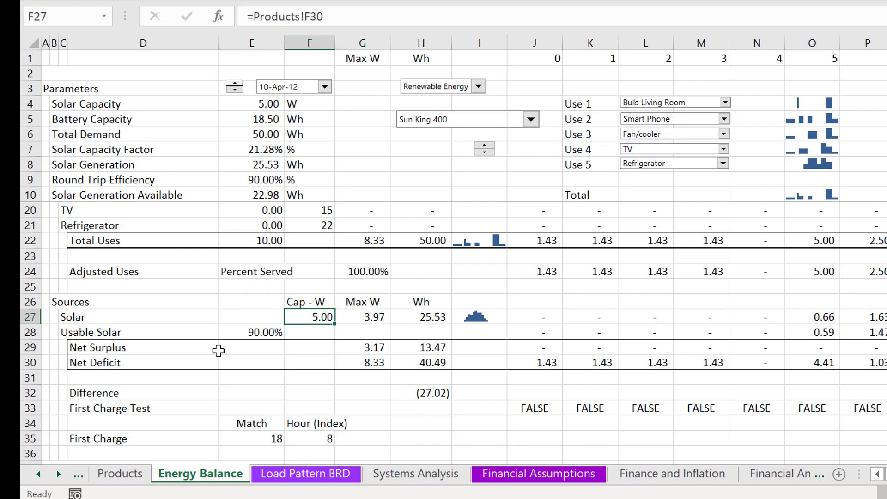
- Review the Sources headings in row 26 and the Solar capacity, maximum and Wh cells beneath them
key("Up")
key("Right")
key("Right")
key("Right")
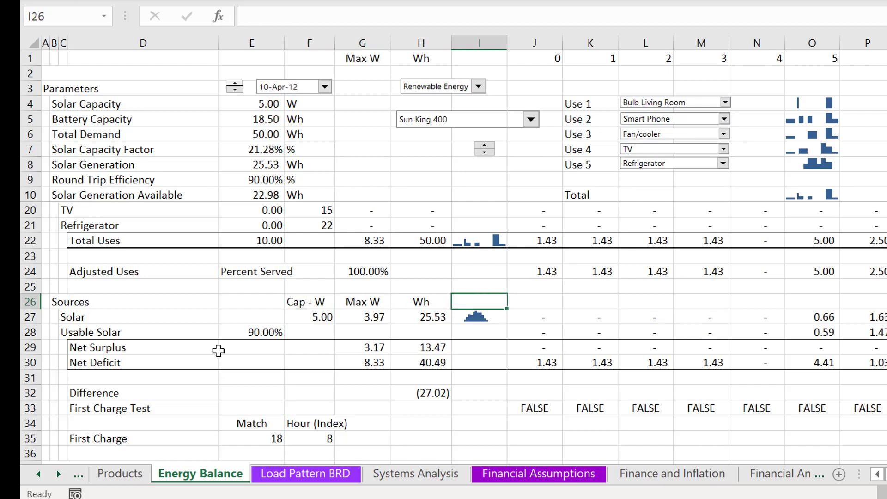
key("Down")
key("Down")
key("Left")
key("Left")
key("Up")
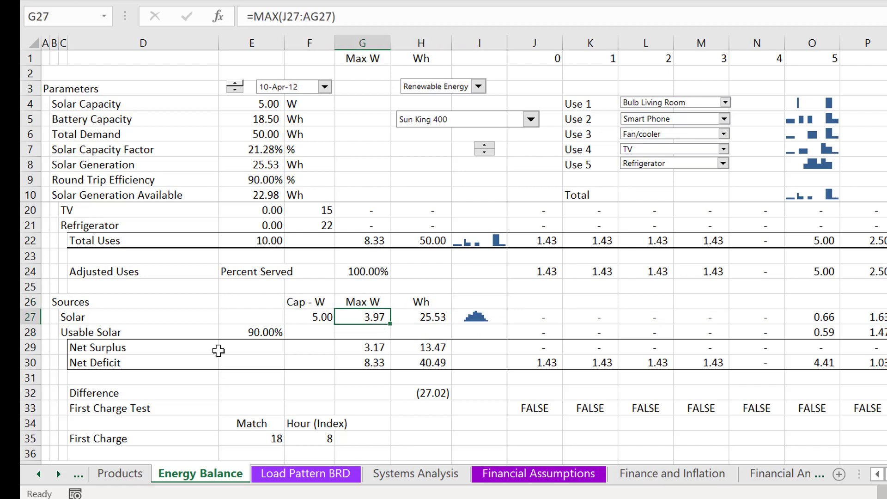
key("Right")
key("Right")
key("Left")
key("Left")
key("Left")
key("Left")
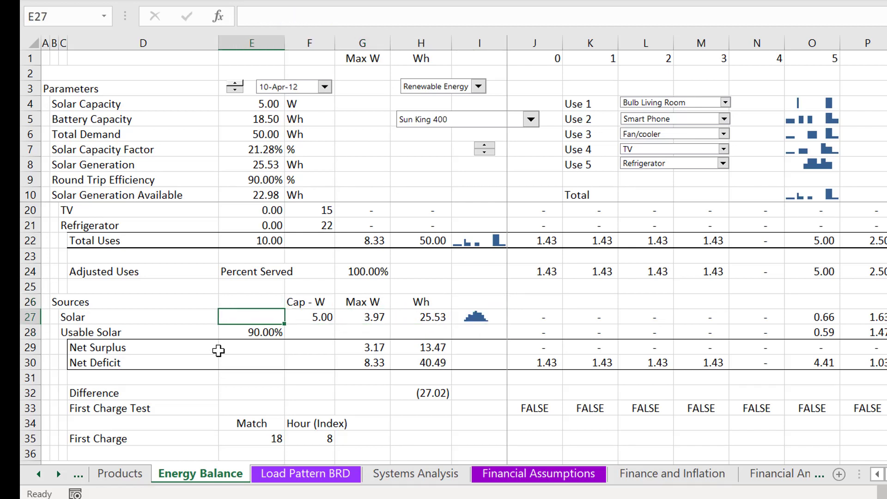
- Calculate the Solar capacity factor in E27 with =H27/24/F27 and format it as a percentage with two decimals
key("Up")
key("Right")
key("Down")
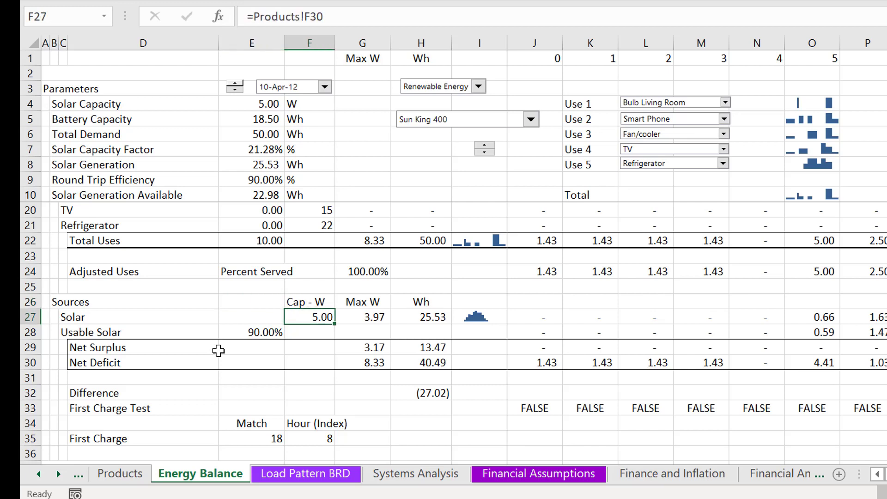
key("Down")
key("Down")
key("Up")
key("Up")
key("Left")
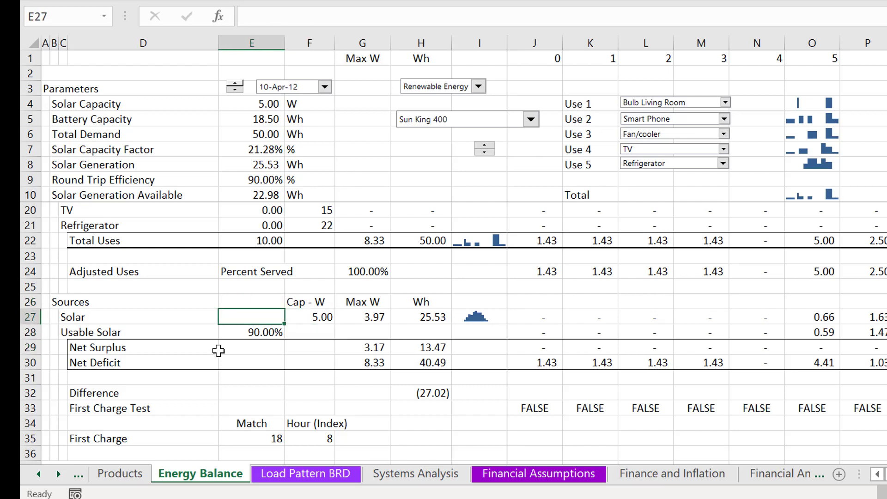
type("=")
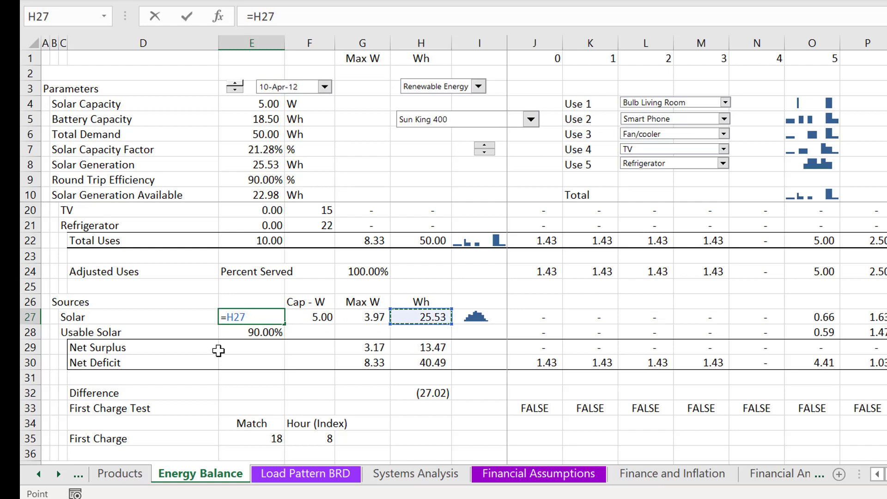
type("/24/")
key("Left")
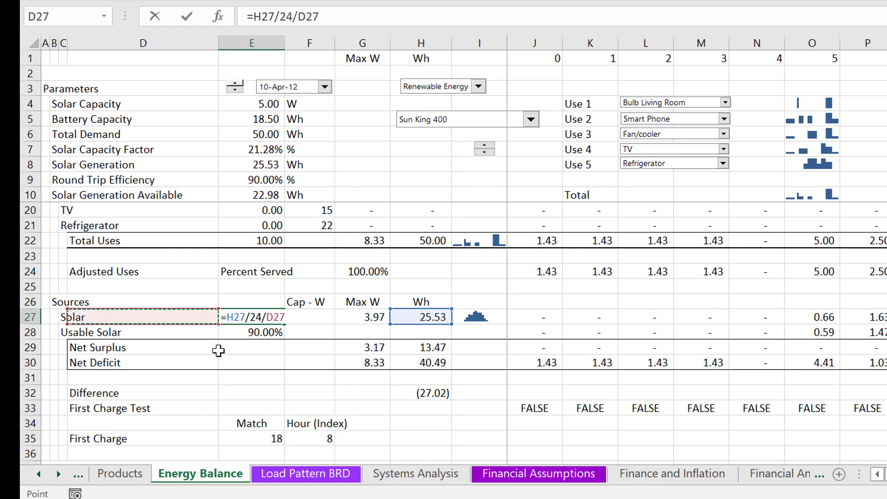
key("Left")
key("Right")
key("Right")
key("Right")
key("Right")
key("Left")
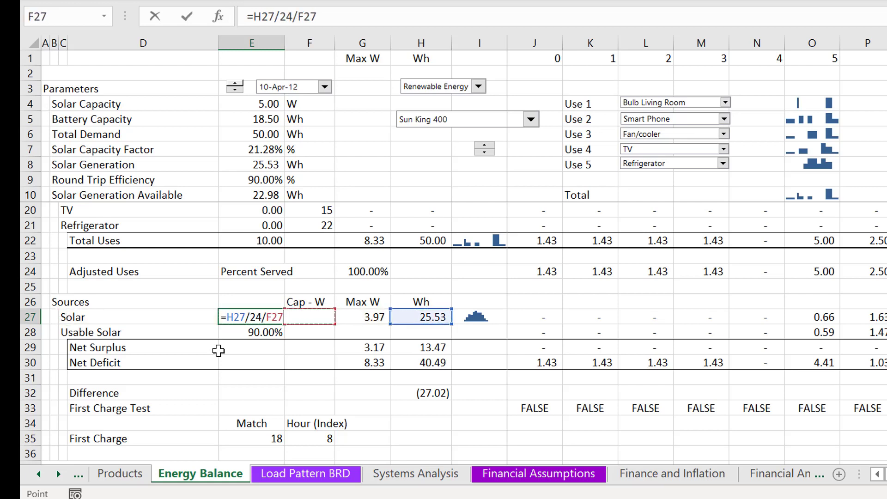
key("Return")
key("Up")
key("ctrl+shift+5")
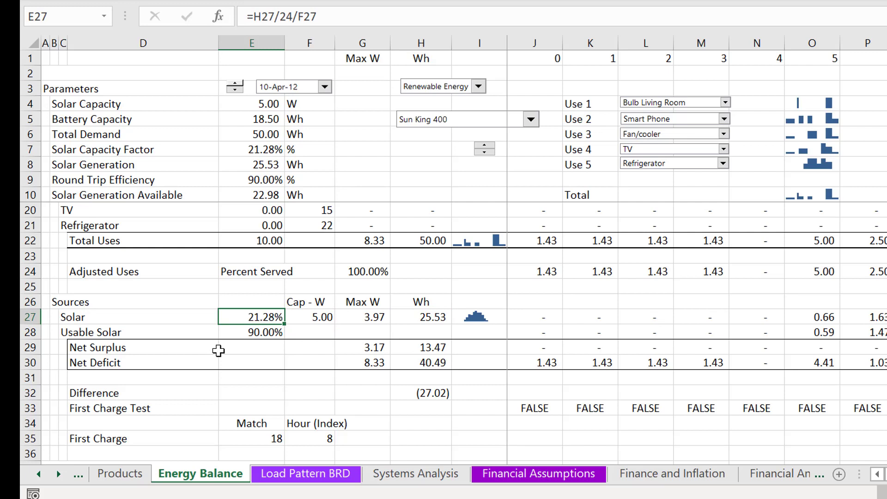
- Add the heading "Cap Fac" in E26 above the Solar capacity factor and centre it
key("Up")
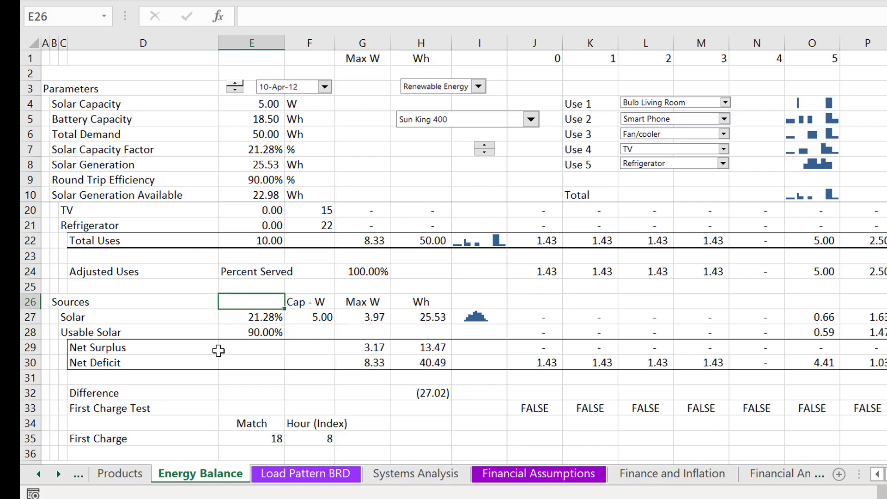
type("Cap Fac")
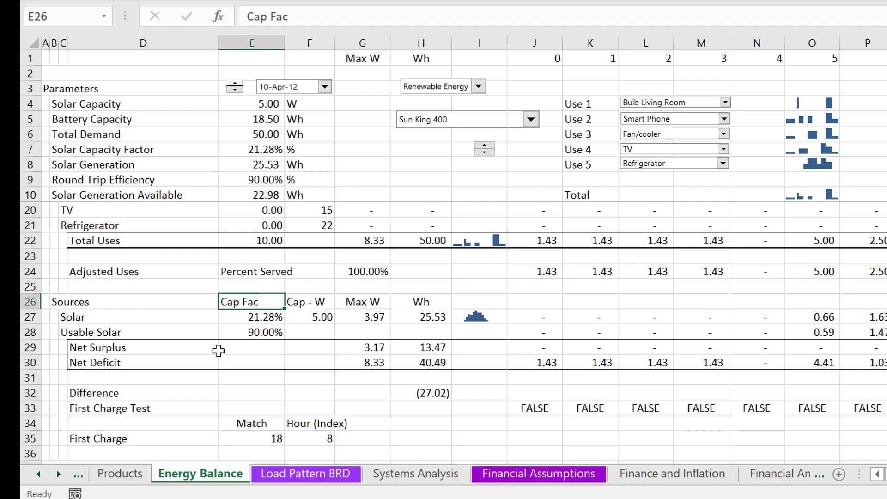
key("Down")
key("Up")
left_click(88, 0)
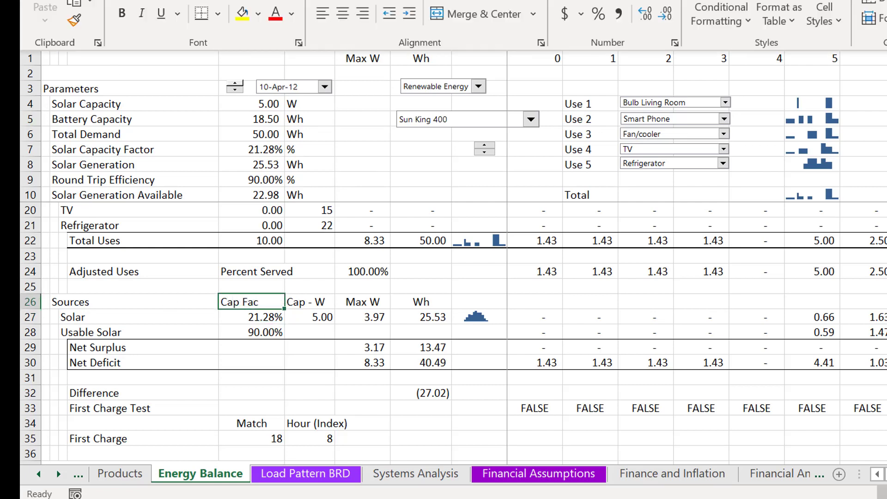
left_click(345, 14)
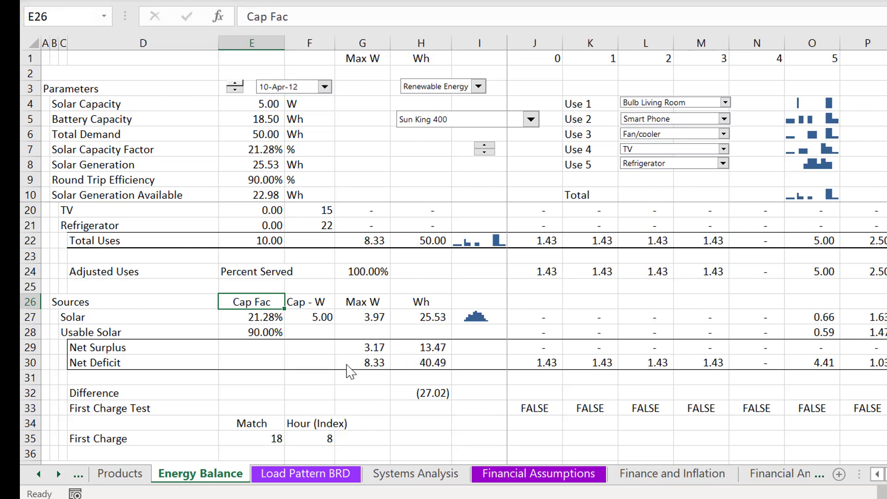
- Examine the Net Surplus total in H29 and the cells referenced by the hour 0 formula in J29
left_click(318, 369)
key("Up")
key("Right")
key("Right")
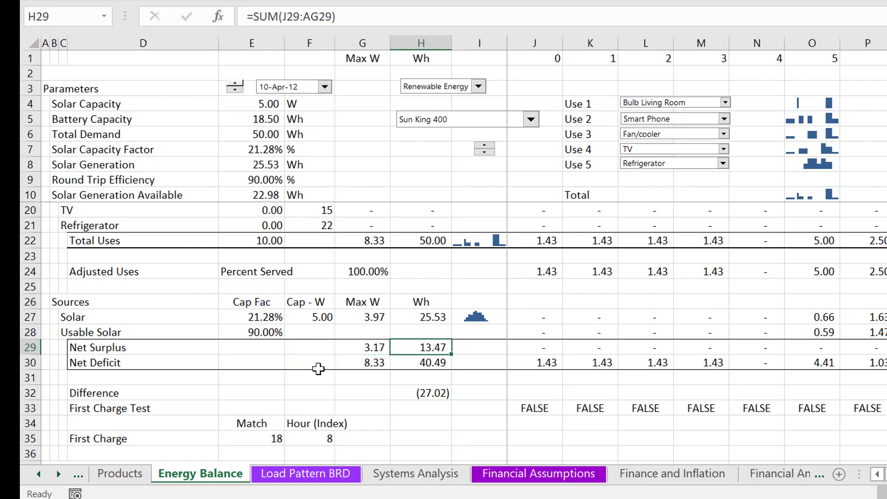
key("Right")
key("Right")
key("Right")
key("Left")
key("Left")
key("Left")
key("Right")
key("Right")
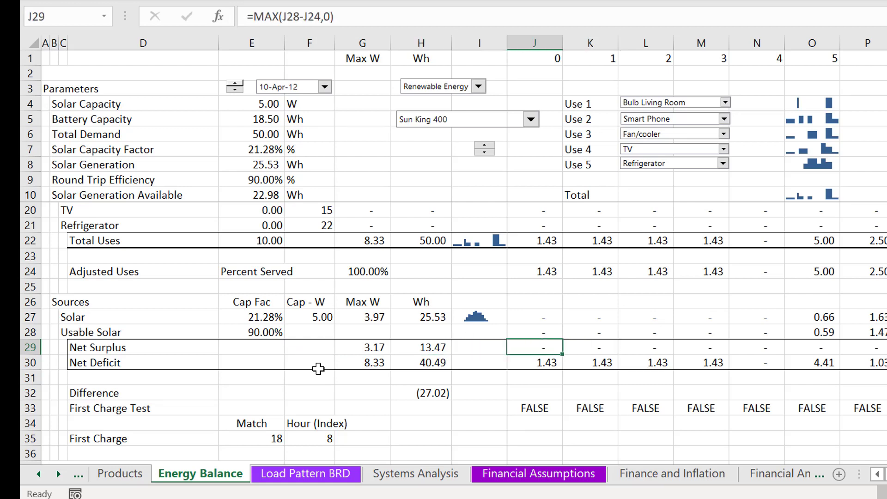
key("F2")
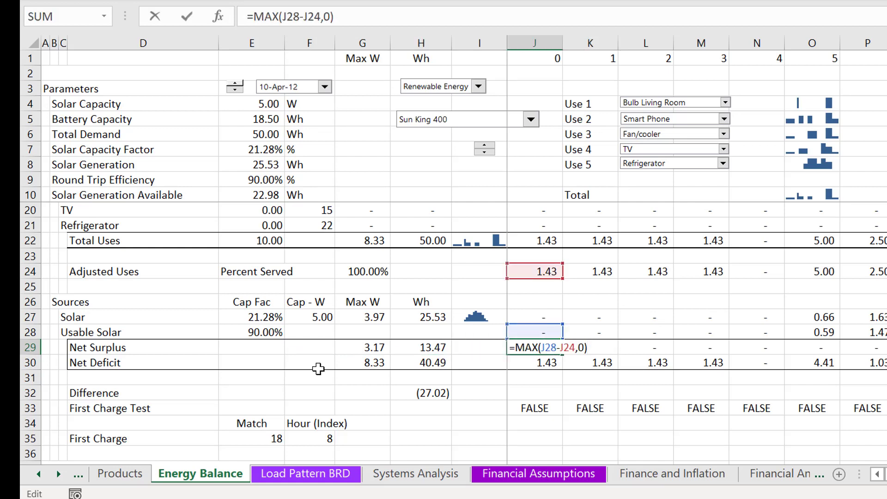
key("Escape")
- Trace the hour 0 demand used in the surplus calculation by examining the Adjusted Uses formula in J24
key("Up")
key("Up")
key("Up")
key("Up")
key("Up")
key("Up")
key("Up")
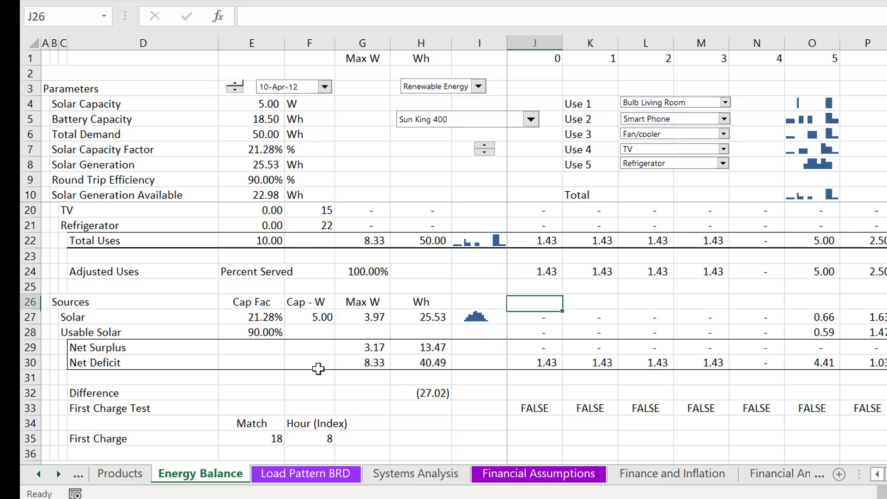
key("Up")
key("Down")
key("Down")
key("Down")
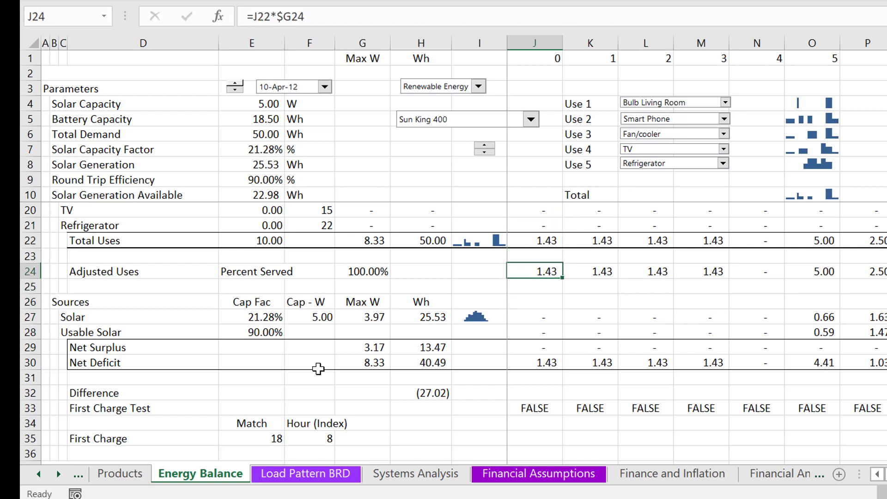
key("F2")
key("Escape")
- Examine the hour 0 Net Deficit formula in J30 and the Usable Solar formula in J28 with its referenced cells
key("Down")
key("Down")
key("Down")
key("Down")
key("Down")
key("Down")
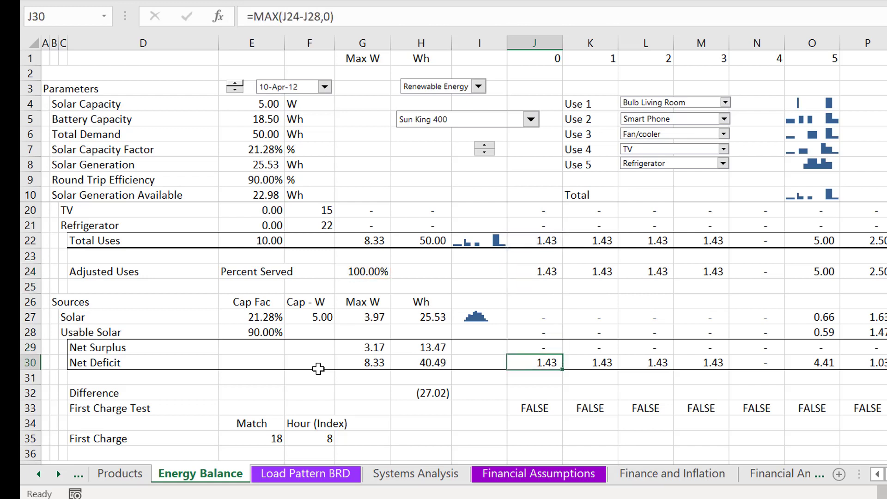
key("Up")
key("Up")
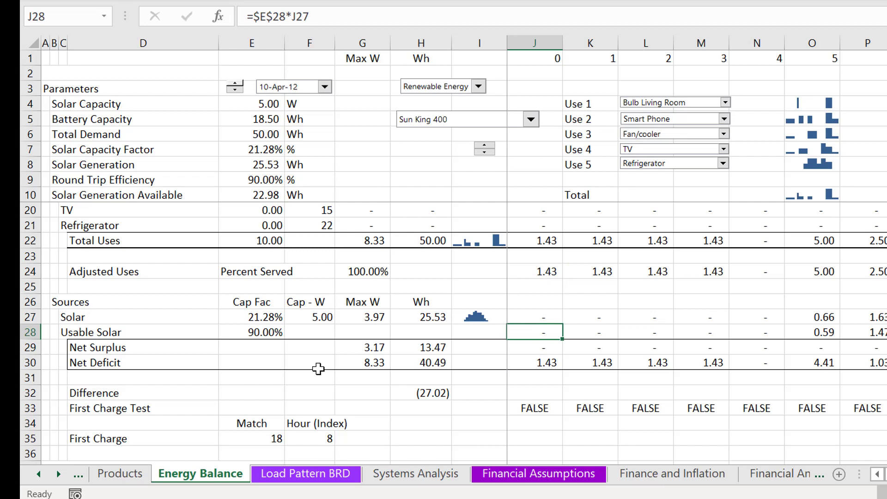
key("F2")
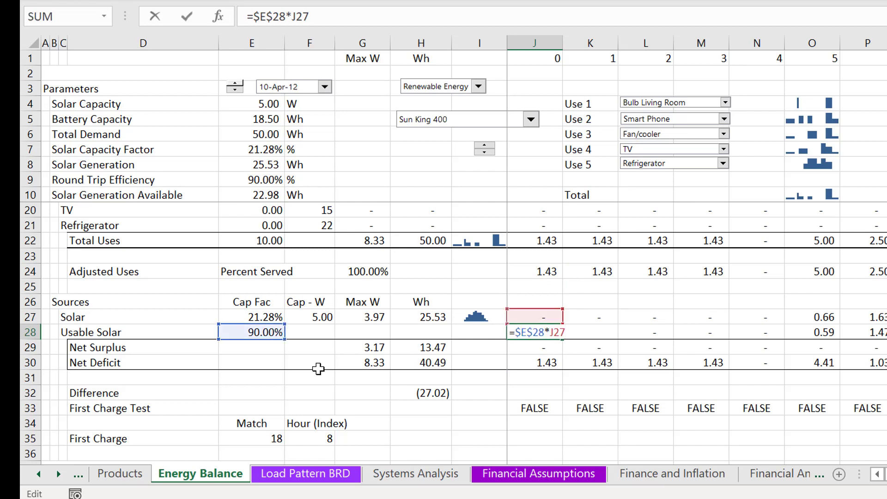
key("Escape")
- Check again which cells the hour 0 Net Surplus formula in J29 compares
key("Down")
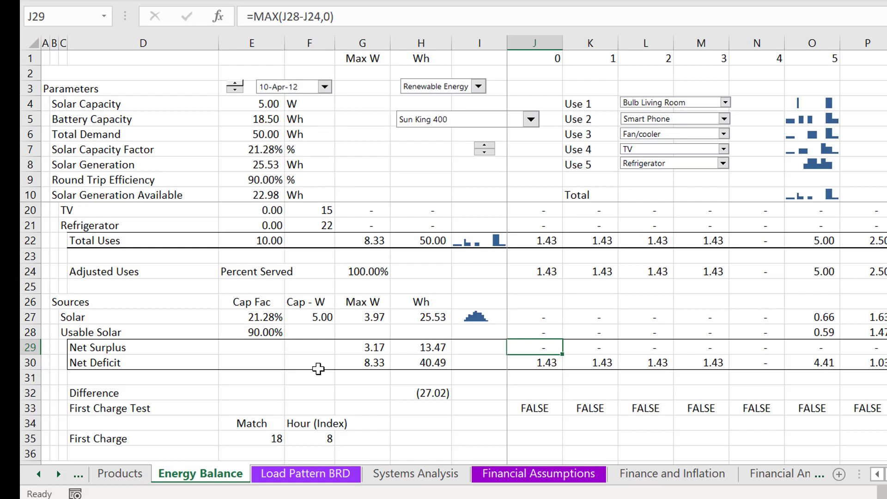
key("F2")
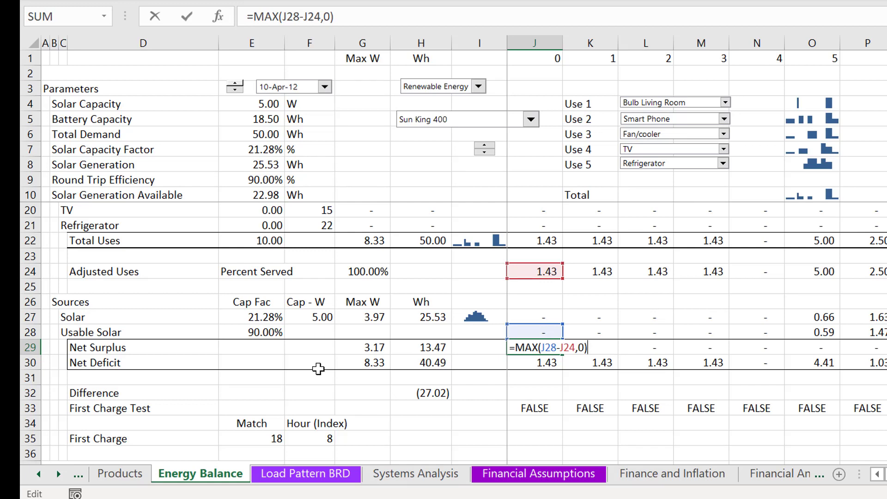
key("Escape")
- Rename the "Net Surplus" row label in D29 to "Net Solar vs Demand Surplus"
key("Left")
key("Left")
key("Left")
key("Left")
key("Left")
key("Left")
key("Left")
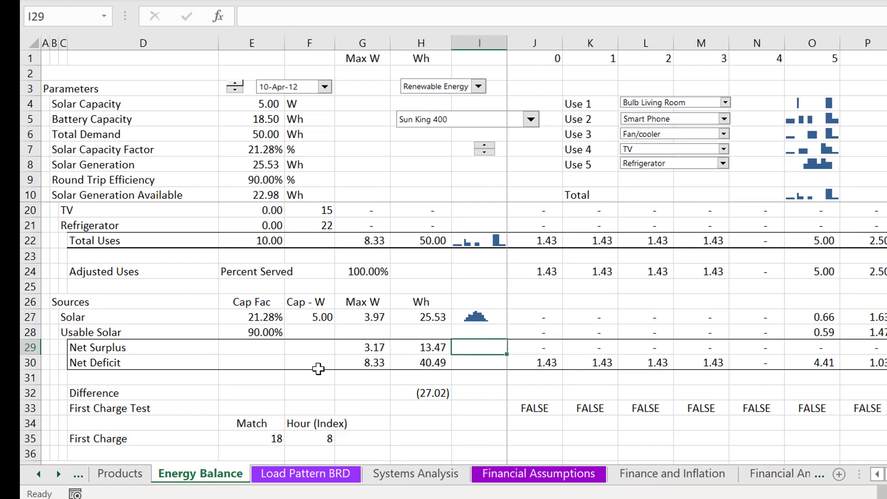
key("Right")
key("F2")
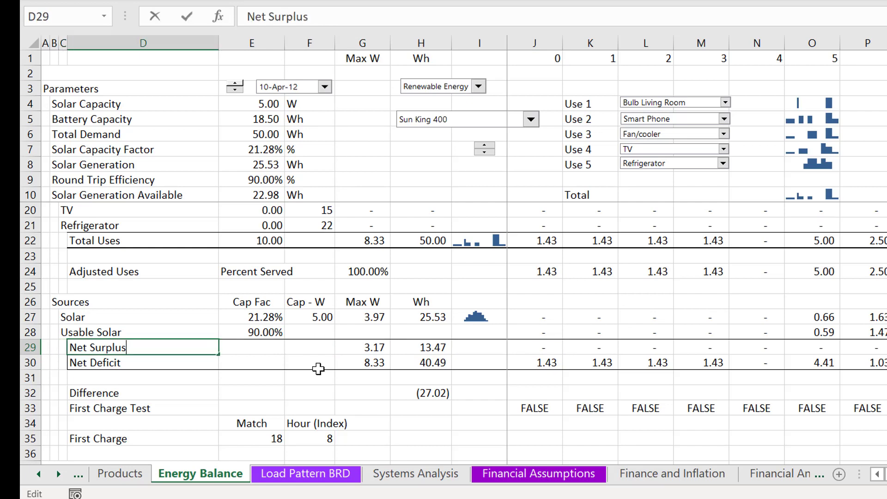
key("Left")
key("Left")
key("Left")
type("Solar v")
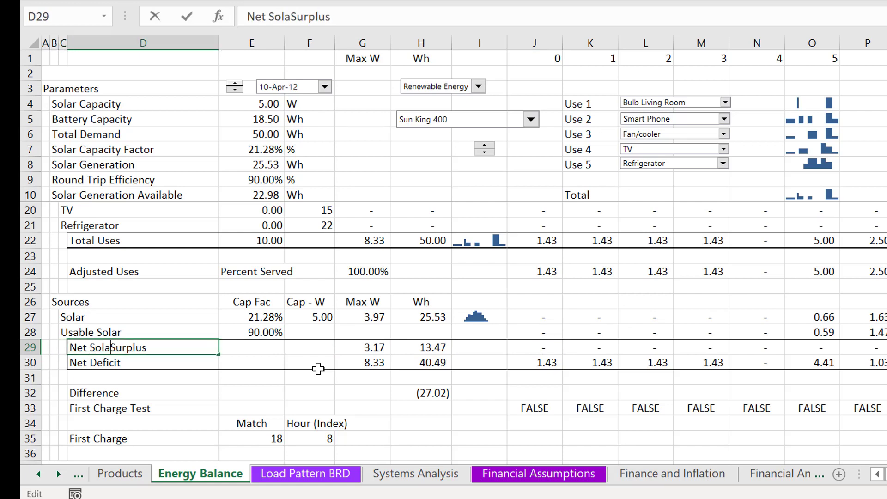
type("s Demand")
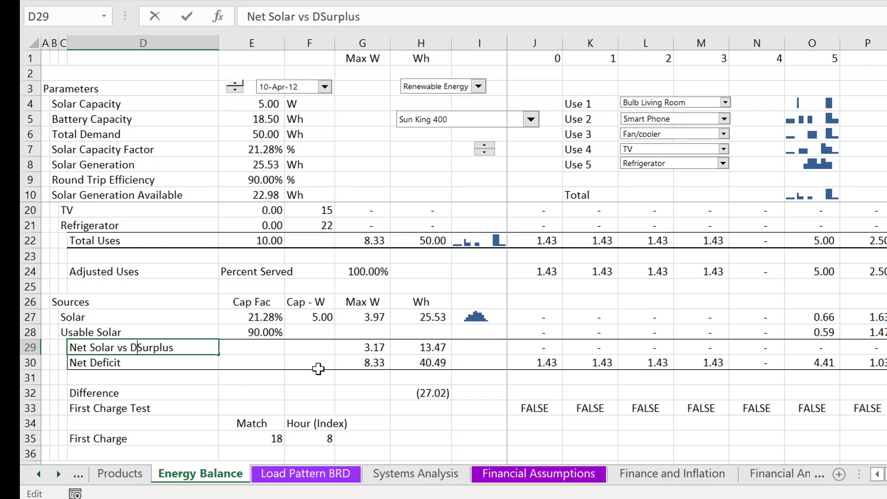
key("Return")
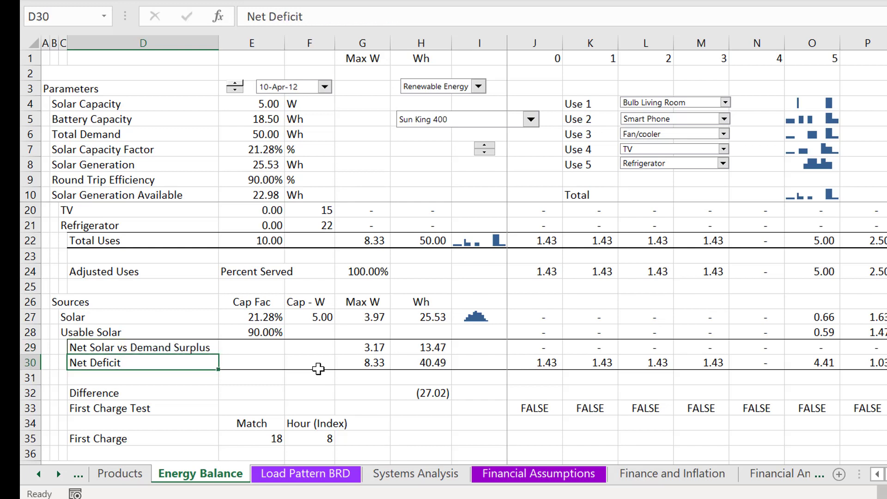
- Rename the "Net Deficit" row label in D30 to "Net Solar vs Demand Deficit"
key("F2")
key("Left")
type("Sol")
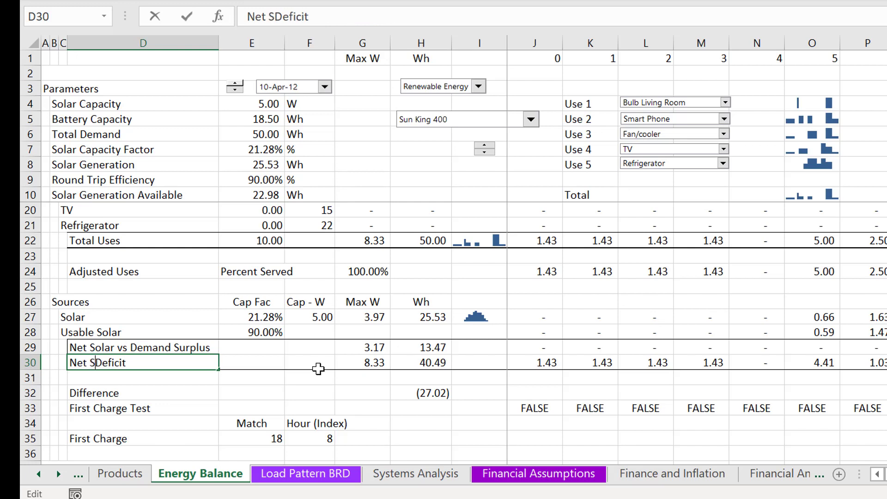
type("ar vs D")
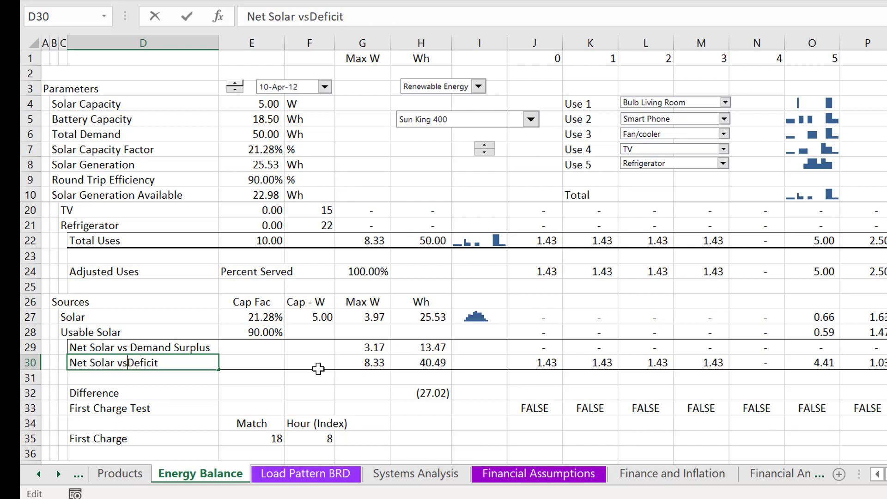
type("emand")
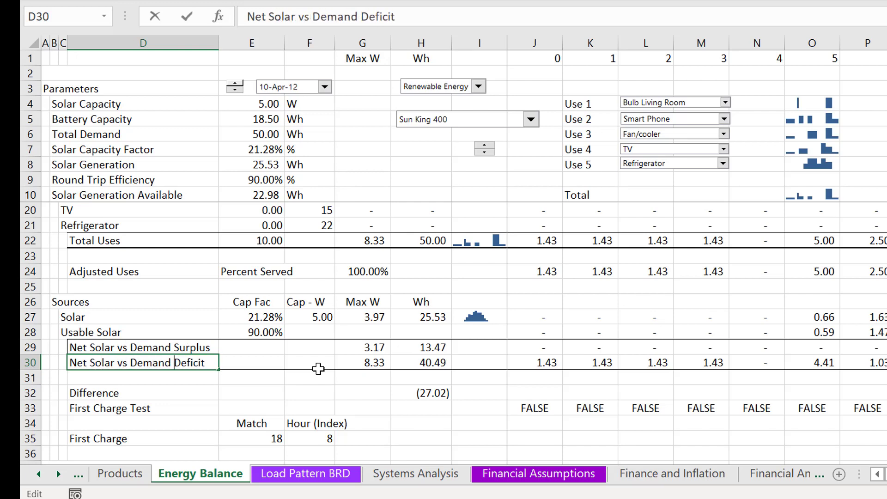
key("Return")
- Examine the deficit row's total in H30 and the cells referenced by its hour 0 formula in J30
key("Up")
key("Right")
key("Right")
key("Right")
key("Right")
key("Right")
key("Right")
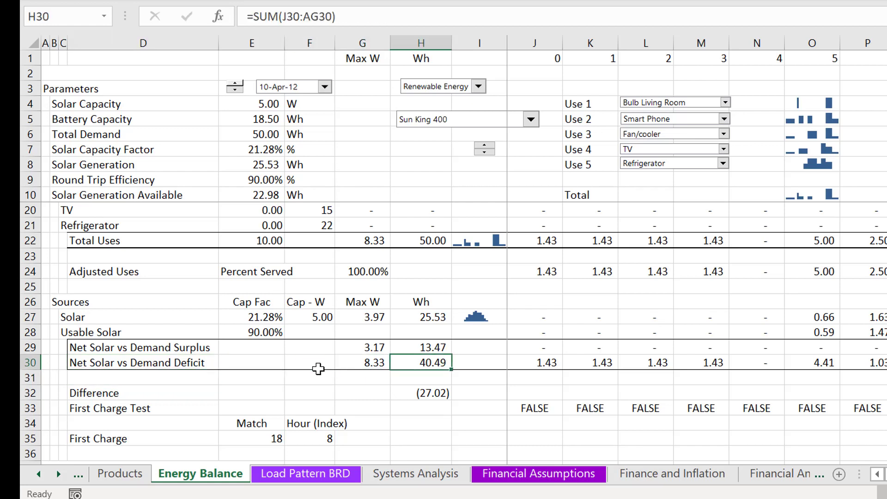
key("F2")
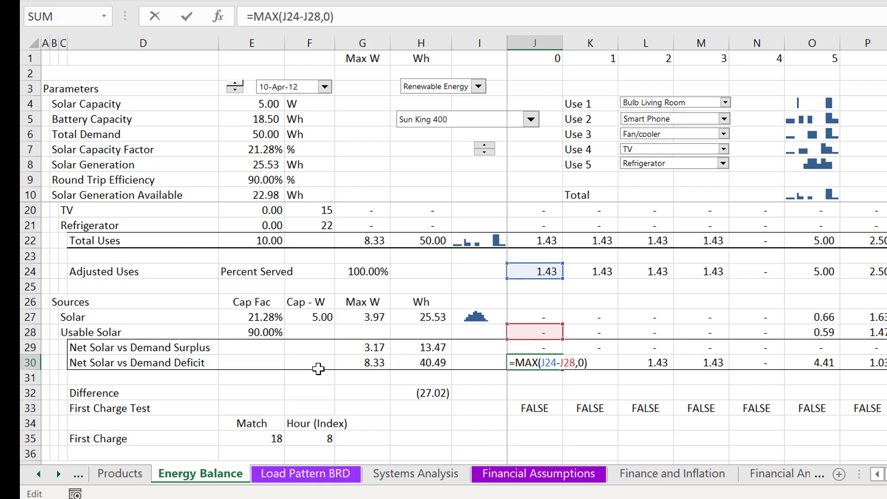
key("ctrl+Return")
- Trace hour 0 demand and Usable Solar in column J back to the deficit formula in J30
key("Up")
key("Up")
key("Up")
key("Up")
key("Up")
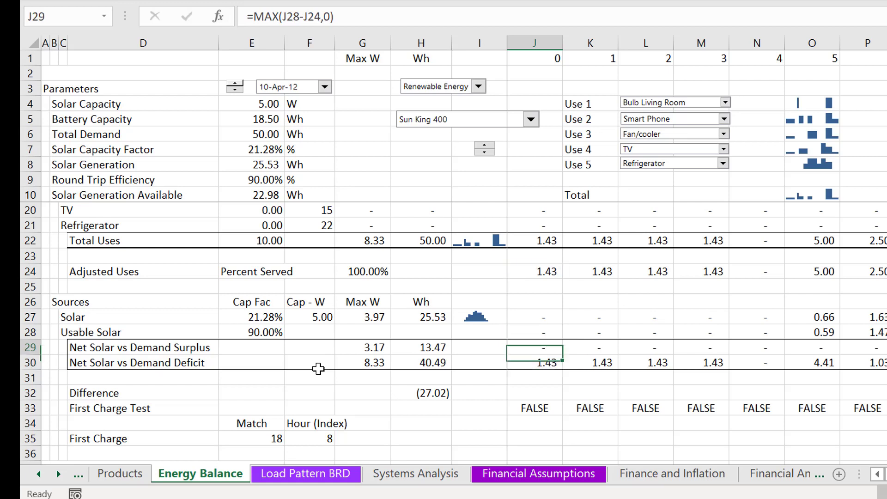
key("Up")
key("Down")
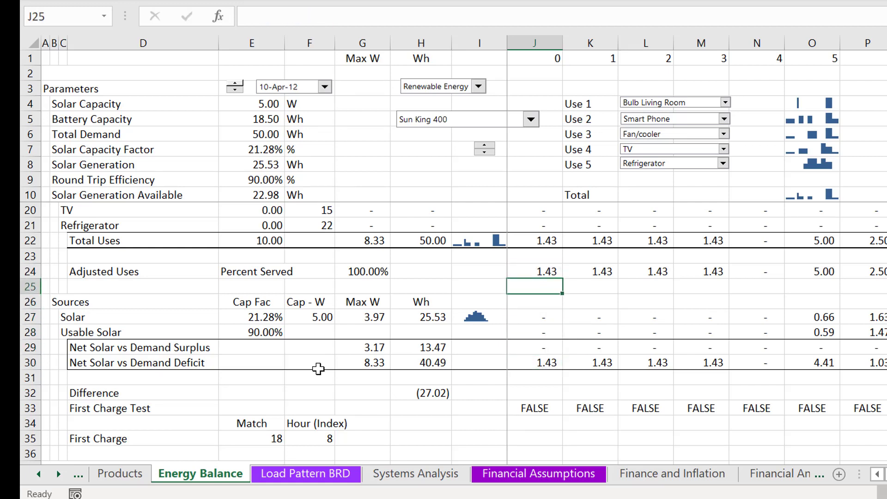
key("Down")
key("Down")
key("Down")
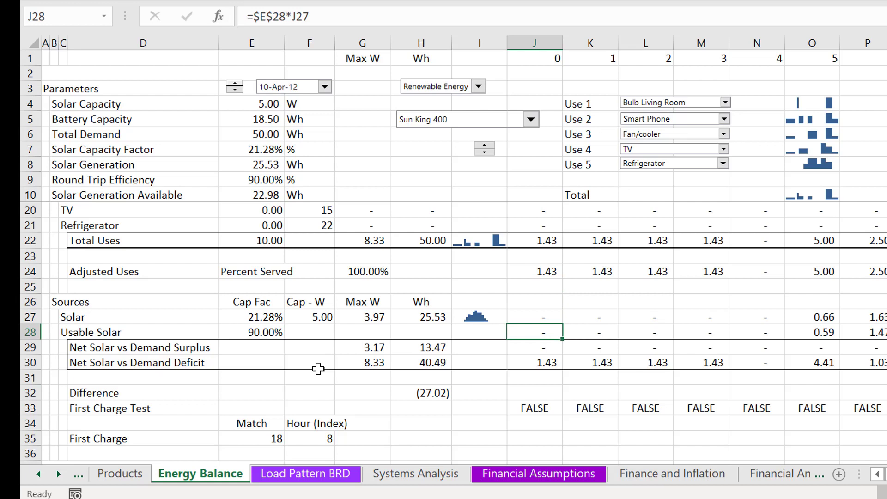
key("Down")
key("Down")
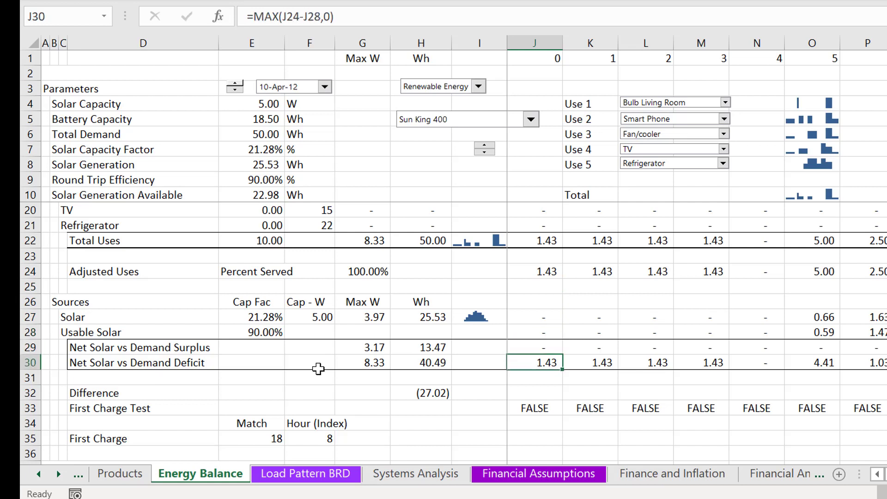
key("F2")
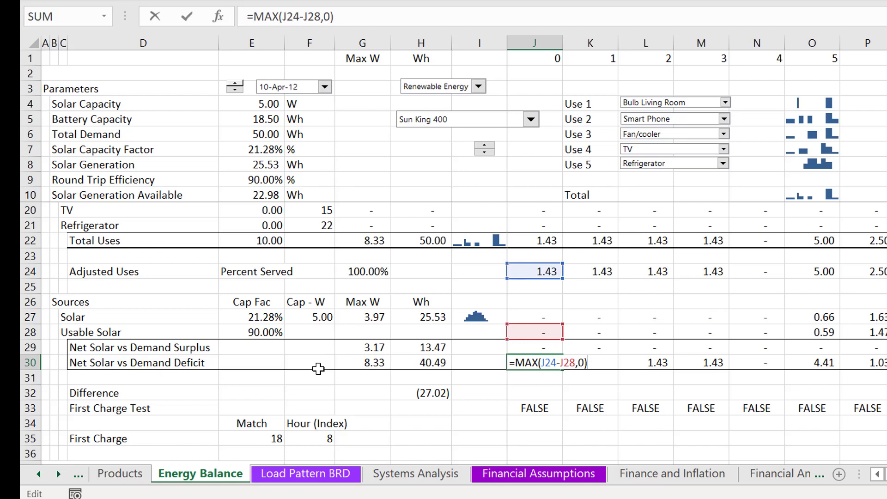
- Close the J30 deficit formula unchanged and select SunKing Home 60 as the solar product
key("Escape")
key("Left")
key("Right")
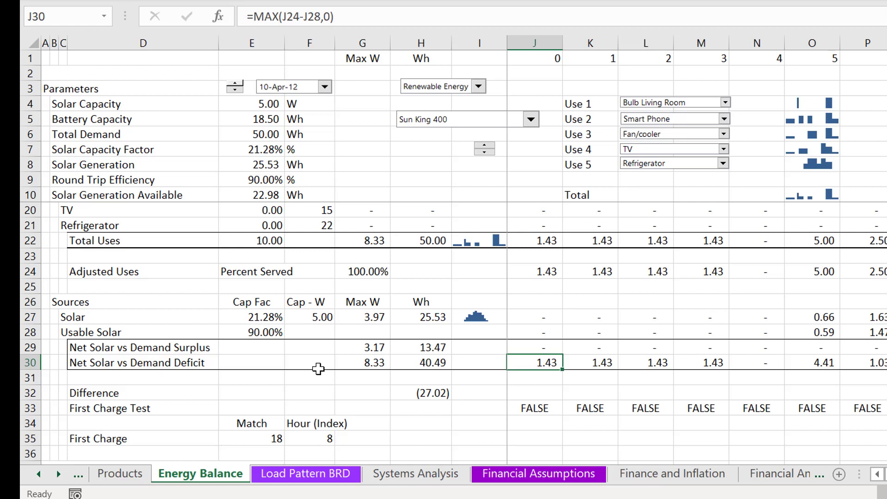
left_click(425, 120)
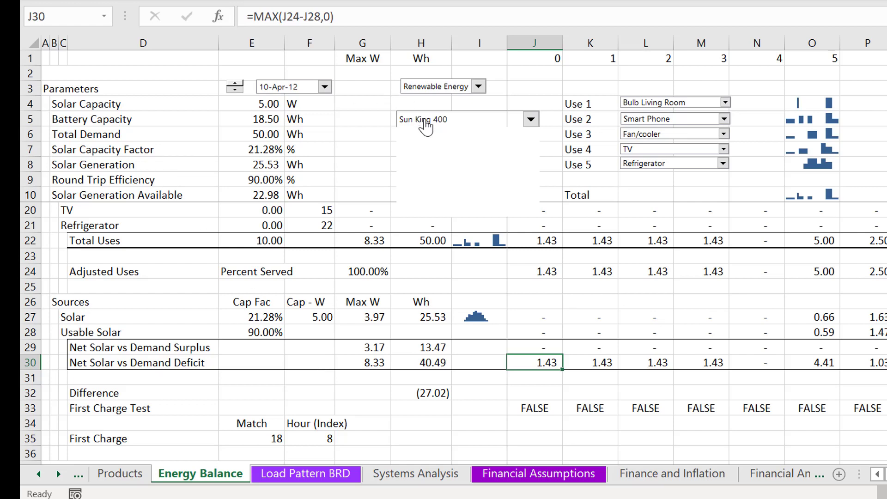
left_click(431, 145)
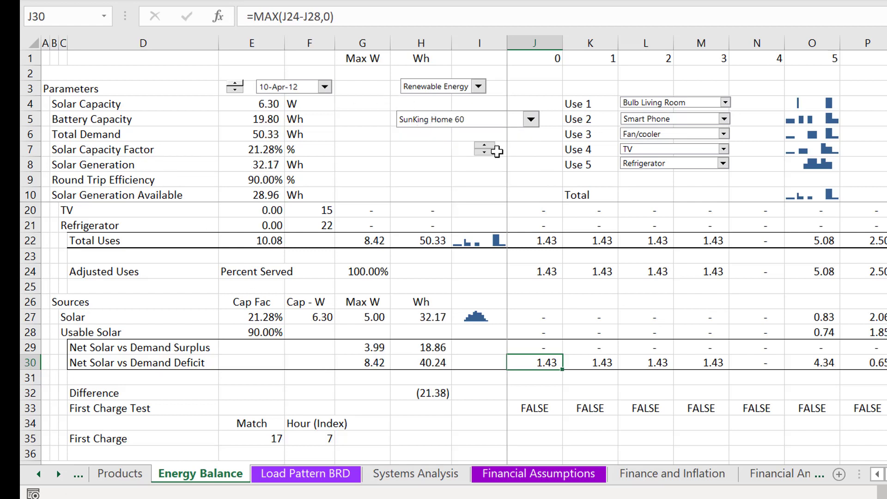
left_click(423, 154)
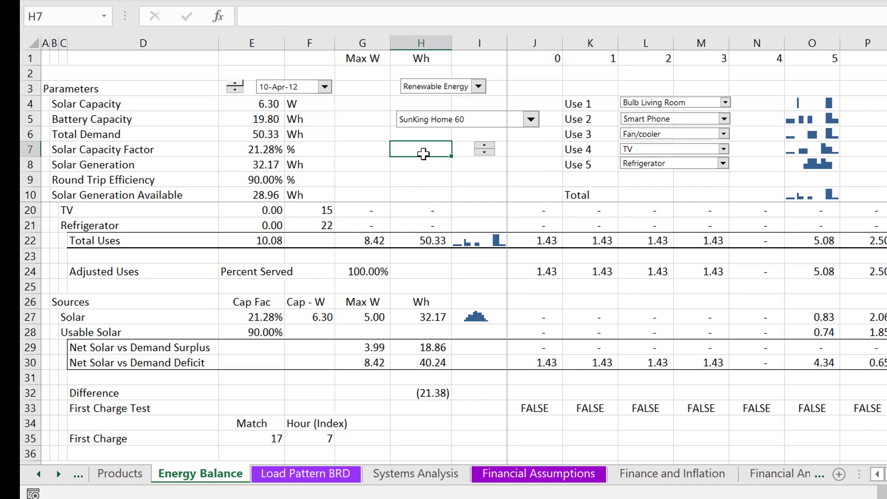
- Advance the selected solar product through the product list to Shenzhen 40 W
left_click(484, 146)
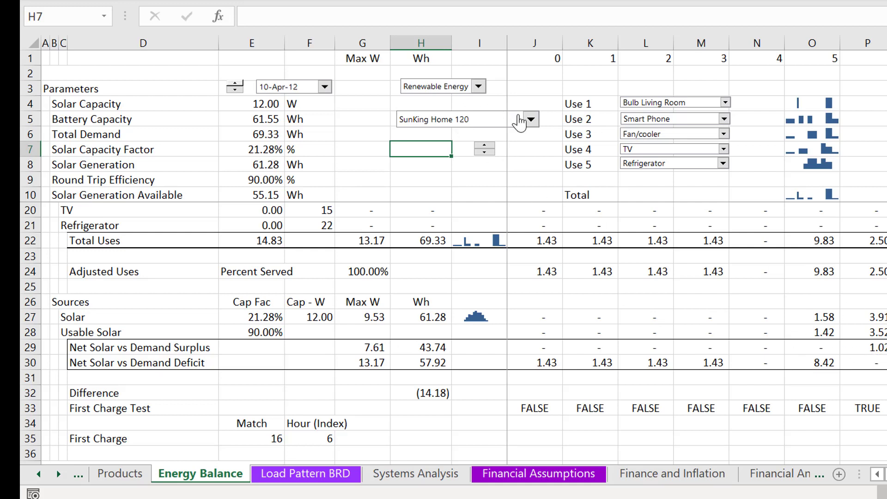
left_click(488, 147)
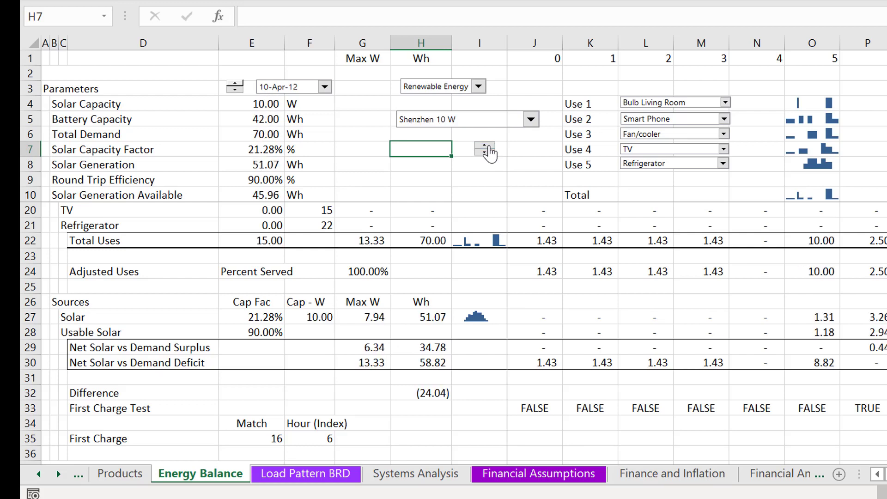
left_click(488, 147)
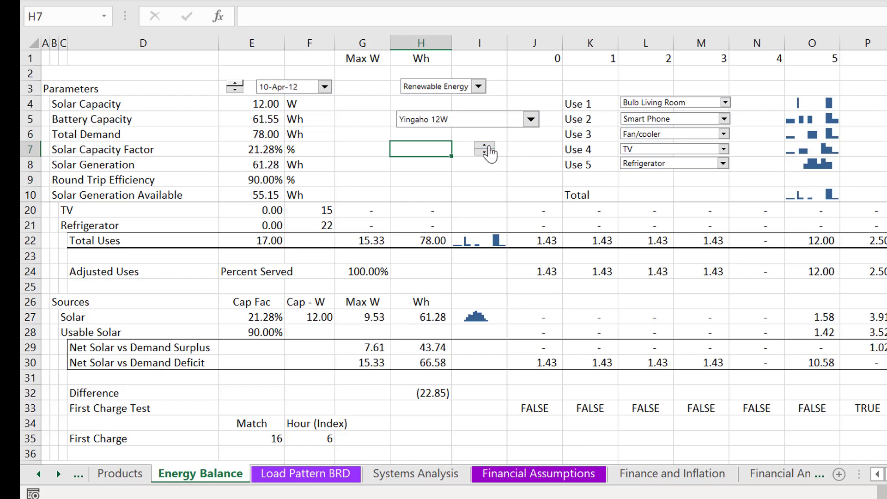
left_click(487, 147)
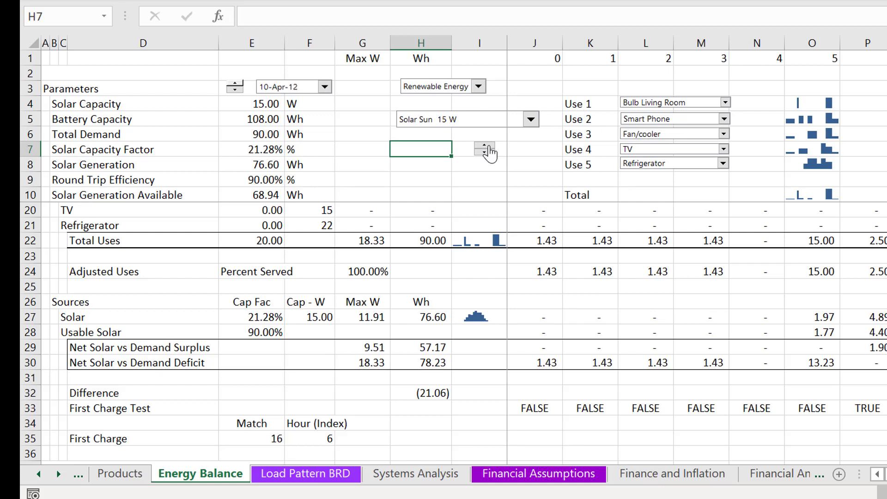
left_click(488, 147)
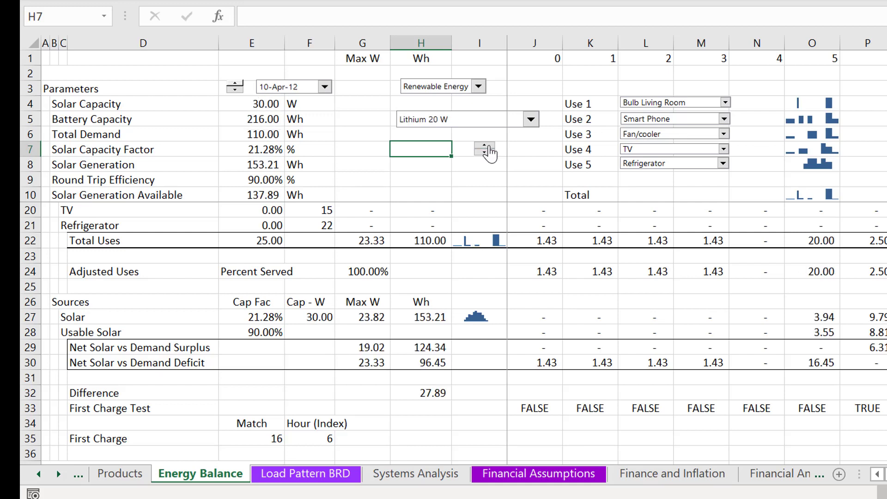
left_click(488, 147)
left_click(487, 147)
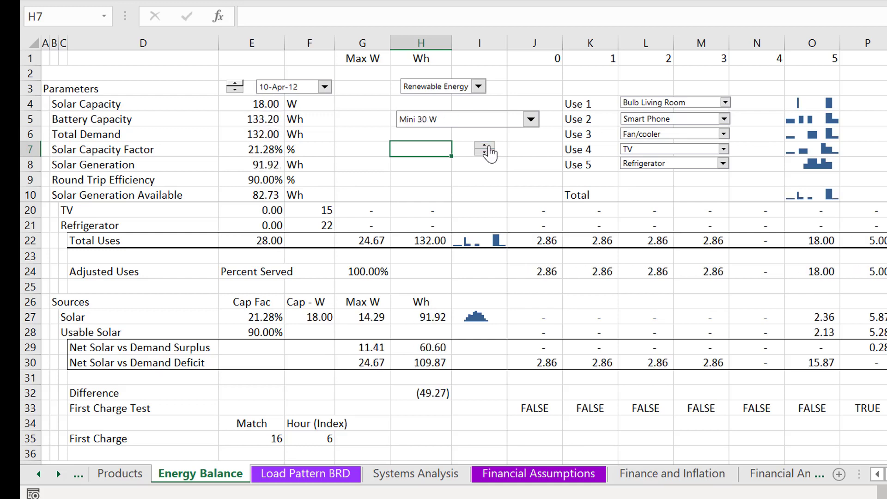
left_click(488, 147)
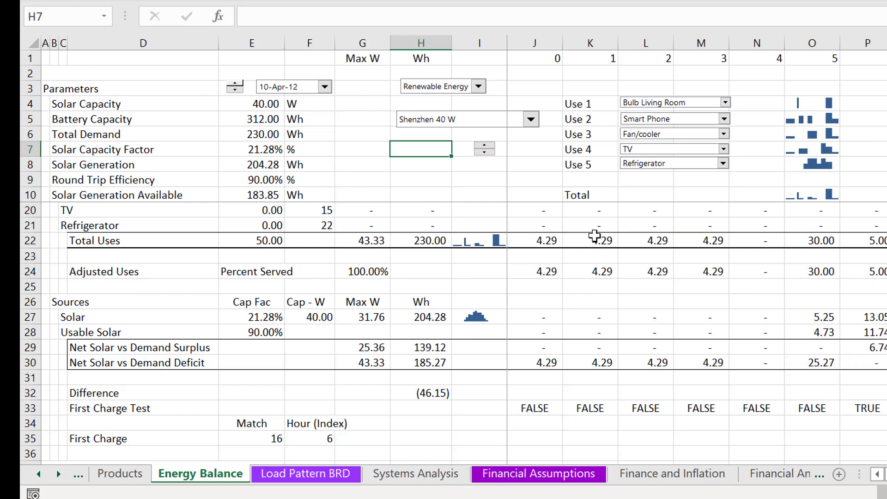
- Set Use 1 to Bulb Kitchen and advance the solar product to Shenzhen 60 W
left_click(725, 102)
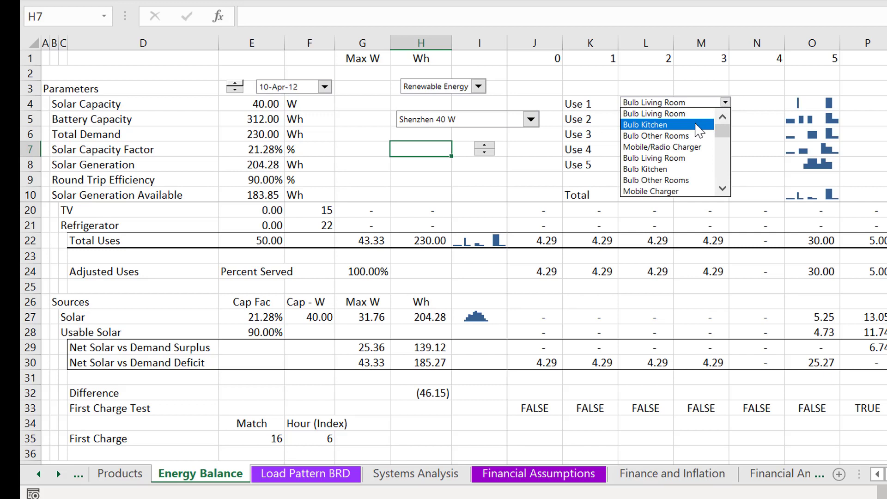
left_click(692, 124)
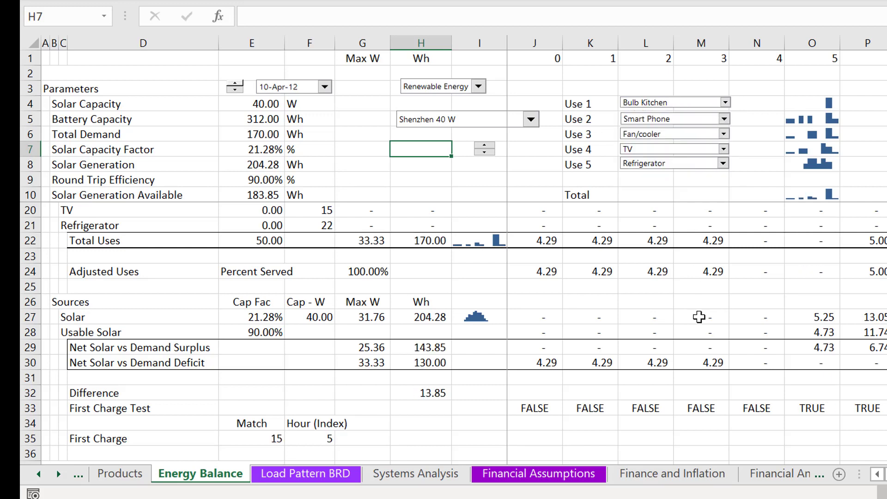
left_click(493, 145)
left_click(494, 145)
left_click(494, 145)
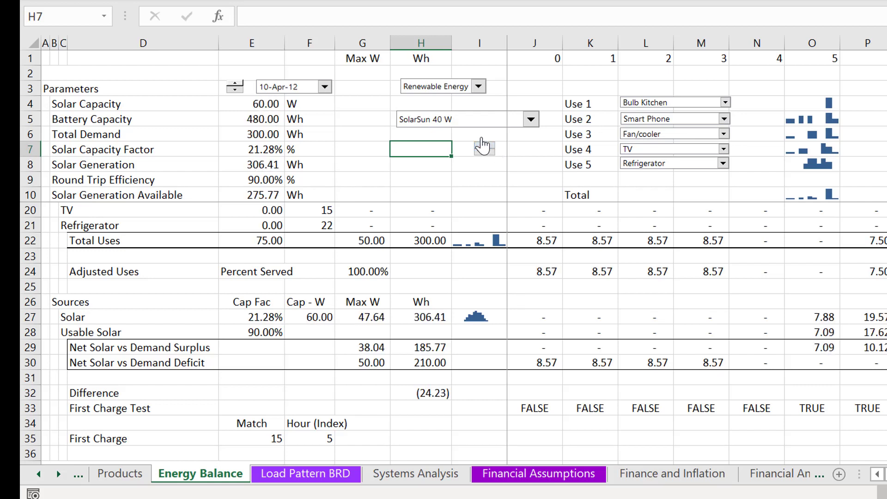
- Look over the Energy Balance rows from Total Uses down to the Net Solar vs Demand Surplus and Deficit
left_click_drag(513, 317, 694, 333)
left_click(694, 332)
key("Left")
key("Left")
key("Left")
key("Left")
key("Left")
key("Left")
key("Left")
key("Left")
key("Left")
key("Left")
key("Left")
key("Left")
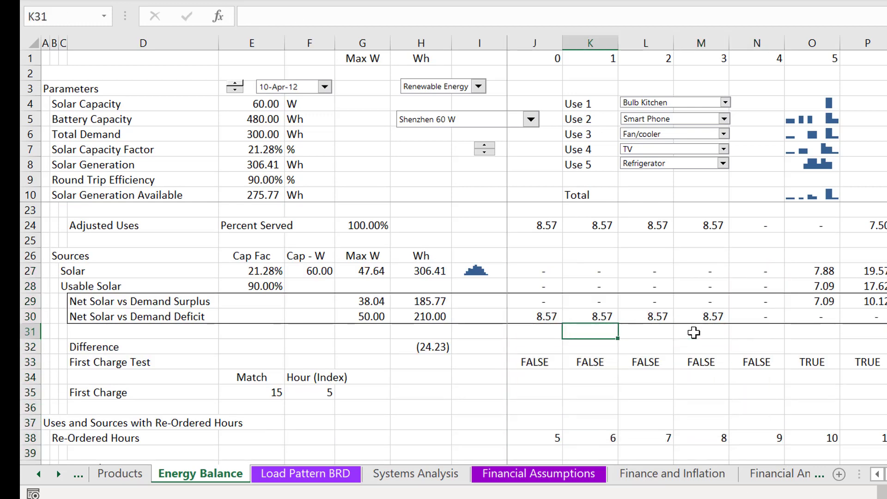
key("Up")
key("Up")
key("Up")
key("Up")
key("Up")
key("Up")
key("Up")
key("Up")
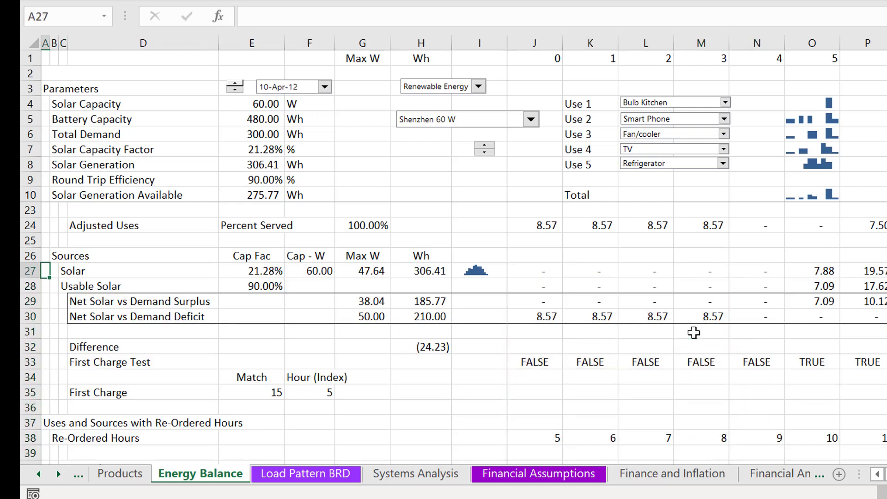
key("Up")
key("Up")
key("Down")
key("Down")
key("Down")
key("Down")
key("Down")
key("Down")
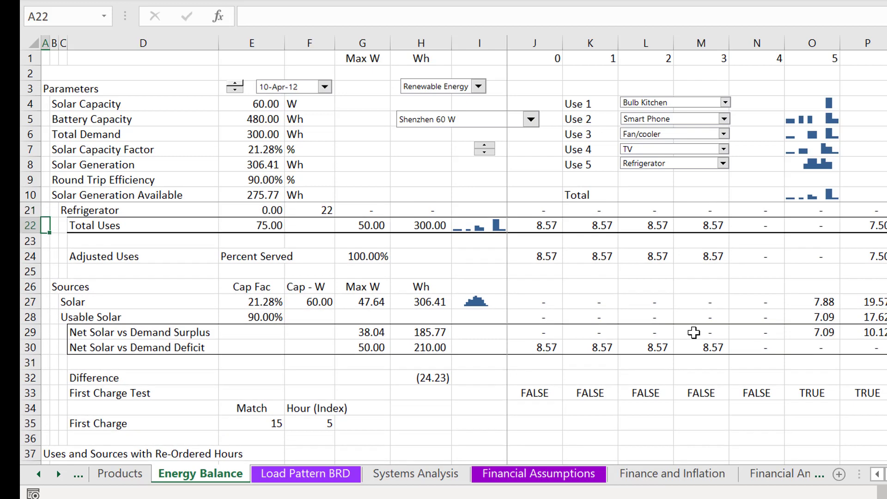
- Check the total formulas for Net Solar vs Demand Surplus in H29 and Net Solar vs Demand Deficit in H30
key("Down")
key("Down")
key("Down")
key("Right")
key("Right")
key("Right")
key("Right")
key("Right")
key("Right")
key("Right")
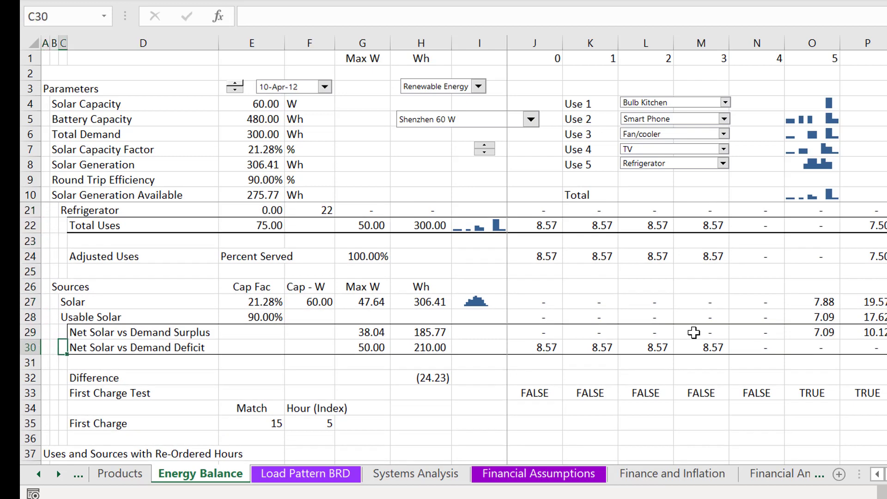
key("Up")
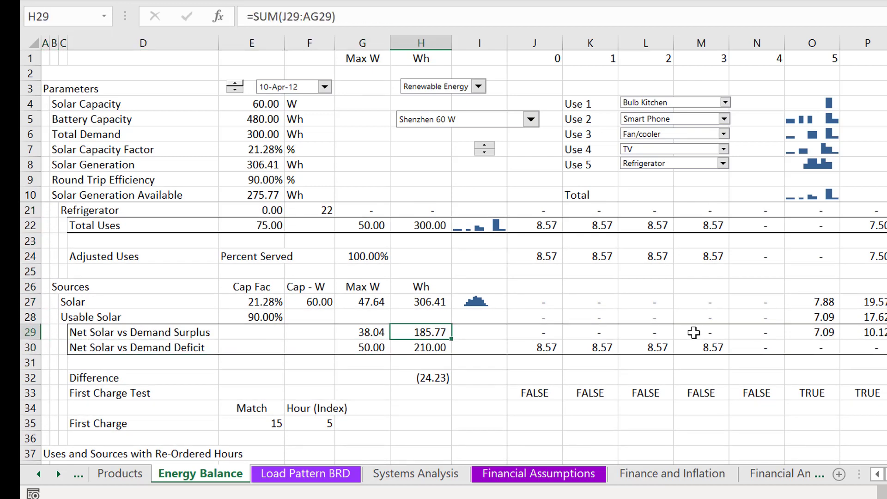
key("F2")
key("Escape")
key("Down")
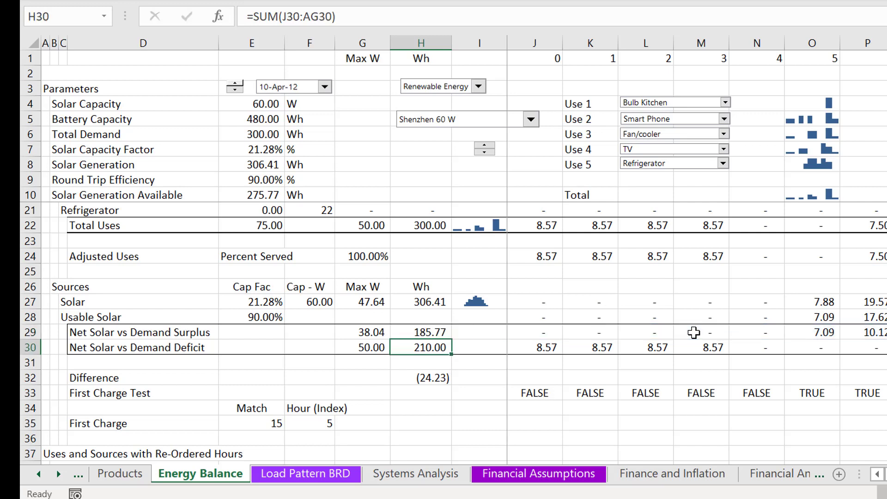
key("F2")
key("Escape")
key("Up")
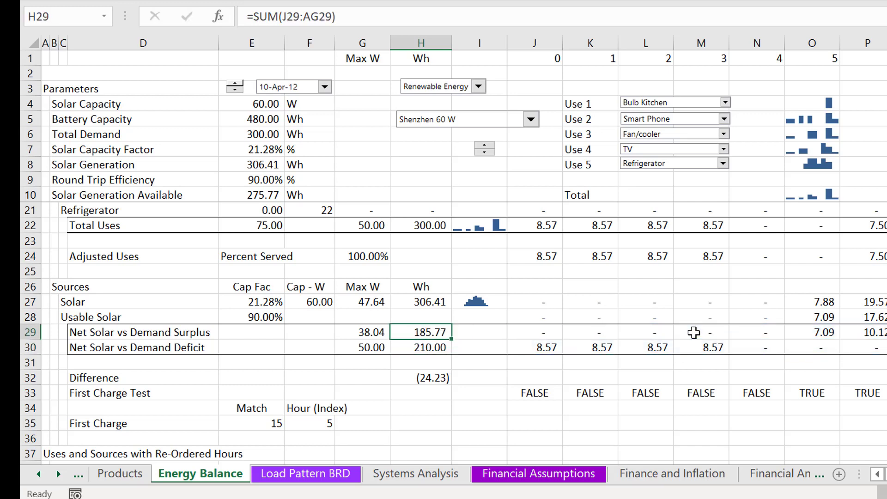
- Compare the surplus and deficit totals in H29:H30 and inspect the Difference formula in H32
key("shift+Down")
key("shift+Up")
key("shift+Down")
key("Up")
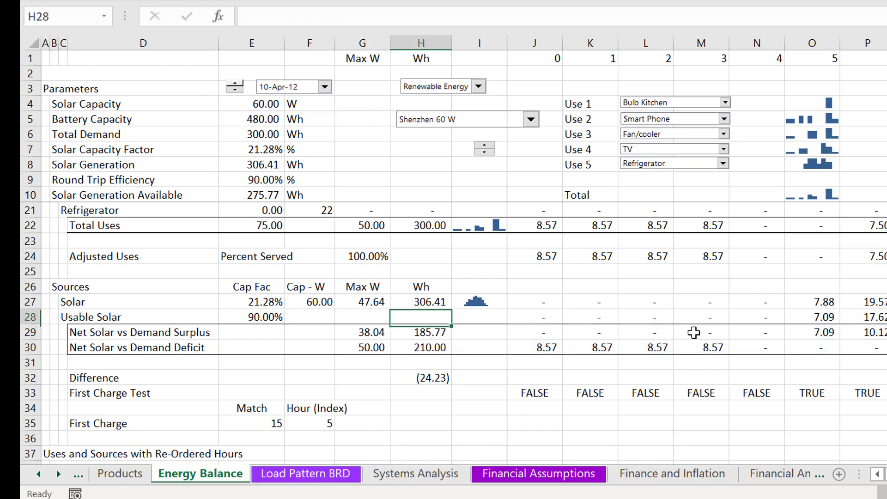
key("Down")
key("Down")
key("Down")
key("Down")
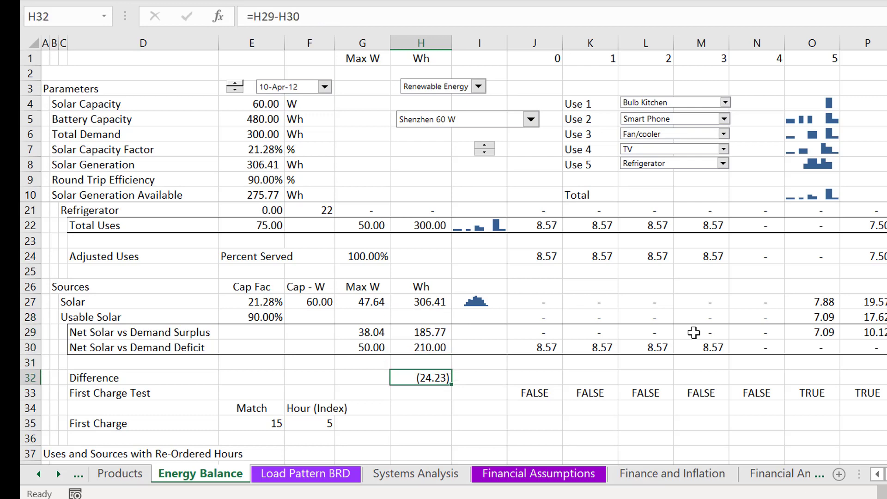
- Review the re-ordered hours section down to the Closing balance in row 50, and return to the Difference in H32
key("Down")
key("Down")
key("Down")
key("Down")
key("Down")
key("Down")
key("Down")
key("Down")
key("Down")
key("Down")
key("Down")
key("Down")
key("Down")
key("Down")
key("Down")
key("Down")
key("Down")
key("Down")
key("Down")
key("Down")
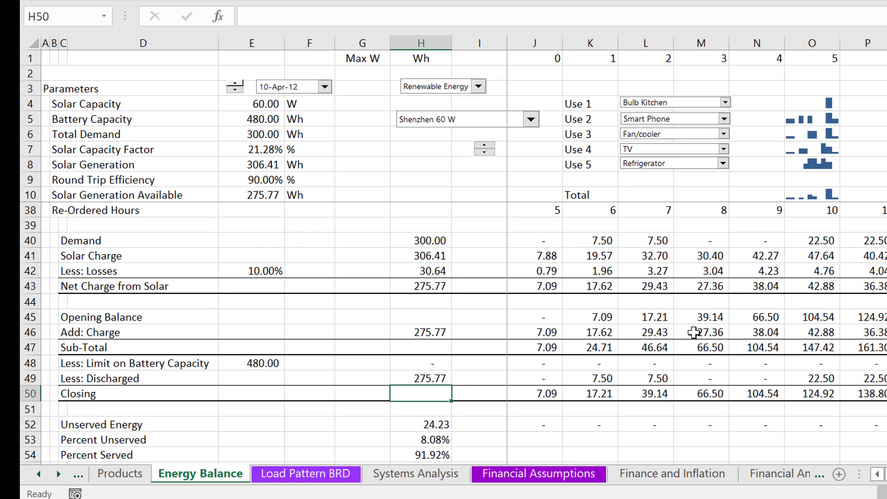
key("Up")
key("Up")
key("Up")
key("Up")
key("Up")
key("Up")
key("Up")
key("Up")
key("Up")
key("Up")
key("Up")
key("Up")
key("Up")
key("Up")
key("Up")
key("Up")
key("Up")
key("Up")
key("Up")
key("Up")
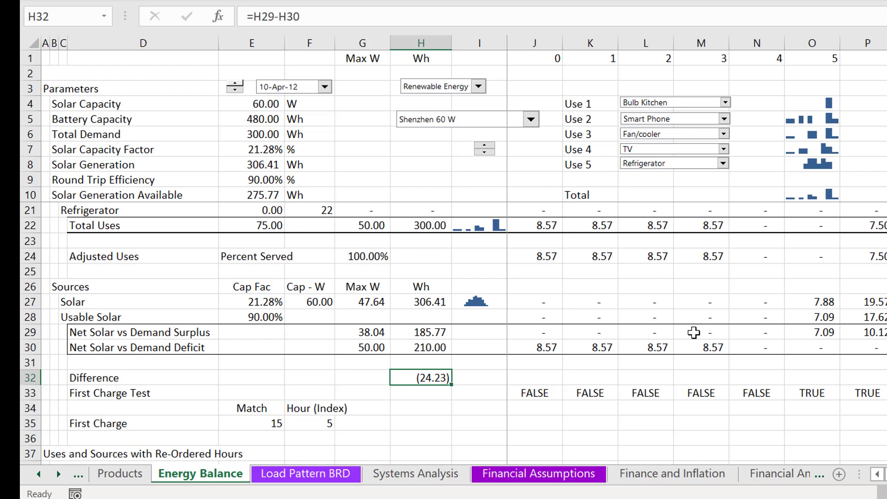
- Run the Format Options macro to colour the Energy Balance sheet's titles, inputs, links from other sheets and TRUE/FALSE flags
key("ctrl+alt+c")
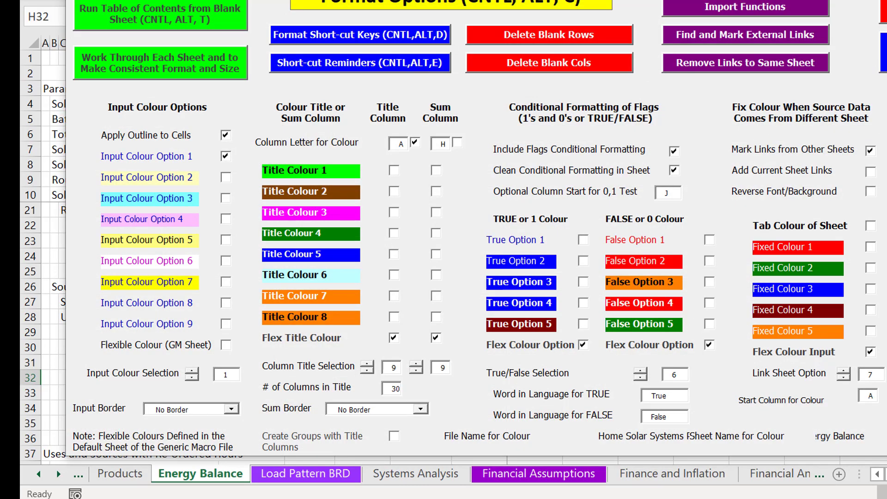
left_click_drag(795, 0, 787, 0)
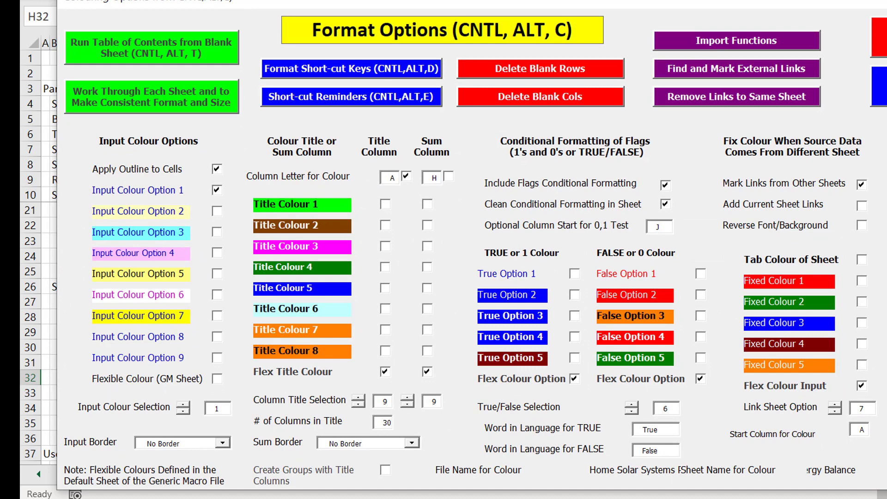
left_click(880, 37)
left_click(880, 37)
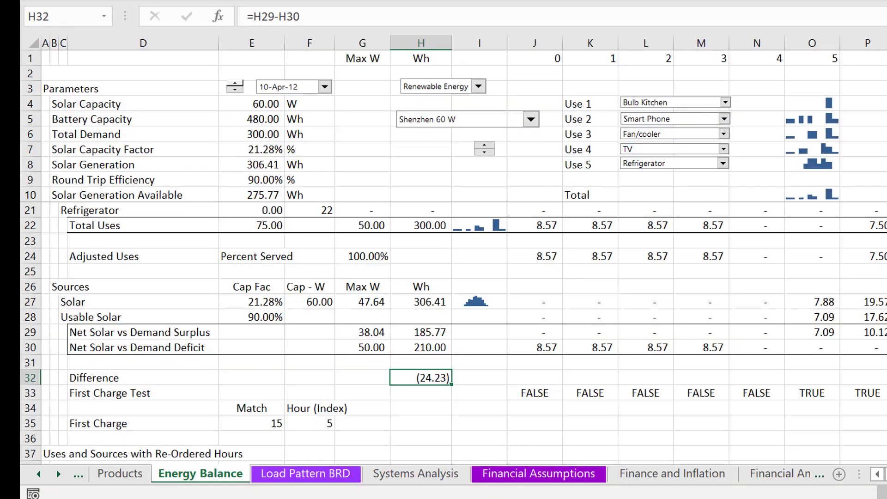
- Examine the coloured formatting from the Parameters heading down to the First Charge Test row
left_click(198, 302)
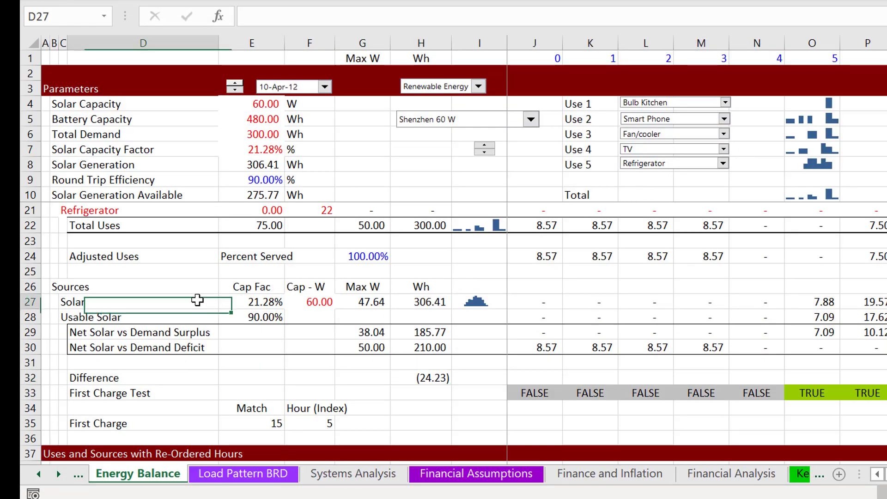
left_click(77, 84)
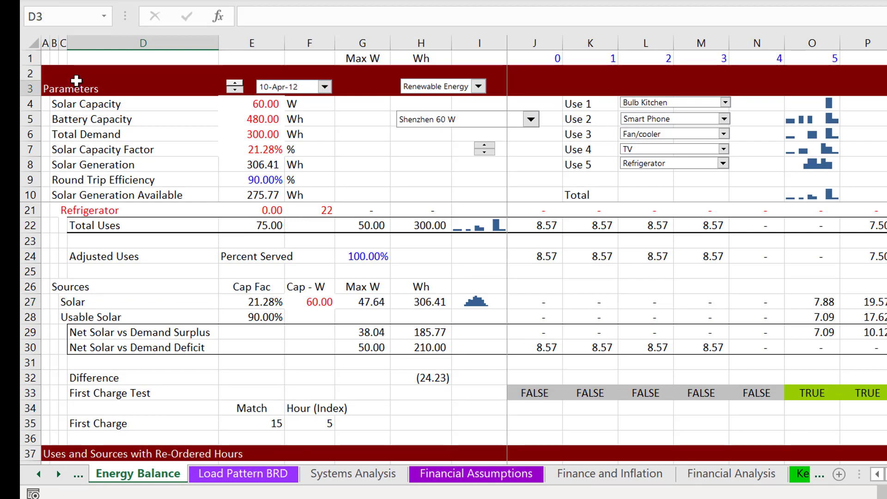
left_click(51, 83)
left_click(45, 74)
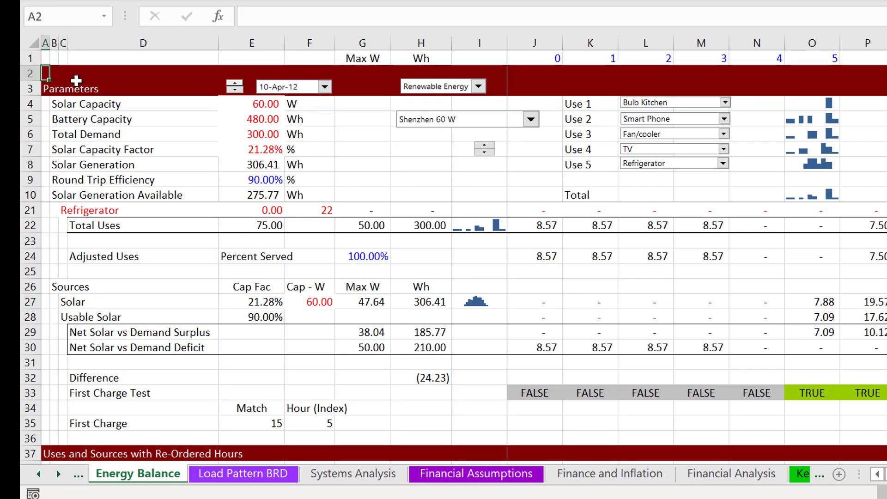
key("Down")
key("Down")
key("Down")
key("Down")
key("Down")
key("Down")
key("Down")
key("Down")
key("Down")
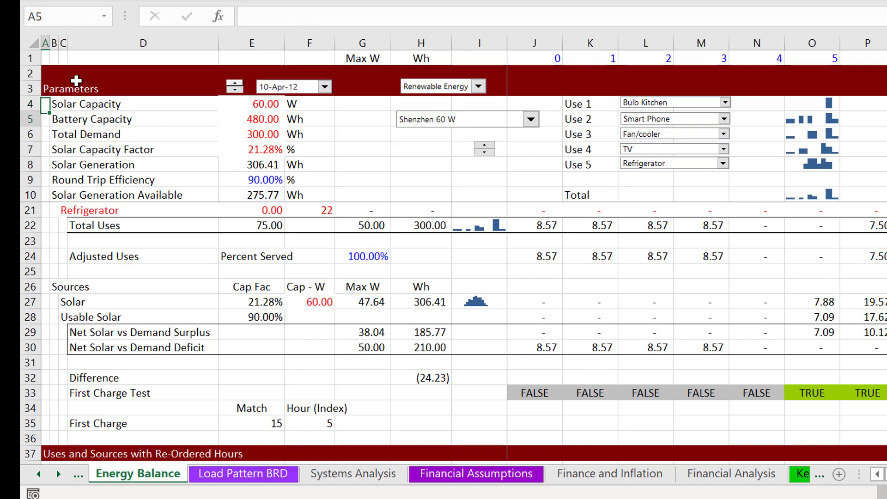
key("Down")
key("Down")
key("Down")
key("Down")
key("Down")
key("Down")
key("Down")
key("Down")
key("Down")
key("Down")
key("Down")
key("Down")
key("Down")
key("Down")
key("Down")
key("Down")
key("Down")
key("Down")
key("Down")
key("Down")
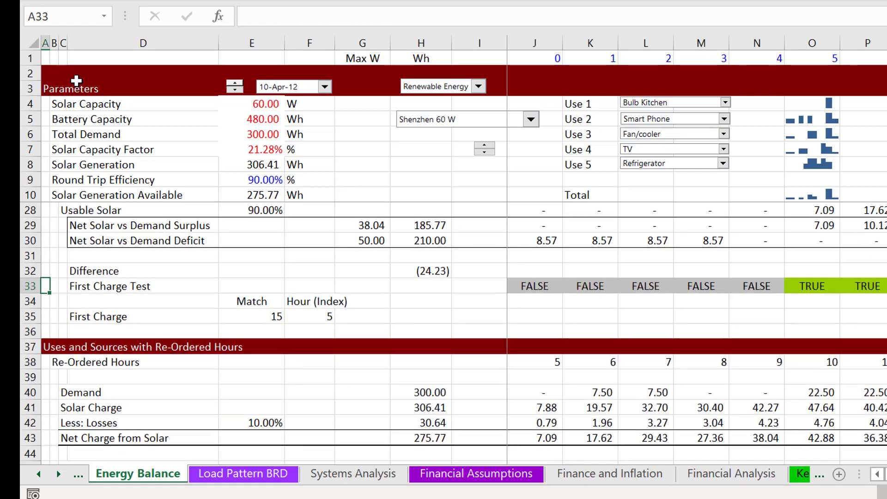
- Review the First Charge Match and Hour (Index) cells in rows 34 and 35, and go back up to the Sources section
left_click(269, 271)
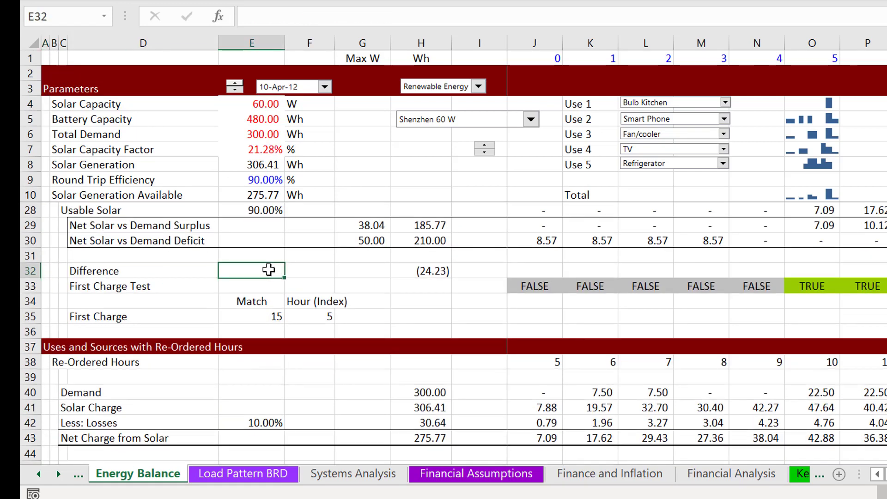
key("Down")
key("Down")
key("Right")
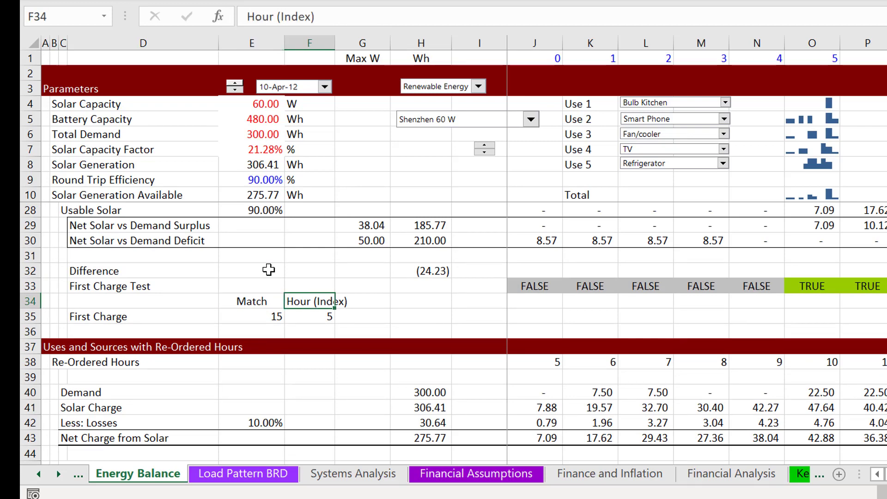
key("Down")
key("Up")
key("Up")
key("Up")
key("Up")
key("Up")
key("Up")
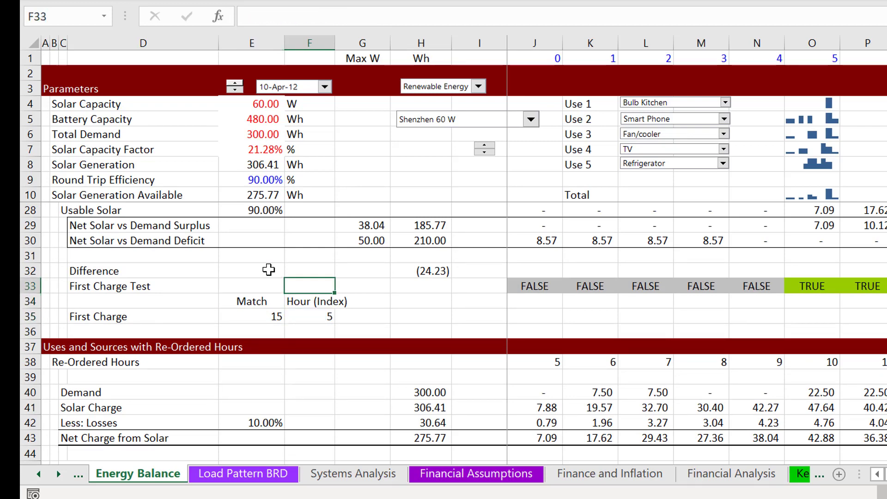
key("Up")
key("Up")
key("Up")
key("Up")
key("Up")
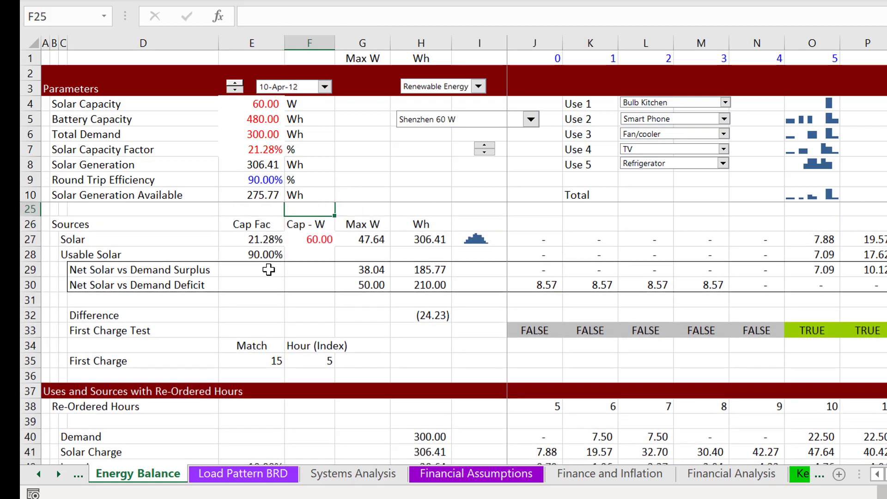
- Examine the Net Solar vs Demand Surplus formulas along row 29, comparing hour 5 in O29 with hour 2 in L29
key("Down")
key("Down")
key("Down")
key("Right")
key("Down")
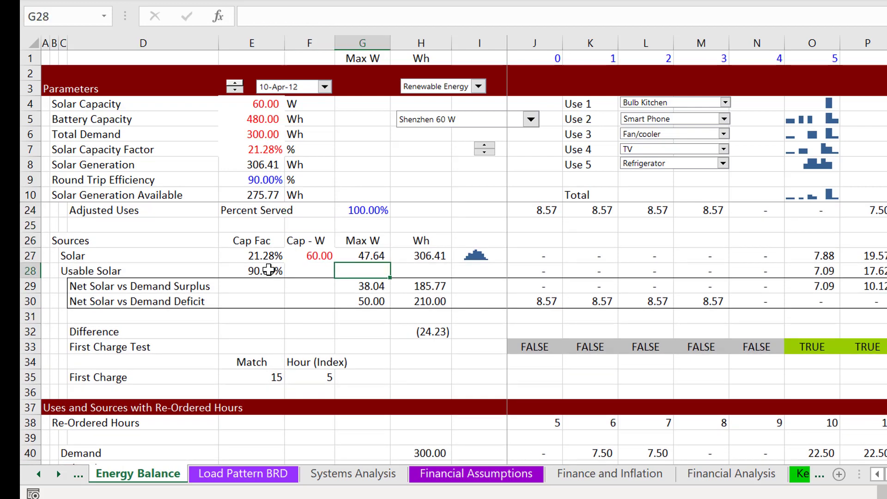
key("Down")
key("Right")
key("Right")
key("Right")
key("Right")
key("Right")
key("Right")
key("Right")
key("Right")
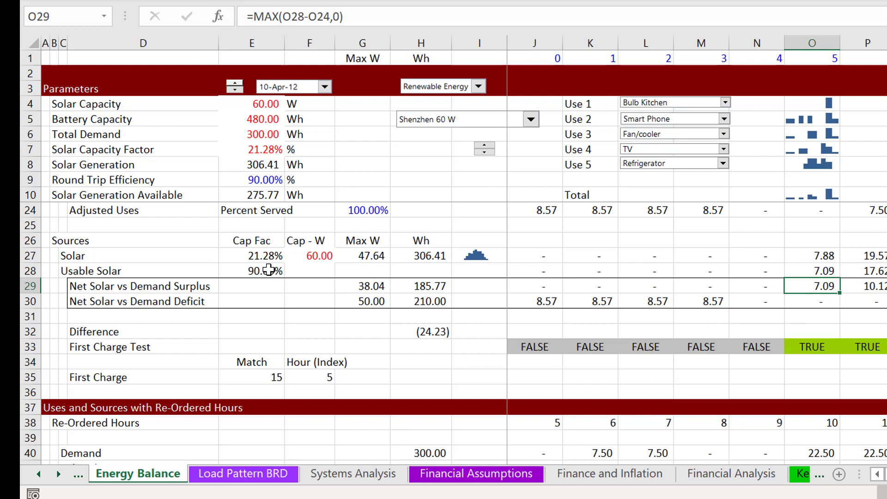
key("Left")
key("Left")
key("Left")
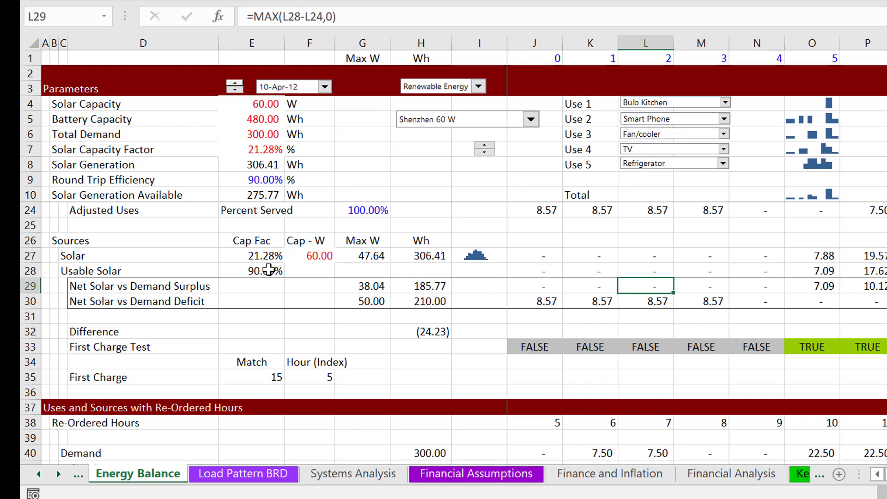
- Compare the Net Solar vs Demand Deficit formulas in L30 and M30 with the surplus formulas in L29 and O29
key("Down")
key("Right")
key("Right")
key("Left")
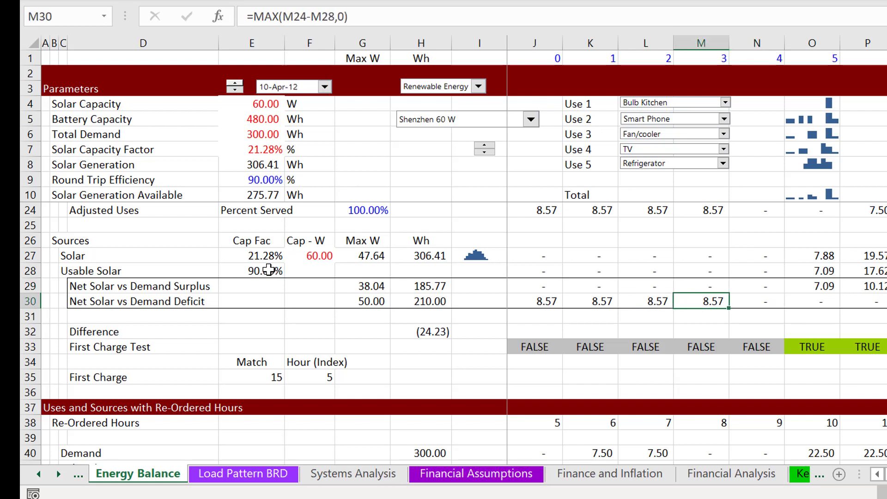
key("Left")
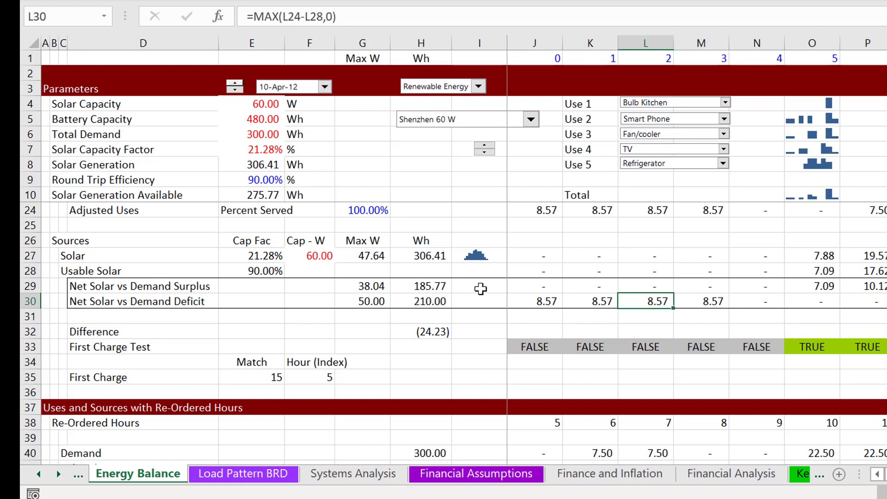
key("Up")
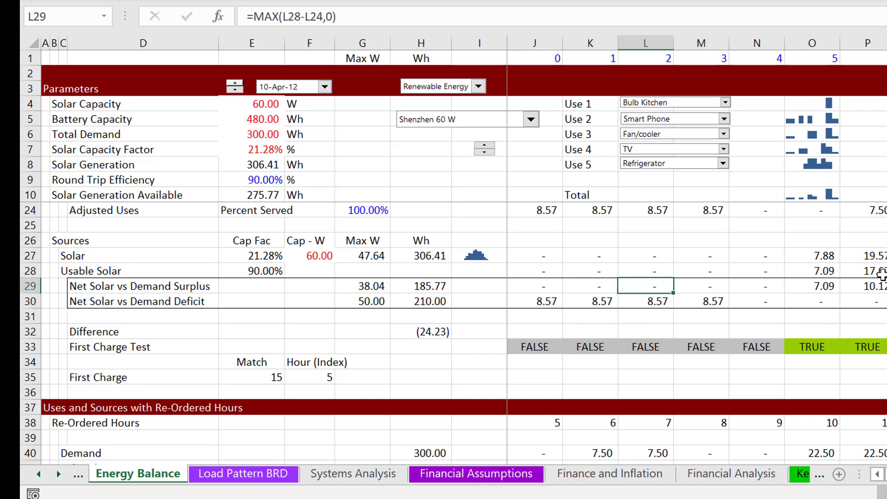
key("Right")
key("Right")
key("Right")
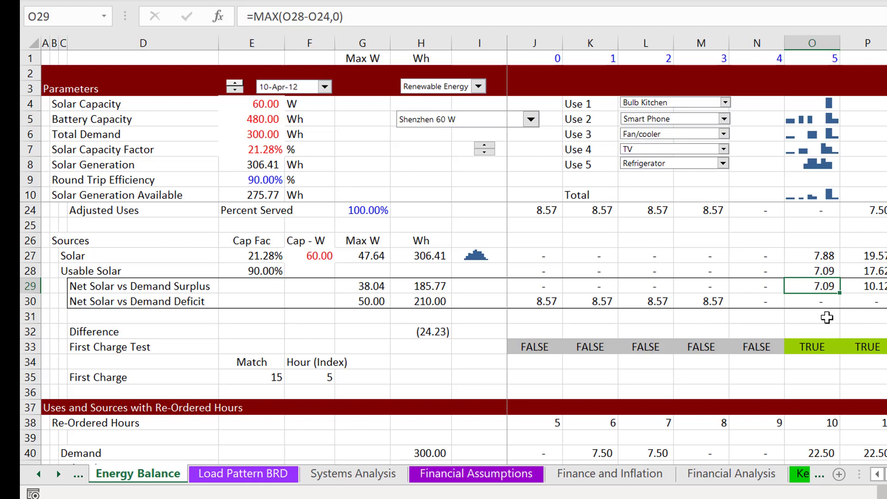
- Inspect the First Charge MATCH formula in E35 and trace its reference to the First Charge Test in row 33
left_click(792, 364)
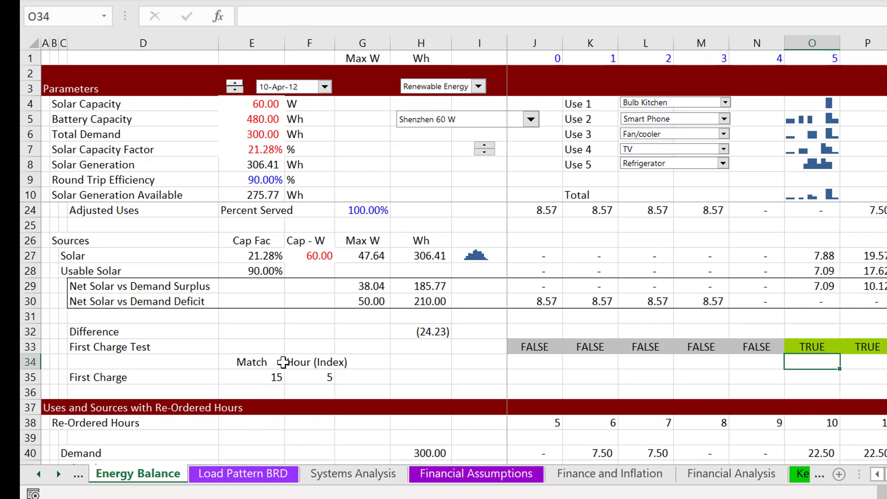
left_click(268, 377)
key("Left")
key("Right")
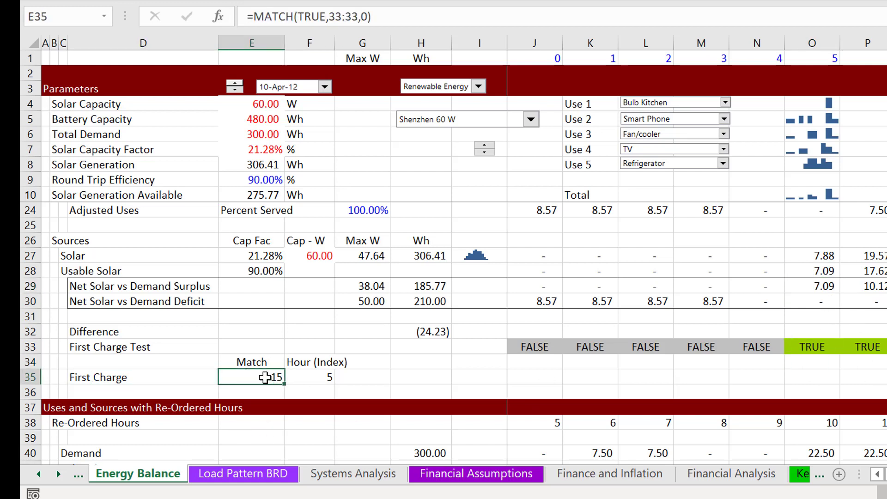
key("F2")
key("Escape")
key("Right")
key("Left")
key("Left")
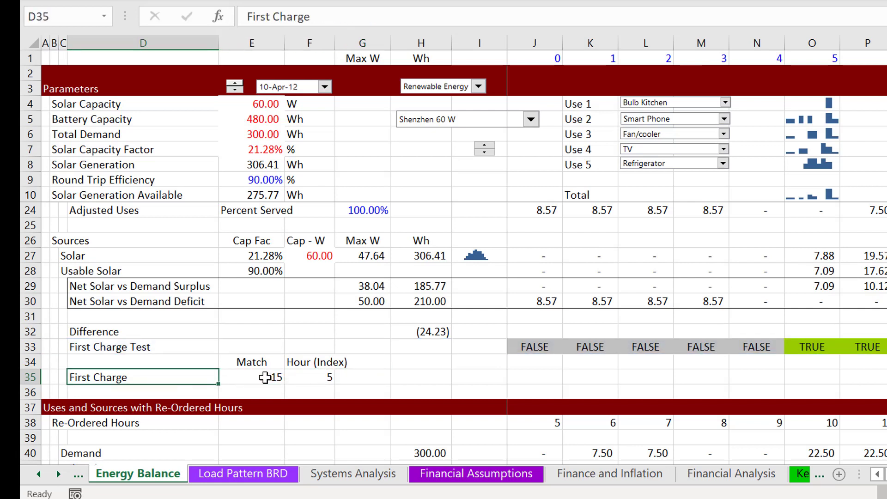
key("Right")
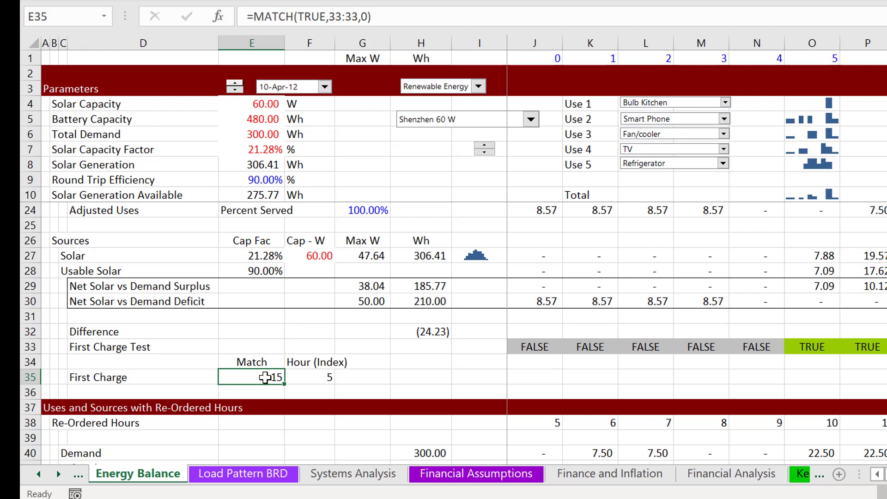
key("F2")
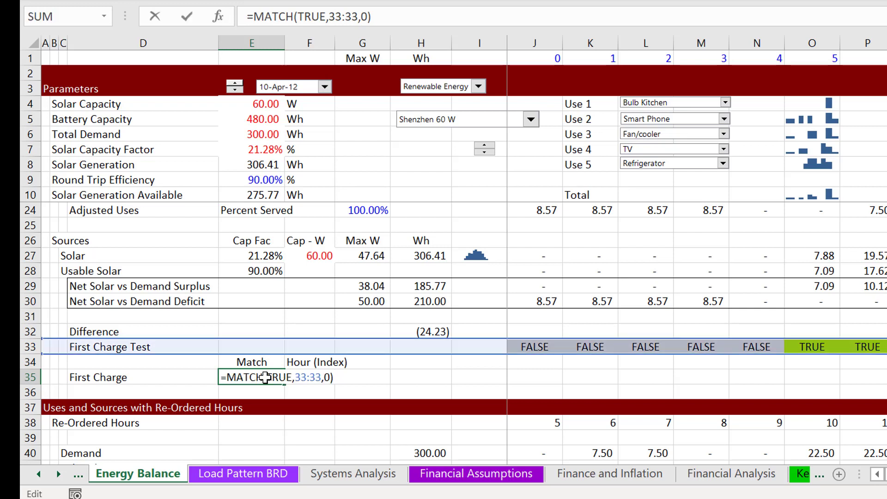
key("Escape")
key("Left")
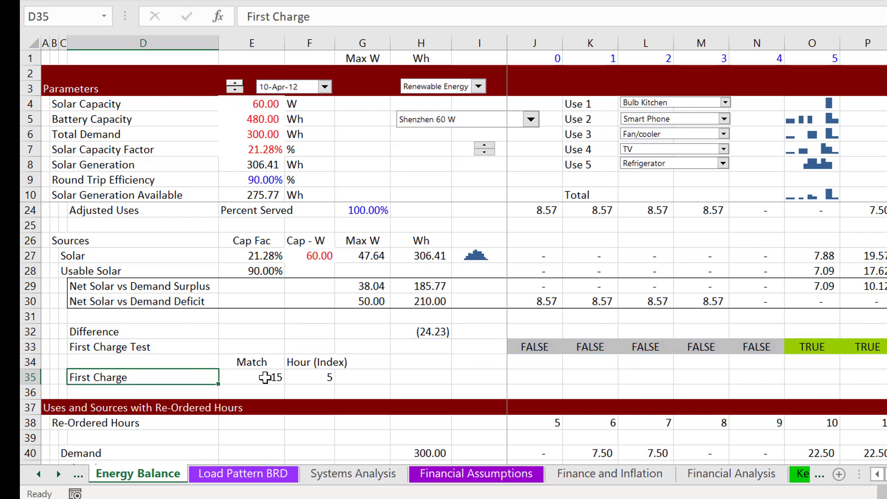
key("Right")
key("F2")
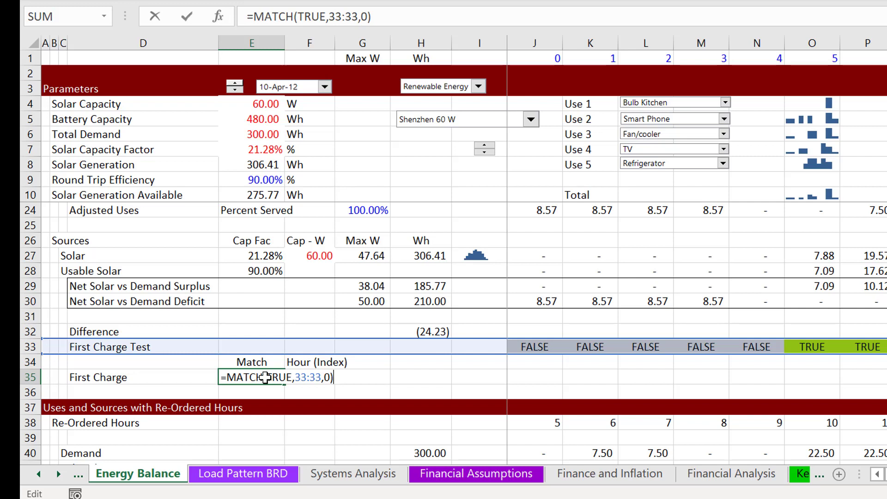
key("ctrl+Return")
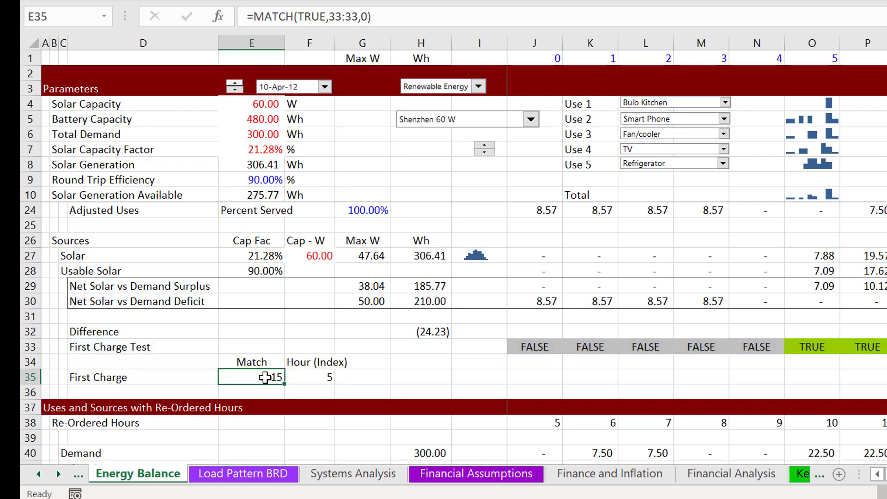
- Inspect the First Charge hour INDEX formula in F35, tracing its references to the hour header in row 12 and to E35
key("Left")
key("Right")
key("Right")
key("F2")
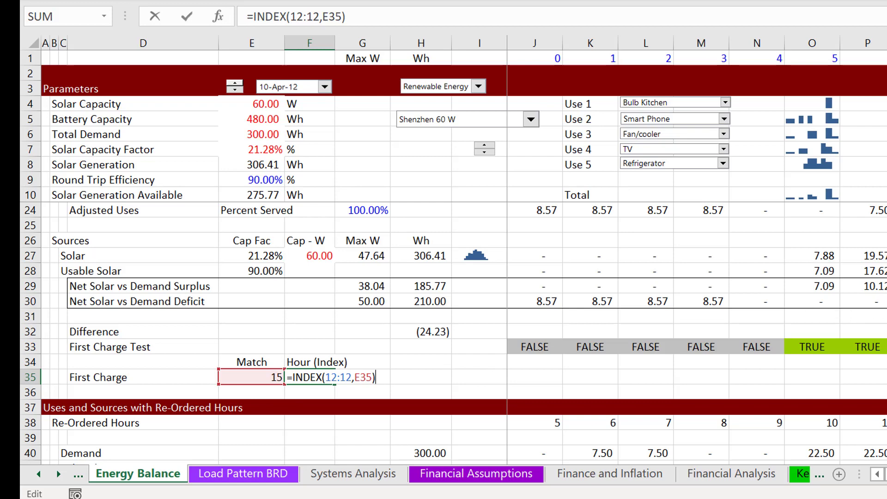
scroll(170, 277, "up", 4)
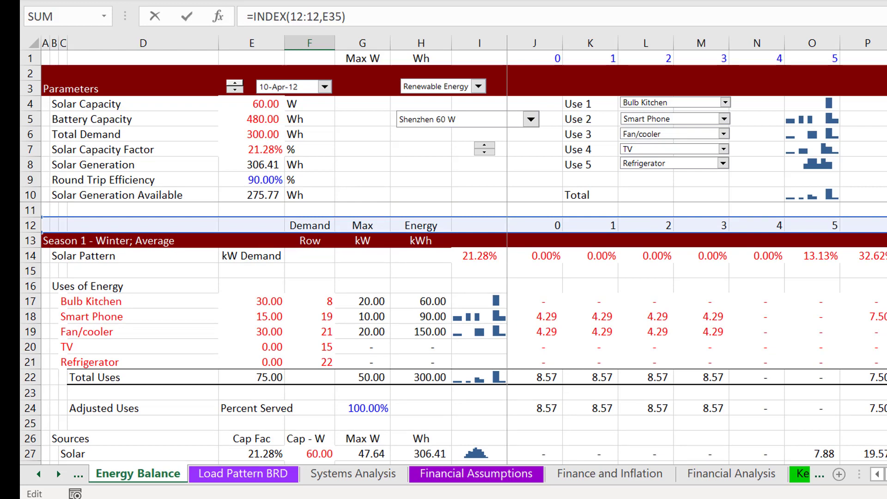
scroll(453, 333, "down", 6)
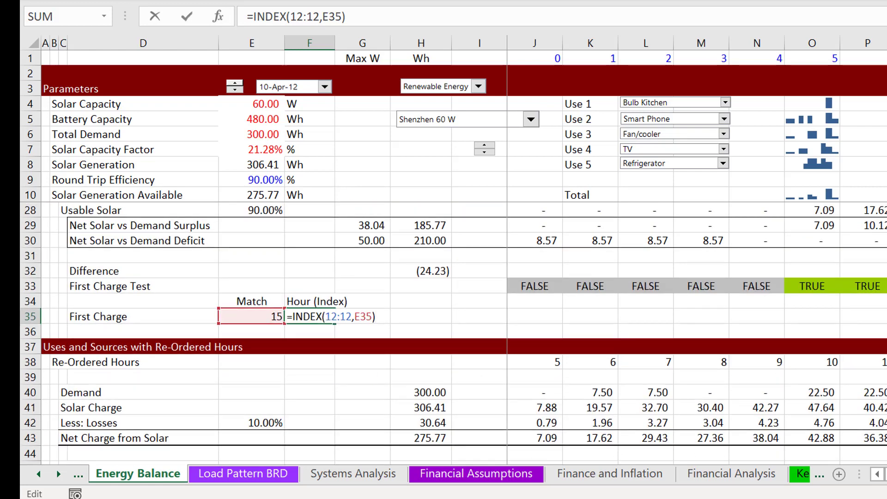
scroll(453, 332, "down", 4)
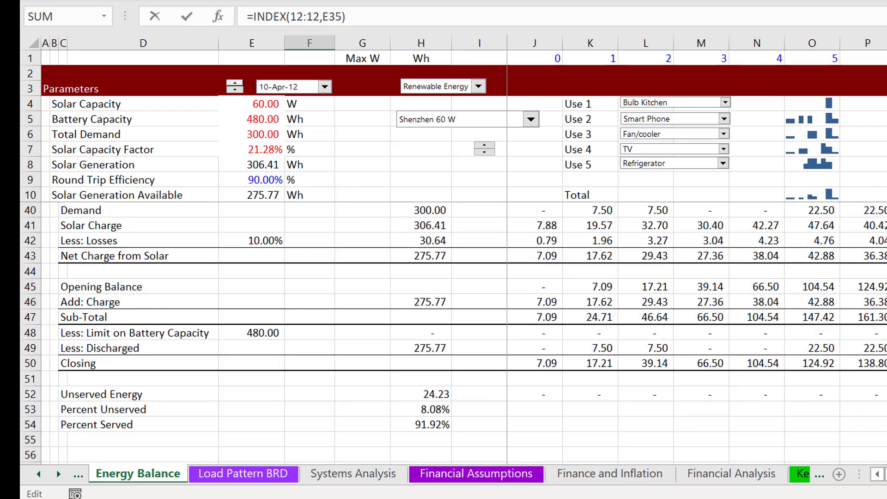
scroll(453, 333, "down", 1)
scroll(310, 332, "up", 11)
left_click(310, 332)
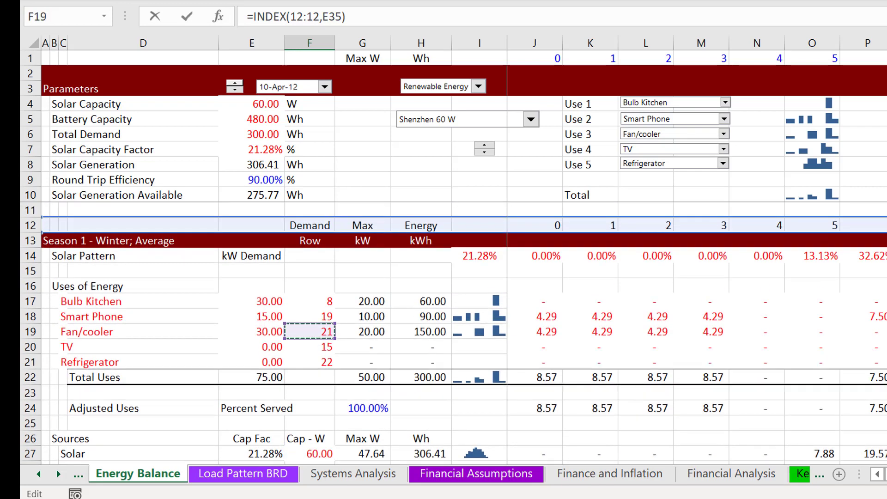
key("Escape")
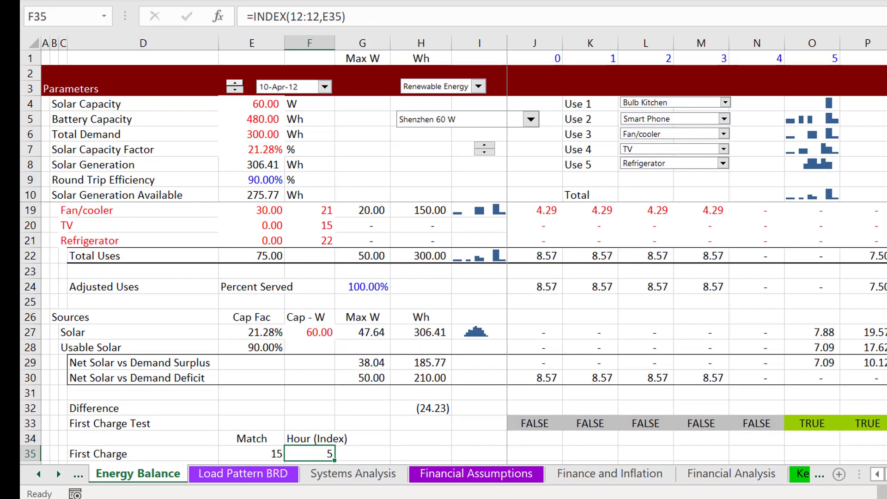
key("F2")
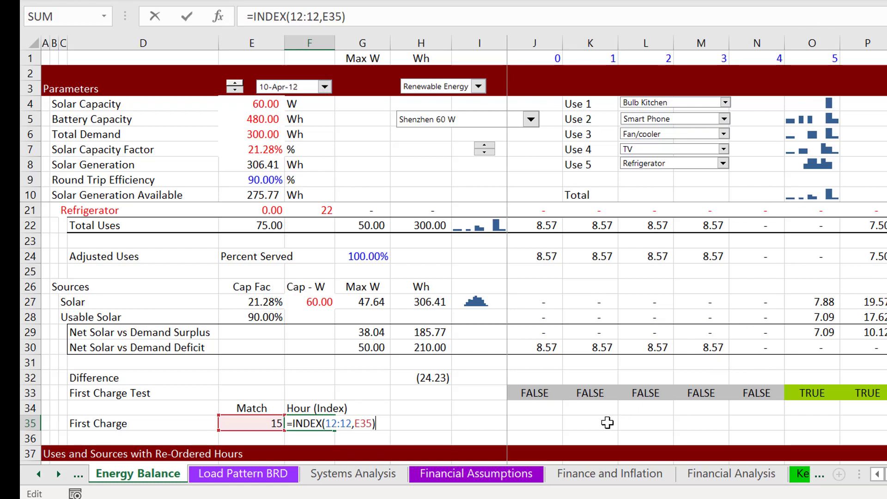
left_click(592, 407)
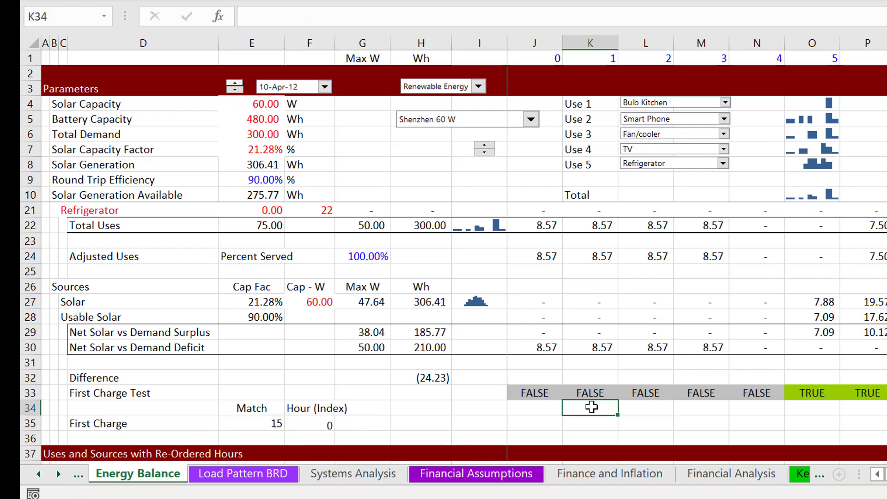
- Check the First Charge Test AND formula for hour 5 in O33
key("Up")
key("Right")
key("Right")
key("Right")
key("Right")
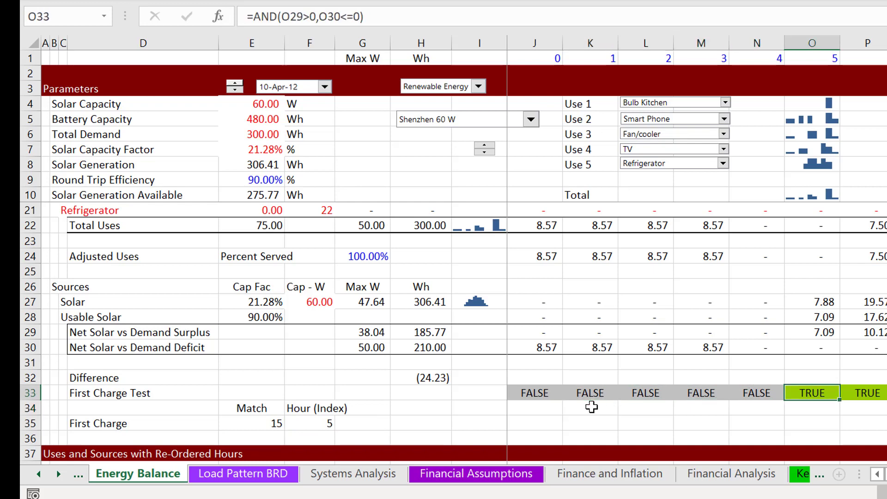
- Delete the empty row 11 between Solar Generation Available and the Season 1 hour header
key("Page_Up")
key("Page_Down")
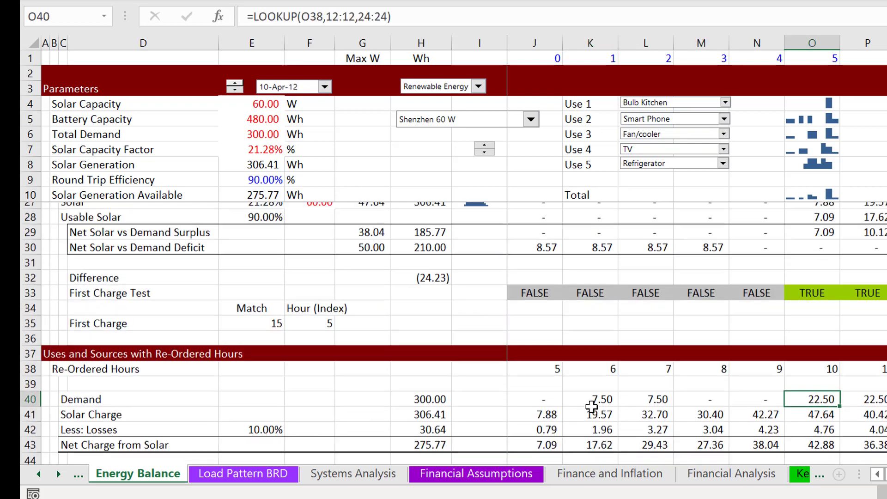
key("Page_Up")
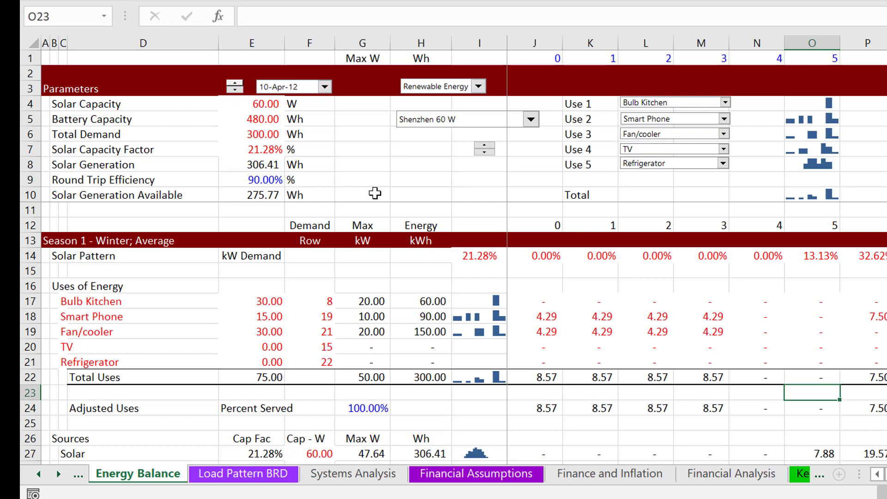
left_click(420, 213)
key("shift+space")
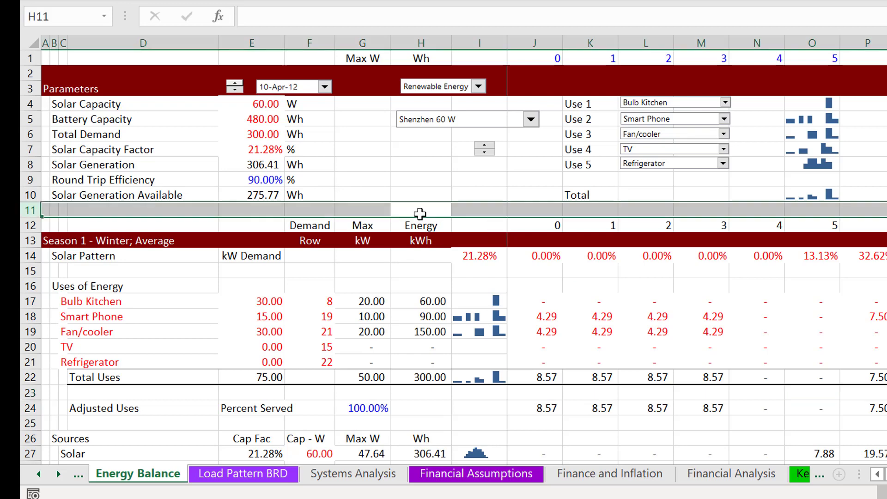
key("ctrl+minus")
- Unfreeze the panes and freeze them again at J12 so the hour header in row 11 stays in the frozen area
key("Down")
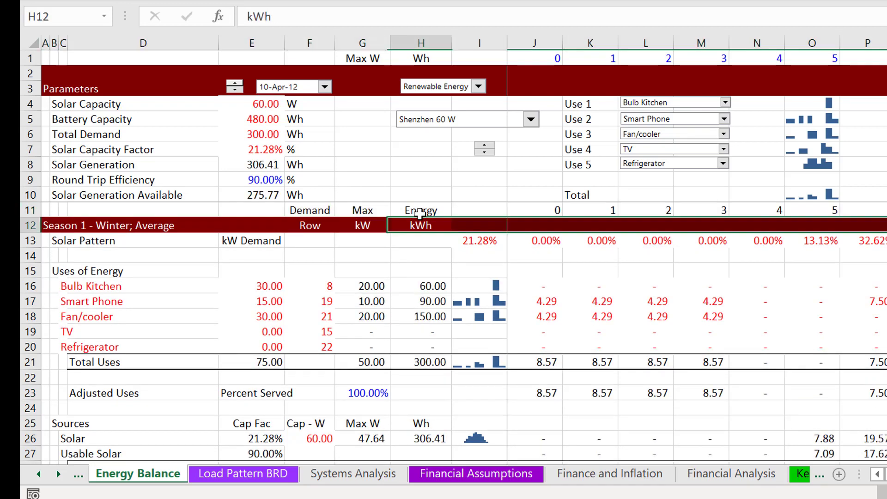
key("Right")
key("Right")
key("alt+w")
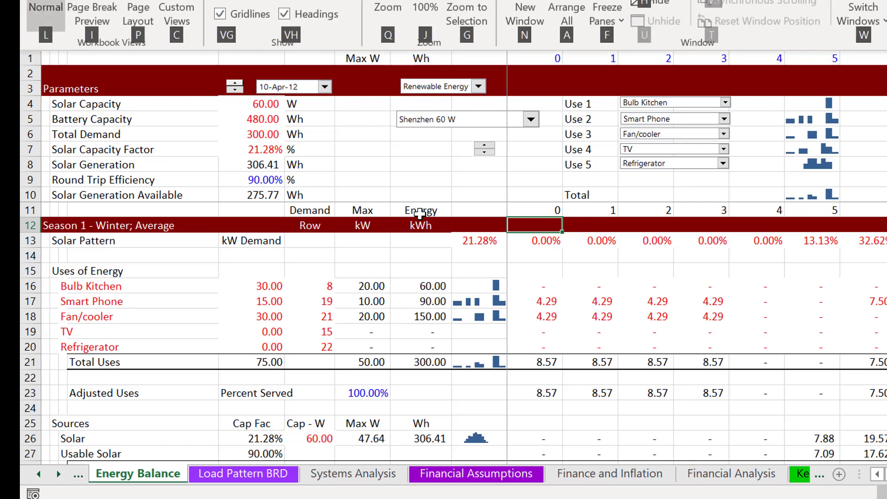
key("f")
key("f")
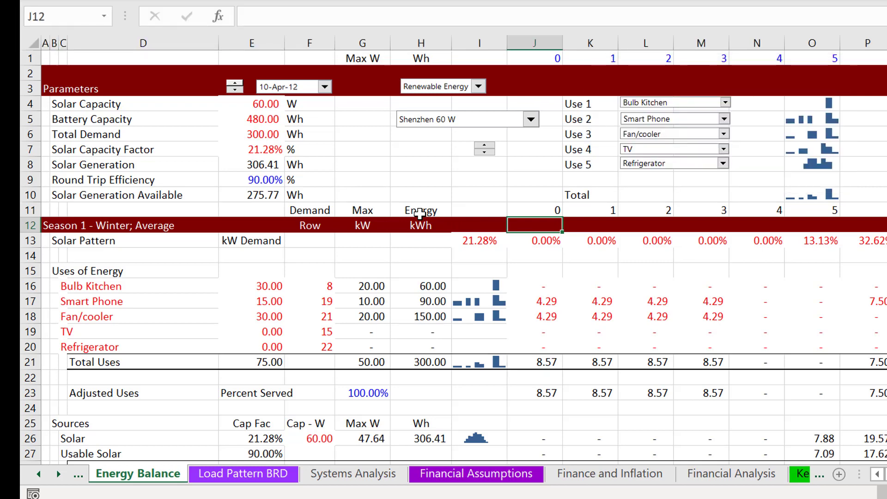
key("alt+w")
key("f")
key("f")
key("Down")
key("Down")
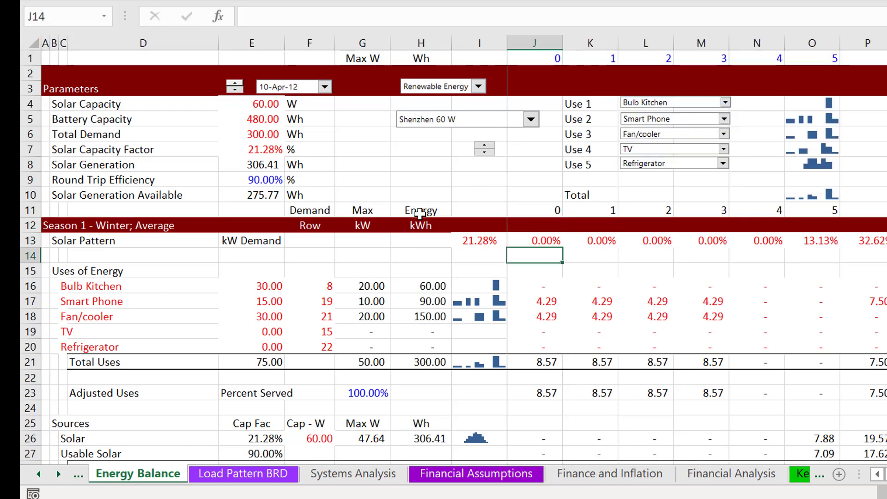
- Review column J from the First Charge Test in row 32 down to the battery balance Sub-Total in row 46
key("Page_Down")
key("Down")
key("Down")
key("Down")
key("Down")
key("Down")
key("Down")
key("Down")
key("Down")
key("Down")
key("Down")
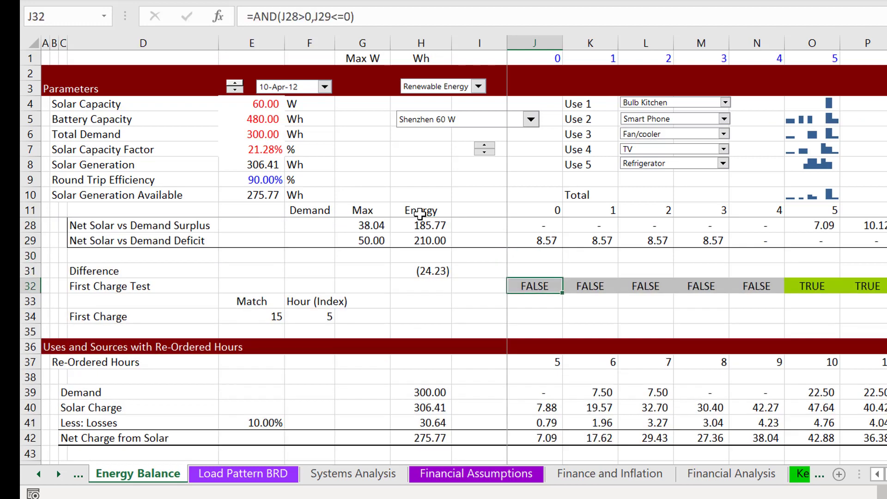
key("Down")
key("Down")
key("Down")
key("Down")
key("Down")
key("Down")
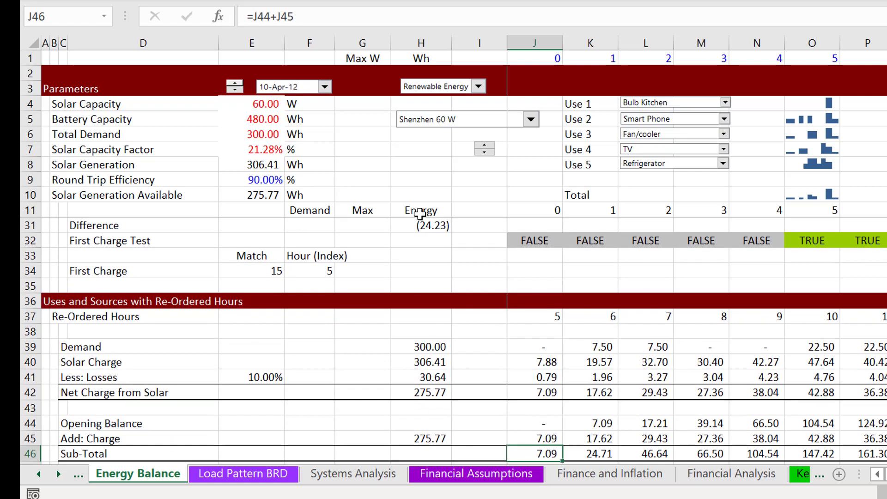
key("Down")
- Check the SUM formula for total Demand in H39 and the LOOKUP formula for the first re-ordered hour in J39
key("Up")
key("Up")
key("Up")
key("Up")
key("Up")
key("Up")
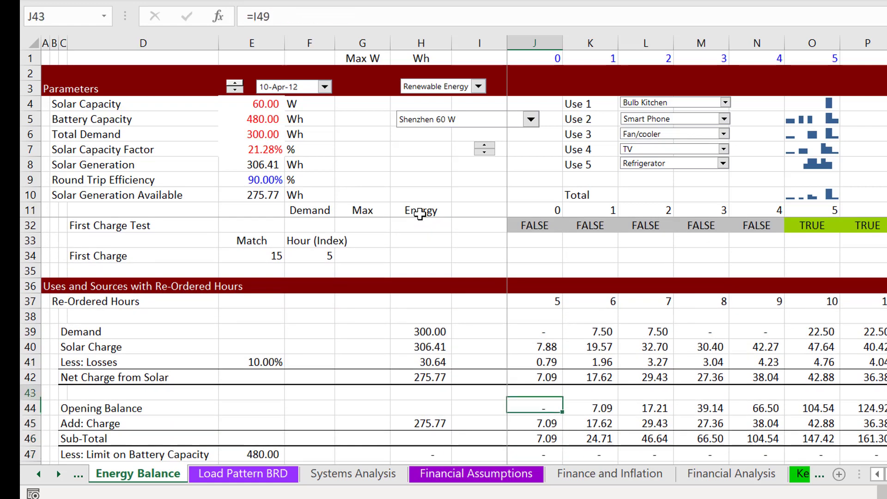
key("Up")
key("Up")
key("Left")
key("Left")
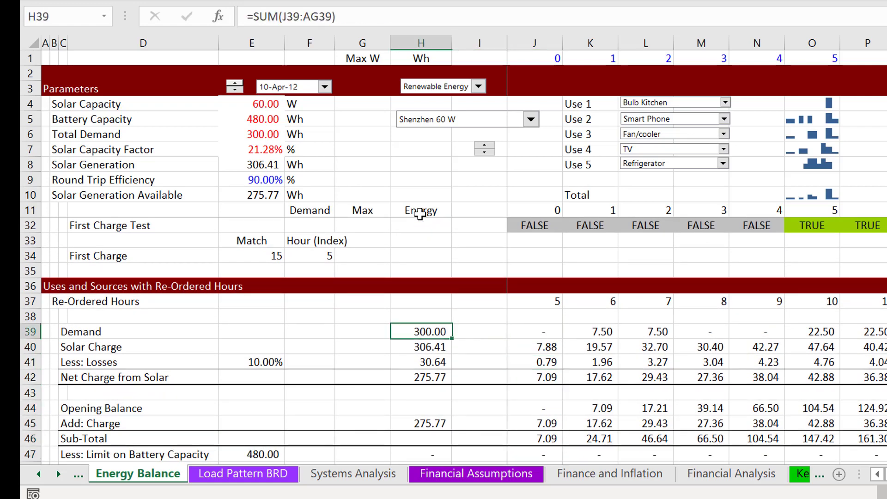
key("Right")
key("Right")
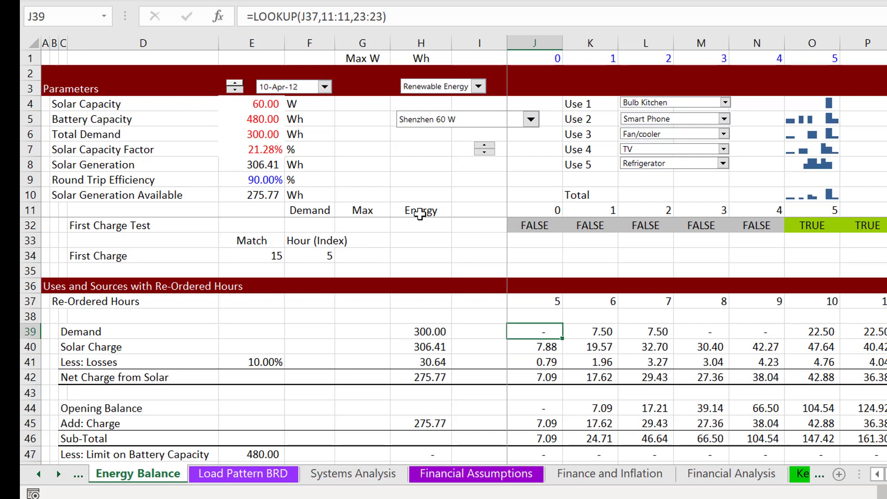
- Compare the first re-ordered hour formula in J37 with the hour header in J11 and the First Charge Test for hour 5
key("Up")
key("Up")
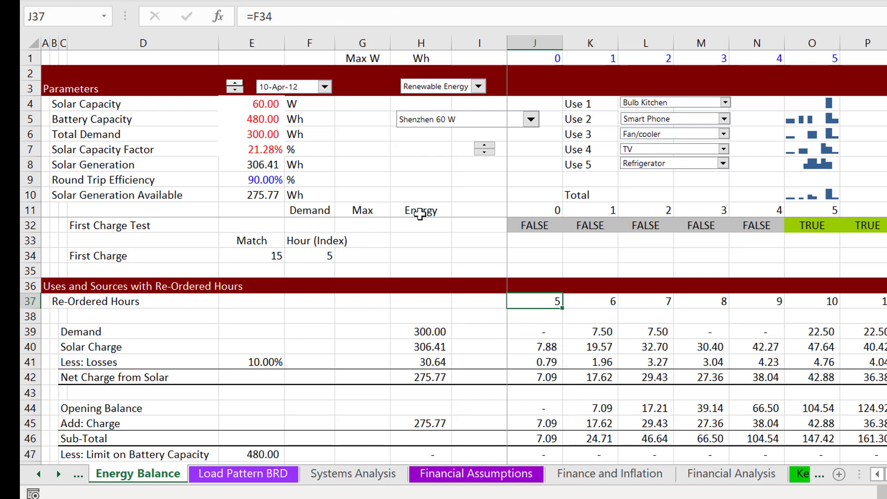
left_click(524, 209)
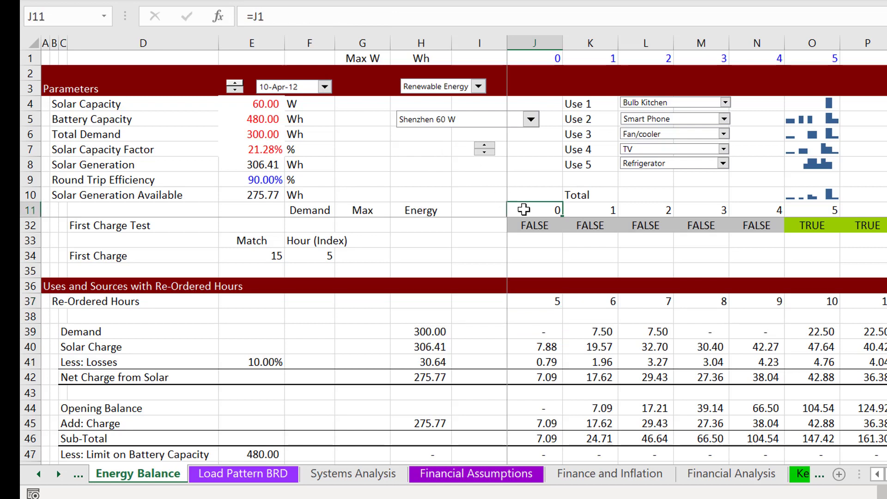
left_click(814, 236)
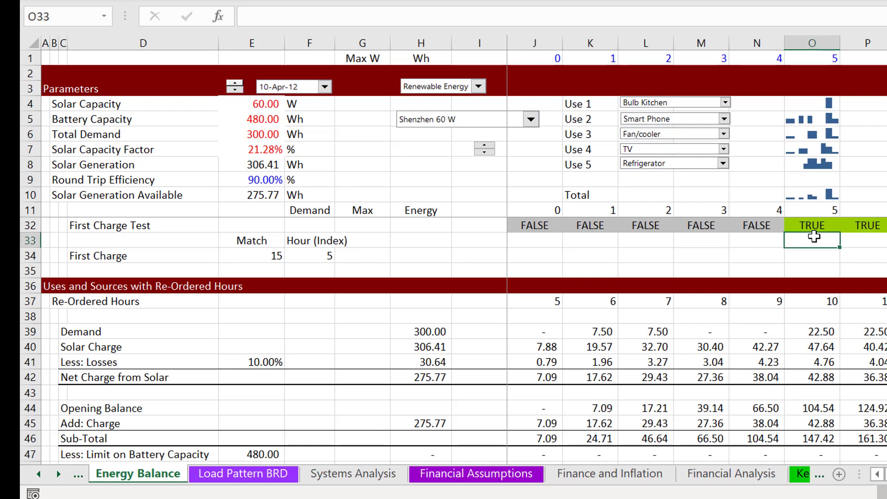
- Check the Solar Charge and Demand LOOKUP formulas in O40 and O39
key("Down")
key("Down")
key("Down")
key("Down")
key("Down")
key("Down")
key("Down")
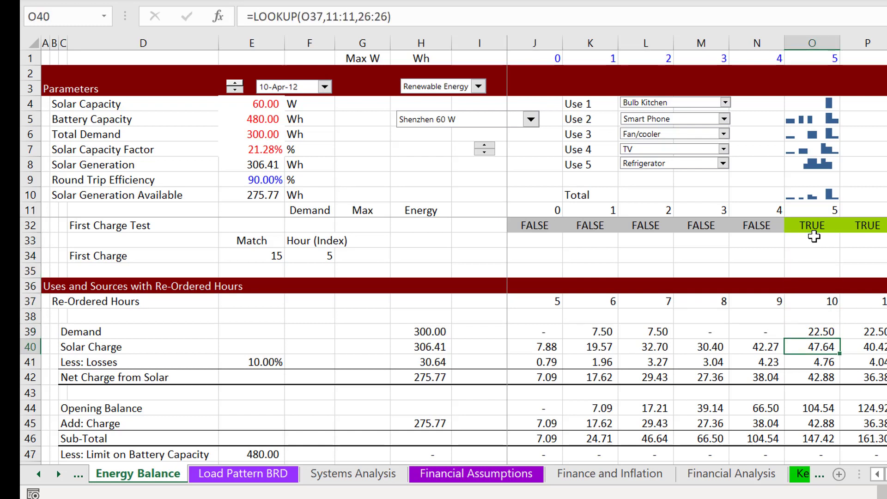
key("Up")
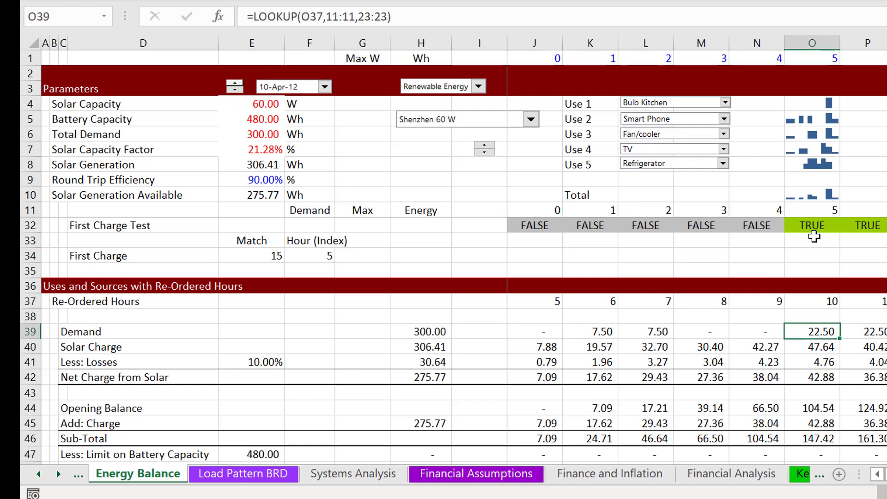
- View the Closing balance, Unserved Energy and Percent Served rows below the battery balance, and return to row 40
key("Left")
key("Home")
key("Page_Down")
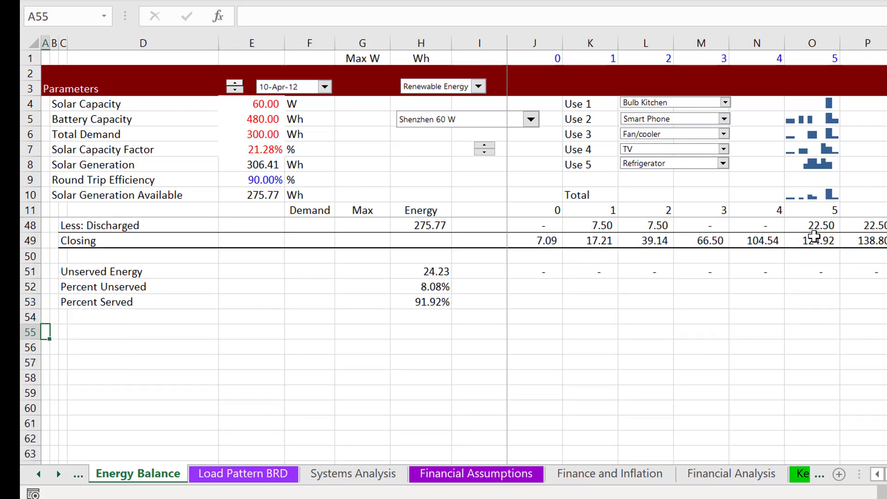
key("Page_Up")
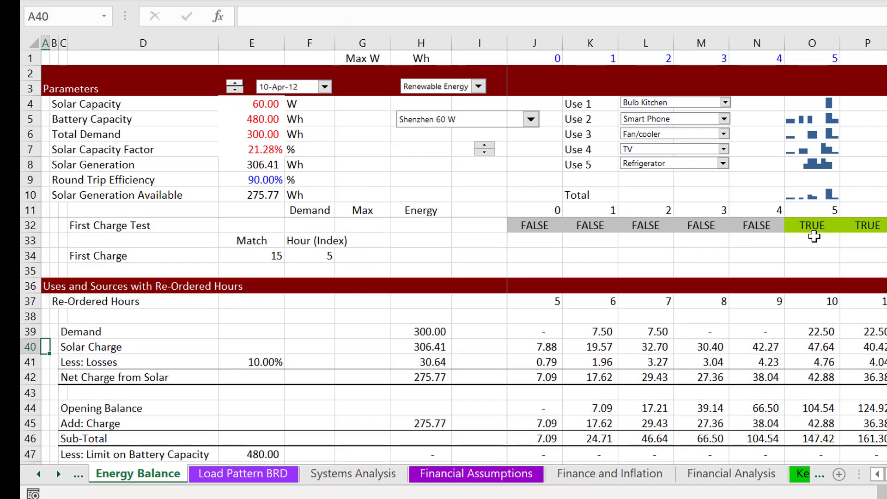
- Display the cell references of the Demand LOOKUP formula in J39
key("Right")
key("Right")
key("Right")
key("Right")
key("Right")
key("Right")
key("Right")
key("Right")
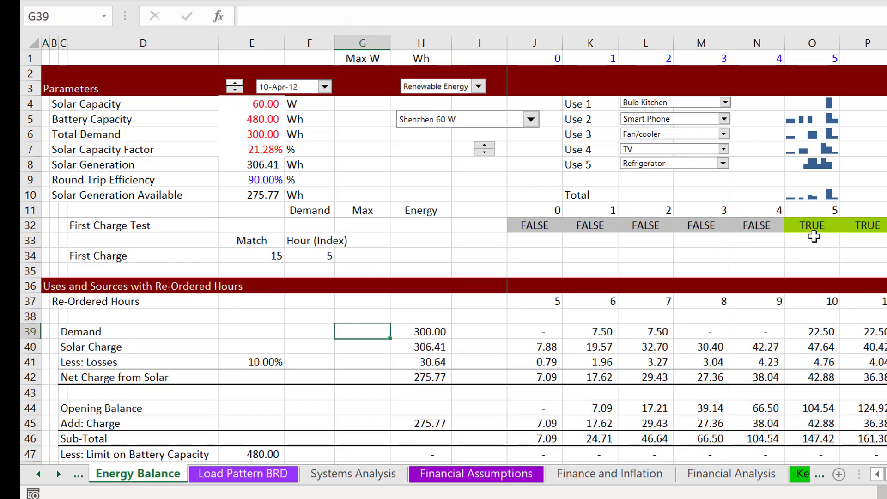
key("Right")
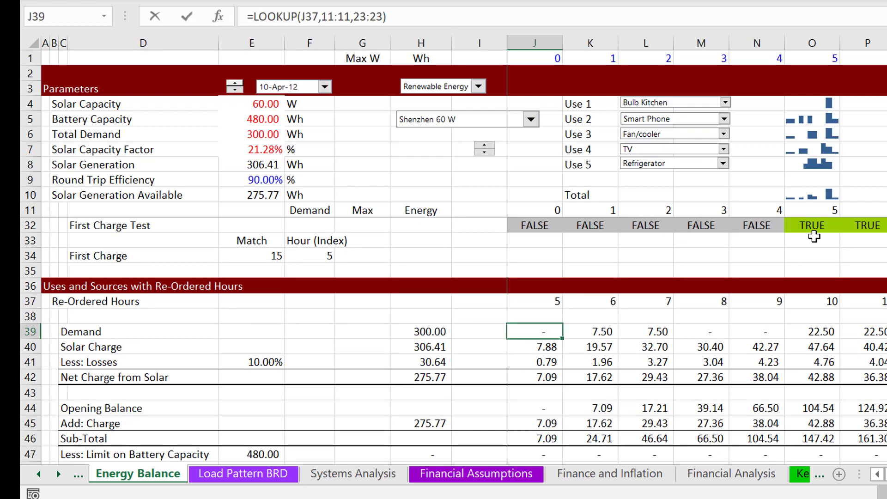
key("F2")
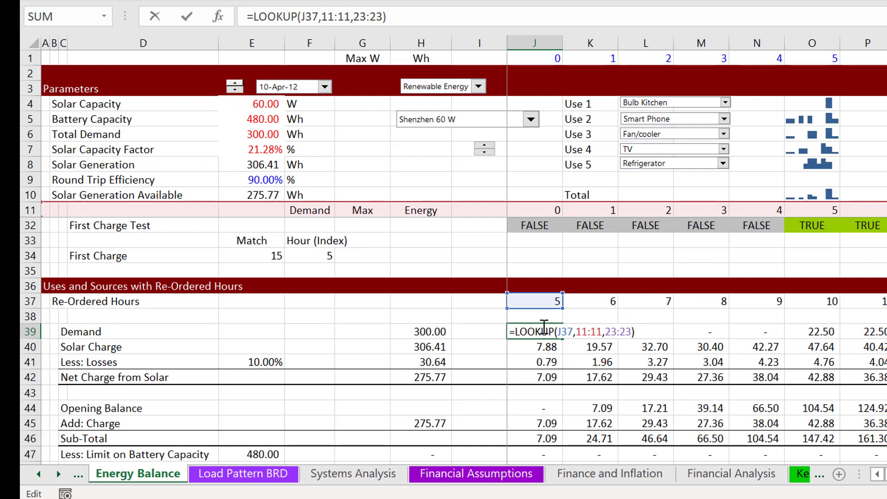
- Leave the Demand formula and check the Adjusted Uses formulas in row 23 from hour 5 onward
left_click(822, 240)
key("Down")
key("Down")
key("Down")
key("Down")
key("Down")
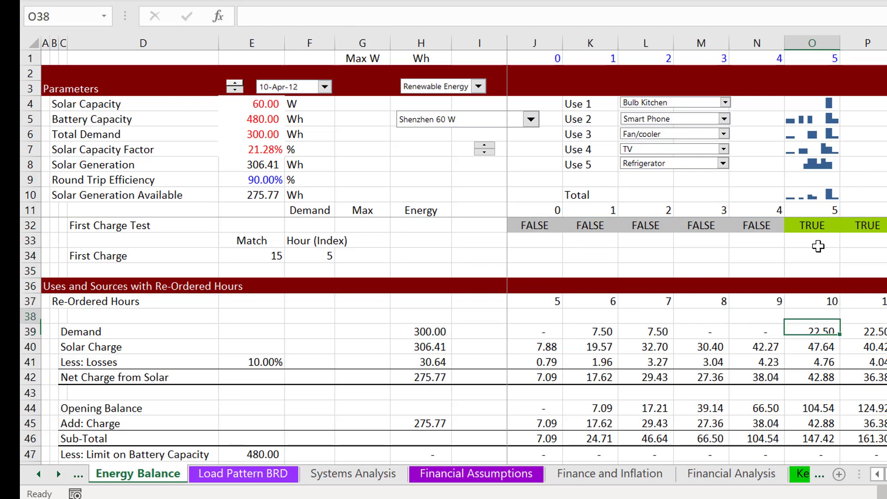
key("Up")
key("Down")
key("Page_Up")
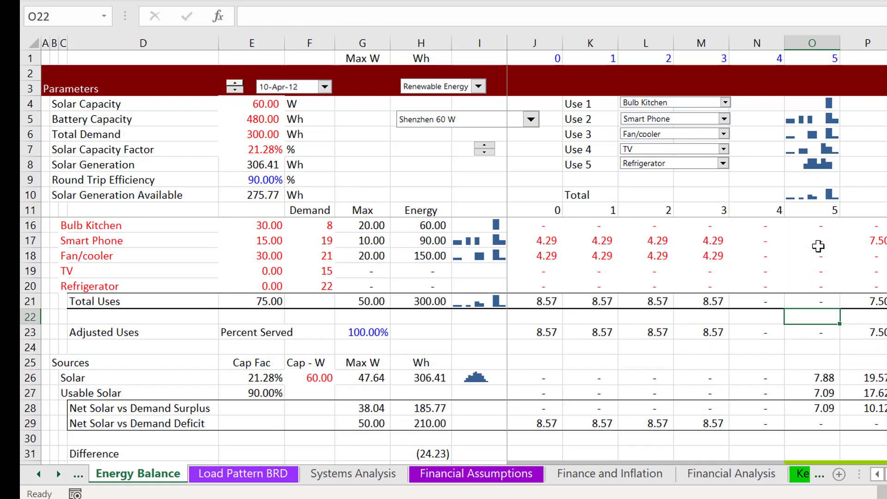
key("Up")
key("Down")
key("Down")
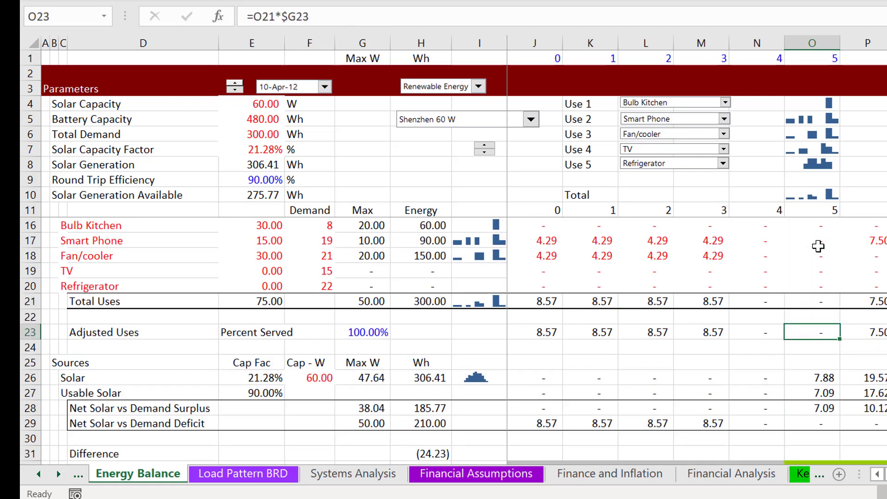
key("Right")
key("Left")
key("Right")
key("Right")
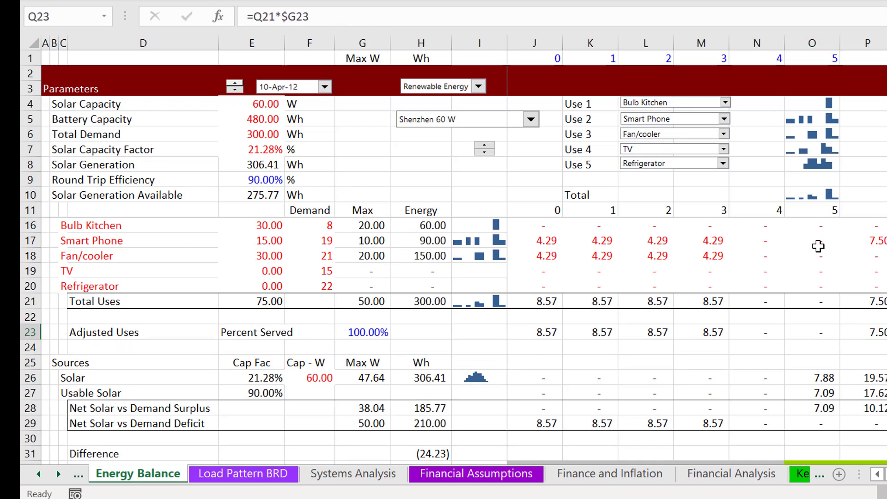
key("Left")
key("Right")
key("Right")
key("Left")
key("Left")
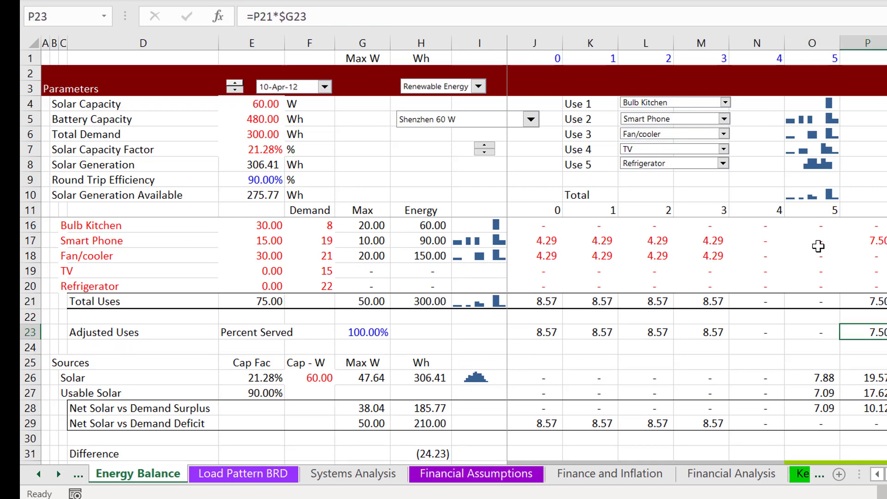
- Trace the Demand LOOKUP in J39 to the re-ordered hour in J37, hour header row 11 and Adjusted Uses row 23
key("Page_Down")
key("Down")
key("Left")
key("Left")
key("Left")
key("Left")
key("Left")
key("Left")
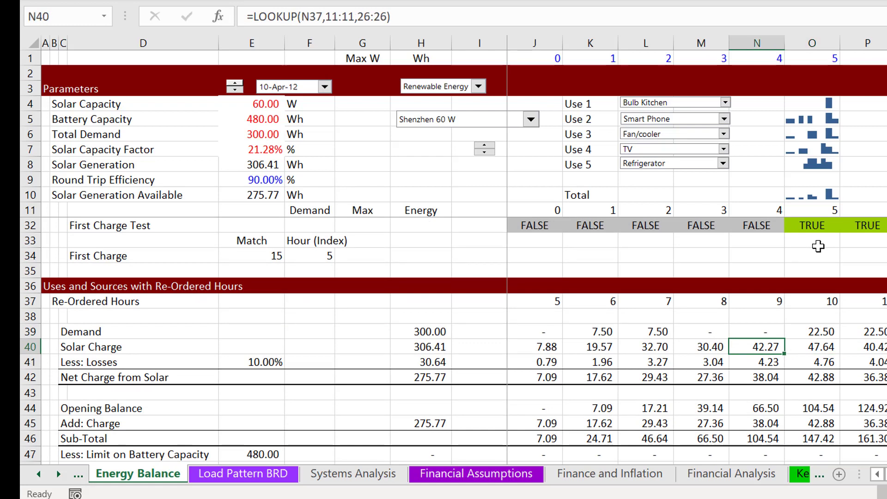
key("Up")
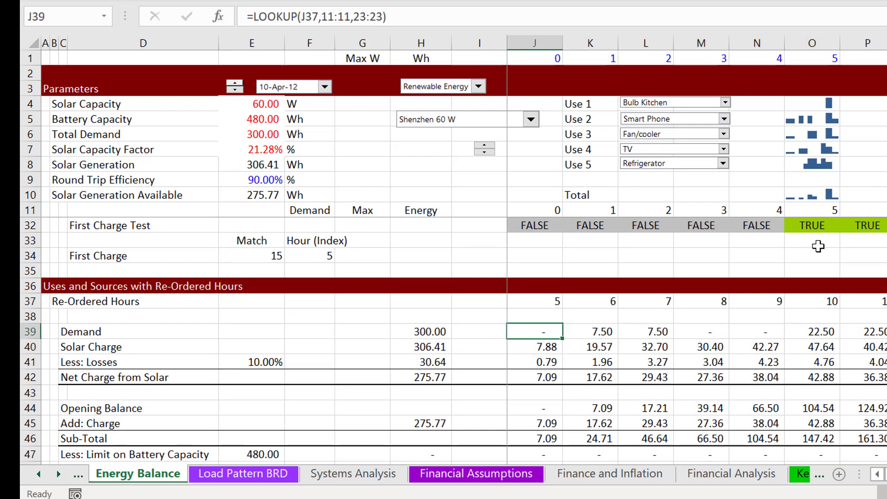
key("F2")
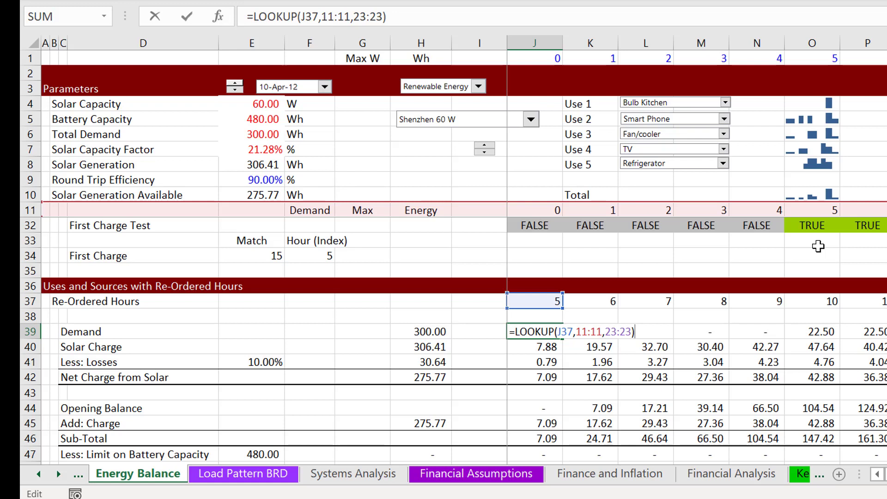
key("Return")
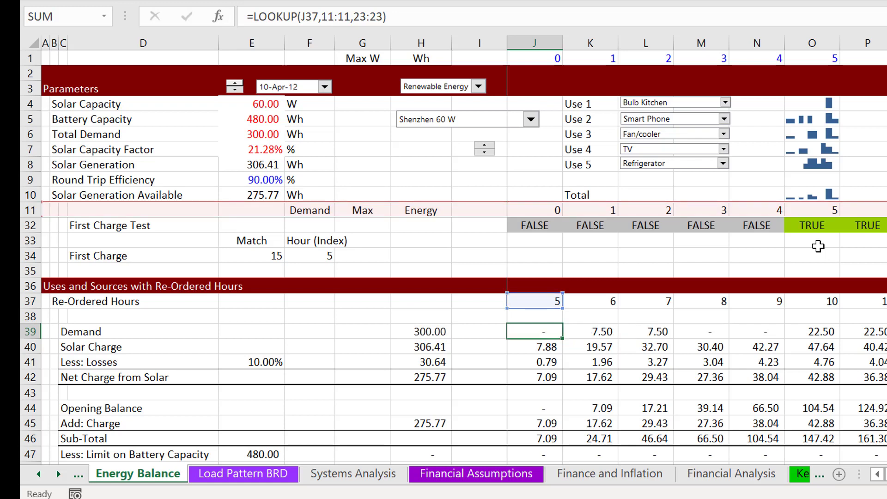
- Trace the Solar Charge LOOKUP references in J40 and check the source Solar formula in J26
key("Up")
key("Up")
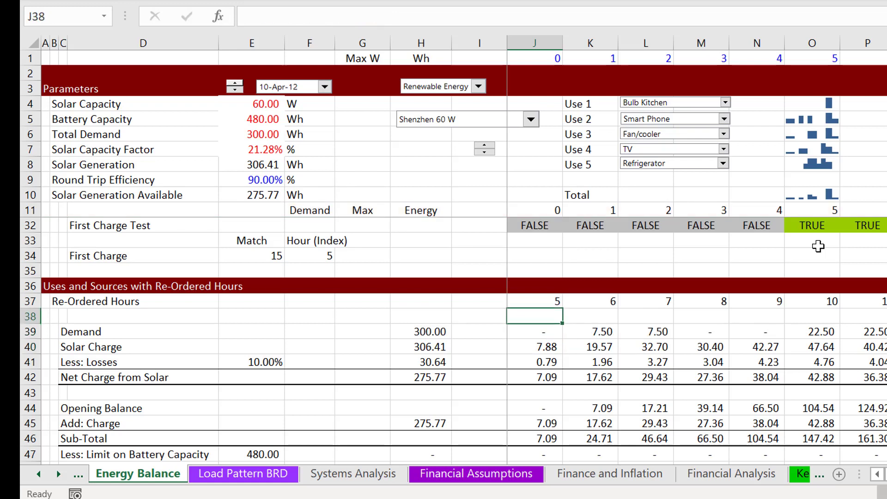
key("Down")
key("Down")
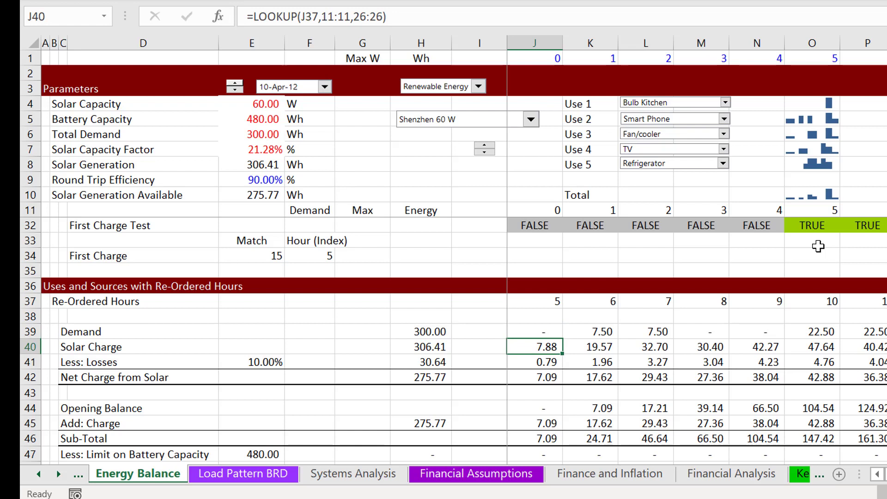
key("F2")
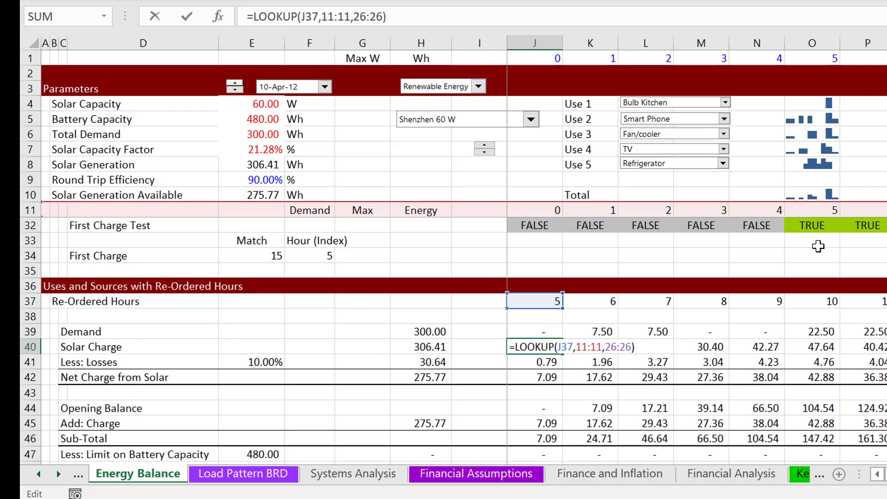
key("Escape")
key("Page_Up")
key("Down")
key("Down")
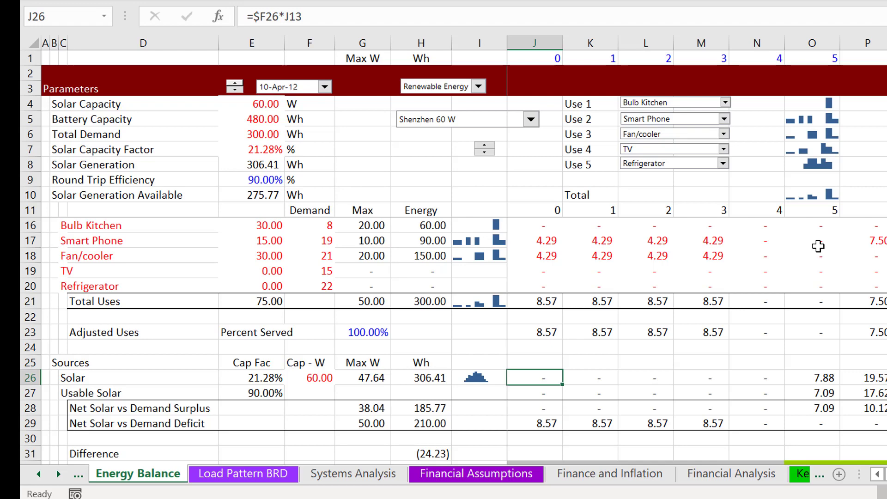
- Trace the Less: Losses formula in J41 to the Solar Charge in J40 and the loss percentage in E41
key("Page_Down")
key("Up")
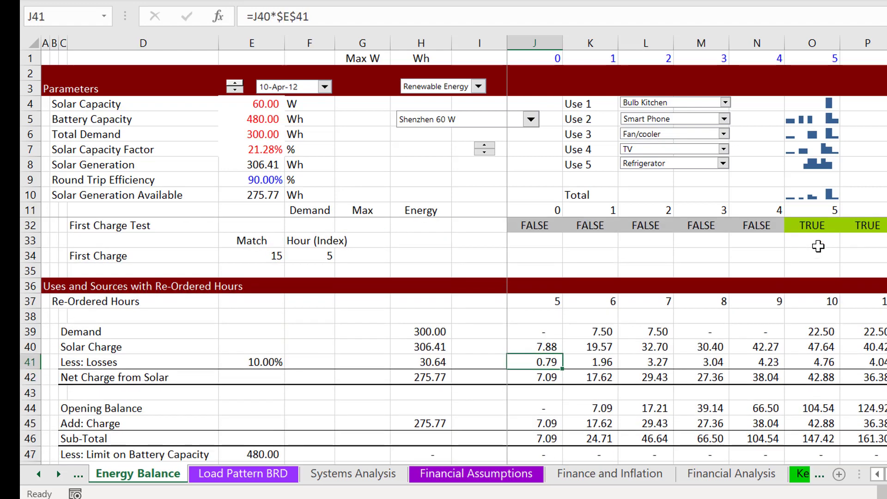
key("F2")
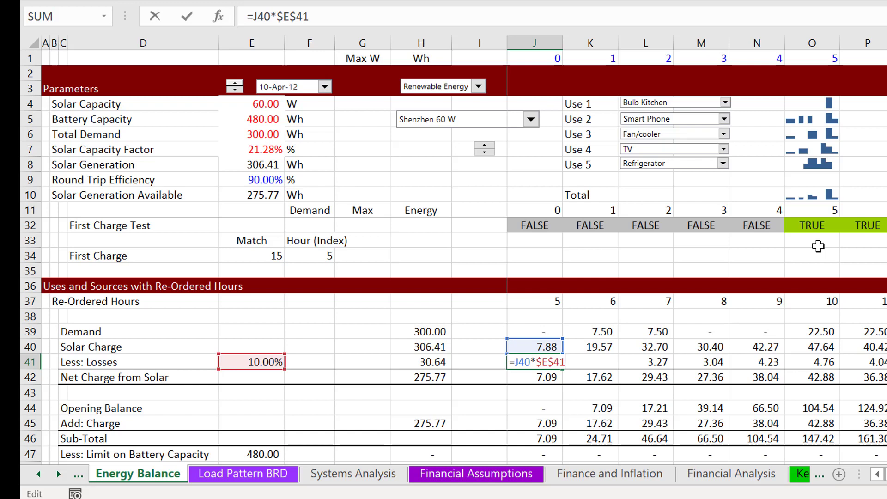
key("ctrl+Return")
- Inspect the Net Charge from Solar formula in J42 and look through the hourly values along row 42
key("Left")
key("Down")
key("Right")
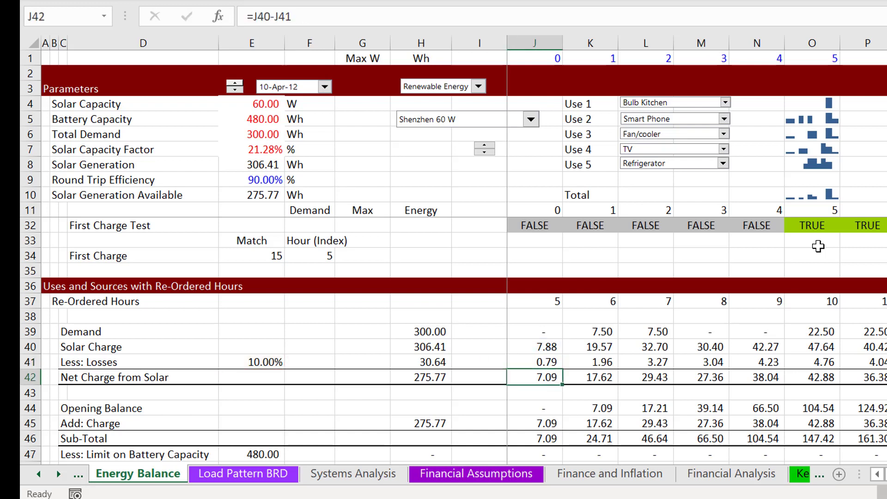
key("F2")
key("ctrl+Return")
key("Right")
key("Right")
key("Right")
key("Left")
key("Left")
key("Left")
key("Left")
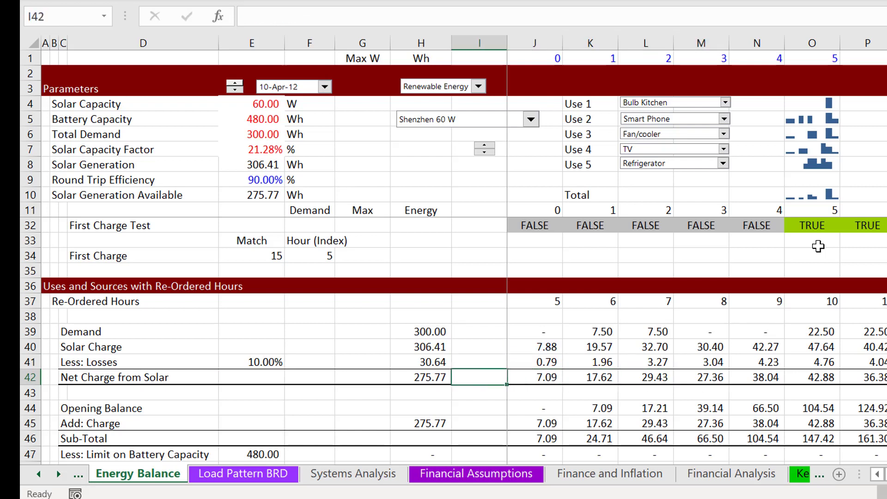
key("Right")
key("Right")
key("Right")
key("Right")
key("Right")
key("Right")
key("Left")
key("Left")
key("Left")
key("Left")
key("Left")
key("Left")
key("Left")
key("Left")
key("Left")
key("Left")
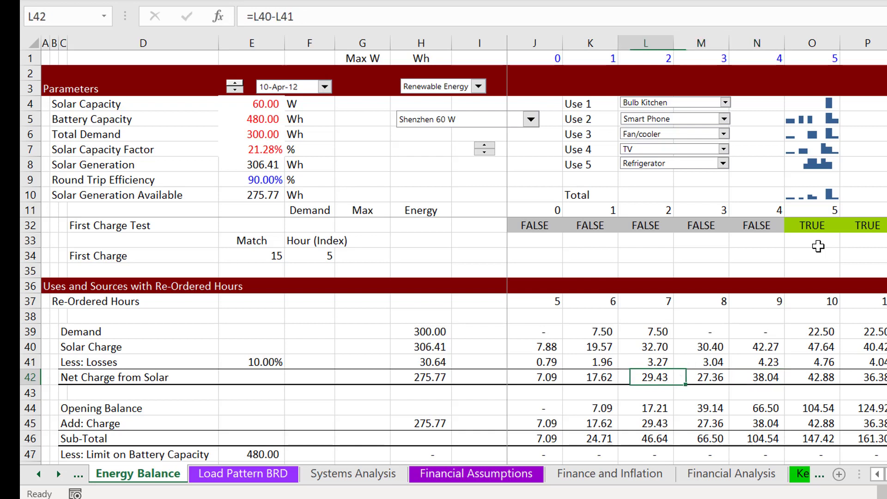
- Look back over the Less: Losses row at E41 and along the Solar Charge row to I40
key("Up")
key("Up")
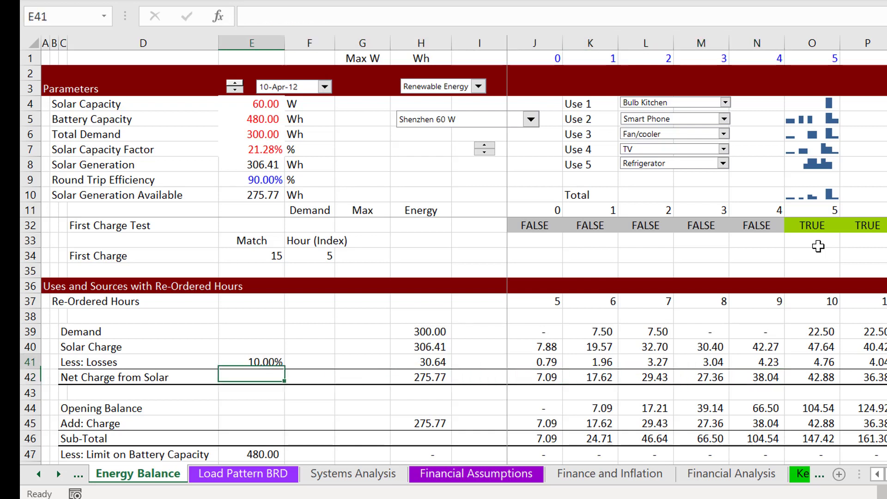
key("Right")
key("Right")
key("Right")
key("Right")
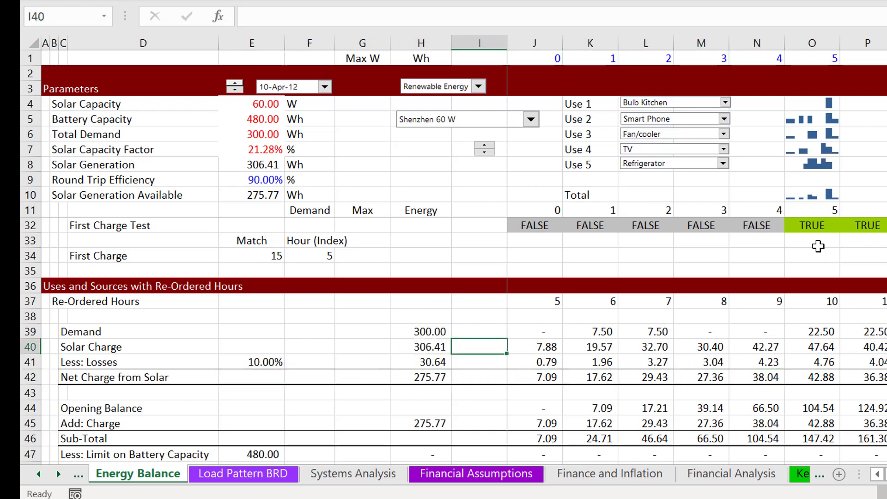
- Inspect the Net Charge from Solar formula in J42 and its references to Solar Charge and Less: Losses
key("Down")
key("Right")
key("Down")
key("F2")
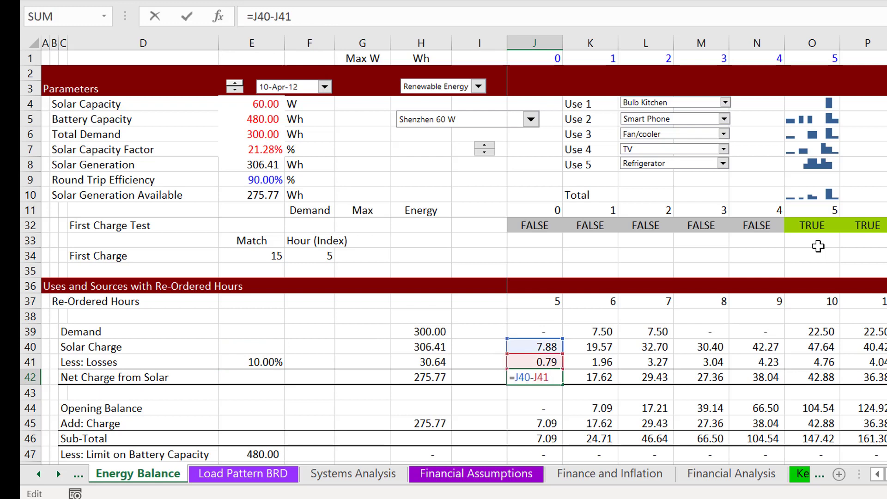
key("Escape")
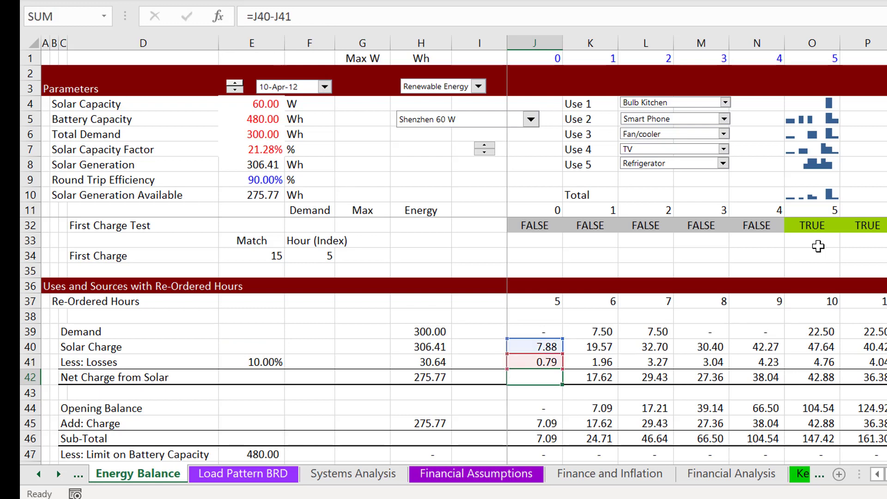
- Look down the battery balance rows and inspect the Opening Balance formula in J44, tracing it to the prior Closing cell
key("Down")
key("Down")
key("Down")
key("Down")
key("Down")
key("Down")
key("Down")
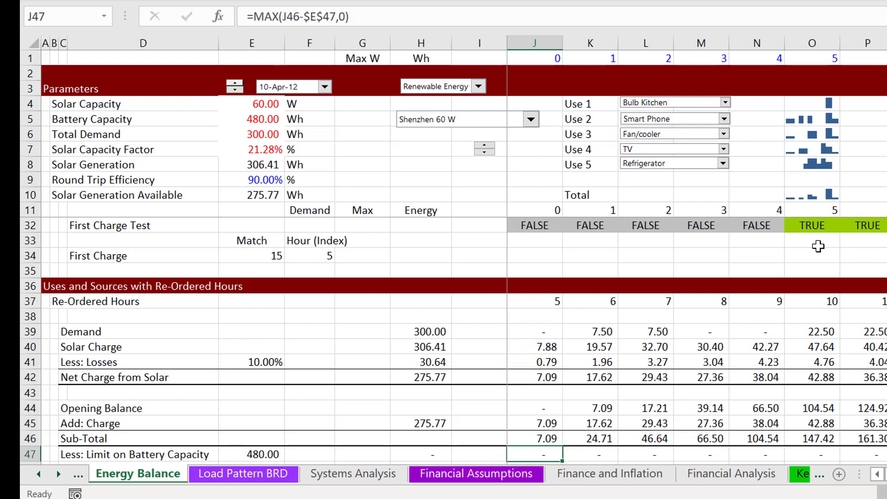
key("Up")
key("Up")
key("Up")
key("Up")
key("Up")
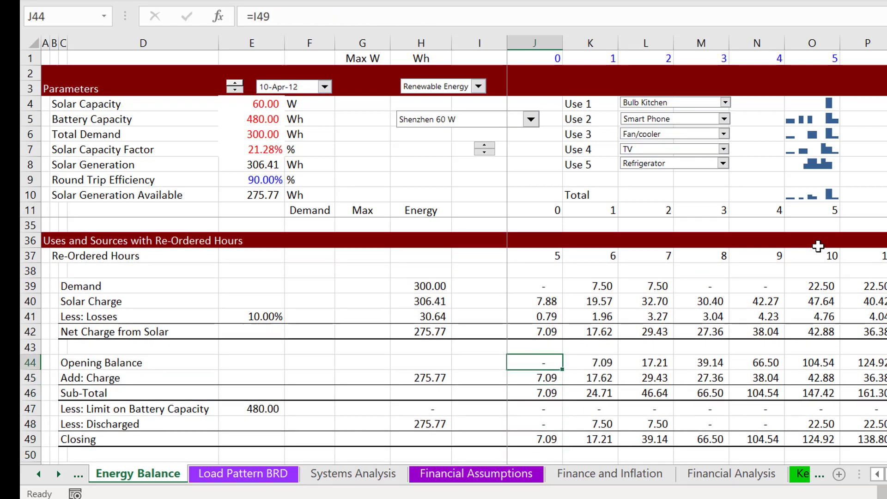
key("F2")
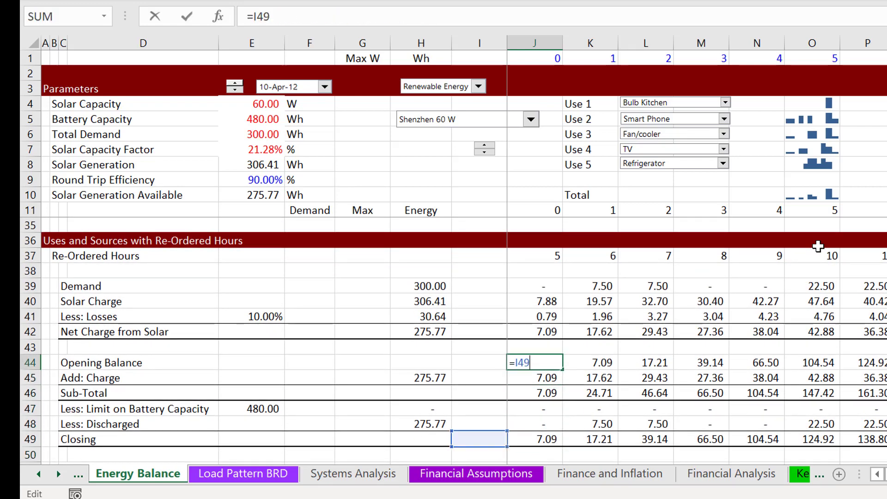
key("Escape")
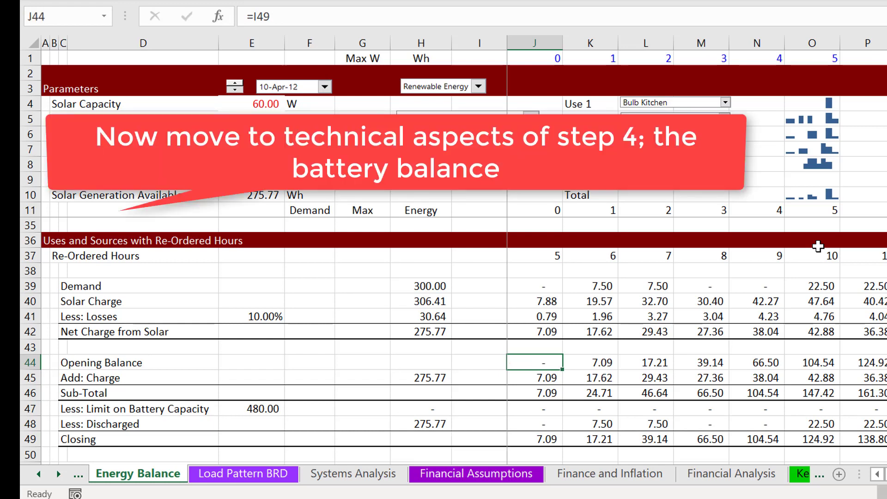
- Replace the Add: Charge formula in J45 with =J42, linking it to Net Charge from Solar, and select along the row
key("Down")
key("F2")
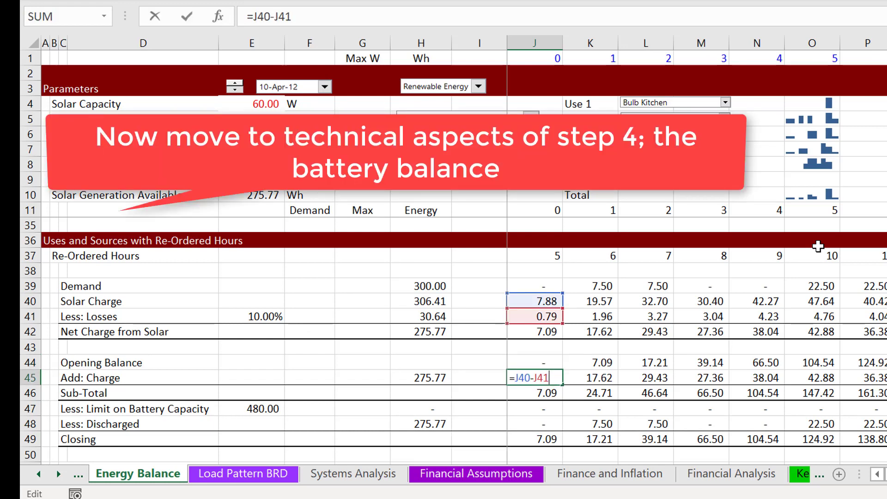
key("Escape")
type("=")
key("Up")
key("Up")
key("Up")
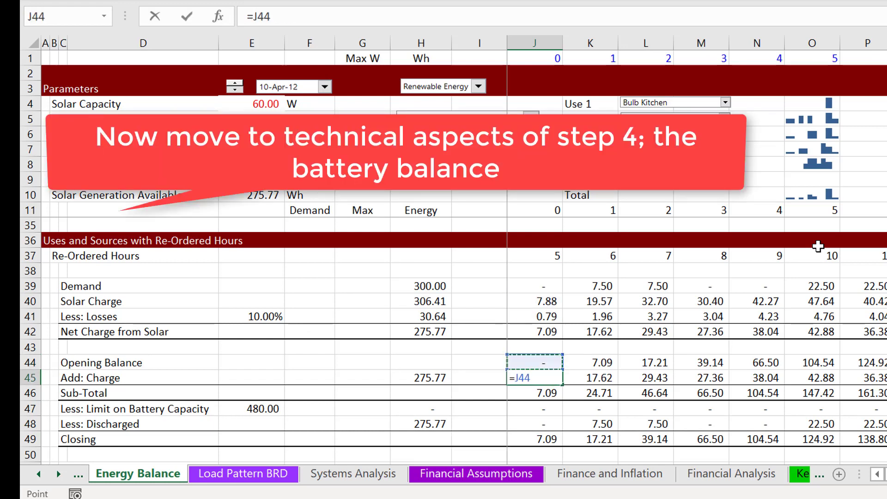
key("Return")
key("Up")
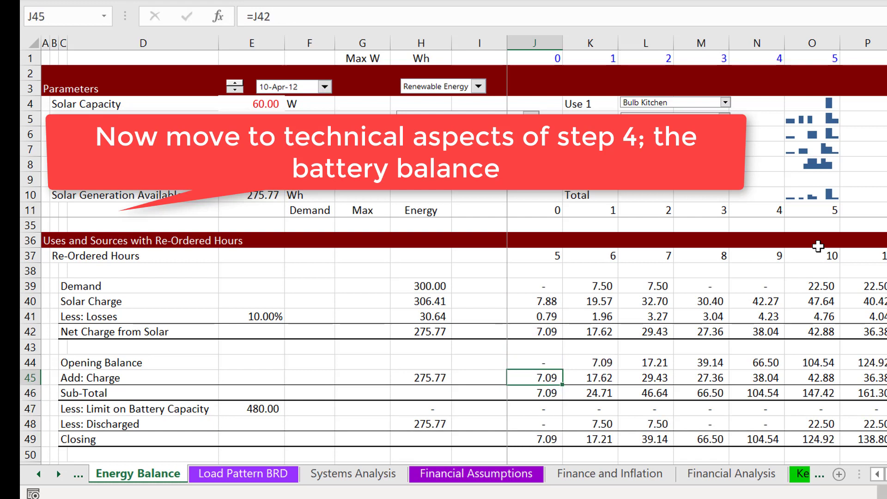
key("ctrl+shift+Right")
key("ctrl+shift+Left")
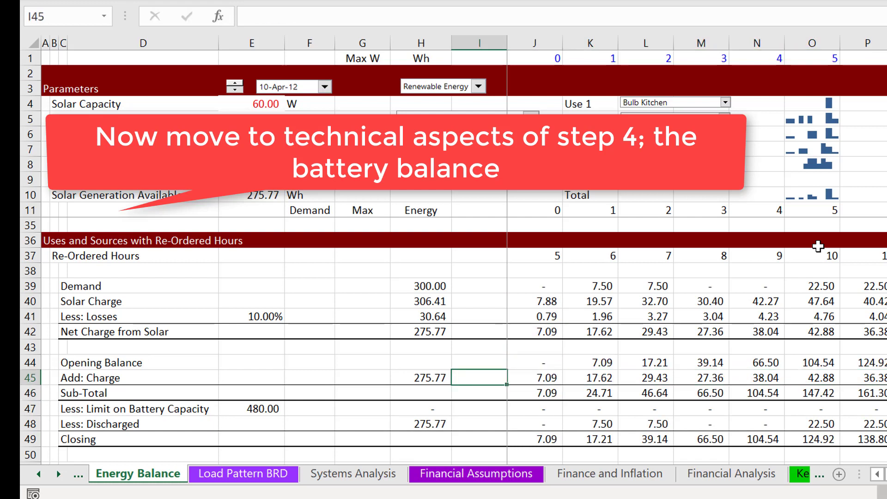
- Inspect the Sub-Total formula in J46 and trace it to the Opening Balance and Add: Charge cells above
key("Down")
key("F2")
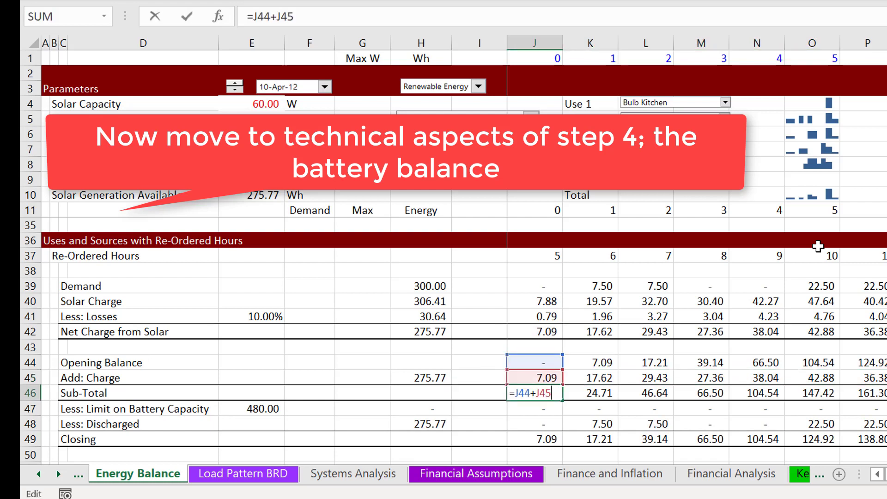
key("Escape")
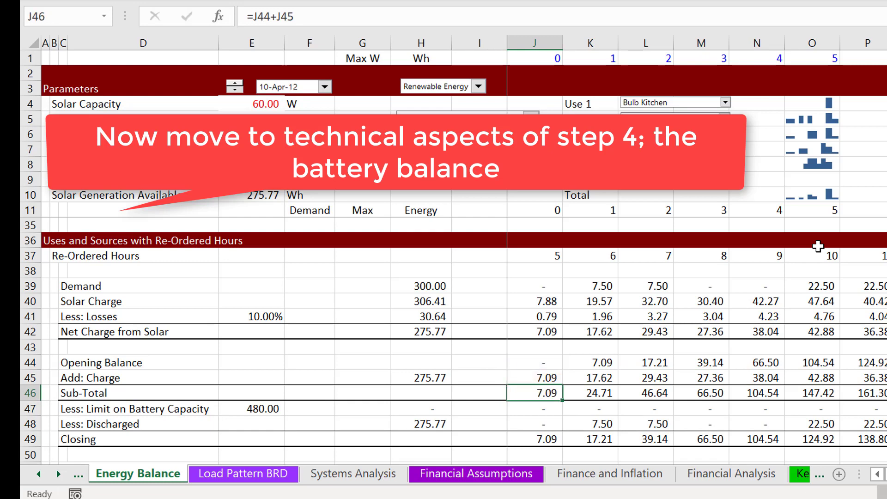
key("Up")
key("Up")
key("Down")
key("Down")
- Inspect the Less: Limit on Battery Capacity formula in J47 and its references to J46 and E47
key("Down")
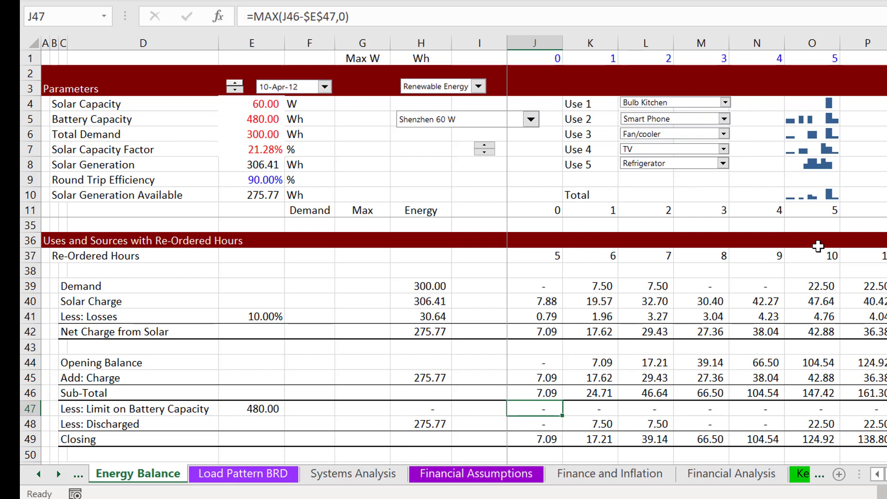
key("F2")
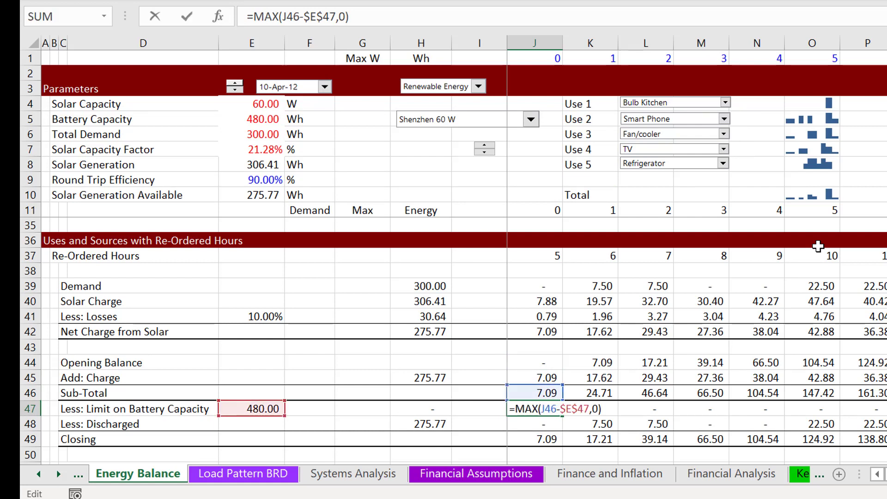
key("Escape")
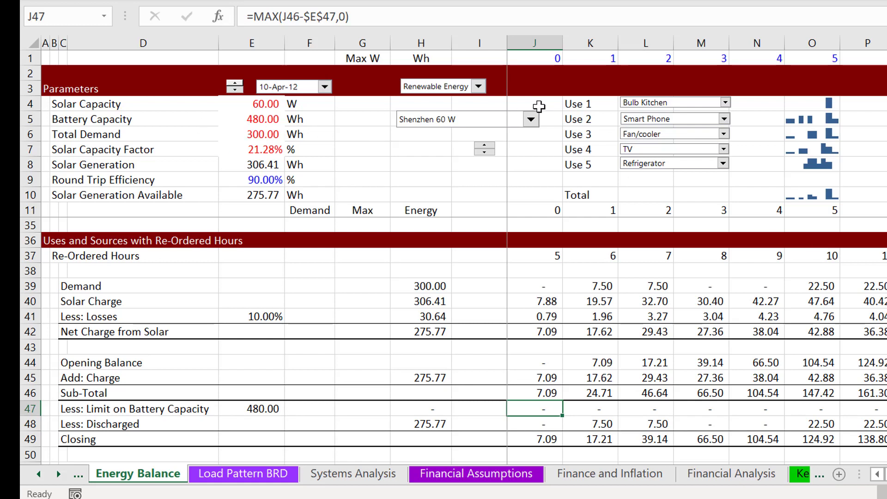
- Switch the solar system to Sun King 400 and check the battery capacity limit in E47
left_click(475, 121)
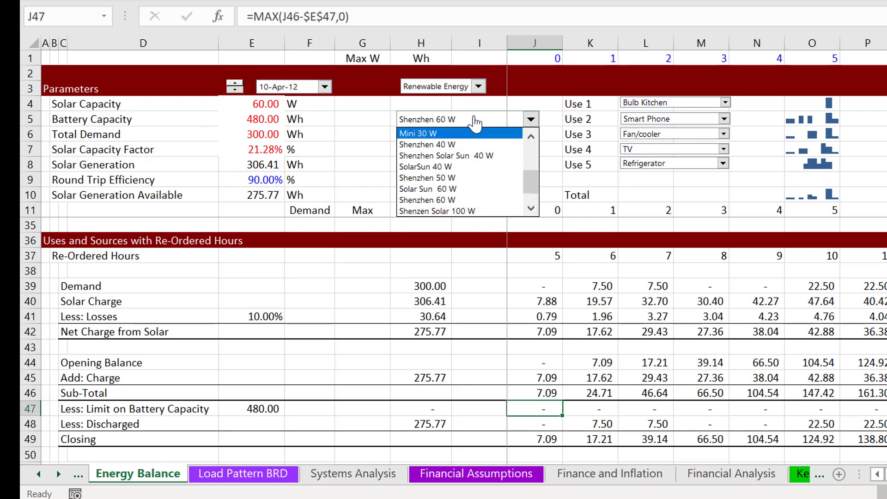
key("Return")
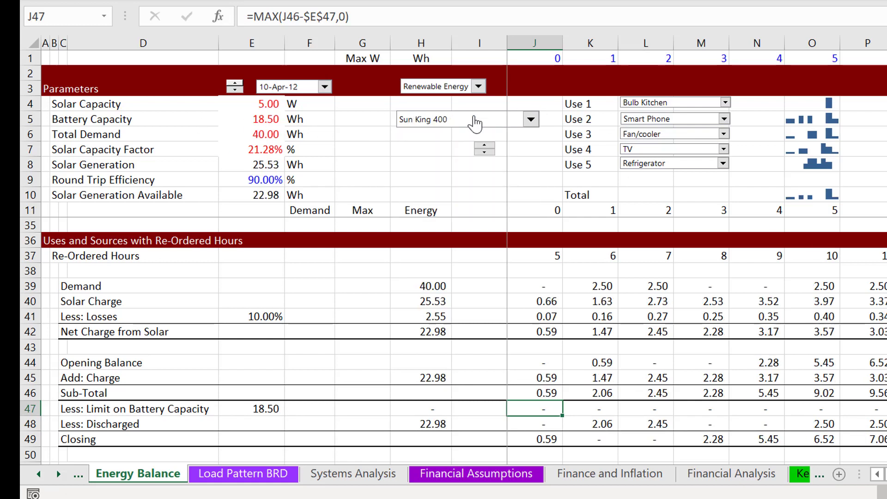
left_click(257, 420)
key("Up")
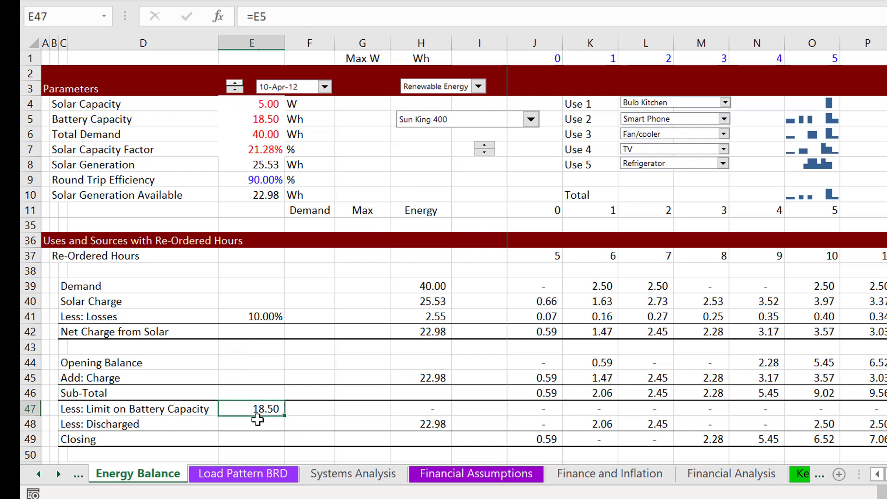
- Look along the hourly Sub-Total values in row 46 to compare them with the battery capacity limit
left_click(533, 411)
key("Up")
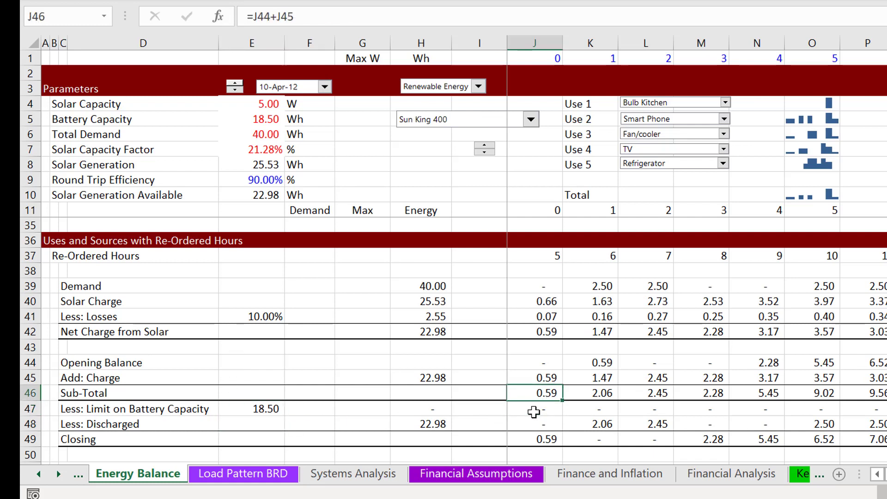
key("Right")
key("Right")
key("Right")
key("Right")
key("Right")
key("Right")
key("Right")
key("Right")
key("Right")
key("Right")
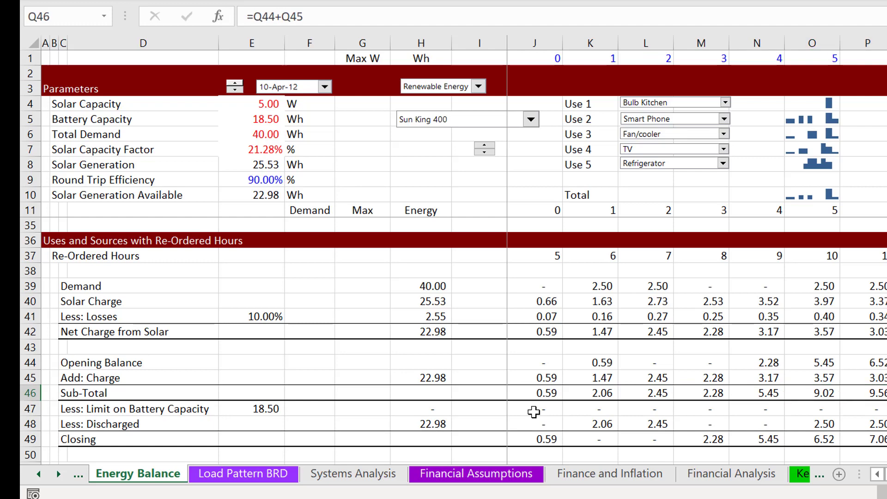
key("Right")
key("Right")
key("Right")
key("Right")
key("Right")
key("Right")
key("Right")
key("Right")
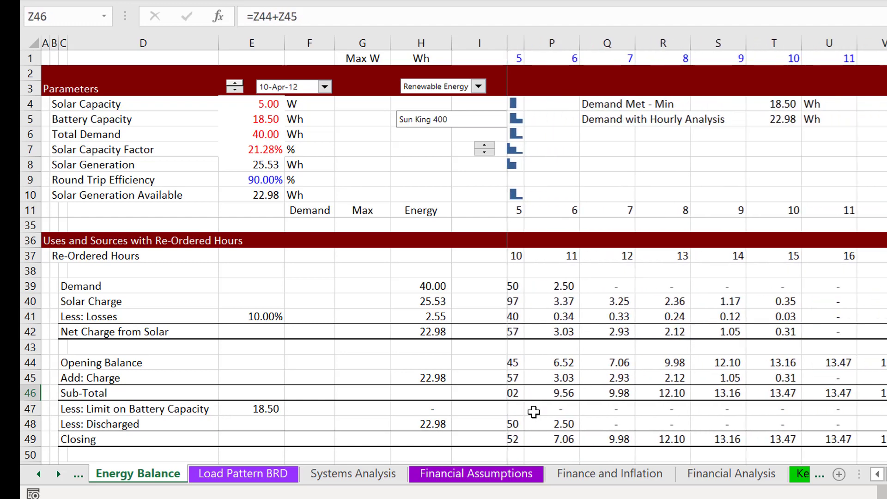
key("Left")
key("Left")
key("Left")
key("Left")
key("Left")
key("Left")
key("Left")
key("Left")
key("Left")
key("Left")
key("Left")
key("Left")
key("Left")
key("Left")
key("Left")
key("Left")
key("Left")
key("Left")
key("Left")
key("Left")
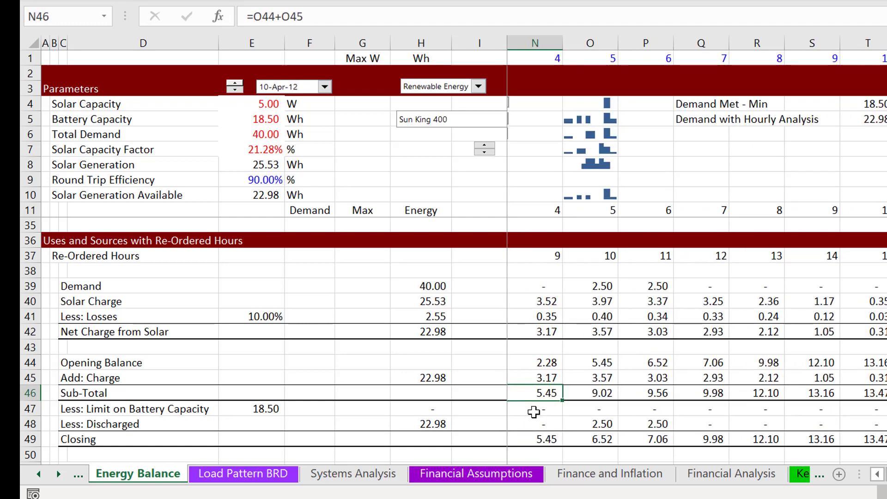
key("Right")
key("Right")
key("Right")
key("Right")
key("Right")
key("Right")
key("Right")
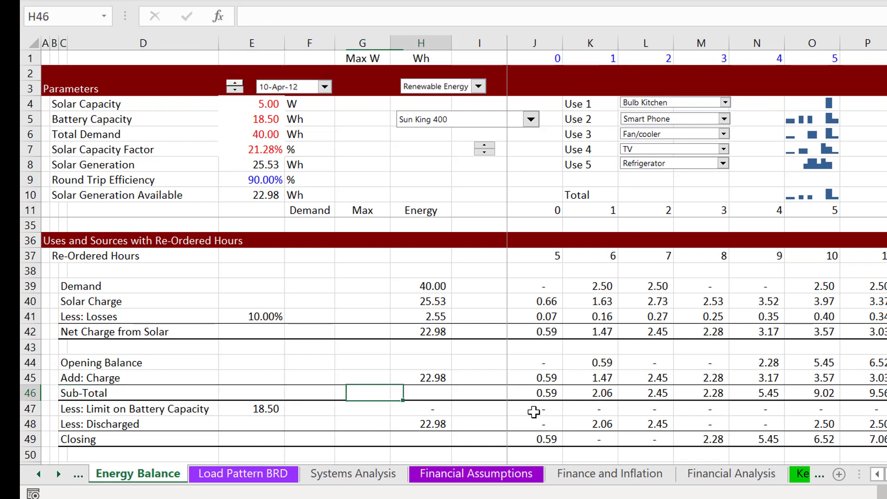
- Step through the solar systems, past SunKing Home 120 and Shenzhen 10 W, to Solar Sun 15 W
left_click(484, 146)
left_click(485, 146)
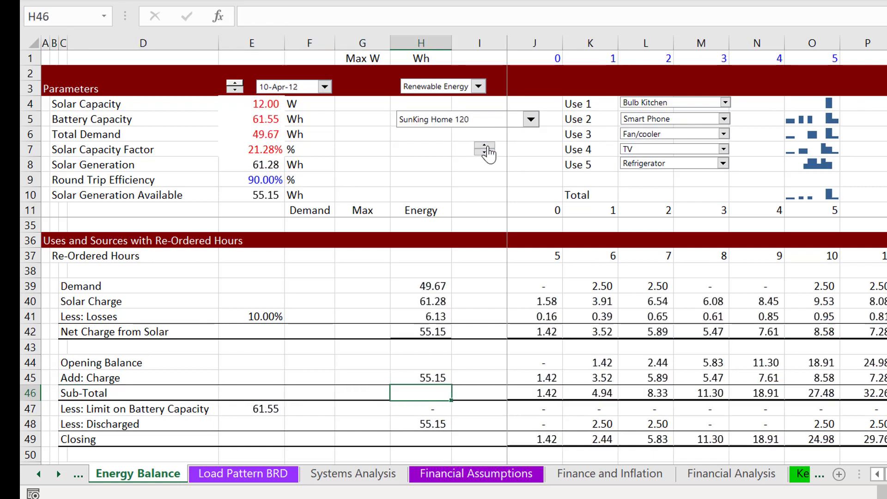
left_click(486, 147)
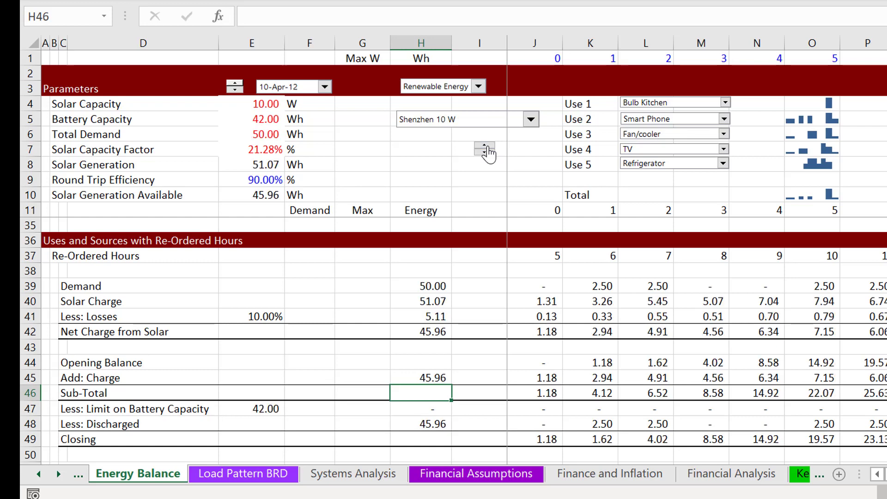
left_click(487, 147)
left_click(486, 147)
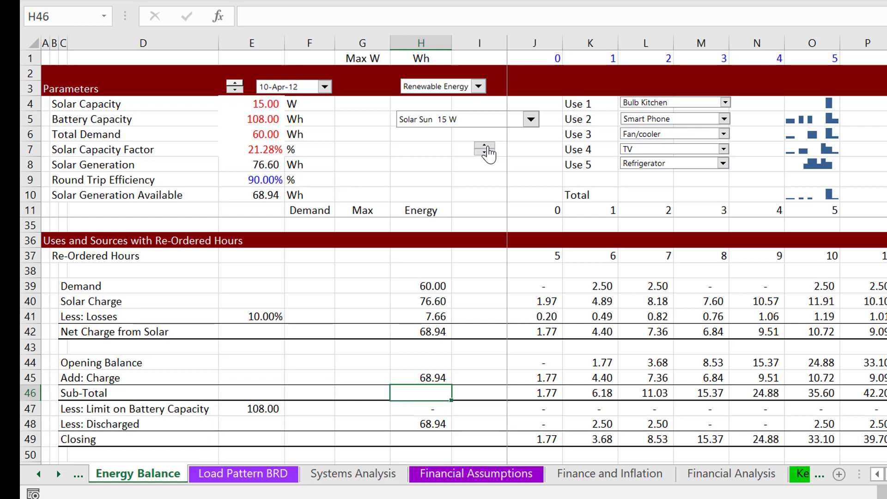
- Examine the hourly Less: Limit on Battery Capacity values along row 47 against the capacity in E47, ending at J47
left_click(591, 400)
key("Right")
key("Right")
key("Right")
key("Right")
key("Right")
key("Right")
key("Right")
key("Right")
key("Right")
key("Right")
key("Right")
key("Right")
key("Right")
key("Right")
key("Right")
key("Right")
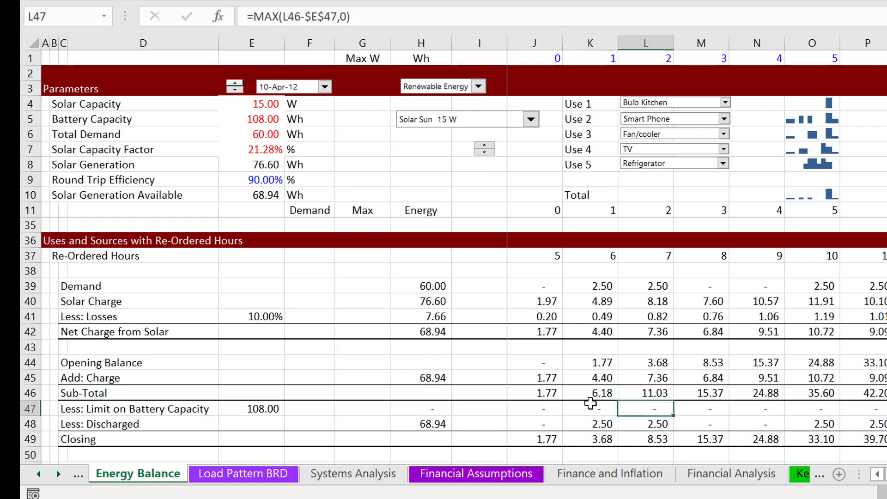
key("Left")
key("Left")
key("Left")
key("Left")
key("Left")
key("Left")
key("Left")
key("Left")
key("Left")
key("Left")
key("Left")
key("Left")
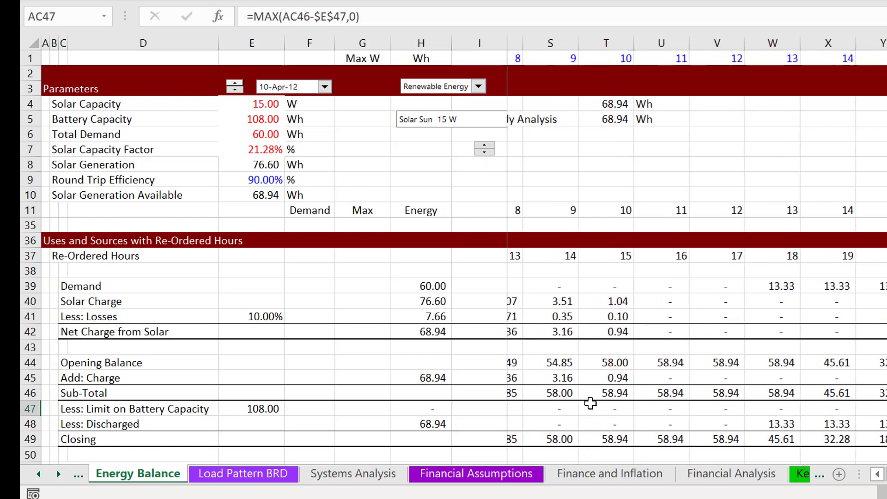
key("Left")
key("Left")
key("Left")
key("Left")
key("Left")
key("Left")
key("Left")
key("Left")
key("Left")
key("Left")
key("Left")
key("Left")
key("Left")
key("Left")
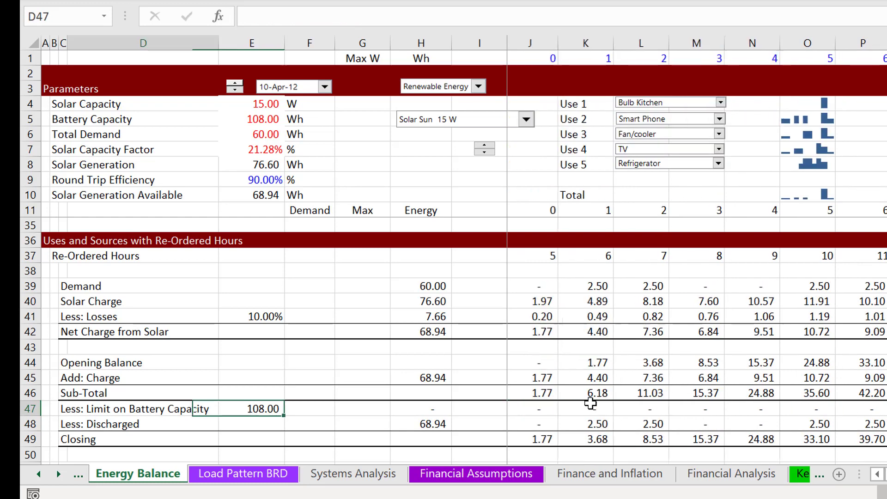
key("Up")
key("Down")
key("Right")
key("Right")
key("Right")
key("Right")
key("Right")
key("Right")
key("Right")
key("Right")
key("Right")
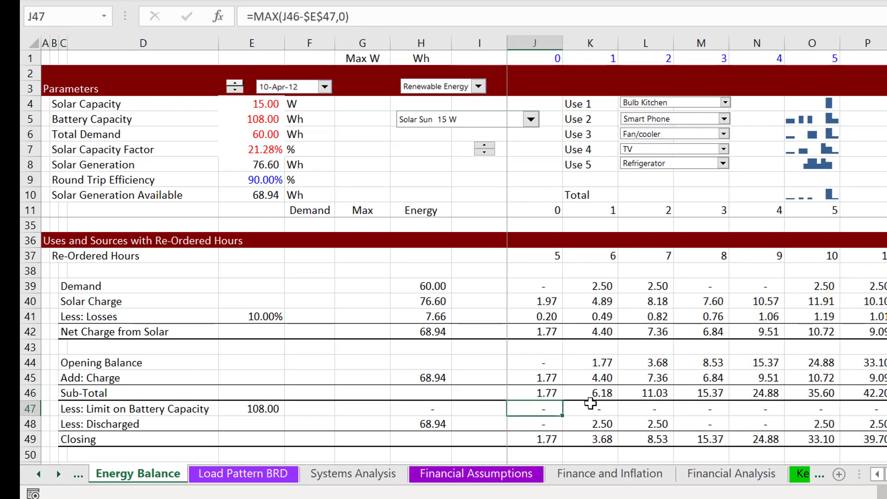
- Inspect the Less: Discharged MIN and LOOKUP formula in J48 and view the Total Uses row it draws on
key("Down")
key("F2")
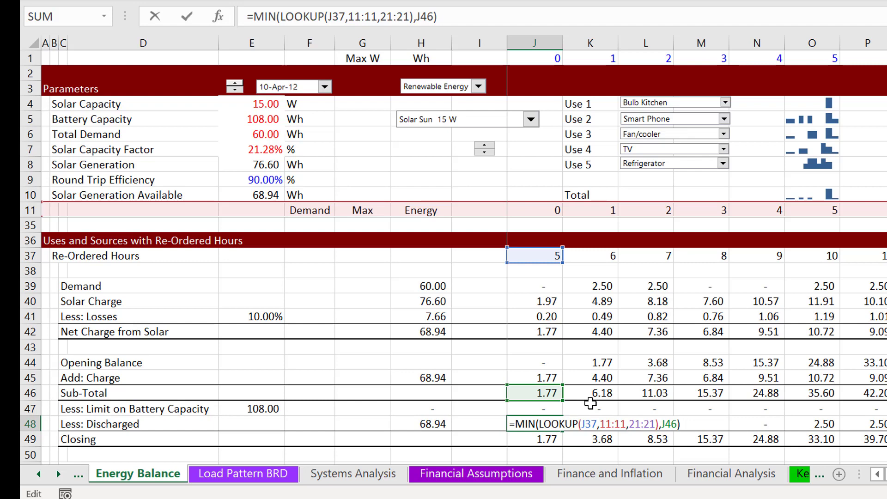
key("Escape")
key("Page_Up")
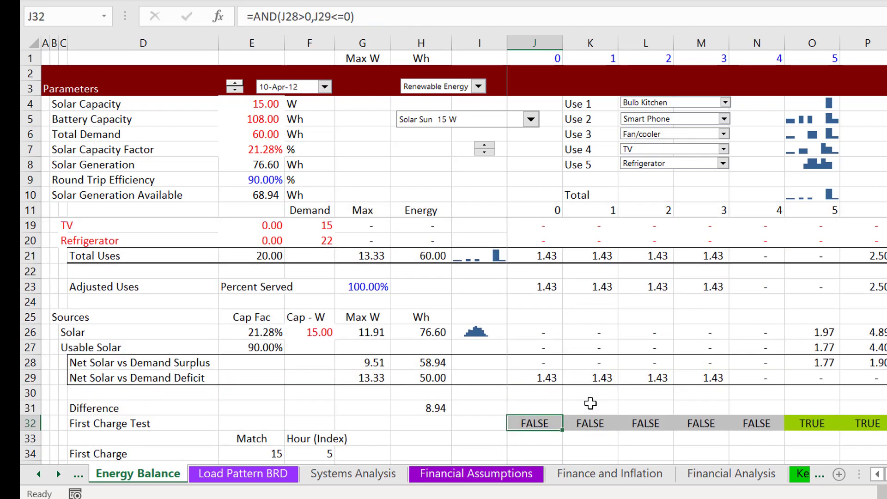
- Change the Total Uses label in cell D21 of the Energy Balance sheet to "Total Load"
key("Up")
key("Up")
key("Up")
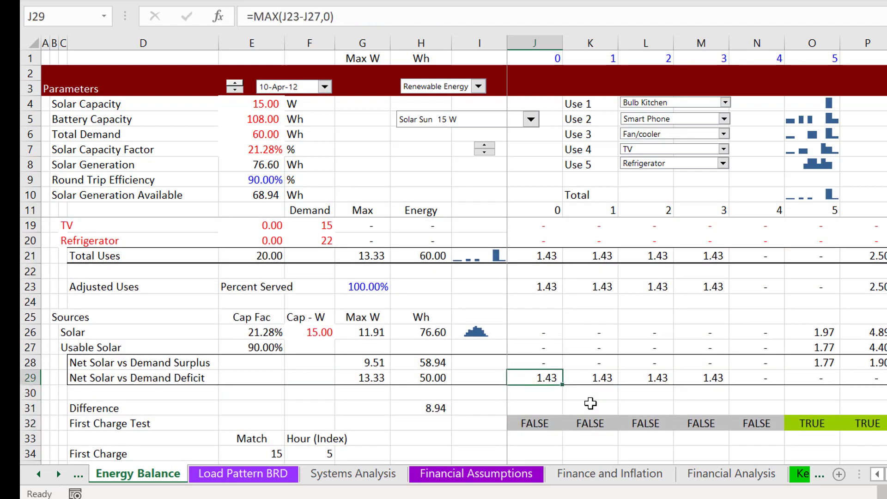
key("Up")
key("Up")
key("Up")
key("Up")
key("Up")
key("Up")
key("Up")
key("Up")
key("Up")
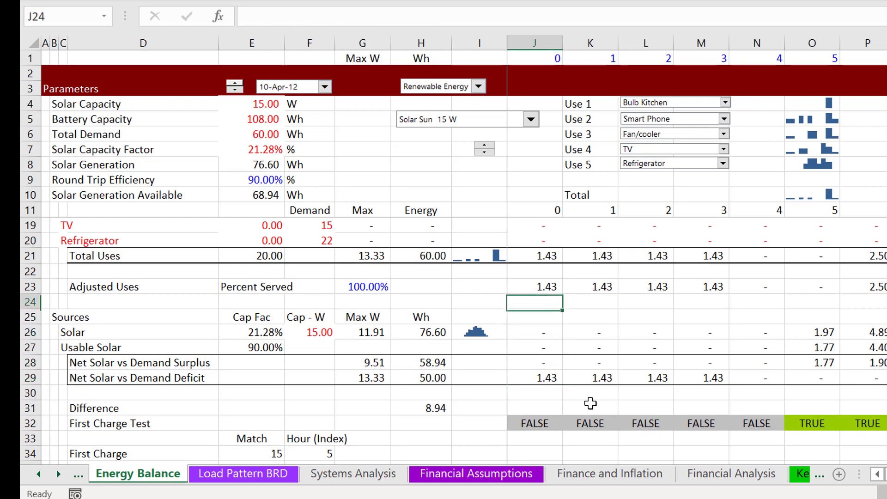
key("Up")
key("Up")
key("Down")
key("Down")
key("Down")
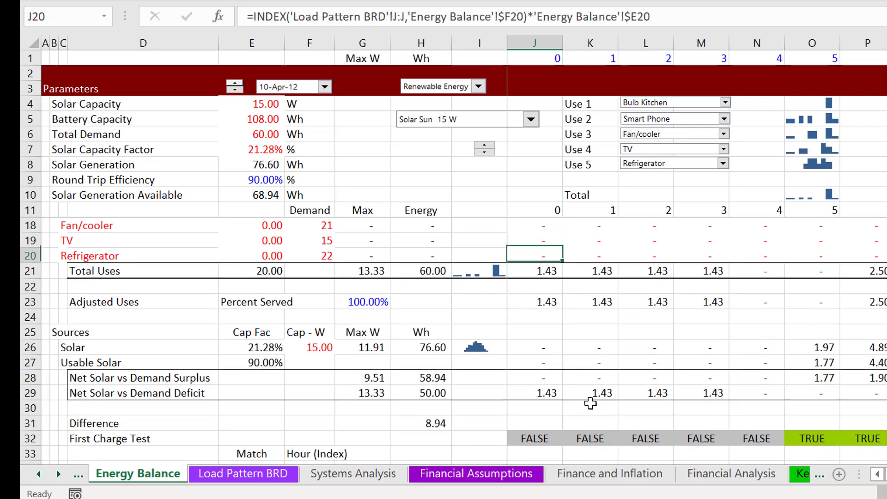
key("Left")
key("Left")
key("Left")
key("Home")
key("Right")
key("Right")
key("Right")
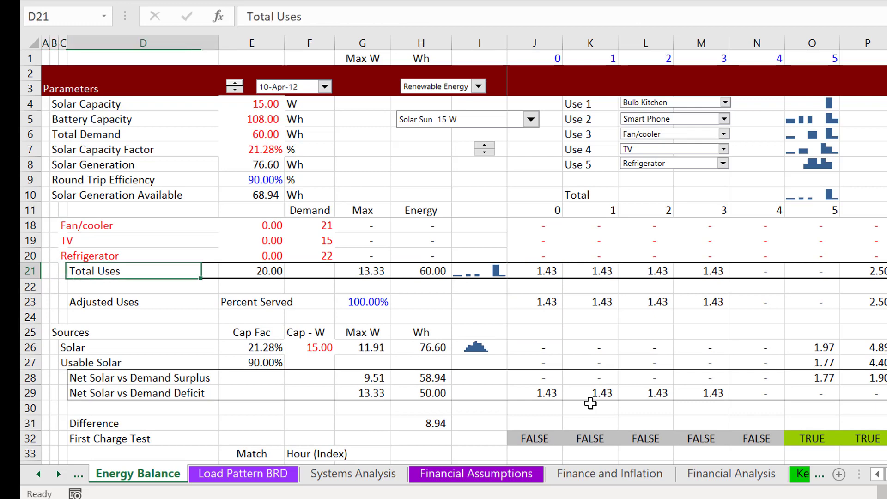
type("Total Load")
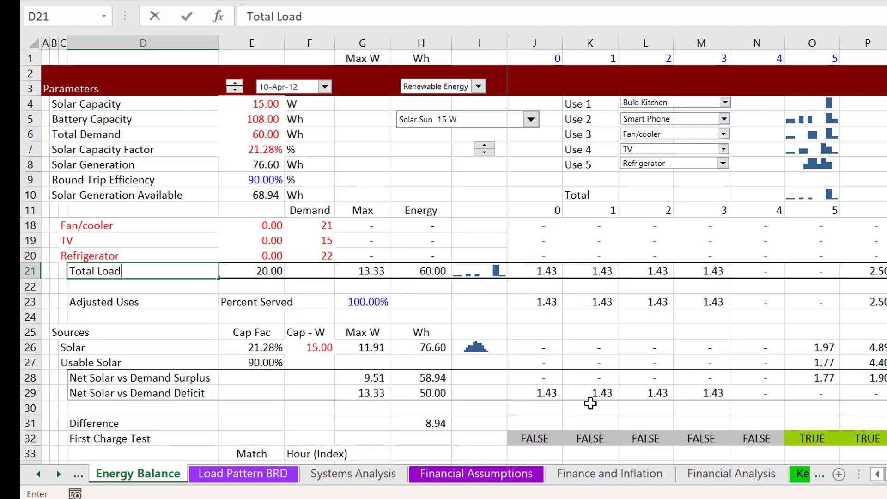
key("Return")
- Review the section with re-ordered hours, from the demand and solar charge rows down through the battery balance and percent served rows
key("Page_Down")
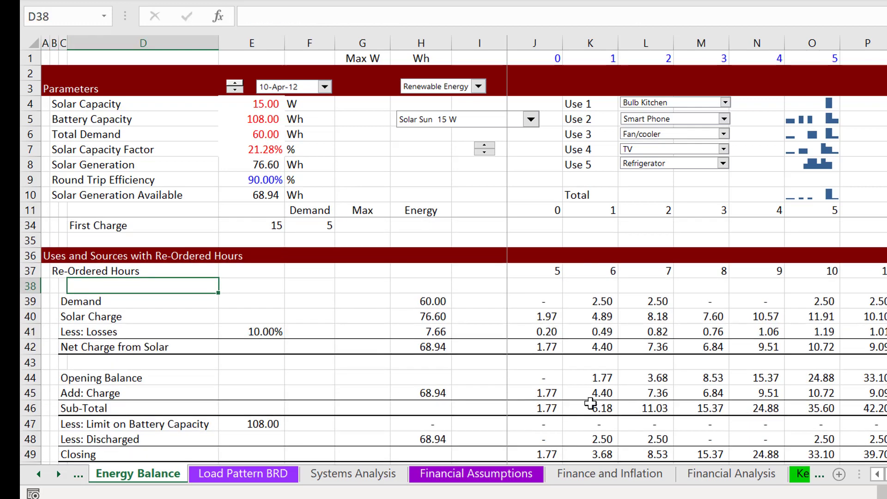
key("Down")
key("Down")
key("Down")
key("Down")
key("Down")
key("Down")
key("Down")
key("Down")
key("Down")
key("Down")
key("Down")
key("Down")
key("Down")
key("Down")
key("Down")
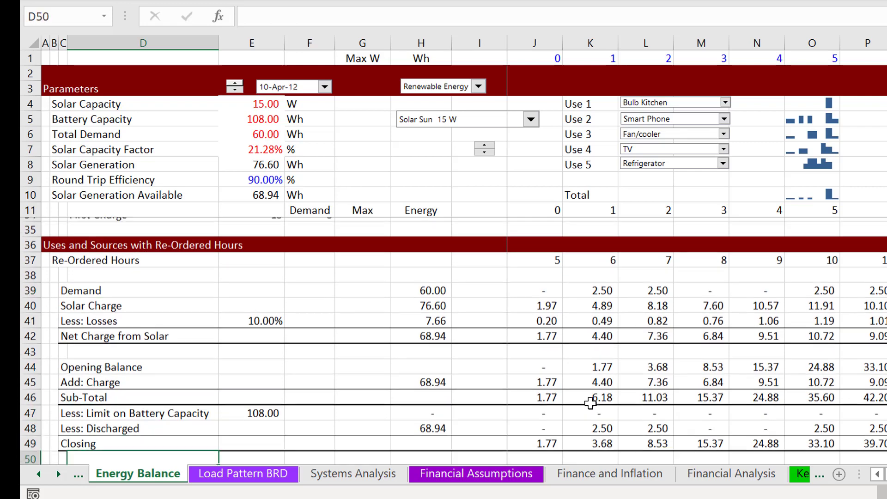
key("Up")
key("Up")
key("Up")
key("Up")
key("Up")
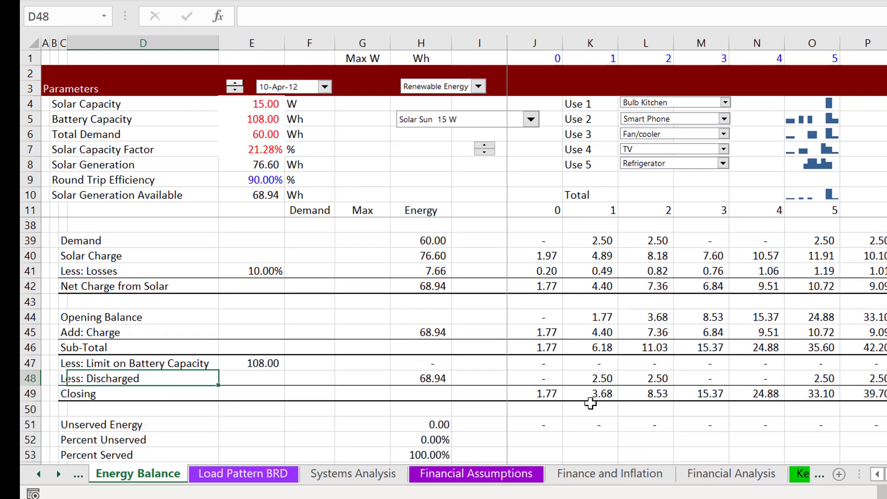
- Inspect the Less: Discharged formulas in row 48 across the hourly columns from J to Z
key("Right")
key("Right")
key("Right")
key("Right")
key("Right")
key("Right")
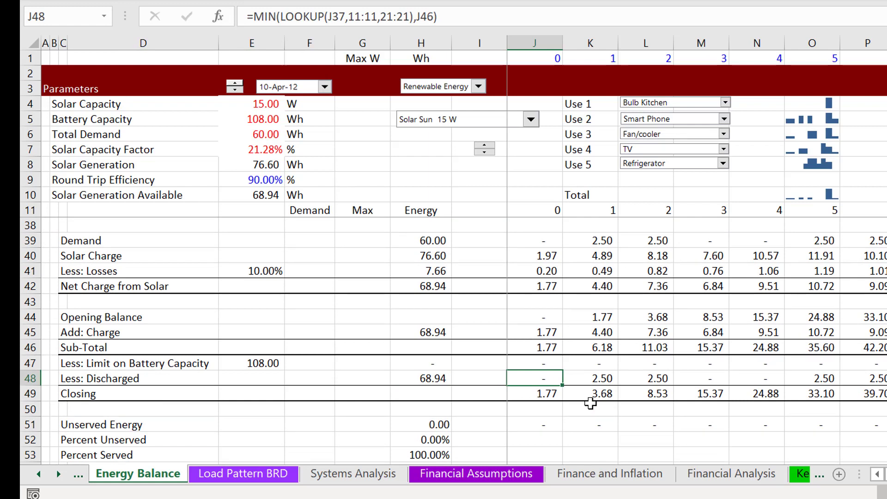
key("Right")
key("Right")
key("Right")
key("Right")
key("Right")
key("Right")
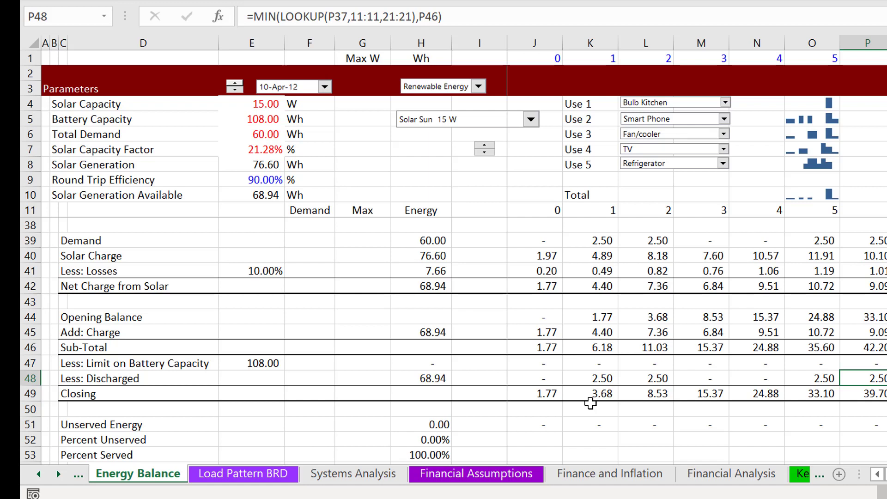
key("Right")
key("Right")
key("Right")
key("Right")
key("Right")
key("Right")
key("Right")
key("Right")
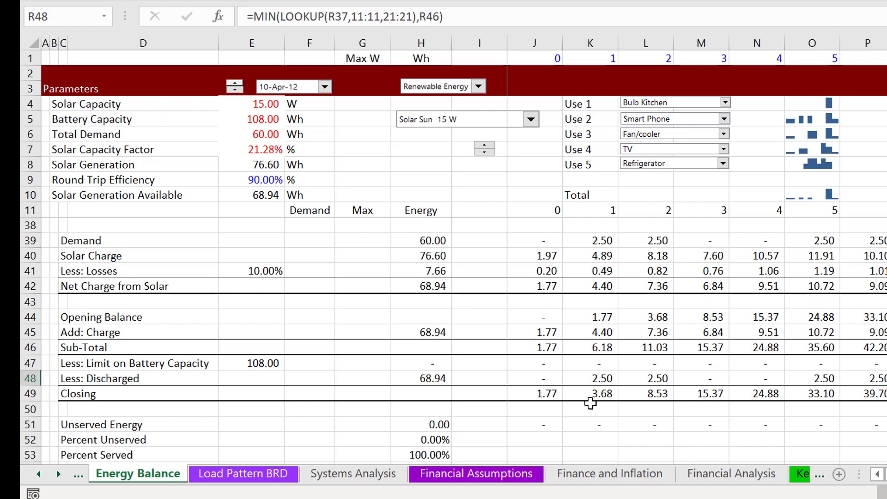
key("Right")
key("Right")
key("Right")
key("Right")
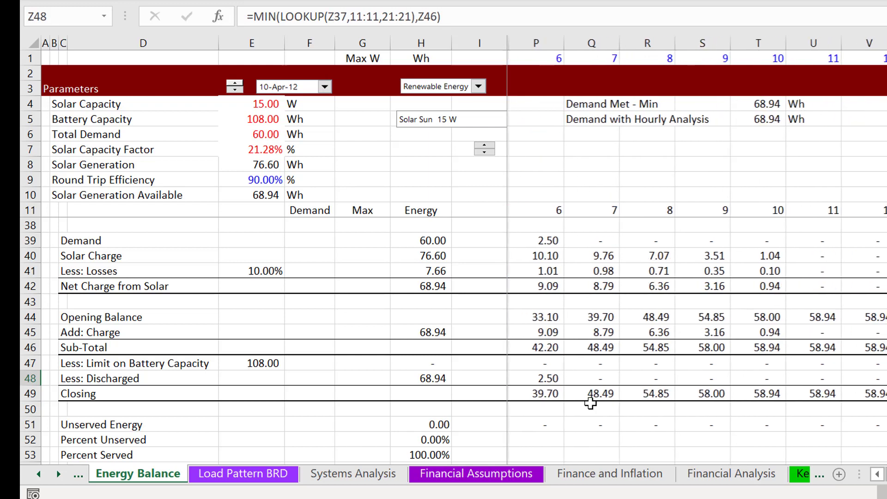
- Check the battery balance formulas in column W, comparing the battery capacity limit with the discharged amount
key("Left")
key("Left")
key("Left")
key("Left")
key("Left")
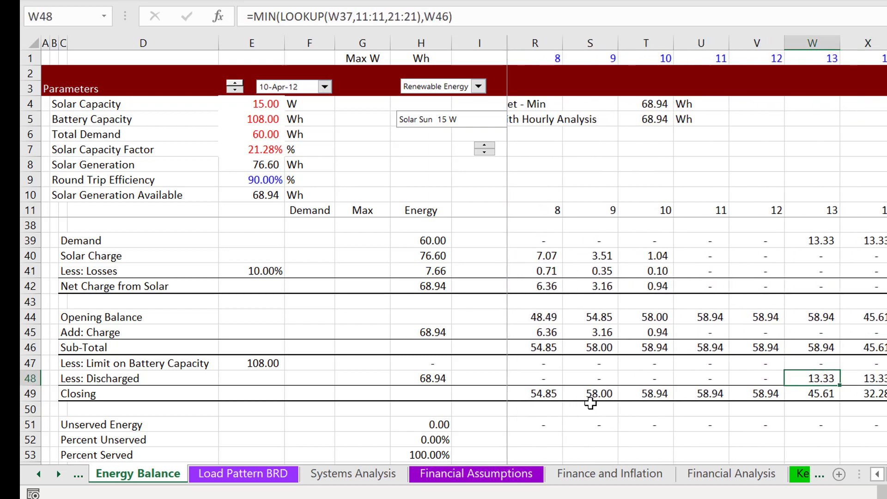
key("Up")
key("Up")
key("Down")
key("Down")
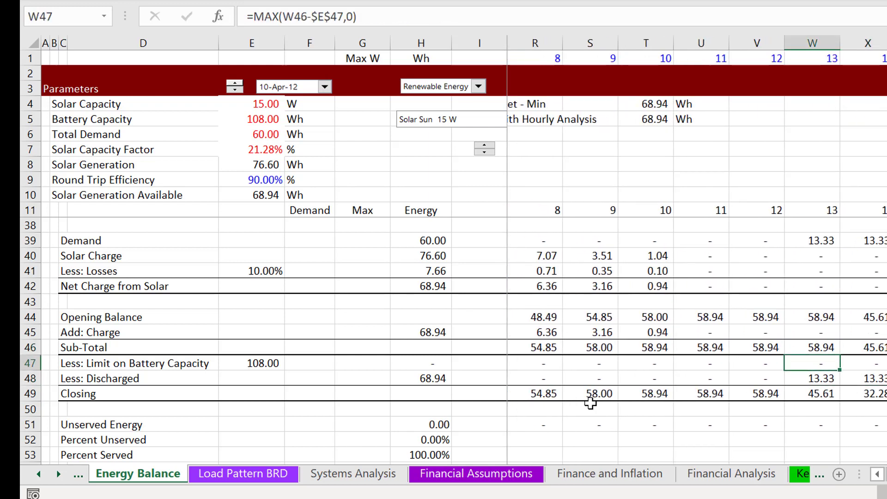
- Inspect the Less: Discharged formulas in row 48 for the remaining hours out to column AG
key("Right")
key("Right")
key("Right")
key("Right")
key("Right")
key("Right")
key("Right")
key("Right")
key("Right")
key("Right")
key("Right")
key("Right")
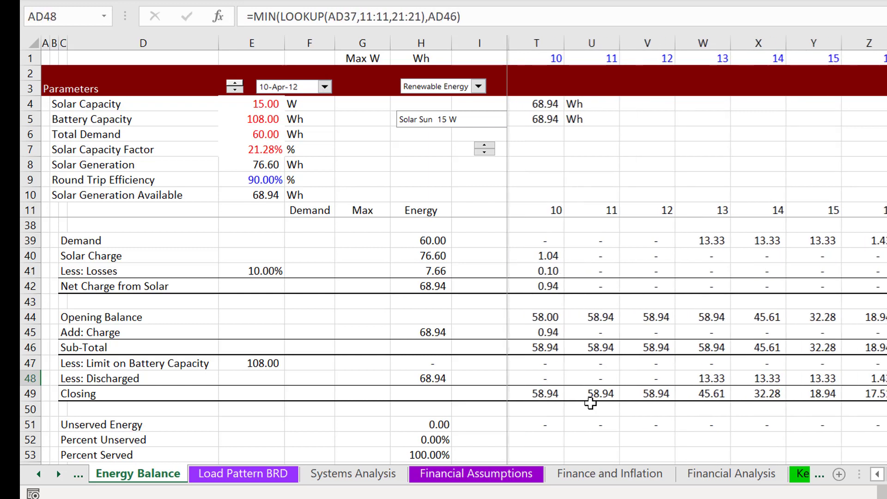
key("Left")
key("Left")
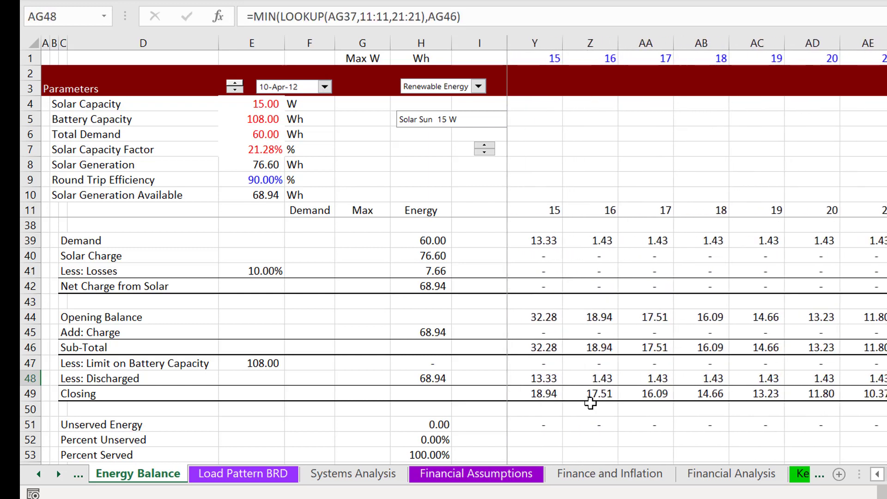
- Examine column AG's formulas from the re-ordered hours section through the opening balance and down to the unserved energy row
key("Up")
key("Up")
key("Up")
key("Up")
key("Up")
key("Up")
key("Up")
key("Up")
key("Up")
key("Up")
key("Up")
key("Up")
key("Up")
key("Up")
key("Up")
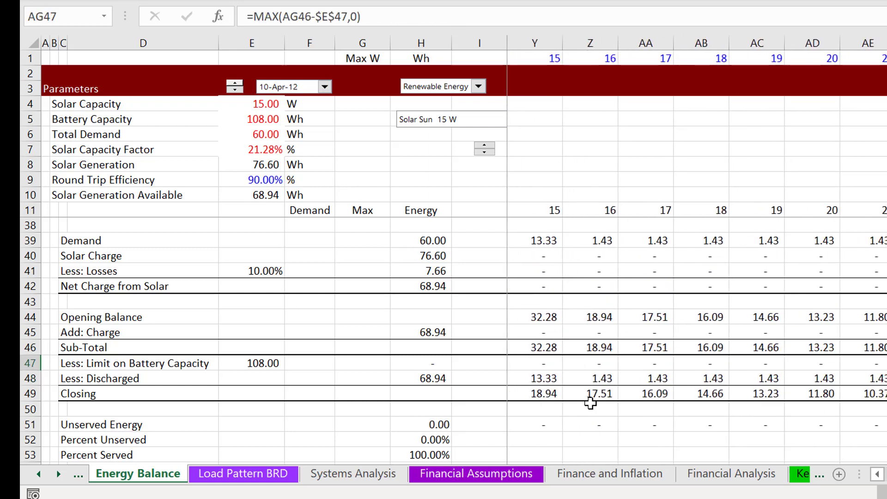
key("Down")
key("Down")
key("Down")
key("Down")
key("Down")
key("Down")
key("Down")
key("Down")
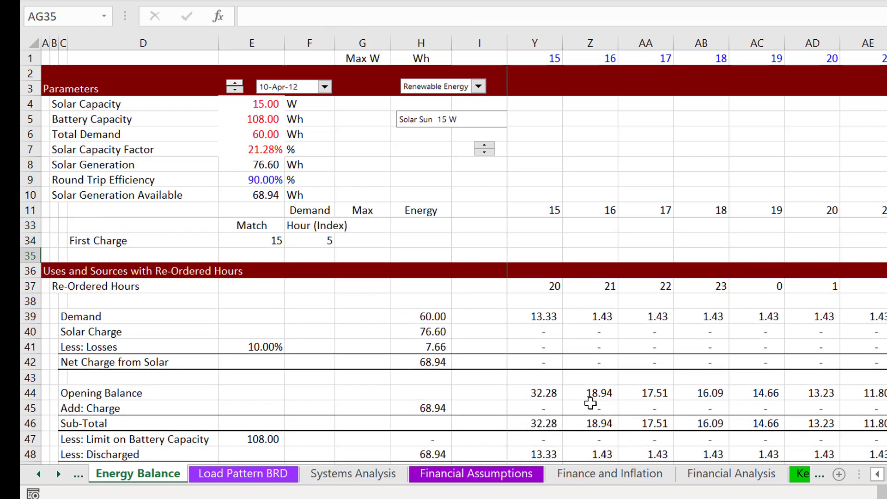
key("Down")
key("Down")
key("Down")
key("Down")
key("Down")
key("Down")
key("Down")
key("Down")
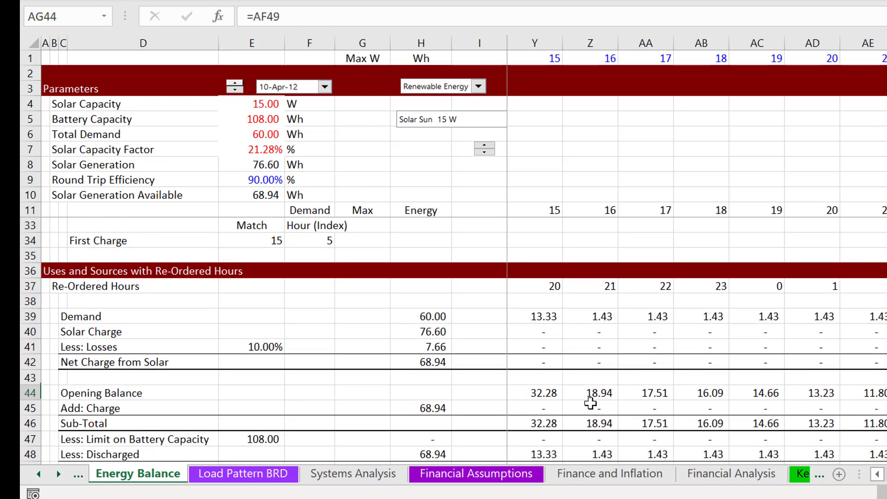
key("Down")
key("Down")
key("Down")
key("Down")
key("Down")
key("Down")
key("Down")
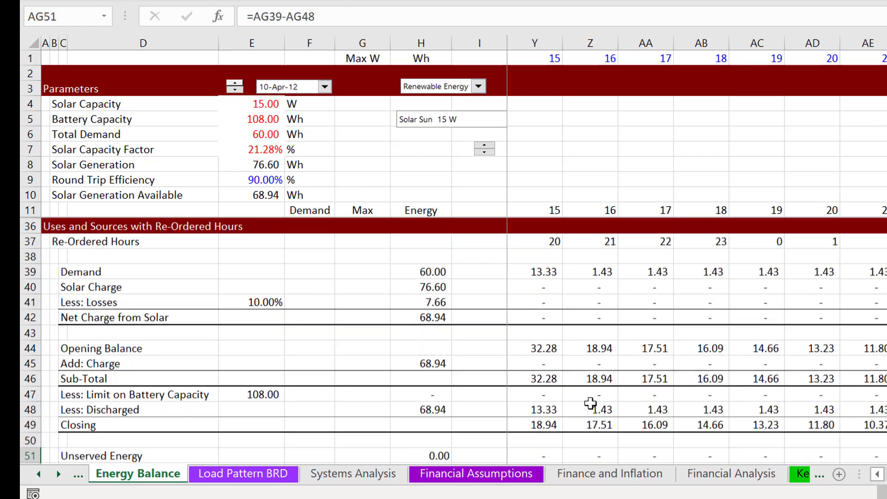
- Go back to the Less: Discharged row and review its formulas backwards from the last hours of the day
key("Up")
key("Up")
key("Up")
key("Up")
key("Up")
key("Up")
key("Up")
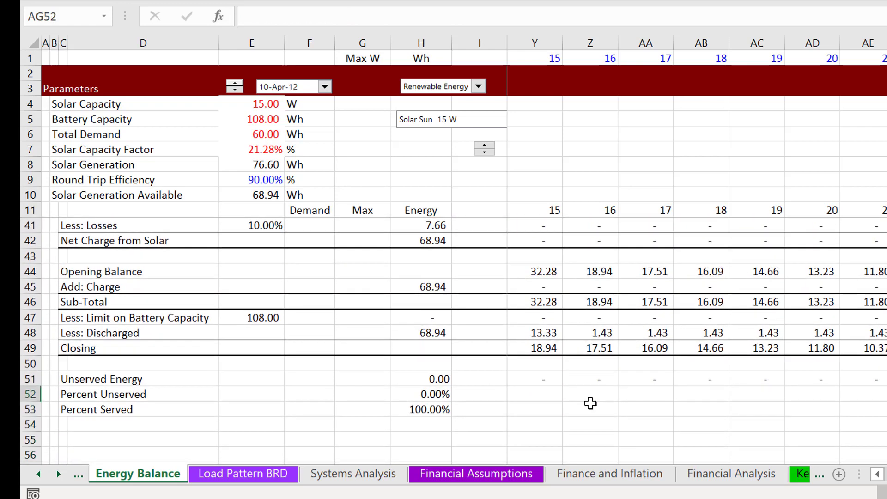
key("Up")
key("Left")
key("Left")
key("Left")
key("Left")
key("Left")
key("Left")
key("Left")
key("Left")
key("Left")
key("Left")
key("Left")
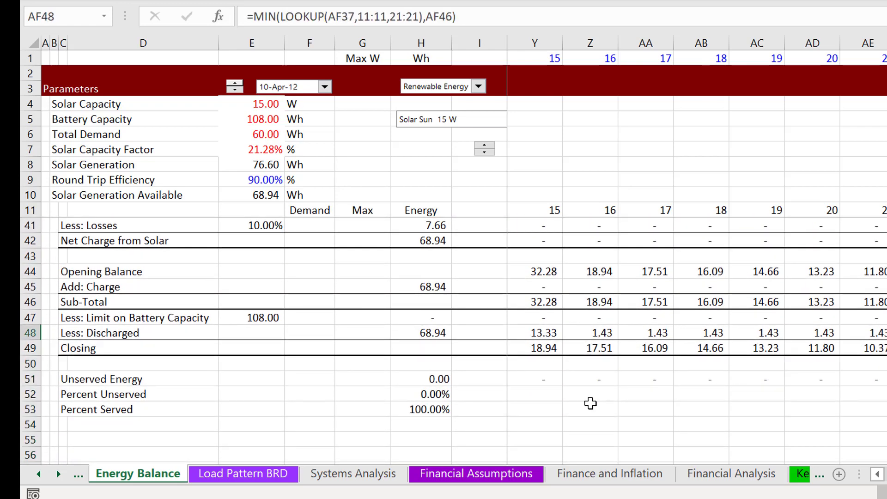
- Inspect the Less: Discharged formula for hour 0 in cell J48 and trace the cells its MIN and LOOKUP functions reference
key("Left")
key("Left")
key("Left")
key("Left")
key("Left")
key("Left")
key("Left")
key("Left")
key("Left")
key("Left")
key("Left")
key("Left")
key("Left")
key("Left")
key("Left")
key("Left")
key("Left")
key("Left")
key("Left")
key("Left")
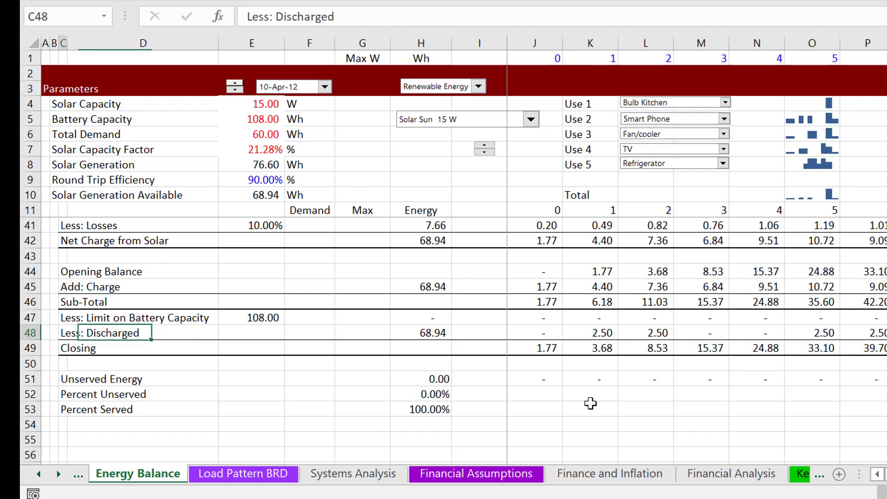
key("Right")
key("Right")
key("Right")
key("Right")
key("Right")
key("Right")
key("Right")
key("Right")
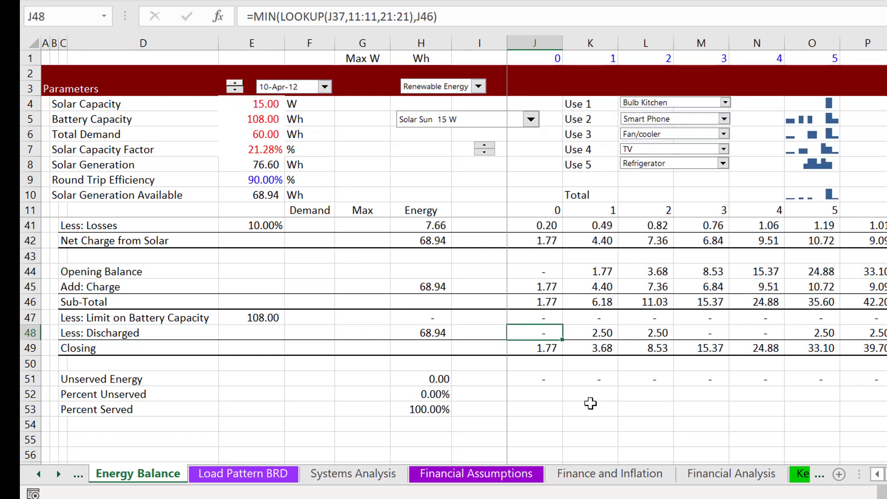
key("F2")
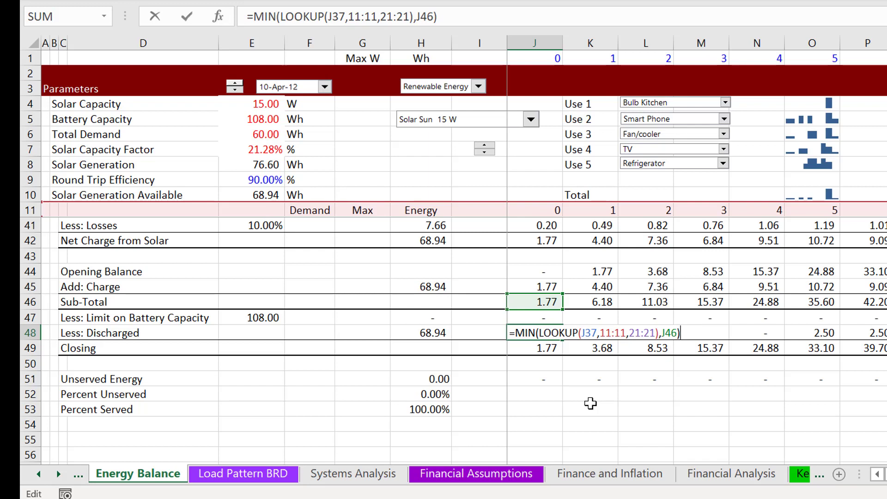
key("ctrl+Return")
key("Left")
key("Right")
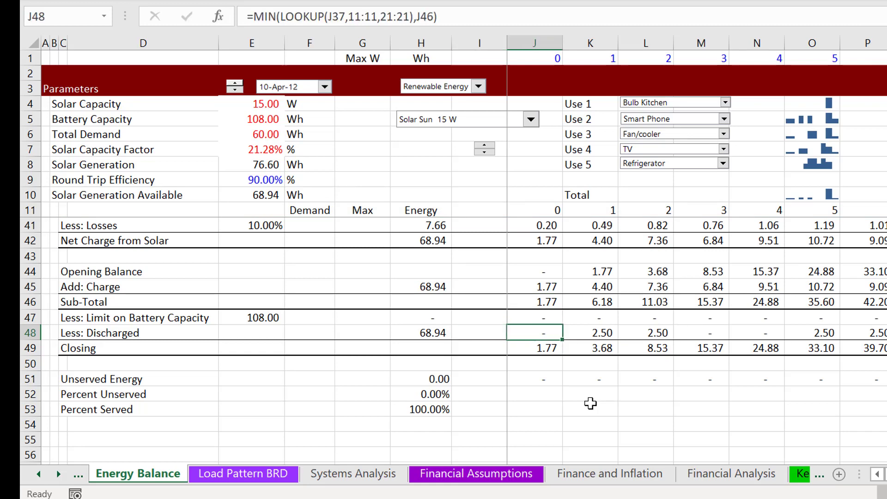
- Review the battery Sub-Total formulas in row 46 across the hours of the day
key("Up")
key("Up")
key("Right")
key("Right")
key("Right")
key("Right")
key("Right")
key("Right")
key("Right")
key("Right")
key("Right")
key("Right")
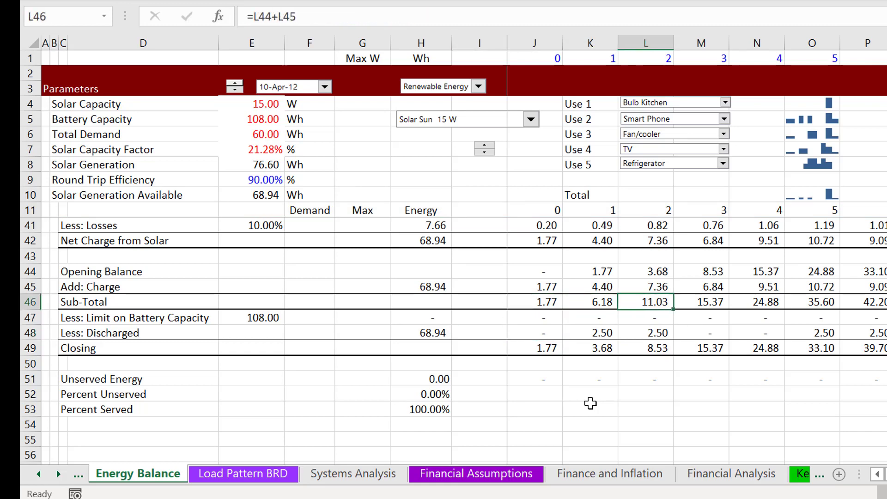
key("Right")
key("Right")
key("Right")
key("Right")
key("Right")
key("Right")
key("Right")
key("Right")
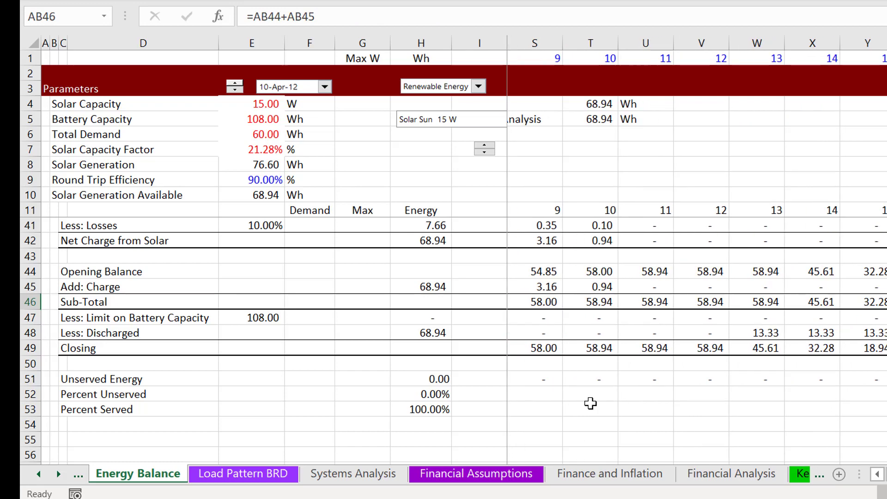
key("Left")
key("Left")
key("Left")
key("Left")
key("Left")
key("Left")
key("Left")
key("Left")
key("Left")
key("Left")
key("Left")
key("Left")
key("Left")
key("Left")
key("Left")
key("Left")
key("Left")
key("Left")
key("Left")
key("Left")
key("Left")
key("Left")
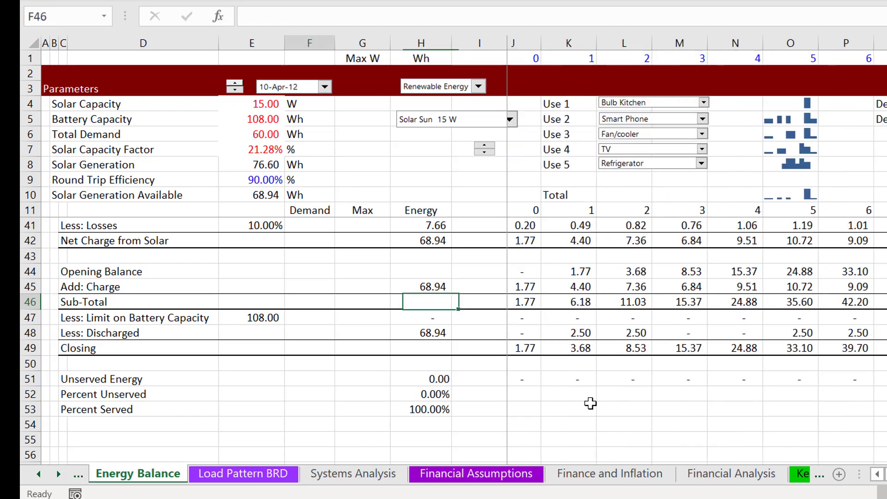
- Insert a blank row above the Less: Discharged row
key("Down")
key("Down")
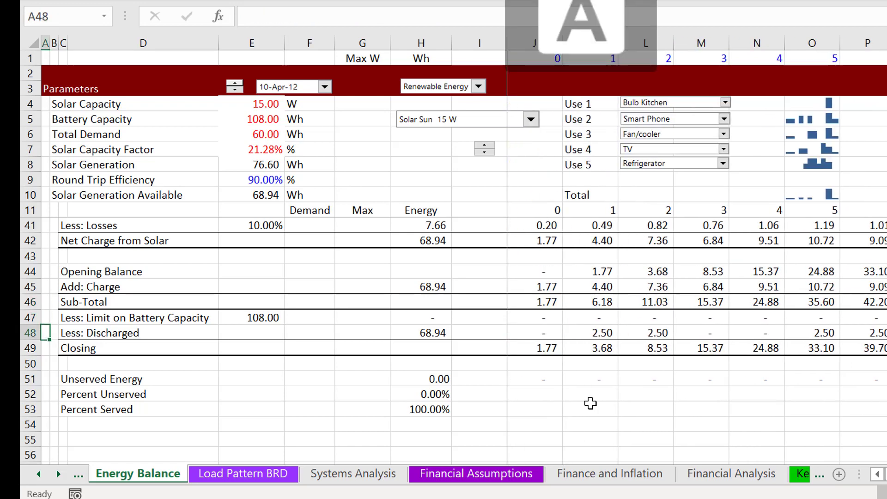
key("shift+space")
key("ctrl+shift+plus")
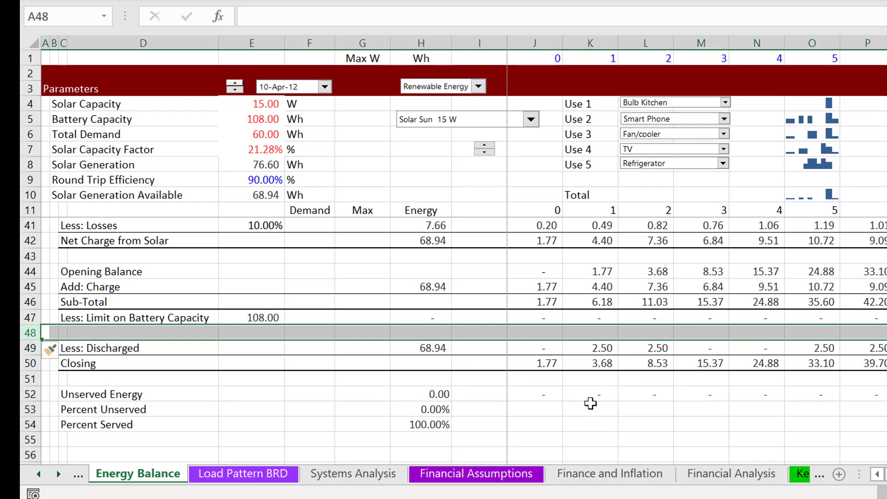
- Rename the Sub-Total label in C46 as "Sub-Total After Charge"
key("Right")
key("Right")
key("Up")
key("Up")
key("F2")
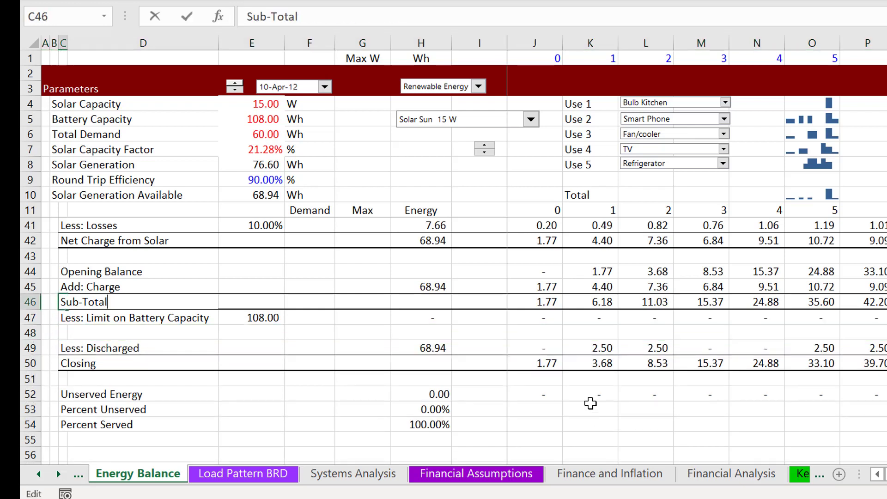
type("AFT")
key("BackSpace")
key("BackSpace")
key("BackSpace")
type("Aft")
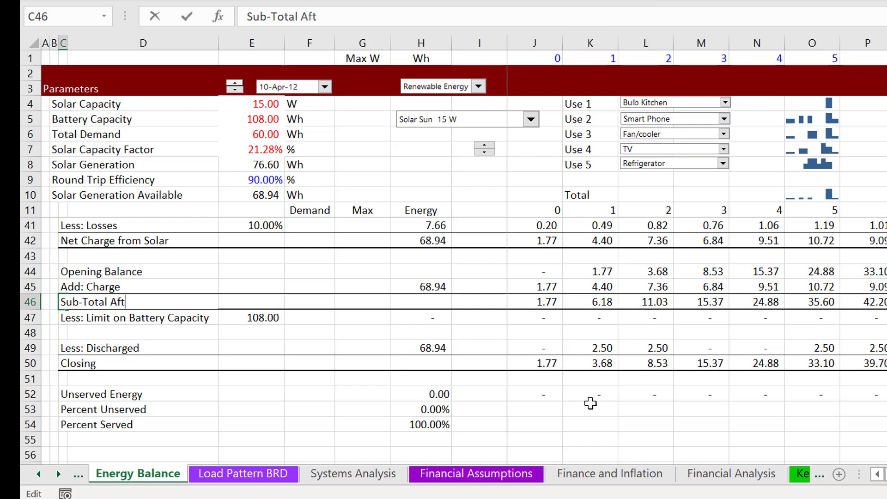
type("er Charge")
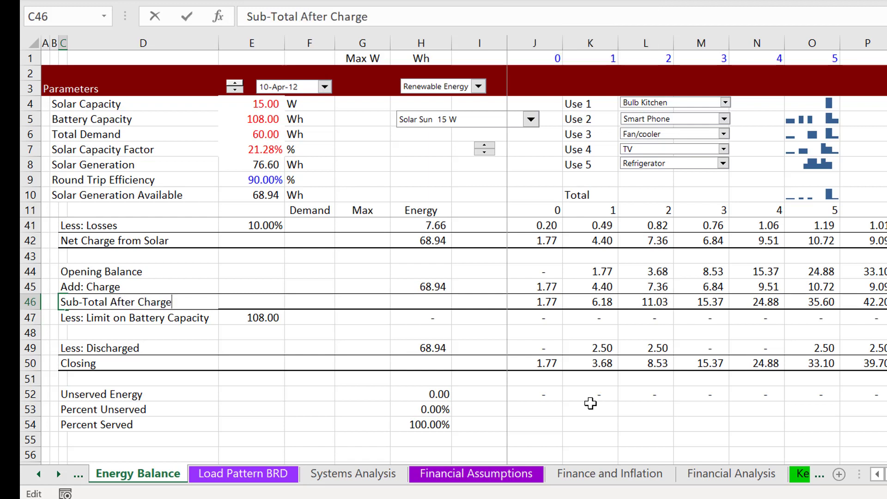
key("Return")
key("Down")
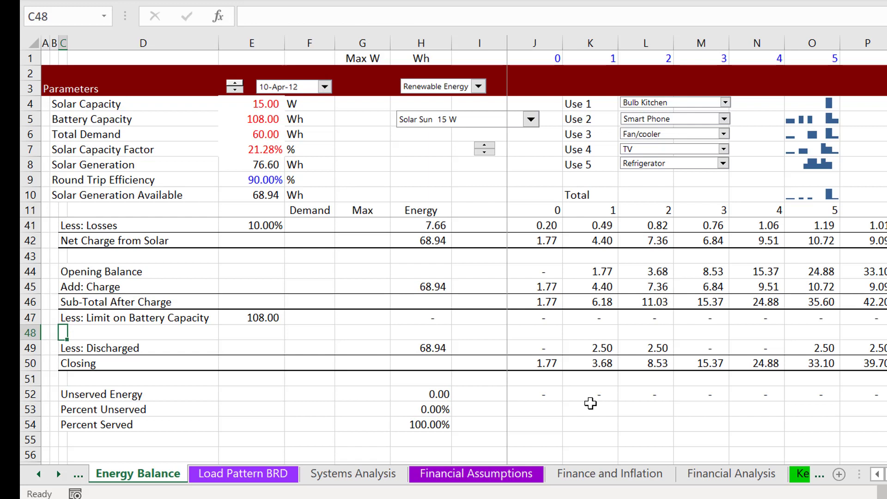
- Label the new row 48 "Sub-Total After Batter Capacity Limt" in cell C48
type("Sub-")
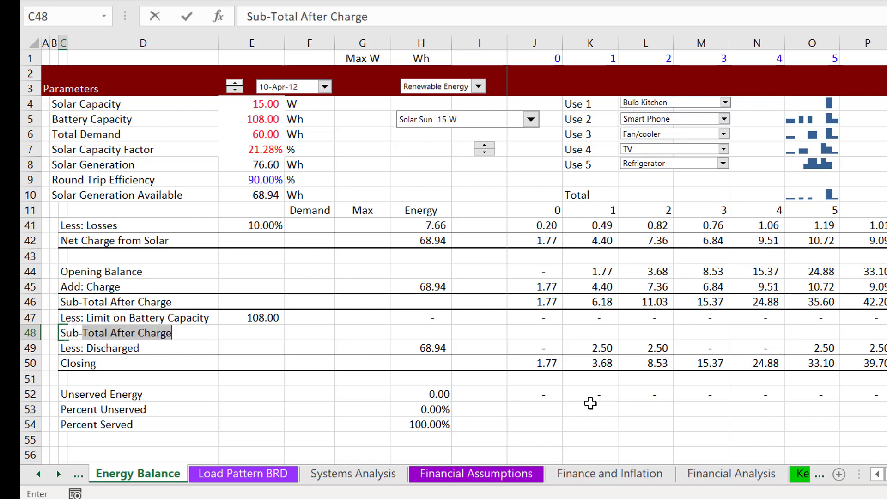
type("t")
key("BackSpace")
key("BackSpace")
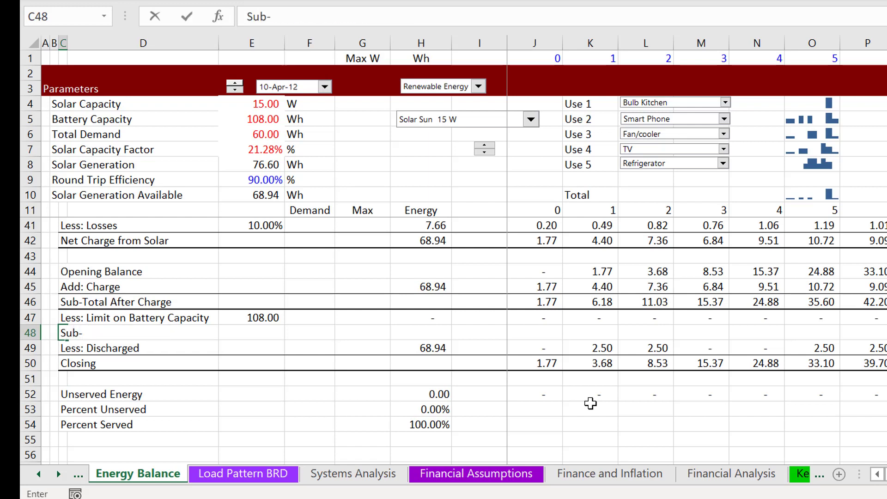
type("Toat")
key("BackSpace")
key("BackSpace")
type("t")
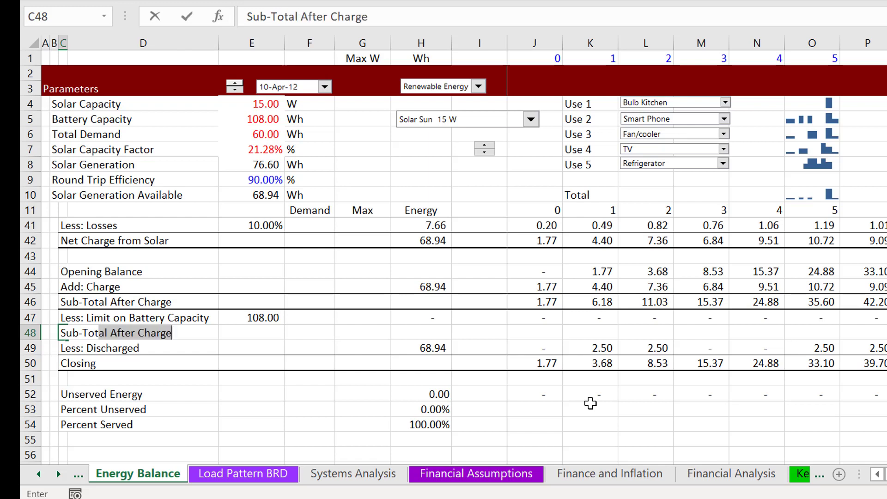
type("al After ")
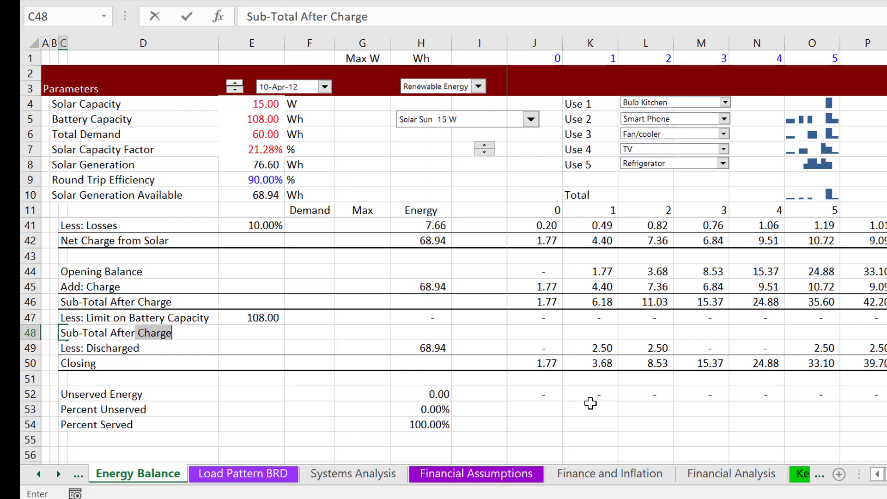
type("Batter")
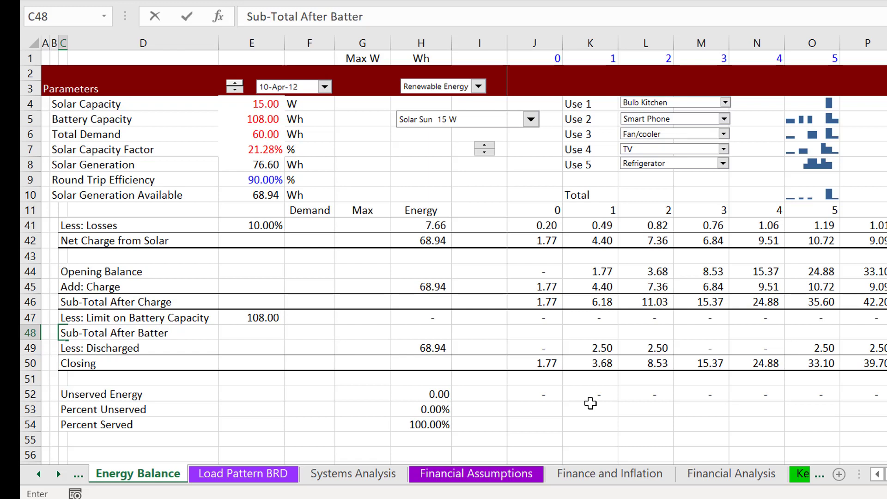
type(" Lim")
key("BackSpace")
key("BackSpace")
key("BackSpace")
type("Capacity")
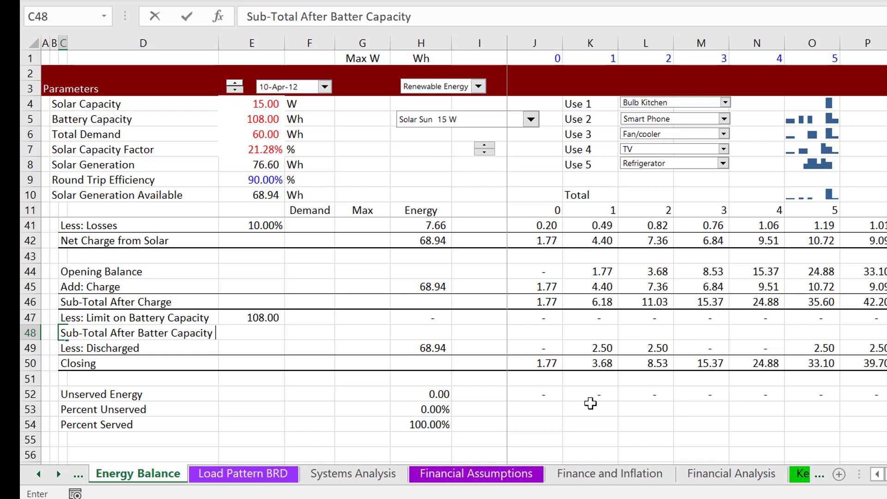
type(" Limt")
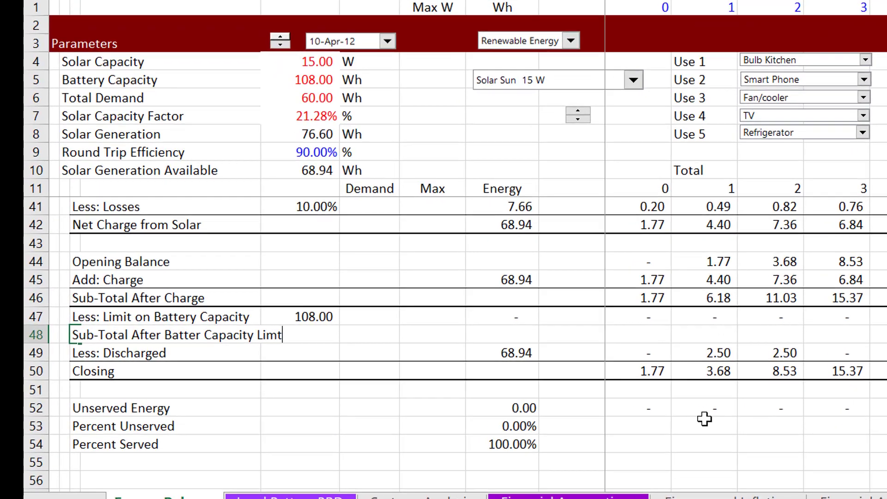
key("Return")
- In J48, calculate the new subtotal for hour 0 as the sub-total after charge minus the battery capacity limit, =J46-J47
key("Up")
key("Right")
key("Right")
key("Right")
key("Right")
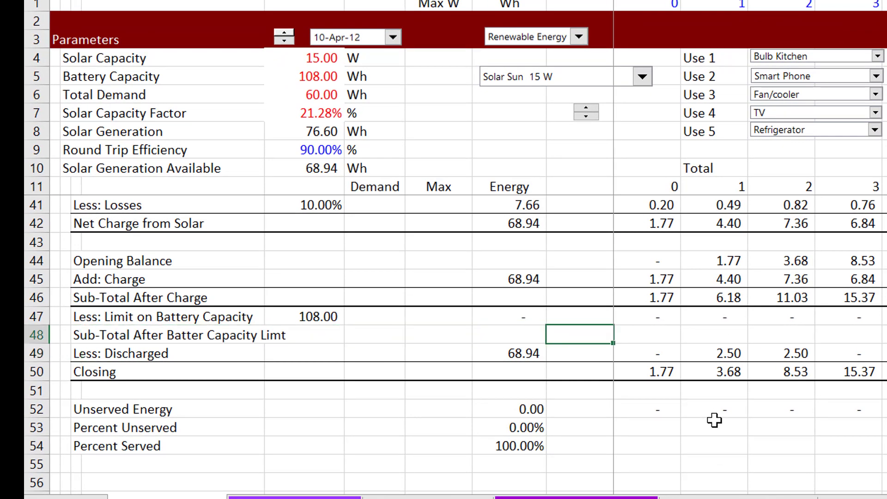
key("Right")
type("=")
key("Up")
key("Up")
type("-")
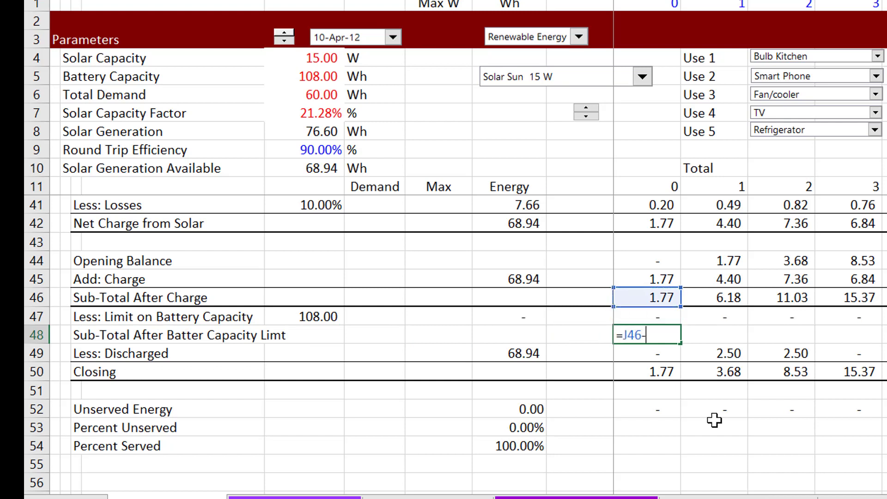
key("Up")
key("Return")
key("Up")
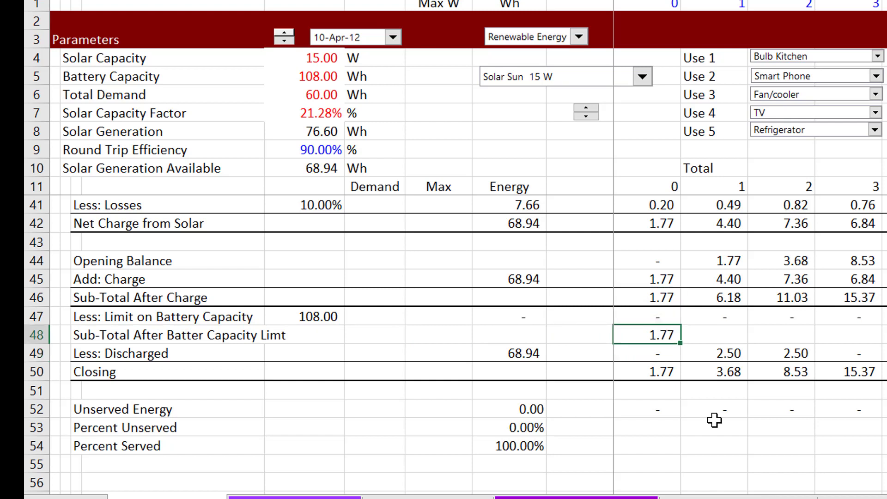
- Fill the J48 subtotal formula to the right across the remaining hours of row 48
key("shift+Right")
key("shift+Right")
key("shift+Right")
key("ctrl+r")
key("Up")
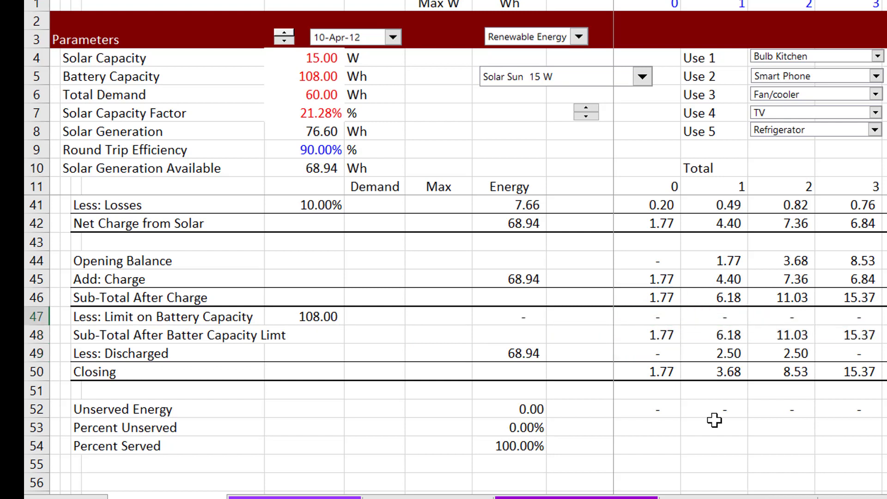
scroll(715, 421, "right", 5)
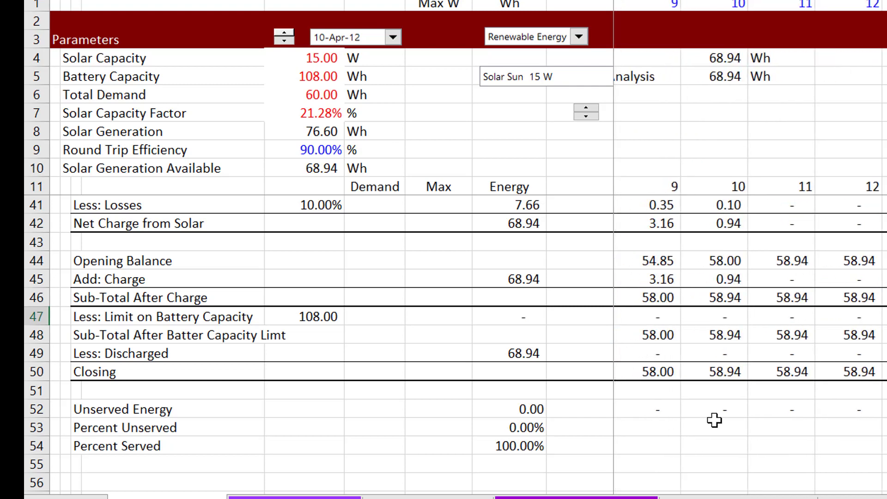
- Apply the subtotal border lines to row 48 from its label in column C across the hourly values
key("Left")
key("Left")
key("Left")
key("Left")
key("Left")
key("Left")
key("Left")
key("Left")
key("Left")
key("Left")
key("Left")
key("Left")
key("Left")
key("Left")
key("Left")
key("Left")
key("Left")
key("Left")
key("Left")
key("Left")
key("Down")
key("Right")
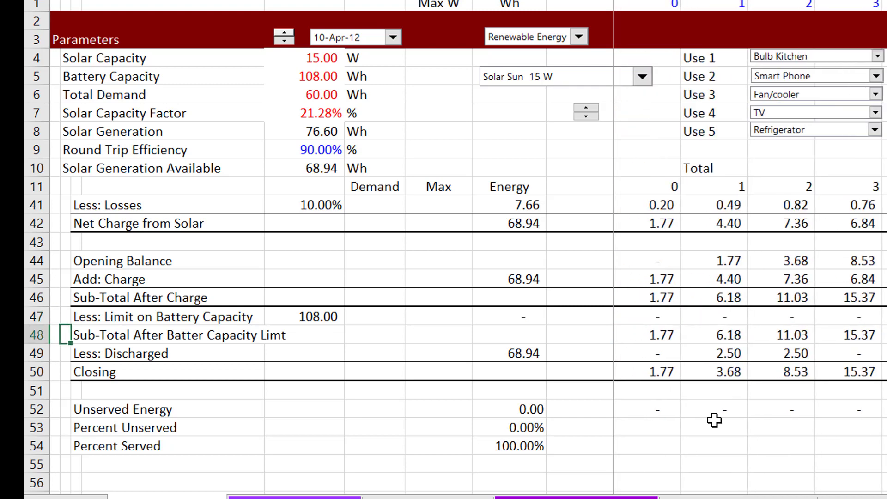
key("Right")
key("ctrl+shift+Right")
key("ctrl+shift+Right")
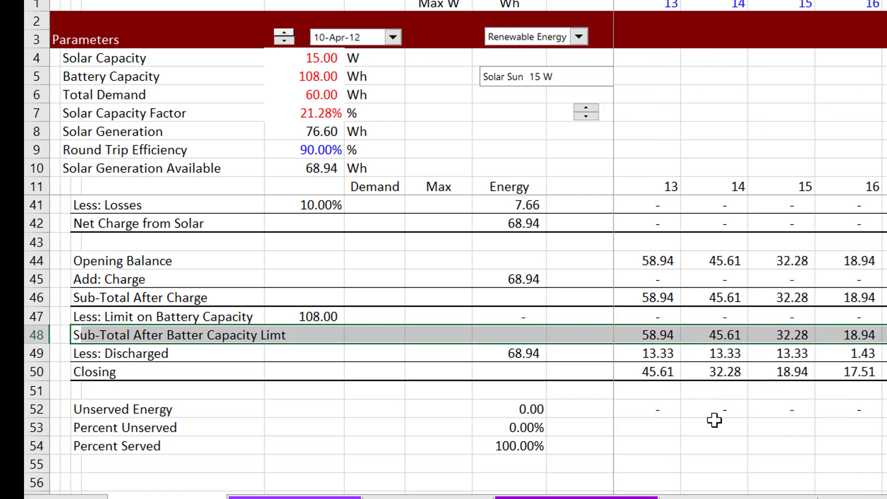
key("F4")
key("Left")
key("Left")
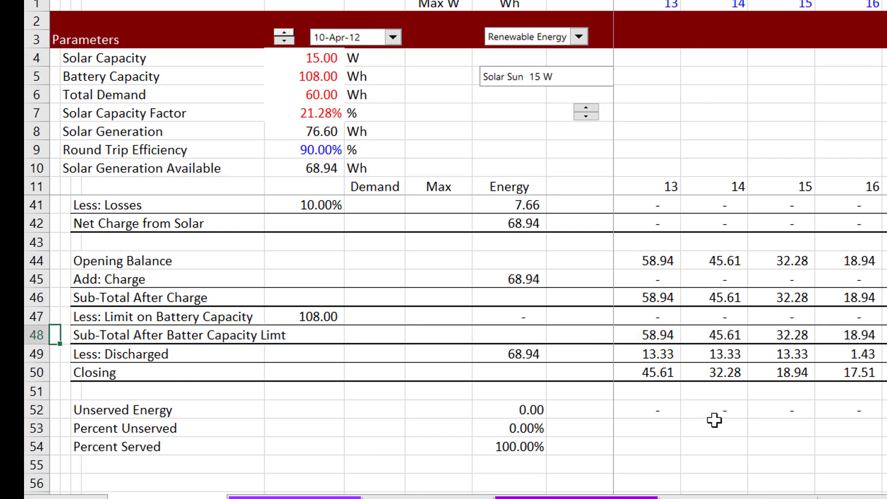
- Examine the battery capacity limit formula for hour 0 in J47
key("Right")
key("Right")
key("Right")
key("Right")
key("Right")
key("Right")
key("Right")
key("Right")
key("Right")
key("Right")
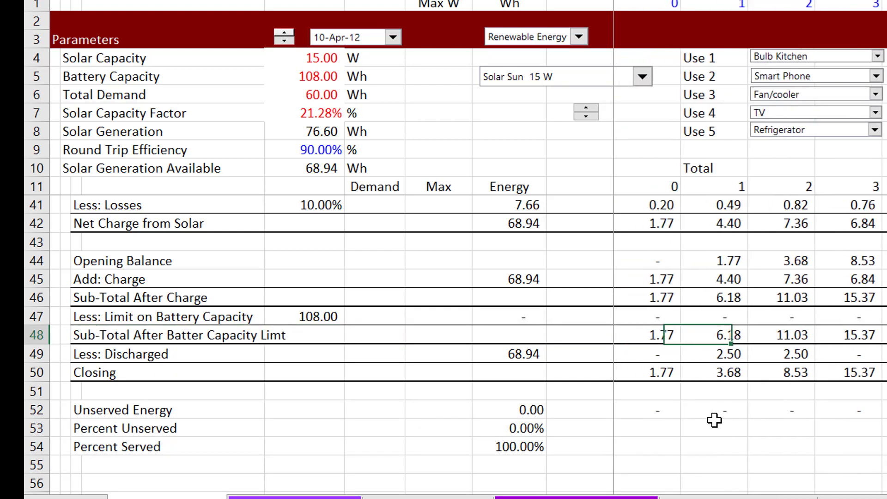
key("Down")
key("Left")
key("Left")
key("Left")
key("Left")
key("Right")
key("Right")
key("Right")
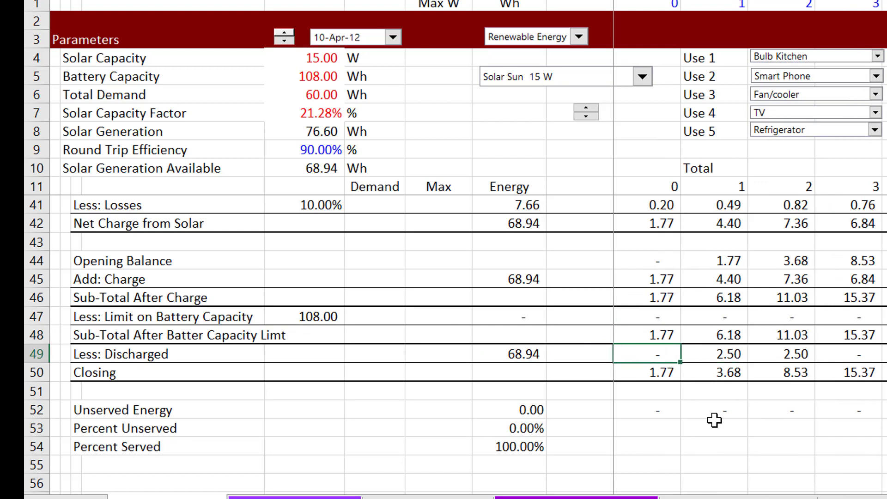
key("Up")
key("Up")
key("F2")
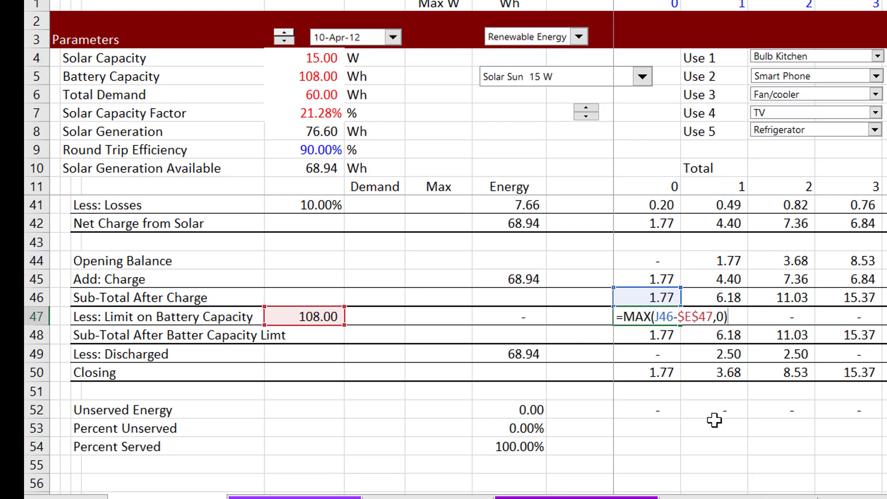
key("Return")
- Change the J49 discharge formula's second MIN argument to J48, giving =MIN(LOOKUP(J37,11:11,21:21),J48)
key("Down")
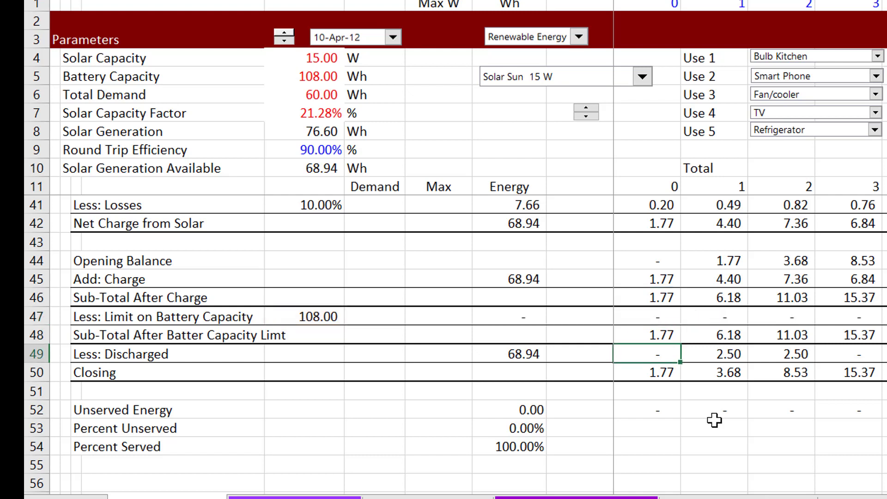
key("F2")
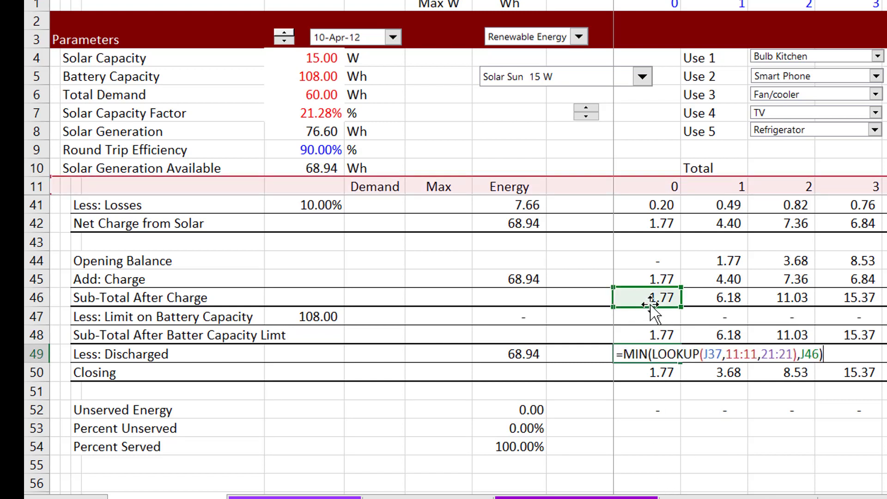
left_click_drag(650, 305, 653, 328)
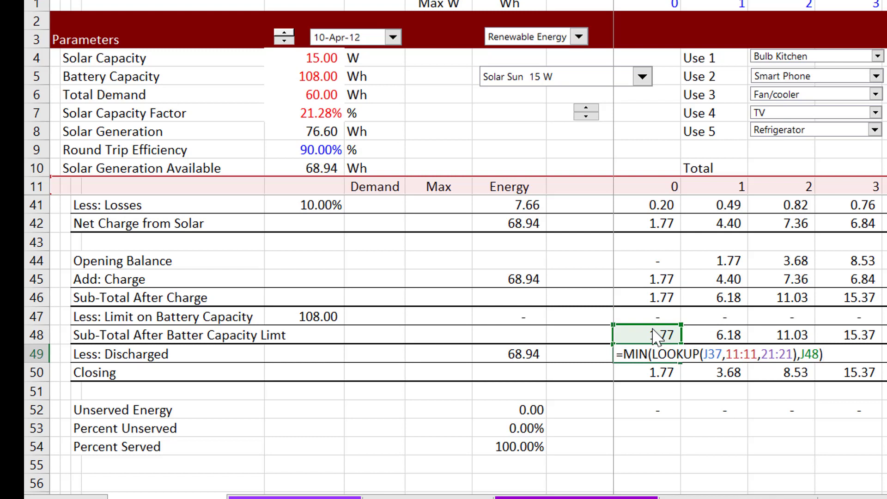
key("Return")
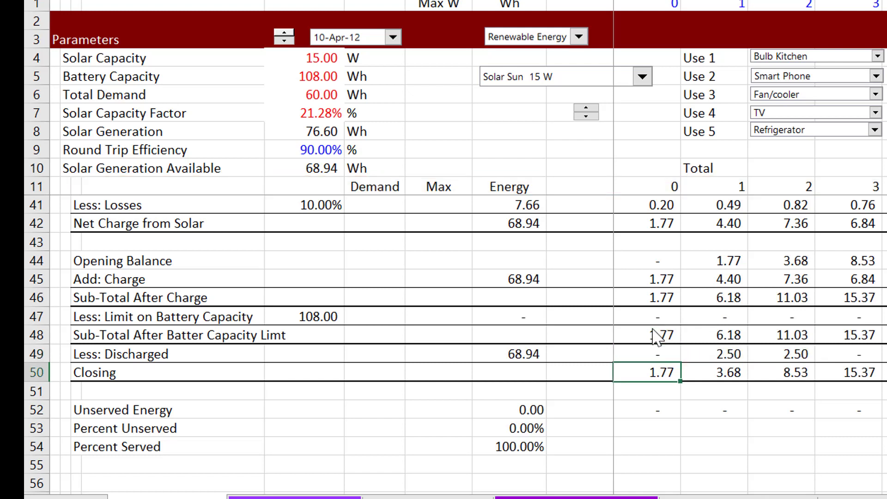
- Fill the J49 discharge formula to the right across the remaining hours of row 49
key("Up")
key("ctrl+shift+Right")
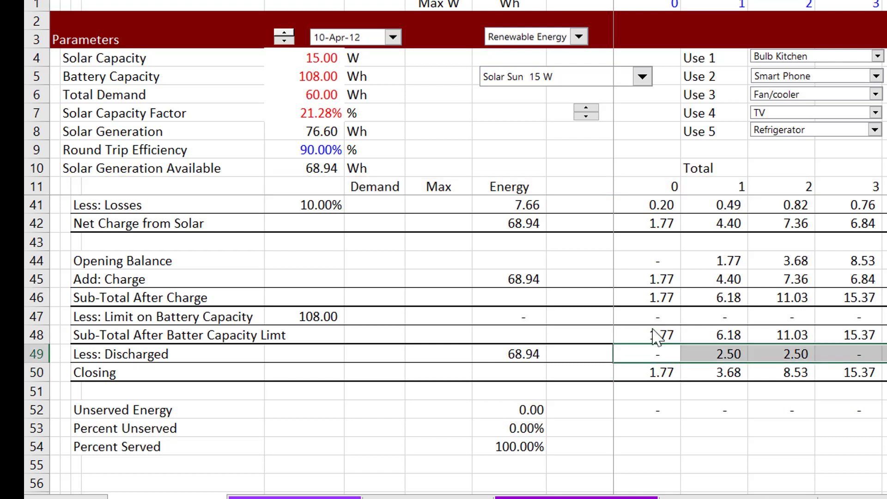
key("Left")
key("Right")
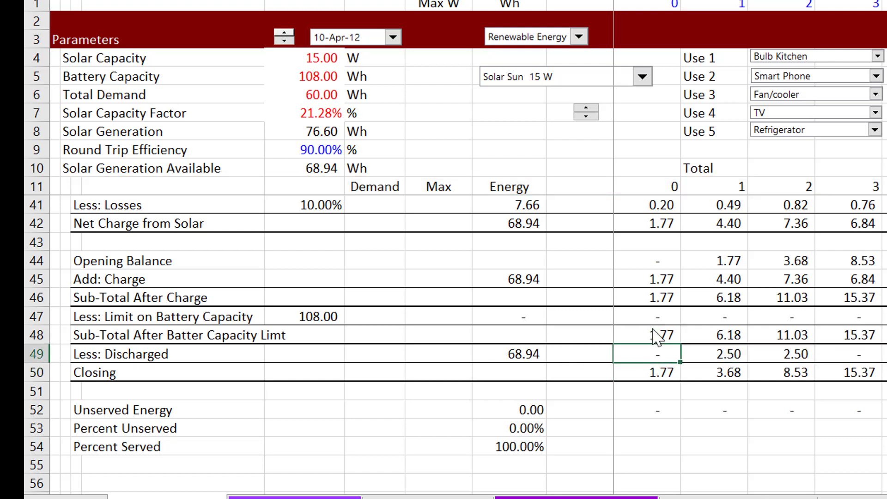
key("Up")
key("Up")
key("Down")
key("Down")
left_click(882, 278)
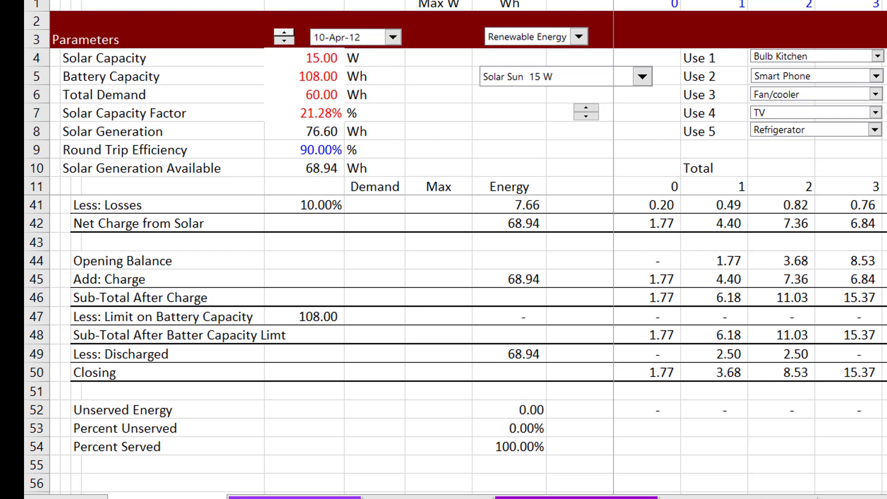
- Check the Products sheet, then review the re-ordered hours battery balance for SunKing Home 60 on the Energy Balance sheet
key("ctrl+Page_Up")
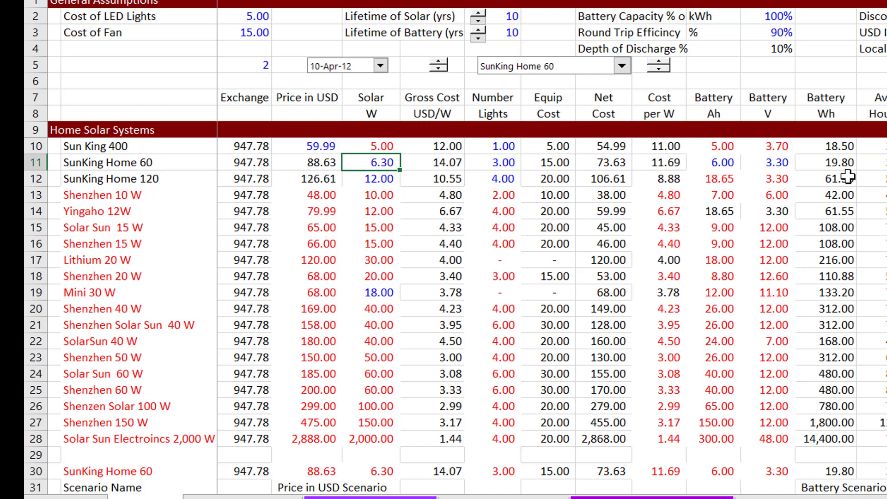
key("ctrl+Page_Down")
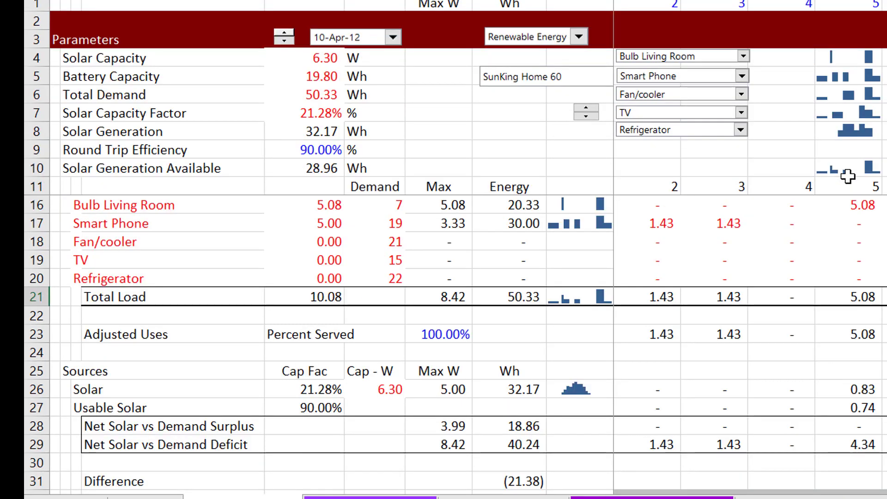
left_click(744, 353)
key("Left")
key("Left")
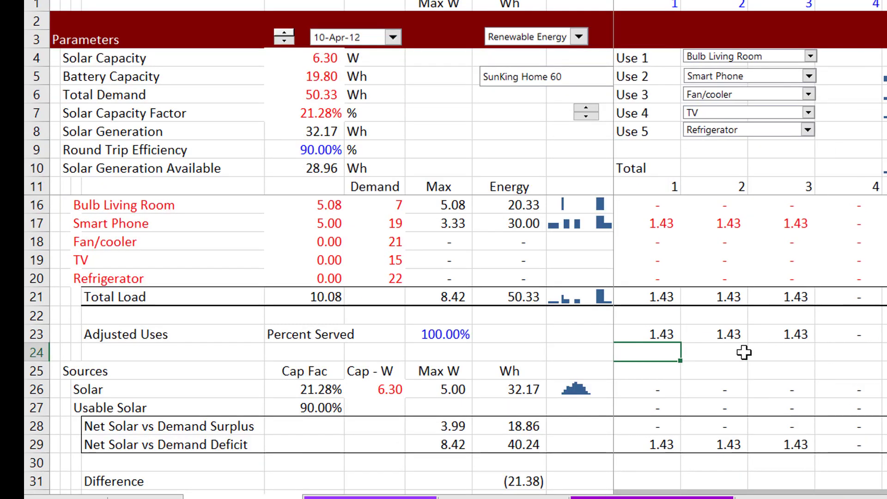
key("Page_Down")
key("Down")
key("Down")
key("Down")
key("Down")
key("Down")
key("Down")
key("Down")
key("Down")
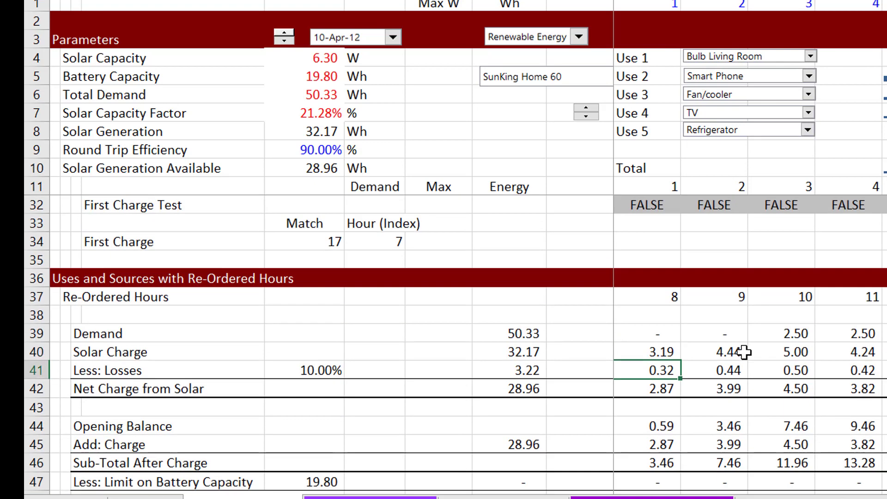
key("Down")
key("Down")
key("Down")
key("Down")
key("Down")
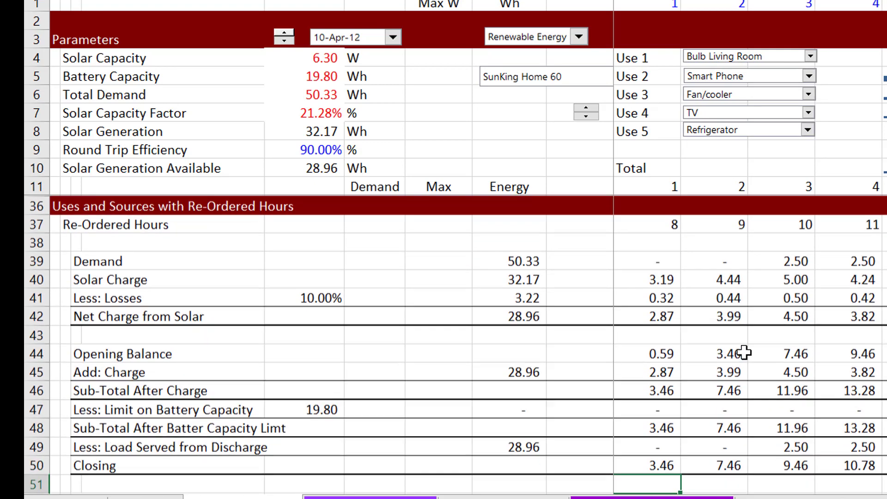
key("Up")
key("Up")
key("Up")
key("Up")
key("Up")
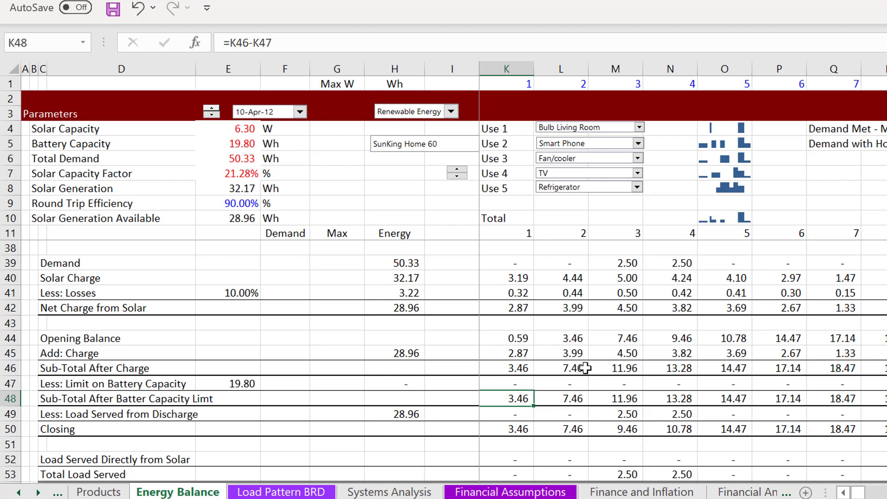
- Inspect how the J47 battery capacity limit formula compares the sub-total after charge with the capacity in E47
left_click(542, 358)
key("Left")
key("Left")
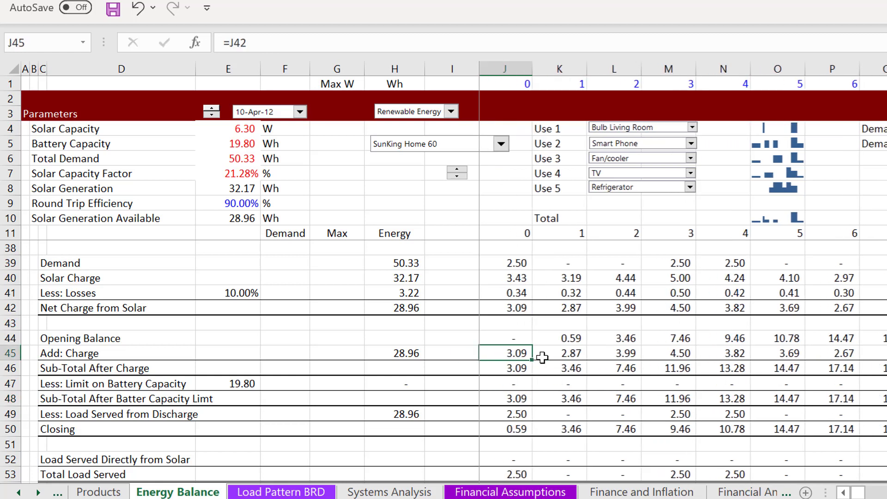
key("Down")
key("Down")
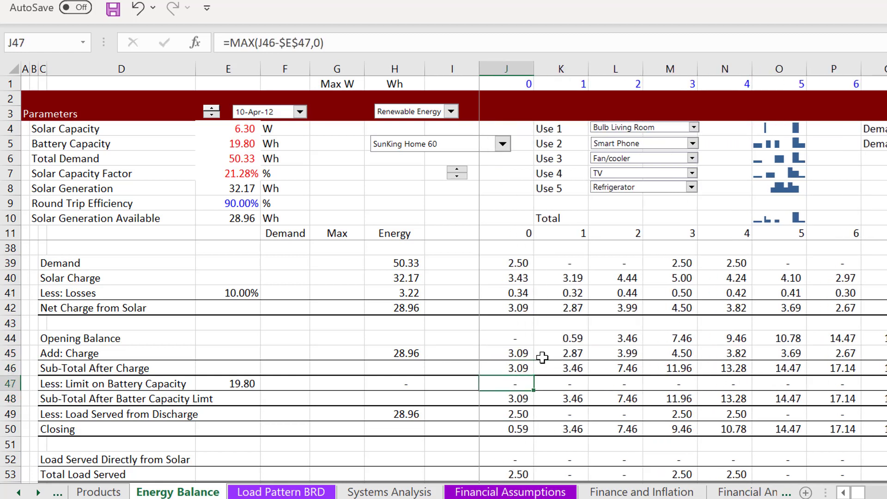
key("F2")
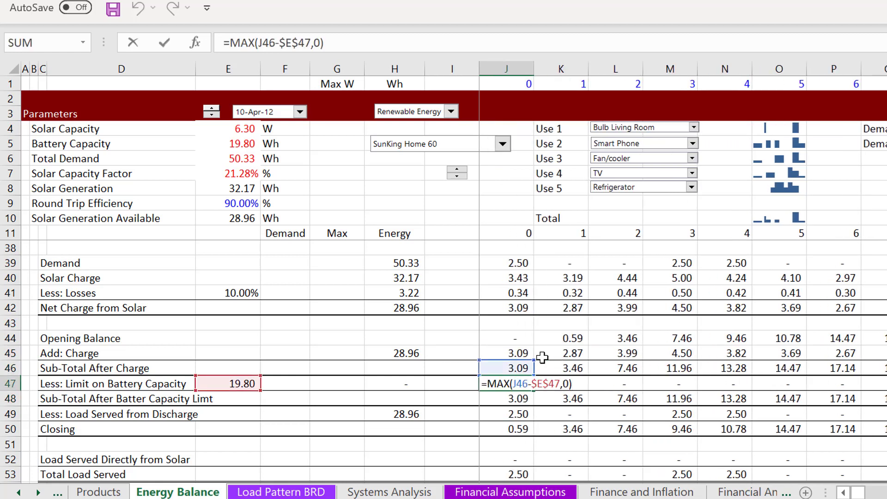
key("Escape")
- Examine the hourly sub-totals after charge across row 46 against the battery capacity limit
key("Up")
key("Right")
key("Right")
key("Right")
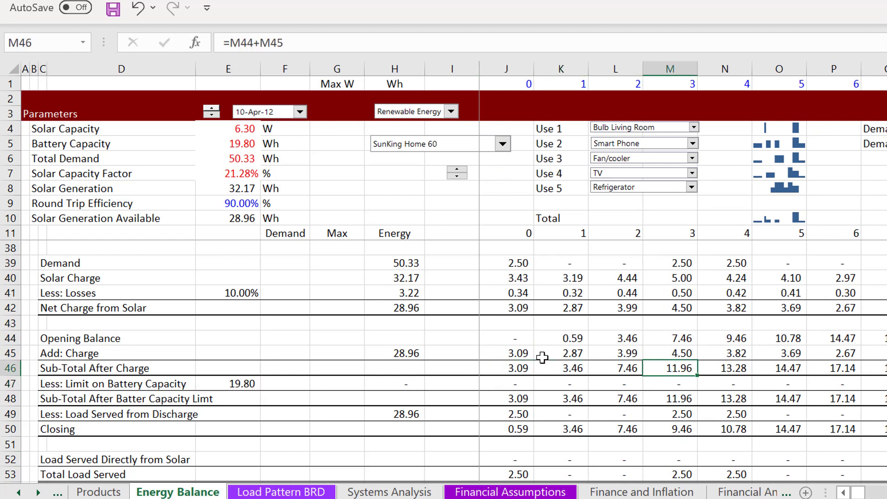
key("Right")
key("Right")
key("Right")
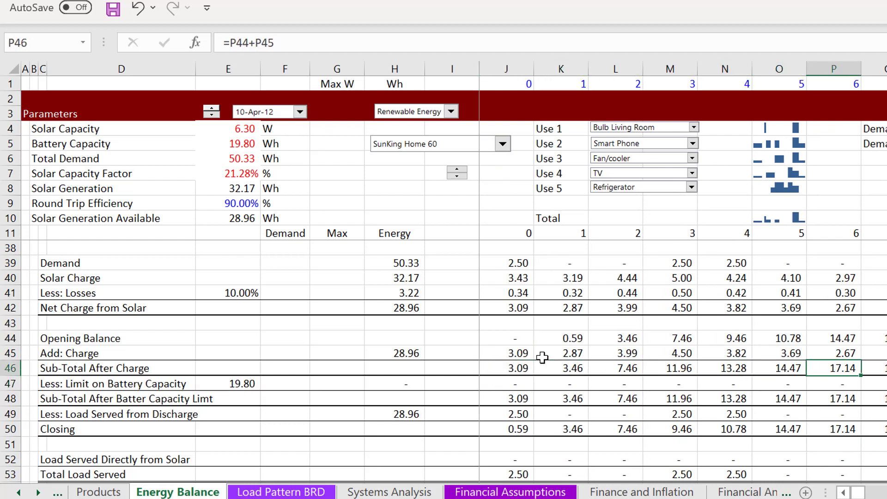
key("Left")
key("Left")
key("Left")
key("Left")
key("Left")
key("Left")
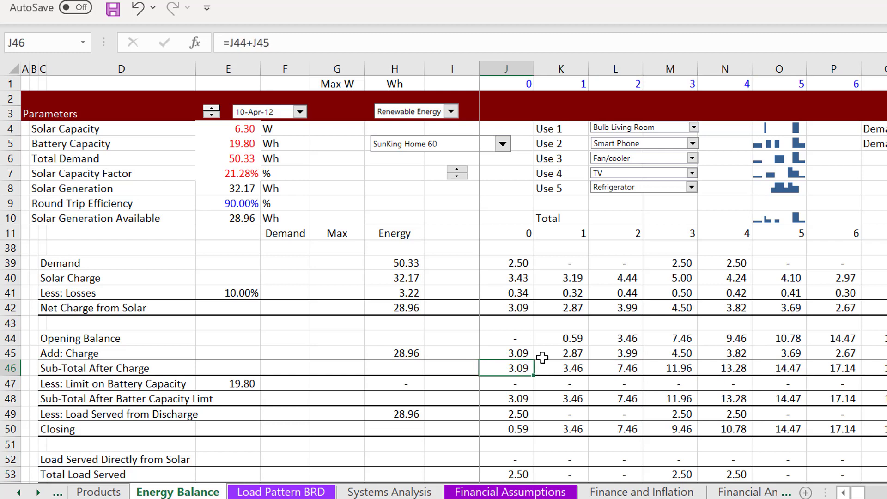
key("Right")
key("Right")
key("Right")
key("Right")
key("Right")
key("Right")
key("Right")
key("Right")
key("Right")
key("Right")
key("Right")
key("Right")
key("Right")
key("Right")
key("Right")
key("Right")
key("Left")
key("Left")
key("Left")
key("Left")
key("Left")
key("Left")
key("Left")
key("Left")
key("Left")
key("Left")
key("Left")
key("Left")
key("Left")
key("Left")
key("Left")
key("Left")
key("Left")
key("Left")
key("Left")
key("Left")
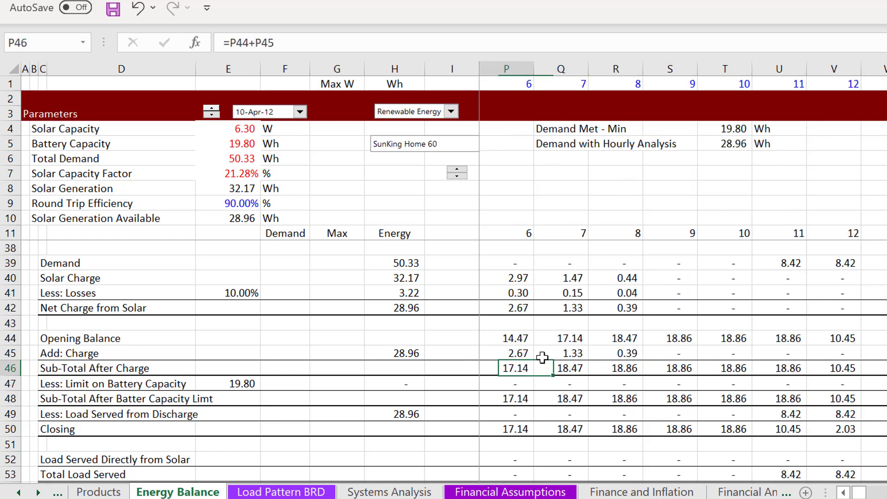
key("Right")
key("Right")
key("Right")
key("Right")
key("Right")
key("Right")
key("Right")
key("Right")
key("Right")
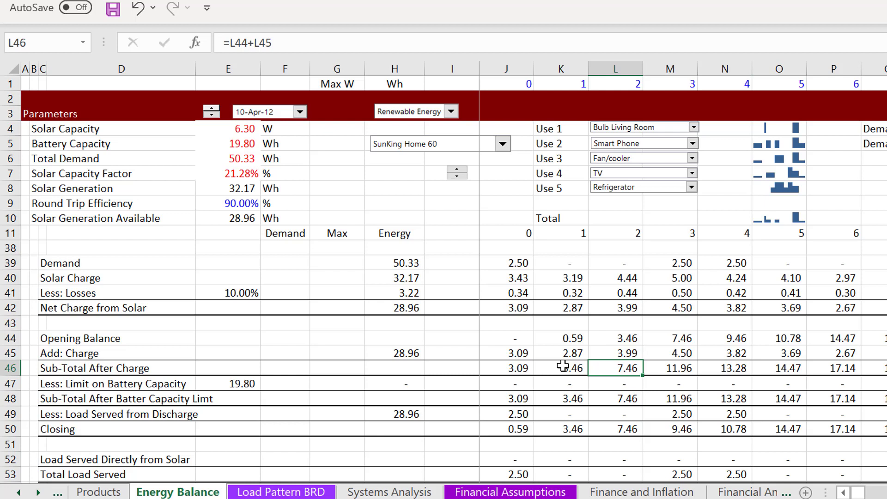
key("Right")
key("Right")
key("Right")
key("Right")
key("Right")
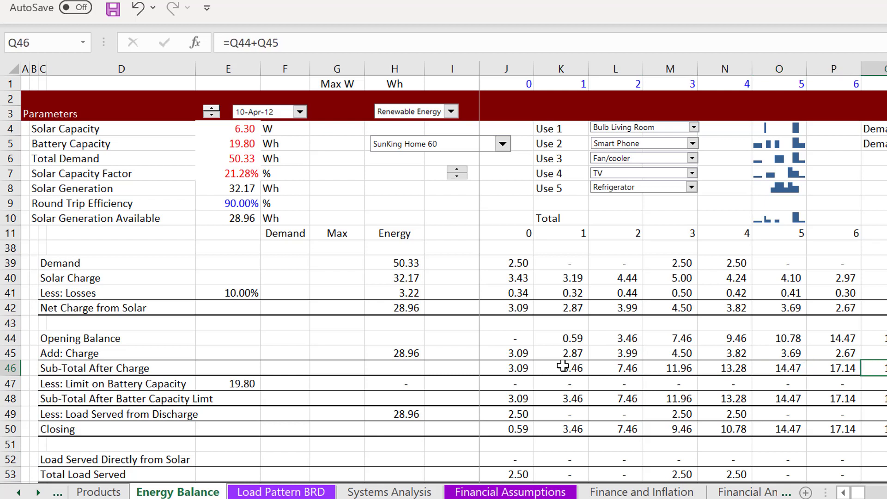
key("Left")
key("Left")
key("Left")
key("Left")
key("Left")
key("Left")
key("Left")
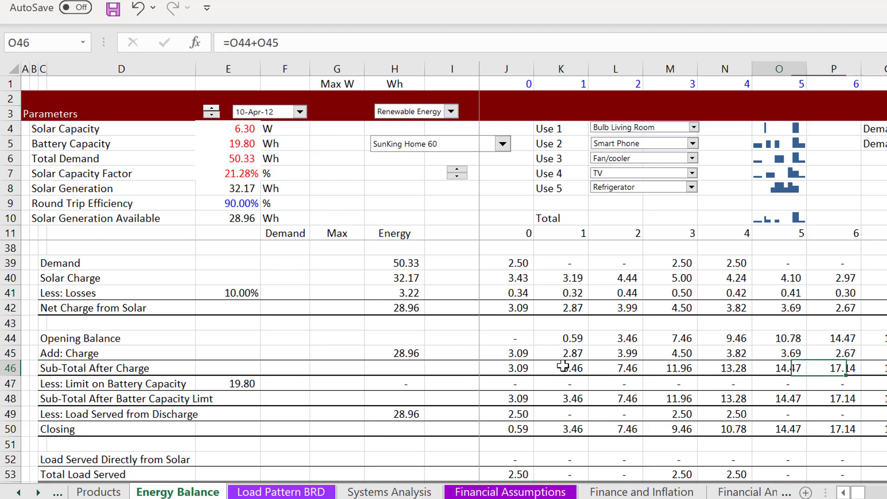
- Recheck the Less: Limit on Battery Capacity row and its hour 0 formula in J47
key("Down")
key("Left")
key("Left")
key("Left")
key("Left")
key("Left")
key("Left")
key("Left")
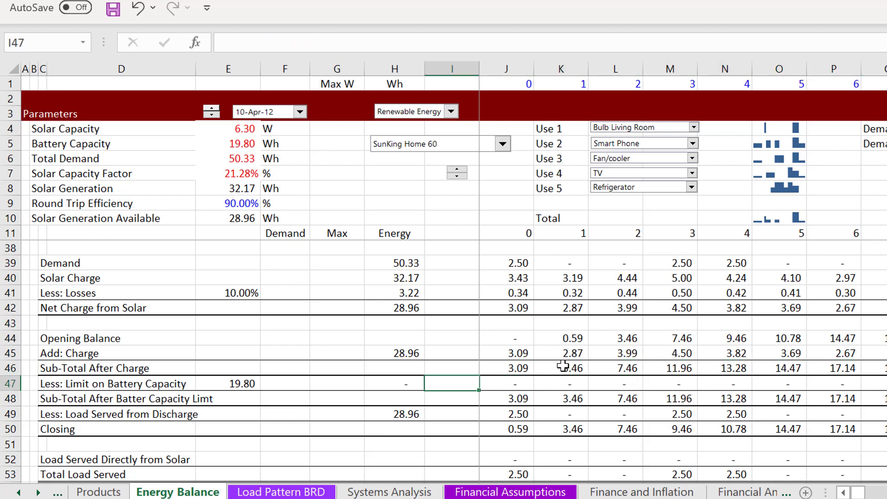
key("Right")
key("Right")
key("Right")
key("Right")
key("Right")
key("F2")
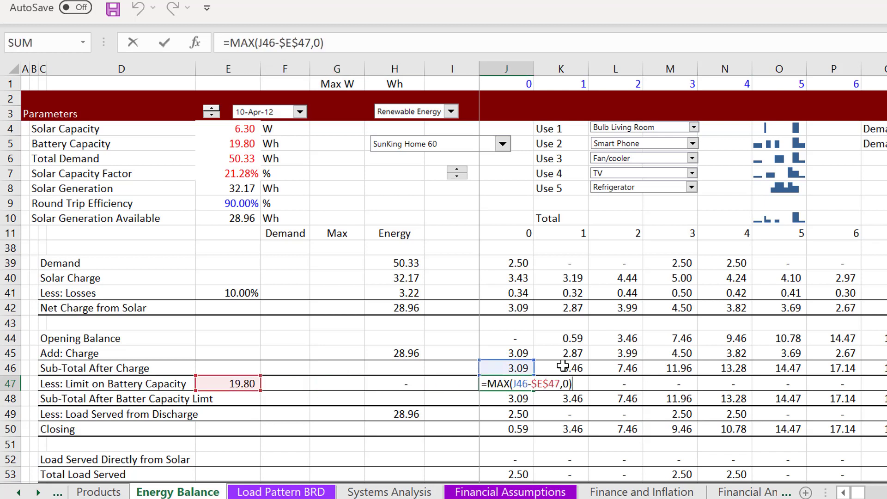
key("Escape")
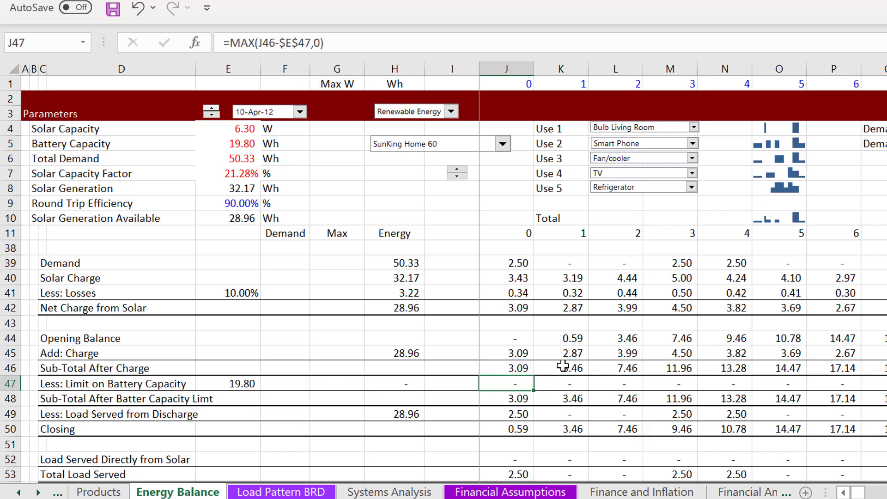
- On the Products sheet, set the SunKing Home 60 solar capacity in F11 to 30 W
key("Down")
key("ctrl+Page_Up")
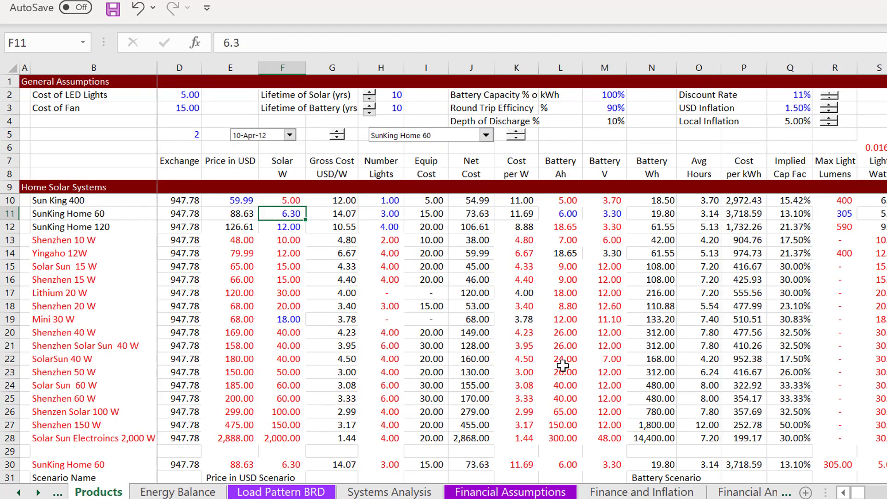
type("30")
key("Return")
key("Up")
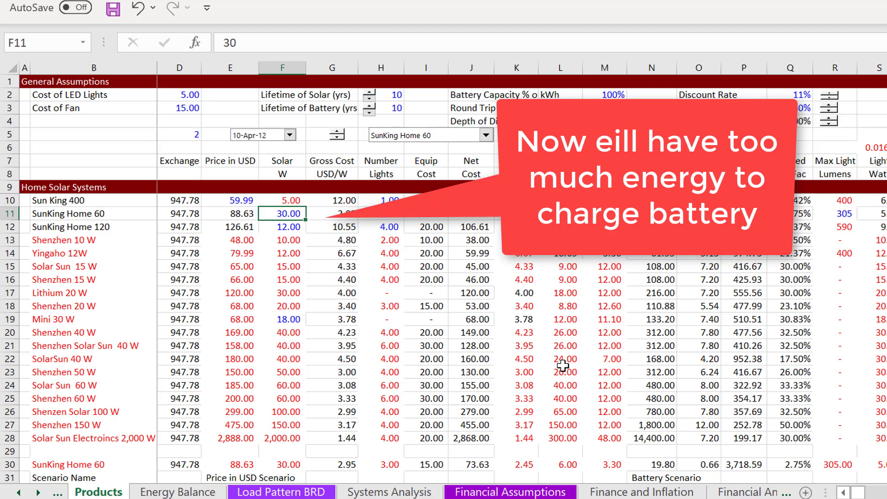
- Return to the Energy Balance sheet and examine hour 1's opening balance, charge and sub-total in K44 to K46
key("ctrl+Page_Down")
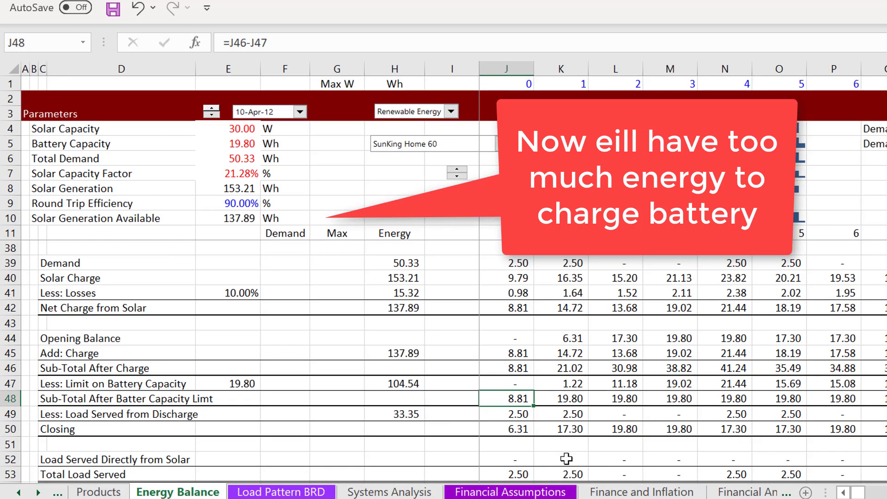
left_click(553, 335)
key("Down")
key("Down")
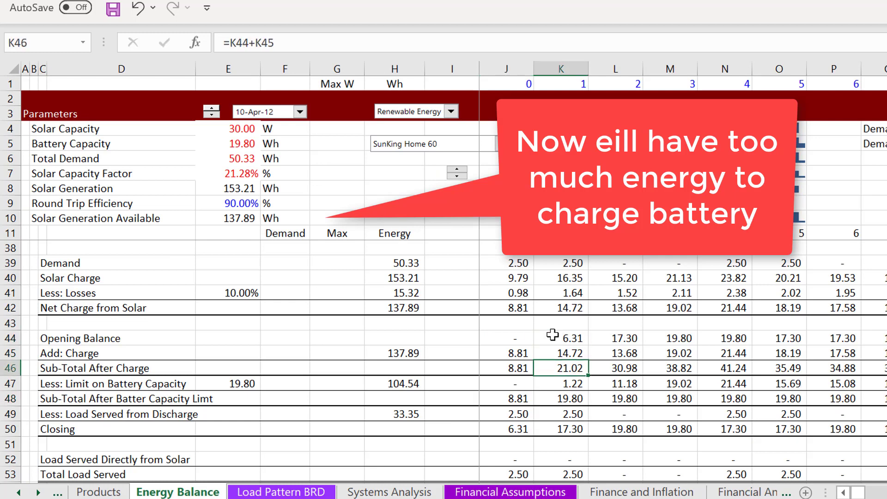
- Examine the hourly sub-totals after charge in row 46 from hour 0 to hour 5
key("Right")
key("Right")
key("Right")
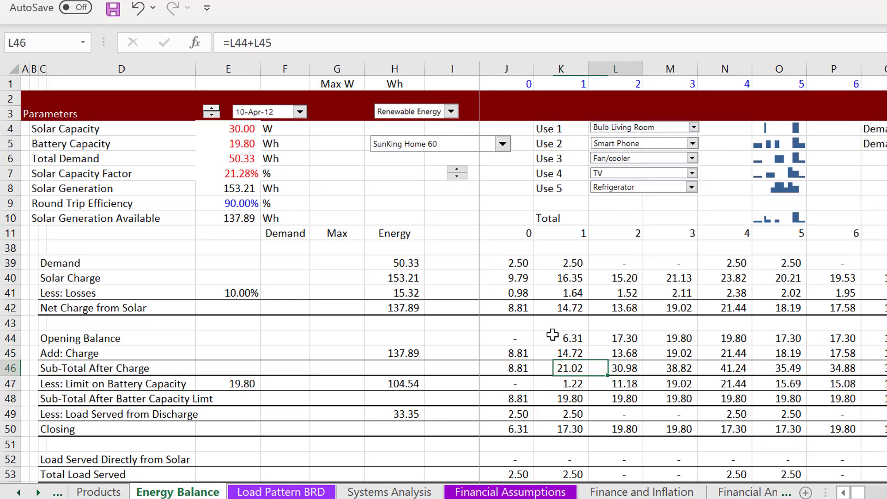
key("Left")
key("Left")
key("Left")
key("Left")
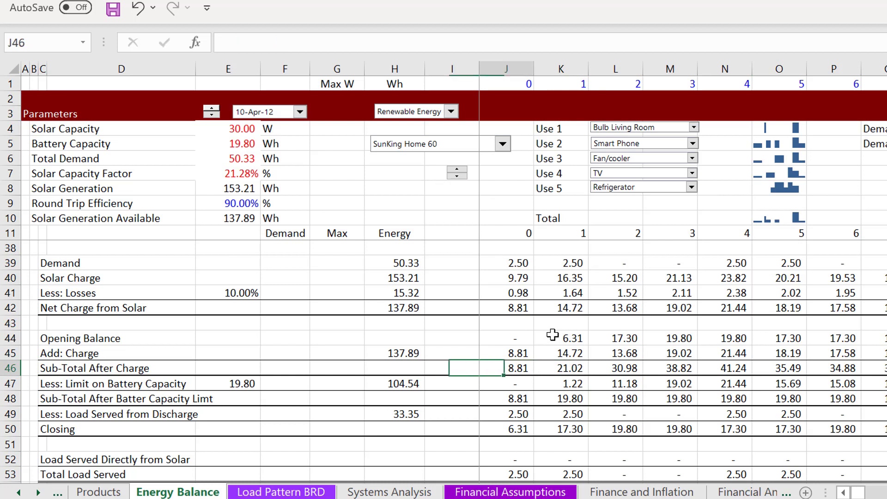
key("Right")
key("Right")
key("Right")
key("Right")
key("Right")
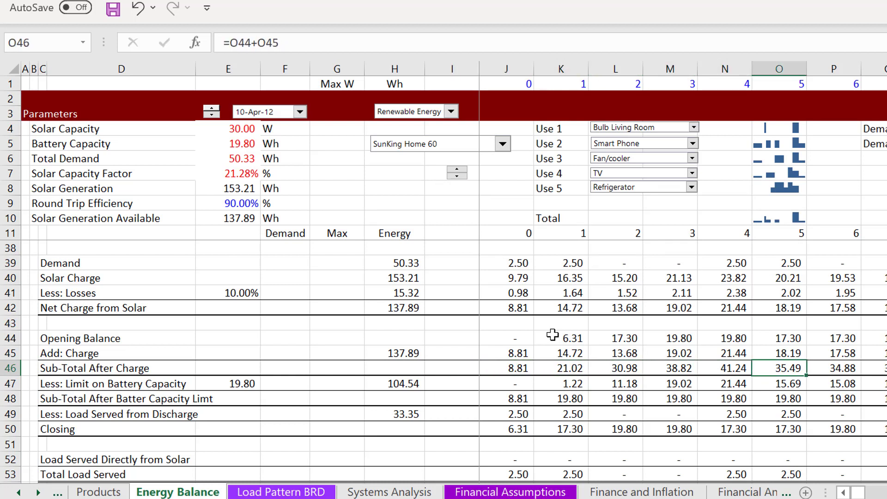
- Inspect hour 4's capacity limit and the formula for the sub-total after the battery capacity limit in N48
key("Down")
key("Down")
key("Left")
key("Up")
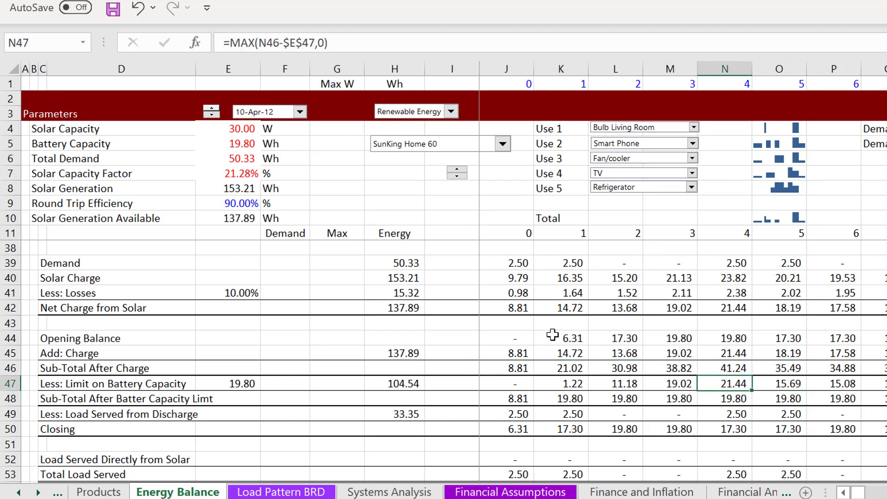
key("Up")
key("Down")
key("Down")
key("F2")
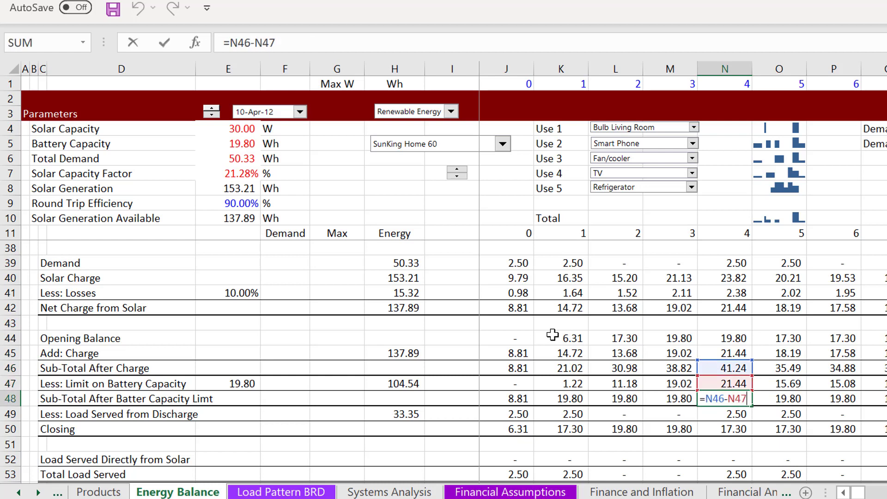
key("Escape")
key("Up")
key("Up")
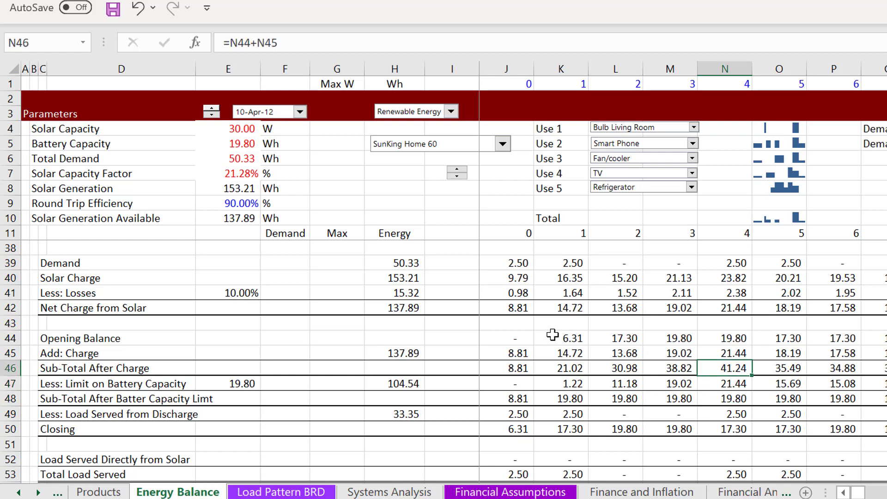
- Check the Less: Limit on Battery Capacity formula for hour 4 in N47 and its references
key("Down")
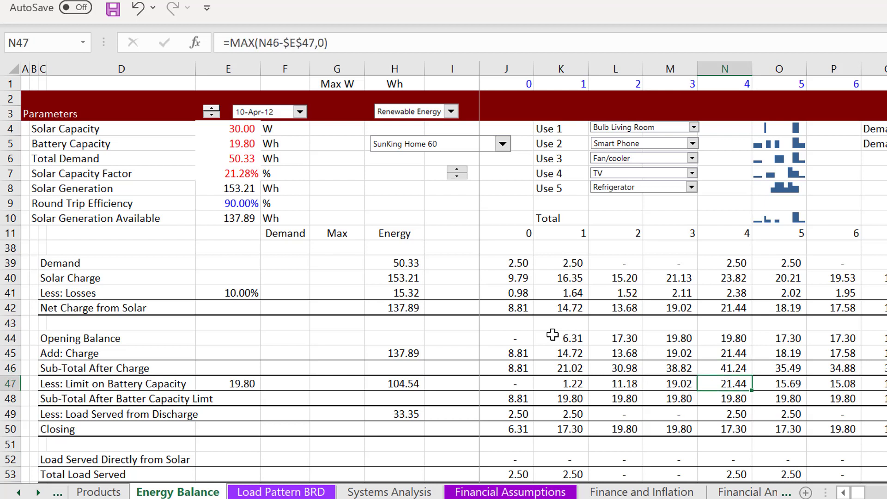
key("Up")
key("Down")
key("F2")
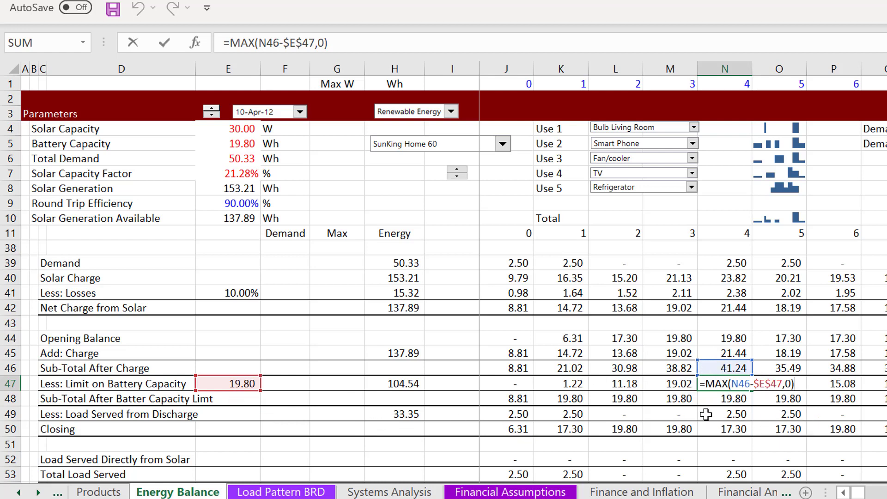
key("Return")
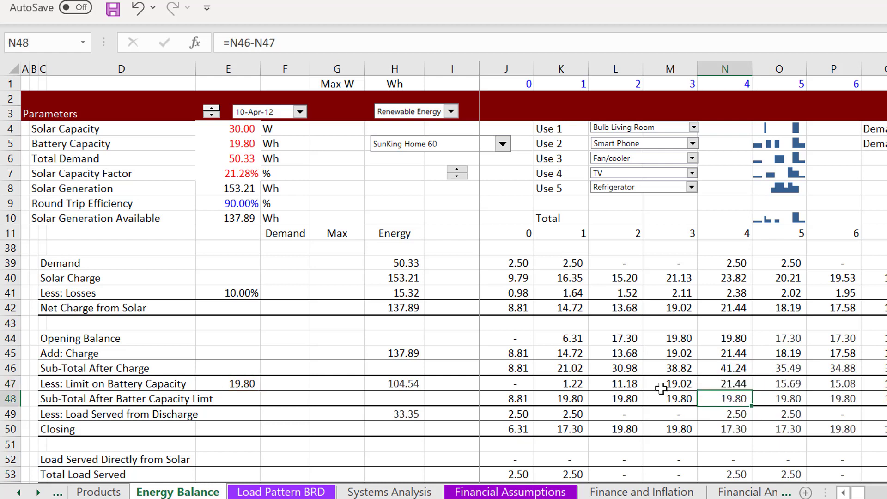
- Trace how N48 subtracts the battery capacity limit in N47 from the sub-total after charge in N46
key("Up")
key("Down")
key("F2")
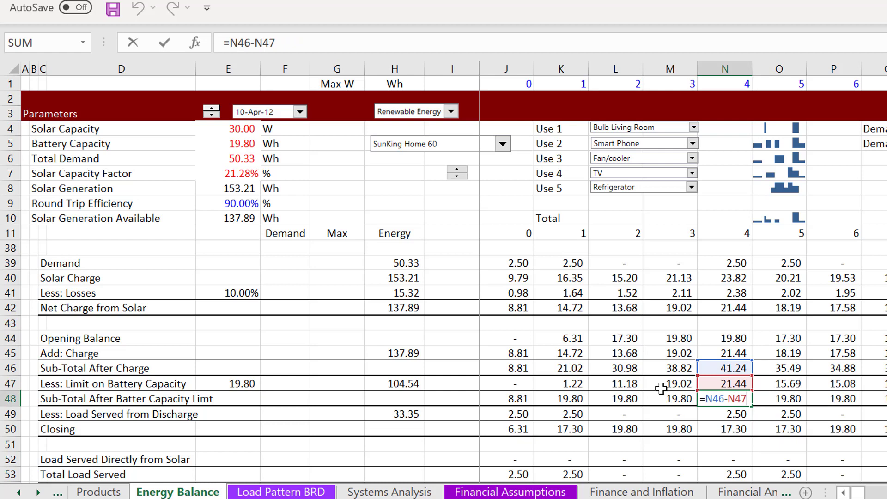
key("Escape")
key("Up")
key("Up")
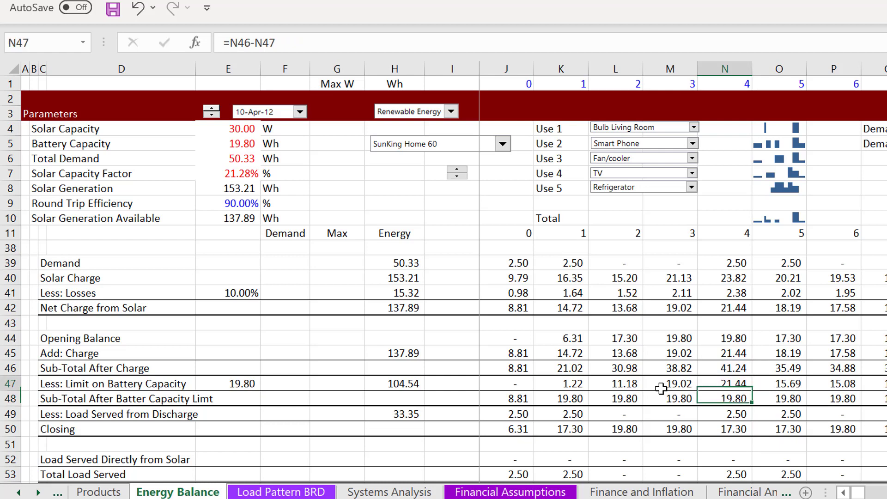
key("Down")
key("Down")
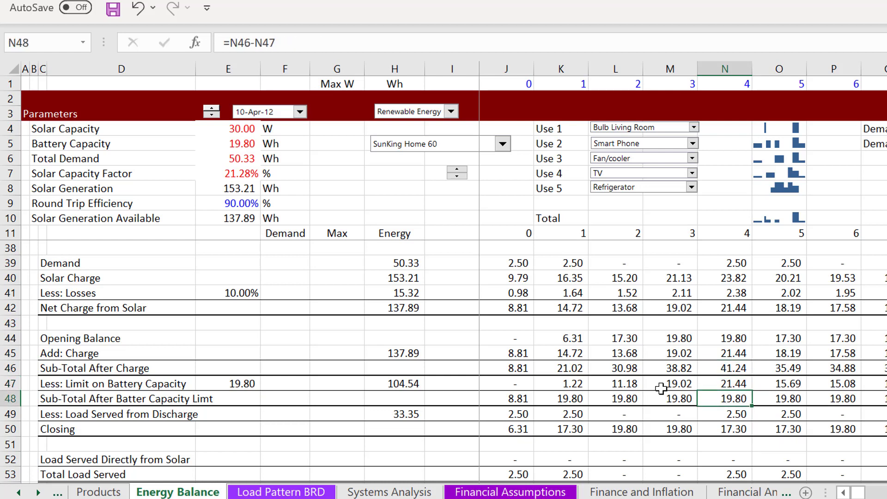
key("Up")
key("Up")
key("Down")
key("Down")
key("F2")
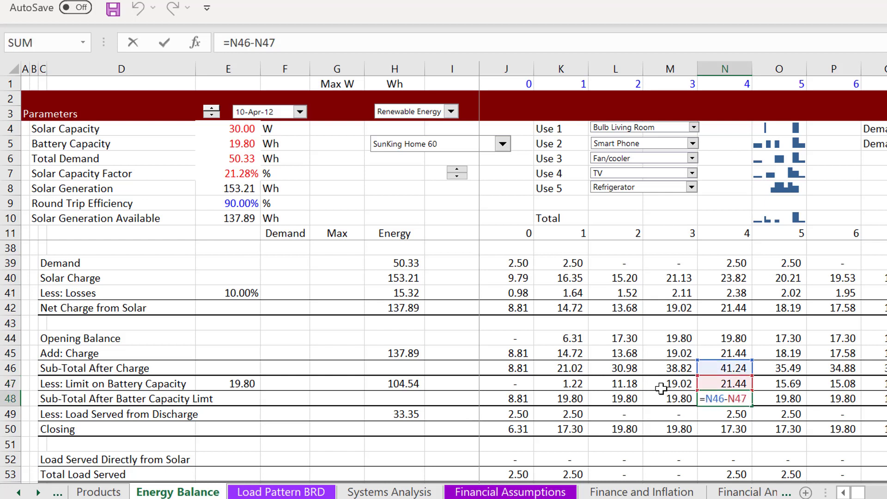
key("Escape")
key("Up")
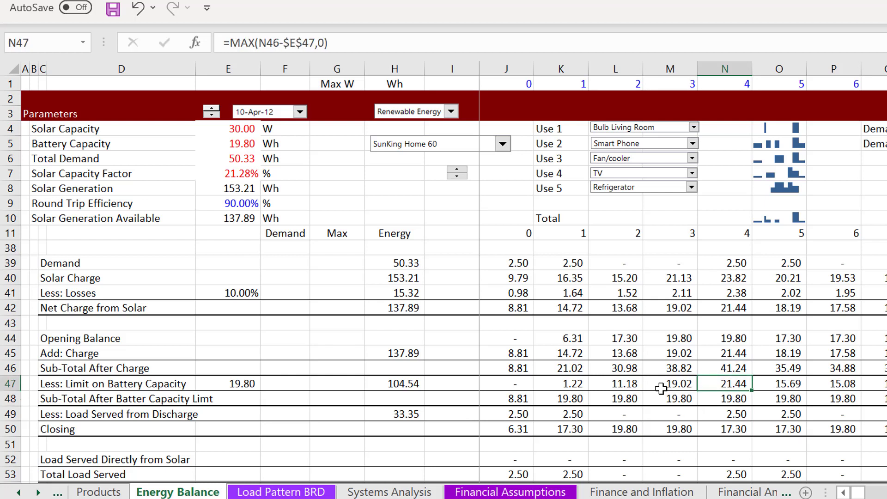
- Review hour 4's battery balance in column N, from the opening balance to the load served from discharge
key("Up")
key("Down")
key("Down")
key("Down")
key("Up")
key("Up")
key("Up")
key("Up")
key("Up")
key("Up")
key("Down")
key("Down")
key("Down")
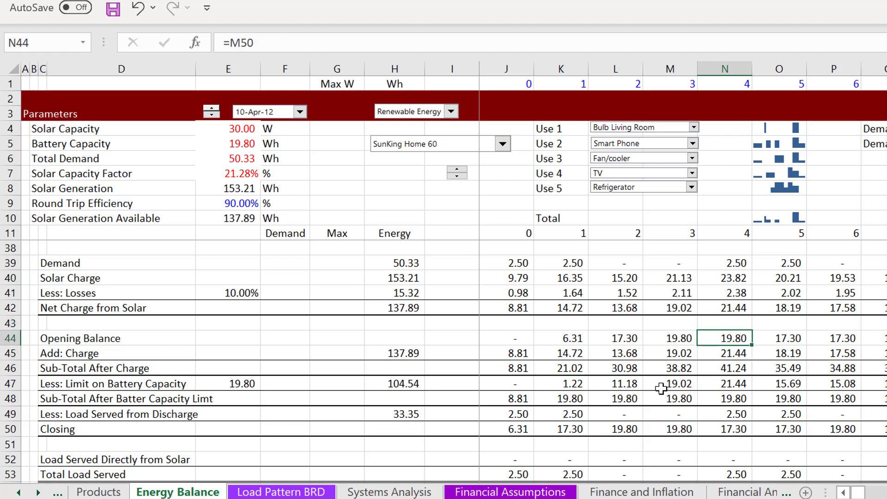
key("Down")
key("Down")
key("Down")
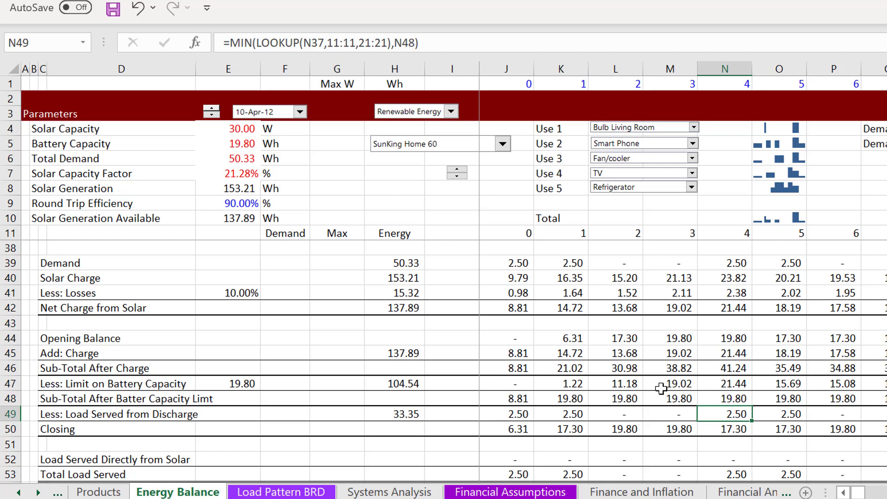
- Overwrite hour 10's Total Load in T21 with 40 to test a large demand
key("Page_Up")
key("Up")
key("Up")
key("Up")
key("Up")
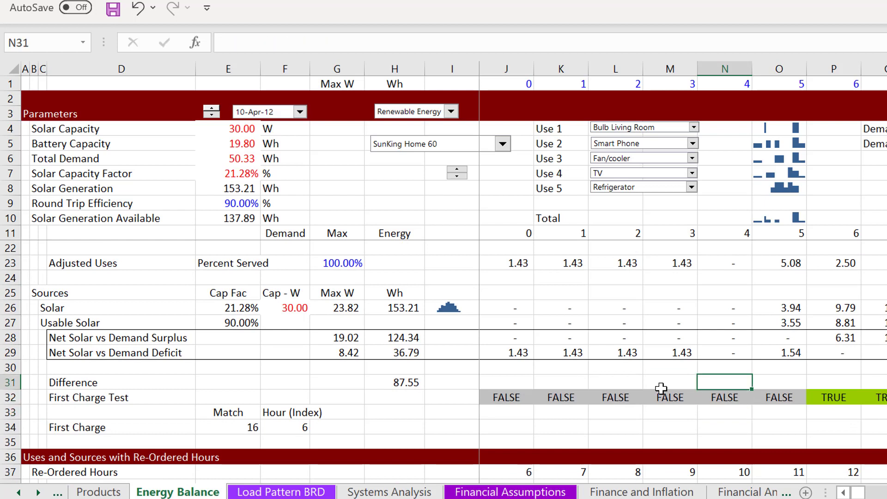
key("Right")
key("Right")
key("Right")
key("Right")
key("Right")
key("Right")
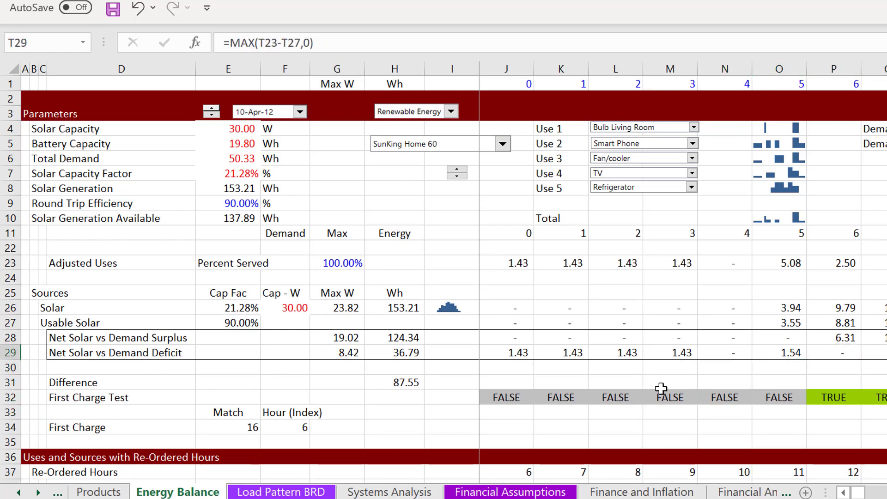
scroll(661, 388, "right", 1)
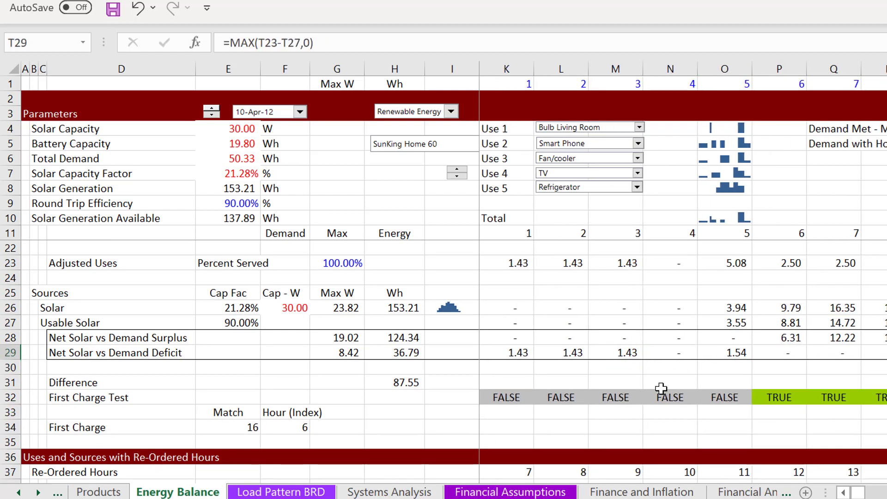
key("Up")
key("Up")
key("Up")
key("Up")
key("Up")
key("Up")
key("Up")
key("Up")
key("Up")
key("Up")
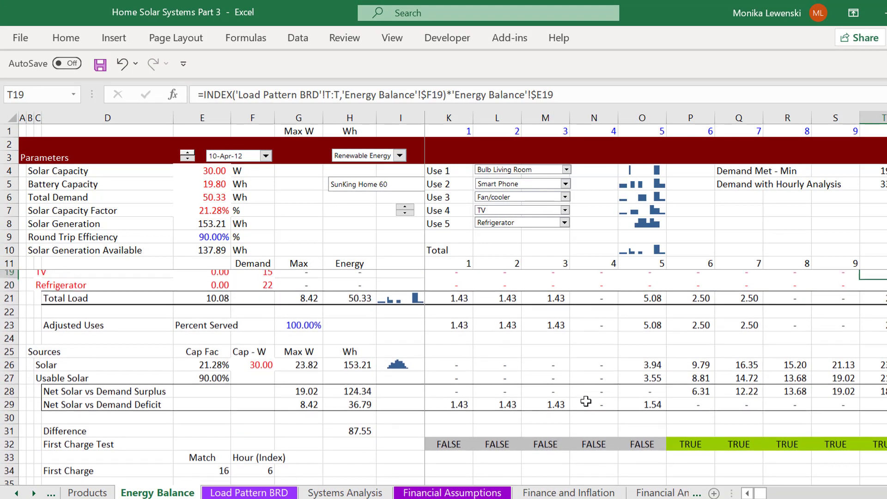
key("Up")
key("Up")
key("Down")
key("Down")
key("Down")
key("Down")
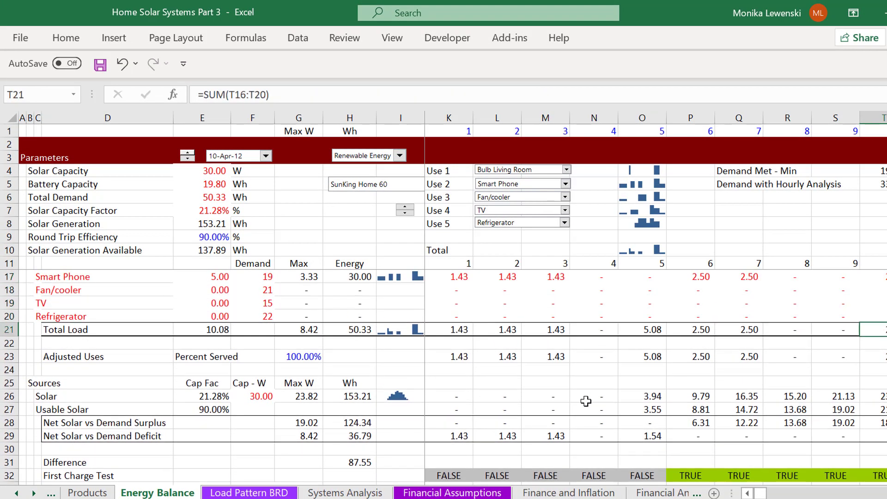
key("Down")
key("Down")
key("Up")
key("Up")
type("10")
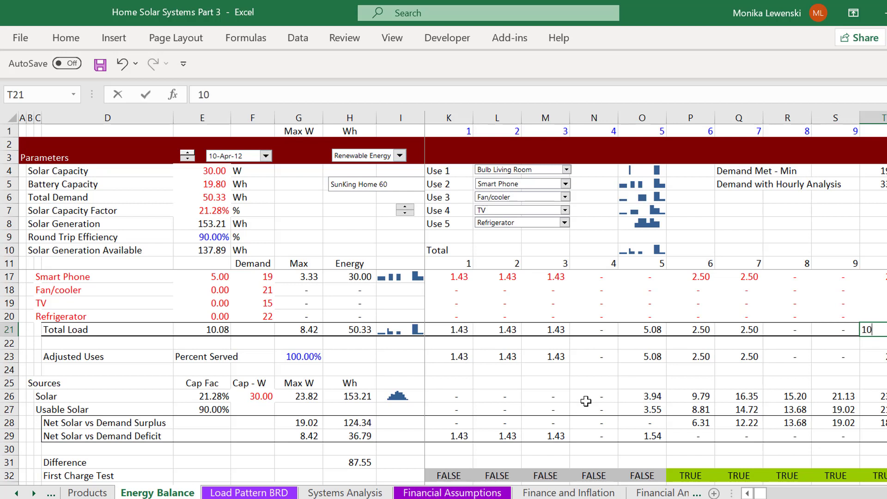
key("BackSpace")
key("BackSpace")
type("40")
key("Return")
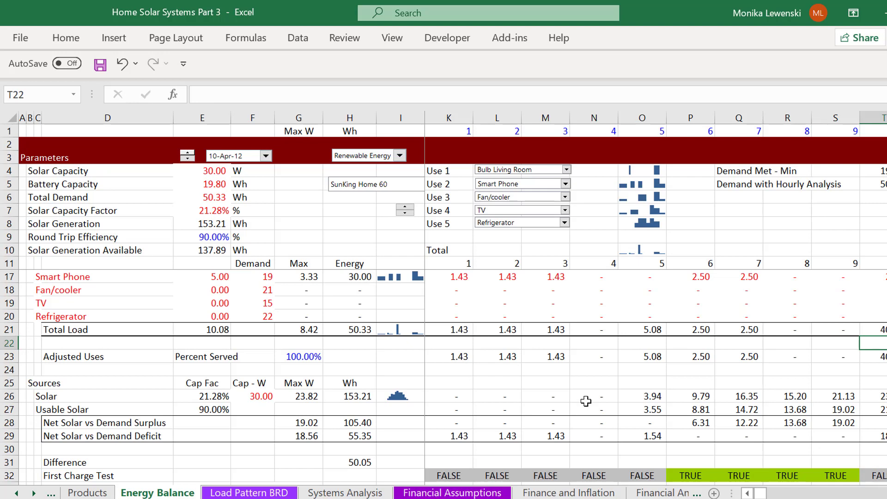
- Find the demand for re-ordered hour 10 in N39 of the Uses and Sources with Re-Ordered Hours section
key("Down")
key("Down")
key("Down")
key("Down")
key("Down")
key("Down")
key("Down")
key("Down")
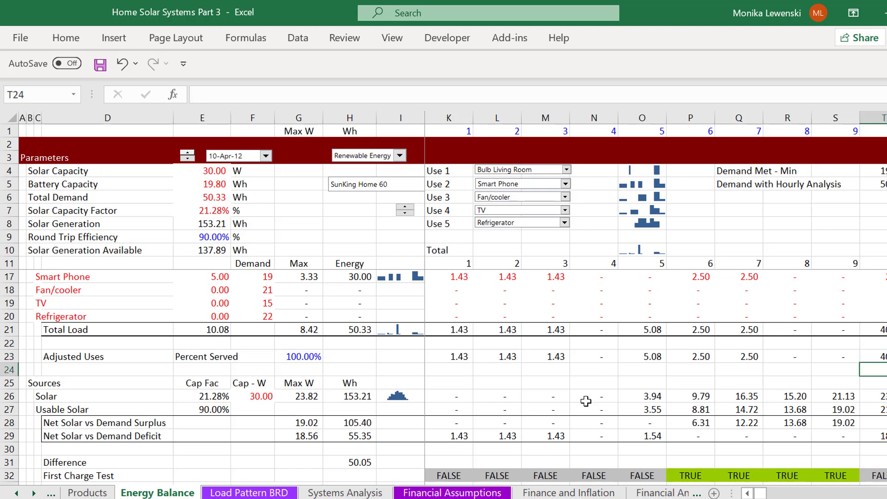
key("Down")
key("Down")
key("Down")
key("Down")
key("Down")
key("Down")
key("Down")
key("Down")
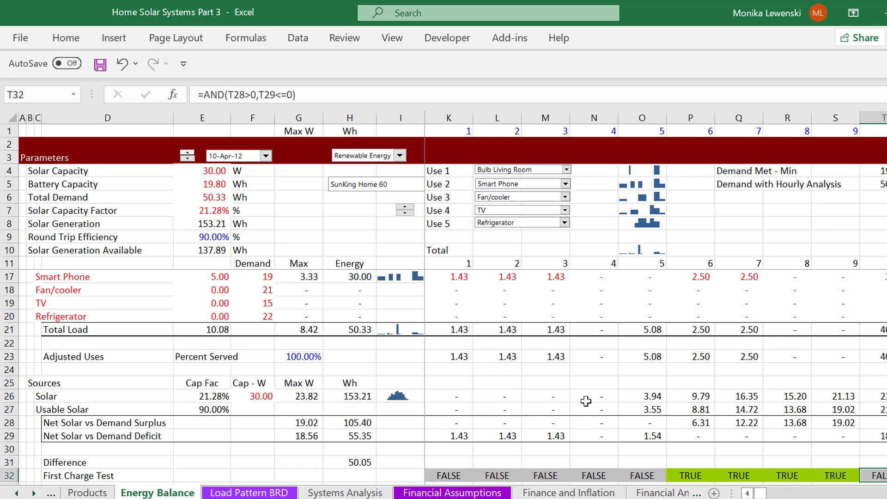
key("Down")
key("Down")
key("Down")
key("Down")
key("Down")
key("Down")
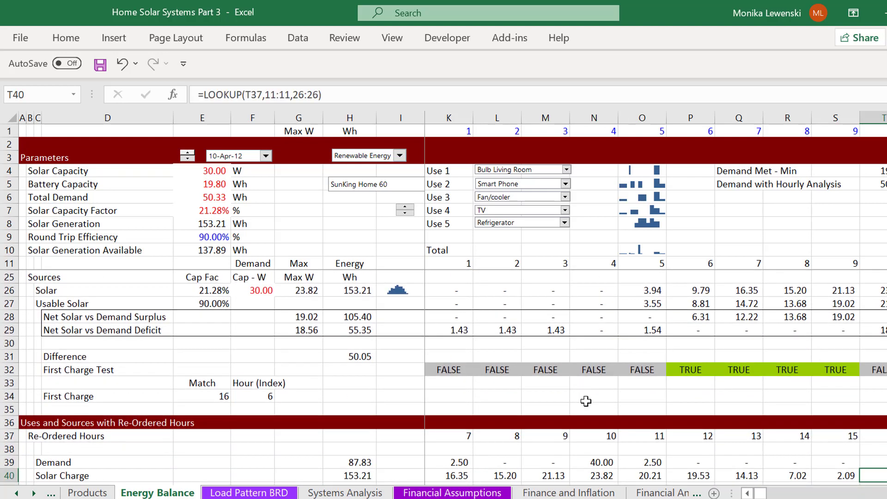
key("Left")
key("Left")
key("Left")
key("Left")
key("Left")
key("Left")
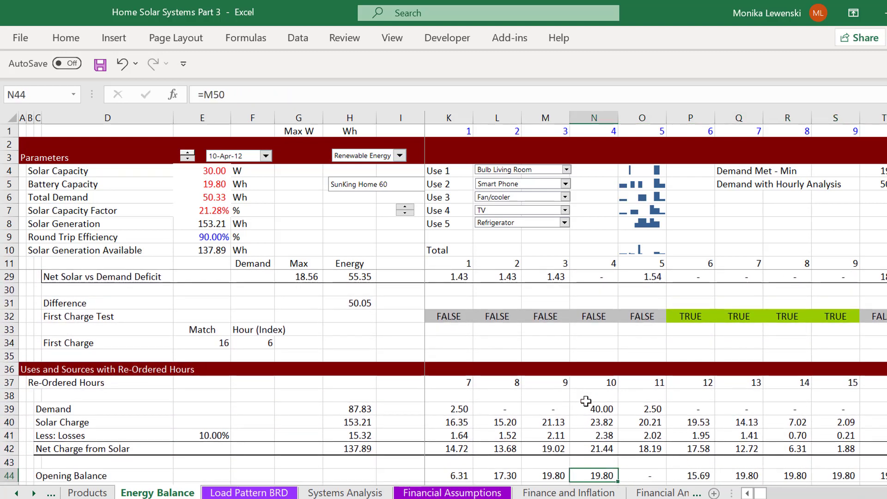
key("Up")
key("Up")
key("Up")
key("Up")
key("Up")
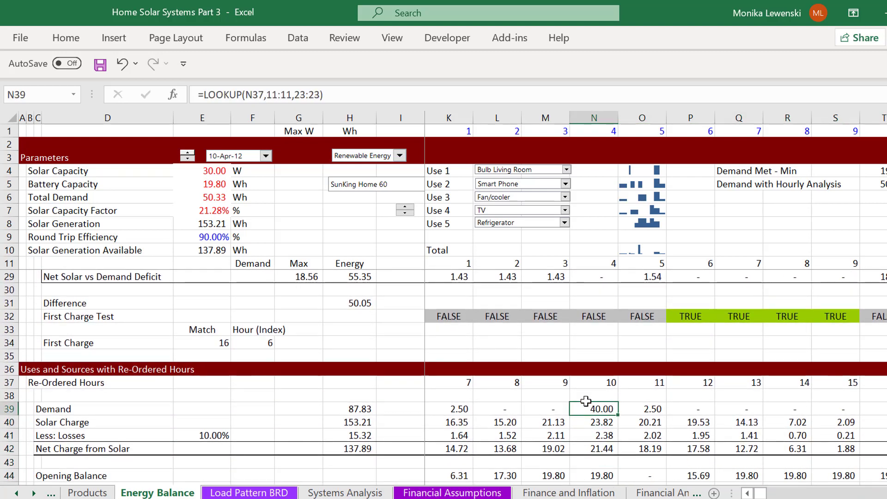
- Examine re-ordered hour 10's charge, sub-totals, capacity limit and load served from discharge in column N
key("Down")
key("Down")
key("Down")
key("Down")
key("Down")
key("Down")
key("Down")
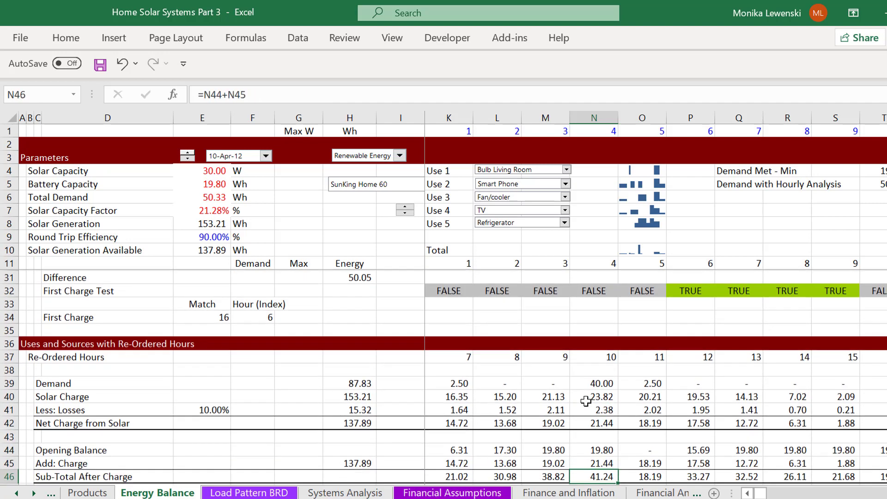
key("Down")
key("Down")
key("Down")
key("Up")
key("Up")
key("Up")
key("Up")
key("Up")
key("Up")
key("Up")
key("Up")
key("Up")
key("Up")
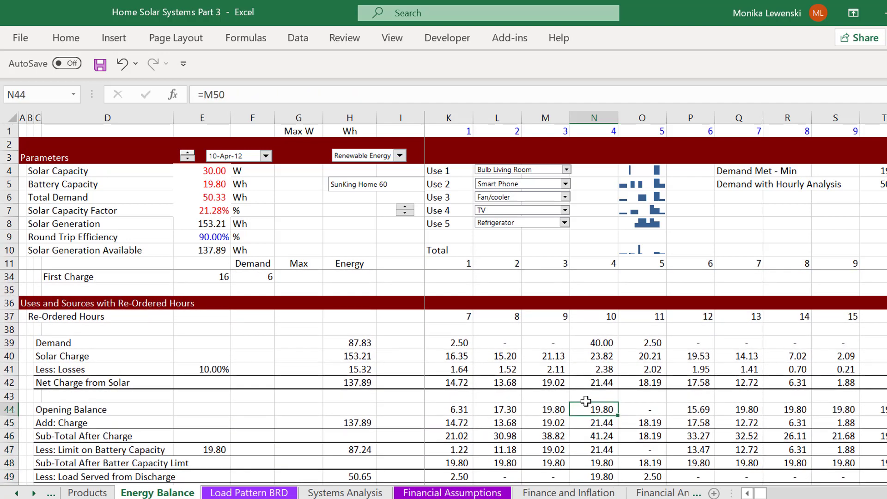
- Compare re-ordered hour 10's demand in N39 with its solar charge, losses and net charge in N40 to N42
key("Down")
key("Down")
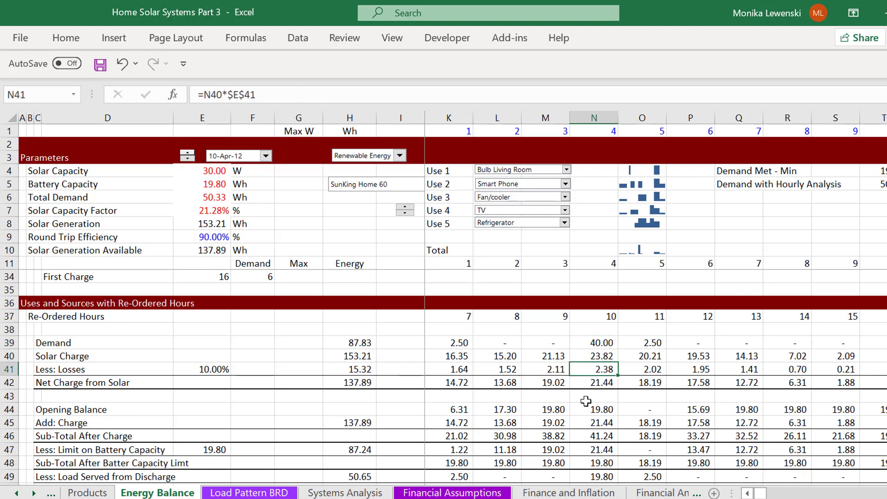
key("Up")
key("Down")
key("Down")
key("Down")
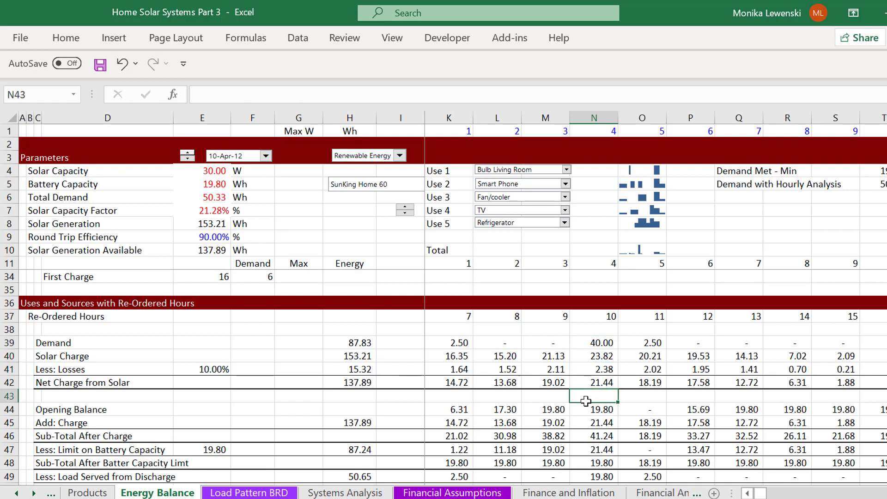
key("Up")
key("Up")
key("Up")
key("Down")
key("Down")
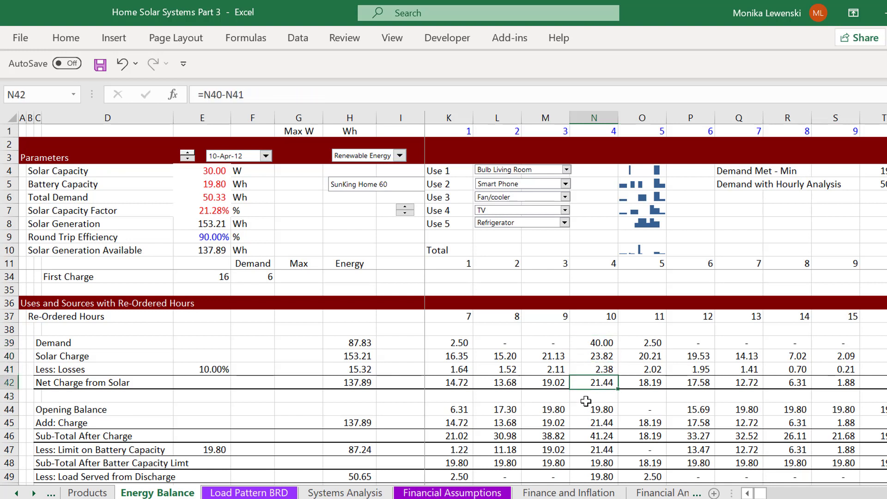
- Inspect the Net Charge from Solar formula in N42 and the Add: Charge formula in N45 for re-ordered hour 10
key("F2")
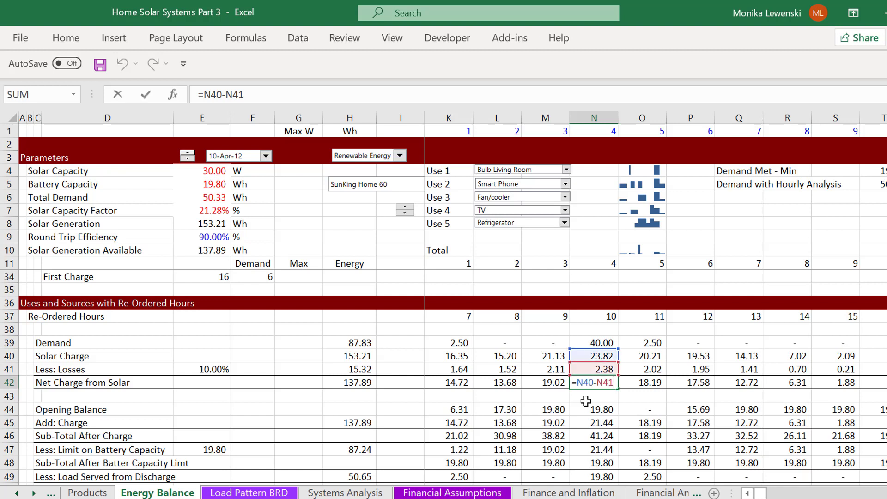
key("Escape")
key("Up")
key("Down")
key("Down")
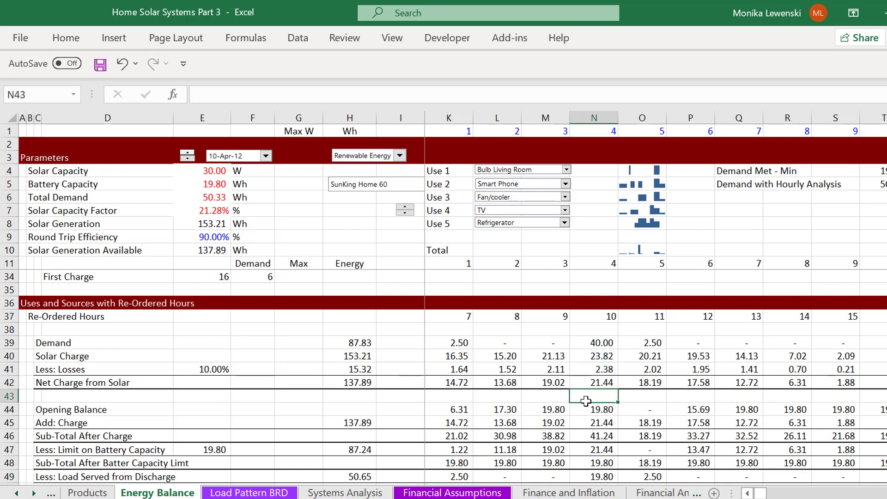
key("Down")
key("Down")
key("F2")
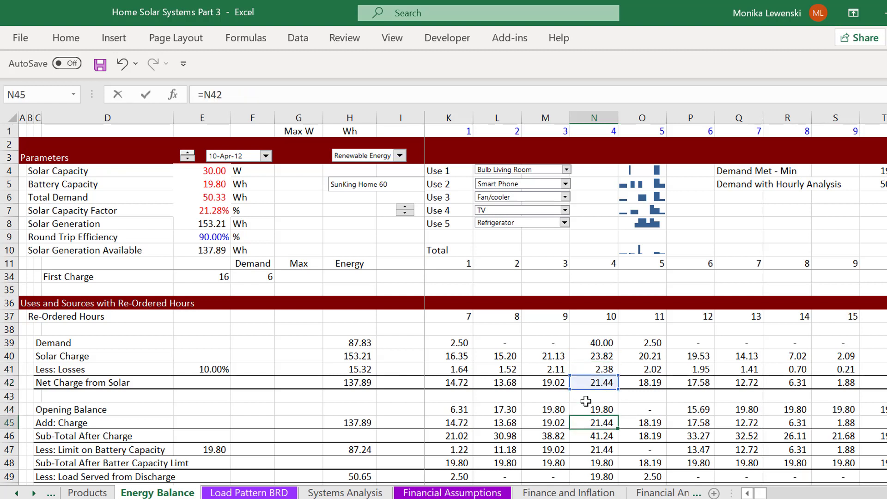
key("Escape")
key("Up")
key("Up")
key("Up")
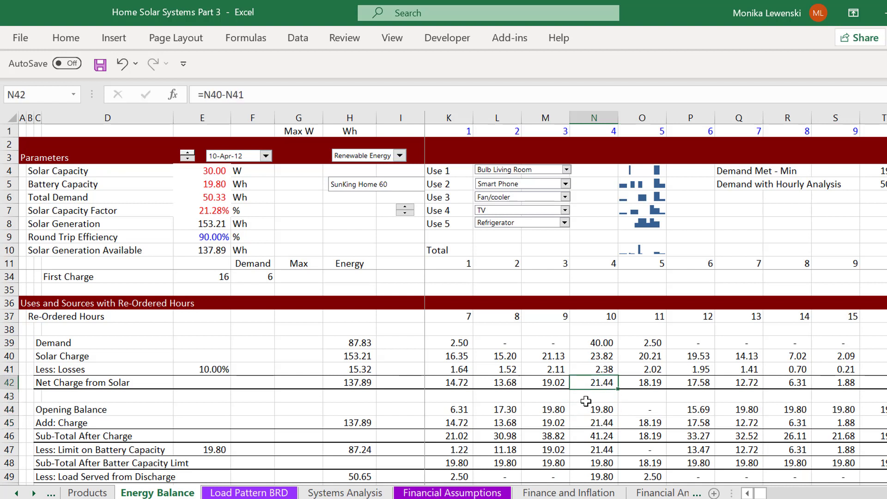
- Examine re-ordered hour 10's sub-totals in N46 and N48, the formula in N48, and the closing balance in N50
key("Down")
key("Down")
key("Down")
key("Down")
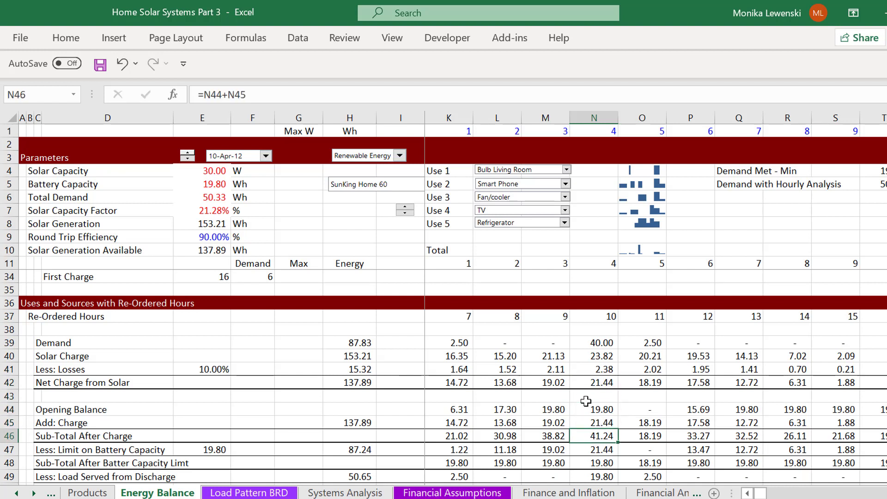
key("Down")
key("Down")
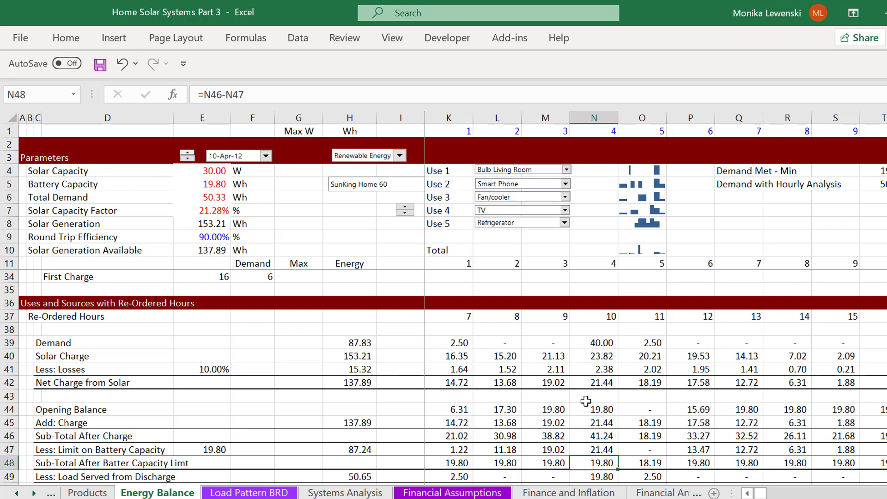
key("F2")
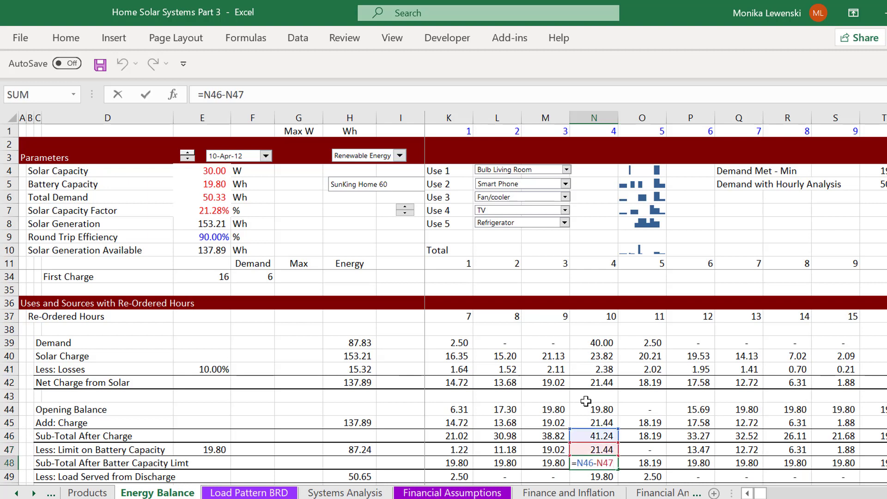
key("Escape")
key("Down")
key("Down")
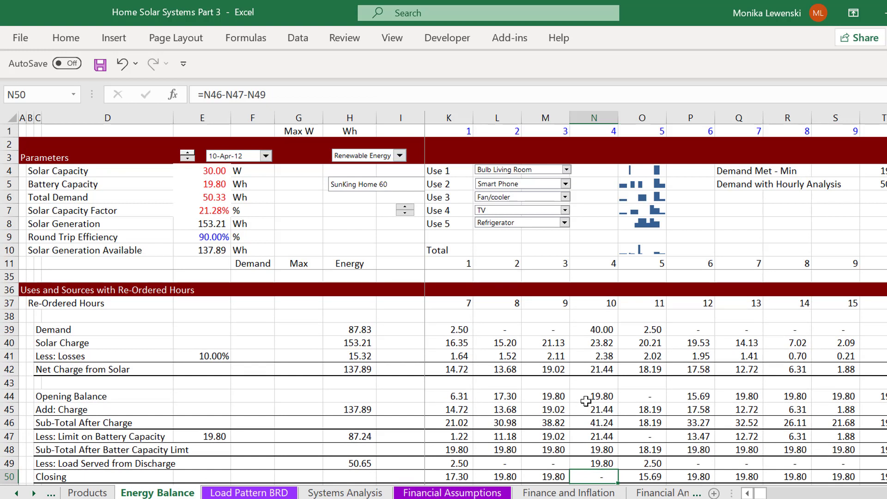
- Inspect the Load Served from Discharge formula in N49 and compare its result with the demand in N39
key("Up")
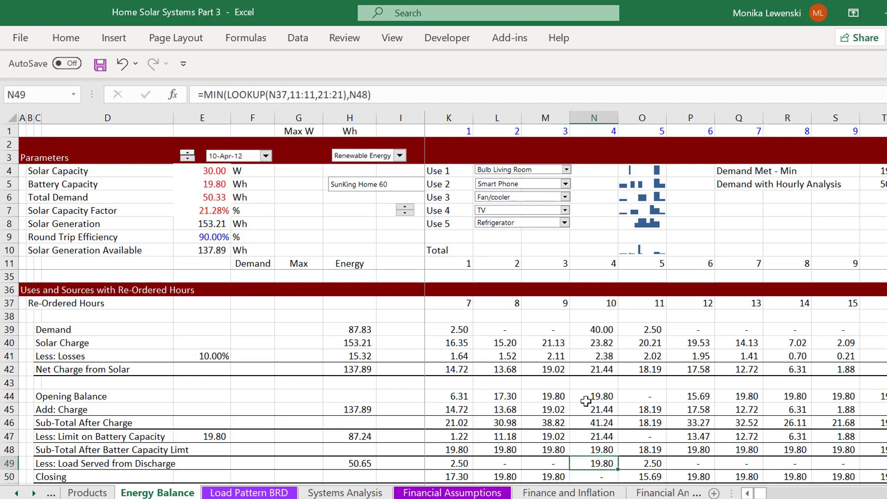
key("F2")
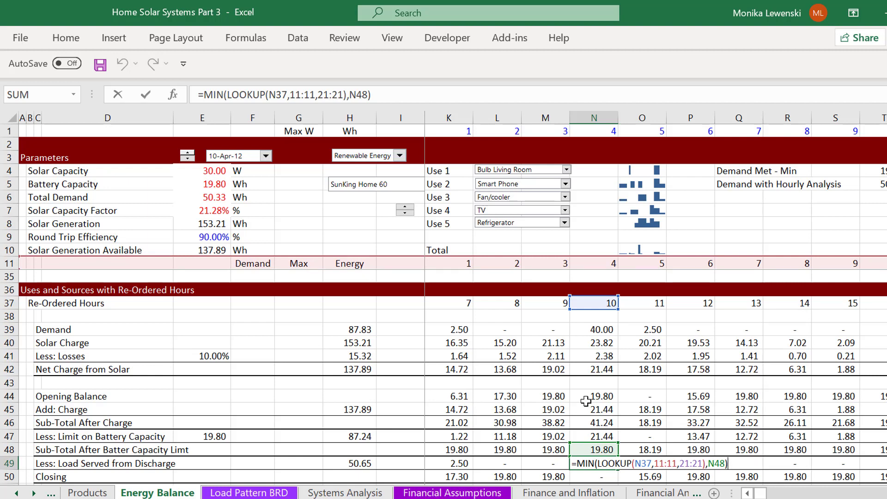
key("Escape")
key("Up")
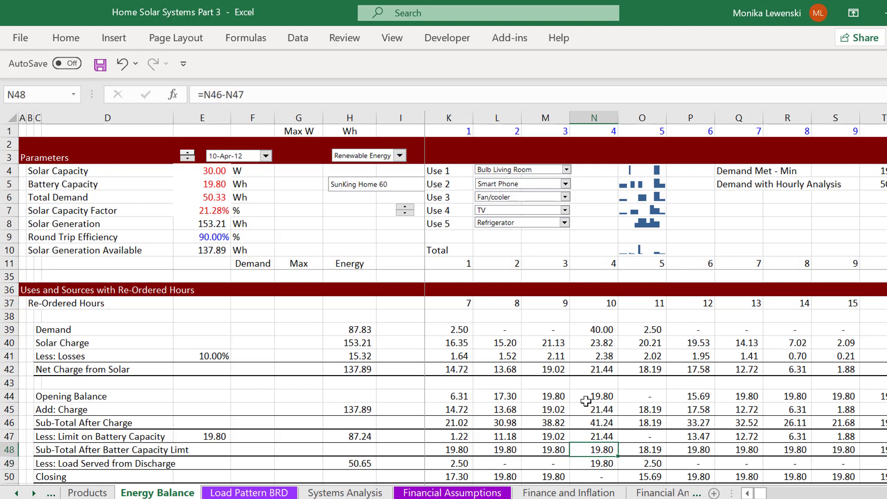
left_click(602, 328)
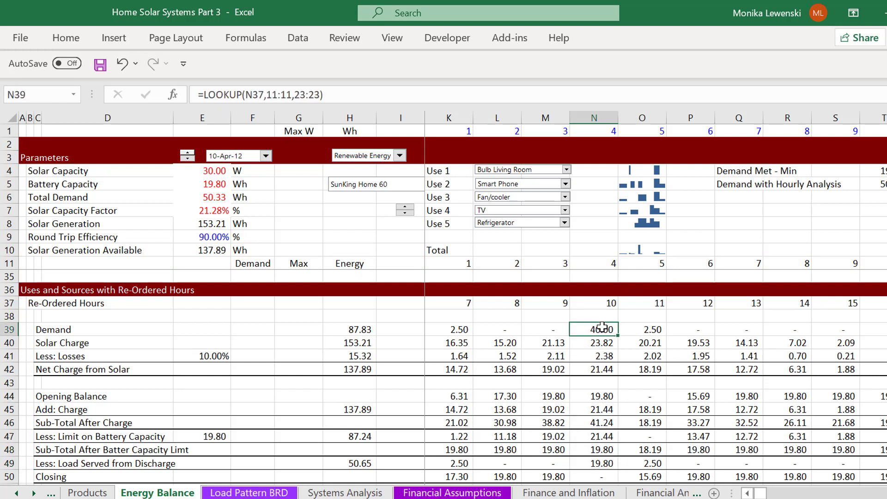
left_click(591, 462)
left_click(592, 472)
left_click(592, 464)
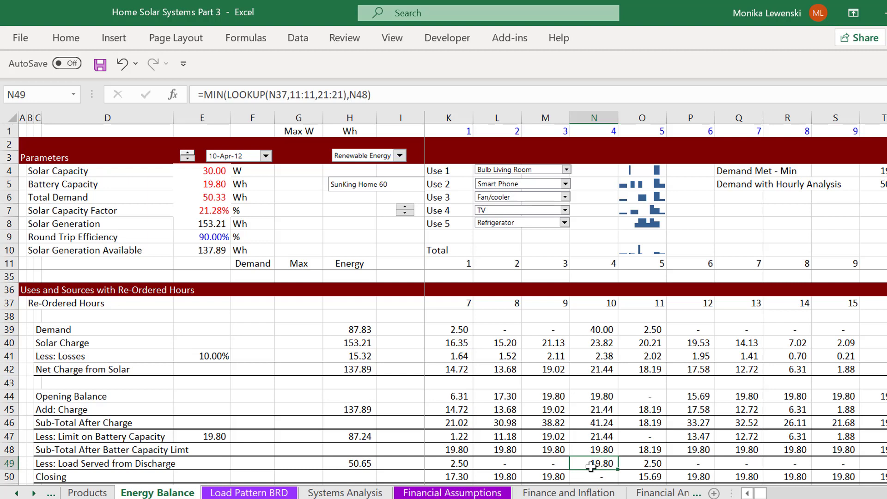
- Compare Load Served Directly from Solar and Total Load Served for re-ordered hour 10 with the demand in N39
key("Down")
key("Down")
key("Down")
key("Down")
key("Down")
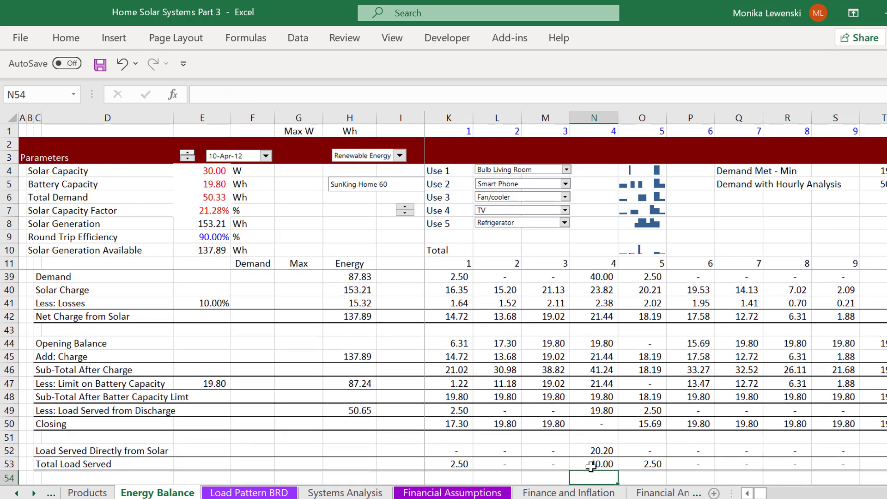
key("Up")
key("Up")
key("Up")
key("Up")
key("Up")
key("Up")
key("Up")
key("Up")
key("Up")
key("Up")
key("Up")
key("Up")
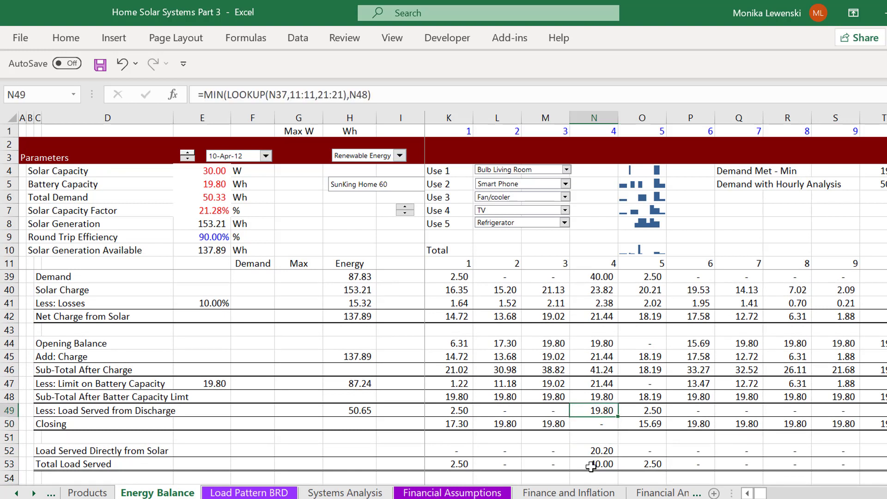
key("Up")
key("Up")
key("Up")
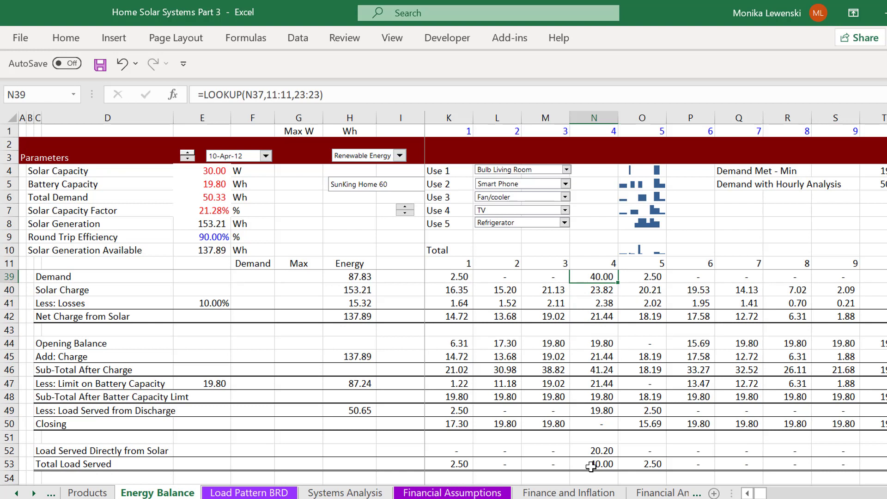
- Inspect the Load Served Directly from Solar formula in N52 and the demand and discharge cells it references
key("Down")
key("Down")
key("Down")
key("Down")
key("Down")
key("Down")
key("Down")
key("Down")
key("Down")
key("Down")
key("Down")
key("Down")
key("Down")
key("Down")
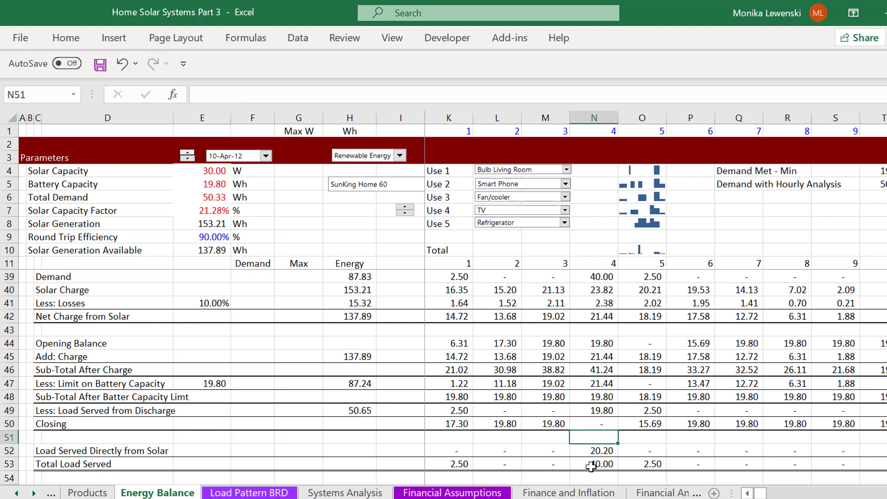
key("Up")
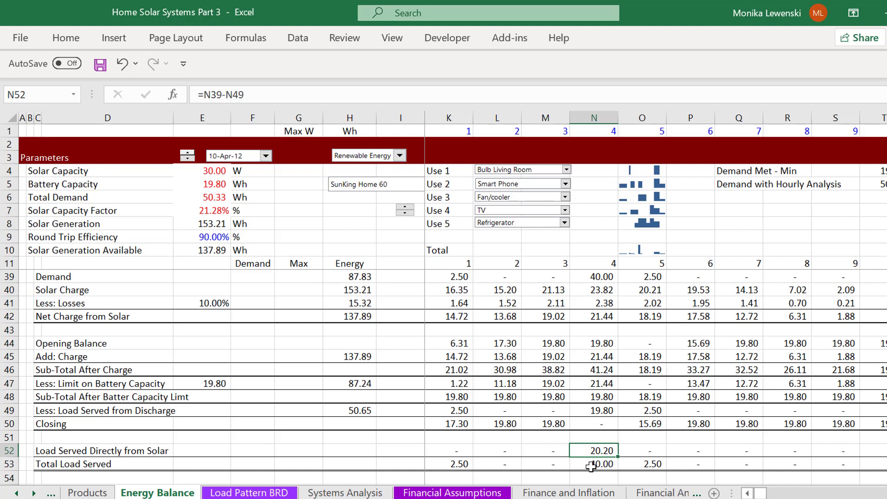
key("Up")
key("Up")
key("Down")
key("Down")
key("F2")
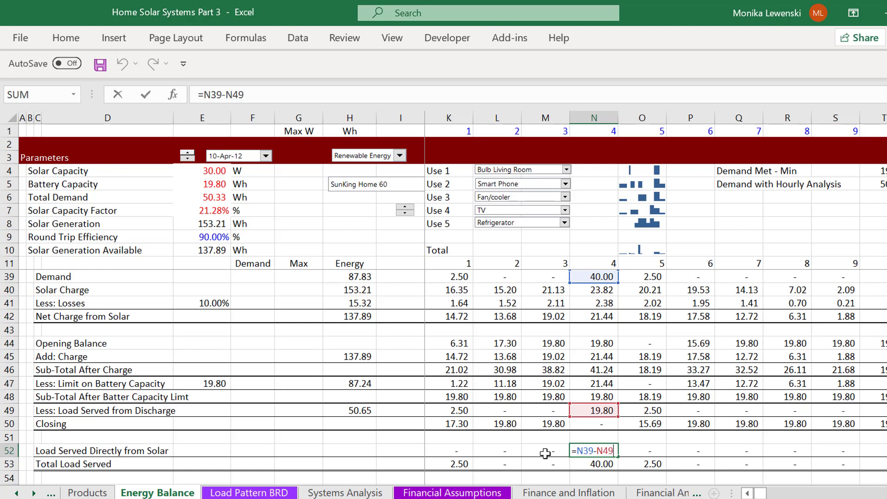
key("ctrl+Return")
- Change the Load Served Directly from Solar formula in J52 to =MAX(J39-J49,0) and copy it right across all hours
key("Left")
key("Left")
key("Left")
key("Left")
key("Left")
key("Left")
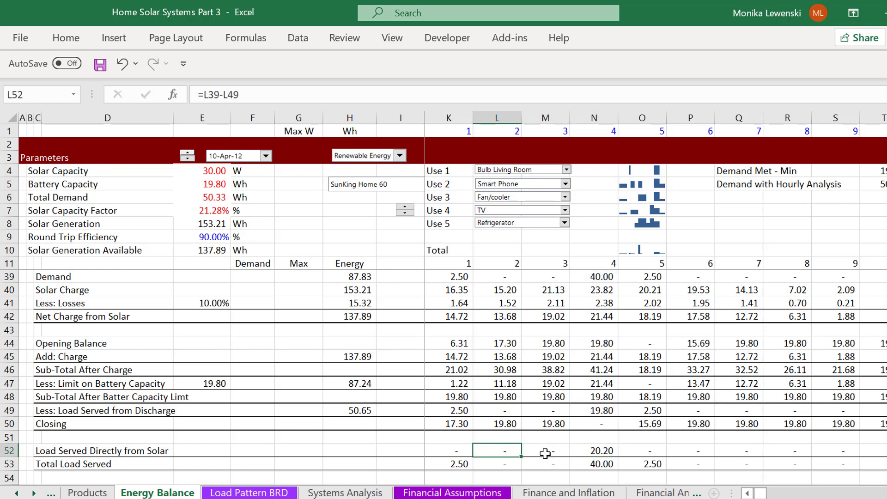
key("Right")
key("Right")
key("F2")
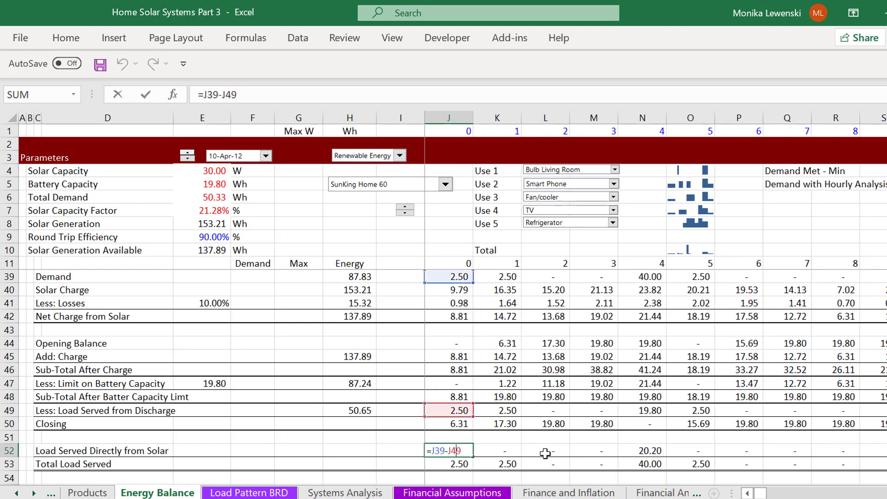
type("ma")
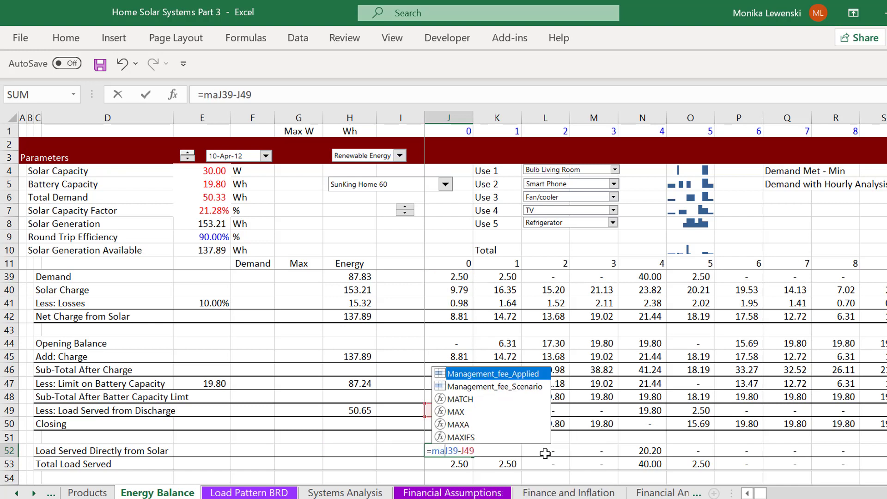
type("x(")
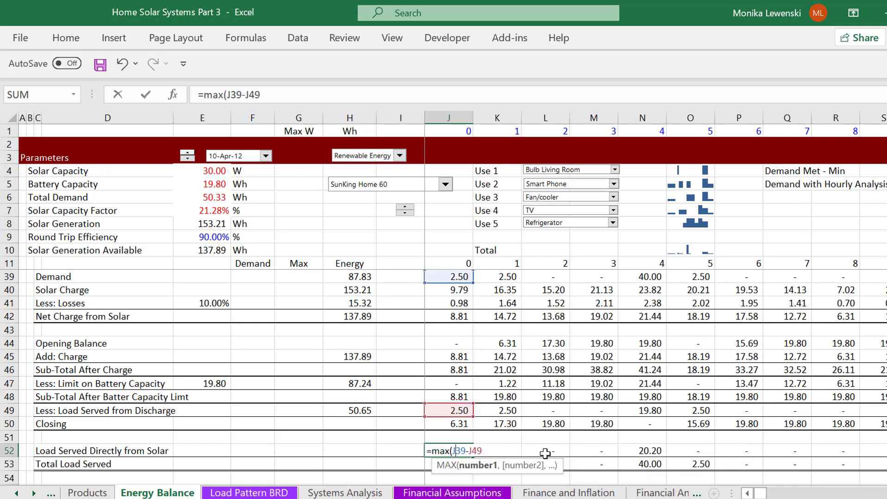
type(",0)")
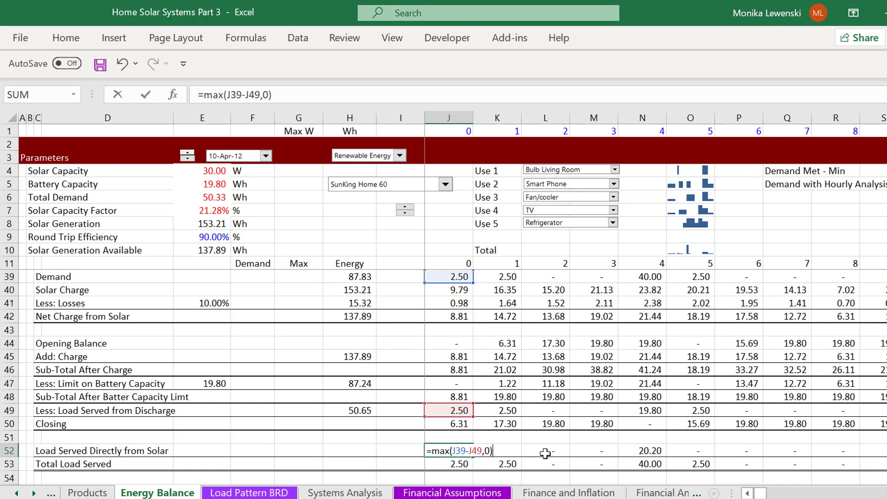
key("Return")
key("Up")
key("ctrl+shift+r")
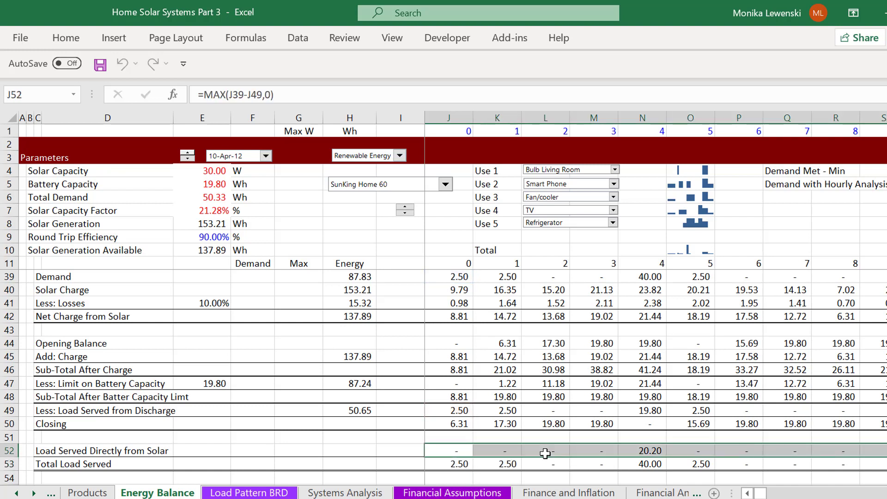
- Inspect the Total Load Served formula in N53 for re-ordered hour 10
key("Down")
key("Left")
key("Right")
key("Right")
key("Right")
key("Right")
key("Right")
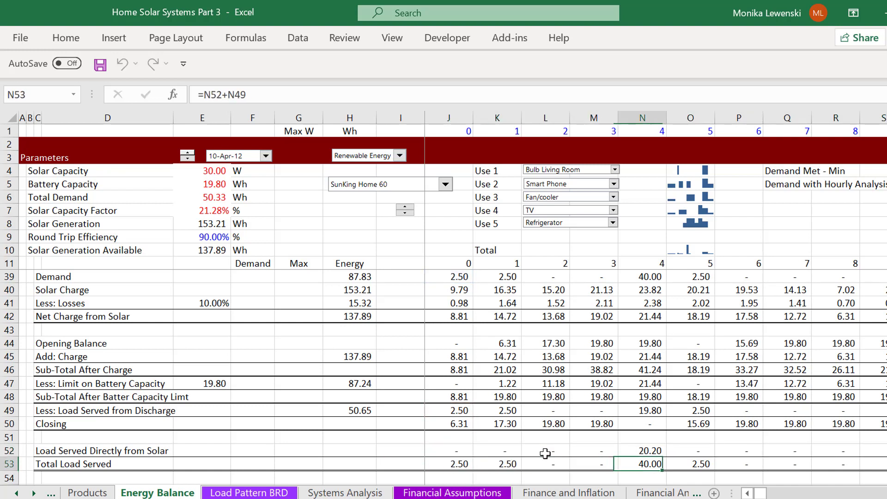
key("F2")
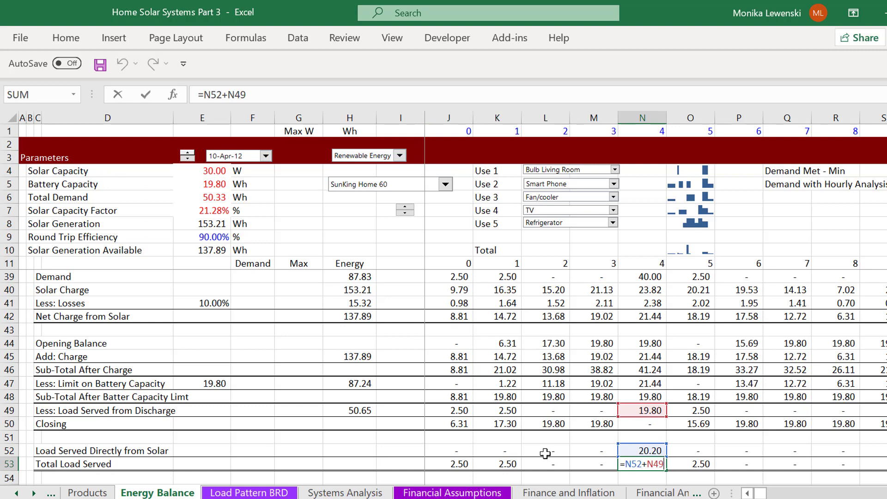
key("Escape")
- Inspect the Unserved Energy formula in N55 for re-ordered hour 10
key("Down")
key("Down")
key("Down")
key("Down")
key("Up")
key("Up")
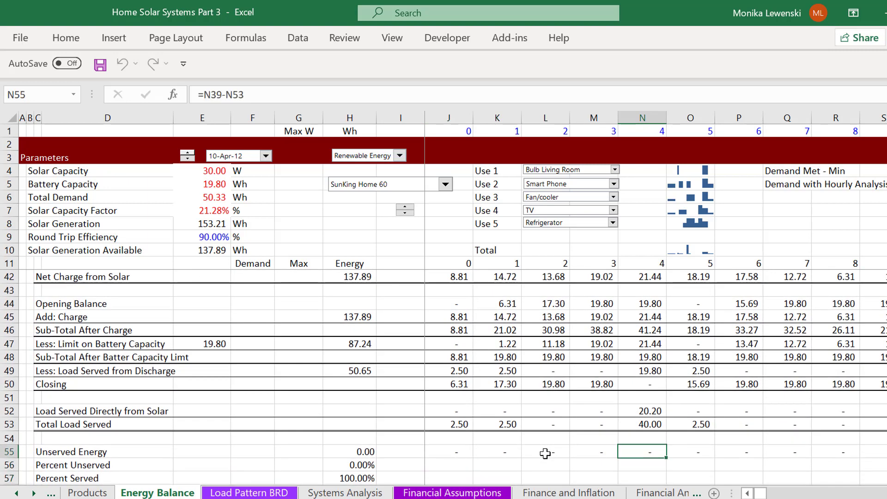
key("F2")
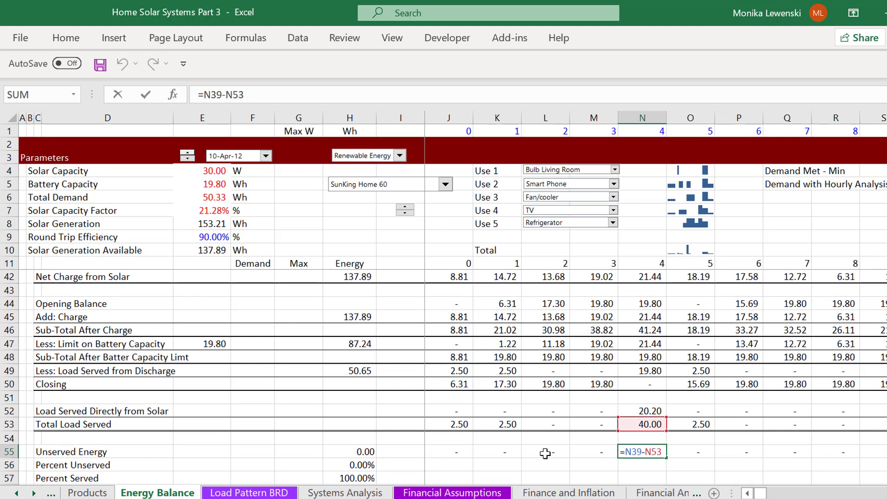
key("Escape")
- Review re-ordered hour 10's full balance in column N, from demand and solar charge through to load served
key("Up")
key("Up")
key("Up")
key("Up")
key("Up")
key("Up")
key("Up")
key("Up")
key("Up")
key("Up")
key("Up")
key("Up")
key("Up")
key("Up")
key("Up")
key("Up")
key("Up")
key("Up")
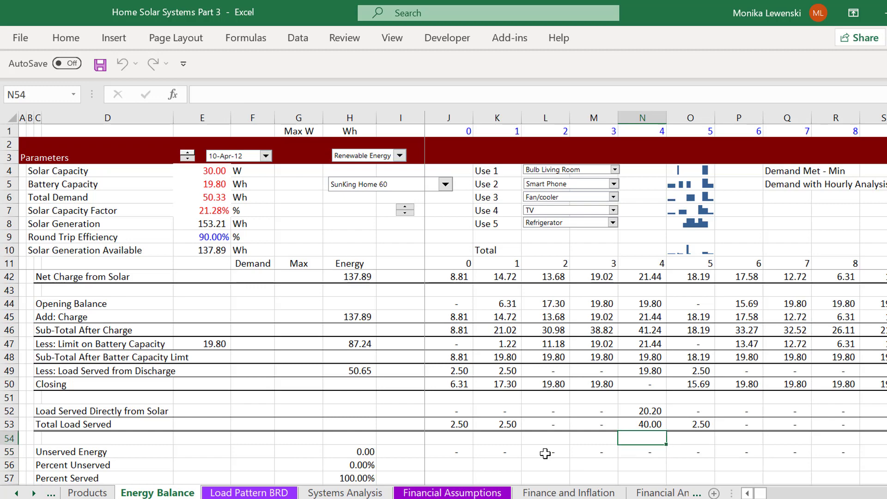
key("Down")
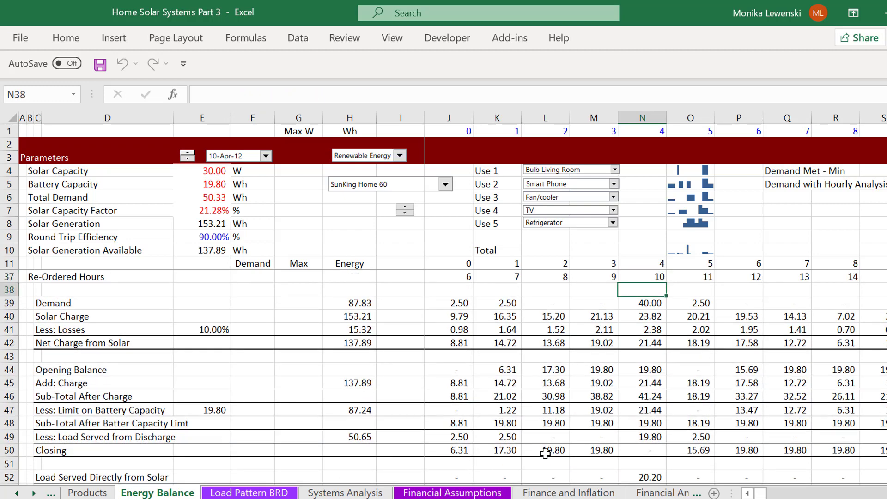
key("Down")
key("Down")
key("Down")
key("Down")
key("Down")
key("Down")
key("Down")
key("Down")
key("Down")
key("Down")
key("Down")
key("Down")
key("Down")
key("Down")
key("Down")
key("Down")
key("Down")
key("Down")
key("Down")
key("Down")
key("Up")
key("Up")
key("Up")
key("Up")
key("Up")
key("Up")
key("Up")
key("Up")
key("Up")
key("Up")
key("Up")
key("Up")
key("Up")
key("Up")
key("Up")
key("Up")
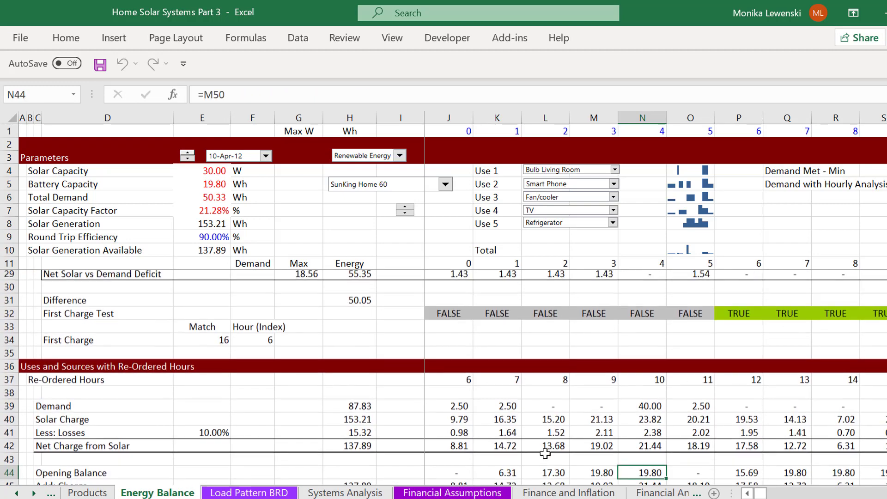
- Review the hourly energy balance from the uses and sources of energy down to the unserved energy and percent served rows
key("Up")
key("Up")
key("Up")
key("Up")
key("Up")
key("Up")
key("Up")
key("Up")
key("Up")
key("Up")
key("Up")
key("Up")
key("Up")
key("Up")
key("Up")
key("Up")
key("Down")
key("Down")
key("Down")
key("Down")
key("Down")
key("Down")
key("Down")
key("Down")
key("Down")
key("Down")
key("Down")
key("Down")
key("Down")
key("Down")
key("Down")
key("Down")
key("Up")
key("Up")
key("Up")
key("Up")
key("Up")
key("Up")
key("Up")
key("Up")
key("Up")
key("Up")
key("Up")
key("Up")
key("Up")
key("Up")
key("Up")
key("Up")
key("Up")
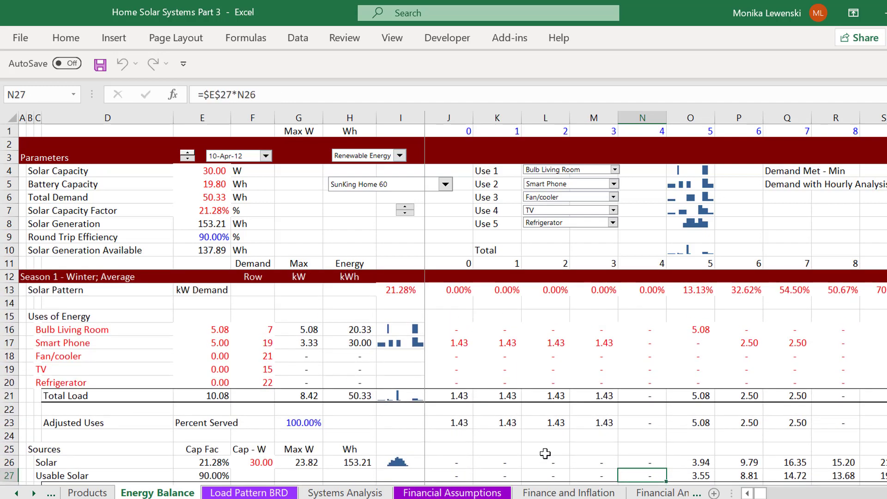
key("Down")
key("Down")
key("Down")
key("Down")
key("Down")
key("Down")
key("Down")
key("Down")
key("Down")
key("Down")
key("Down")
key("Down")
key("Down")
key("Down")
key("Down")
key("Down")
key("Down")
key("Down")
key("Down")
key("Down")
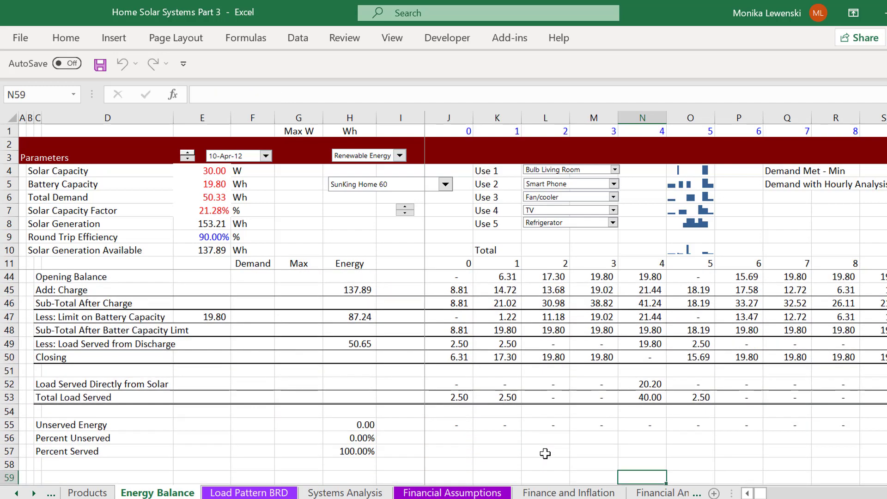
key("Down")
key("Down")
key("Down")
key("Down")
key("Left")
key("Left")
key("Left")
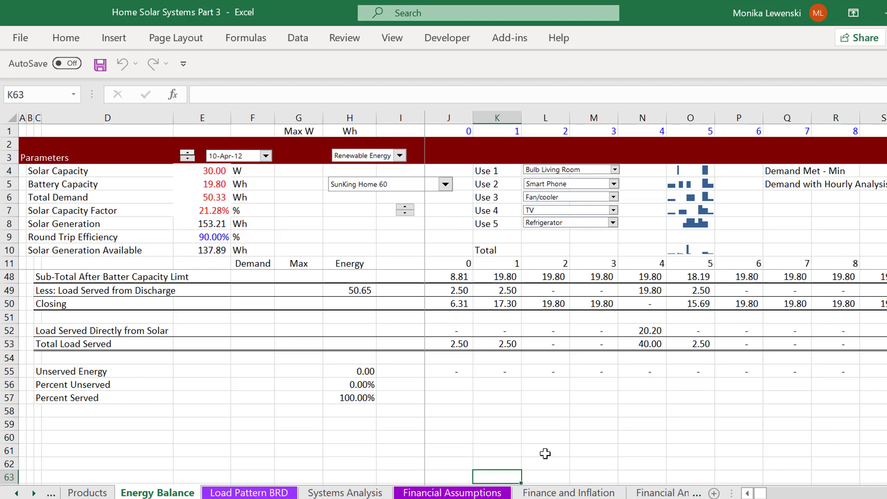
- Examine the solar, load, charge/discharge and battery balance charts on the Consumer Economics sheet
key("ctrl+Page_Up")
key("ctrl+Page_Up")
key("ctrl+Page_Up")
key("ctrl+Page_Up")
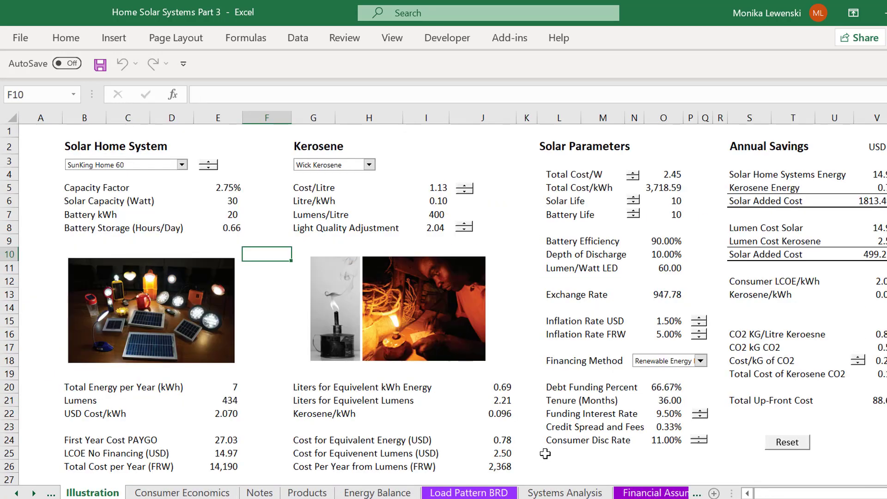
key("ctrl+Page_Down")
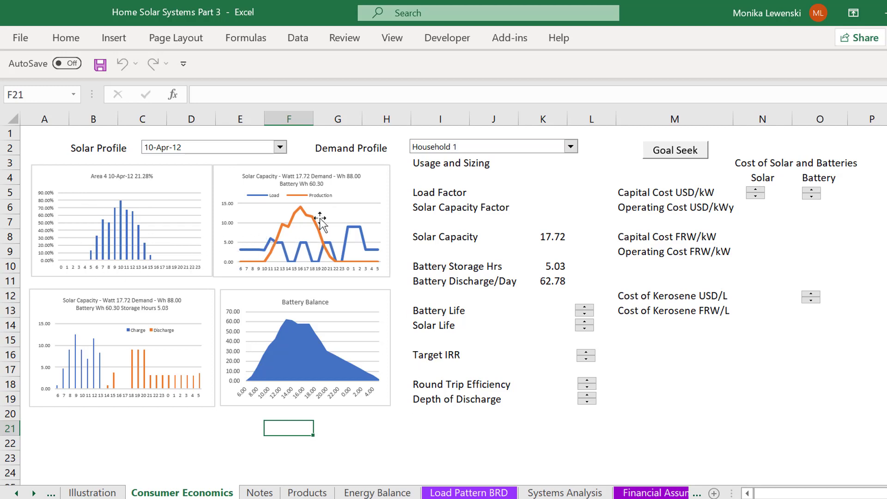
left_click(501, 467)
key("ctrl+Page_Down")
key("ctrl+Page_Down")
key("ctrl+Page_Down")
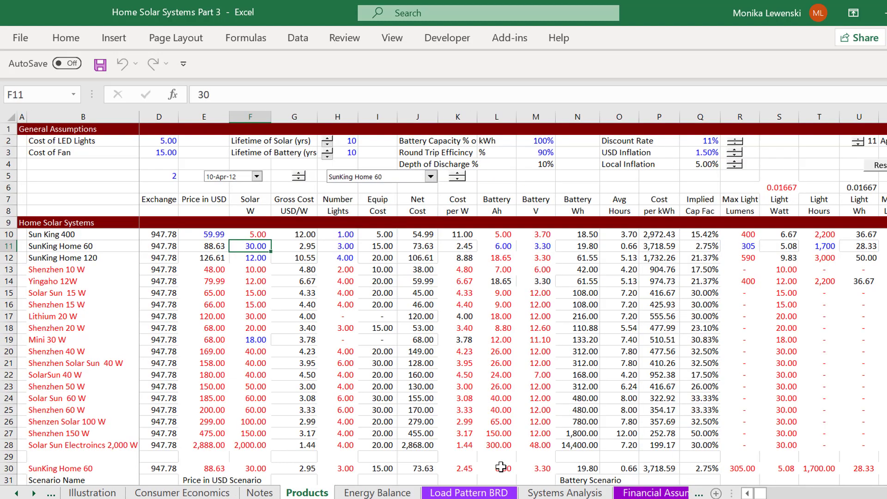
- Add the row label Net Solar in D61 of the Energy Balance sheet, below the percent served results
key("Left")
key("Left")
key("Left")
key("Left")
key("Left")
key("Left")
key("Left")
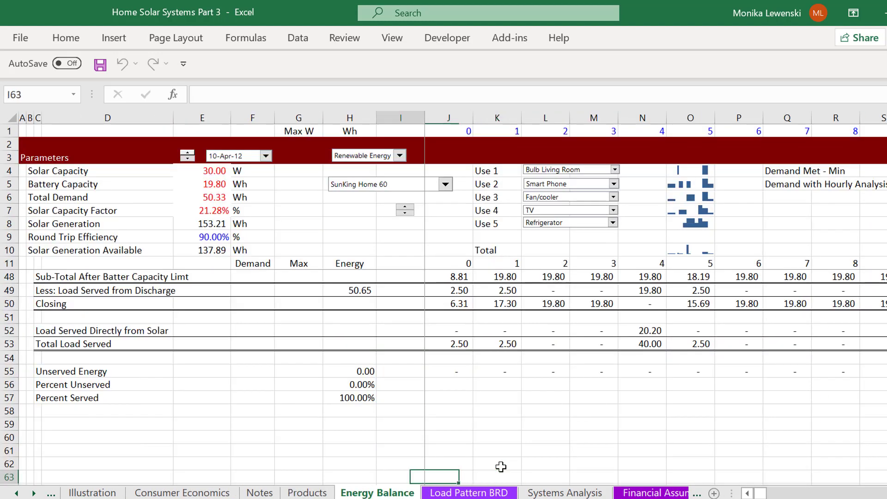
key("Up")
key("Up")
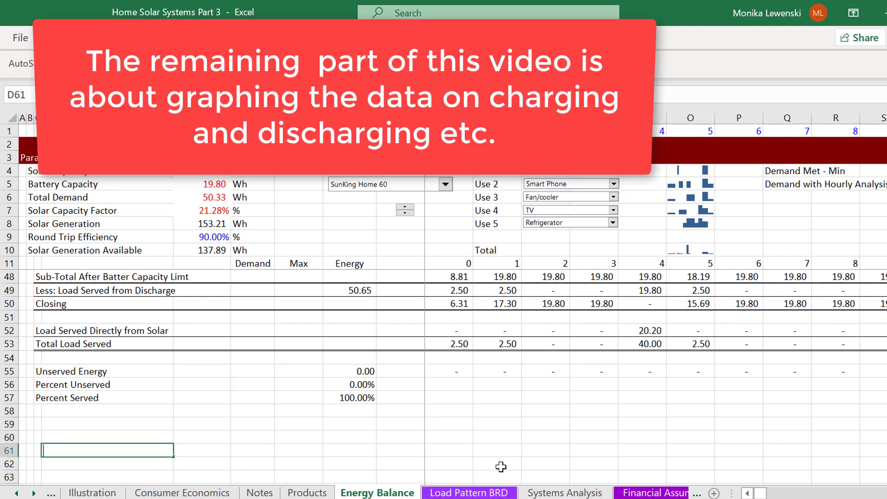
type("Net Solar")
- Link the first hour of the Net Solar row to the Solar source row with =J26 in J61
key("Right")
key("Right")
key("Right")
key("Right")
key("Right")
key("Right")
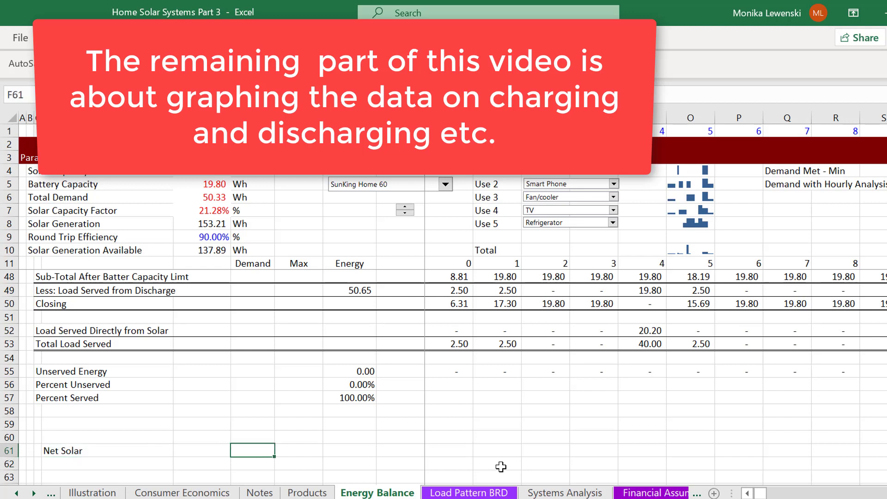
type("=")
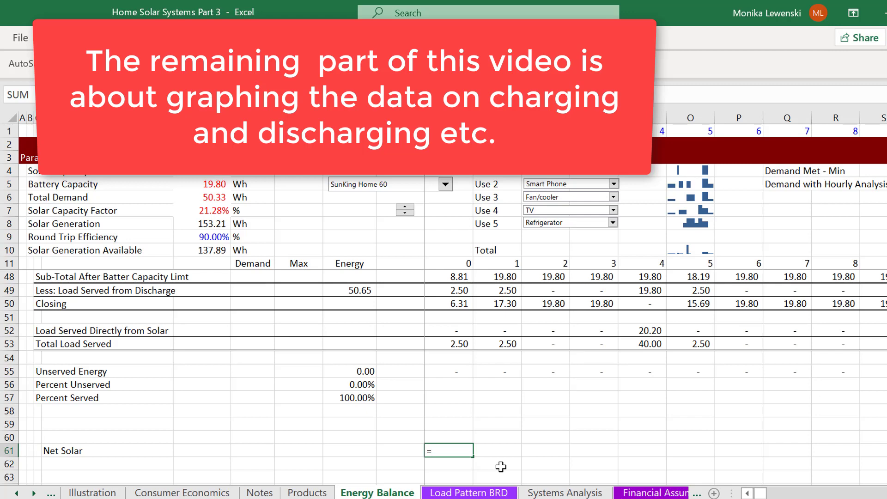
key("Page_Up")
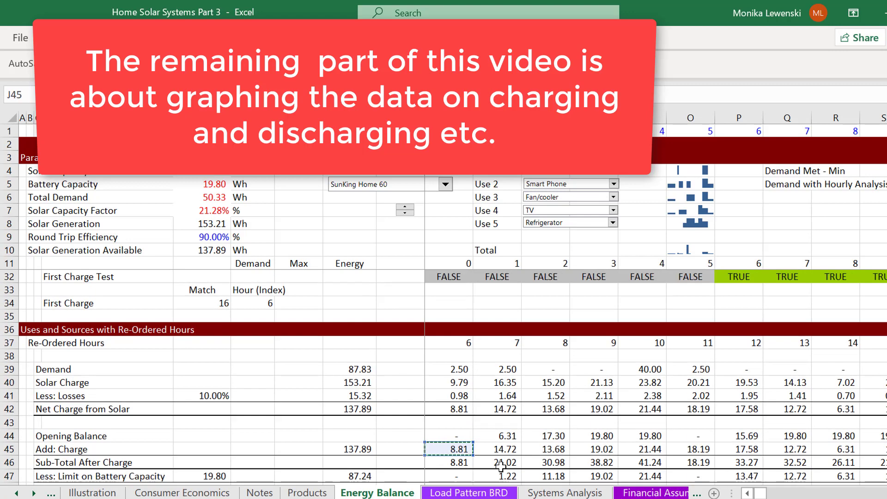
key("Up")
key("Up")
key("Up")
key("Up")
key("Up")
key("Up")
key("Up")
key("Up")
key("Up")
key("Up")
key("Up")
key("Up")
key("Up")
key("Up")
key("Up")
key("Up")
key("Up")
key("Up")
key("Up")
key("Up")
key("Up")
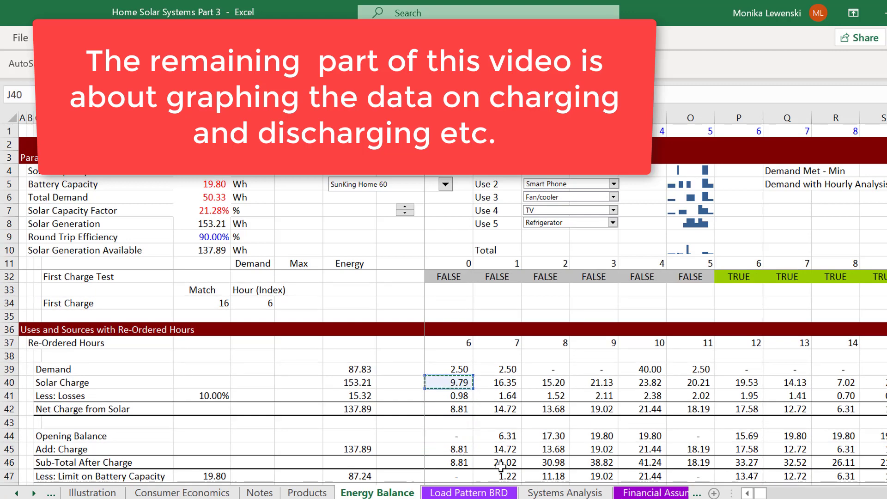
key("Up")
key("Up")
key("Up")
key("Up")
key("Up")
key("Up")
key("Up")
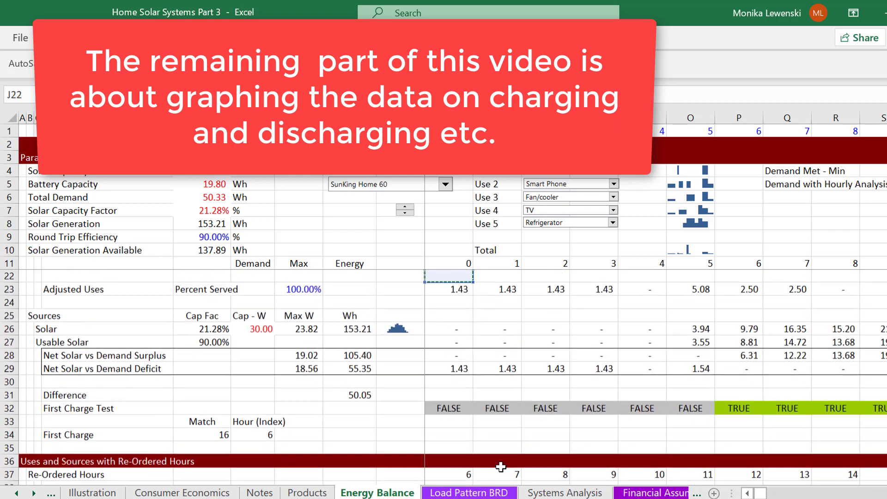
key("Up")
key("Up")
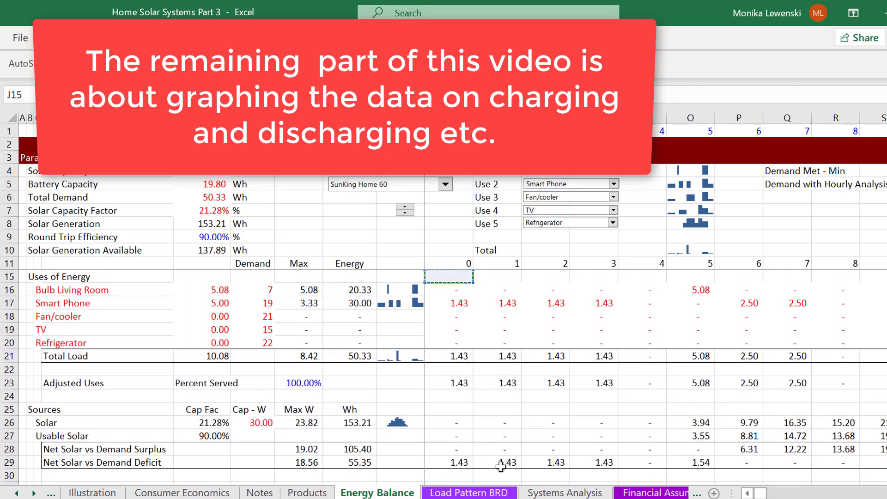
key("Down")
key("Down")
key("Down")
key("Down")
key("Down")
key("Down")
key("Down")
key("Down")
key("Down")
key("Down")
key("Down")
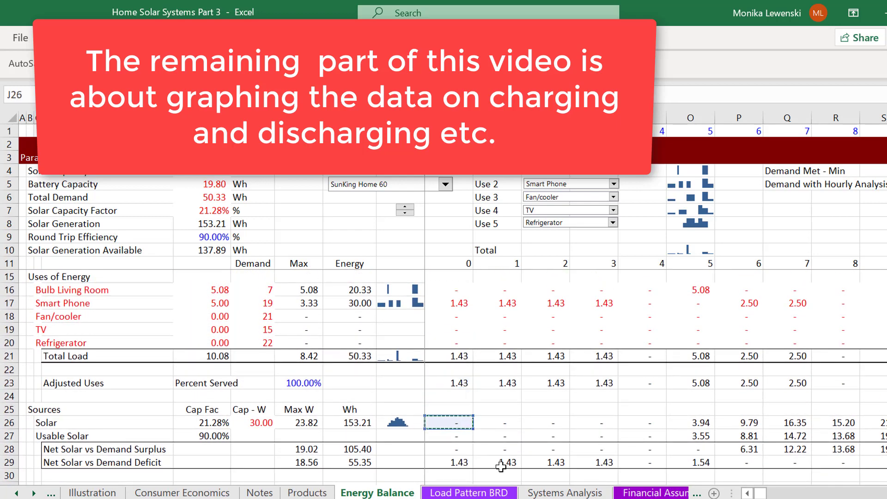
key("Return")
- Add the row label Load in D62, directly below Net Solar
key("Left")
key("Left")
key("Left")
key("Left")
key("Left")
key("Left")
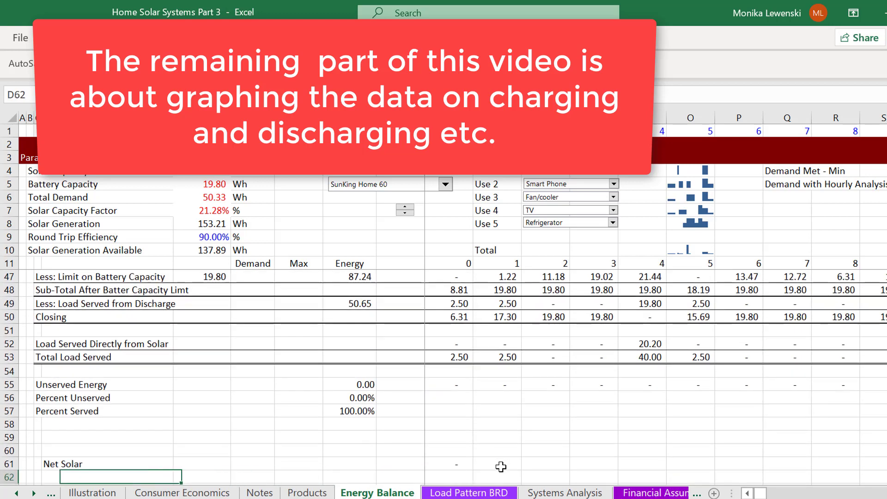
type("Load")
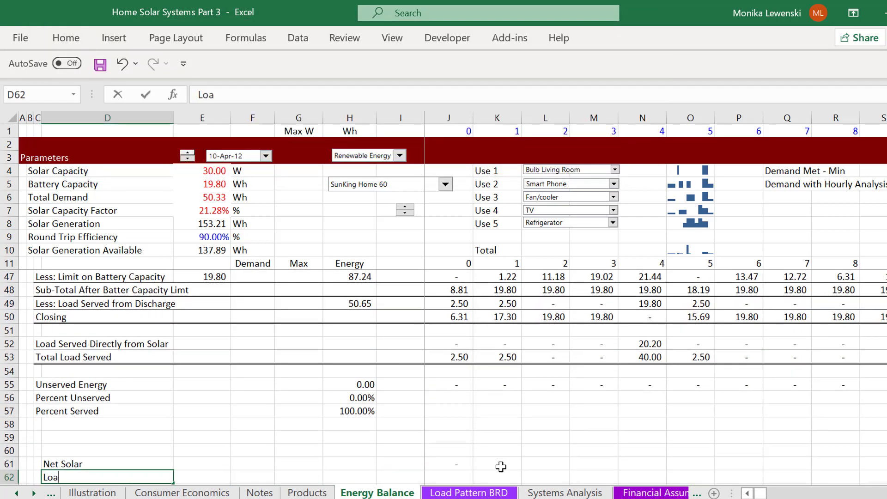
key("Right")
key("Right")
key("Right")
key("Right")
key("Right")
key("Right")
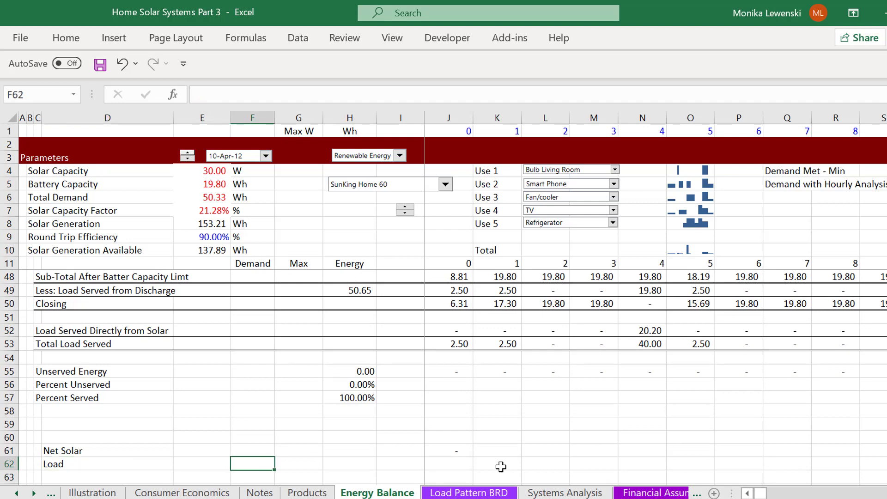
- Link the first hour of the Load row to the Total Load row with =J21 in J62
type("=")
key("Up")
key("Up")
key("Up")
key("Up")
key("Up")
key("Up")
key("Up")
key("Up")
key("Up")
key("Up")
key("Up")
key("Up")
key("Up")
key("Up")
key("Up")
key("Up")
key("Up")
key("Up")
key("Up")
key("Up")
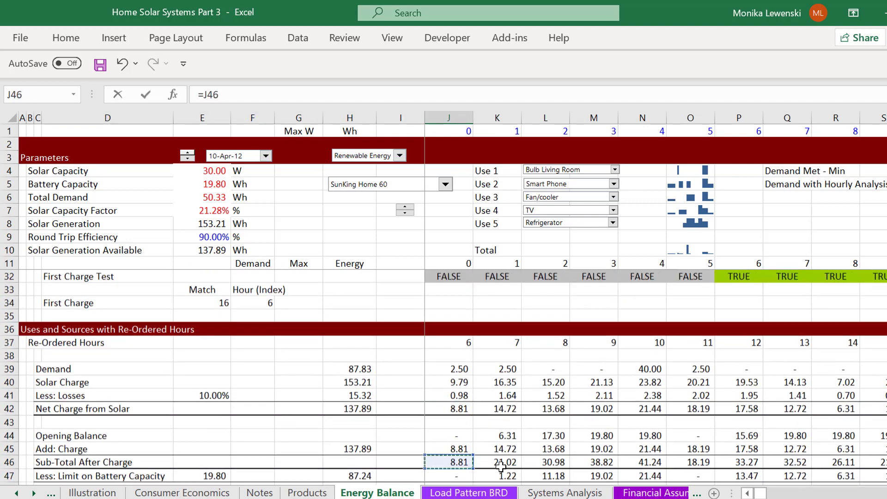
key("Down")
key("Down")
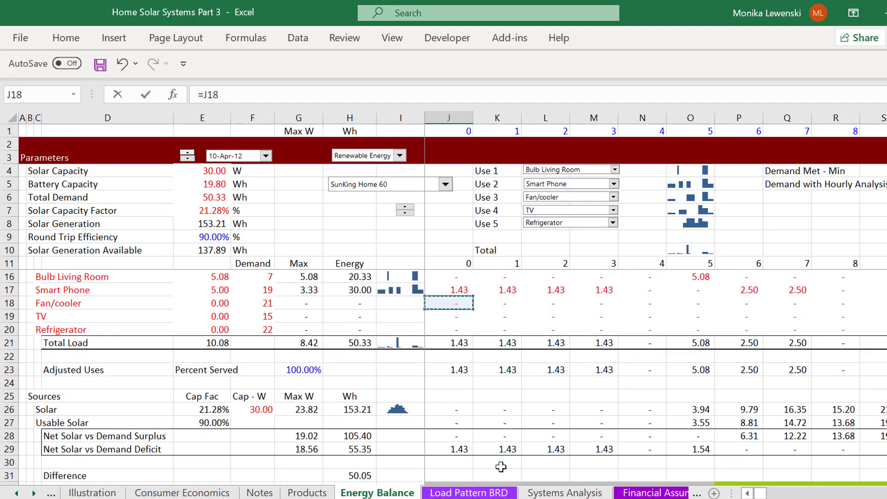
key("Down")
key("Down")
key("Down")
key("Down")
key("Down")
key("Down")
key("Down")
key("Down")
key("Down")
key("Down")
key("Down")
key("Up")
key("Up")
key("Up")
key("Up")
key("Up")
key("Up")
key("Up")
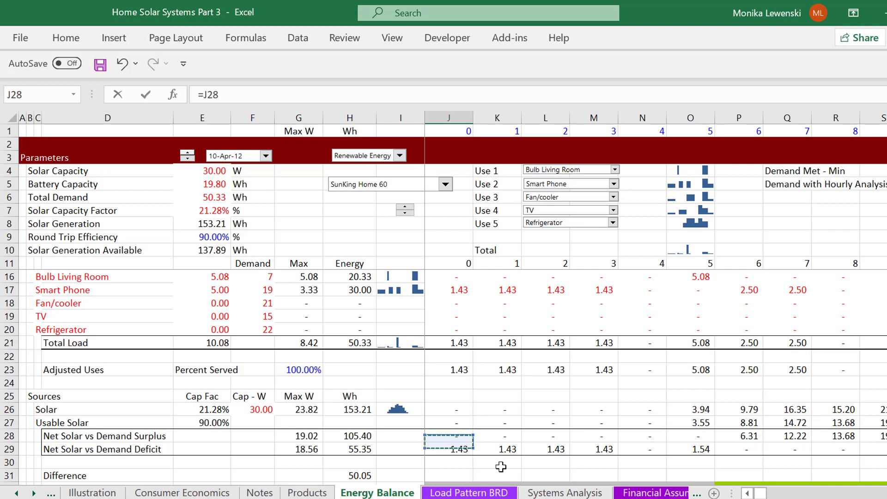
key("Up")
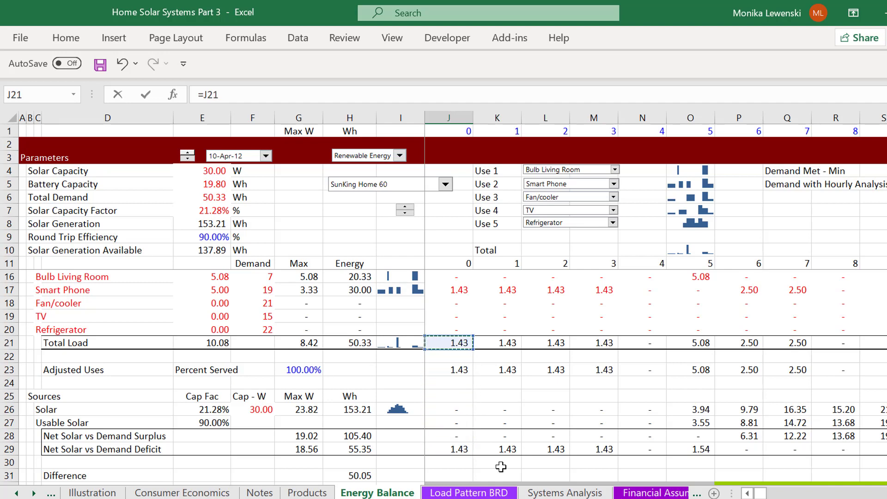
key("Return")
- Link the first hour heading above the Net Solar row to the hour header with =J11 in J60
key("Up")
key("Up")
key("Up")
type("=")
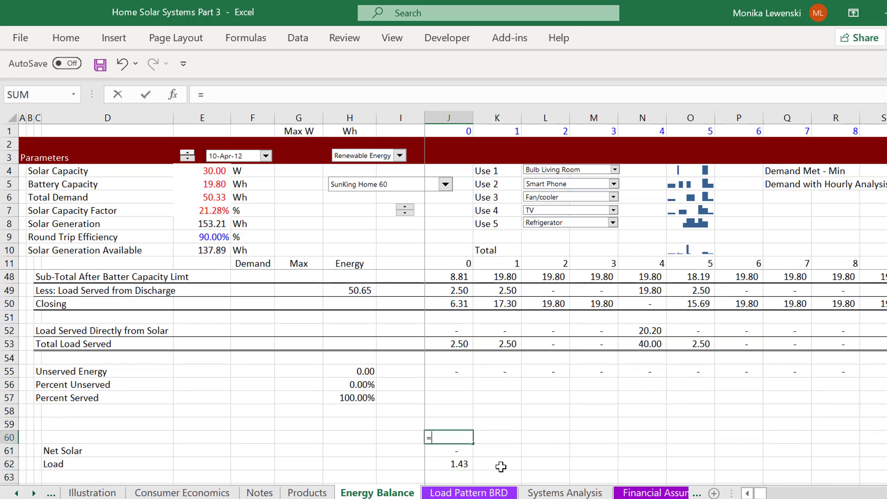
key("Up")
key("Up")
key("Up")
key("Up")
key("Up")
key("Up")
key("Up")
key("Up")
key("Up")
key("Up")
key("Up")
key("Up")
key("Up")
key("Up")
key("Up")
key("Up")
key("Up")
key("Up")
key("Up")
key("Up")
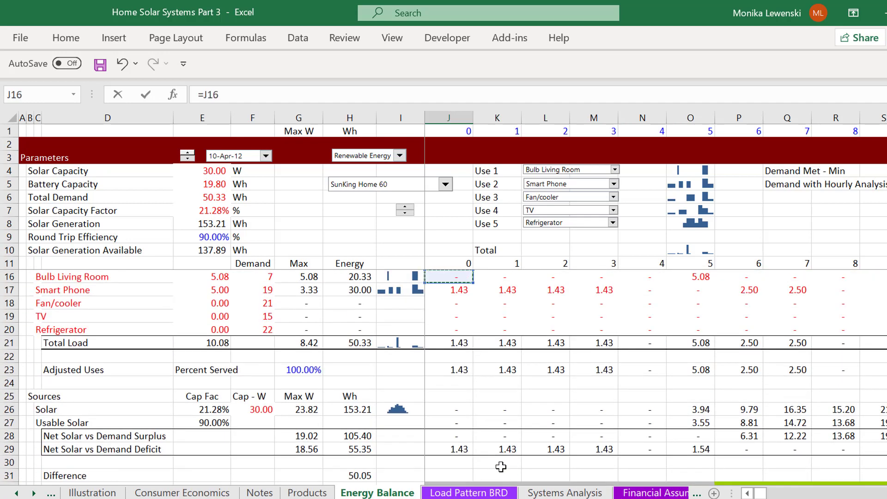
key("Up")
key("Up")
key("Up")
key("Up")
key("Up")
key("Return")
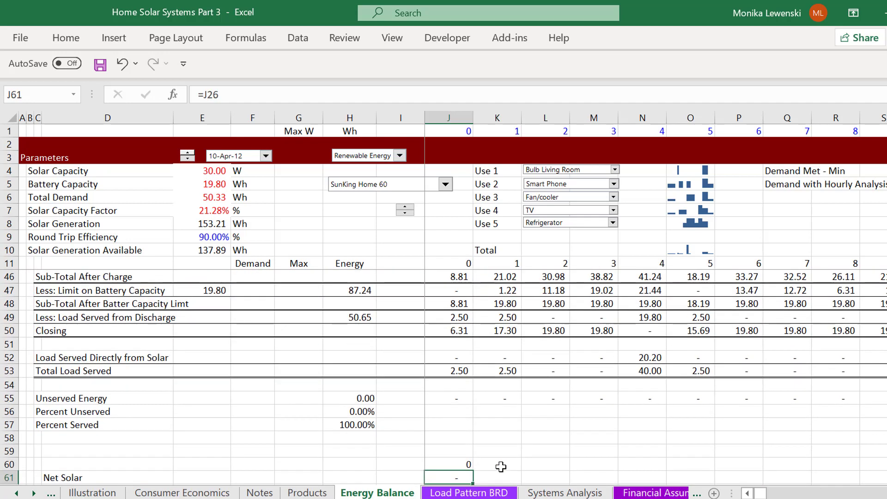
- Fill the hour, Net Solar and Load formulas in J60:J62 across all the remaining hours
key("Up")
key("shift+Down")
key("shift+Down")
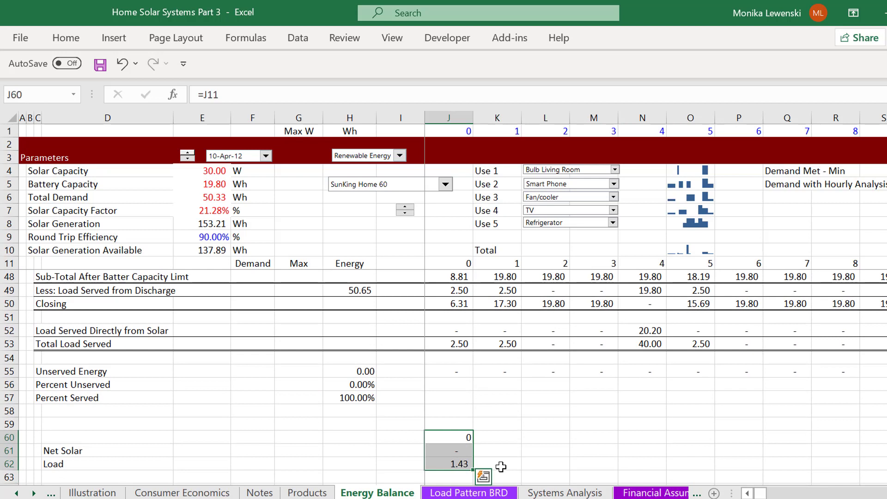
key("ctrl+shift+r")
- Insert a default column chart from the hour, Net Solar and Load rows, starting at D60 and covering all hours
key("Left")
key("Left")
key("Left")
key("Left")
key("Left")
key("Left")
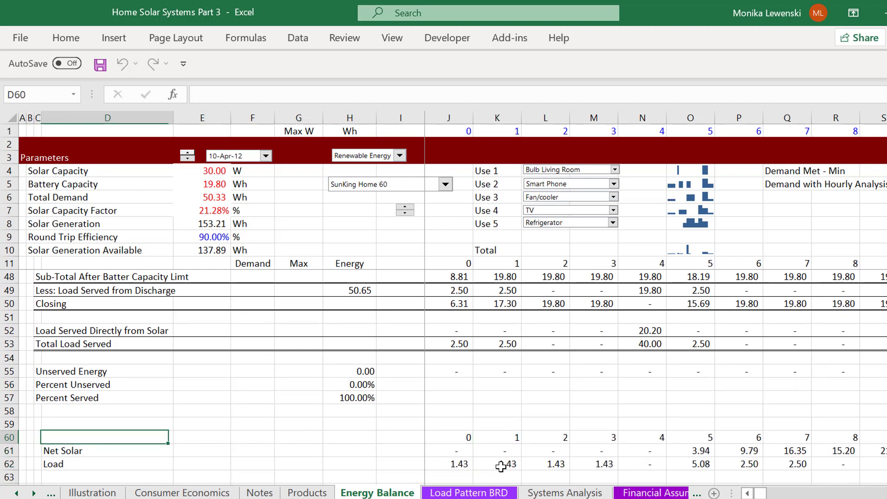
key("shift+Down")
key("shift+Down")
key("ctrl+shift+Right")
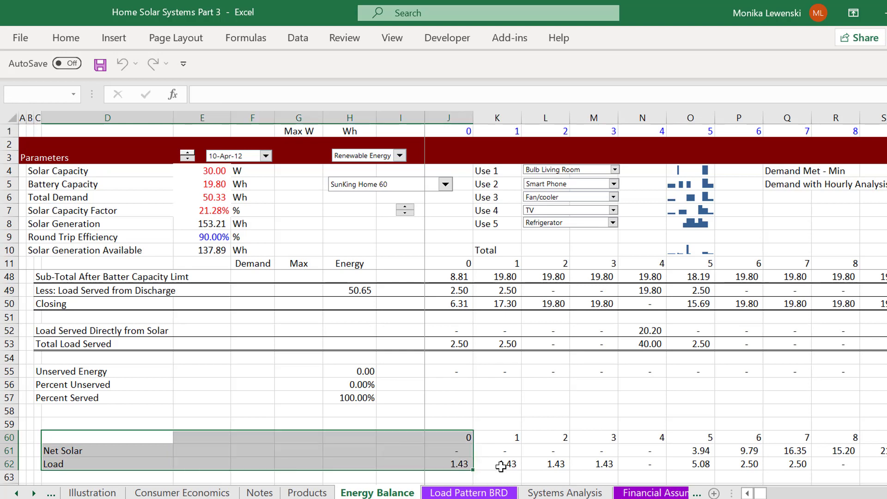
key("ctrl+shift+Right")
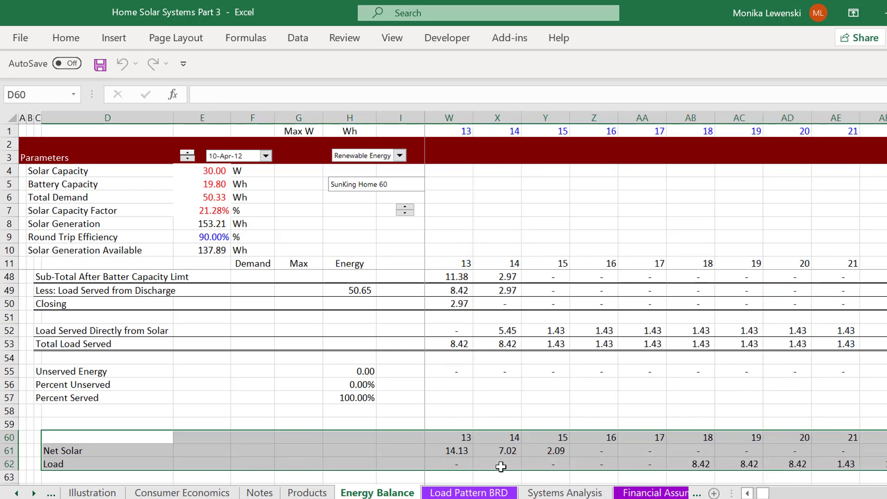
key("alt+F1")
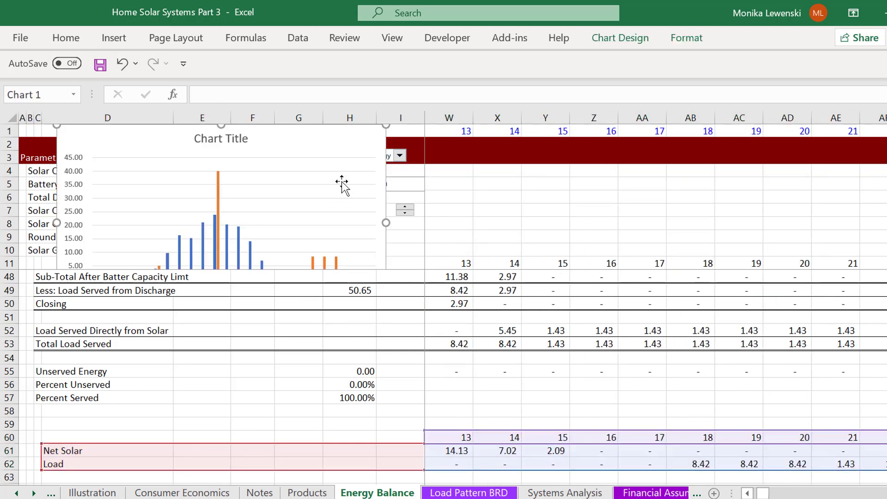
- Move the new chart out of the parameters area to D64, below the Load row
left_click(342, 181)
left_click(336, 150)
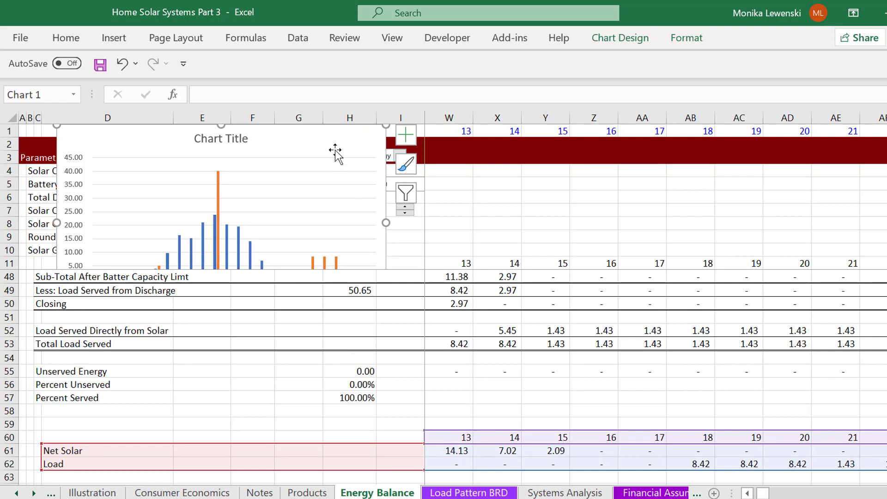
key("Delete")
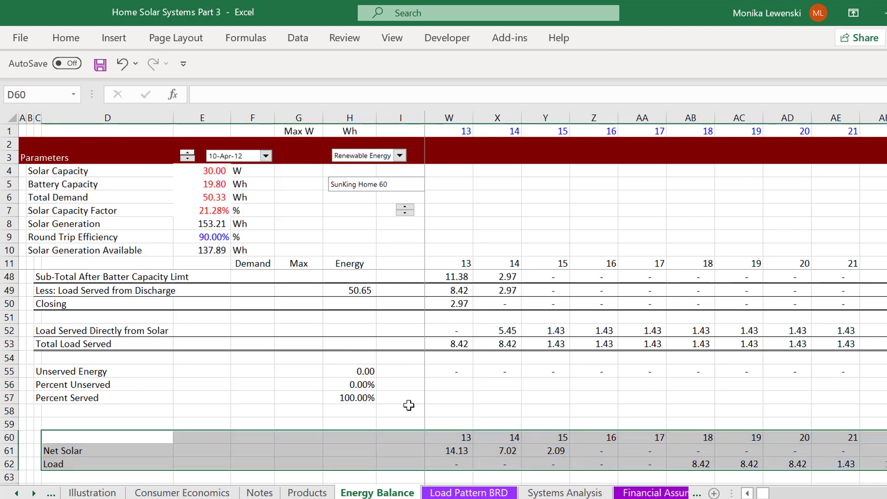
left_click(370, 387)
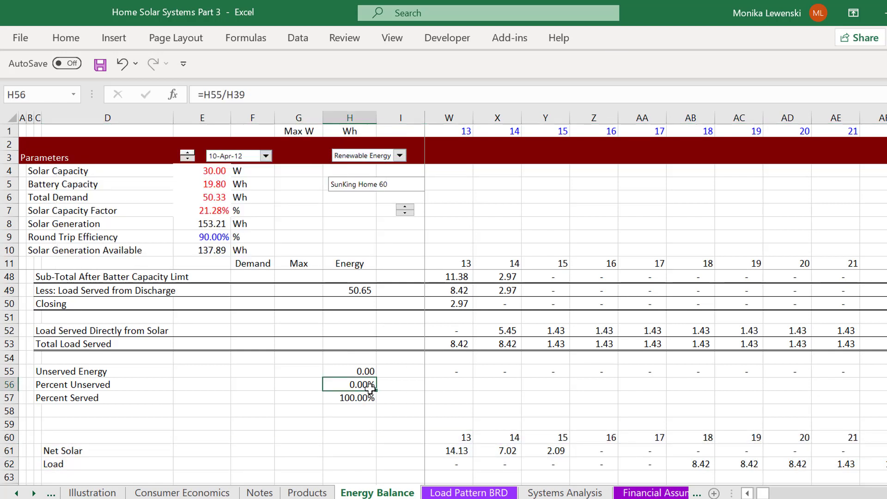
left_click(295, 420)
key("Down")
key("Down")
key("Down")
key("Down")
key("Down")
key("Down")
key("Down")
key("Down")
key("Down")
key("Down")
key("Down")
key("Down")
key("Down")
key("Down")
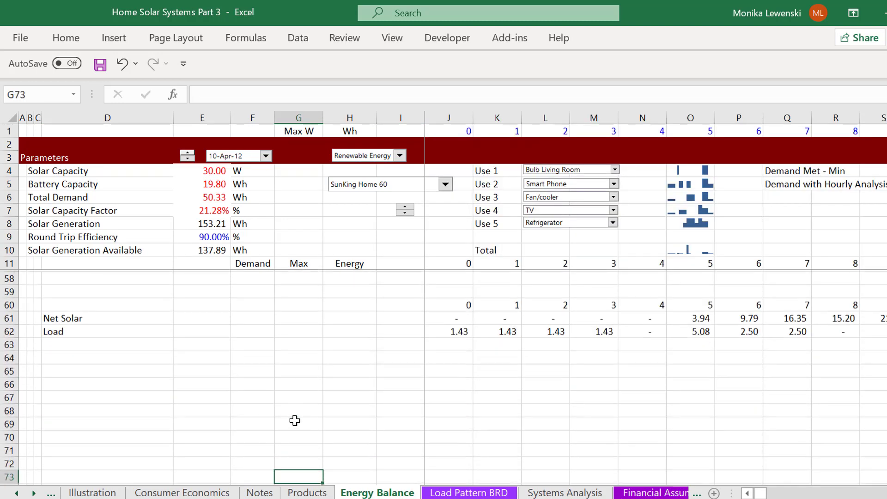
left_click(45, 359)
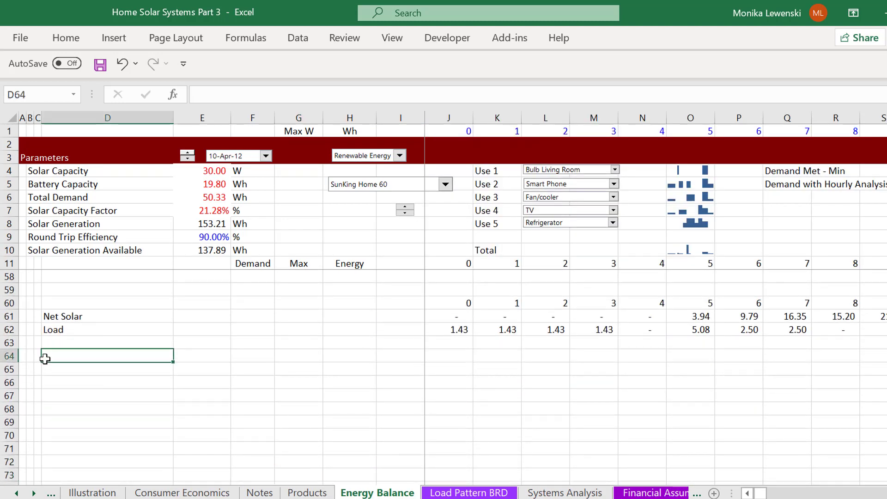
key("ctrl+v")
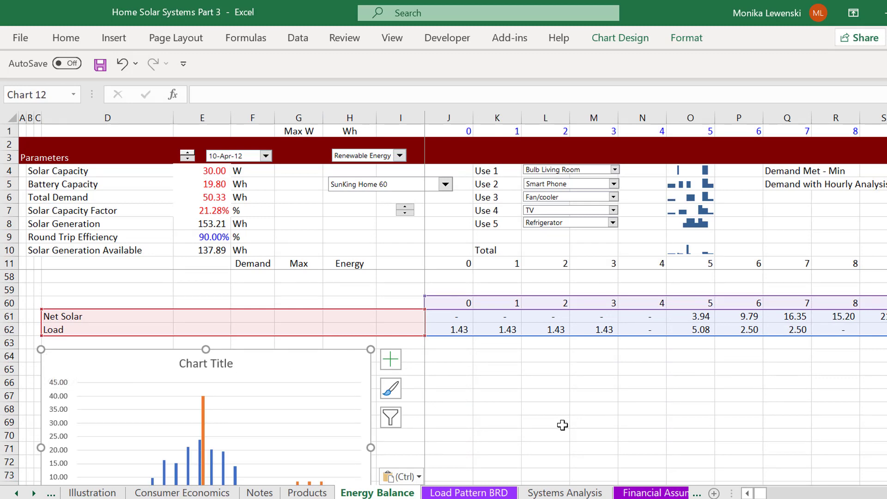
- Change the title of the Net Solar and Load chart to Load and Soar
left_click(494, 429)
key("Down")
key("Down")
key("Down")
key("Down")
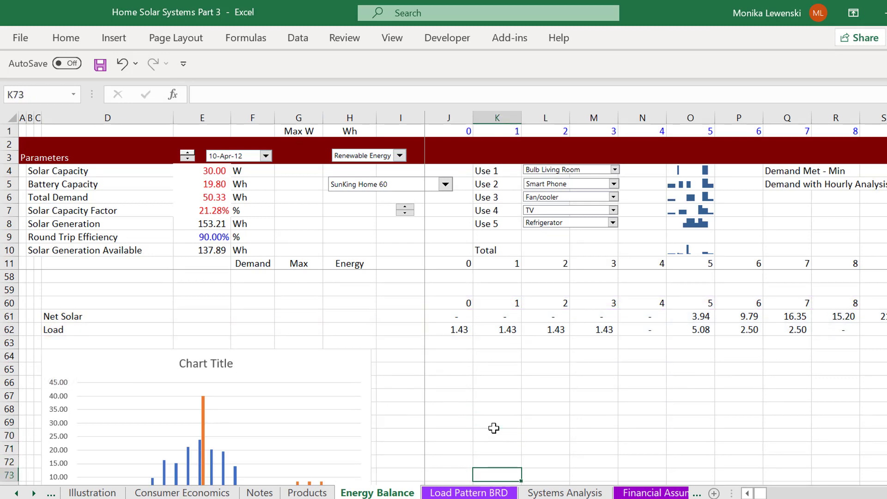
key("Down")
key("Down")
key("Down")
key("Down")
key("Up")
key("Up")
key("Up")
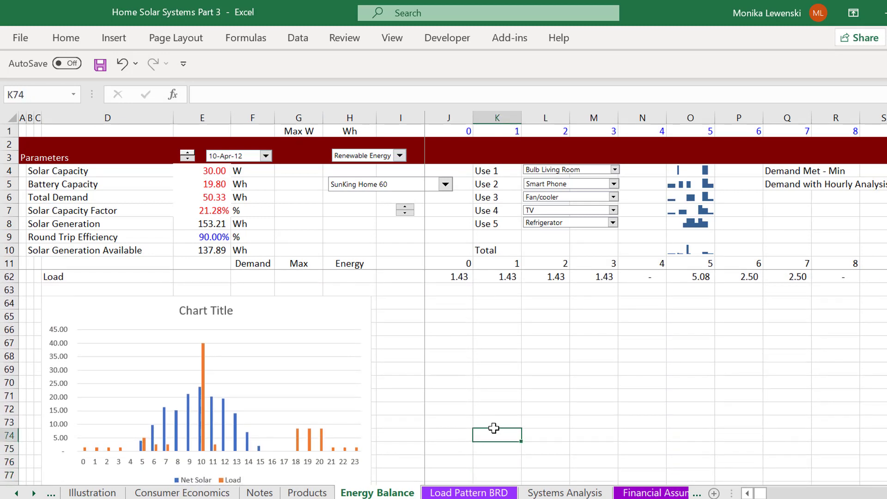
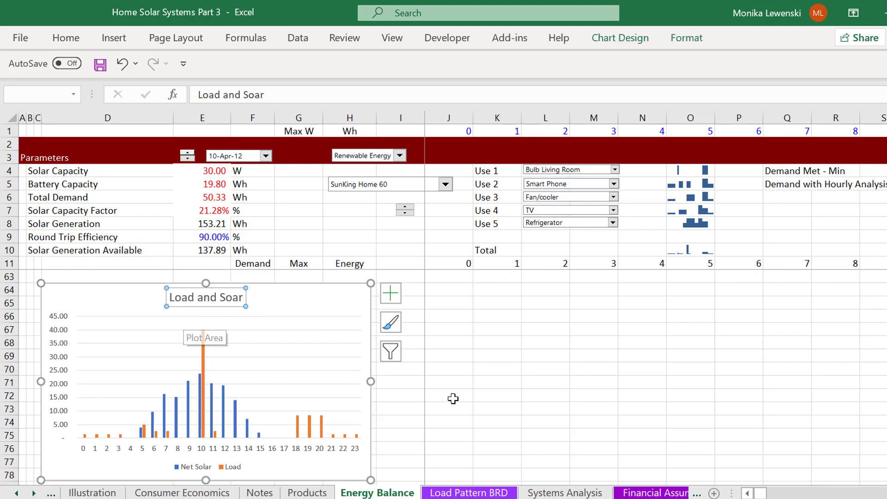
left_click(453, 398)
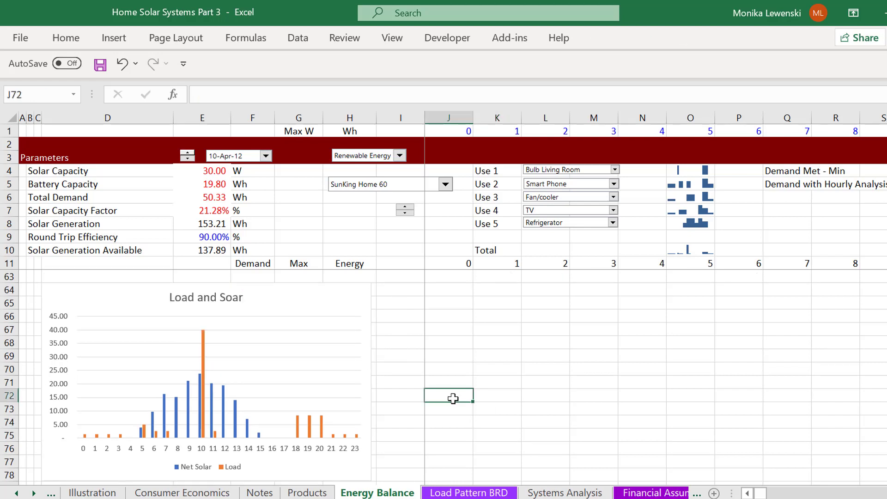
- Review the load and production chart on the Consumer Economics sheet as a reference and return to the Energy Balance sheet
key("Down")
key("Down")
key("Down")
key("Down")
key("Down")
key("Down")
key("Down")
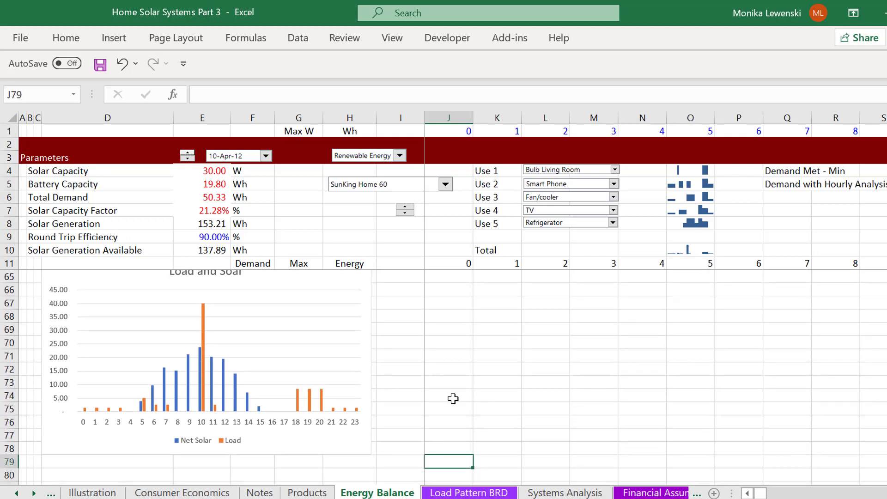
key("Up")
key("Up")
key("Up")
key("Up")
key("Up")
key("Up")
key("Up")
key("Up")
key("Up")
key("Up")
key("Up")
key("Up")
key("Up")
key("Up")
key("Up")
key("Up")
key("Up")
key("Up")
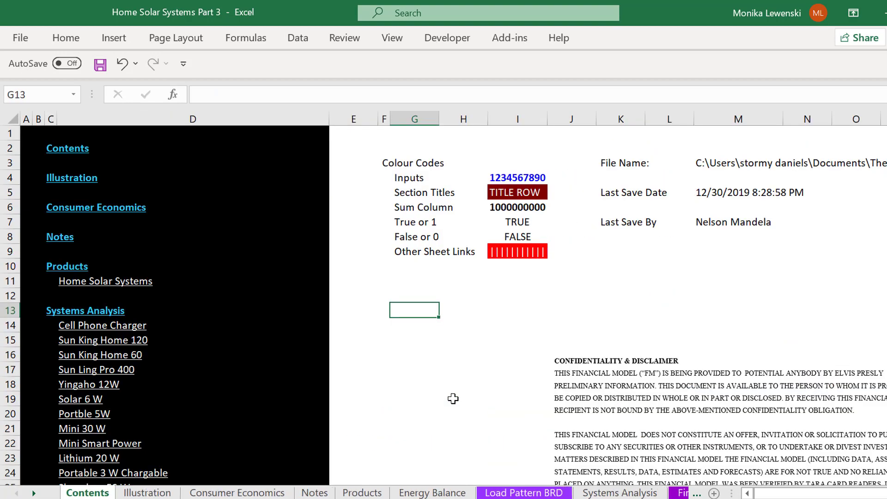
key("ctrl+Page_Down")
key("ctrl+Page_Down")
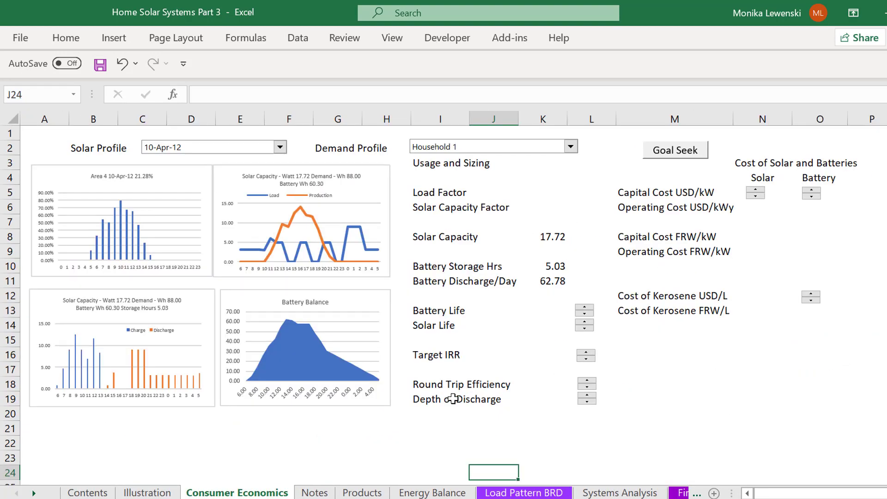
key("ctrl+Page_Down")
key("ctrl+Page_Up")
key("ctrl+Page_Down")
key("ctrl+Page_Down")
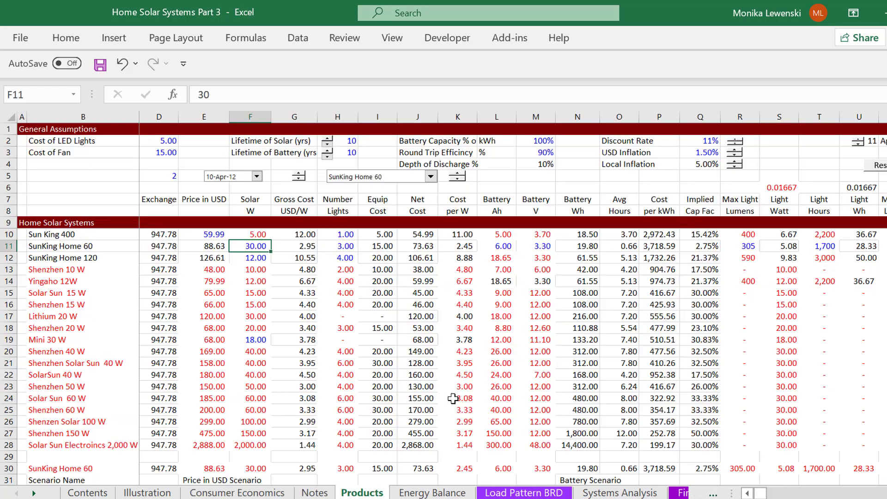
key("ctrl+Page_Down")
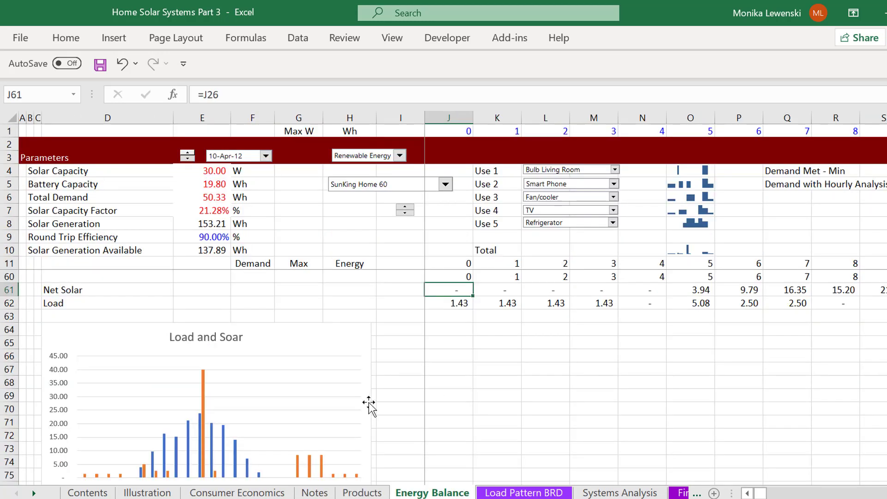
- Change the Load and Soar chart from clustered columns to the basic Line chart type
right_click(324, 393)
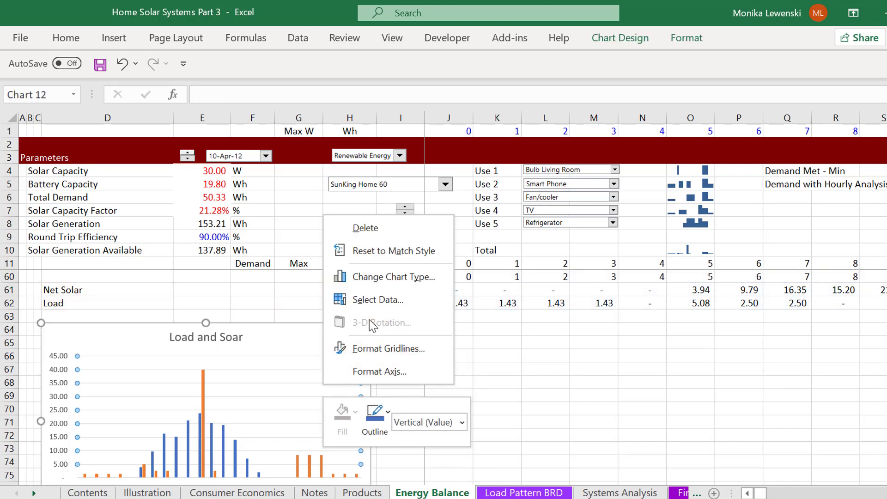
left_click(373, 279)
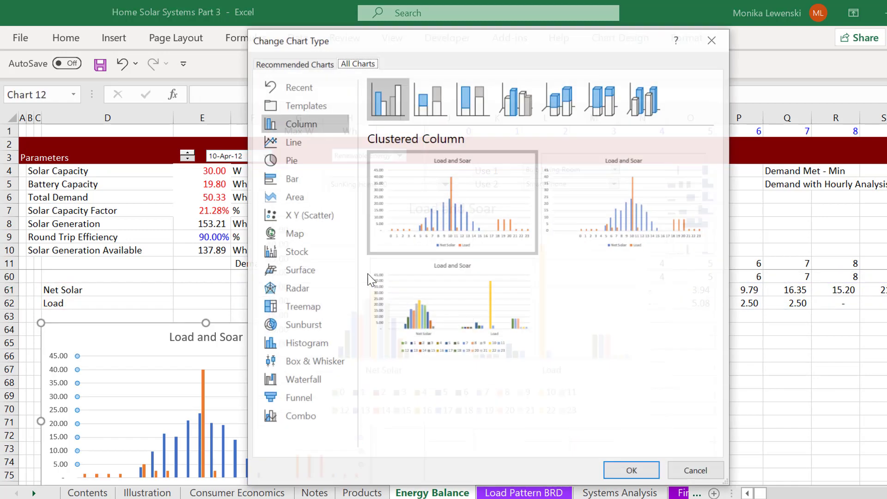
left_click(287, 147)
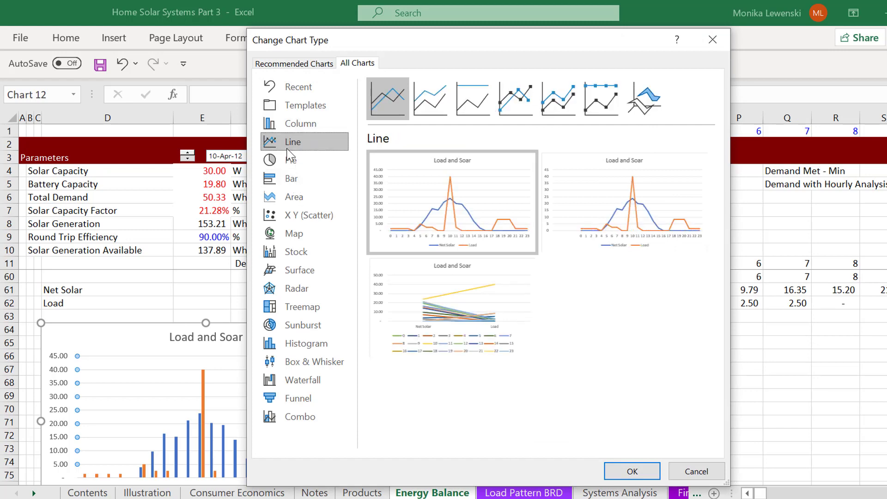
left_click(628, 475)
left_click(484, 406)
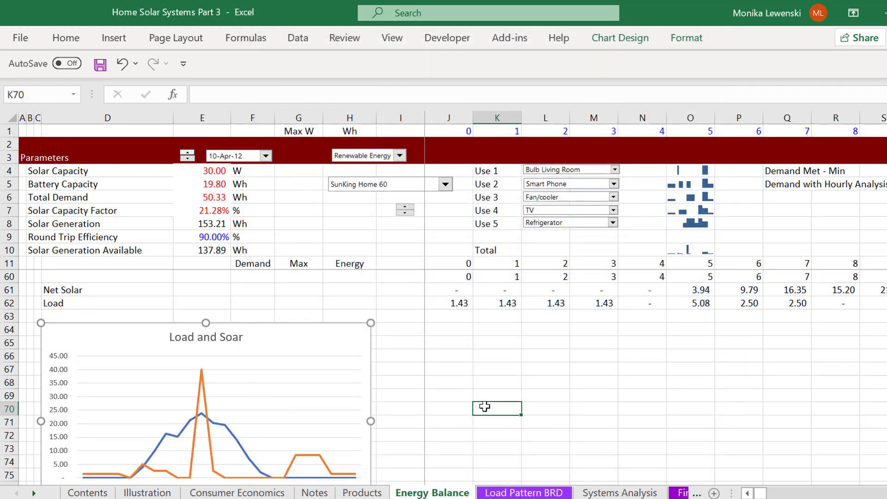
- Review the hourly Total Load row in the Uses of Energy section of the Energy Balance sheet
left_click(480, 394)
key("Page_Up")
key("Page_Up")
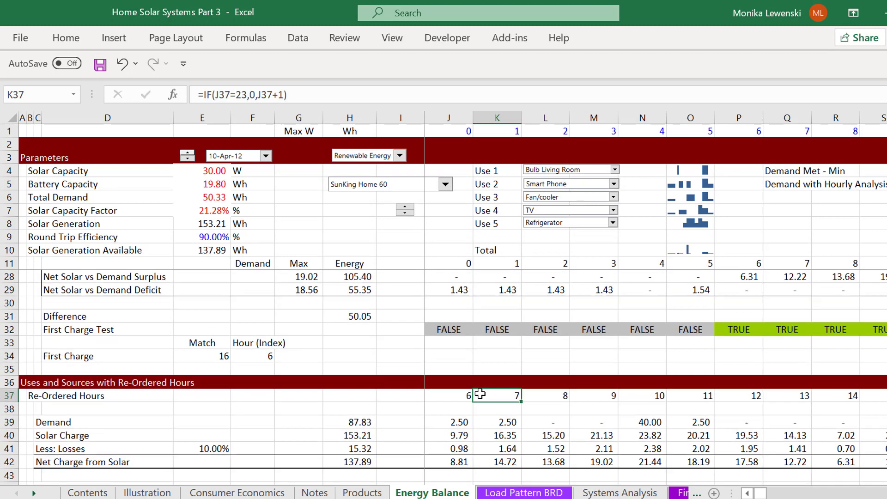
key("Page_Down")
key("Page_Up")
key("Page_Up")
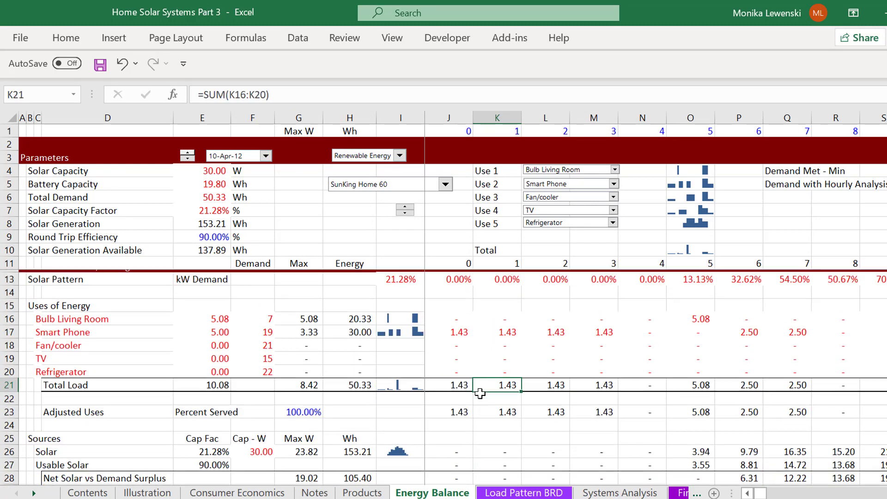
key("Right")
key("Right")
key("Right")
key("Right")
key("Right")
key("Right")
key("Right")
key("Right")
key("Right")
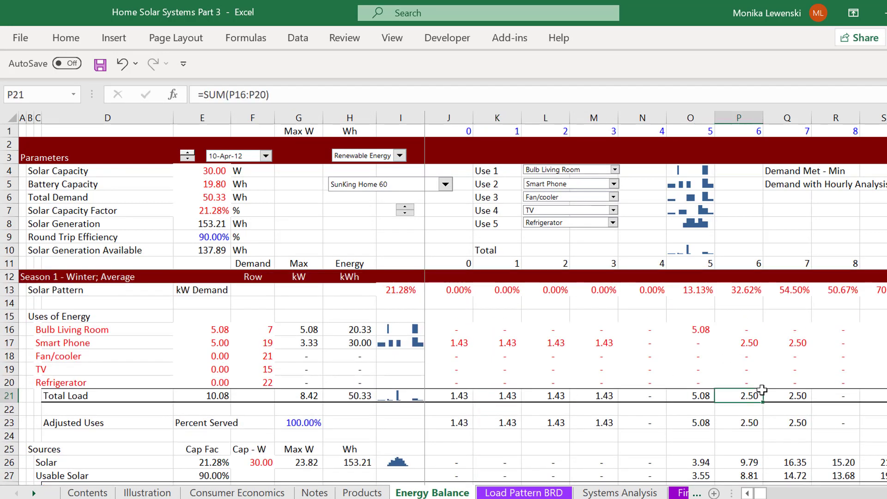
key("Left")
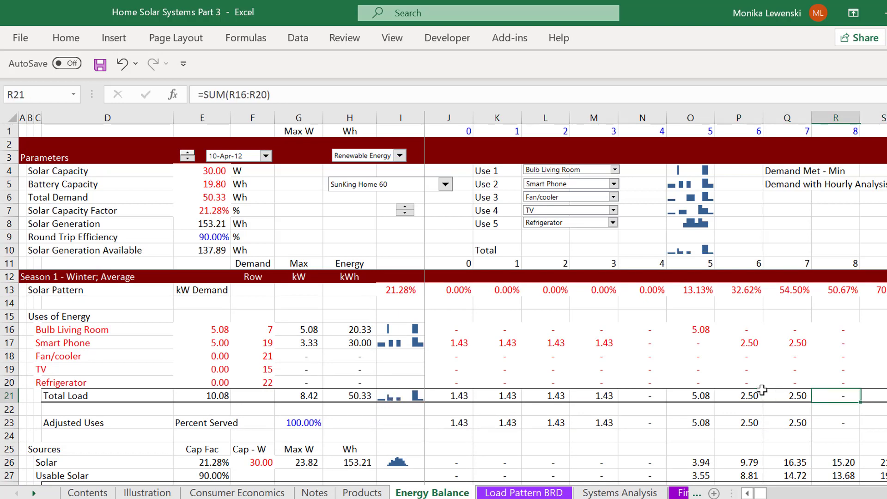
- Set the SunKing Home 60 solar wattage to 6.3 on the Products sheet and return to the Energy Balance sheet
key("ctrl+Page_Up")
key("ctrl+Page_Up")
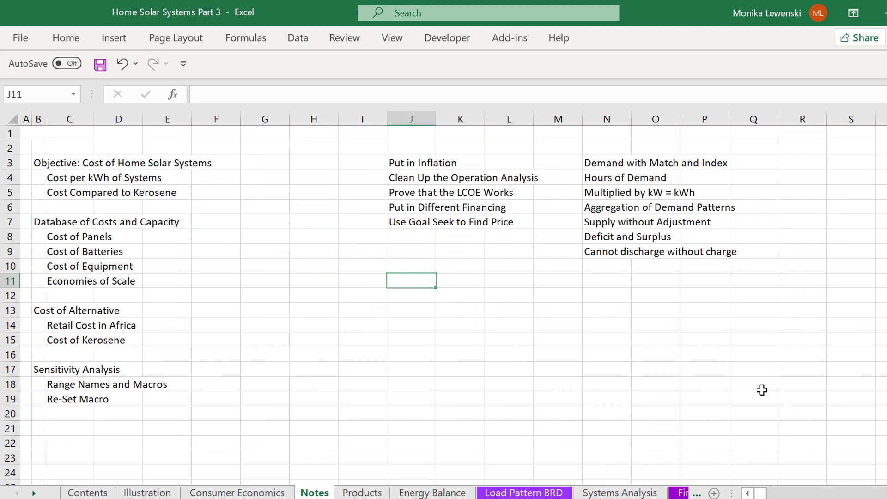
key("ctrl+Page_Down")
type("6")
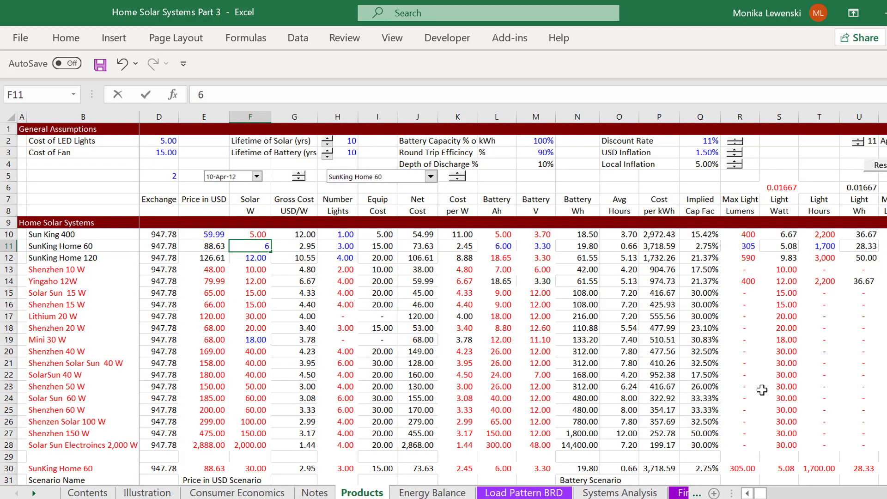
type(".3")
key("Return")
key("ctrl+Page_Down")
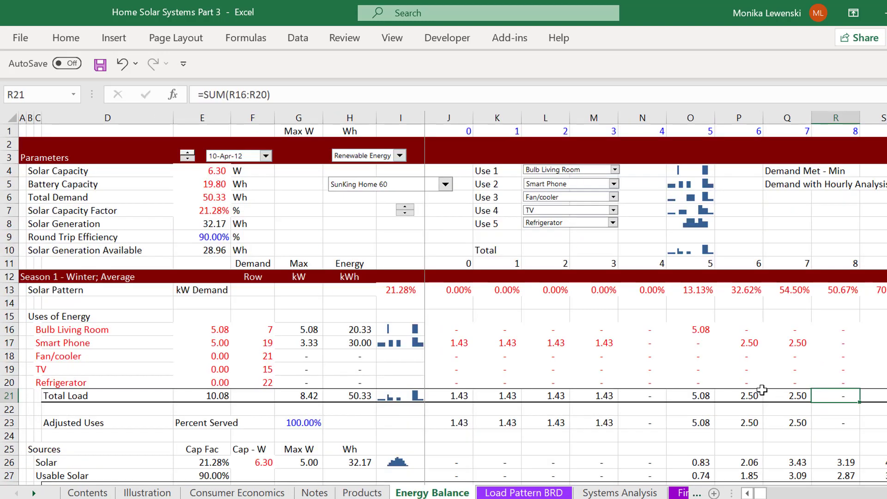
- Examine the Load and Soar line chart below the Load row with the reduced solar capacity
key("Page_Down")
key("Page_Down")
key("Page_Down")
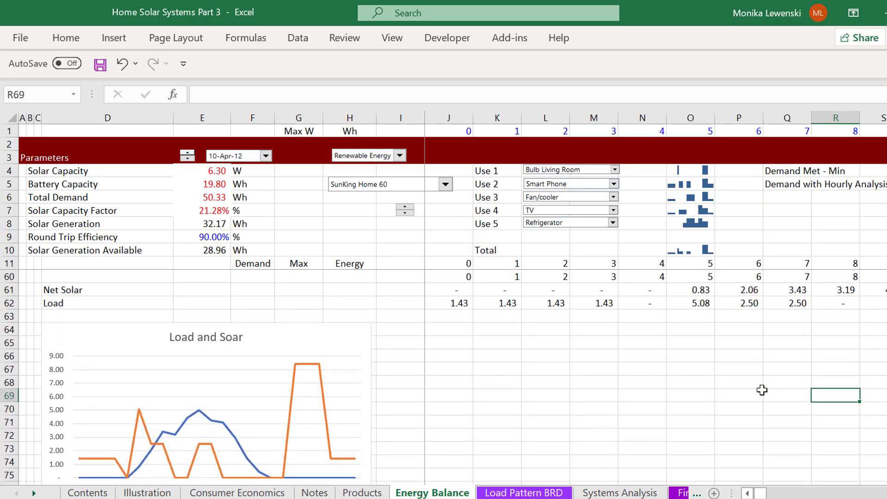
key("Down")
key("Down")
key("Down")
key("Down")
key("Down")
key("Down")
key("Down")
key("Down")
key("Down")
key("Down")
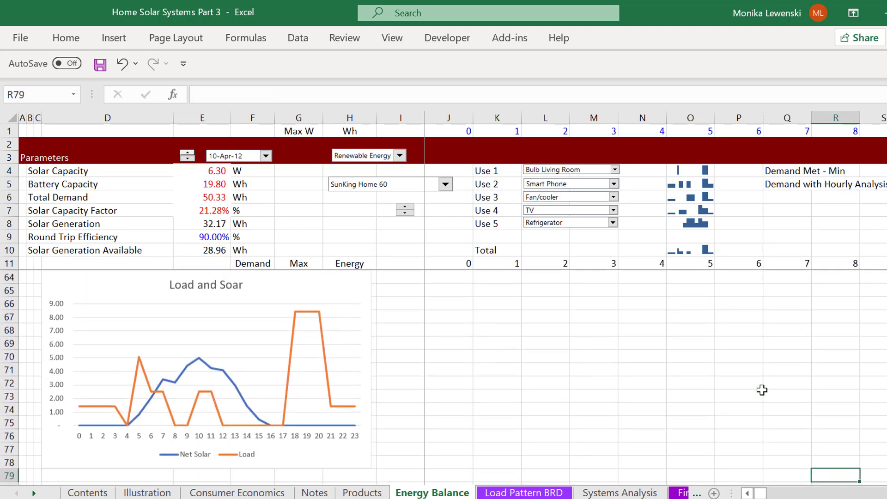
key("Down")
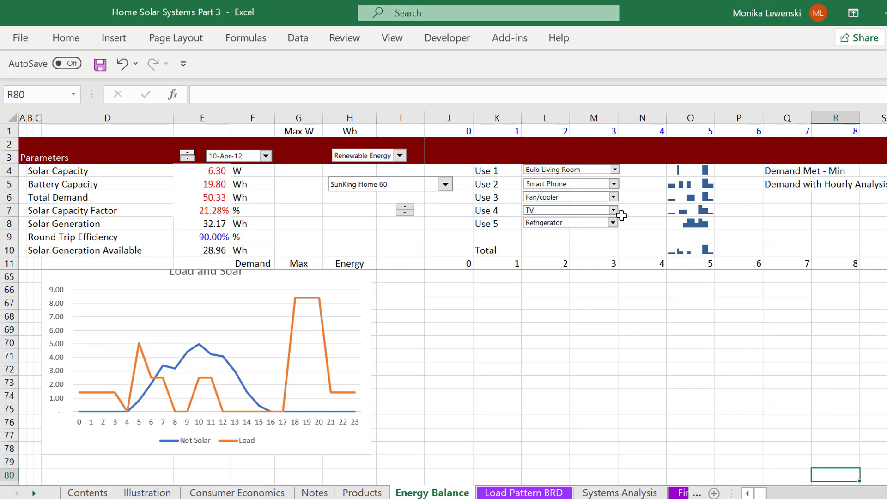
- Change the Use 2 appliance to Mobile Charger
left_click(615, 184)
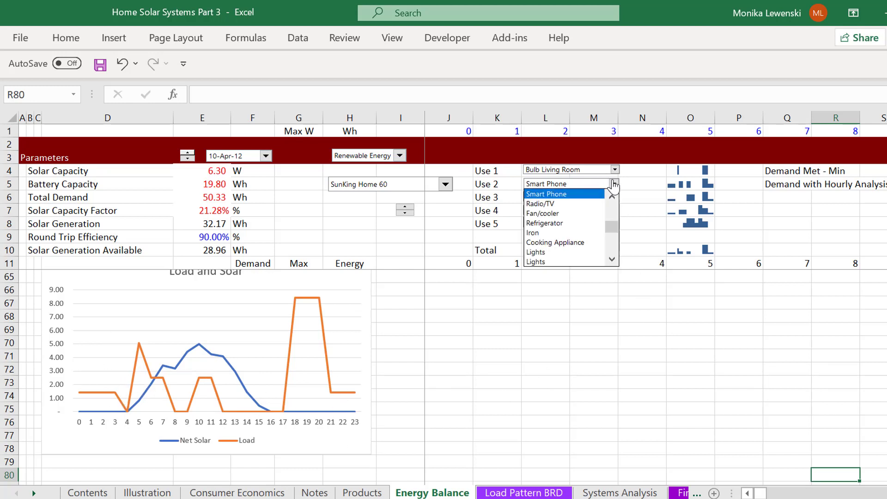
key("Up")
key("Up")
key("Up")
key("Up")
key("Up")
key("Up")
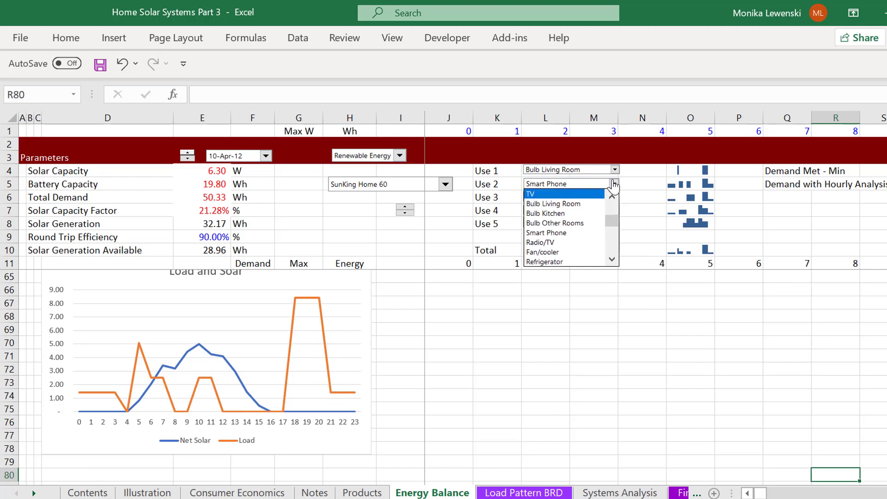
key("Down")
key("Return")
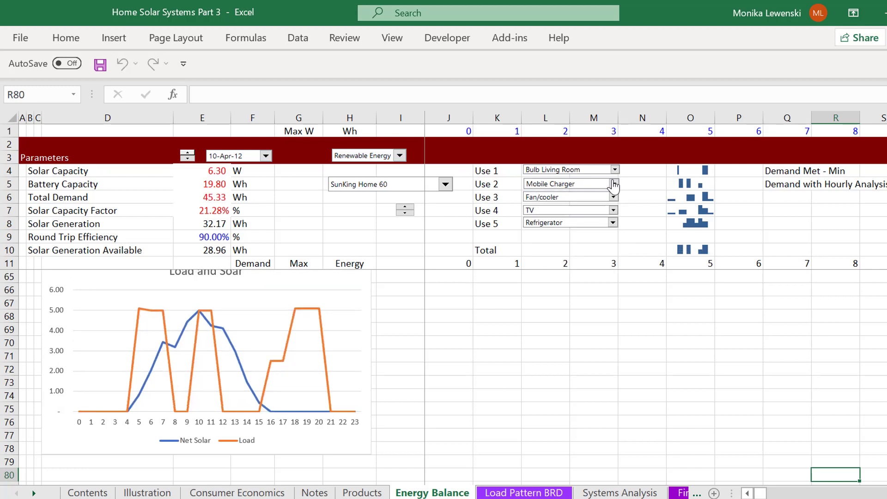
- Change the Use 2 appliance to Mobile/Radio Charger
left_click(614, 184)
key("Down")
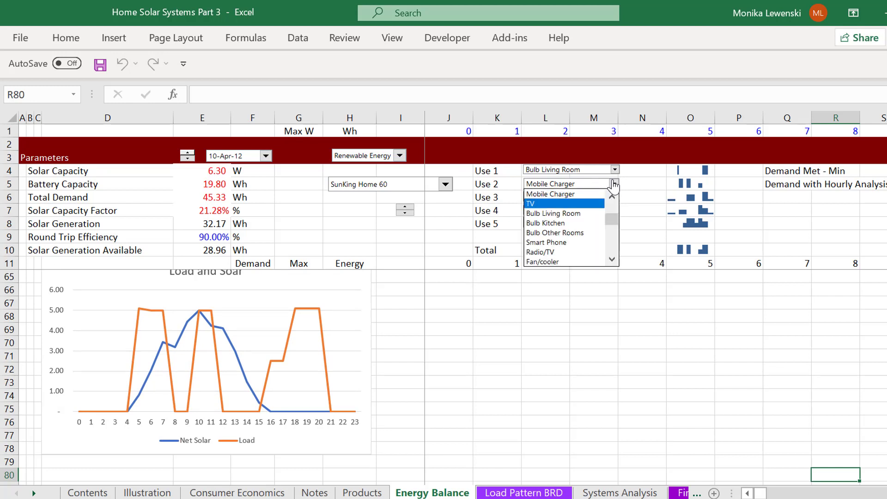
key("Up")
key("Up")
key("Up")
key("Up")
key("Up")
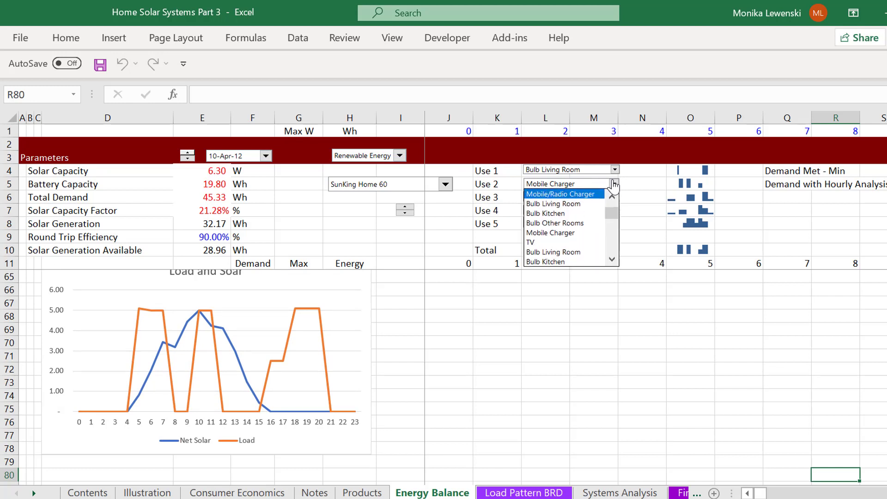
key("Return")
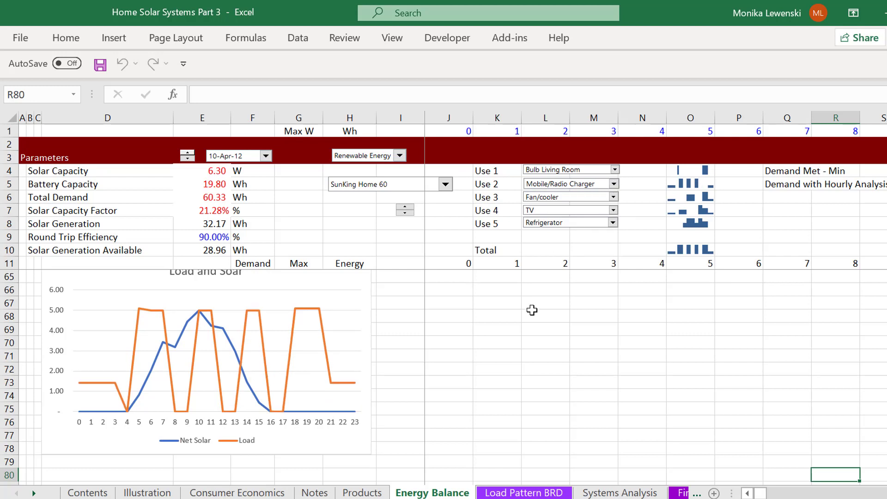
left_click(461, 359)
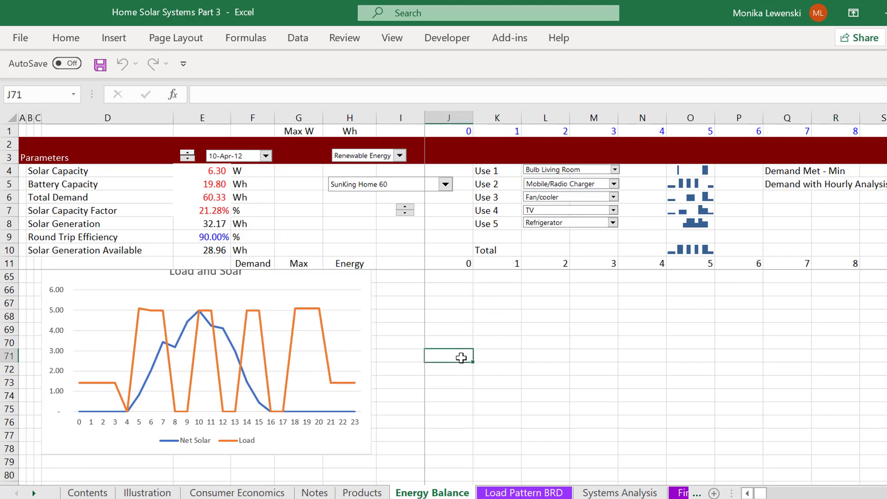
key("Down")
key("Down")
key("Down")
key("Down")
key("Down")
key("Down")
key("Down")
key("Down")
key("Down")
key("Down")
key("Down")
key("Down")
key("Down")
key("Down")
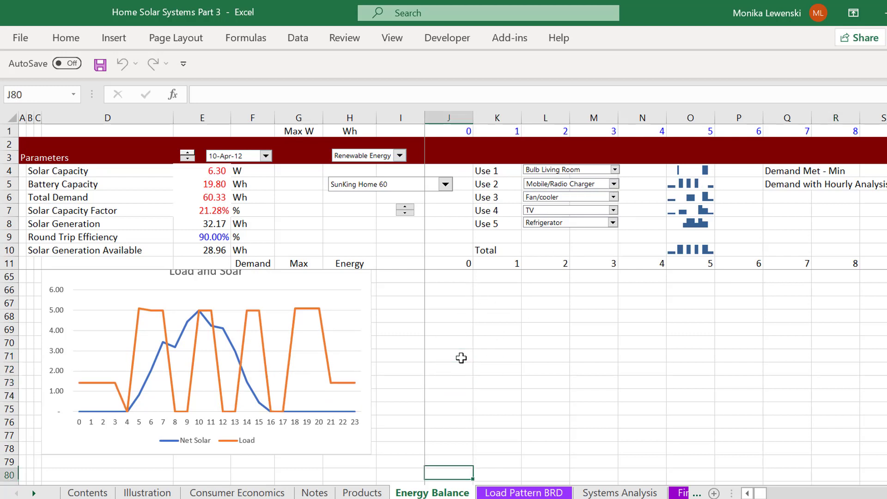
key("Up")
key("Left")
key("Left")
key("Left")
key("Left")
key("Left")
key("Left")
key("Left")
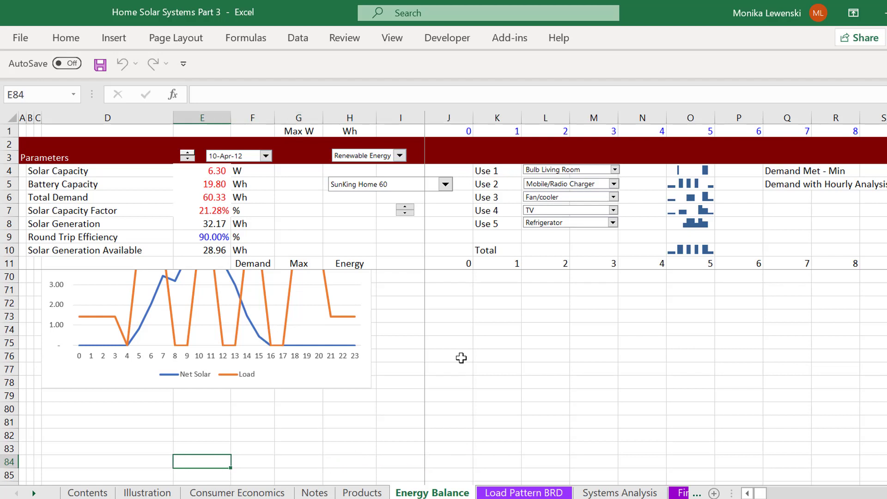
key("Left")
key("Left")
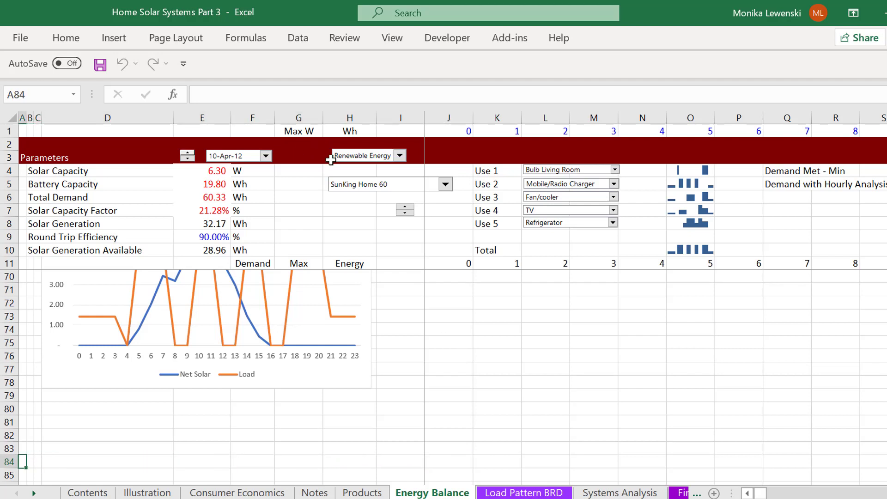
- Switch the selected home solar system to Solar Sun Electroincs 2,000 W
left_click(376, 188)
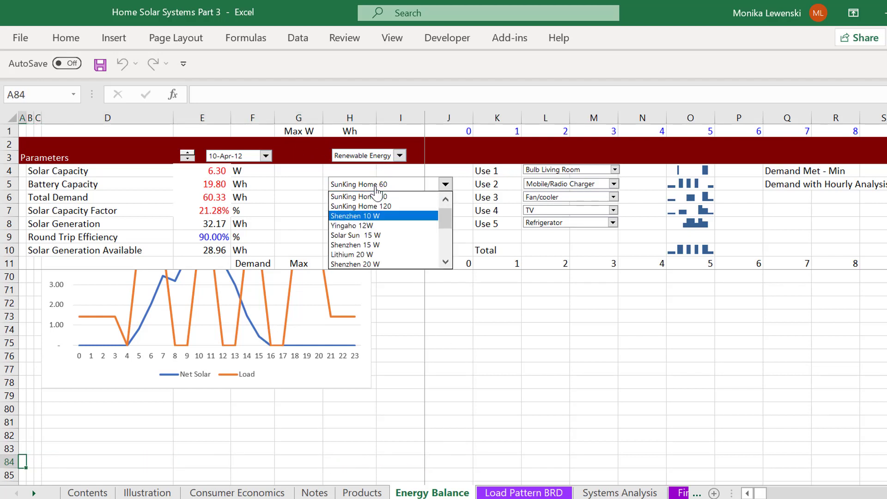
key("Down")
key("Down")
key("Down")
key("Down")
key("Down")
key("Down")
key("Down")
key("Down")
key("Down")
key("Down")
key("Down")
key("Down")
key("Down")
key("Down")
key("Down")
key("Return")
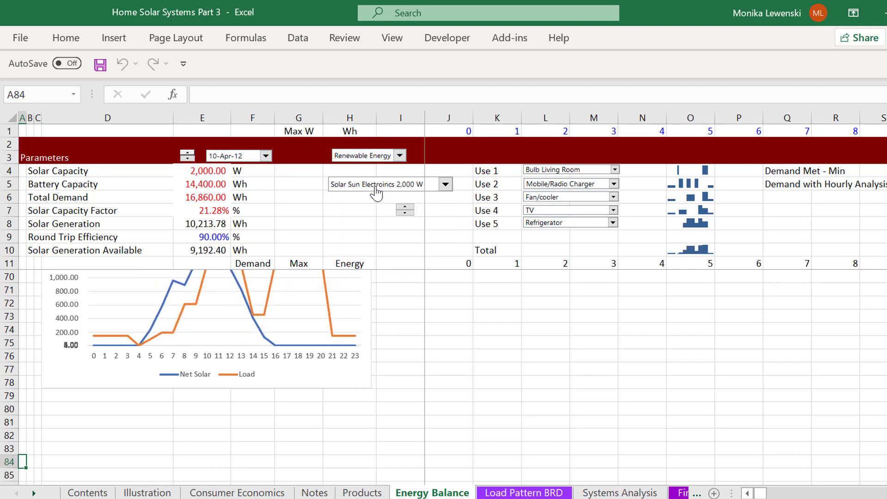
- Examine the Load and Soar chart's net solar and load curves for the 2,000 W system
left_click(418, 341)
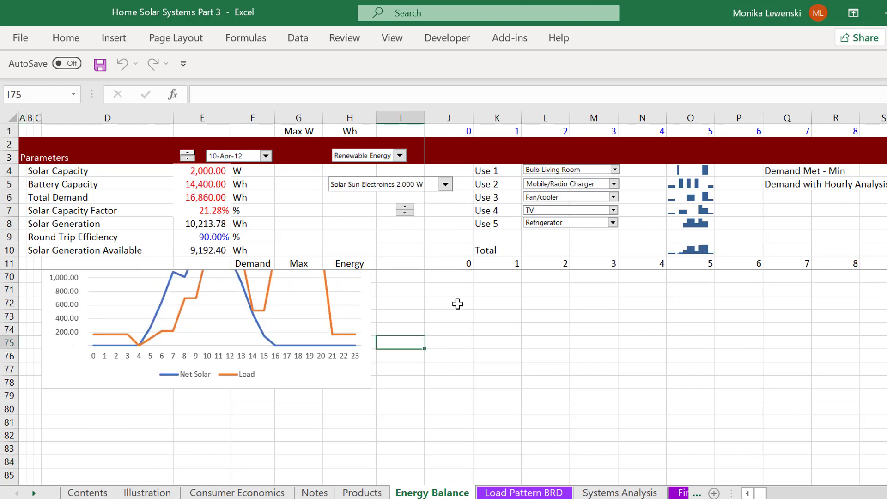
key("Up")
key("Up")
key("Up")
key("Up")
key("Up")
key("Up")
key("Up")
key("Up")
key("Up")
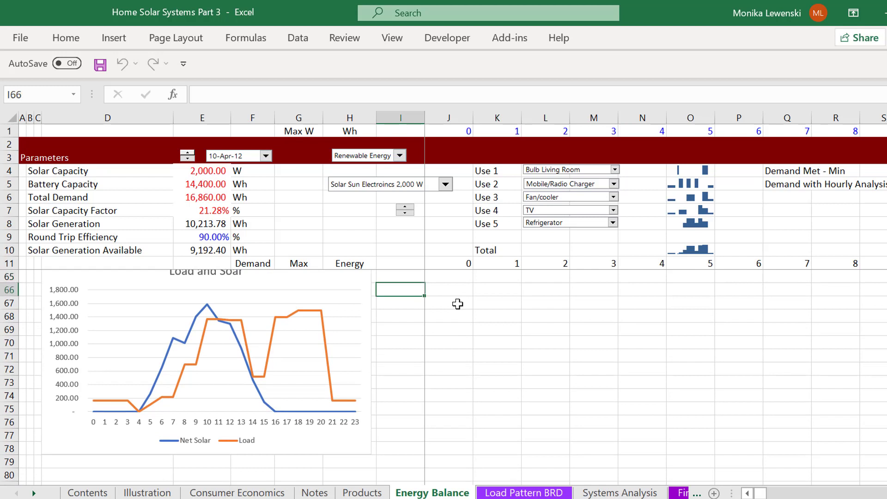
key("Down")
key("Down")
key("Down")
key("Down")
key("Down")
key("Down")
key("Down")
key("Down")
key("Down")
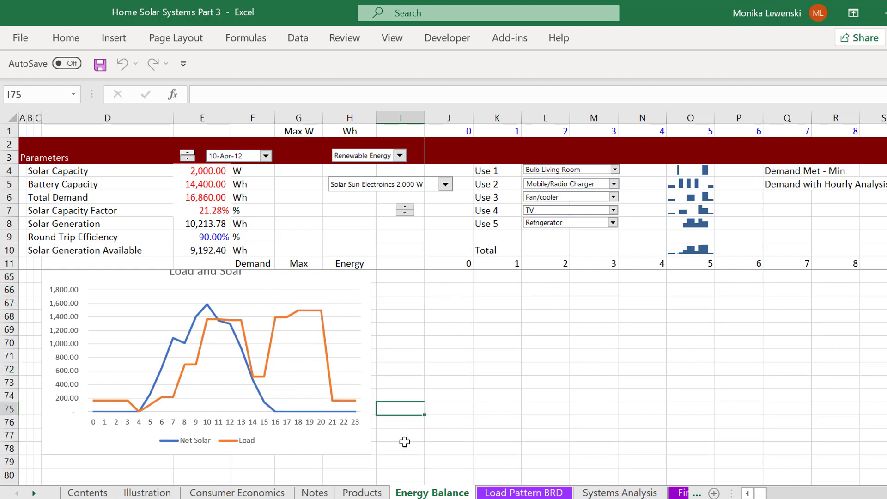
- Insert blank rows at row 63, between the Load row and the Load and Soar chart
left_click(261, 471)
key("Down")
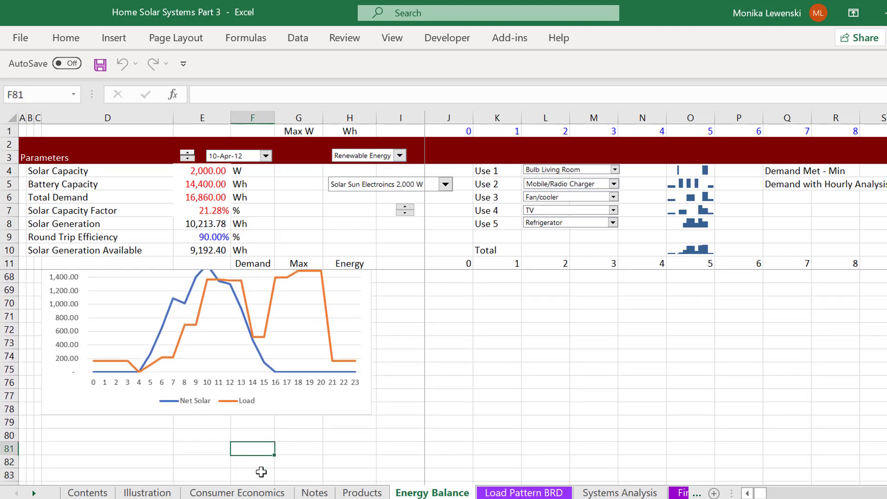
key("Left")
key("Left")
key("Page_Up")
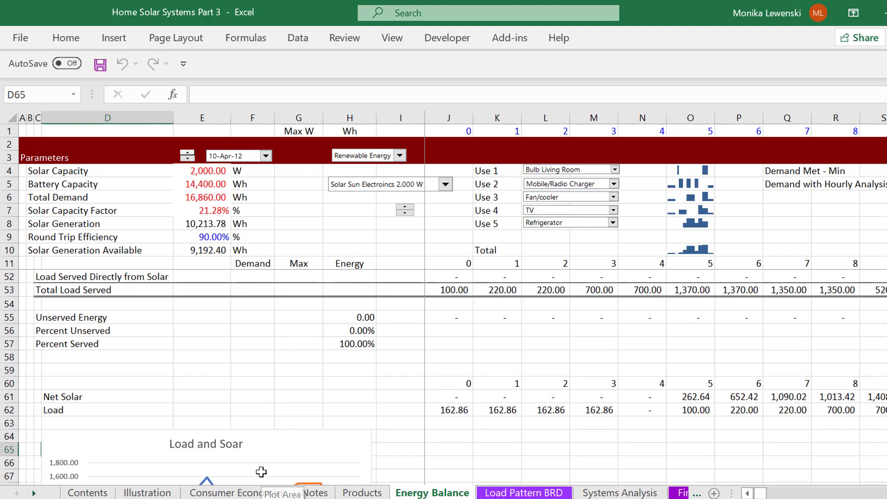
key("Up")
key("Up")
key("shift+space")
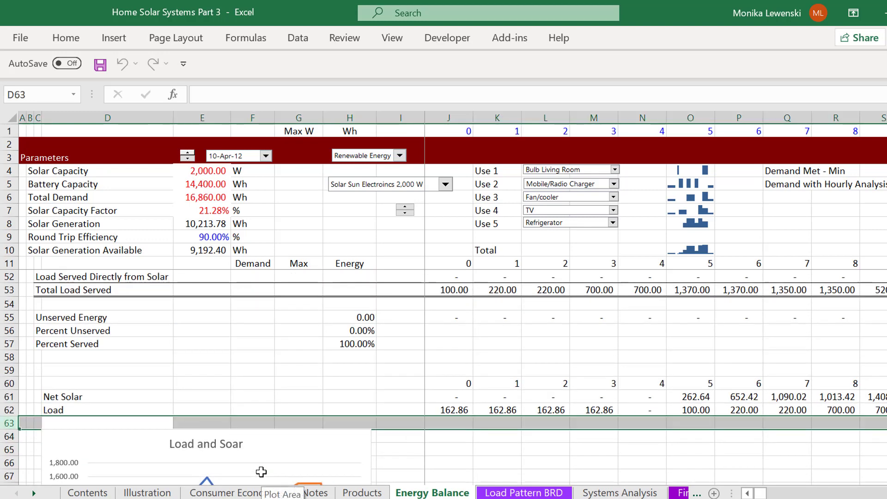
key("ctrl+shift+plus")
key("ctrl+shift+plus")
- Enter the row labels Net Charge in D64 and Discharge in D65
key("Down")
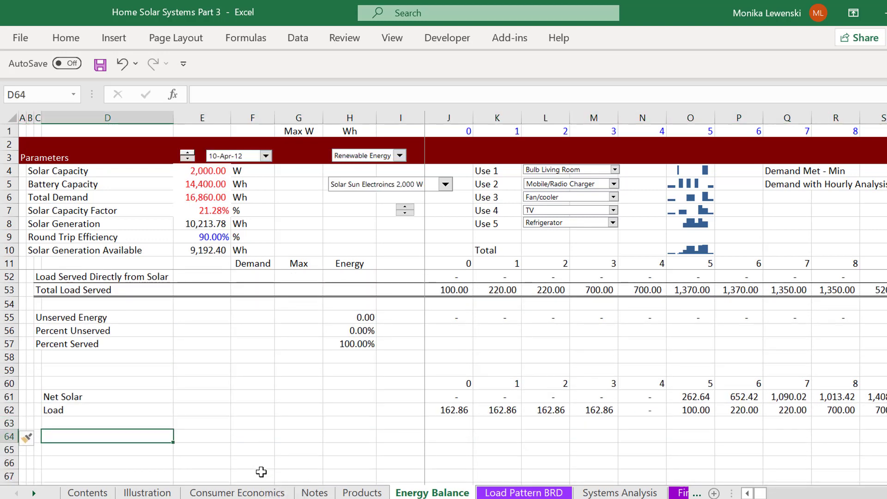
type("Net C")
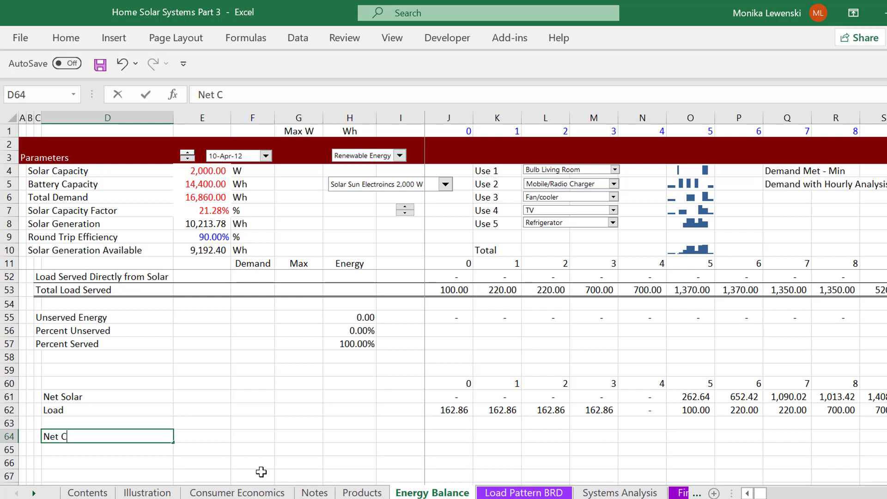
type("harge")
key("Return")
type("Di")
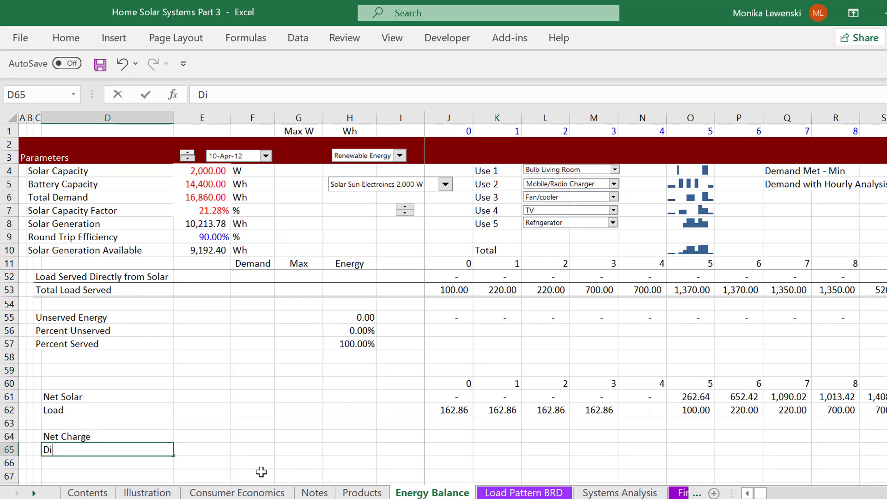
type("scharge")
key("Return")
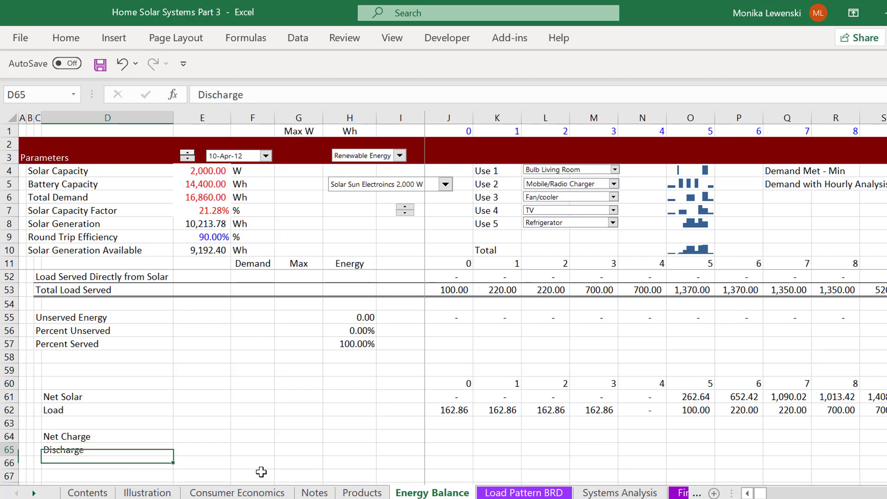
- Link J63 to the hour number in J60 and fill the formula across row 63 for all hourly columns
key("Up")
key("Up")
key("shift+space")
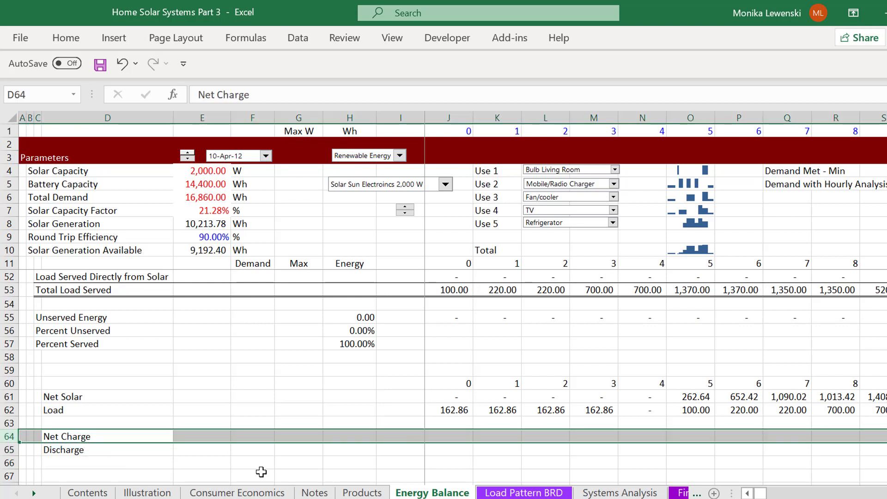
key("Right")
key("Up")
key("Right")
key("Right")
key("Right")
key("Right")
key("Right")
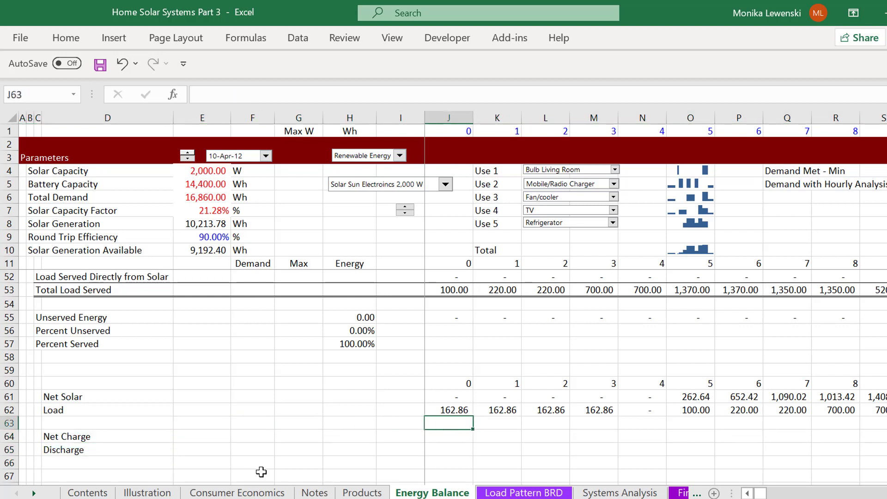
type("=")
key("Up")
key("Up")
key("Up")
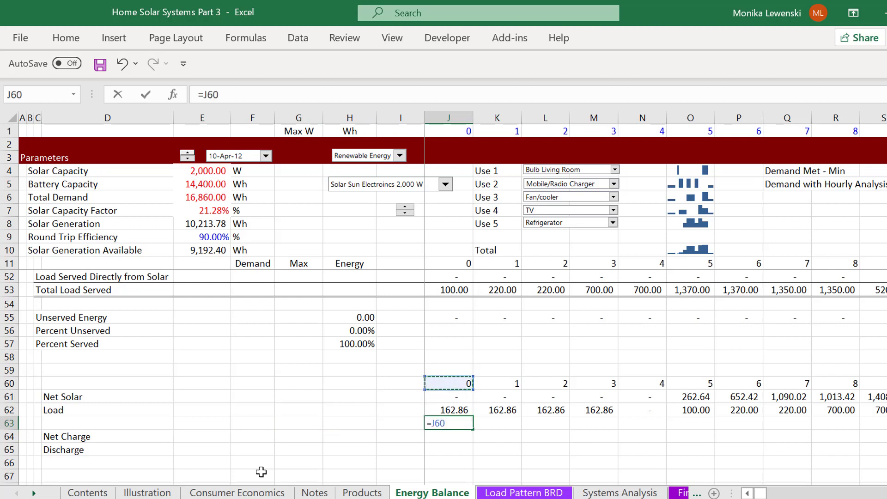
key("ctrl+Return")
key("ctrl+shift+Right")
key("ctrl+r")
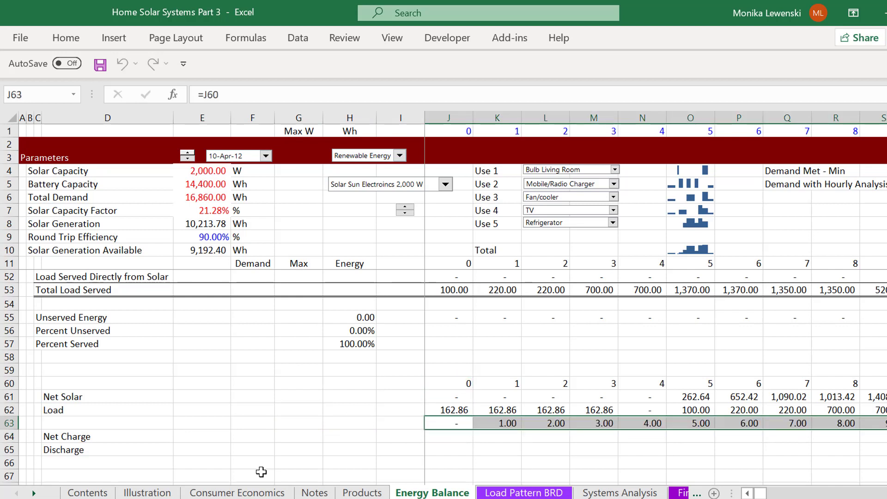
key("Down")
key("Up")
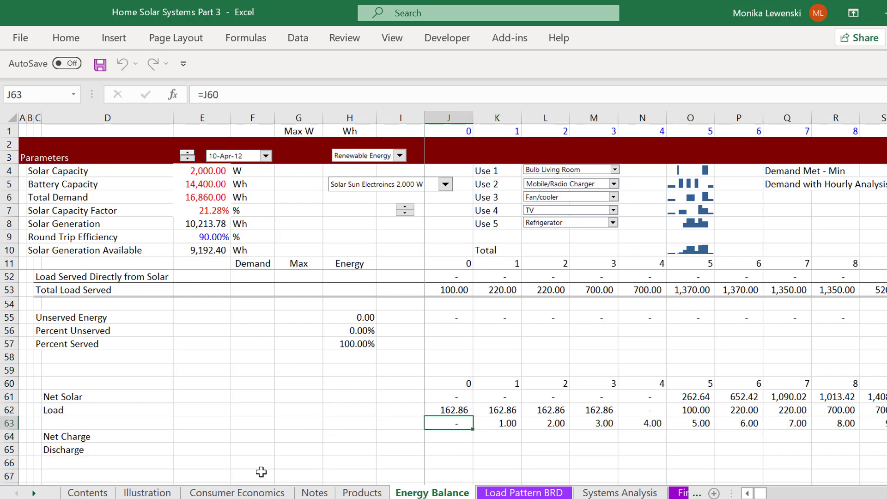
- Link the first Net Charge cell, J64, to the Add: Charge value with the formula =J45
key("Down")
type("=")
key("Up")
key("Up")
key("Up")
key("Up")
key("Up")
key("Up")
key("Up")
key("Up")
key("Up")
key("Up")
key("Up")
key("Up")
key("Up")
key("Up")
key("Up")
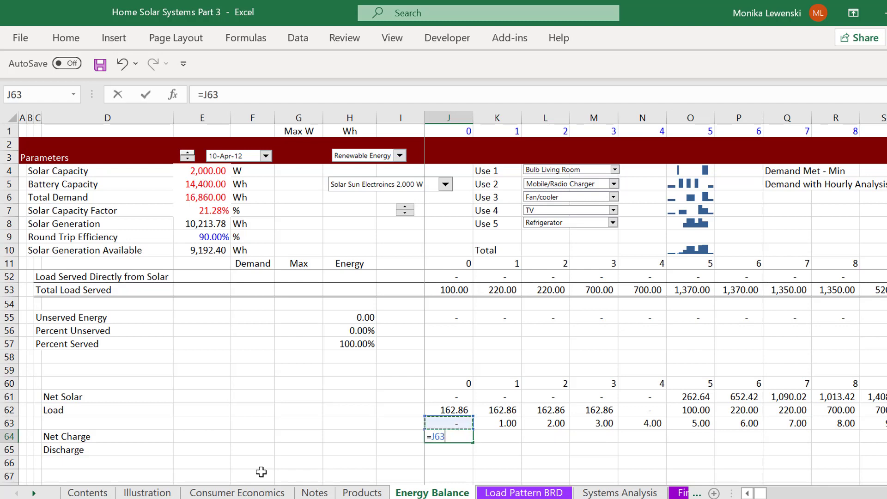
key("Up")
key("Up")
key("Up")
key("Up")
key("Up")
key("Up")
key("Up")
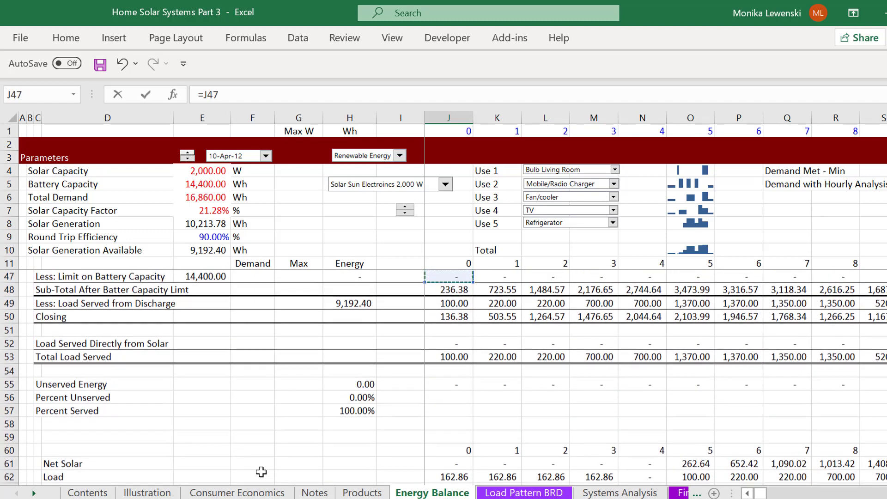
key("Down")
key("Down")
key("Down")
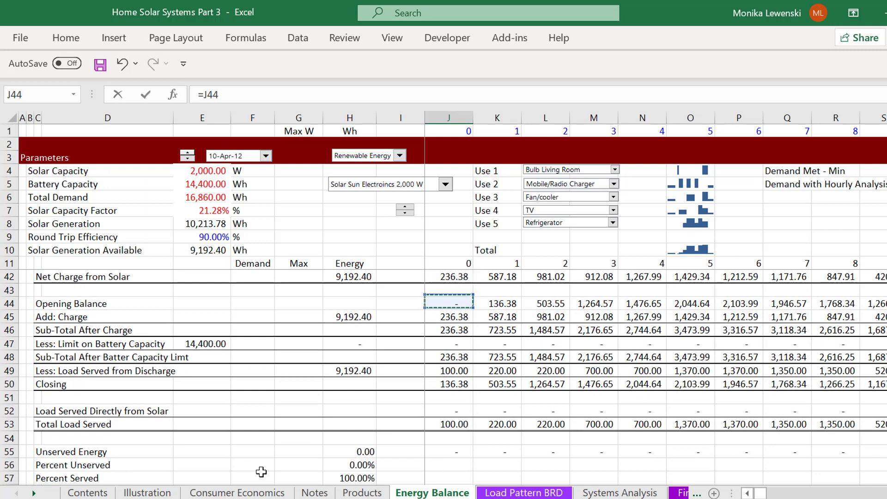
key("Return")
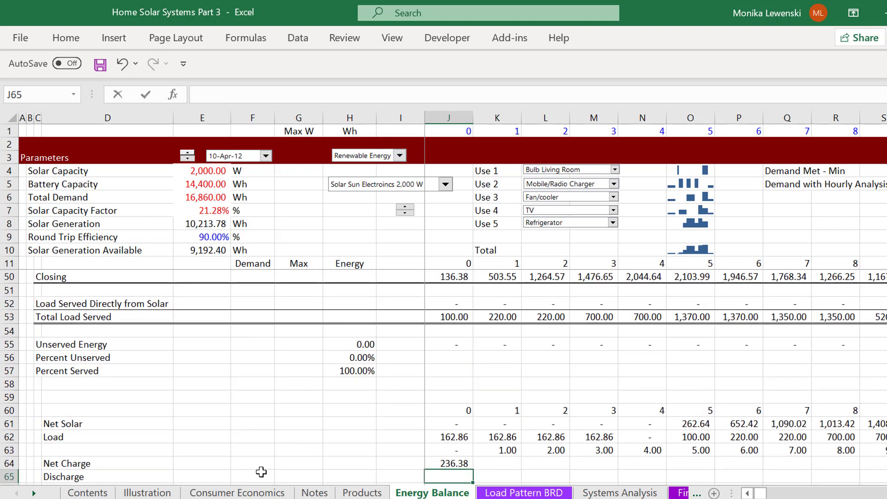
- Link the first Discharge cell, J65, to the Less: Load Served from Discharge value with the formula =J49
type("=")
key("Up")
key("Up")
key("Up")
key("Up")
key("Up")
key("Up")
key("Up")
key("Up")
key("Up")
key("Up")
key("Up")
key("Up")
key("Up")
key("Up")
key("Up")
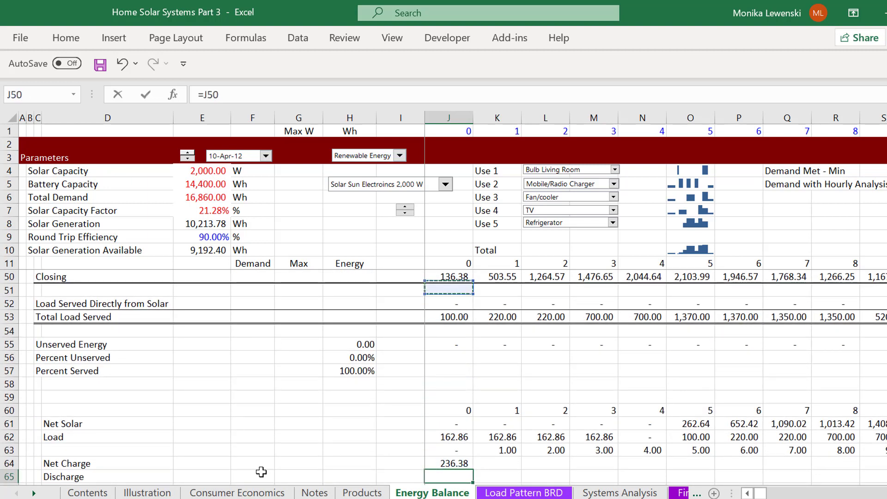
key("Up")
key("Up")
key("Up")
key("Down")
key("Down")
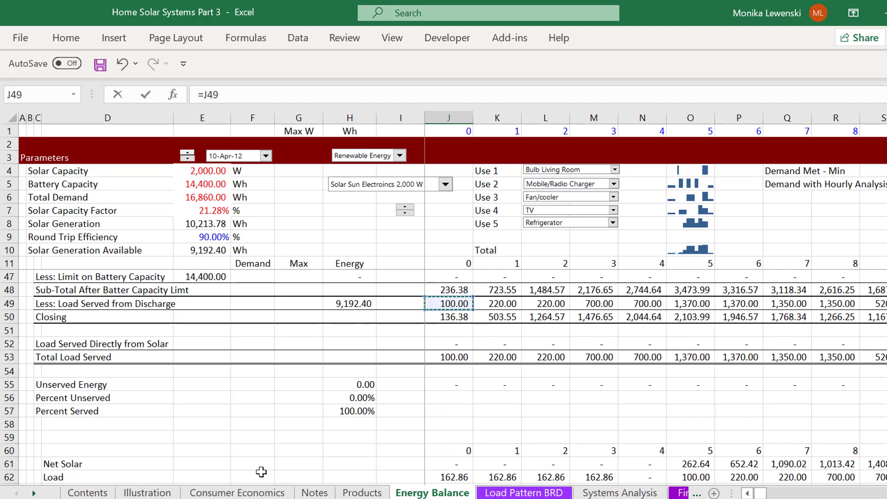
key("ctrl+Return")
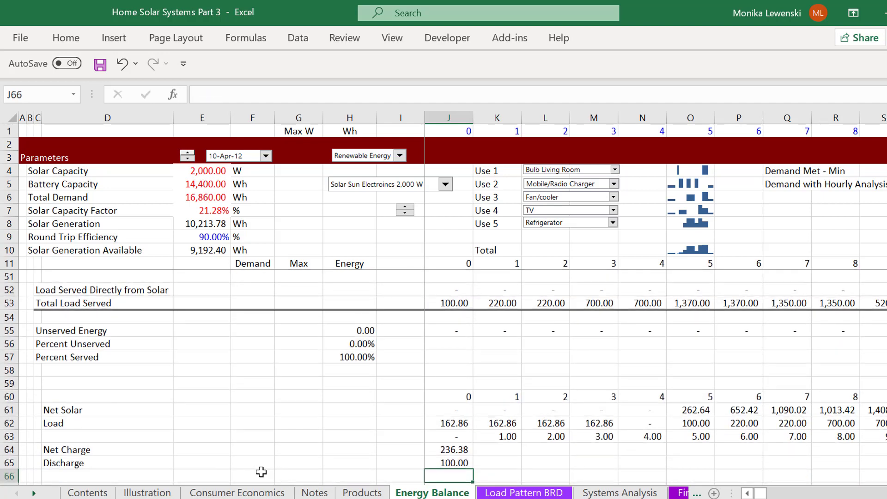
- Fill the Net Charge and Discharge formulas in J64:J65 across the hourly columns
key("Up")
key("shift+Down")
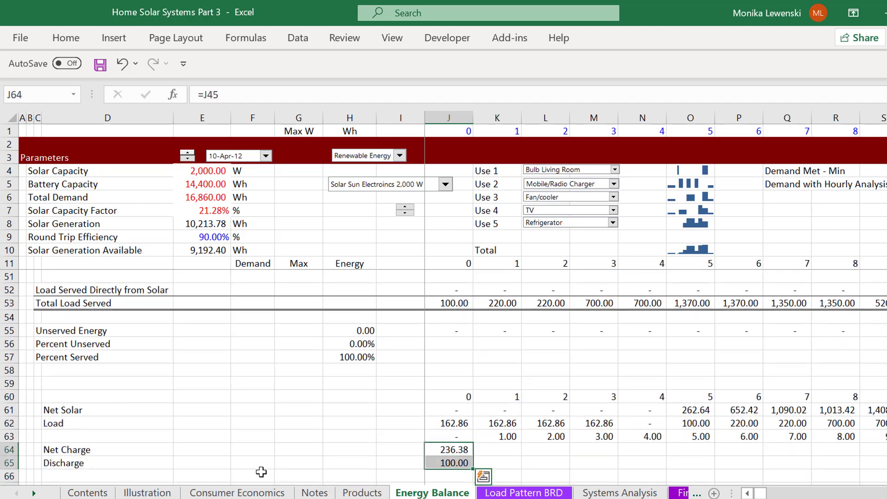
key("ctrl+shift+r")
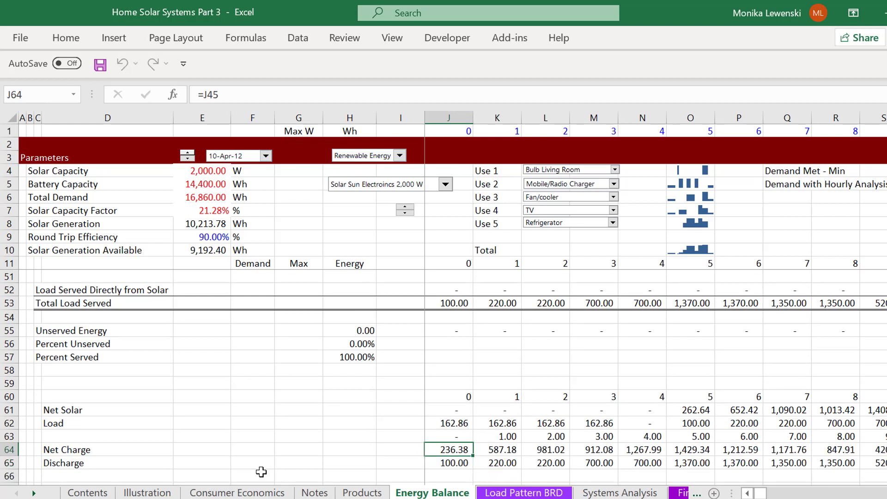
- Examine how the Net Charge and Discharge values line up with the row 63 hours and the Re-Ordered Hours in row 37
key("Up")
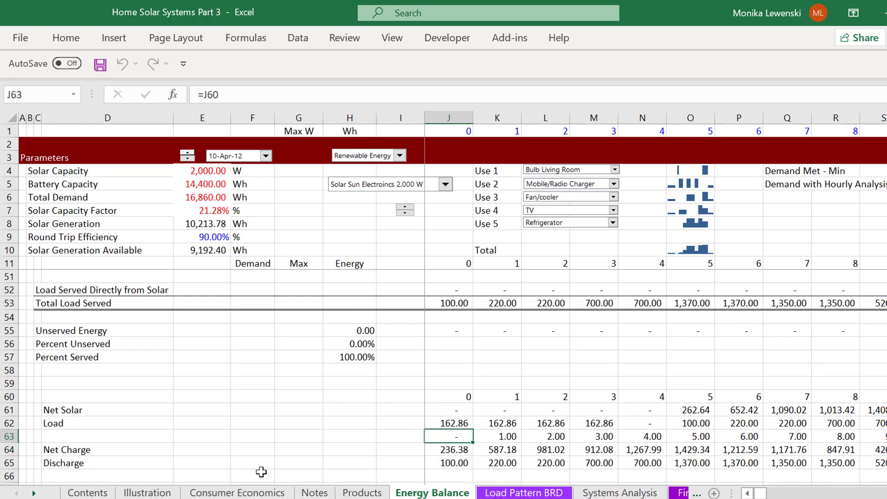
key("Right")
key("Right")
key("Right")
key("Right")
key("Right")
key("Right")
key("Right")
key("Right")
key("Right")
key("Right")
key("Right")
key("Right")
key("Right")
key("Right")
key("Right")
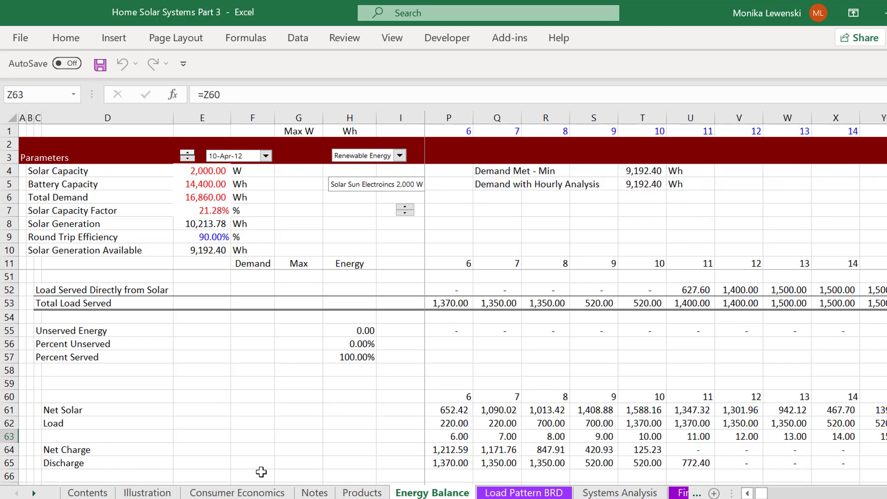
key("Left")
key("Left")
key("Left")
key("Left")
key("Left")
key("Left")
key("Left")
key("Left")
key("Left")
key("Left")
key("Left")
key("Left")
key("Left")
key("Left")
key("Left")
key("Left")
key("Left")
key("Left")
key("Left")
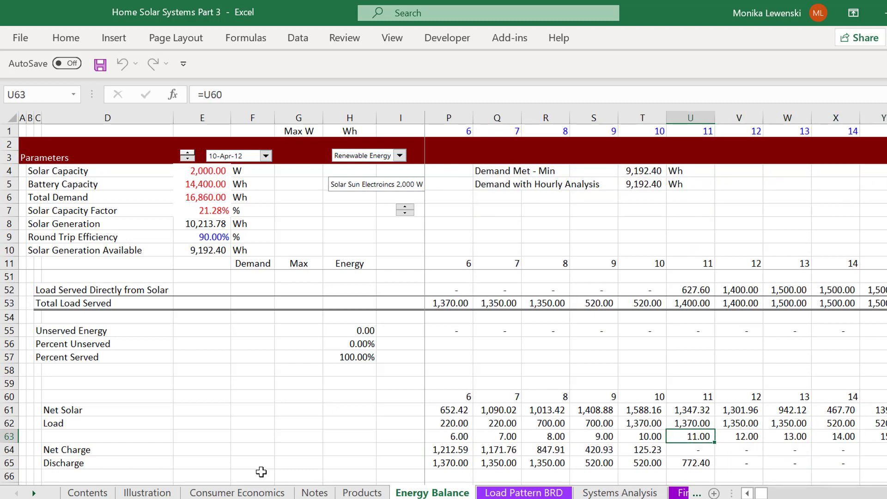
key("Left")
key("Right")
key("Right")
key("Right")
key("Right")
key("Right")
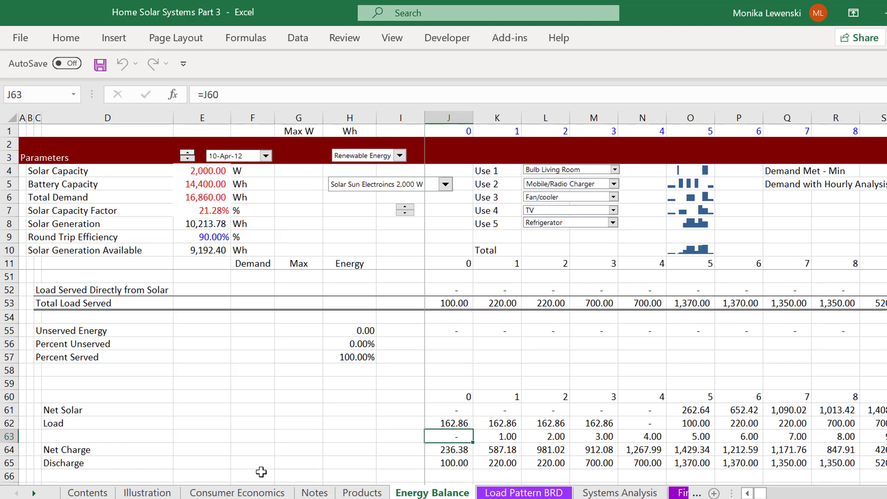
key("Page_Up")
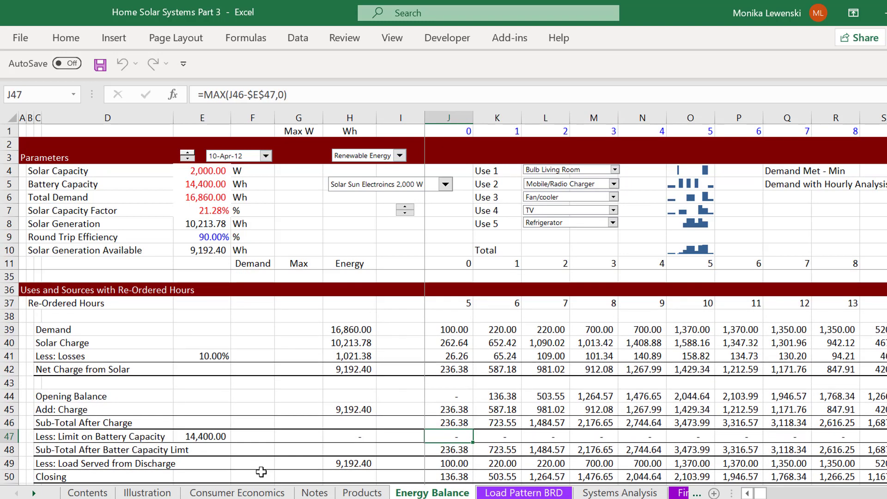
key("Page_Down")
key("Down")
type("=")
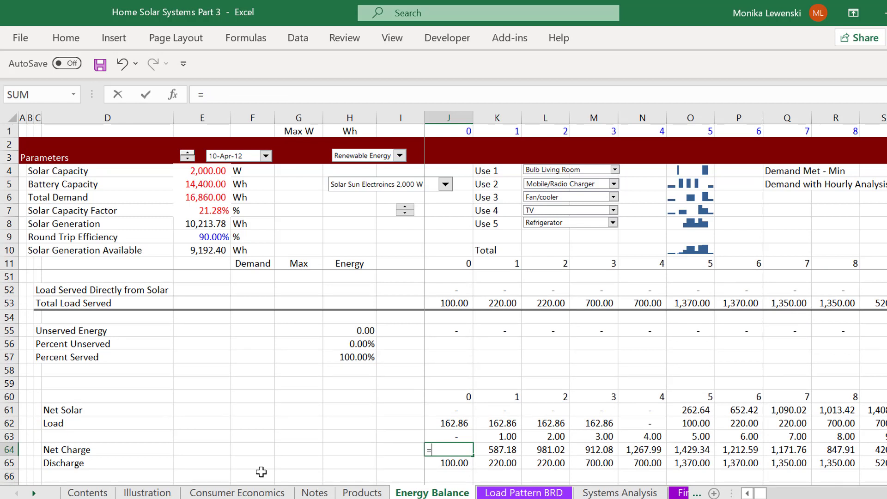
type("loo")
key("Tab")
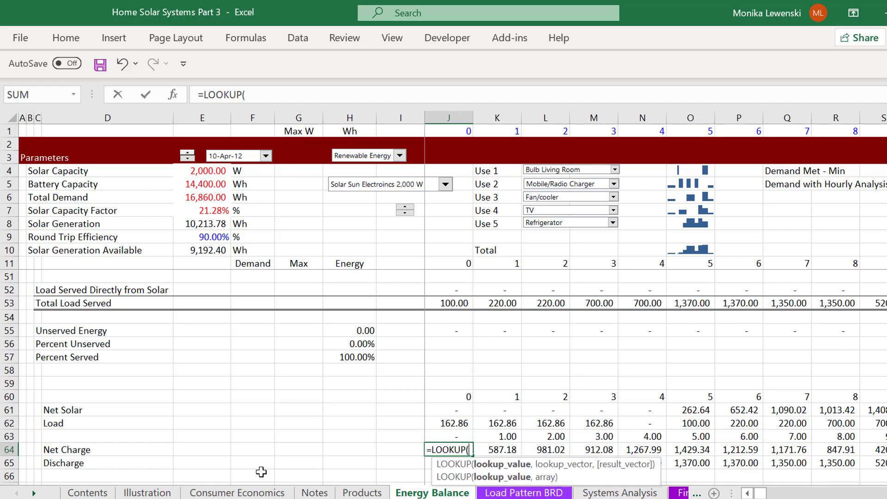
key("Up")
type(",")
key("Up")
key("Up")
key("Up")
key("Up")
key("Up")
key("Up")
key("Up")
key("Up")
key("Up")
key("Up")
key("Up")
key("Up")
key("Up")
key("Up")
key("Up")
key("Up")
key("Up")
key("Up")
key("Up")
key("Up")
key("Up")
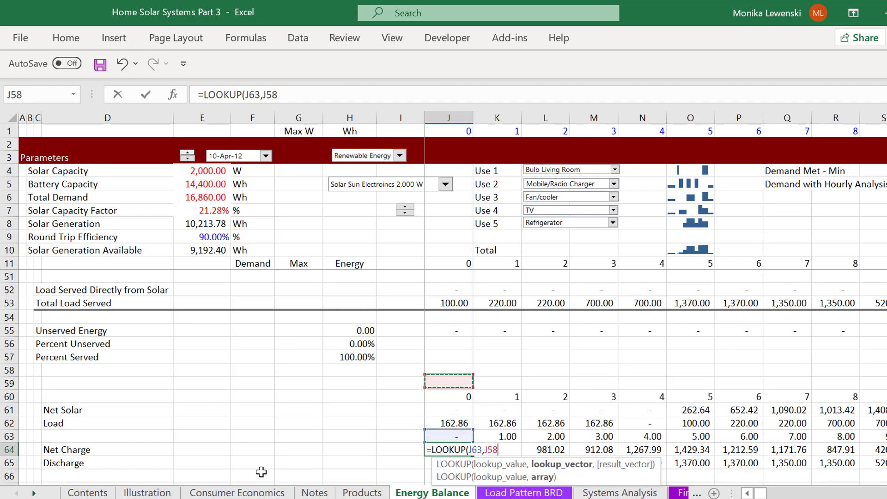
key("Up")
key("Up")
key("Up")
key("Up")
key("Up")
key("Up")
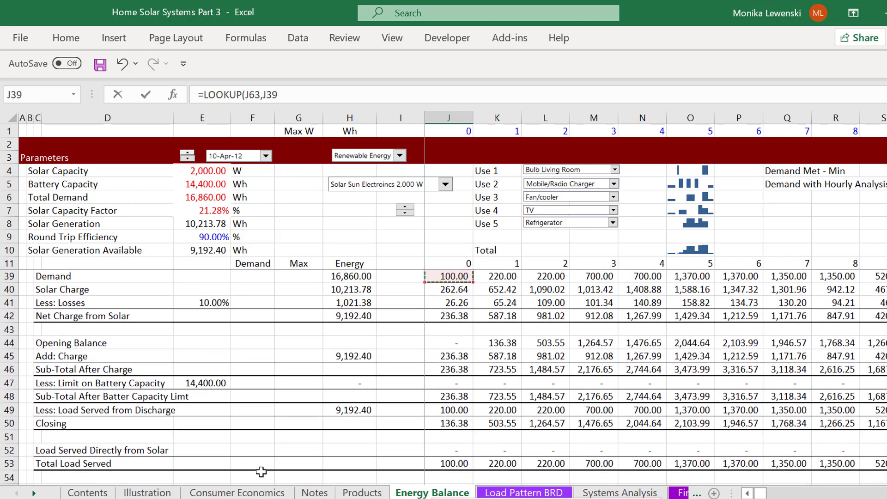
key("Down")
key("Down")
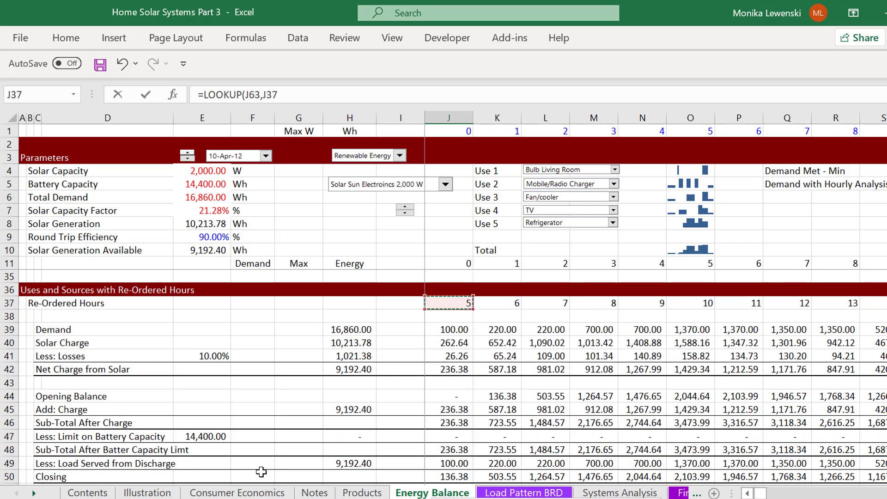
key("Escape")
key("Down")
key("Down")
key("Down")
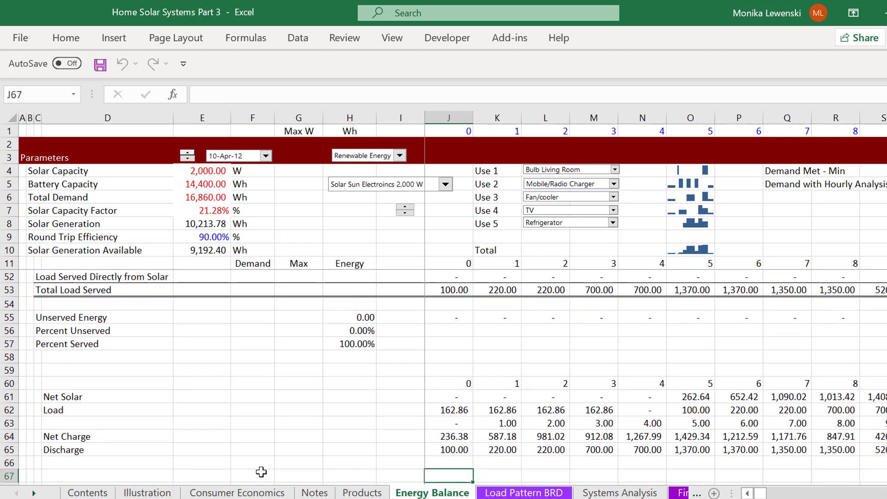
key("Up")
key("Up")
key("Up")
key("Up")
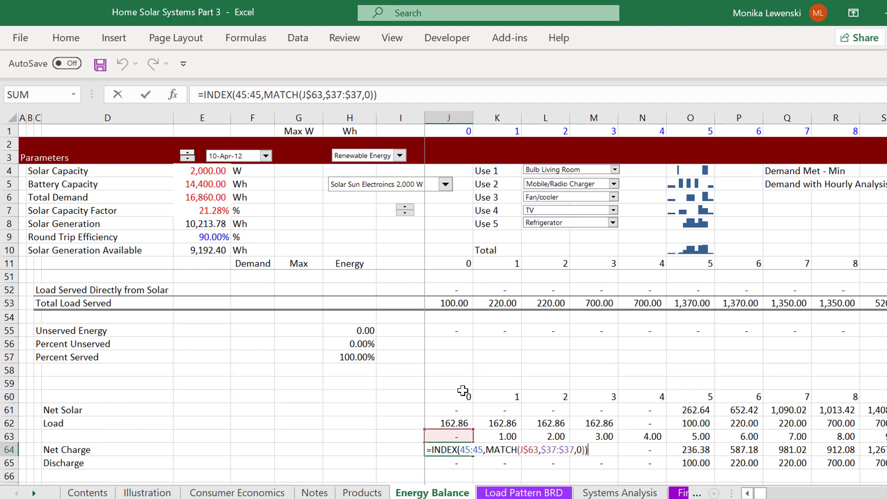
- Examine the re-ordered battery charge and discharge rows against the matched Net Charge and Discharge rows at natural hours
key("Escape")
key("Page_Up")
key("Up")
key("Up")
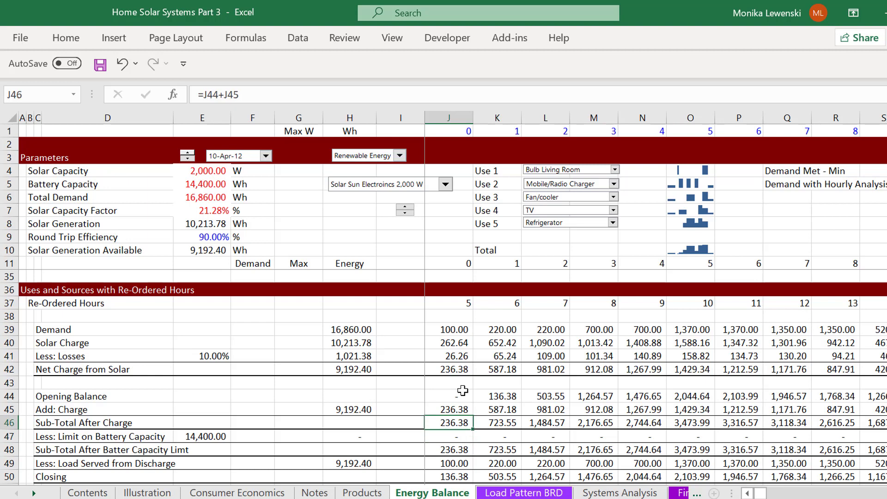
key("Up")
key("Up")
key("Up")
key("Up")
key("Up")
key("Up")
key("Up")
key("Up")
key("Up")
key("Page_Down")
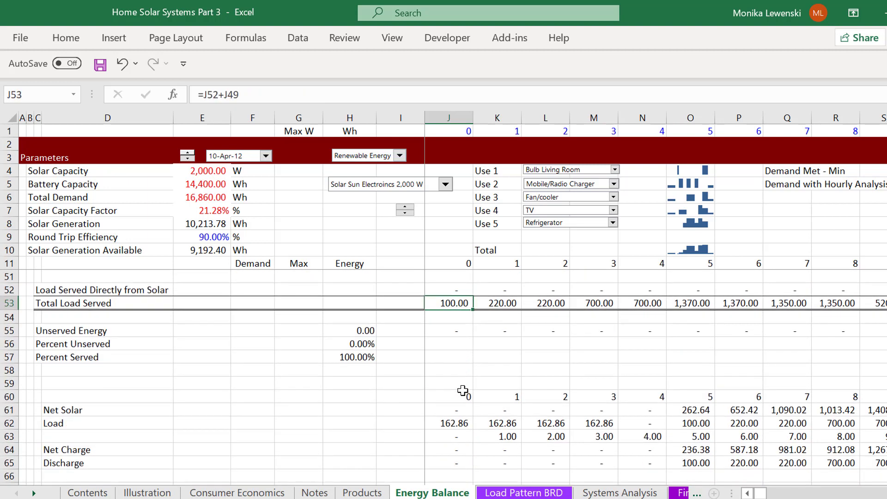
key("Down")
key("Down")
key("Down")
key("Down")
key("Down")
key("Down")
key("Down")
key("Down")
key("Down")
key("Down")
key("Down")
key("Down")
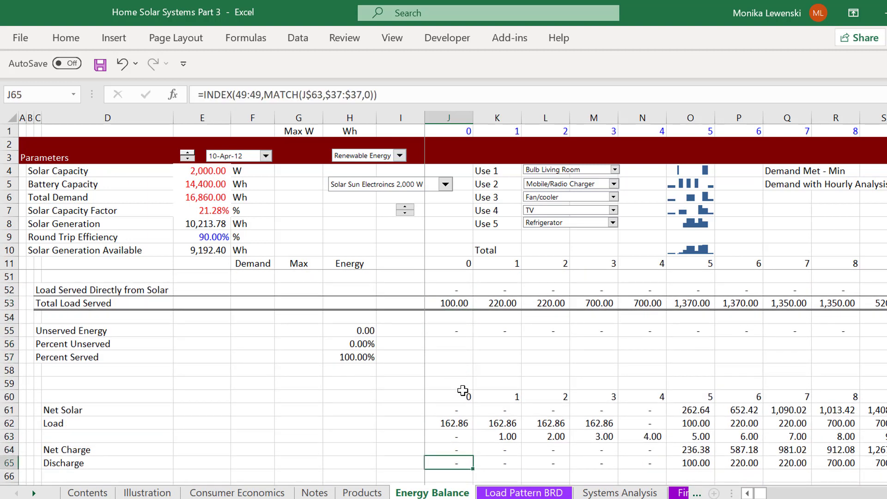
key("Up")
key("Up")
key("shift+space")
type("=")
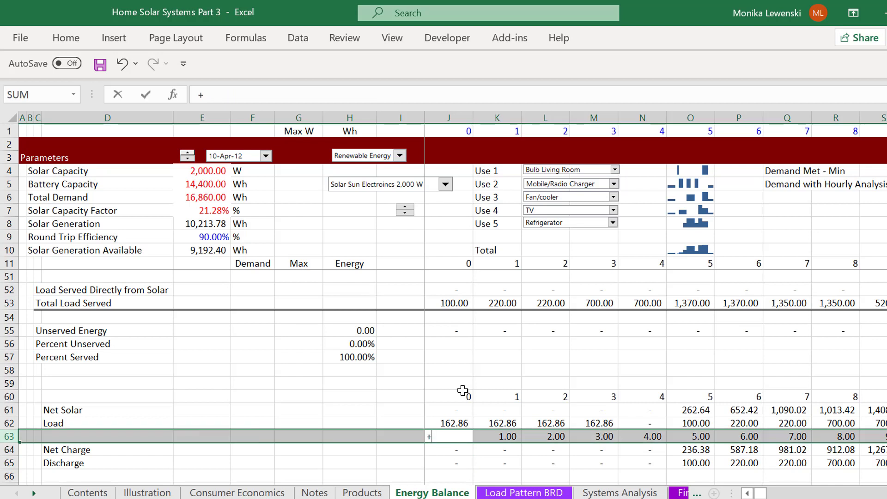
key("Down")
key("Escape")
key("Up")
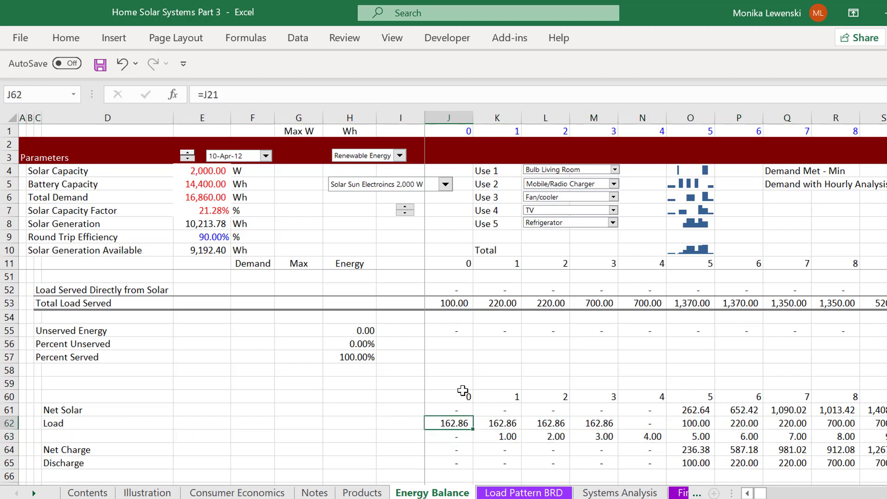
- Insert a blank row at row 63, between the Load row and the hour numbers above Net Charge
key("Down")
key("shift+space")
key("ctrl+shift+plus")
- Create a column chart from the hour, Net Charge and Discharge rows 64 to 66, from column D across all hourly columns
key("Down")
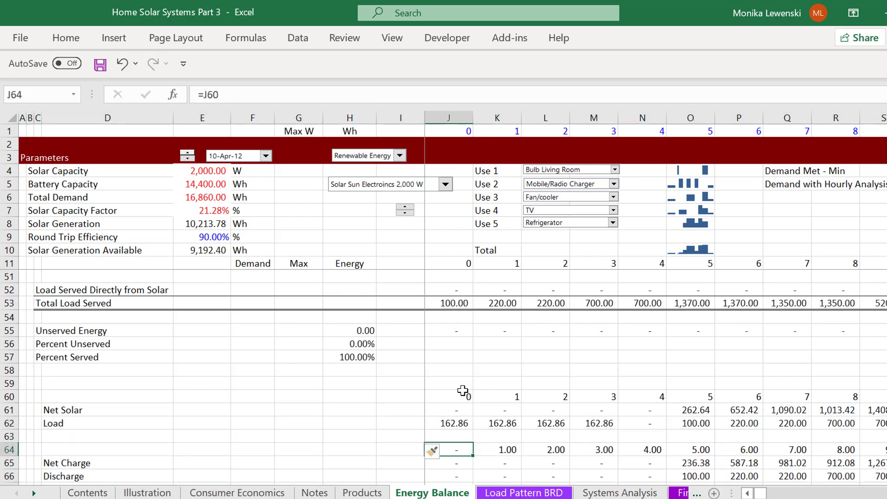
key("Left")
key("Left")
key("Left")
key("Left")
key("Left")
key("Left")
key("ctrl+shift+Right")
key("ctrl+shift+Right")
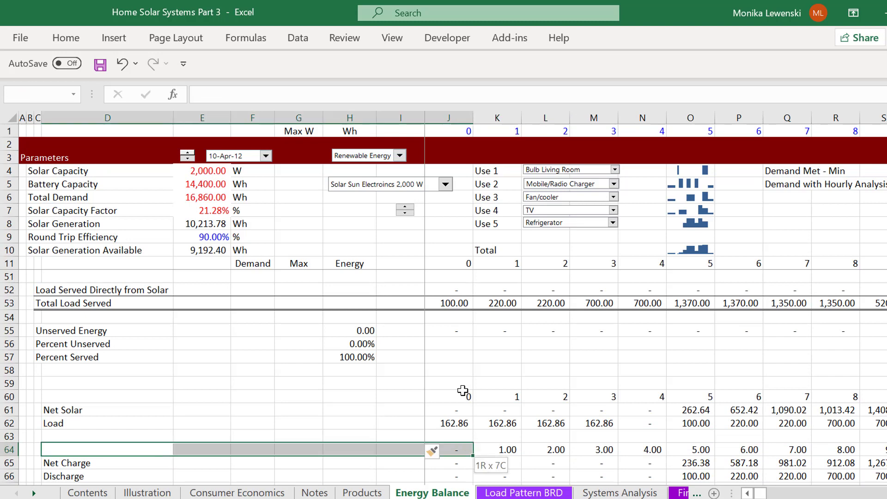
key("shift+Down")
key("shift+Down")
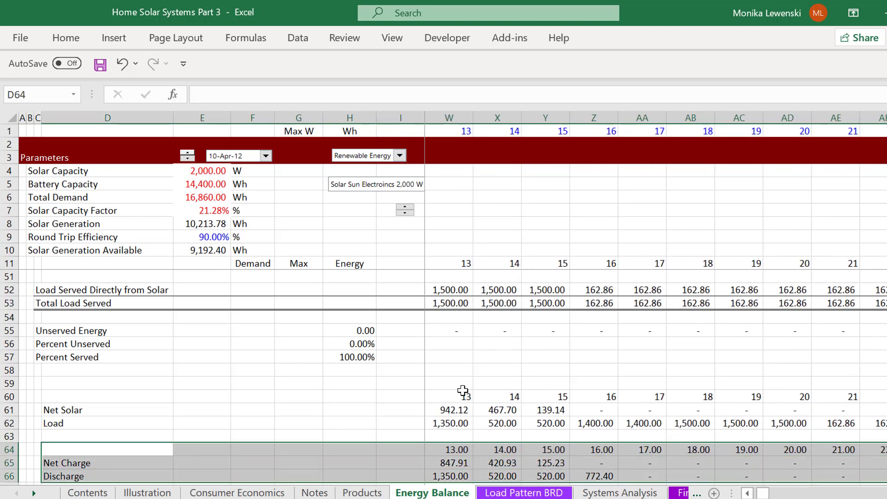
key("alt+F1")
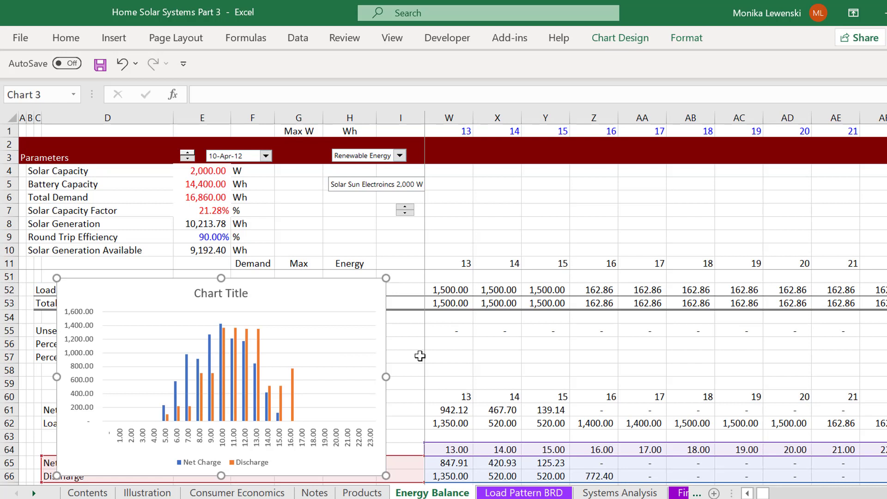
- Try to move the new chart up over the hourly columns and retitle it, undo these changes and close the formatting pane
left_click(350, 289)
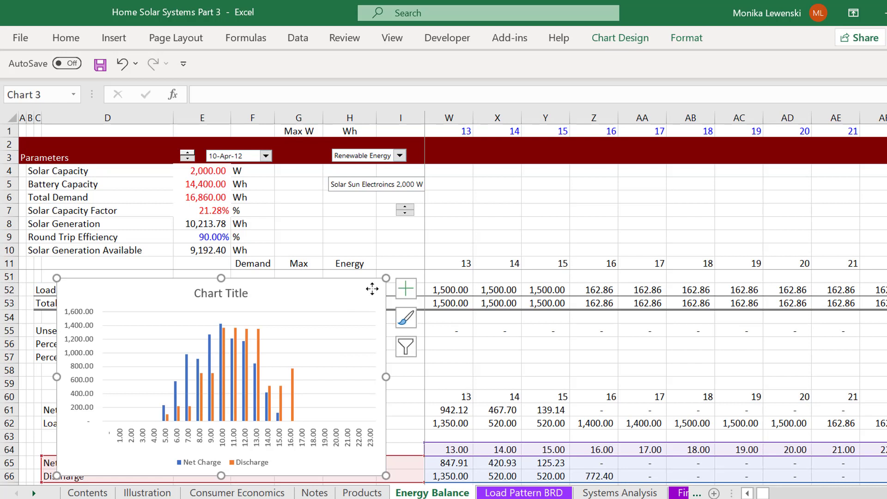
left_click_drag(373, 289, 749, 151)
left_click(617, 157)
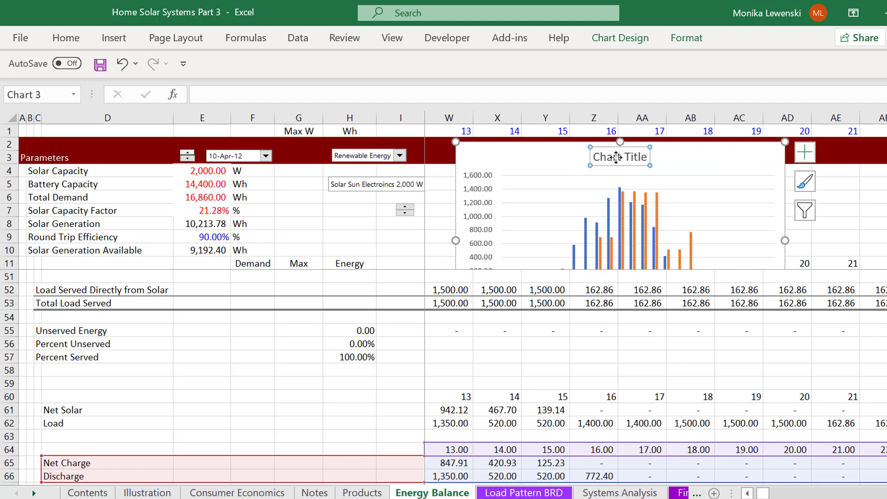
double_click(616, 158)
type("Charg")
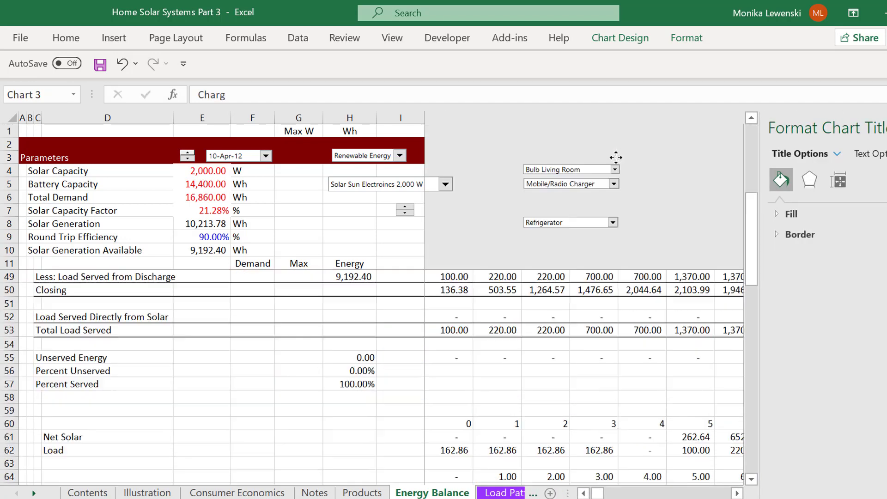
key("Escape")
key("ctrl+z")
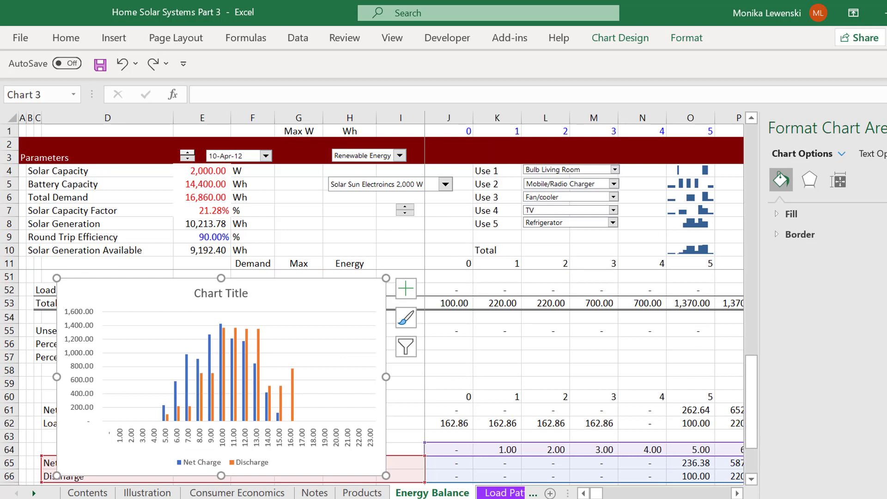
left_click(886, 127)
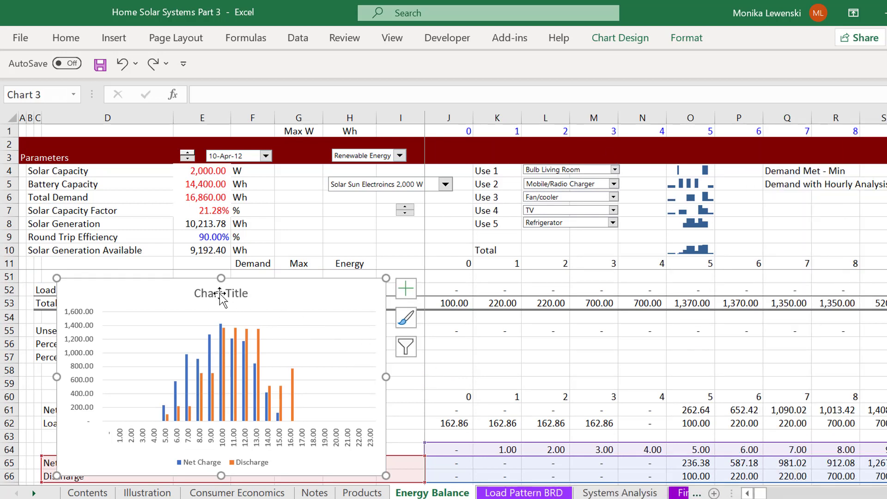
- Try CaC as the chart title, delete the title and undo the deletion
left_click(220, 294)
type("C")
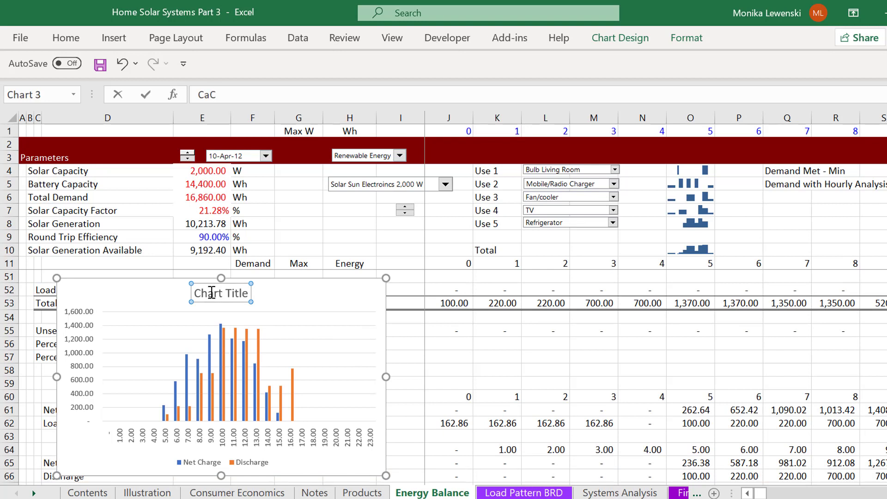
type("aC")
key("Return")
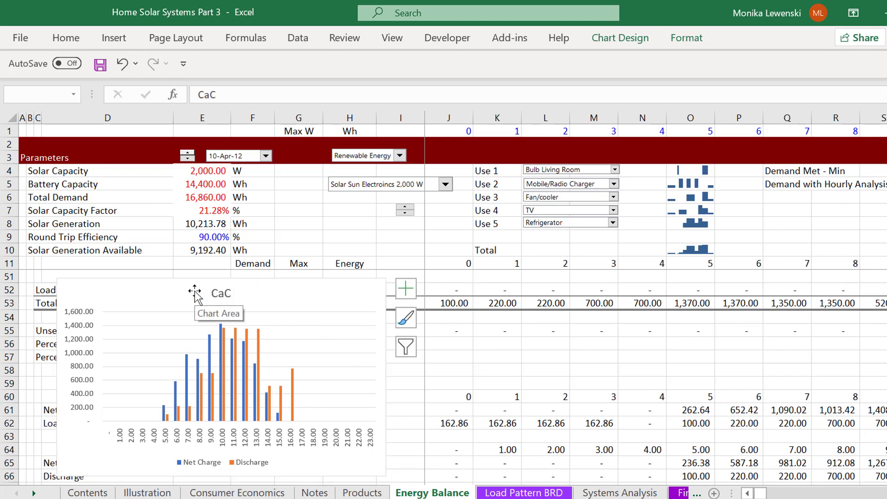
key("Delete")
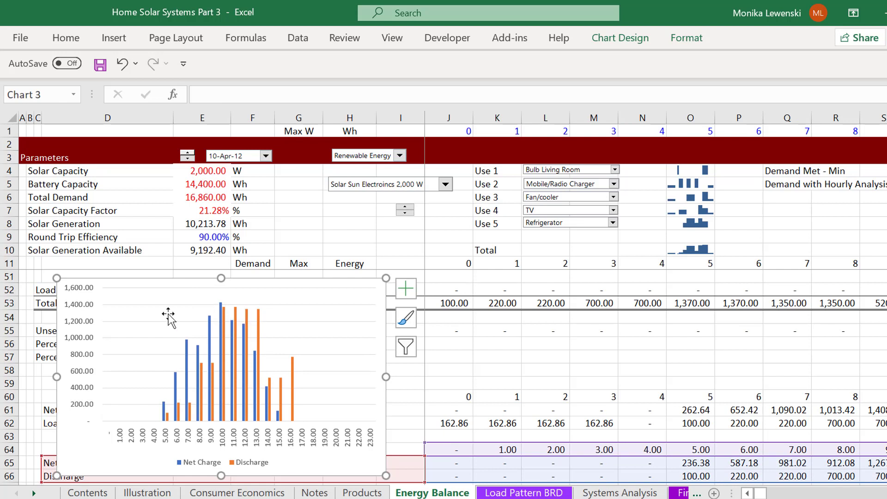
key("ctrl+z")
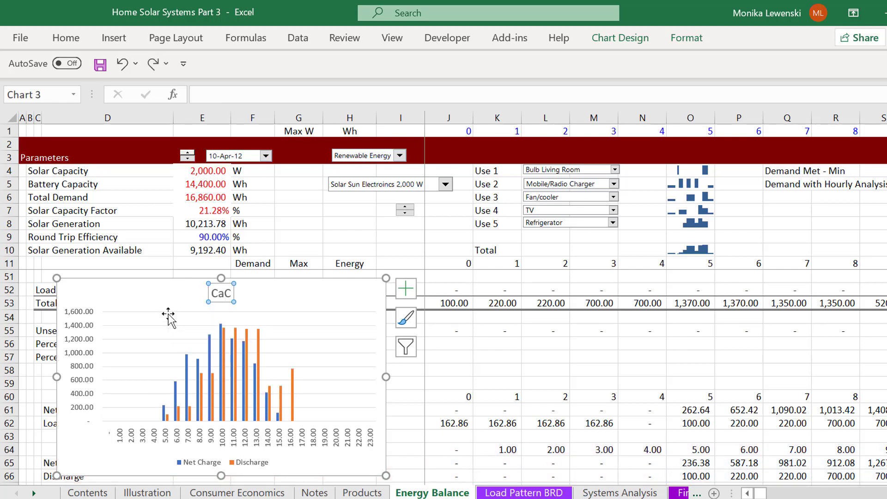
- Replace the chart title text with Charge and Discharge
left_click(219, 295)
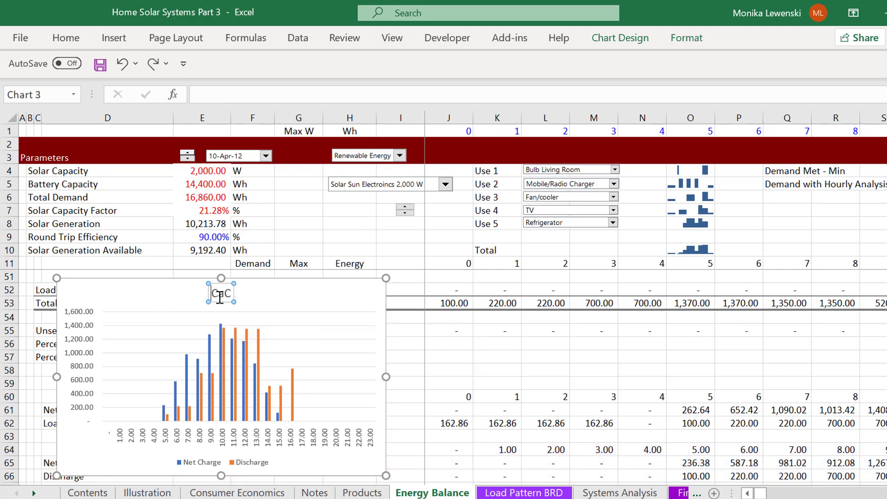
type("Charge and")
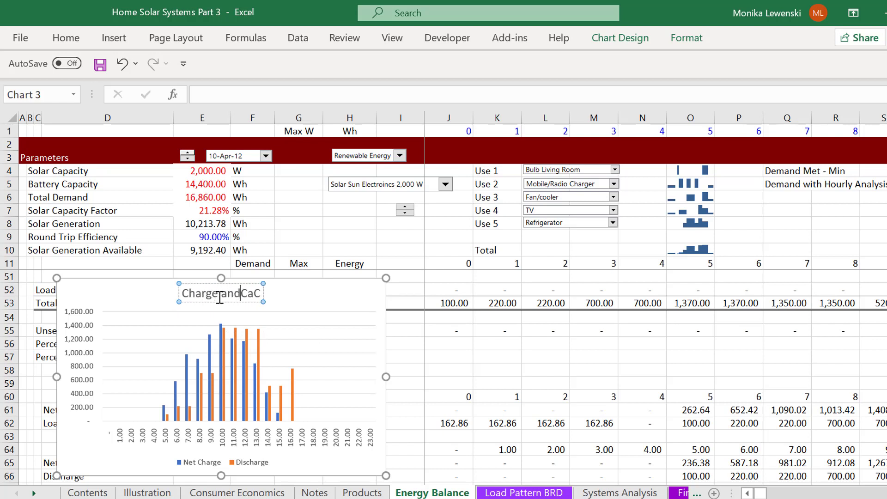
type(" Dischar")
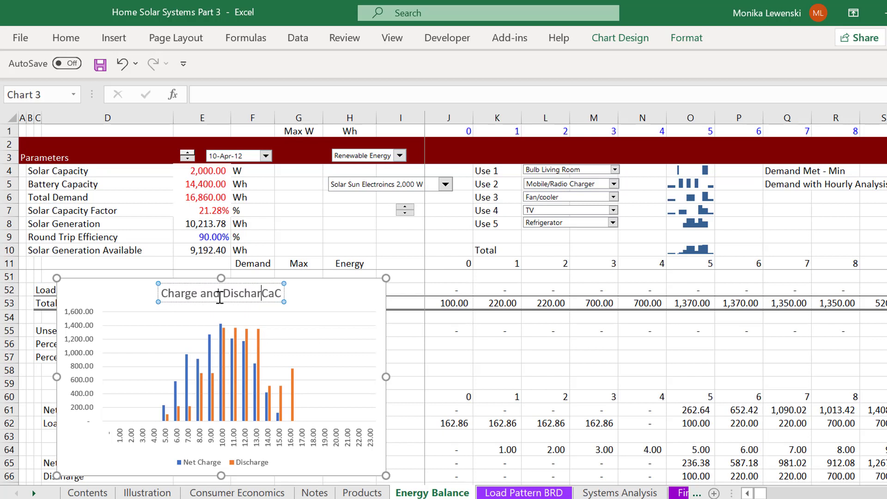
type("ge")
key("Delete")
key("Delete")
key("Delete")
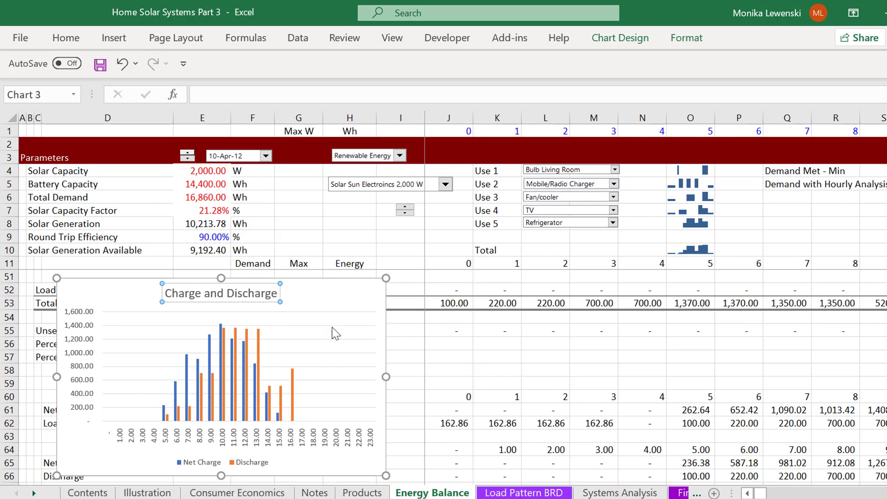
left_click(416, 343)
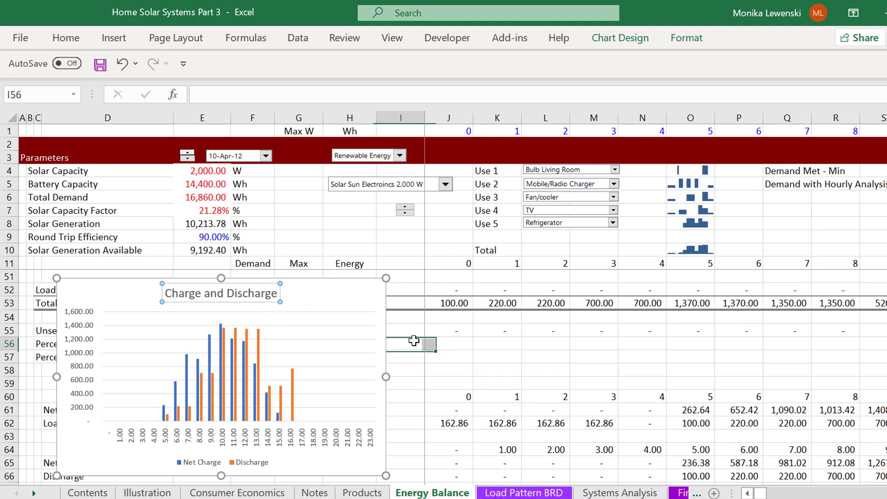
left_click(355, 292)
key("ctrl")
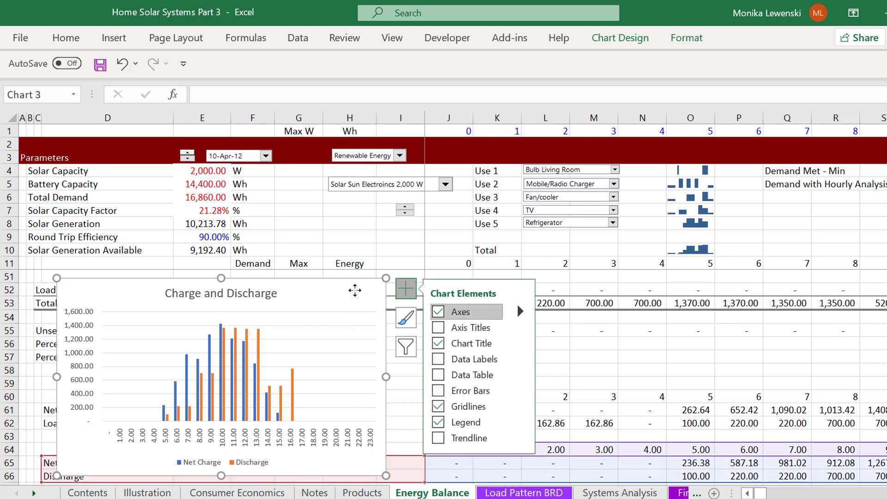
key("Escape")
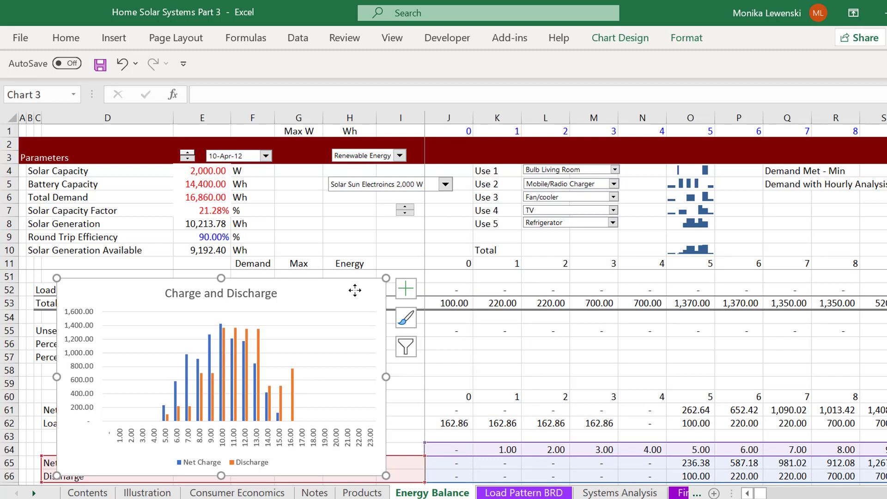
type("x")
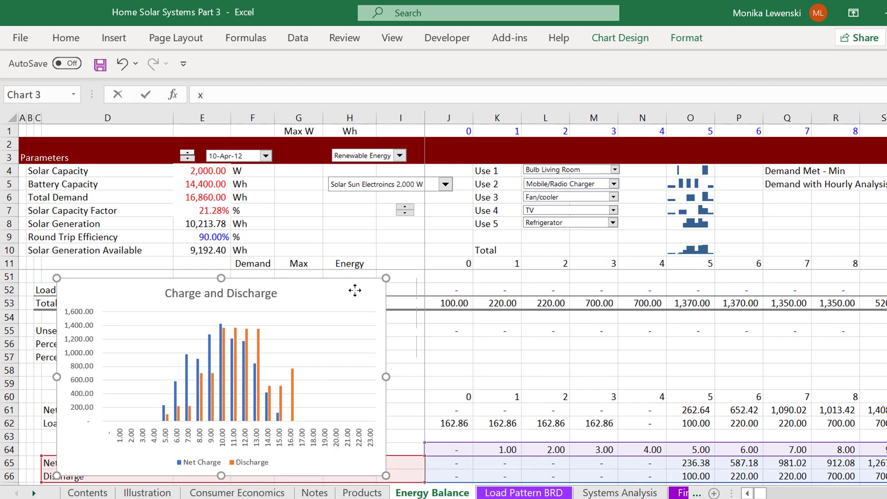
left_click(409, 356)
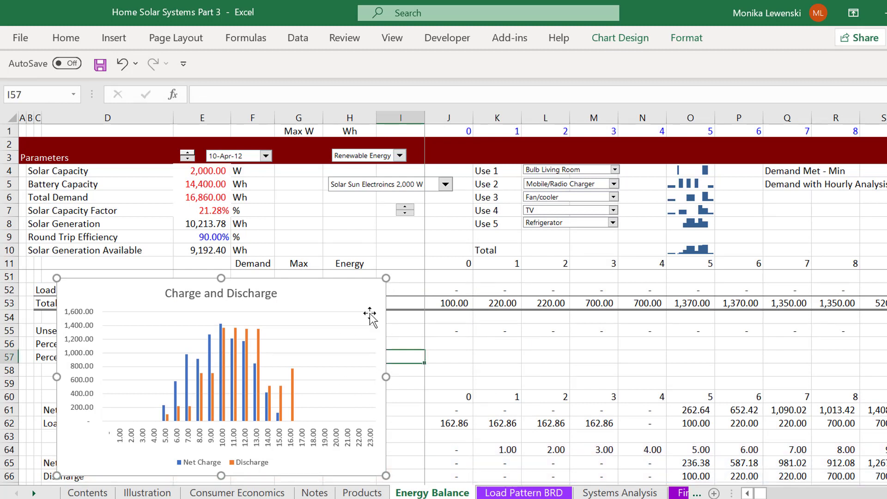
- Cut the Charge and Discharge chart from the battery rows and paste it near the top of the sheet, by the parameters
left_click(356, 288)
key("Delete")
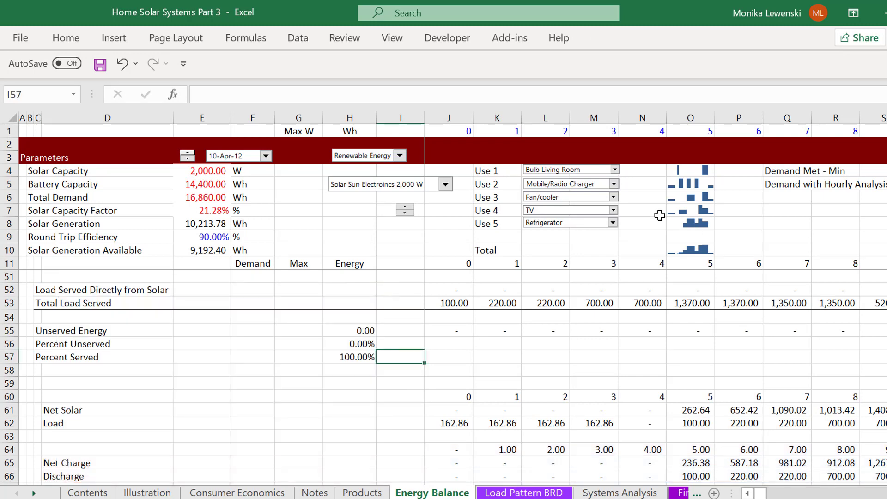
left_click(801, 242)
key("Down")
key("Down")
key("Down")
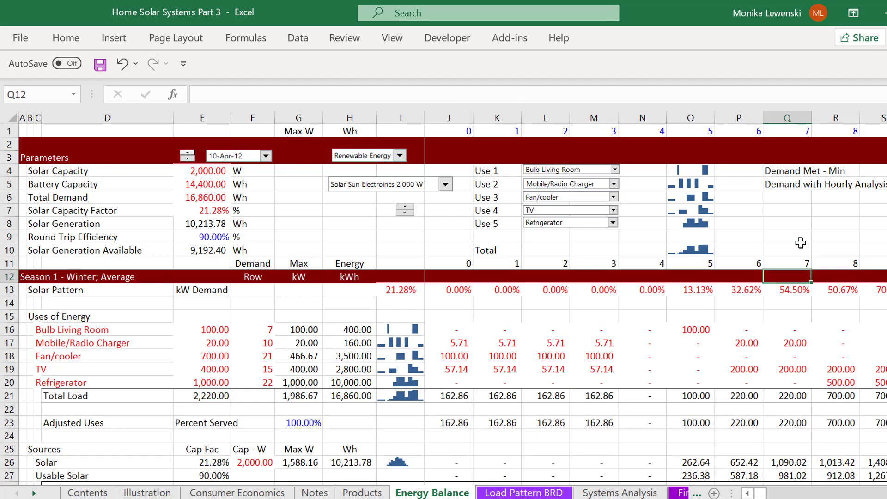
key("Right")
key("Right")
key("Right")
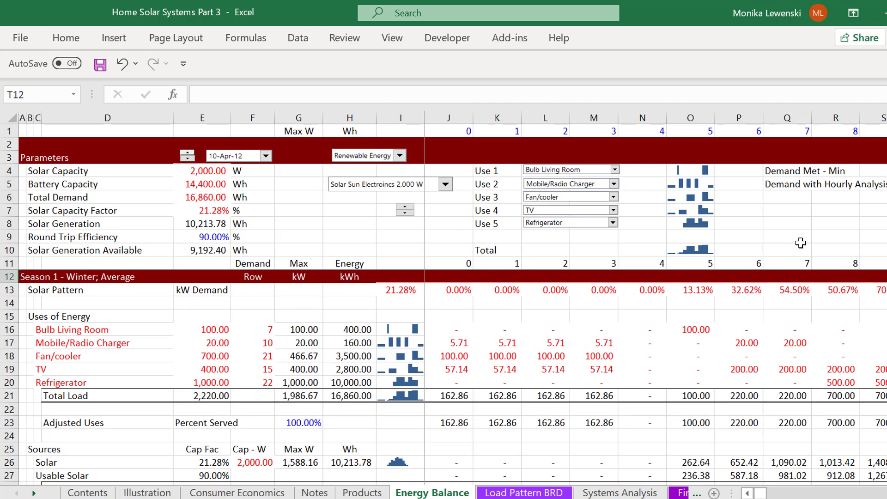
key("Right")
key("Left")
key("Right")
key("Right")
key("Right")
key("Right")
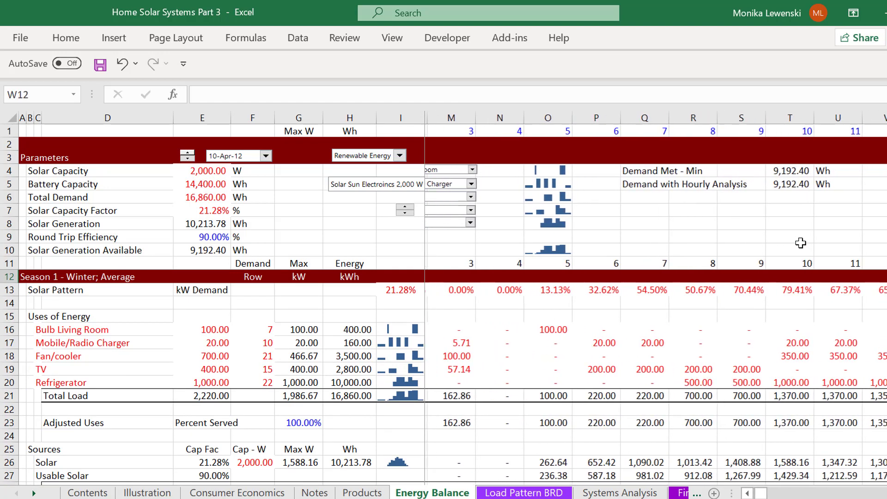
left_click(633, 166)
key("Up")
key("Up")
key("Up")
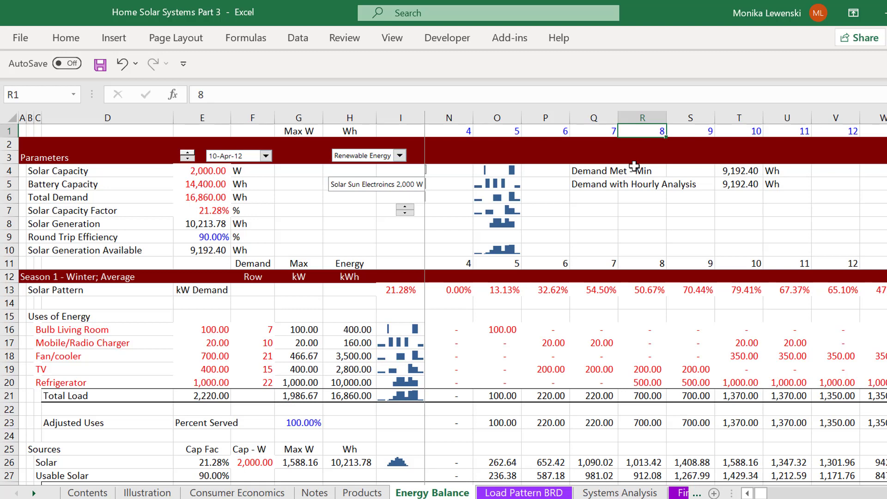
key("Down")
key("ctrl+v")
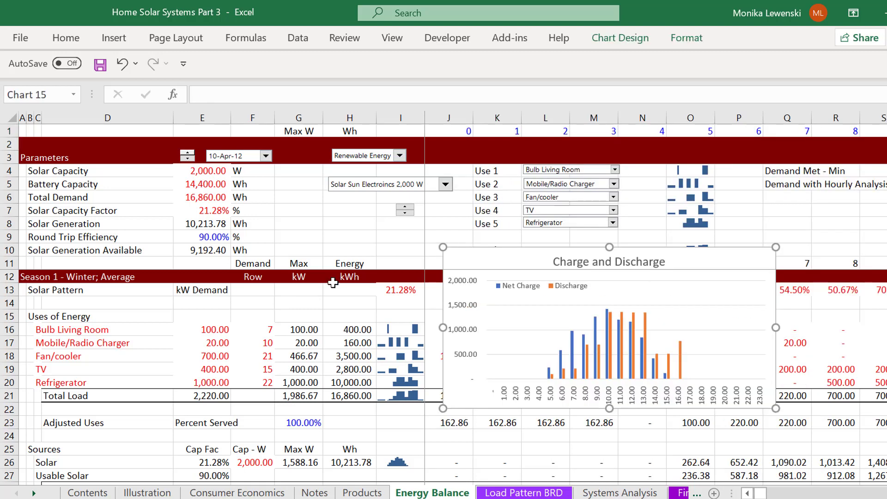
- Test the chart with small solar products, from SunKing Home 60 through Yingaho 12W up to Shenzhen 15 W
left_click(356, 187)
scroll(355, 192, "up", 6)
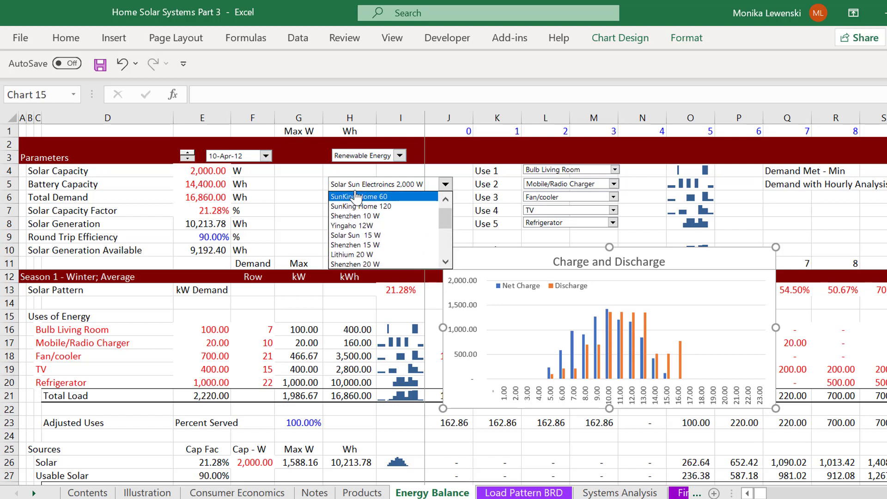
left_click(355, 193)
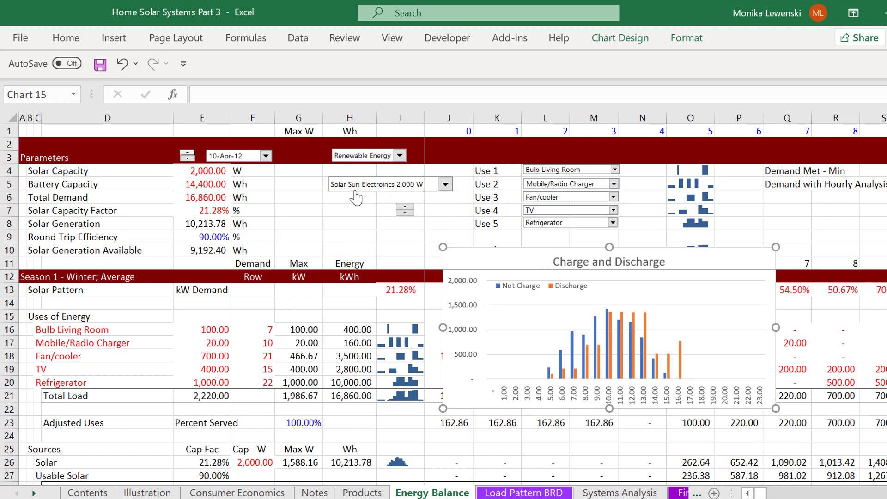
left_click(405, 208)
left_click(406, 209)
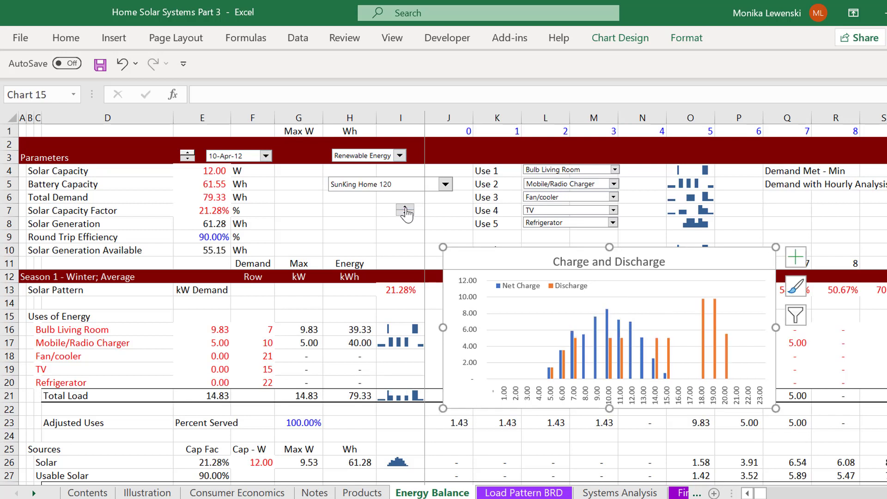
left_click(405, 208)
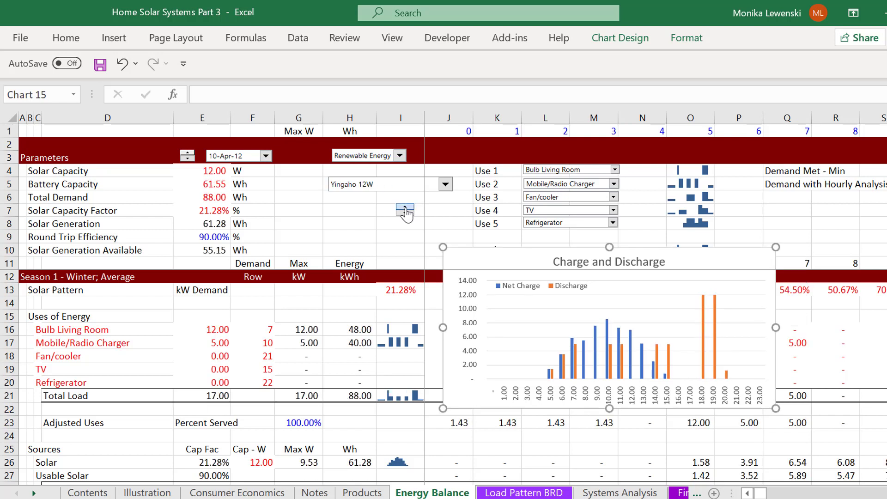
left_click(405, 209)
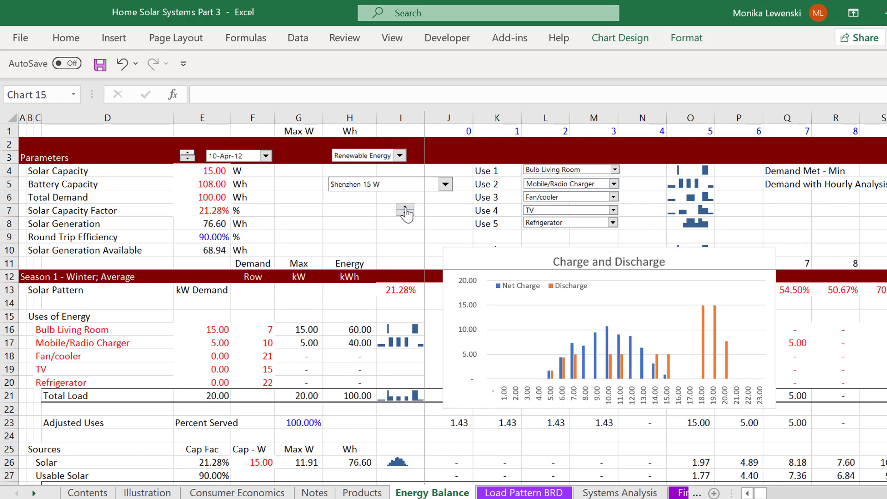
- Change the Use 2 appliance to Bulb Other Rooms
left_click(566, 190)
key("Up")
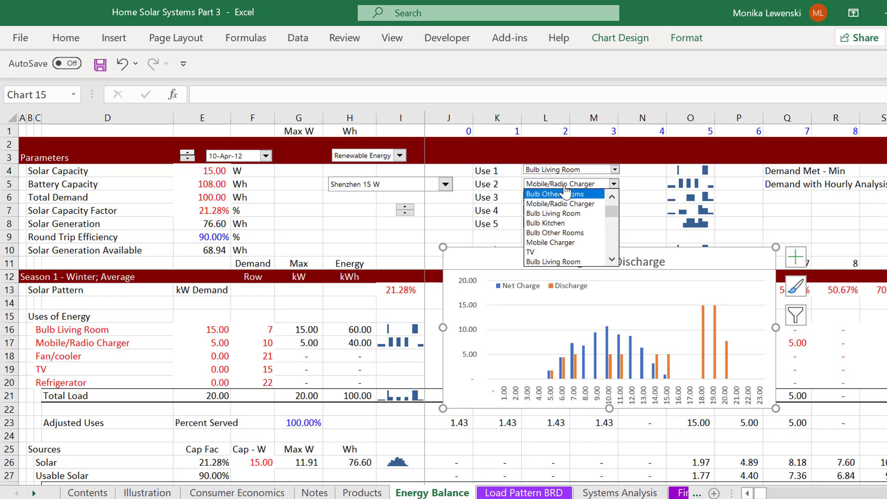
key("Down")
key("Down")
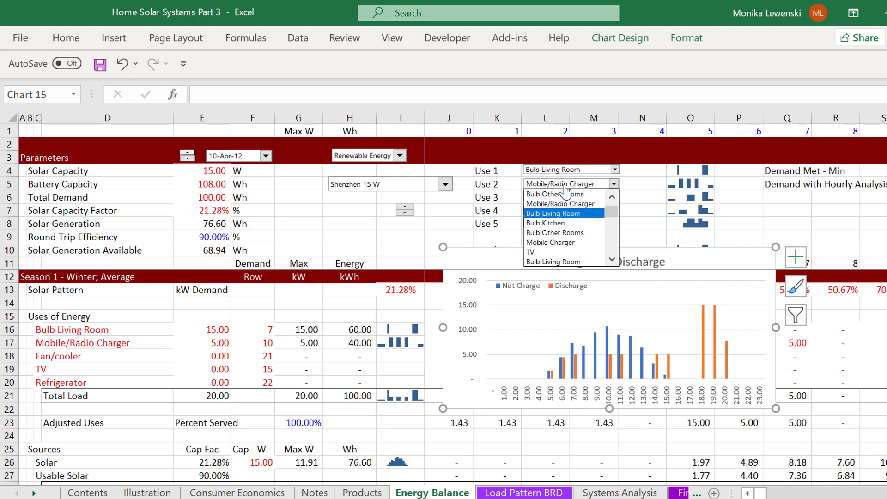
key("Up")
key("Up")
key("Up")
key("Up")
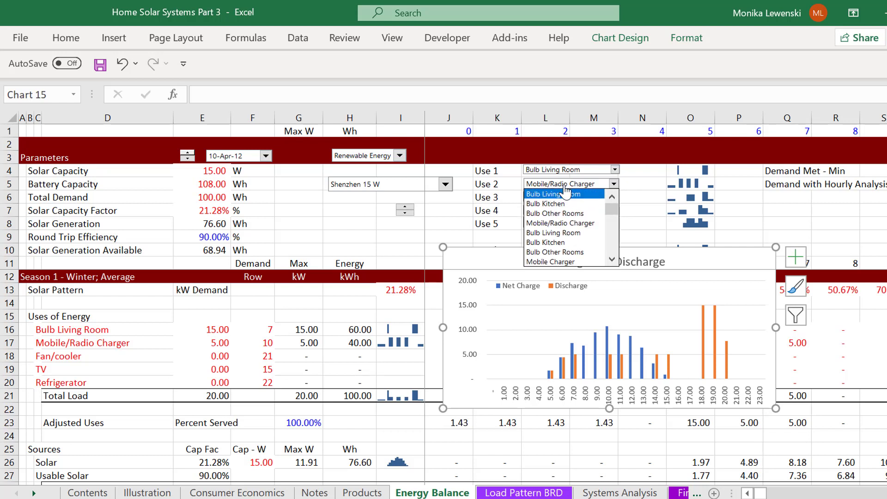
key("Down")
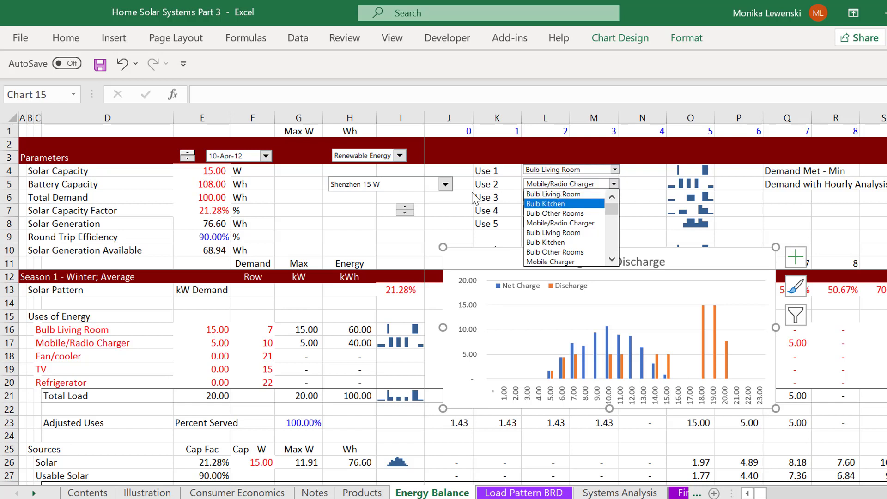
key("Down")
key("Return")
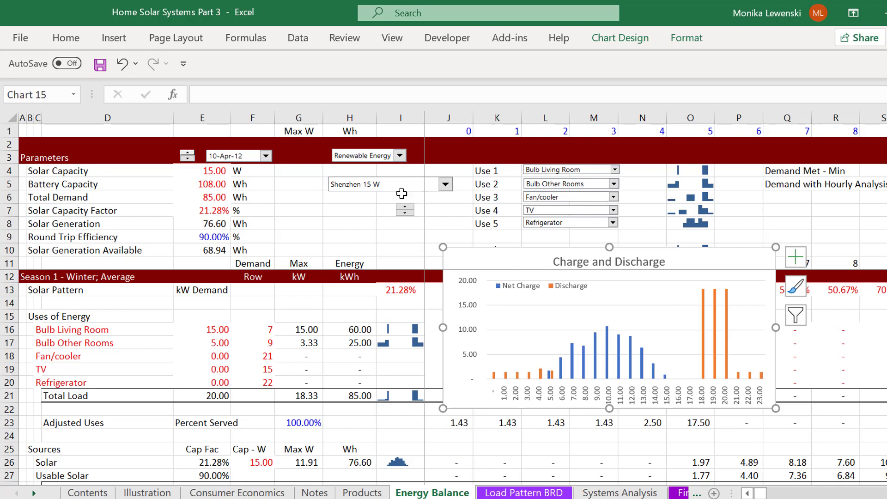
- Step the solar product up through Shenzhen 20 W, Shenzhen 40 W and Shenzen Solar 100 W to past Solar Sun Electroincs 2,000 W
left_click(404, 207)
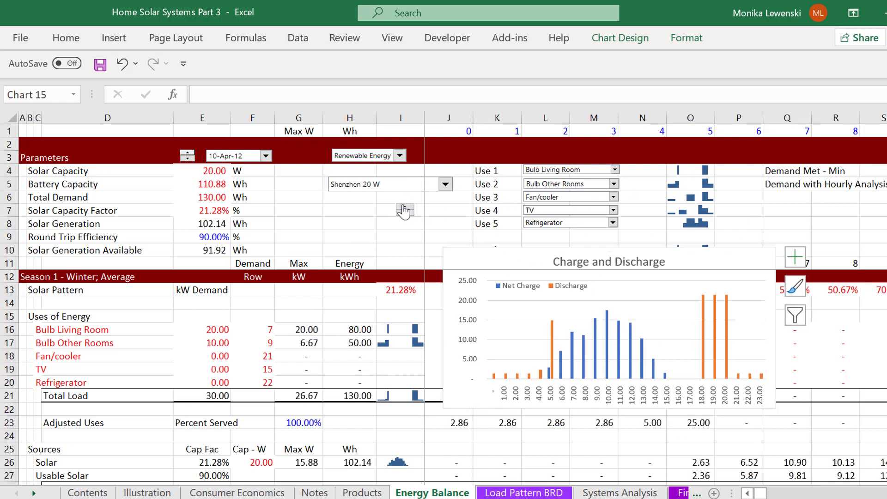
left_click(403, 209)
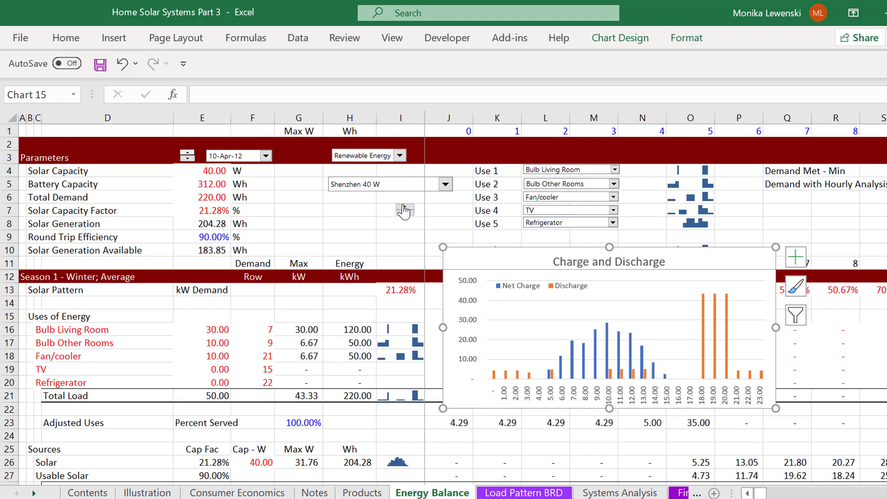
left_click(404, 209)
left_click(403, 208)
left_click(404, 209)
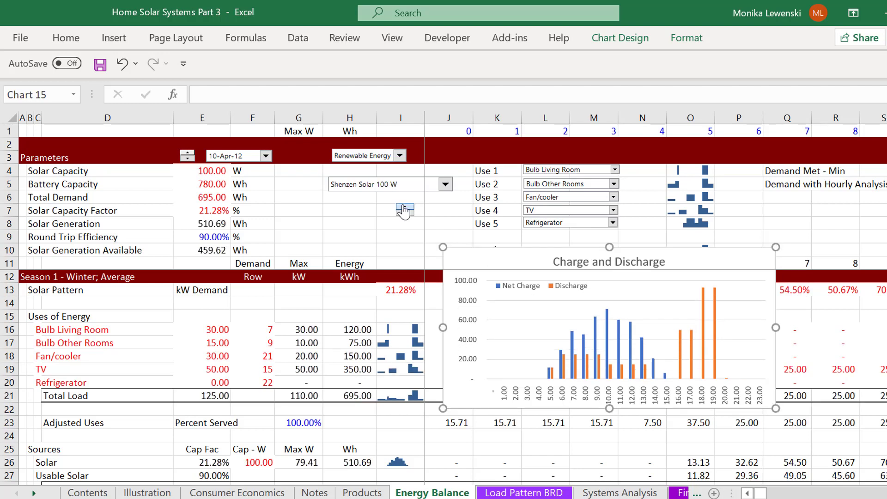
left_click(403, 208)
left_click(404, 208)
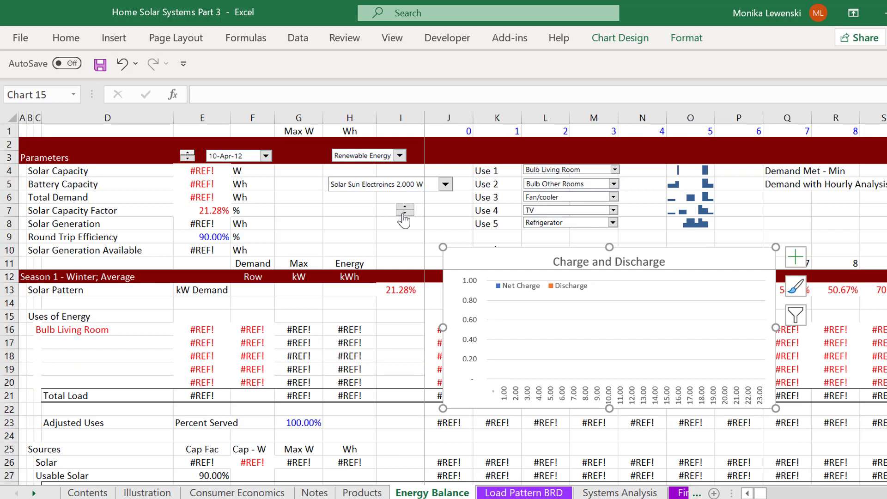
- Step the solar product back down through Shenzen Solar 100 W and SolarSun 40 W to Shenzhen 20 W
left_click(404, 214)
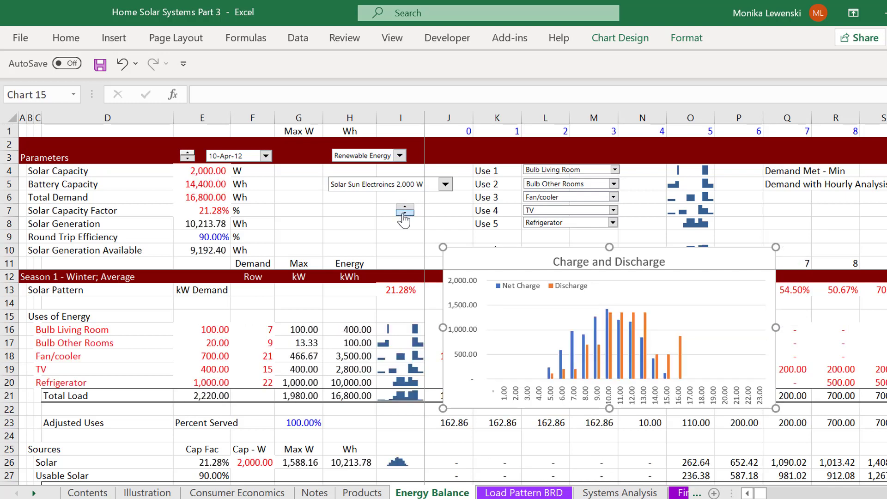
left_click(404, 214)
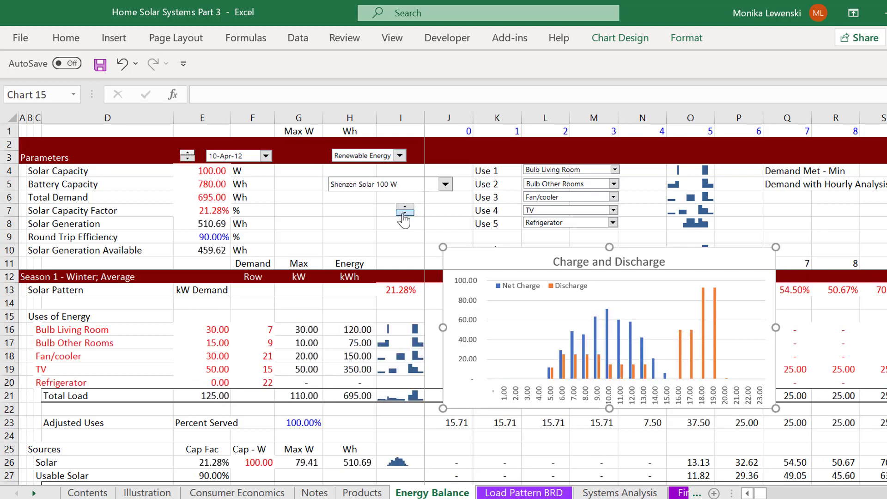
left_click(404, 214)
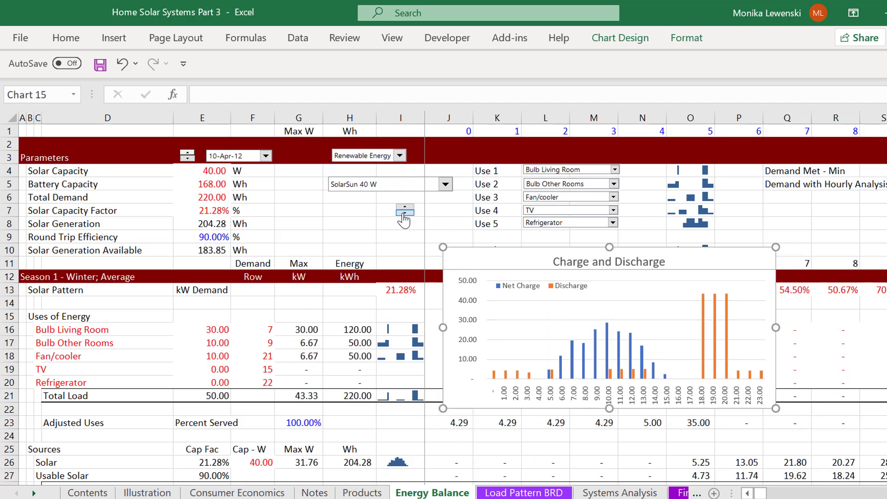
left_click(404, 214)
left_click(346, 236)
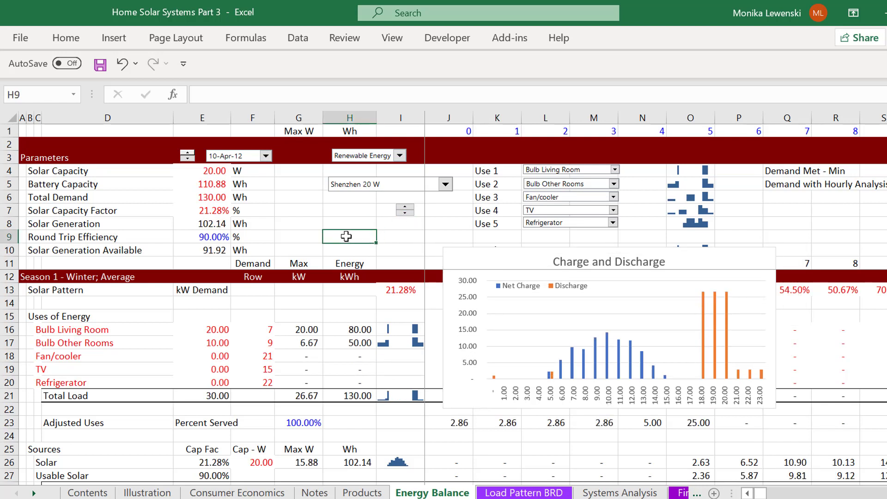
- Open the Financial Analysis sheet at its Operational Macroeconomic section
key("ctrl+Page_Down")
key("ctrl+Page_Down")
key("ctrl+Page_Down")
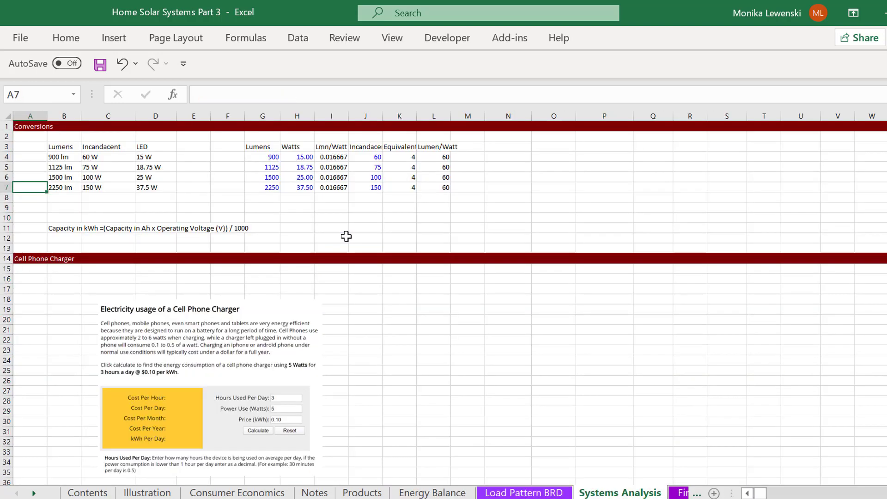
key("ctrl+Page_Down")
key("ctrl+Page_Down")
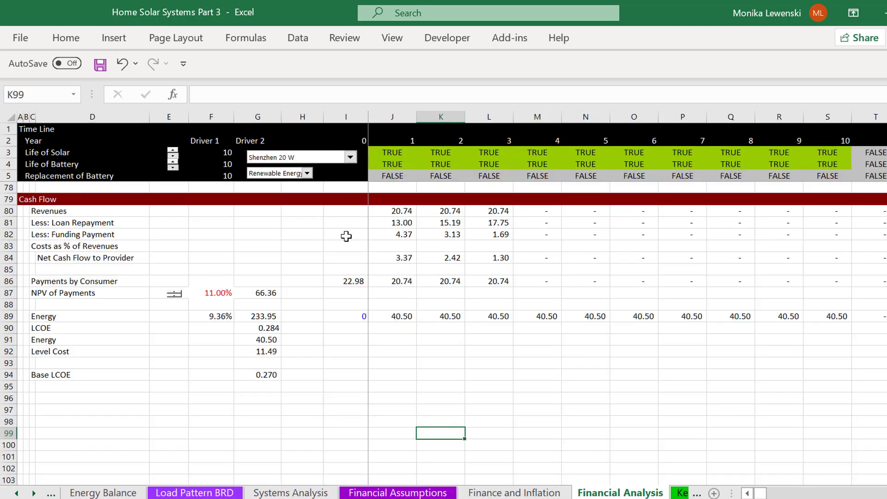
key("Page_Up")
key("Page_Up")
key("Page_Up")
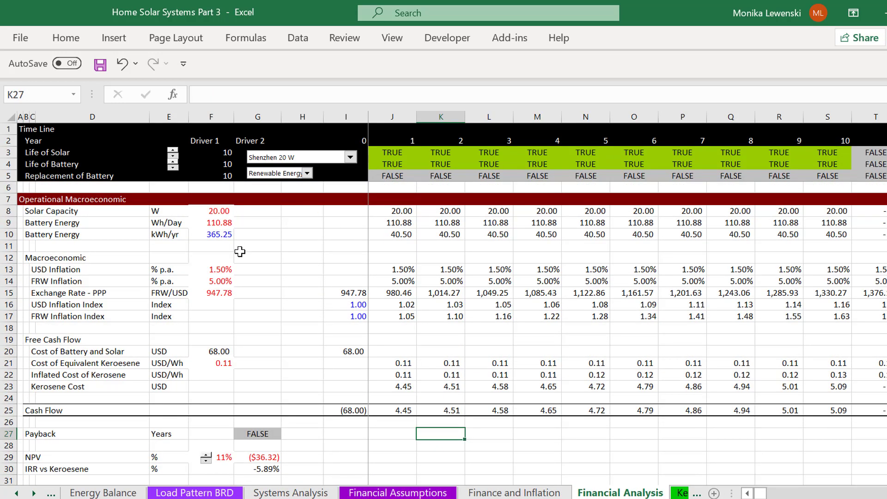
- Relabel the Battery Energy Wh/Day row (B9) as Load Served per Day
left_click(202, 242)
key("Down")
key("Down")
key("Up")
key("Up")
key("Up")
key("Up")
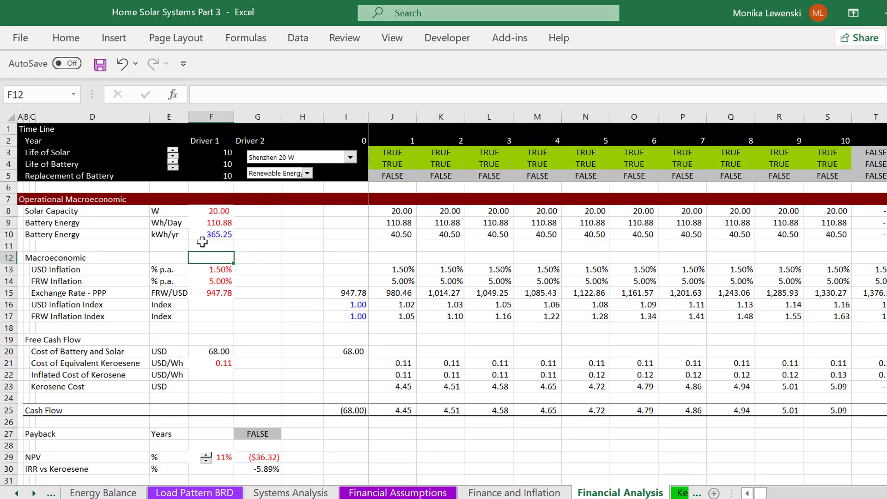
key("Left")
key("Left")
key("Left")
key("Left")
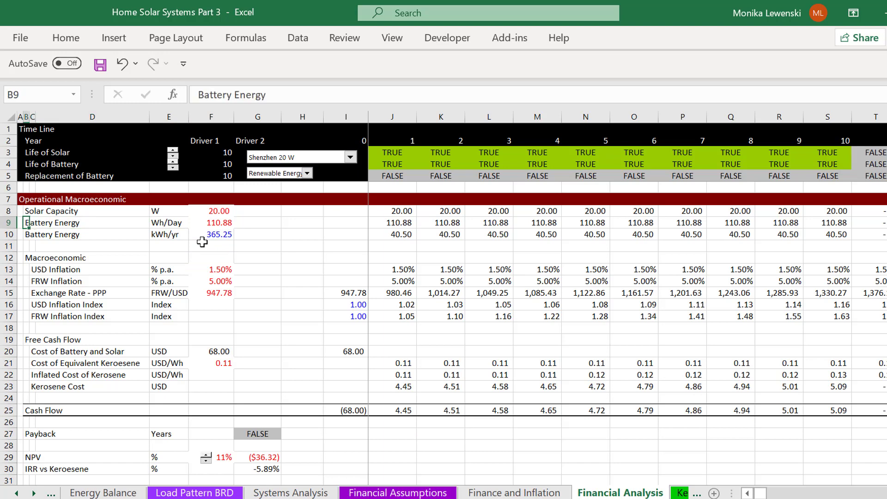
key("Right")
key("Right")
key("Right")
key("Right")
key("Left")
key("Left")
key("Left")
key("Left")
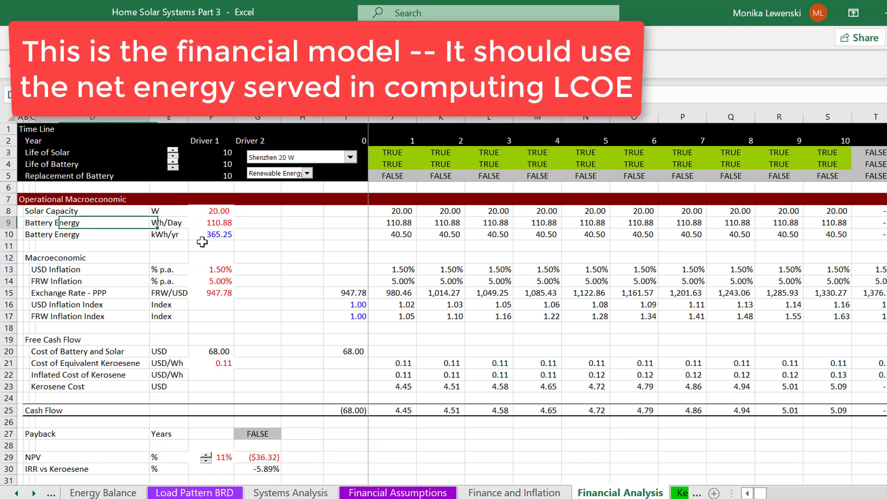
type("Load Served")
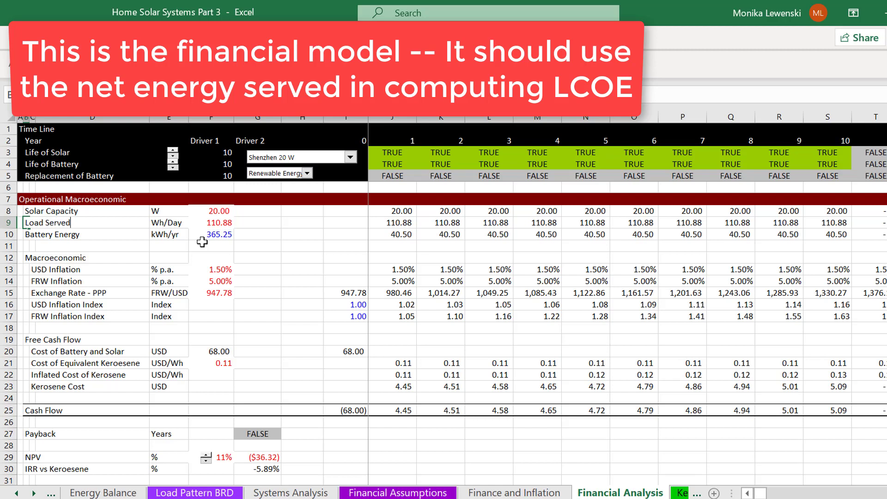
type(" per Day")
key("Return")
- Link the Load Served per Day driver in F9 to Total Load Served on the Energy Balance sheet with ='Energy Balance'!H53
key("Up")
key("Right")
key("Right")
key("Right")
key("Right")
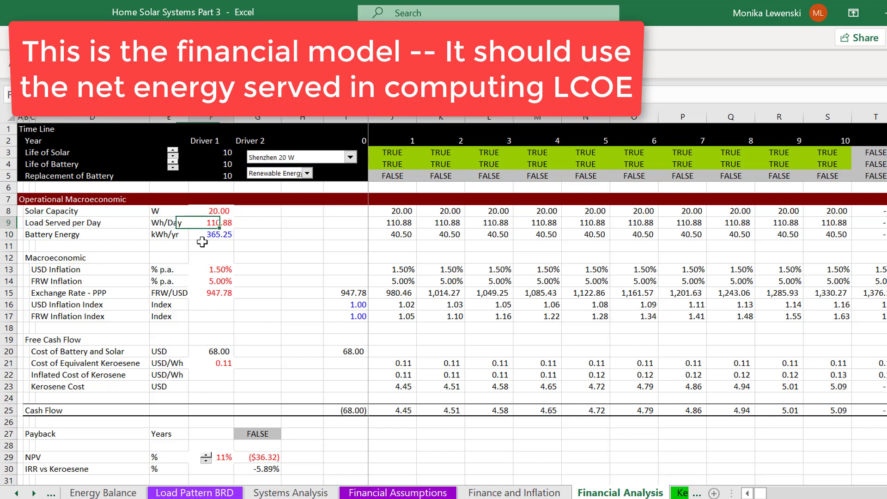
key("ctrl+Page_Up")
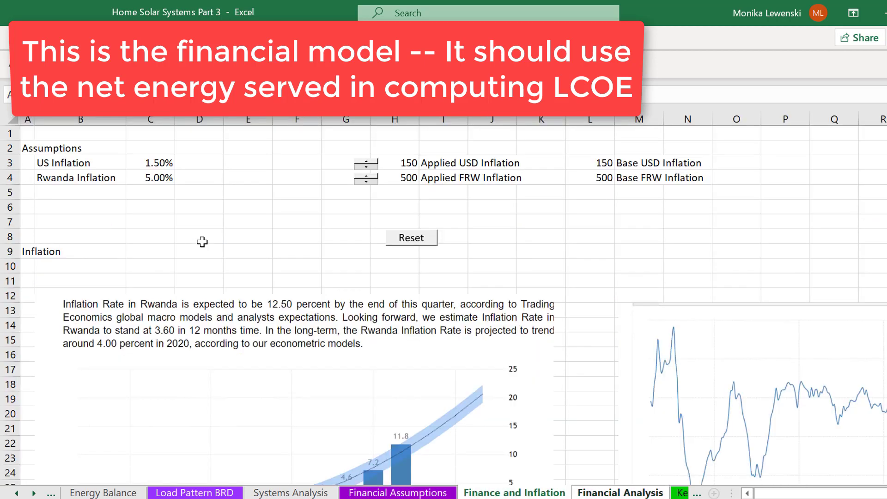
key("ctrl+Page_Up")
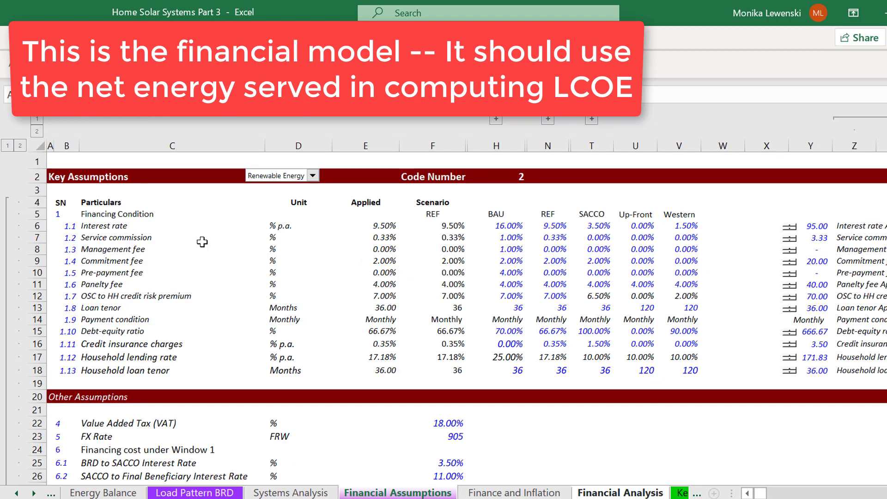
key("ctrl+Page_Up")
key("ctrl+Page_Up")
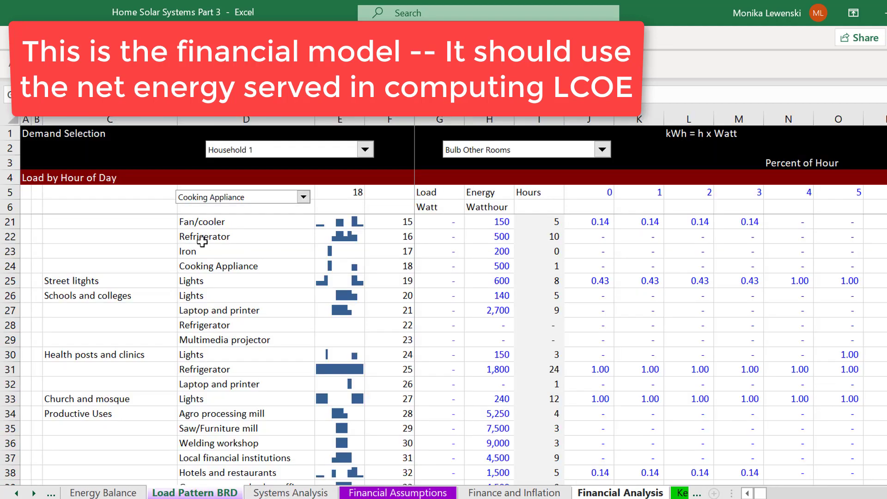
key("ctrl+Page_Up")
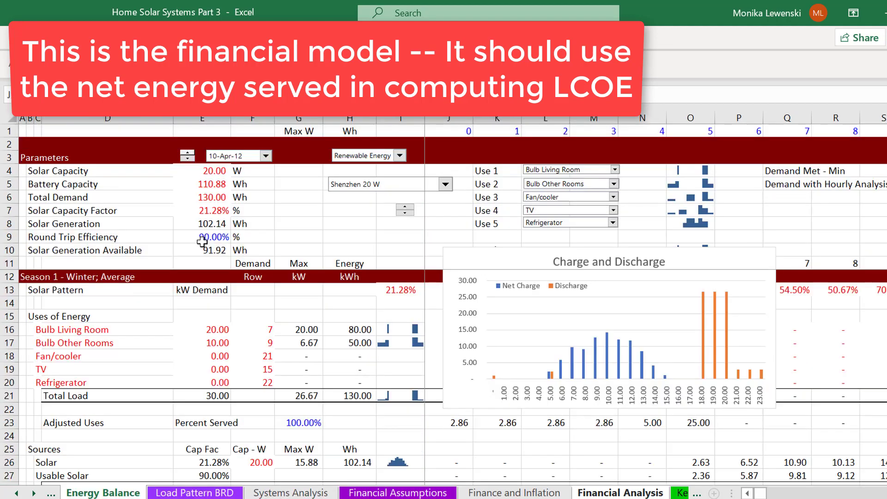
key("Page_Down")
key("Page_Down")
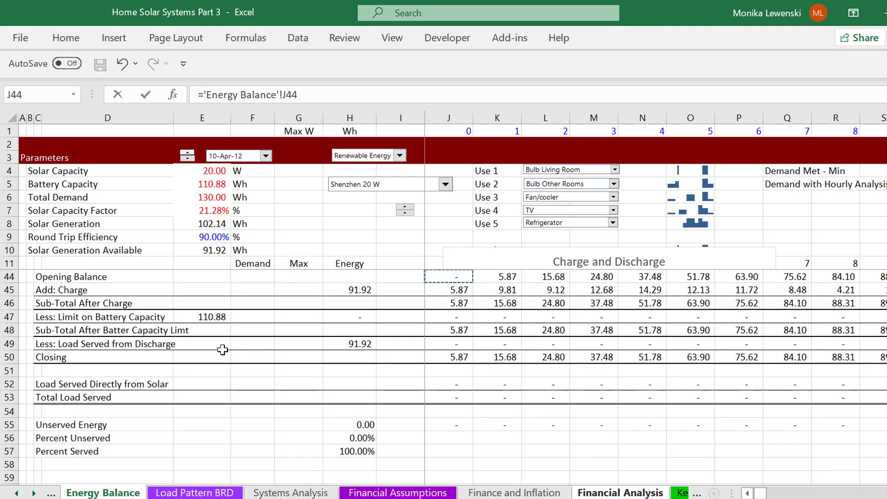
key("Page_Down")
key("Page_Up")
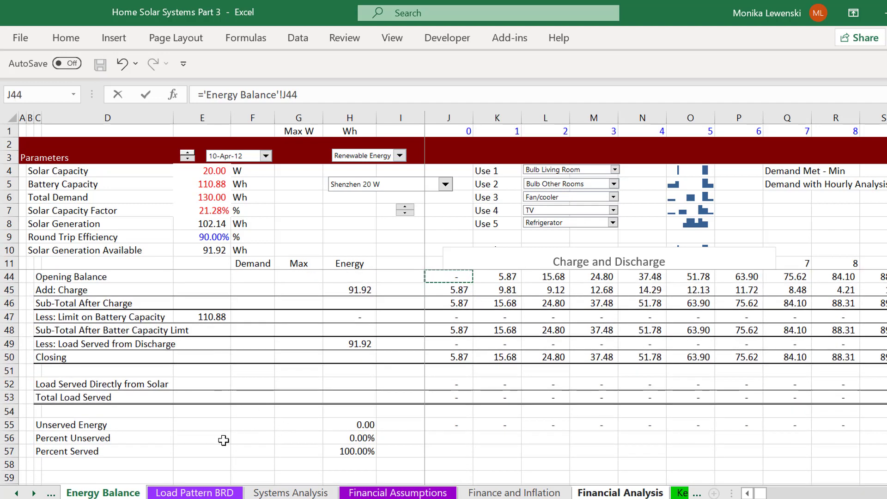
left_click(354, 397)
key("ctrl+c")
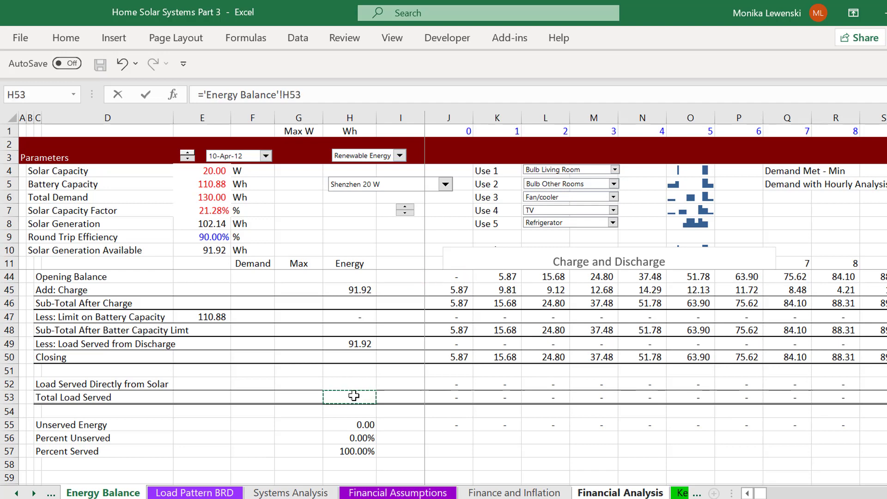
key("Return")
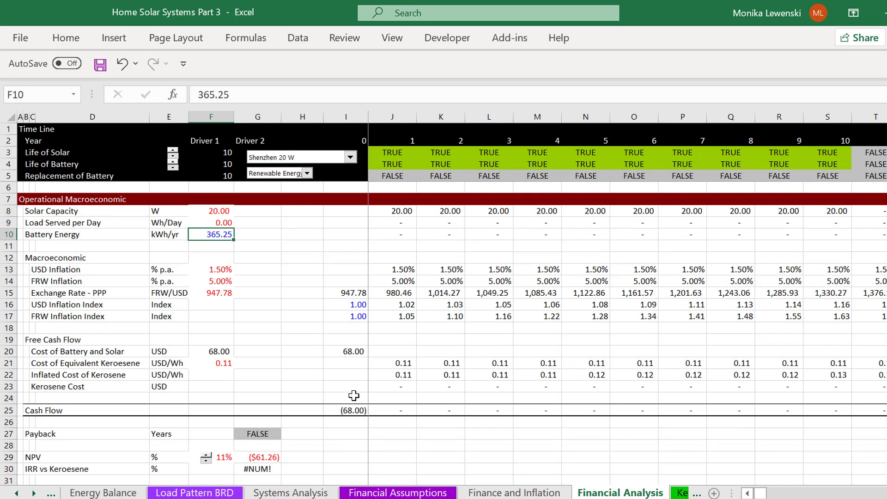
- Look through the sheets between Financial Analysis and Energy Balance to trace the source of the load served
key("ctrl+Page_Up")
key("ctrl+Page_Up")
key("ctrl+Page_Up")
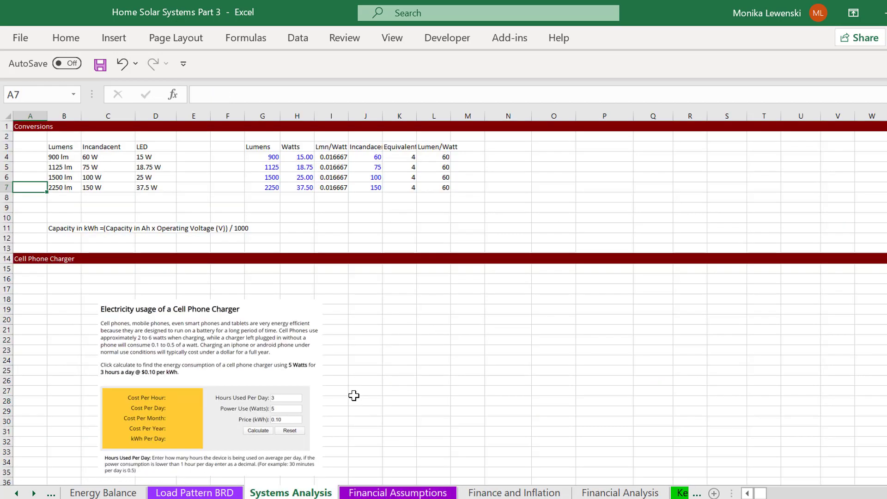
key("ctrl+Page_Up")
key("ctrl+Page_Down")
key("ctrl+Page_Down")
key("ctrl+Page_Down")
key("ctrl+Page_Down")
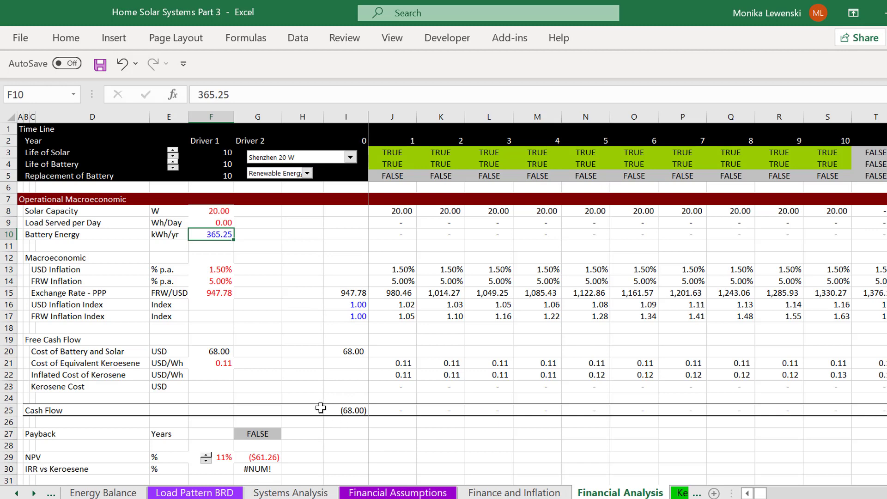
key("ctrl+Page_Up")
key("ctrl+Page_Up")
key("ctrl+Page_Up")
key("ctrl+Page_Up")
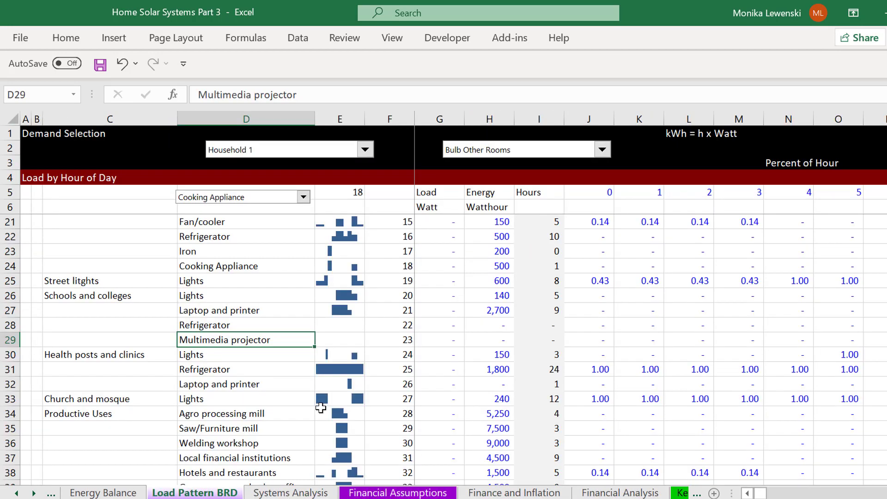
key("ctrl+Page_Up")
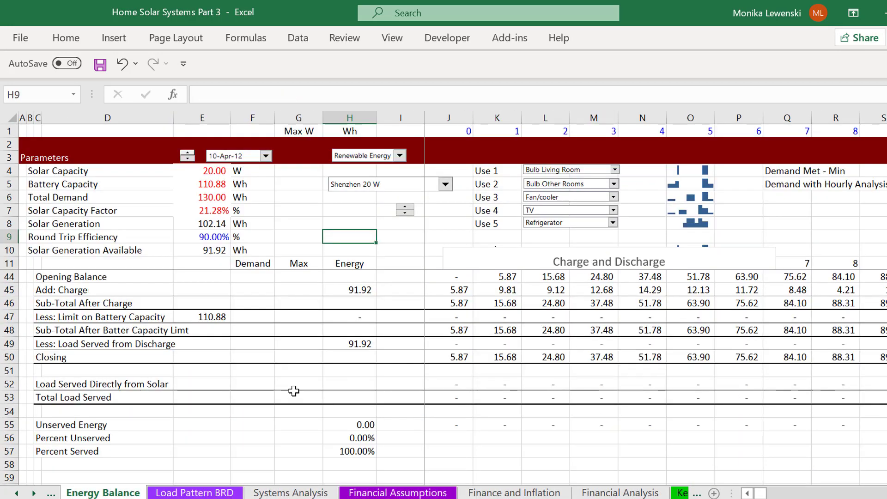
- Open the Systems Analysis sheet and rename it Database of Home Systems
key("ctrl+Page_Down")
key("ctrl+Page_Down")
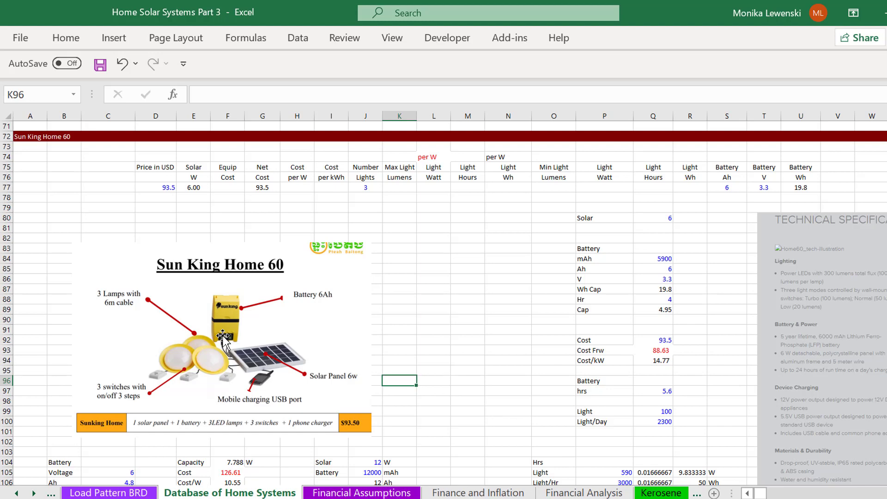
- Open the Illustration sheet comparing the solar home system with kerosene
key("ctrl+Page_Up")
key("ctrl+Page_Up")
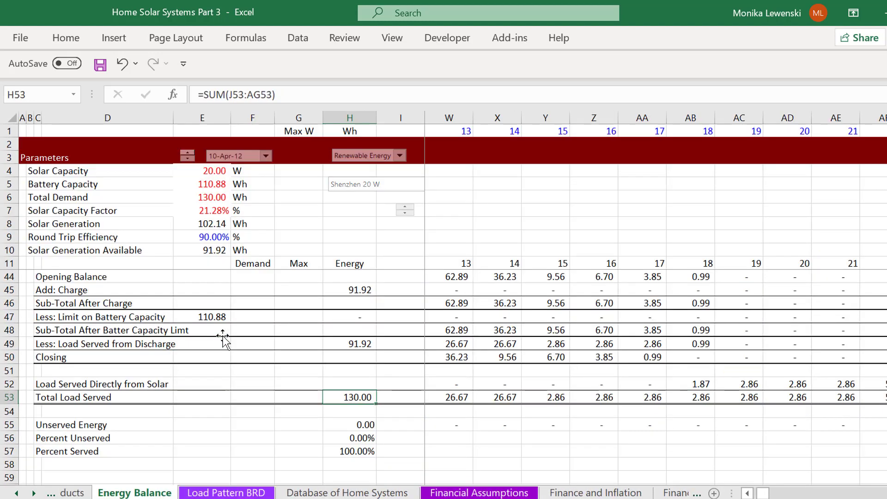
key("ctrl+Page_Up")
key("ctrl+Page_Up")
key("ctrl+Page_Up")
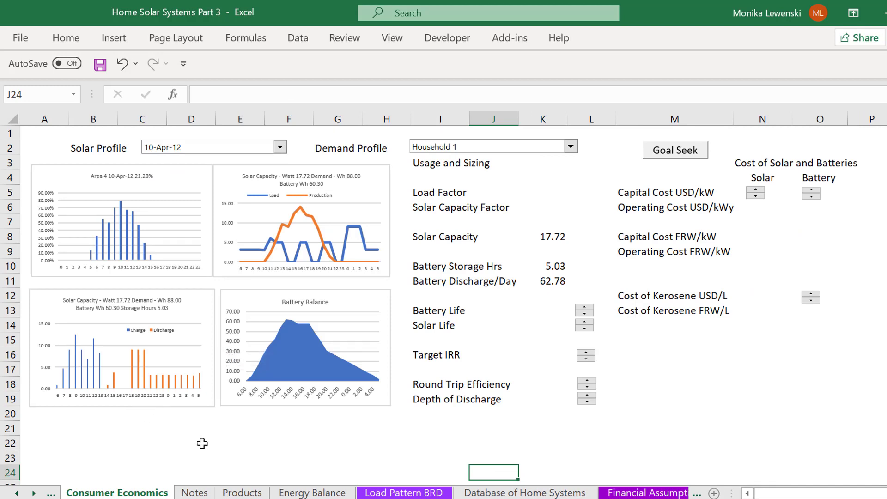
left_click(187, 437)
key("Left")
key("Left")
key("Left")
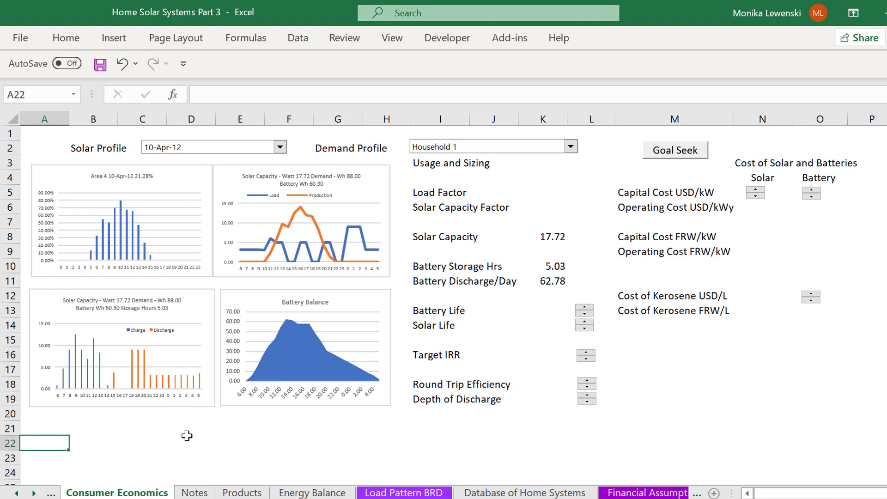
key("ctrl+Page_Up")
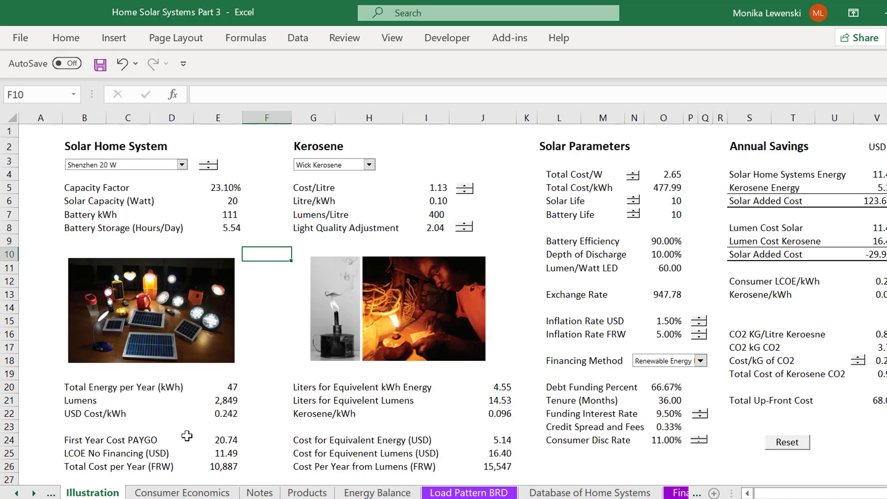
left_click(87, 233)
key("Down")
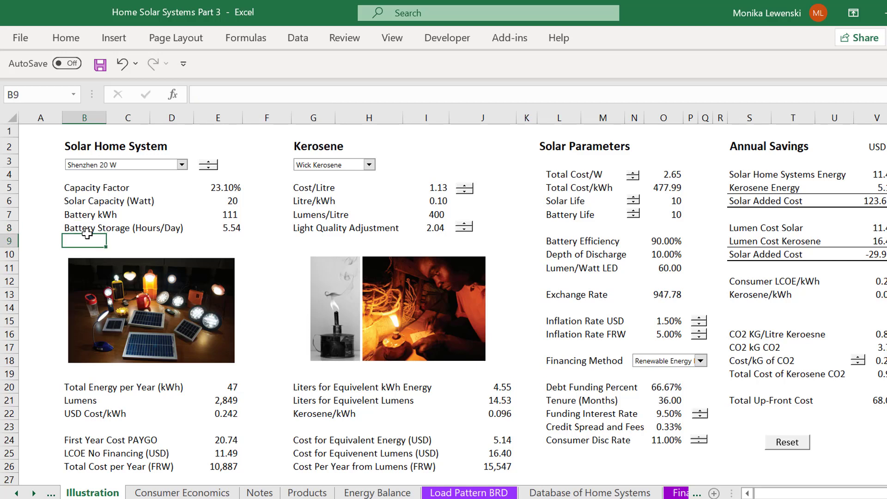
type("Energ")
key("Escape")
key("Up")
key("Up")
key("Down")
key("Down")
key("Right")
key("Right")
key("Right")
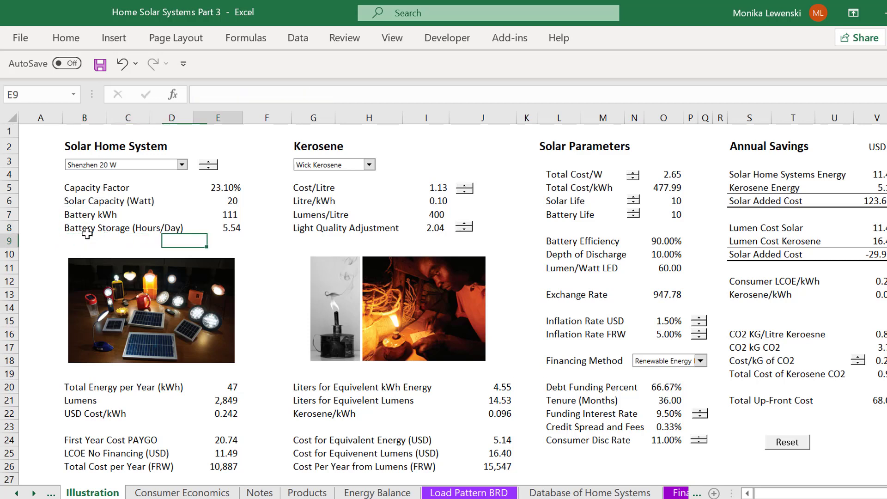
- Label cell B9, below Battery Storage in the Solar Home System block, as Energy Produced
key("Left")
key("Left")
key("Left")
type("Ene")
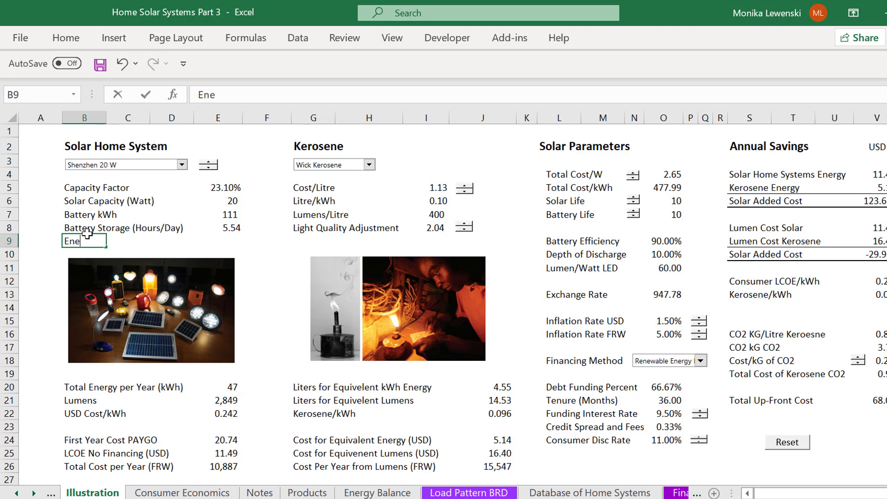
type("rgy PRoduc")
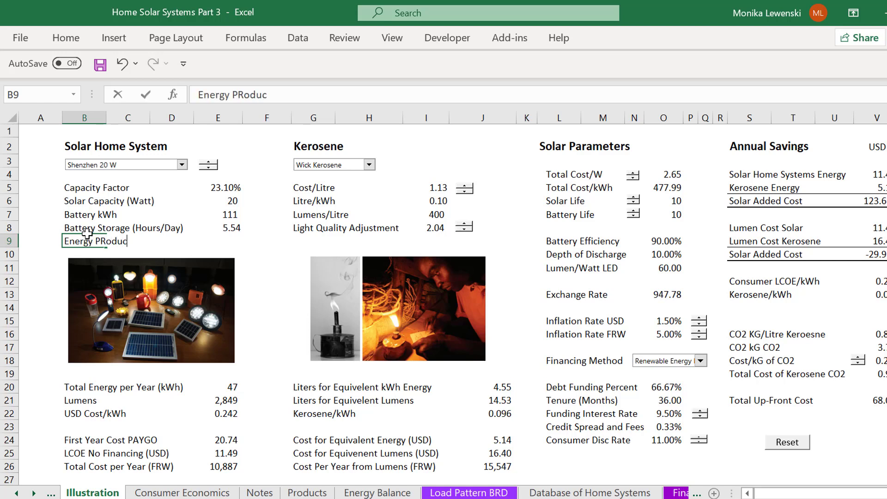
type("t")
key("BackSpace")
key("BackSpace")
key("BackSpace")
key("BackSpace")
key("BackSpace")
key("BackSpace")
type("ord")
key("BackSpace")
key("BackSpace")
key("BackSpace")
type("roduced")
key("Return")
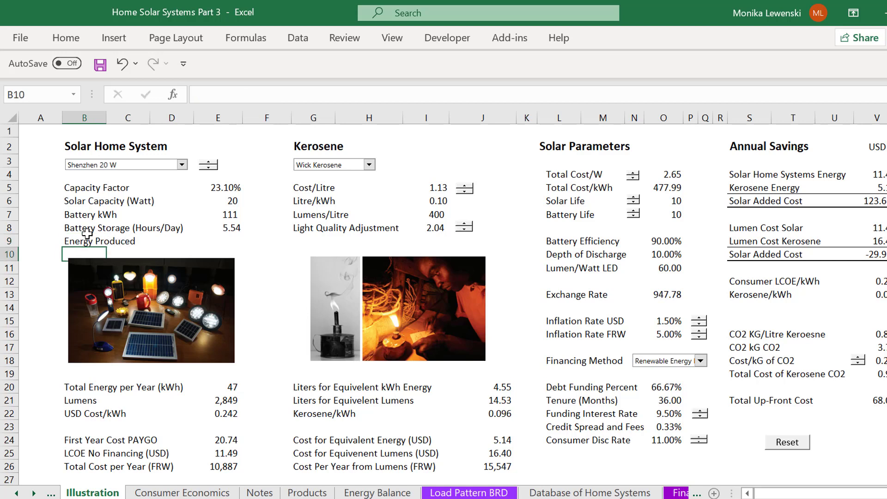
- Link the Energy Produced value in E9 to Total Load Served on the Energy Balance sheet with ='Energy Balance'!H53
key("Up")
key("Right")
key("Right")
key("Right")
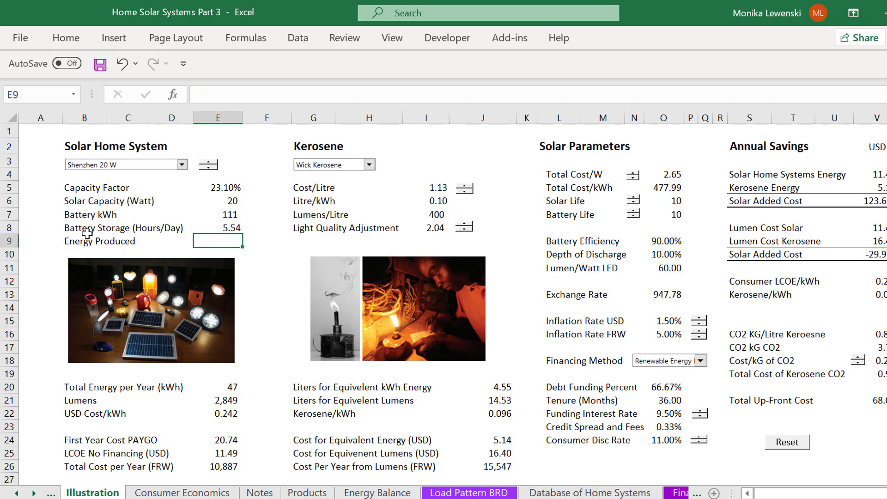
type("=")
key("ctrl+Page_Down")
key("ctrl+Page_Down")
key("ctrl+Page_Down")
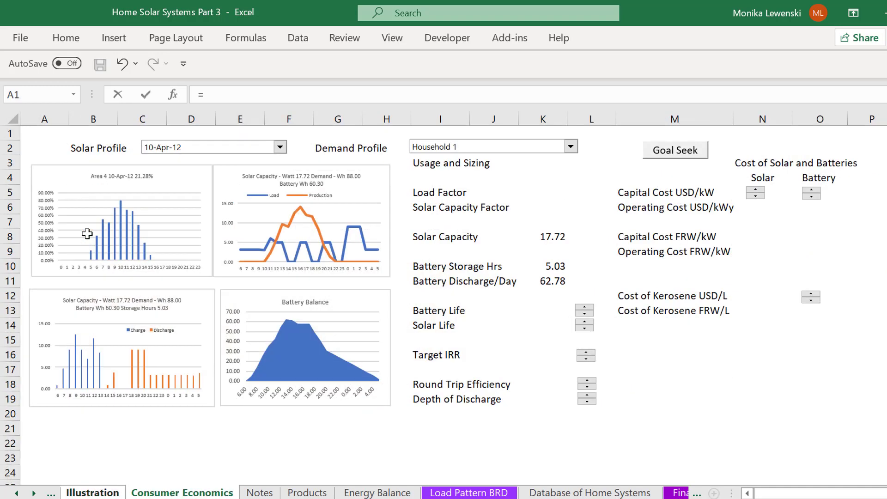
key("ctrl+Page_Down")
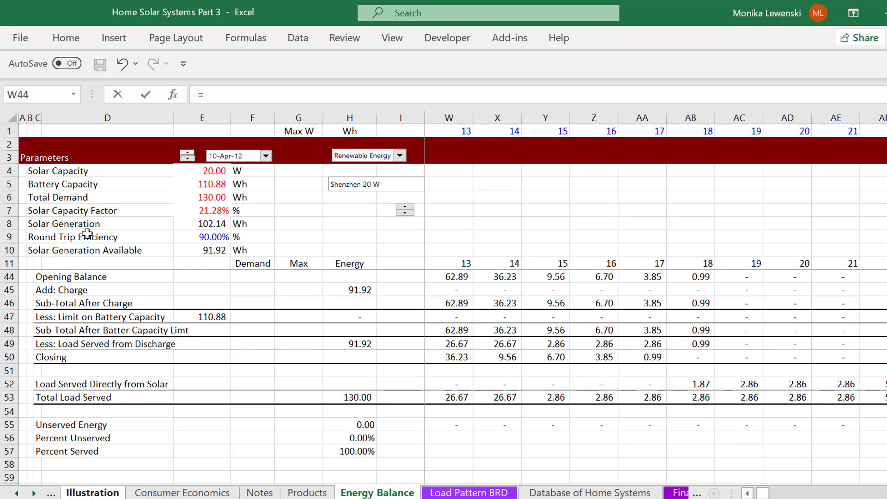
key("ctrl+Page_Up")
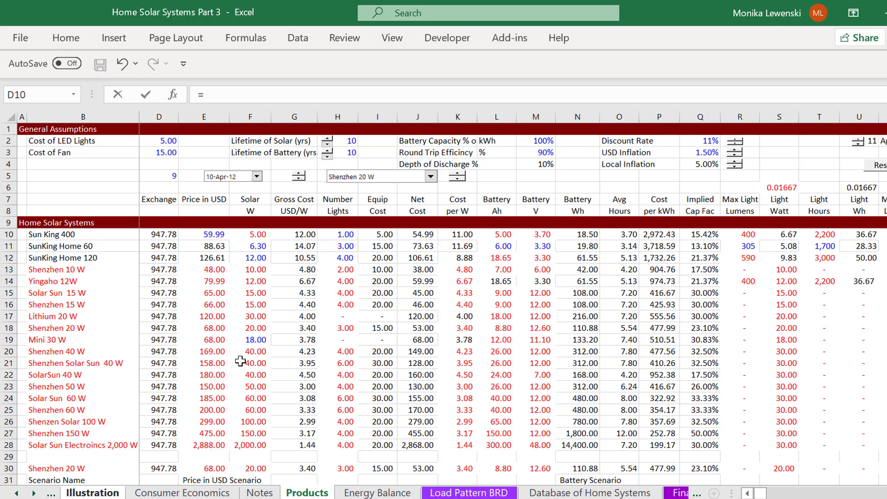
key("ctrl+Page_Down")
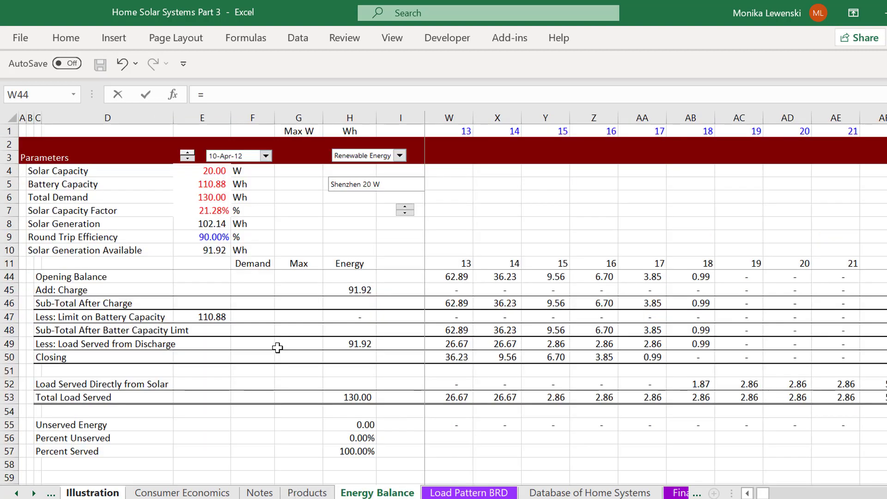
key("Page_Down")
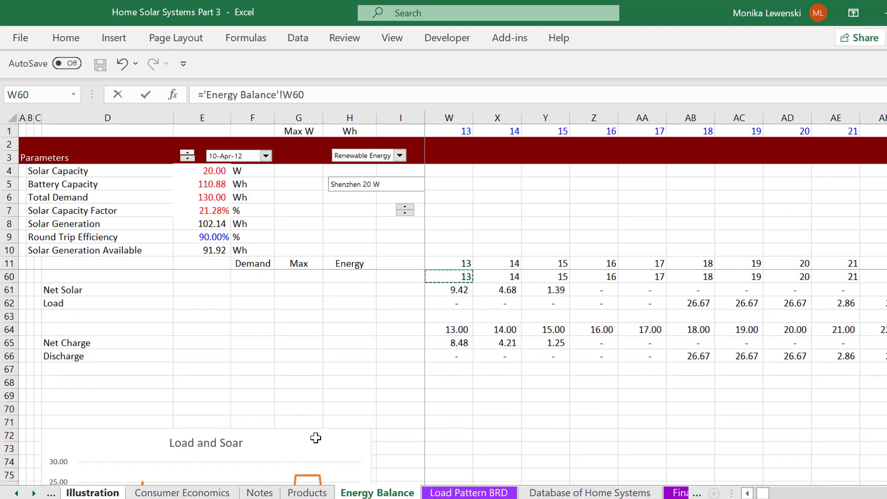
key("Page_Up")
key("Page_Down")
key("Page_Up")
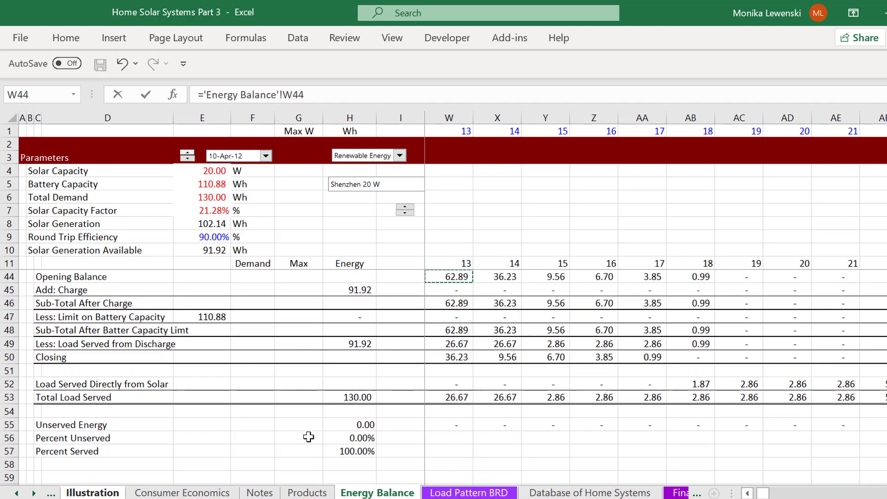
left_click(345, 393)
key("Return")
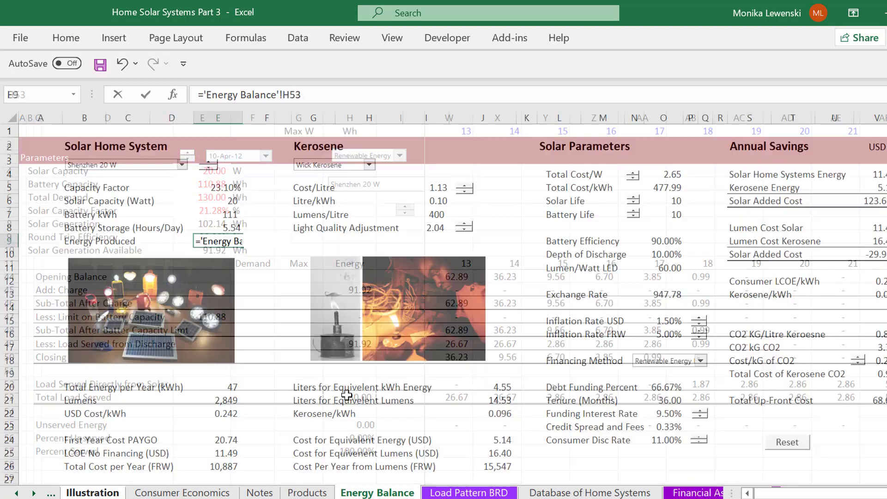
- Format the Battery kWh value in E7 as a number with two decimals
key("Up")
key("Up")
key("Up")
key("Up")
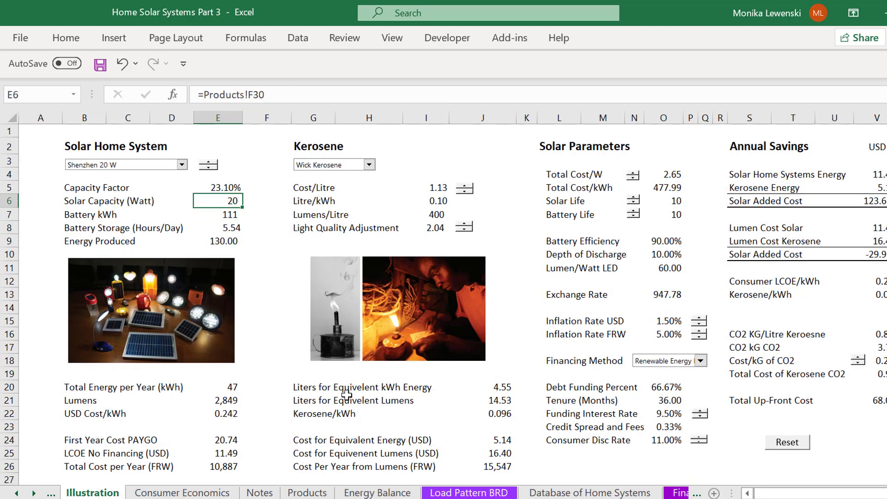
key("Down")
key("ctrl+shift+1")
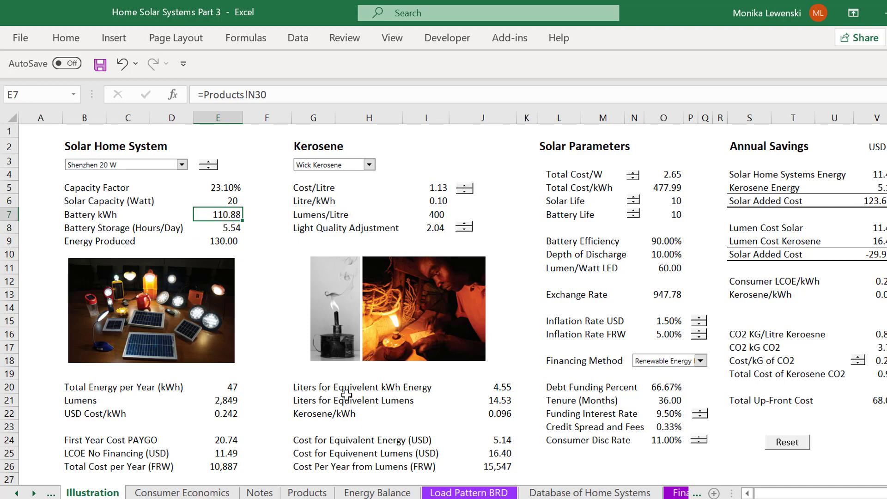
key("Left")
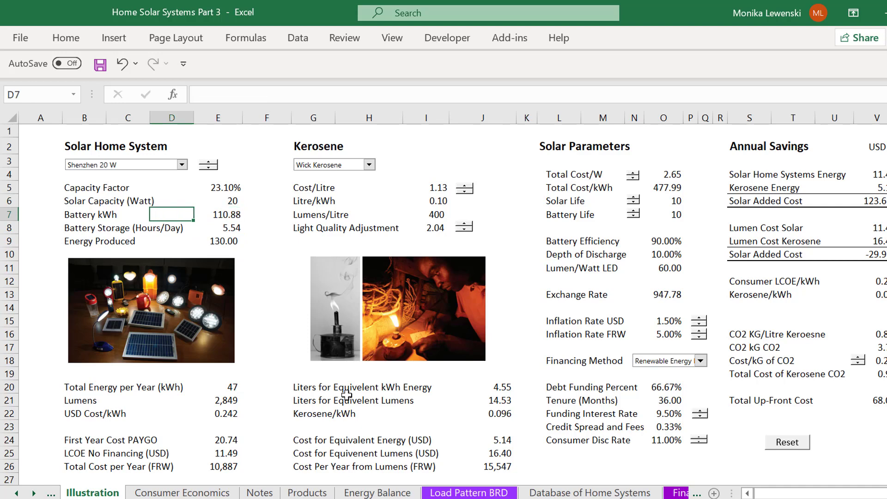
- Try the Lithium 20 W, Shenzhen 15 W and Mini 30 W products in the Solar Home System selector
left_click(174, 165)
left_click(174, 172)
left_click(174, 165)
key("Down")
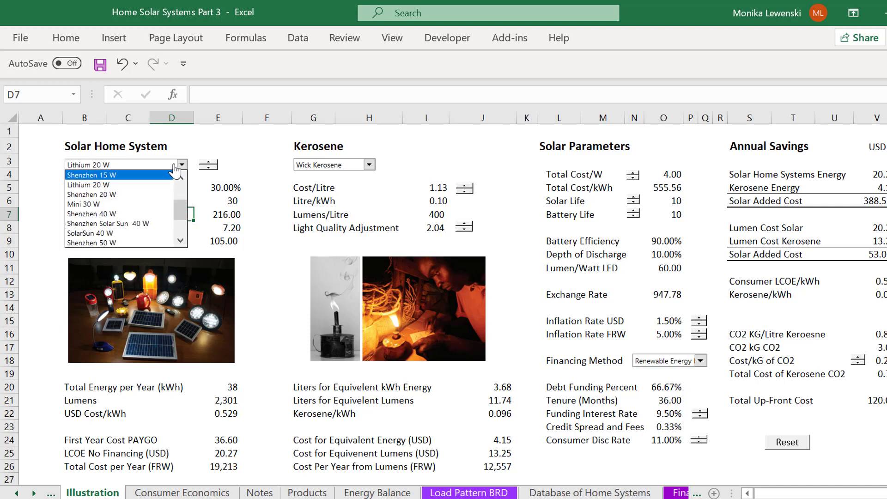
key("Return")
left_click(174, 167)
key("Down")
key("Down")
key("Down")
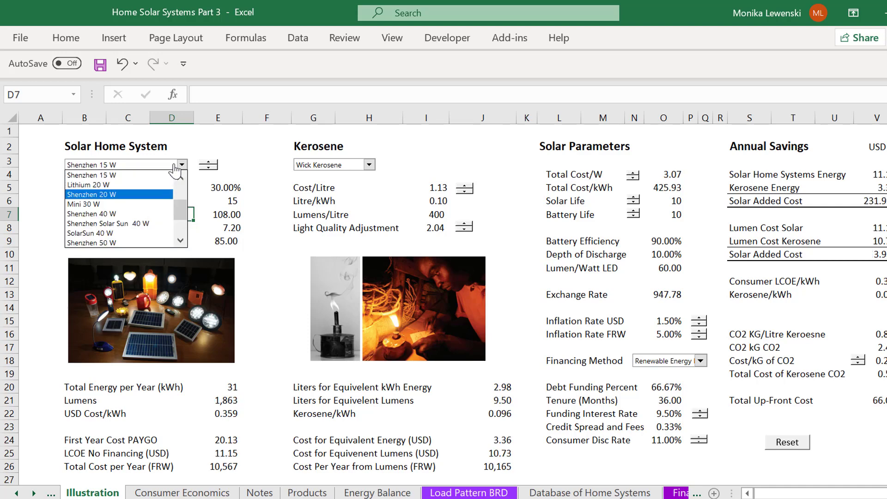
key("Return")
key("Down")
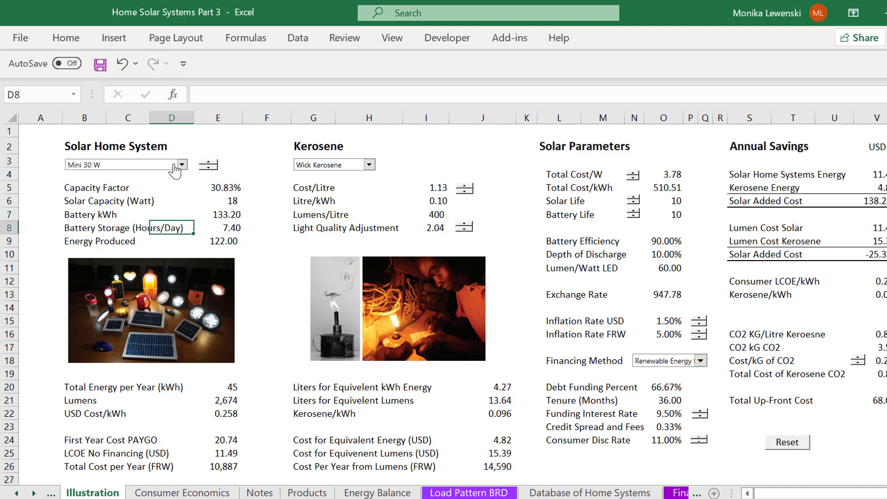
- Set the Solar Home System product to Solar Sun 60 W
left_click(174, 166)
key("Down")
key("Down")
key("Down")
key("Down")
key("Down")
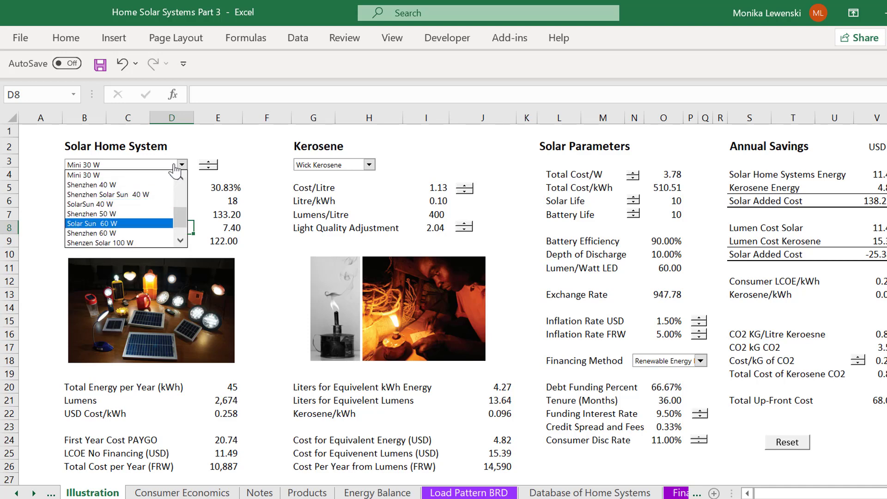
key("Return")
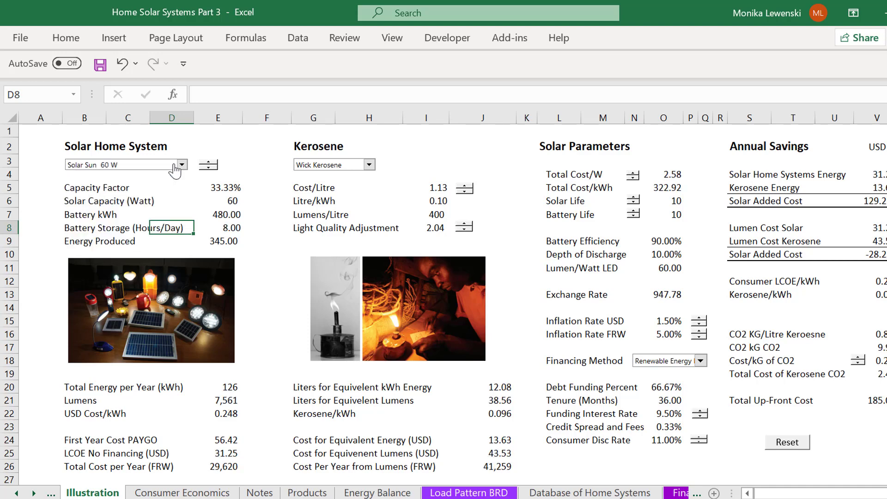
left_click(257, 148)
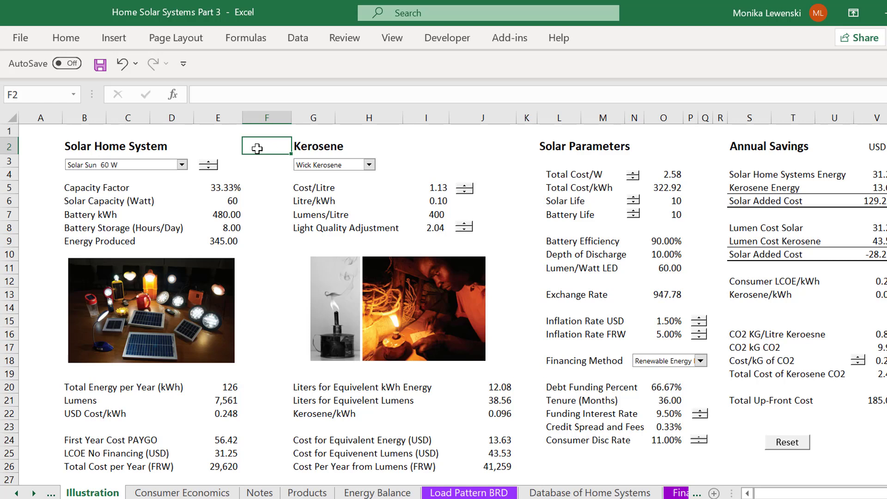
- Examine the Energy Balance sheet from the re-ordered hours section down to Total Load Served in H53
key("ctrl+Page_Down")
key("ctrl+Page_Down")
key("ctrl+Page_Down")
key("ctrl+Page_Down")
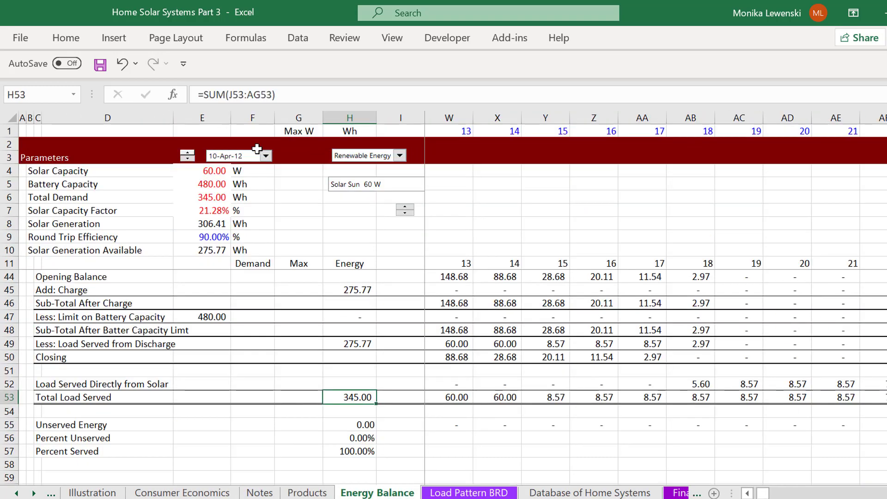
key("Page_Up")
key("Page_Down")
key("Page_Up")
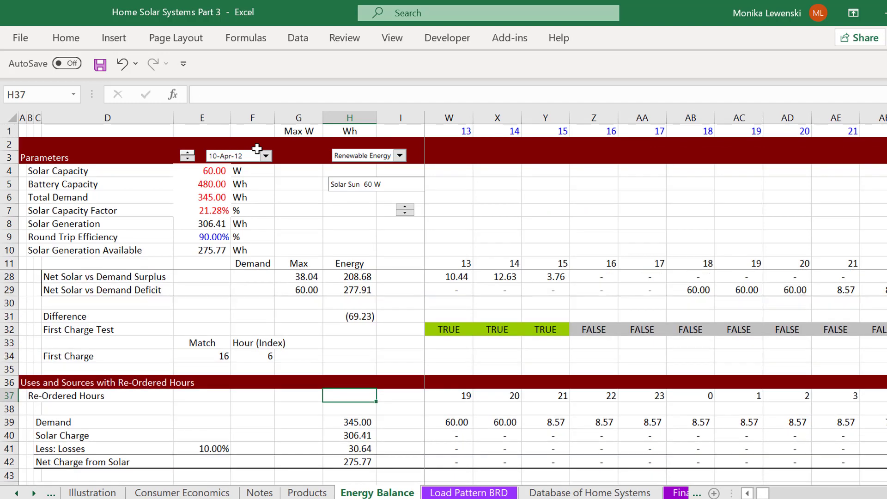
key("Down")
key("Down")
key("Down")
key("Down")
key("Down")
key("Down")
key("Down")
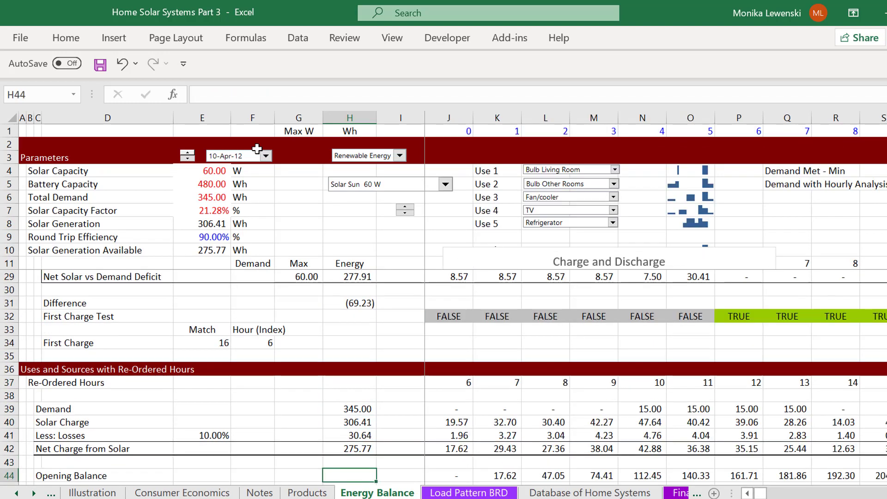
key("Down")
key("Down")
key("Down")
key("Down")
key("Down")
key("Down")
key("Down")
key("Down")
key("Down")
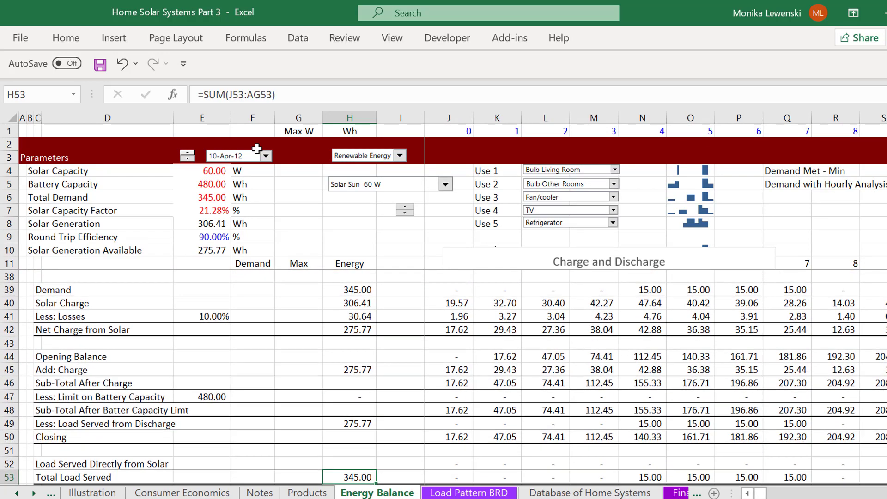
- Examine the Unserved Energy row in the Energy Balance sheet, then the Sources and net solar versus demand rows
key("Down")
key("Down")
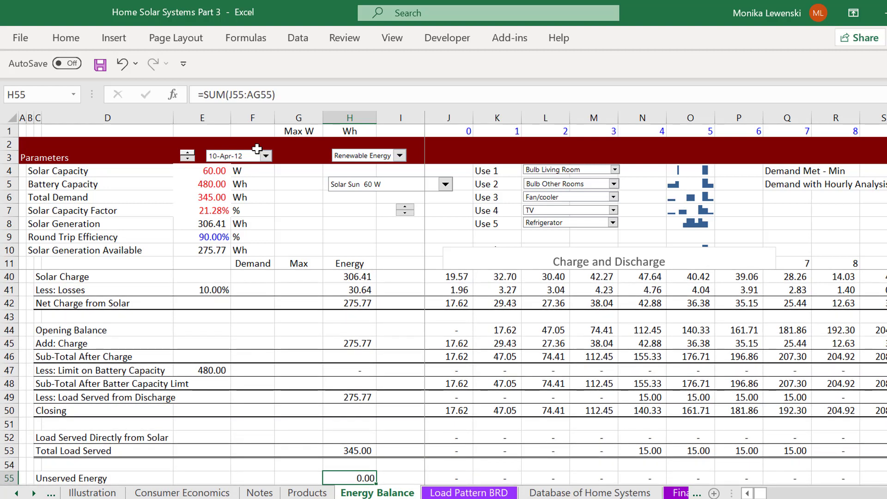
key("Up")
key("Up")
key("Up")
key("Up")
key("Up")
key("Up")
key("Up")
key("Up")
key("Up")
key("Up")
key("Up")
key("Up")
key("Up")
key("Up")
key("Up")
key("Up")
key("Up")
key("Up")
key("Up")
key("Up")
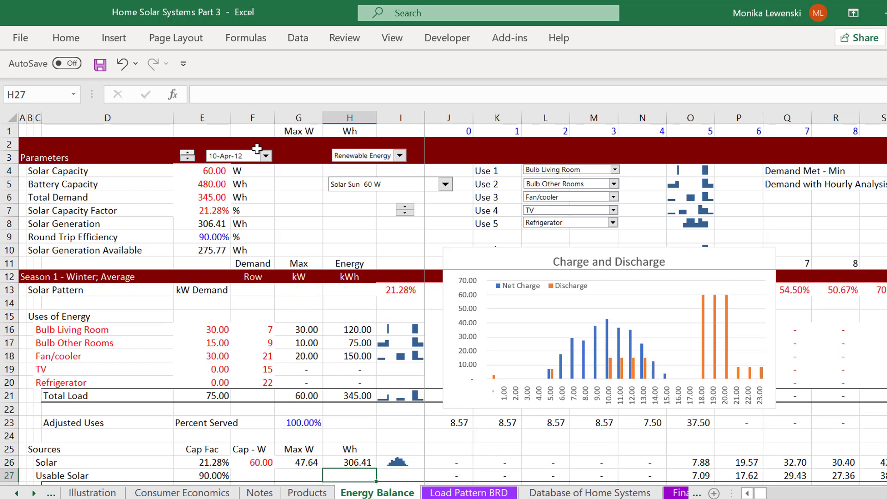
key("Down")
key("Down")
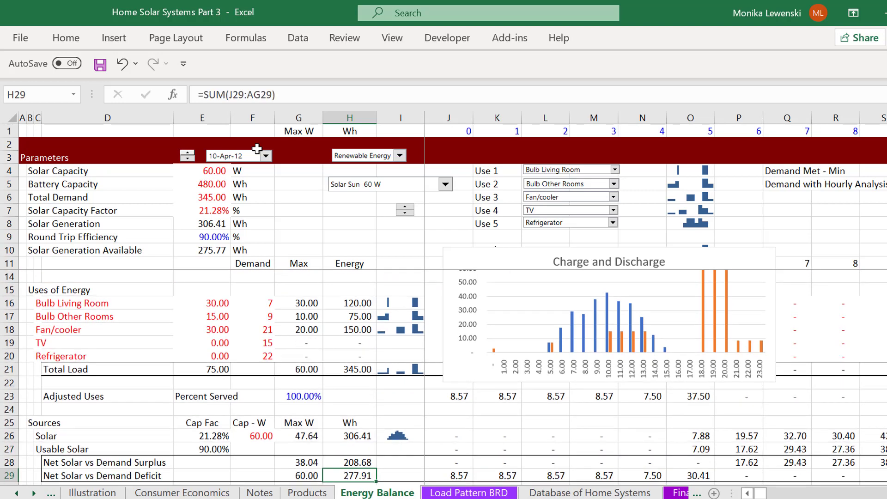
key("Up")
key("Up")
key("Up")
key("Right")
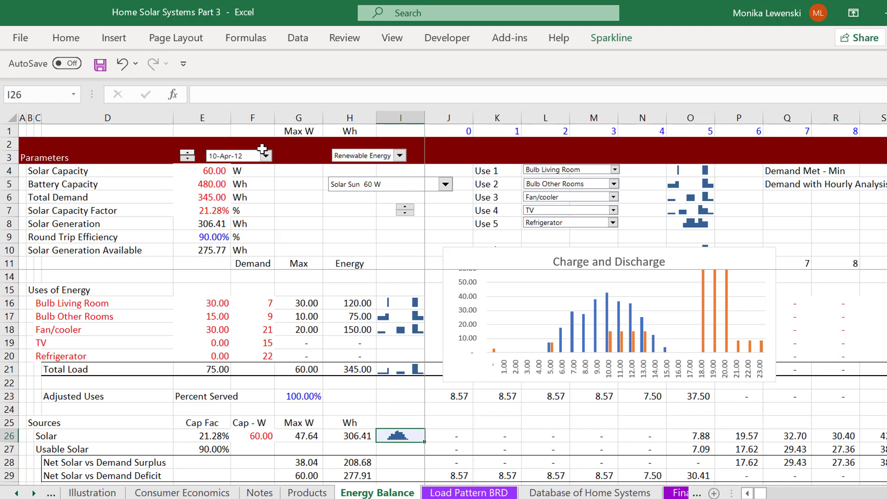
- Cut the Charge and Discharge chart from the Energy Balance sheet
left_click(486, 387)
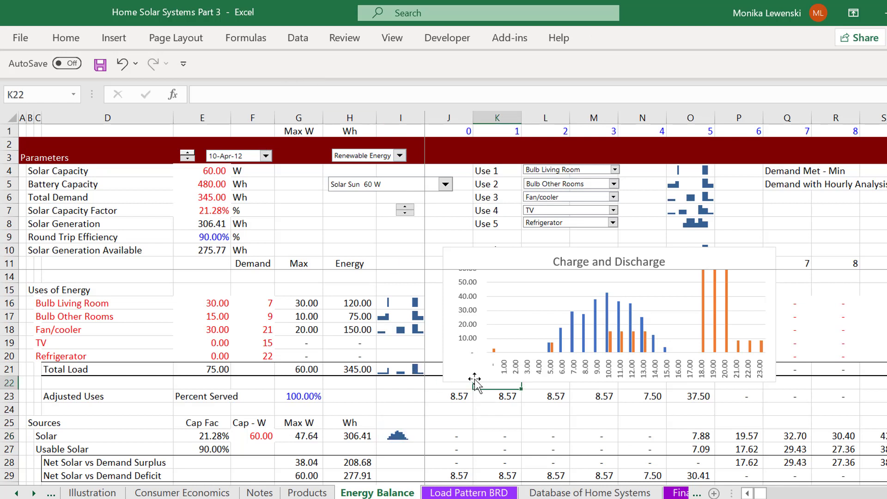
left_click(475, 380)
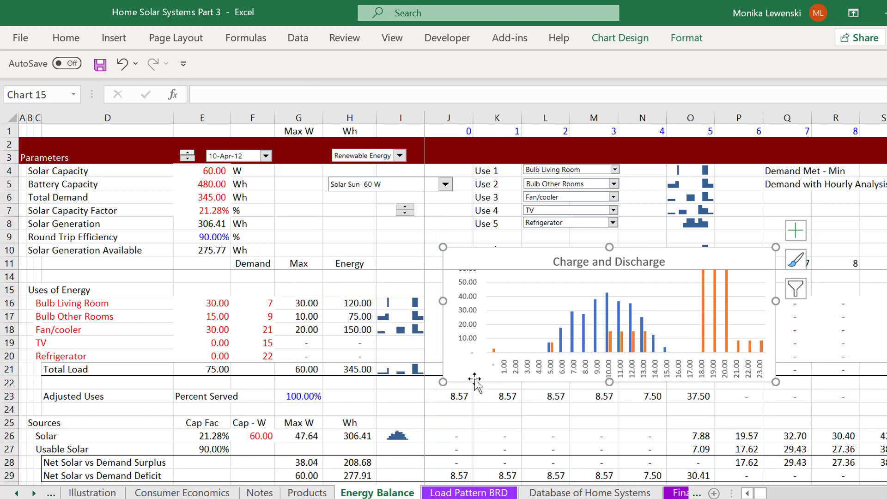
key("Delete")
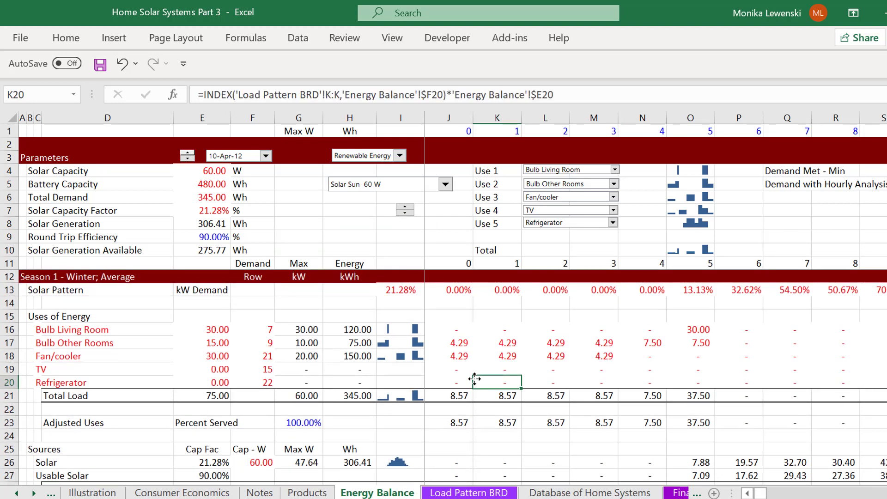
- Delete the old charge and discharge bar chart below the solar profile chart on the Consumer Economics sheet
key("ctrl+Page_Up")
key("ctrl+Page_Up")
key("ctrl+Page_Up")
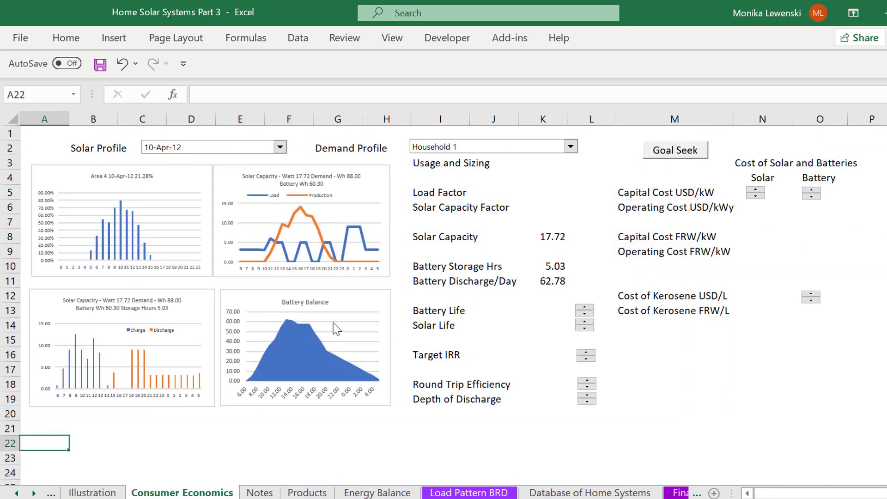
left_click(173, 401)
key("Delete")
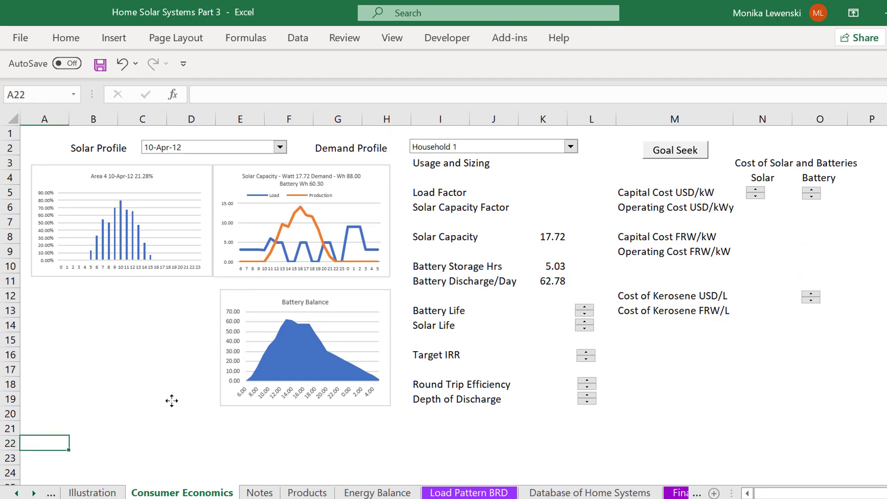
- Paste the Charge and Discharge chart into Consumer Economics and shrink it to fit beside the Battery Balance chart, over columns A to D
key("ctrl+v")
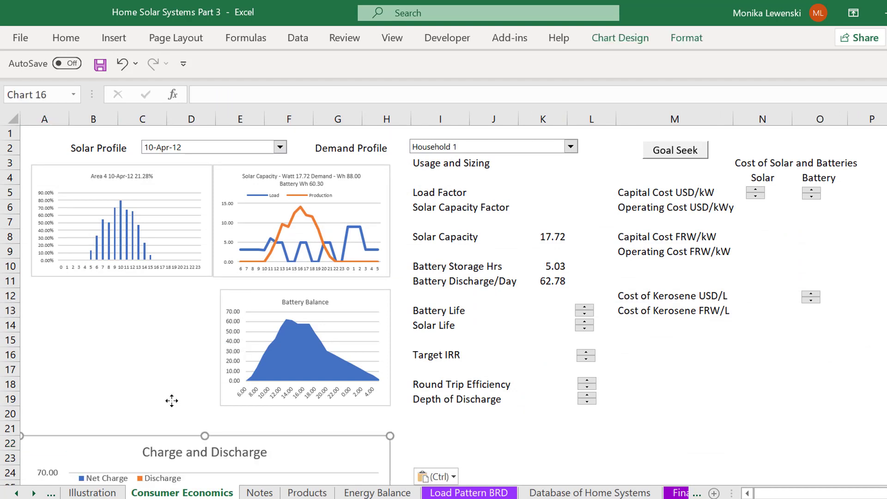
left_click(168, 449)
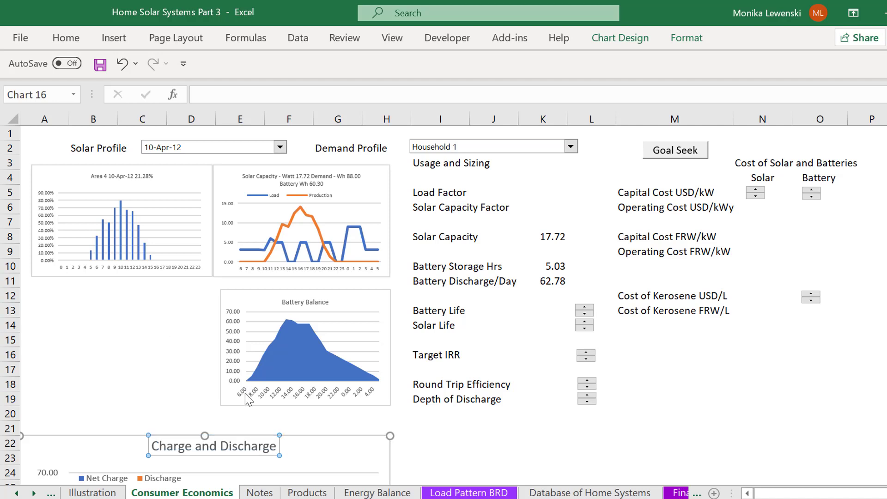
left_click_drag(323, 447, 319, 293)
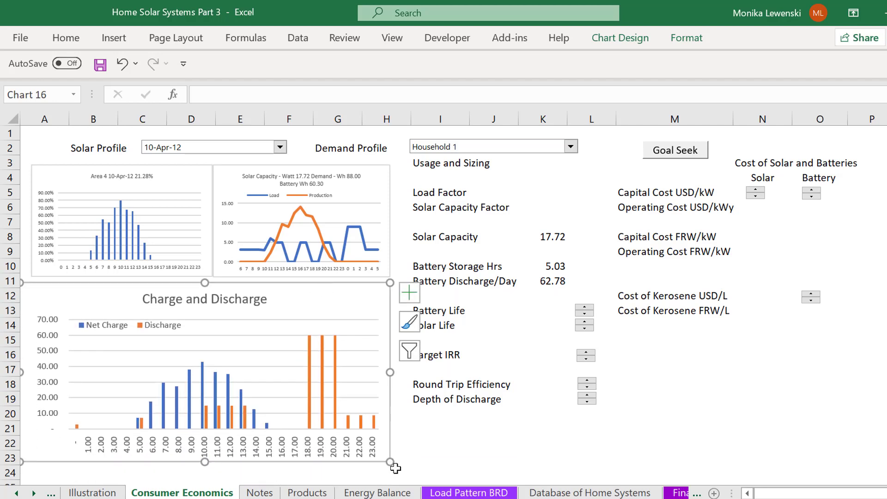
left_click_drag(390, 461, 211, 409)
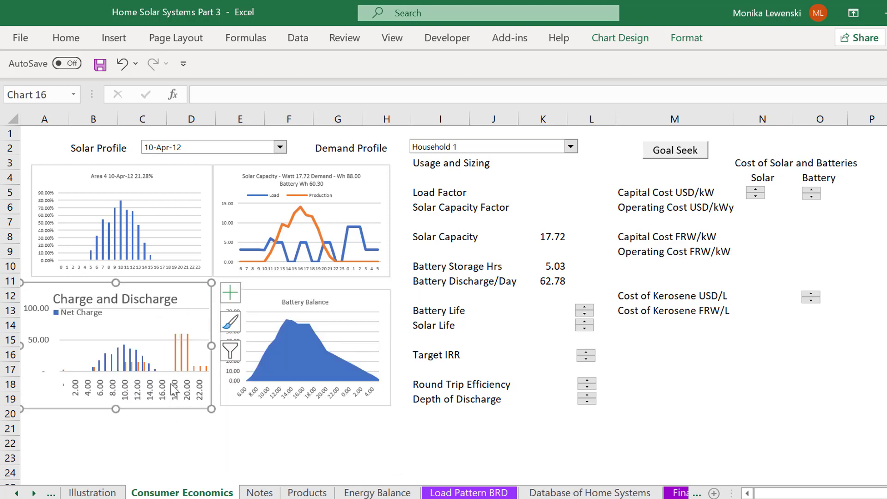
- Set the font size of all text in the Charge and Discharge chart to 5
left_click(82, 334)
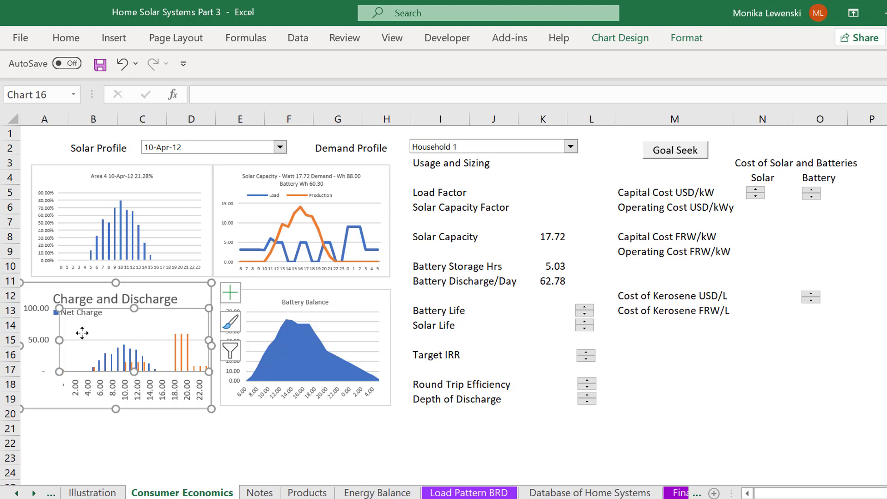
left_click(46, 324)
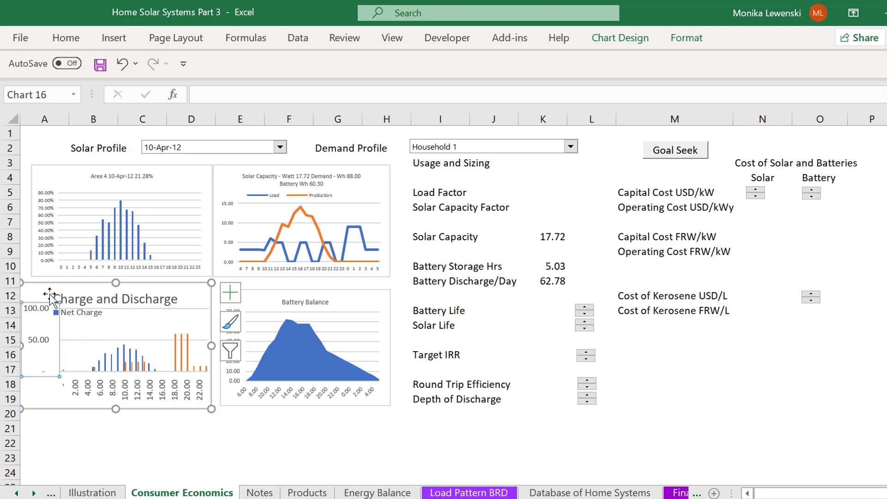
left_click(50, 300)
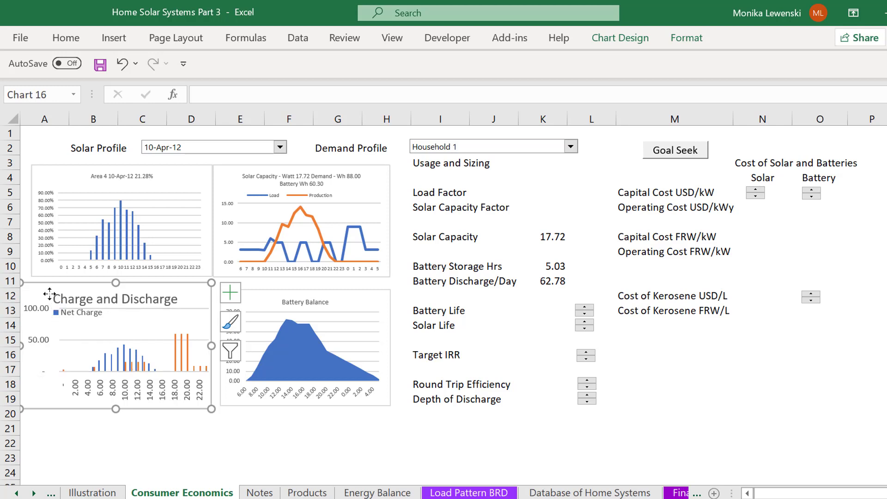
left_click(65, 39)
left_click(194, 64)
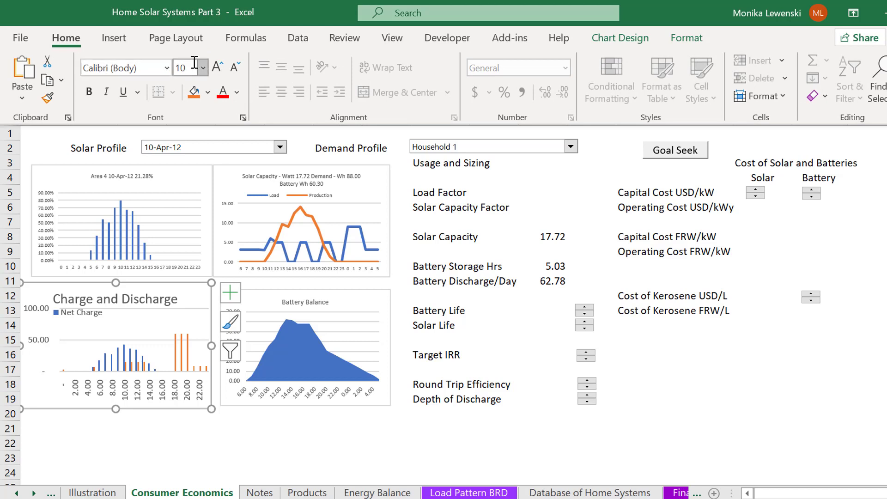
type("5")
key("Return")
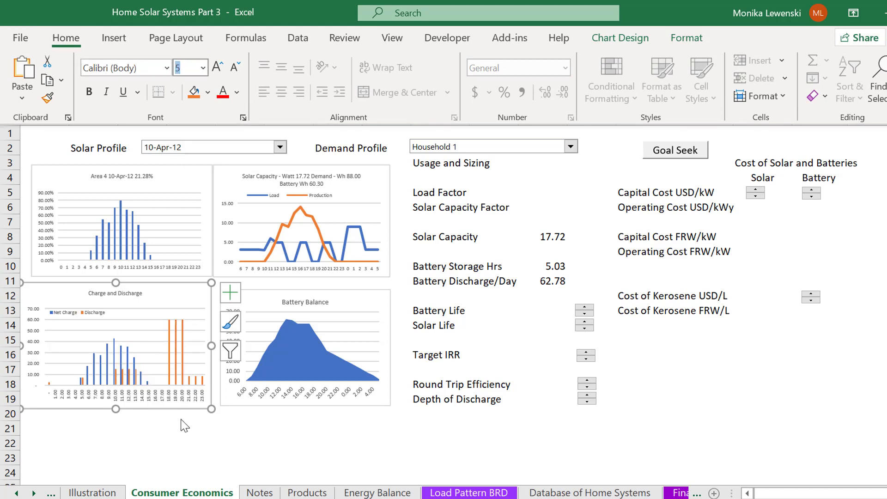
left_click(150, 442)
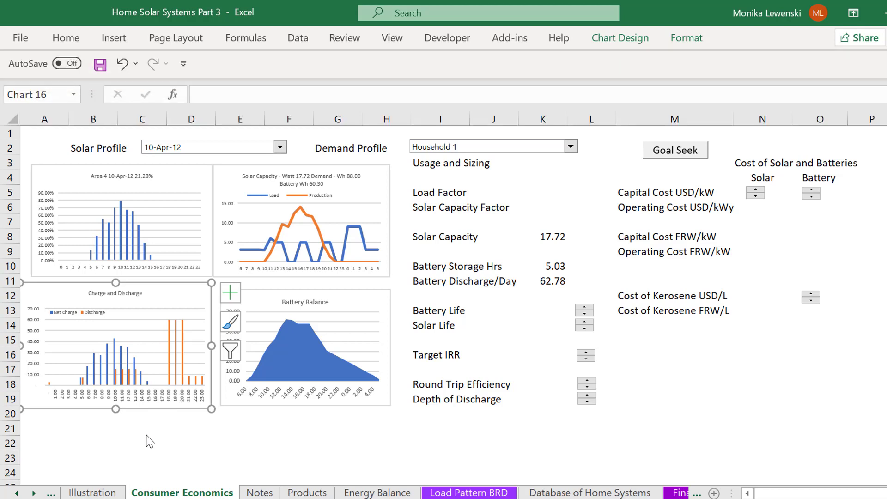
left_click(258, 441)
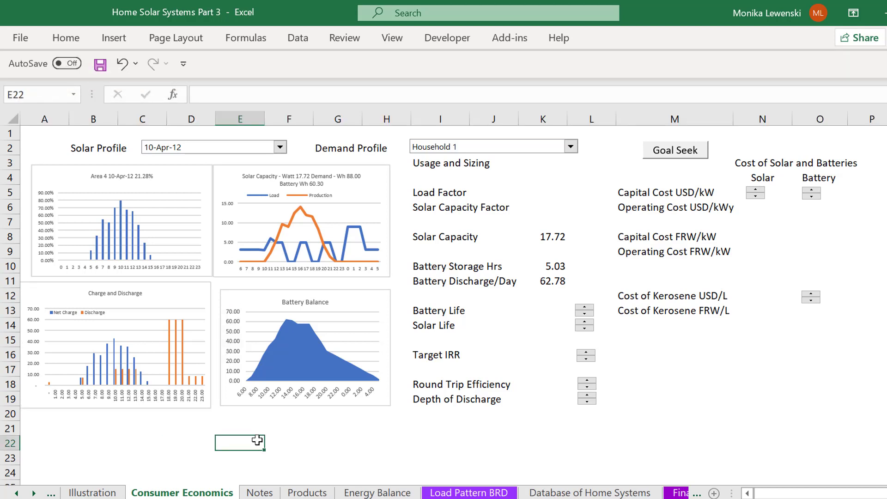